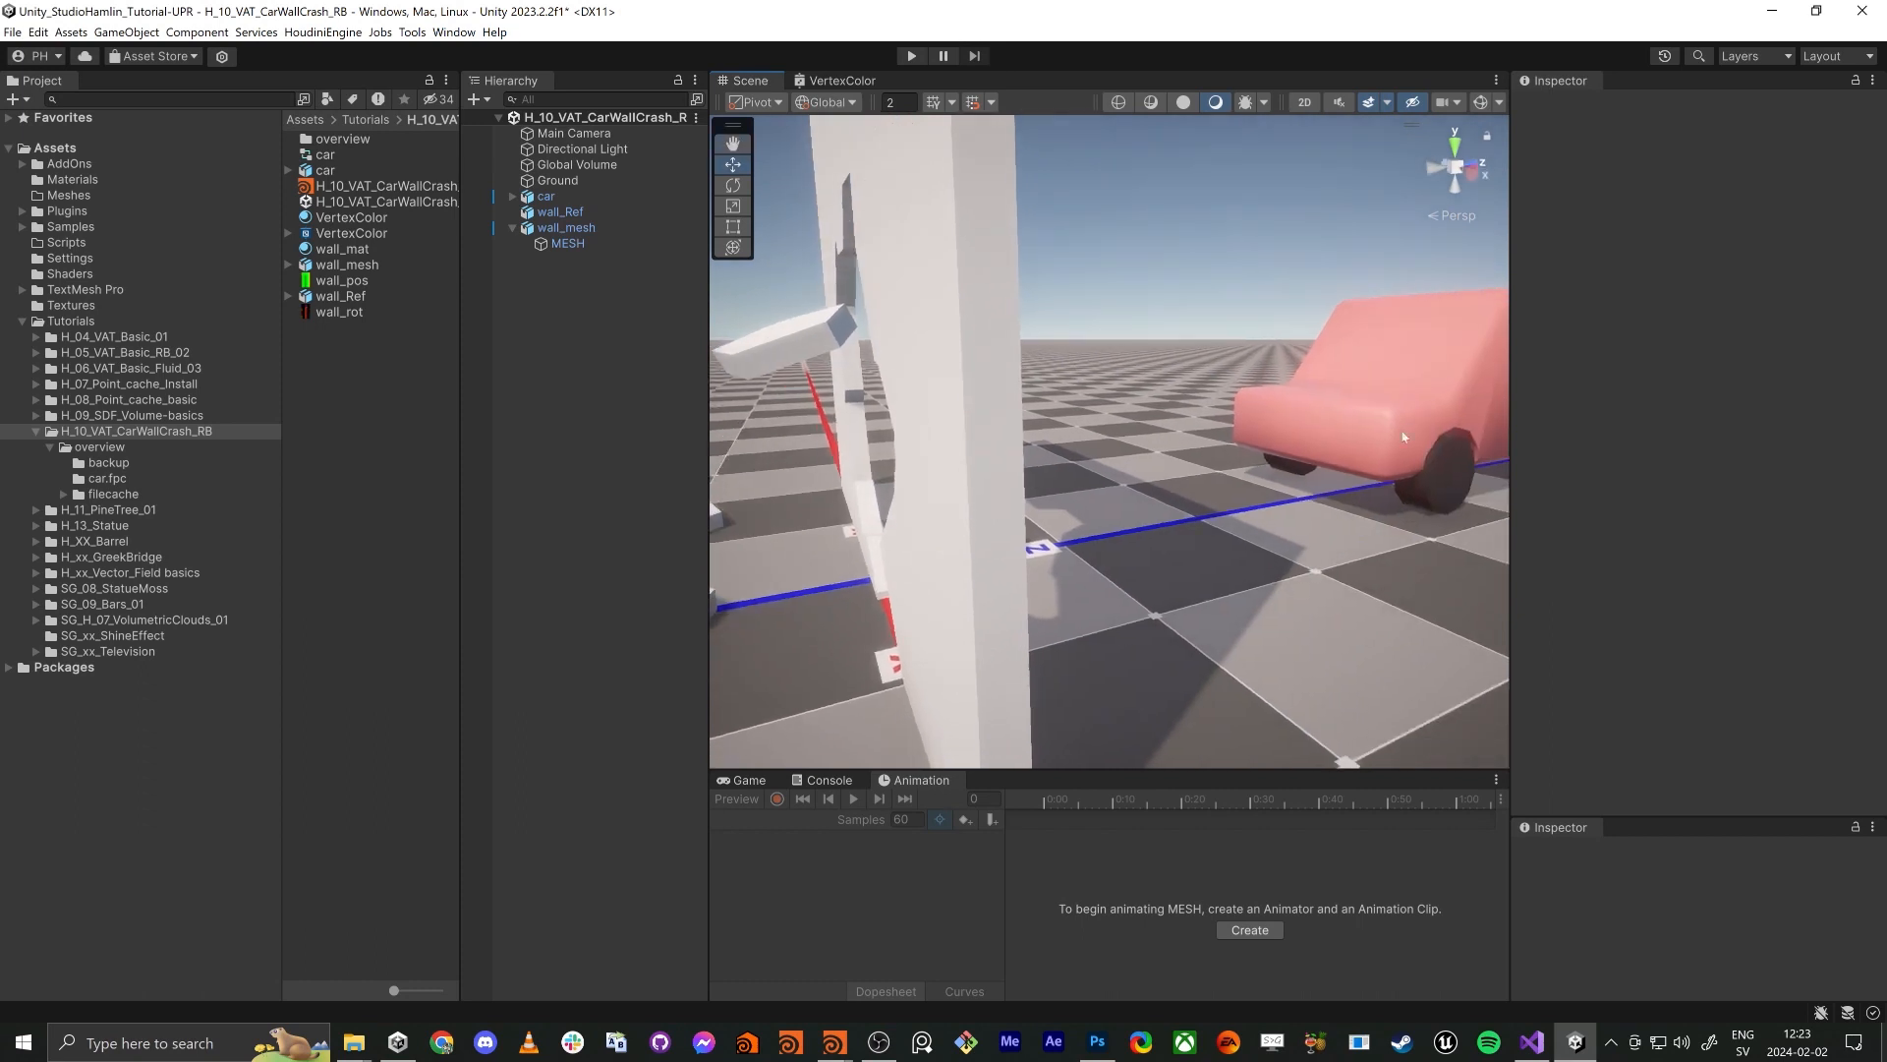
Enable Interframe Interpolation on the wall_mat material and inspect the wall debris in the scene
{"action": "right_click_drag", "start_coordinate": [1246, 414], "coordinate": [1133, 478]}
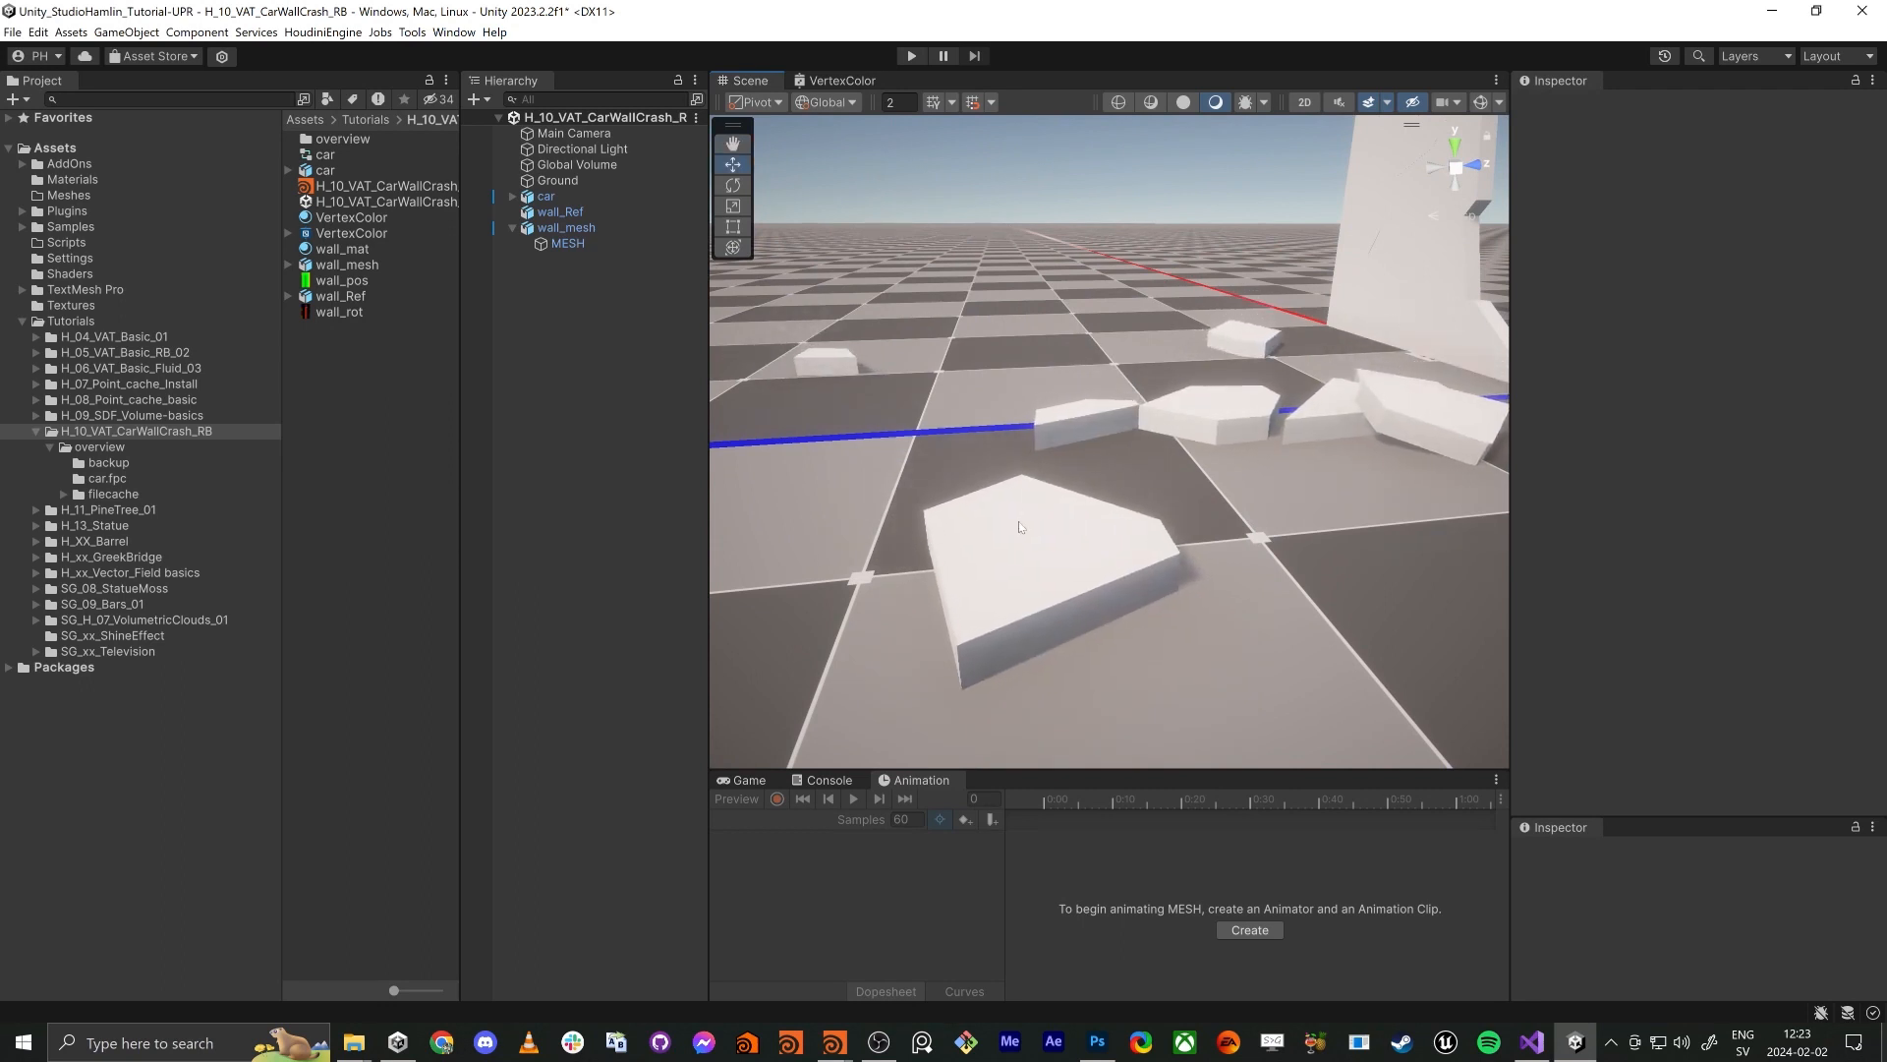
{"action": "left_click", "coordinate": [567, 244]}
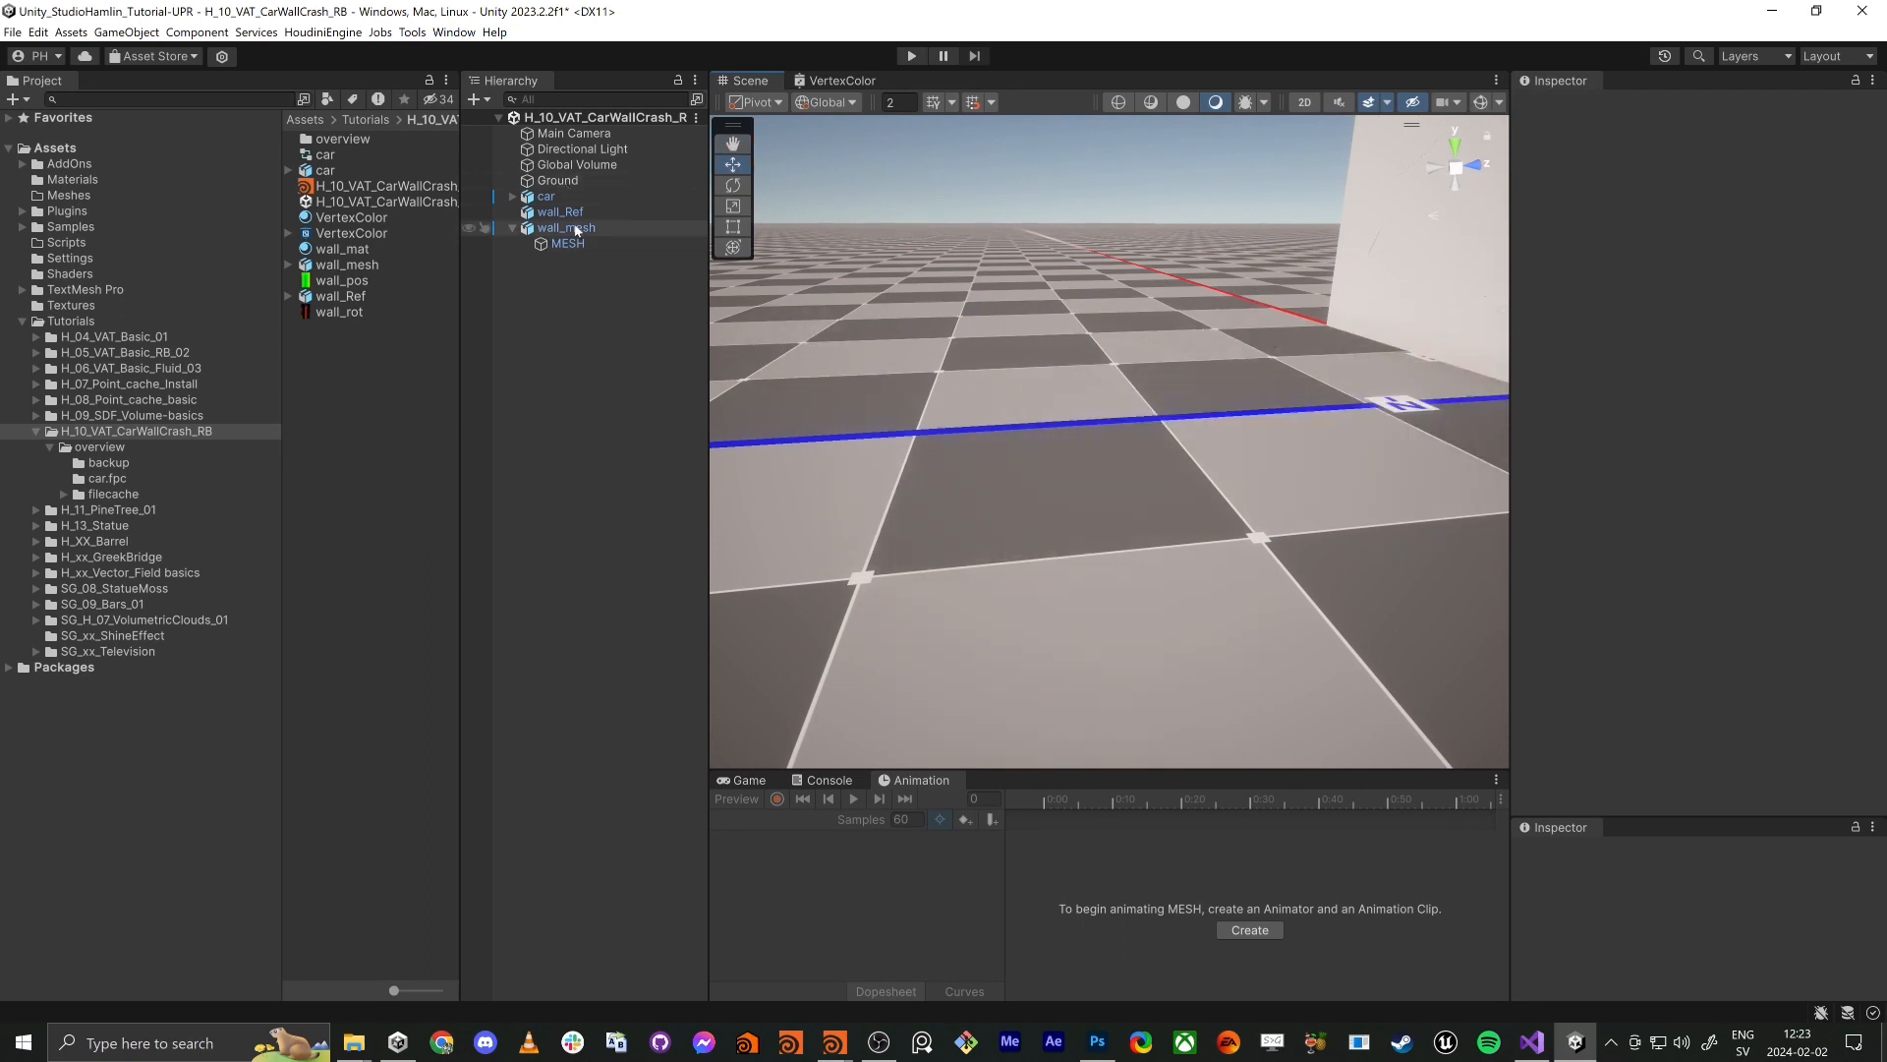
{"action": "left_click", "coordinate": [342, 248]}
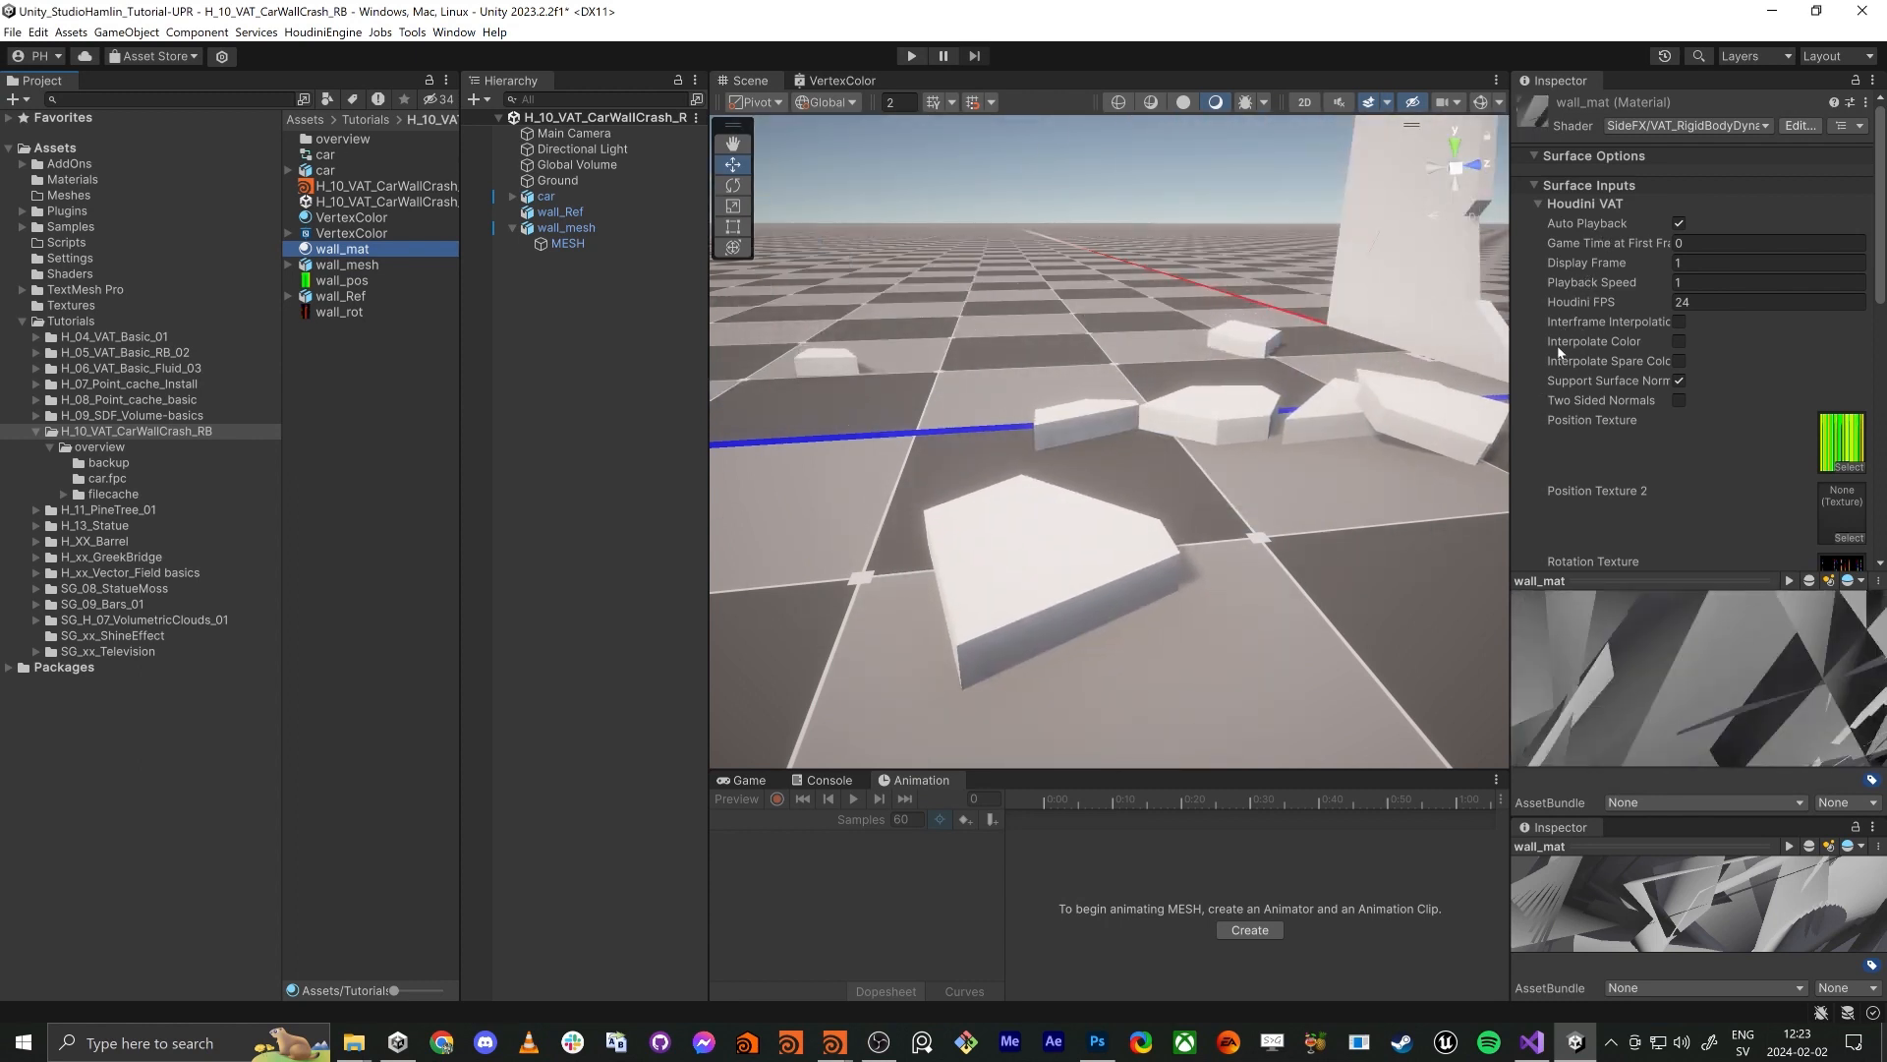
{"action": "left_click", "coordinate": [1676, 322]}
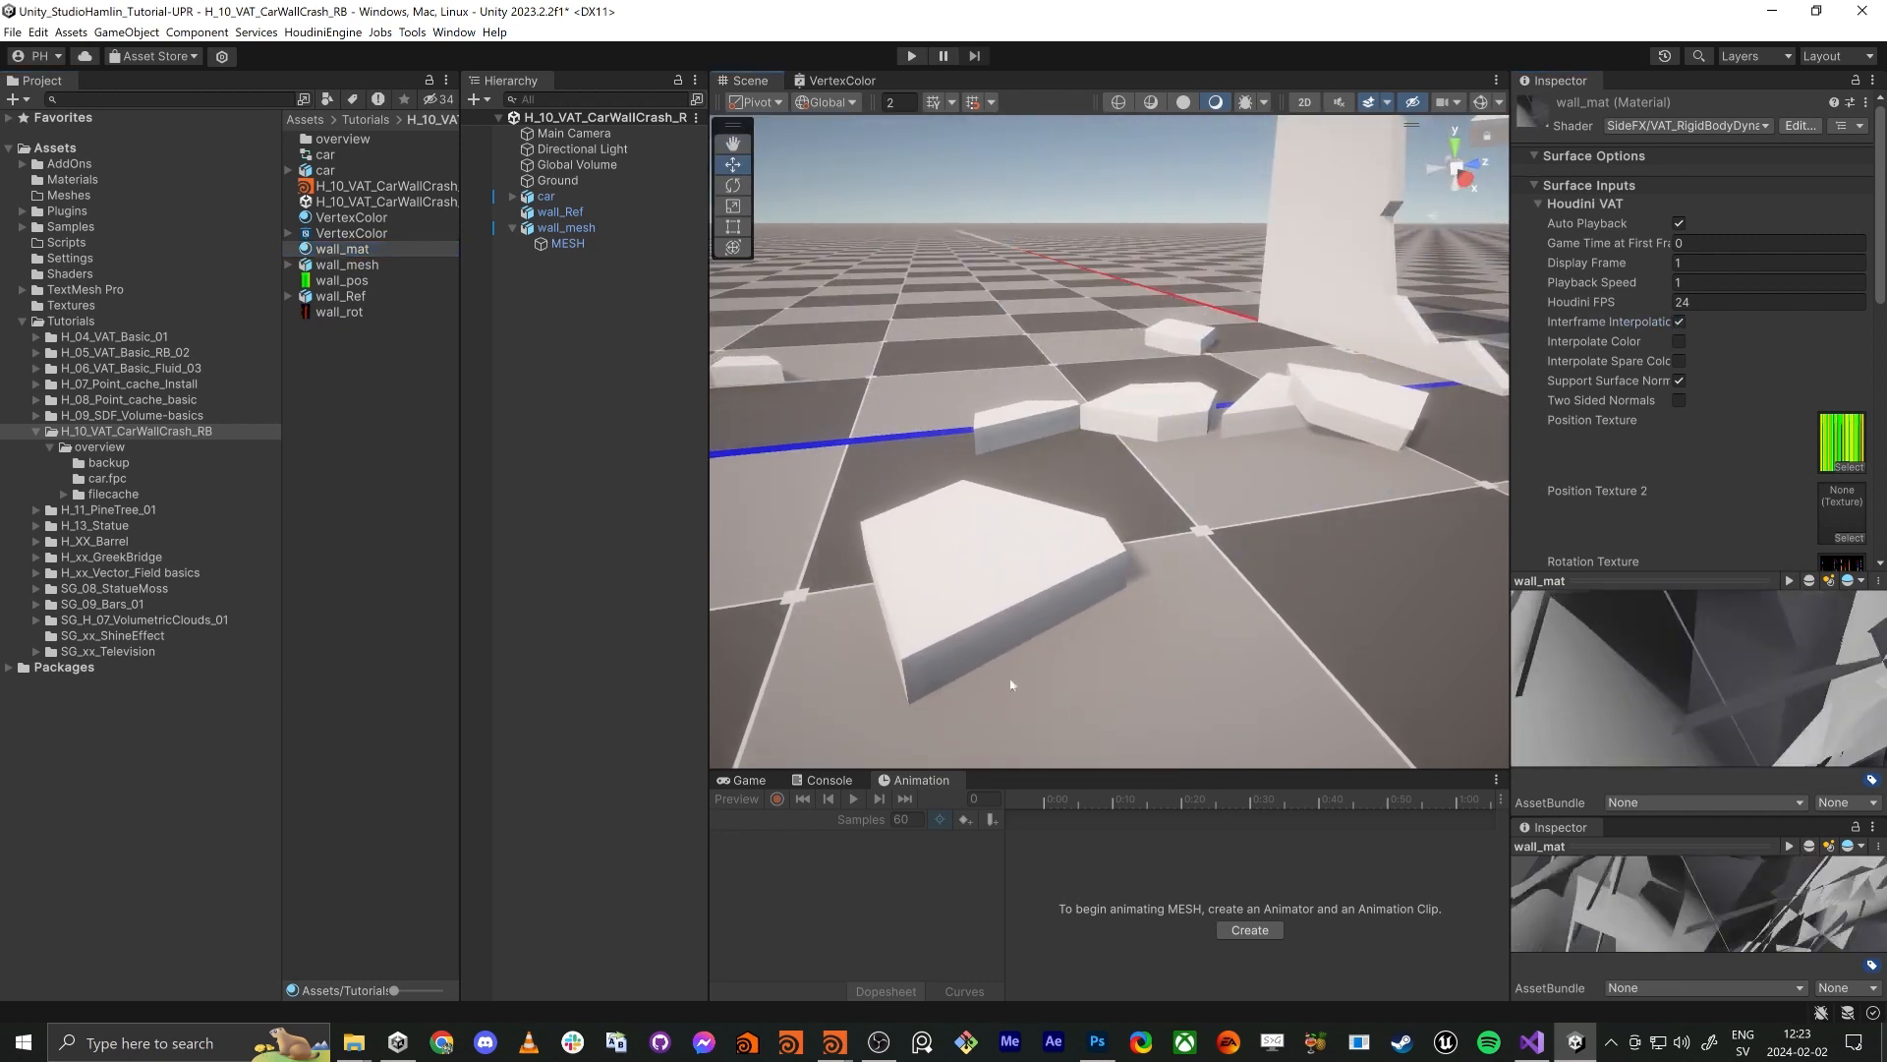
{"action": "scroll", "coordinate": [1011, 685], "scroll_direction": "up", "scroll_amount": 10}
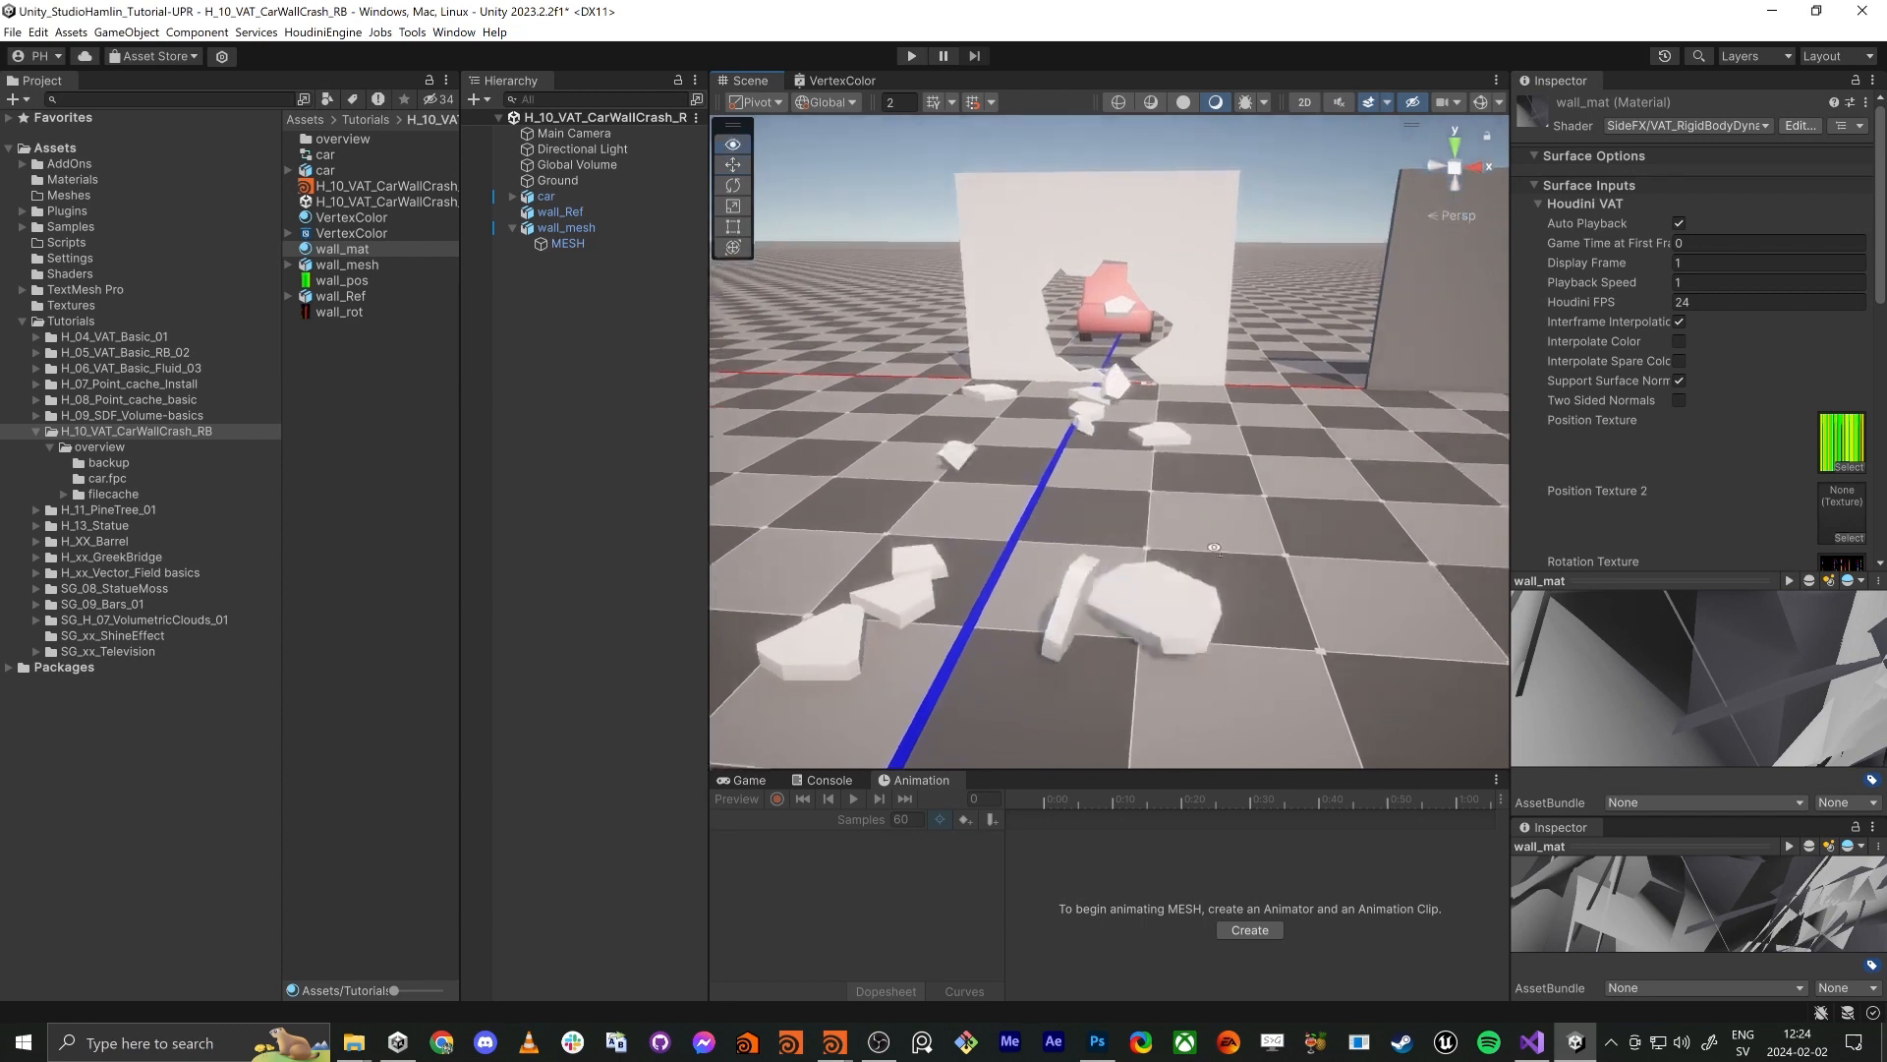
{"action": "left_click_drag", "start_coordinate": [1215, 547], "coordinate": [1137, 504], "text": "alt"}
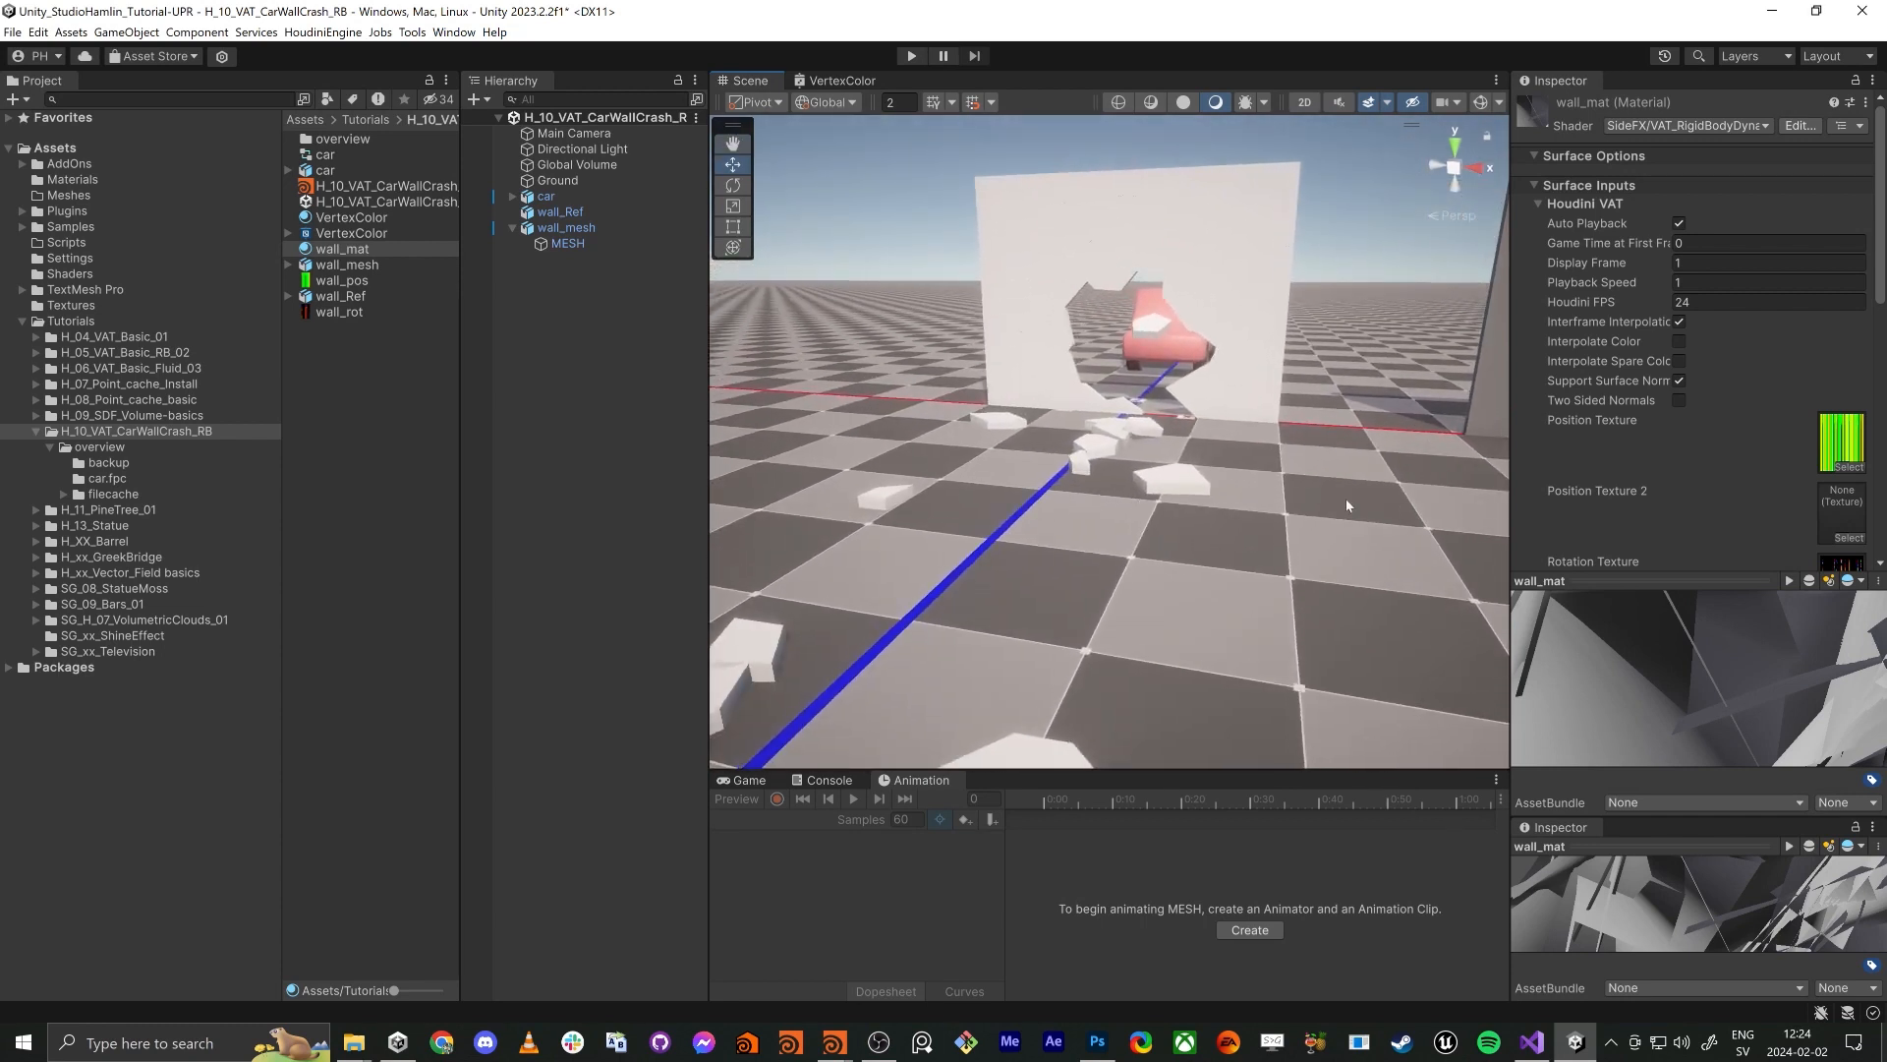
{"action": "left_click_drag", "start_coordinate": [1348, 505], "coordinate": [1099, 521], "text": "alt"}
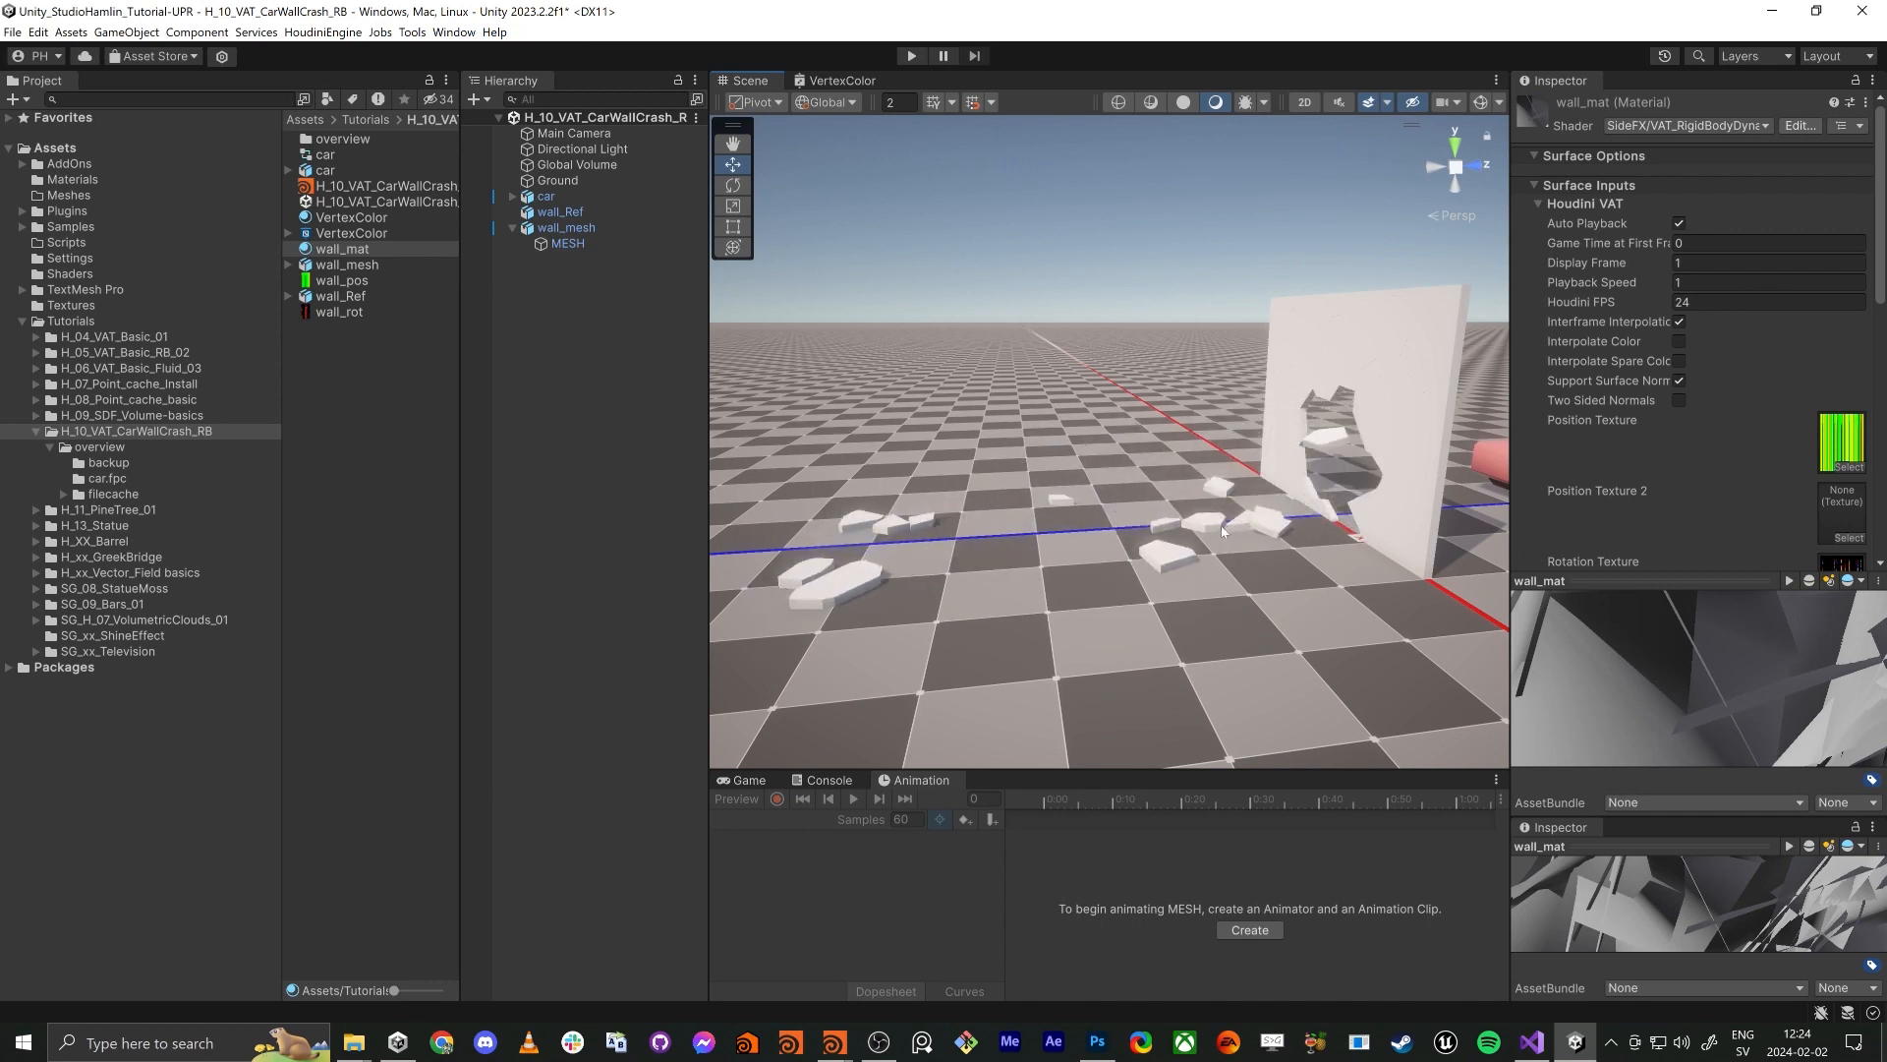
Switch to Houdini, leave the ROP network for the geo1 level, and select the rbdbulletsolver1 node
{"action": "key", "text": "alt+Tab"}
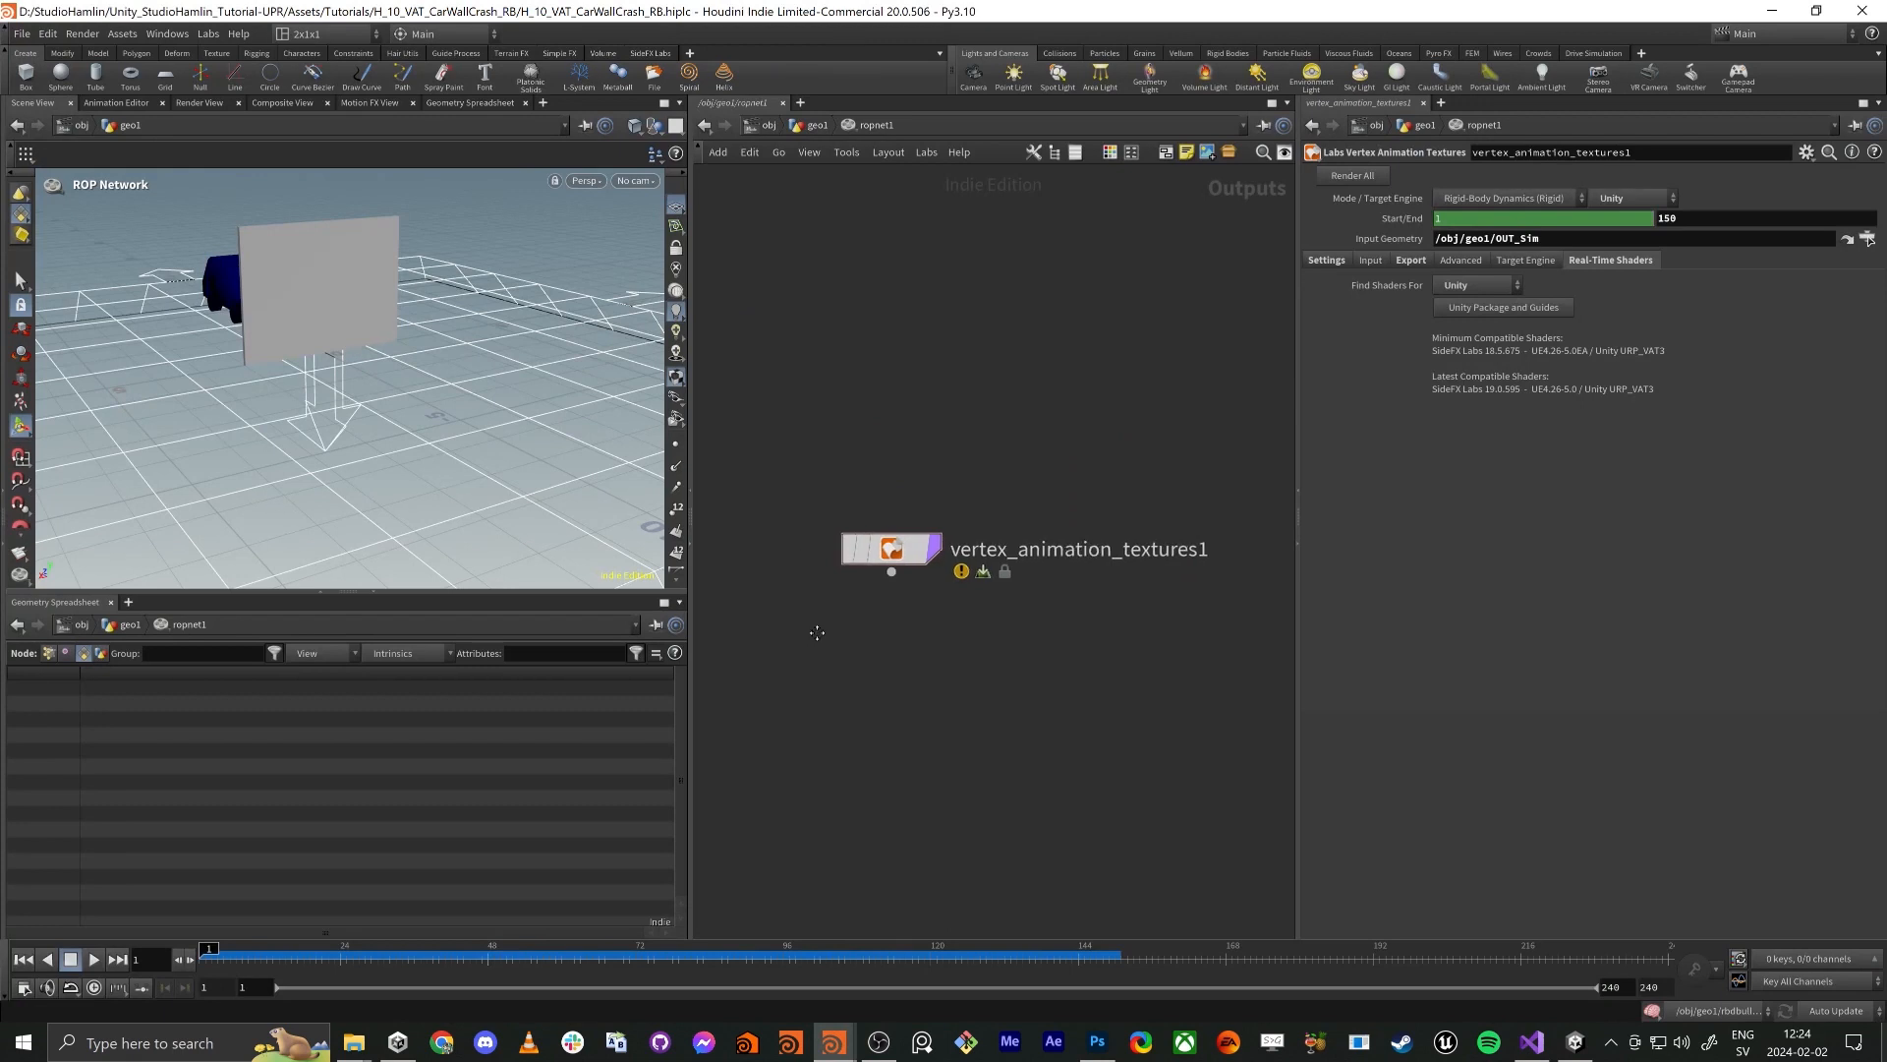
{"action": "middle_click_drag", "start_coordinate": [817, 633], "coordinate": [922, 634]}
{"action": "scroll", "coordinate": [917, 600], "scroll_direction": "down", "scroll_amount": 5}
{"action": "scroll", "coordinate": [928, 434], "scroll_direction": "up", "scroll_amount": 3}
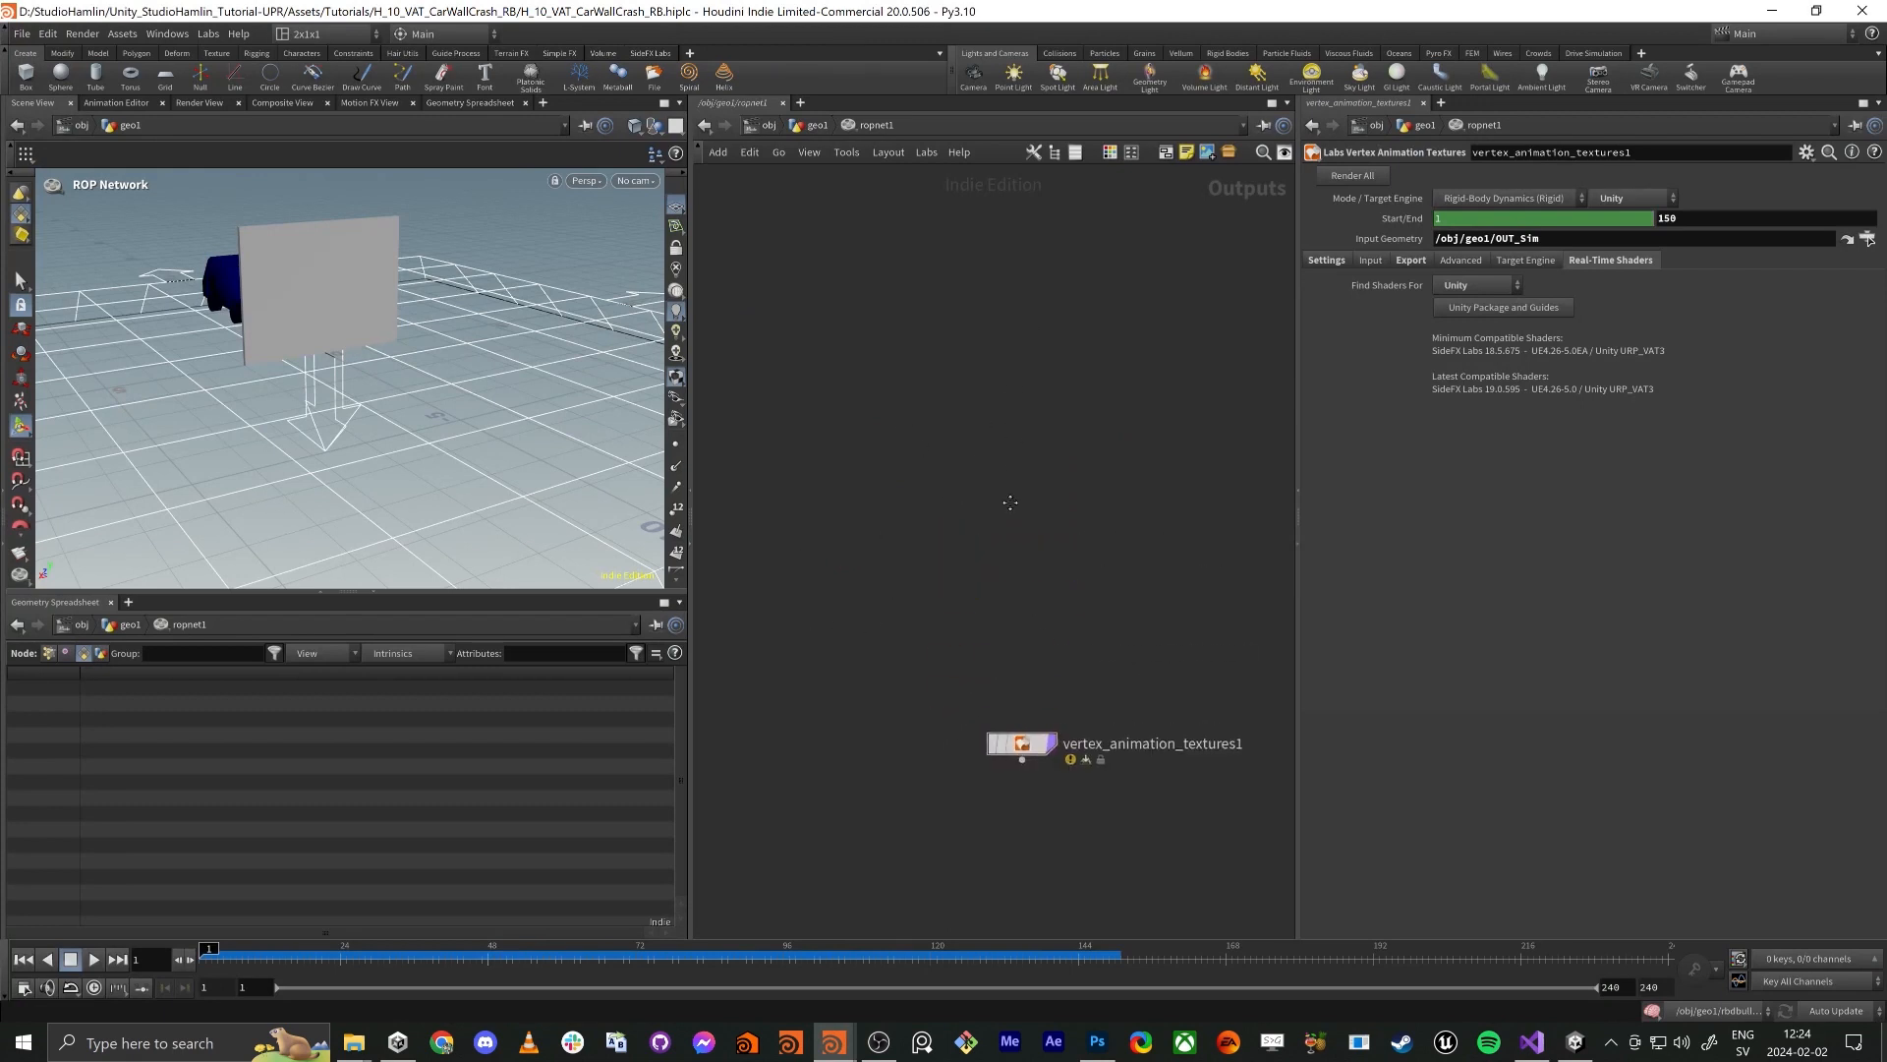
{"action": "left_click", "coordinate": [819, 125]}
{"action": "scroll", "coordinate": [1133, 695], "scroll_direction": "down", "scroll_amount": 2}
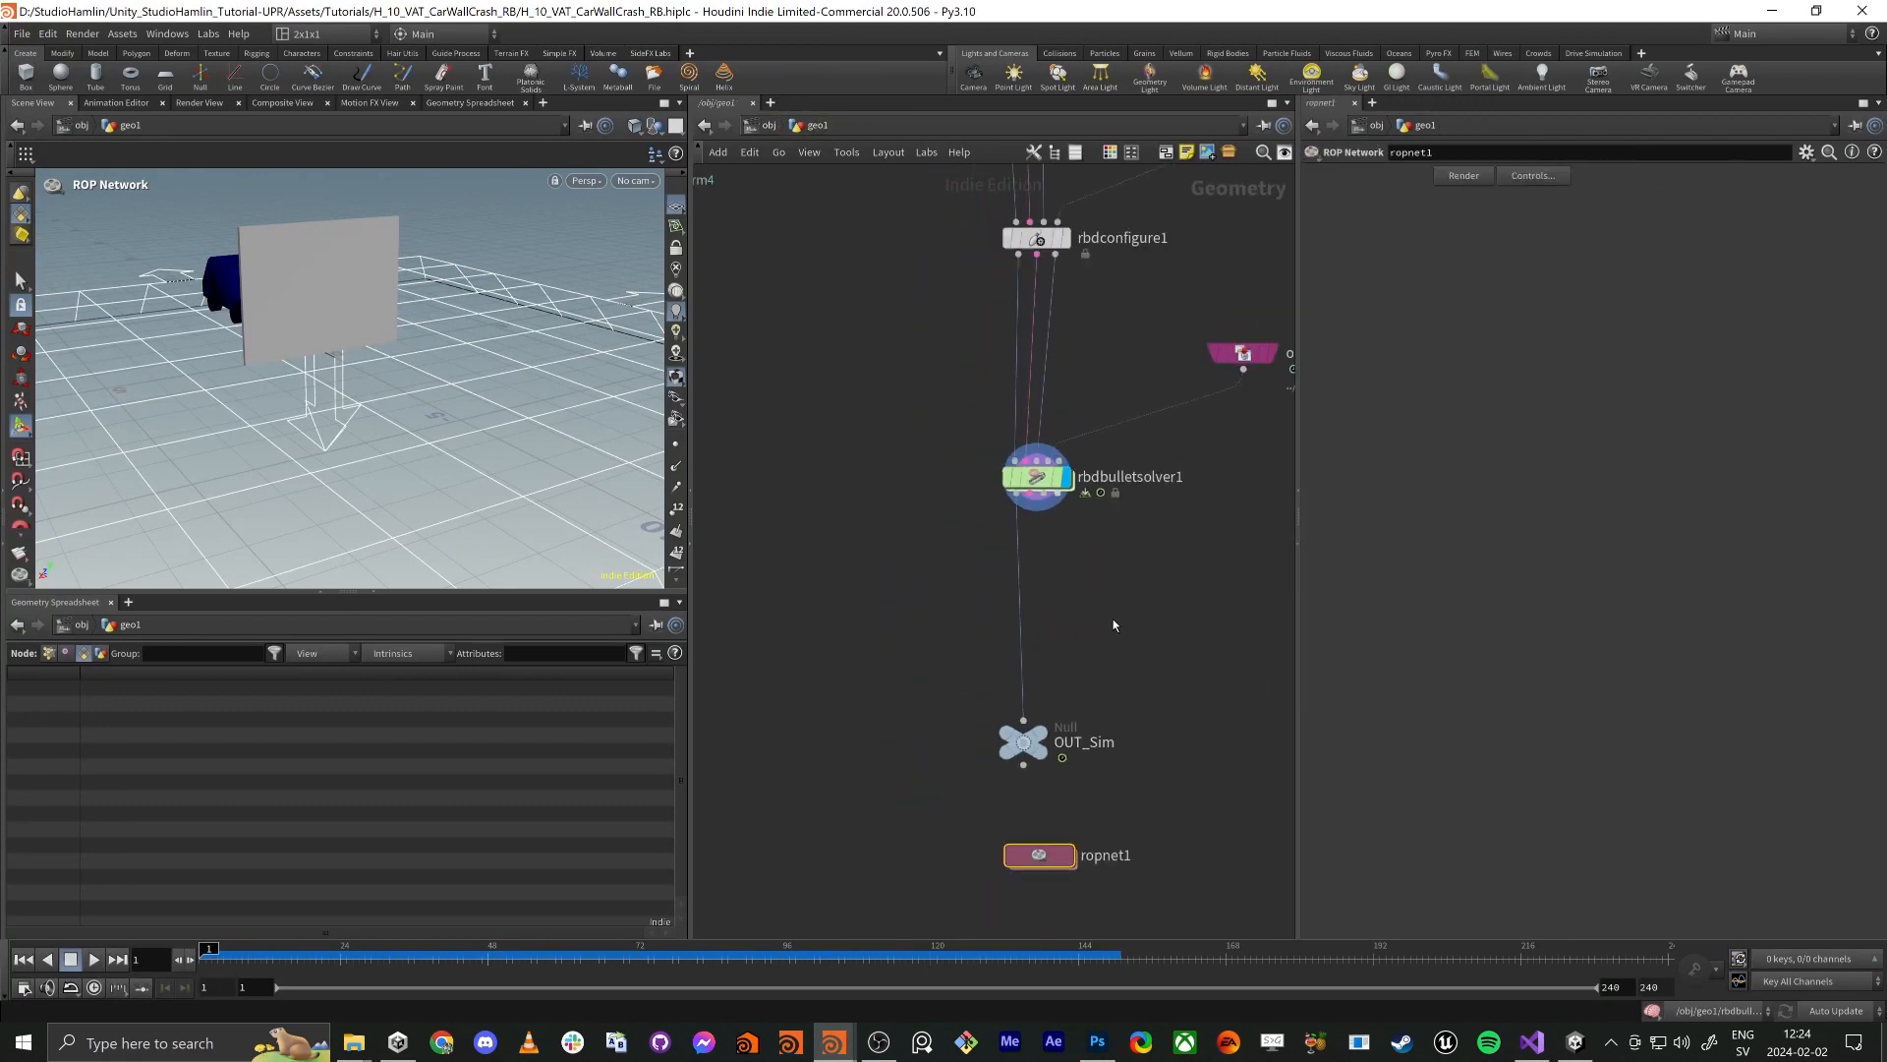
{"action": "left_click", "coordinate": [1036, 477]}
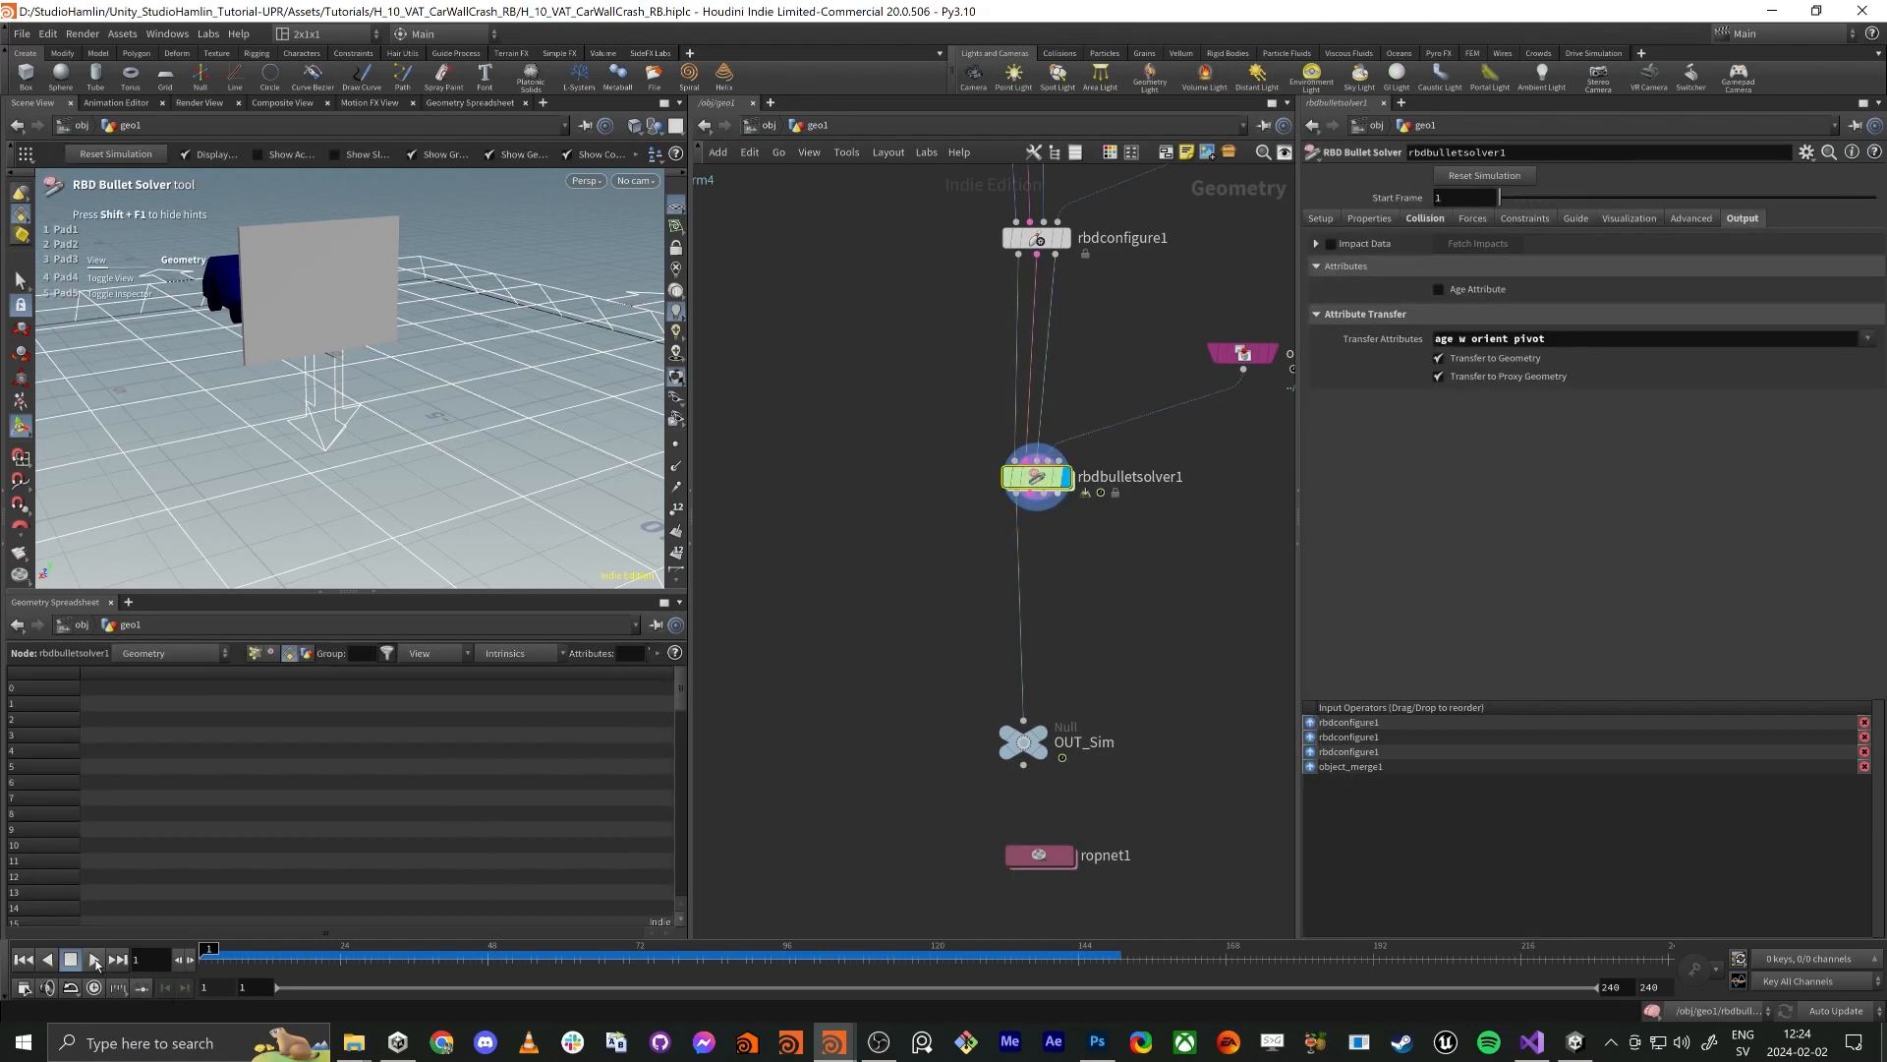
Play the wall crash simulation, turn on real-time playback, and replay it from frame 1
{"action": "left_click", "coordinate": [95, 962]}
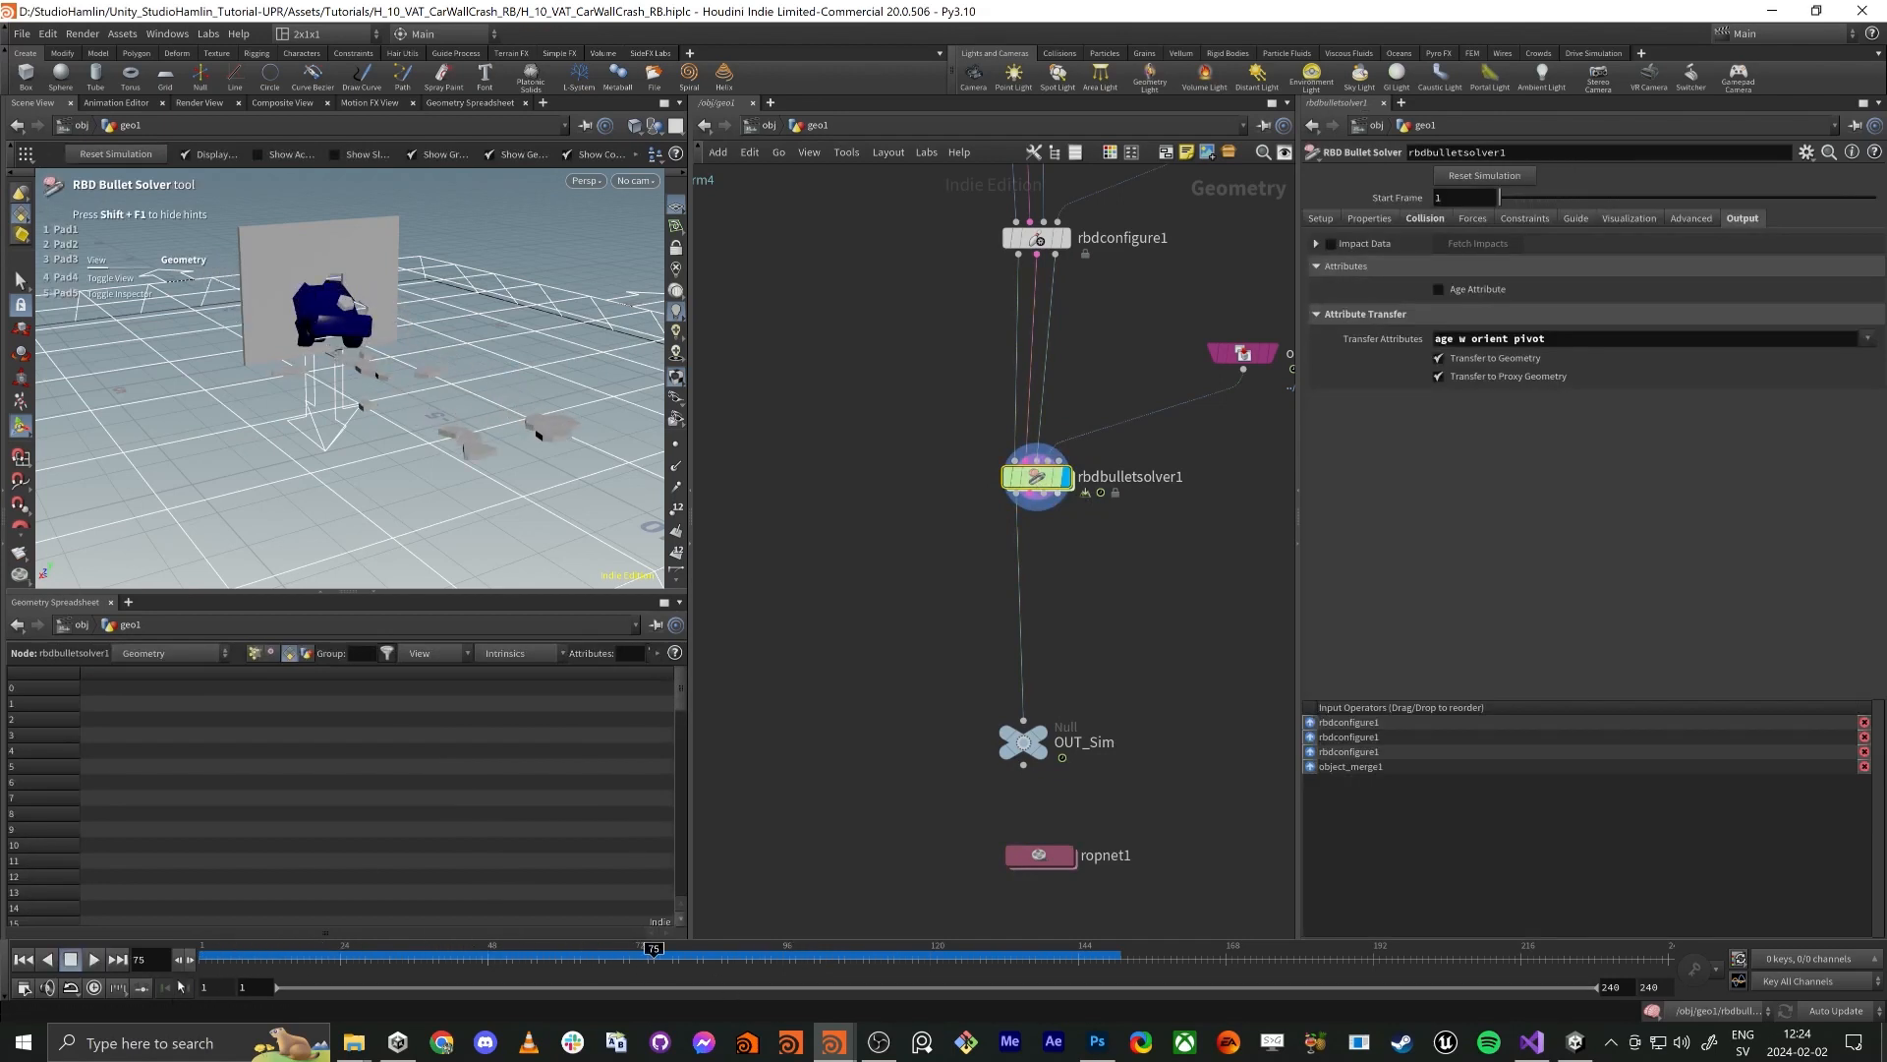
{"action": "left_click", "coordinate": [95, 989]}
{"action": "left_click", "coordinate": [23, 958]}
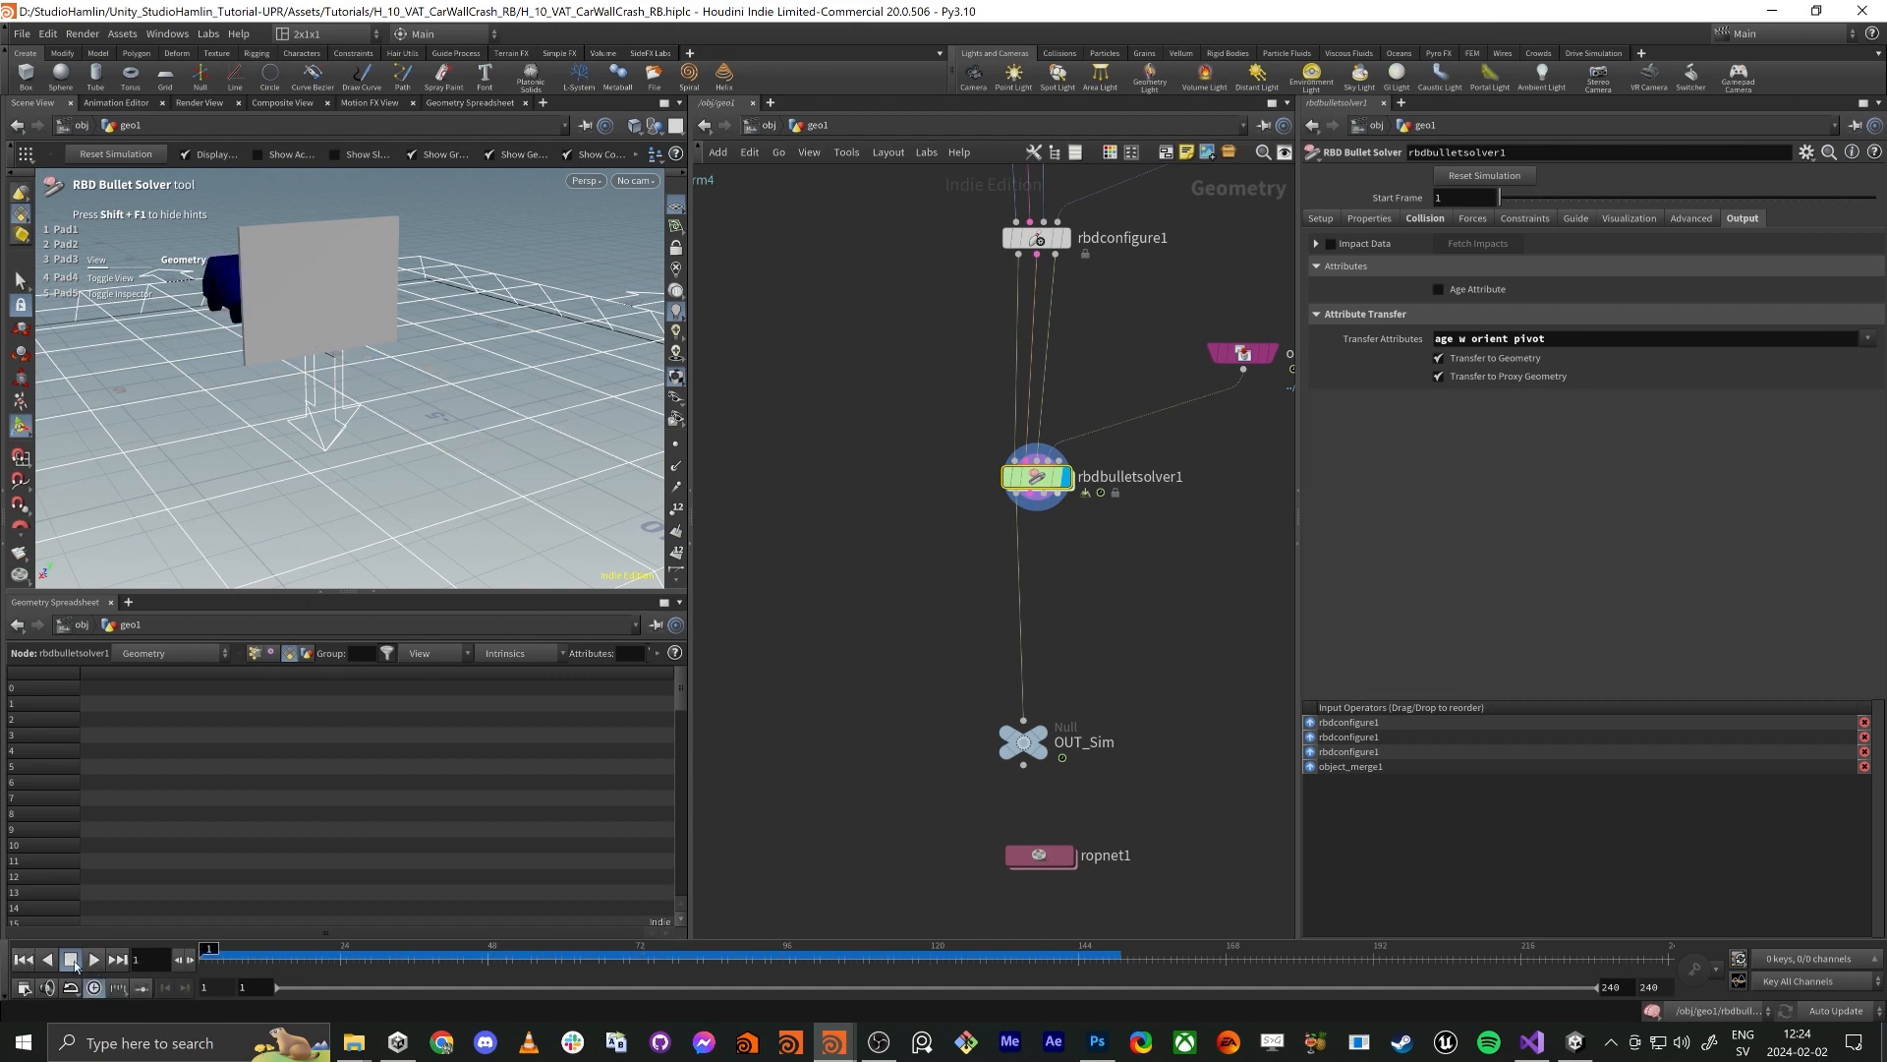
{"action": "left_click", "coordinate": [94, 959]}
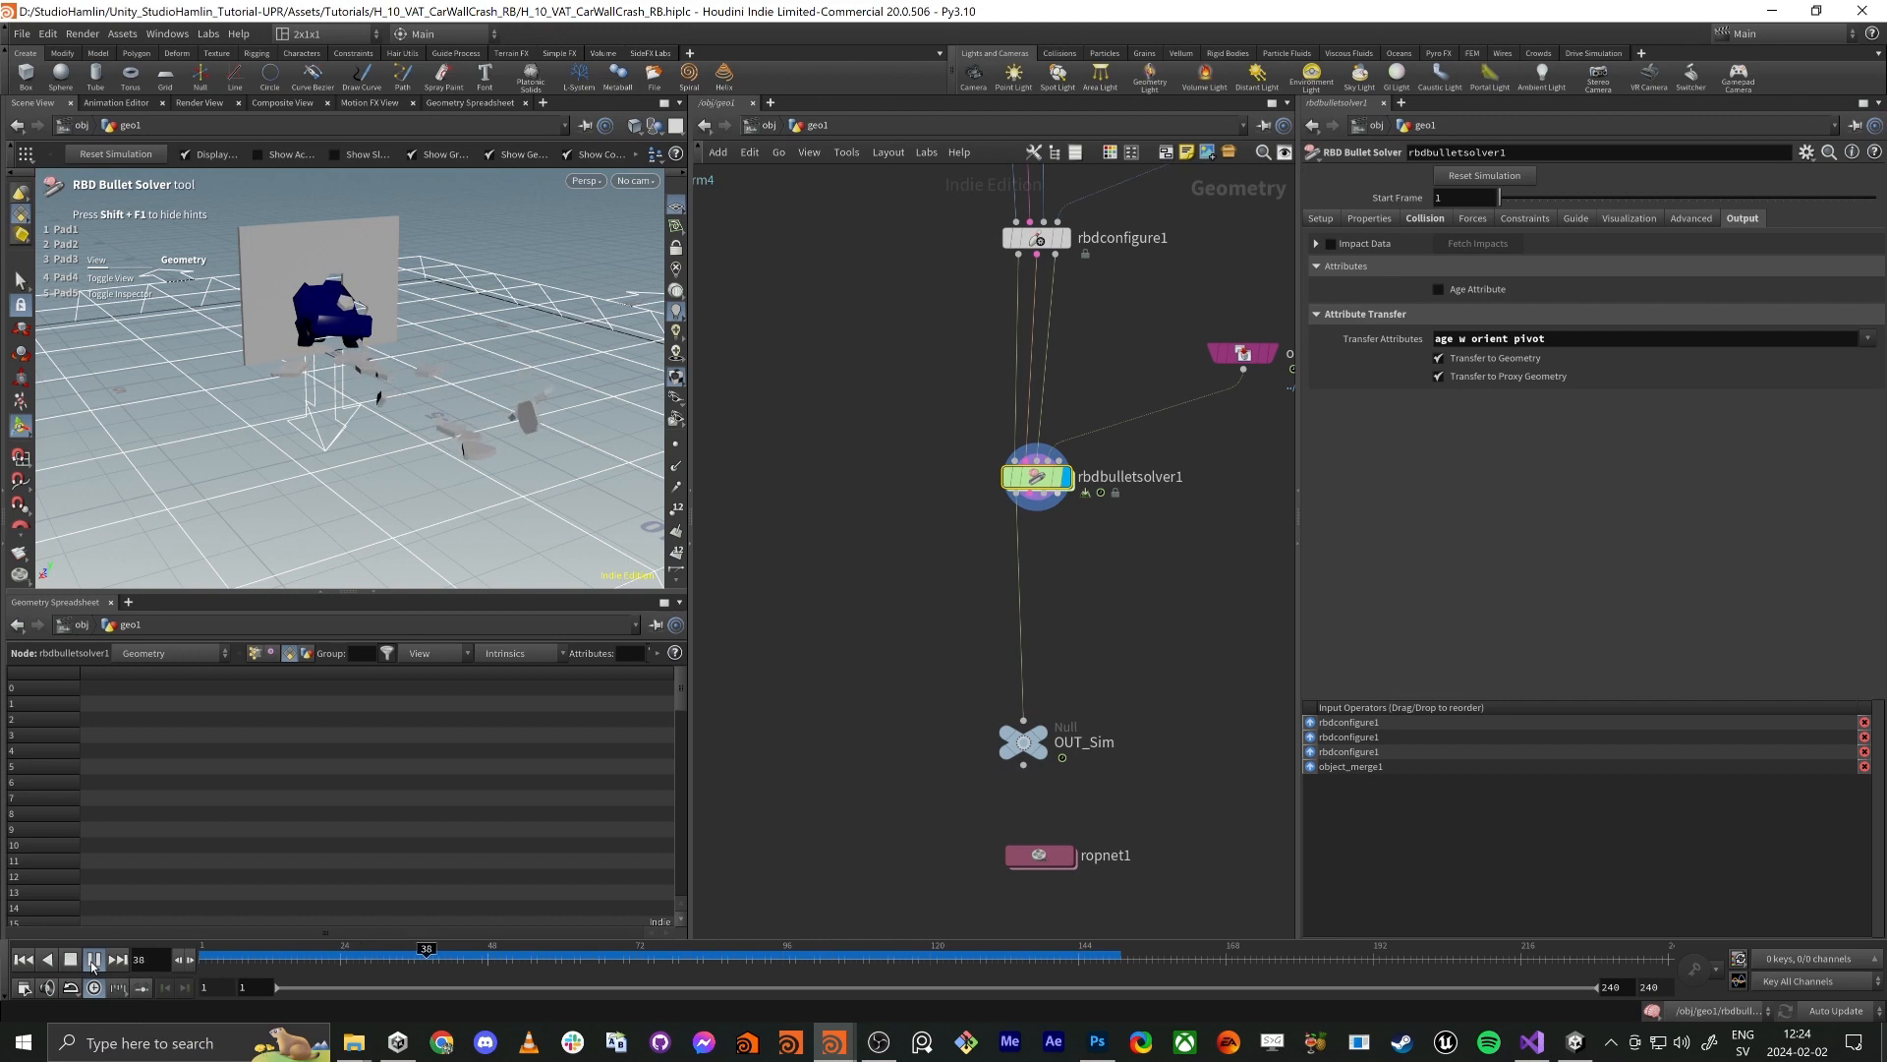
{"action": "left_click", "coordinate": [93, 961]}
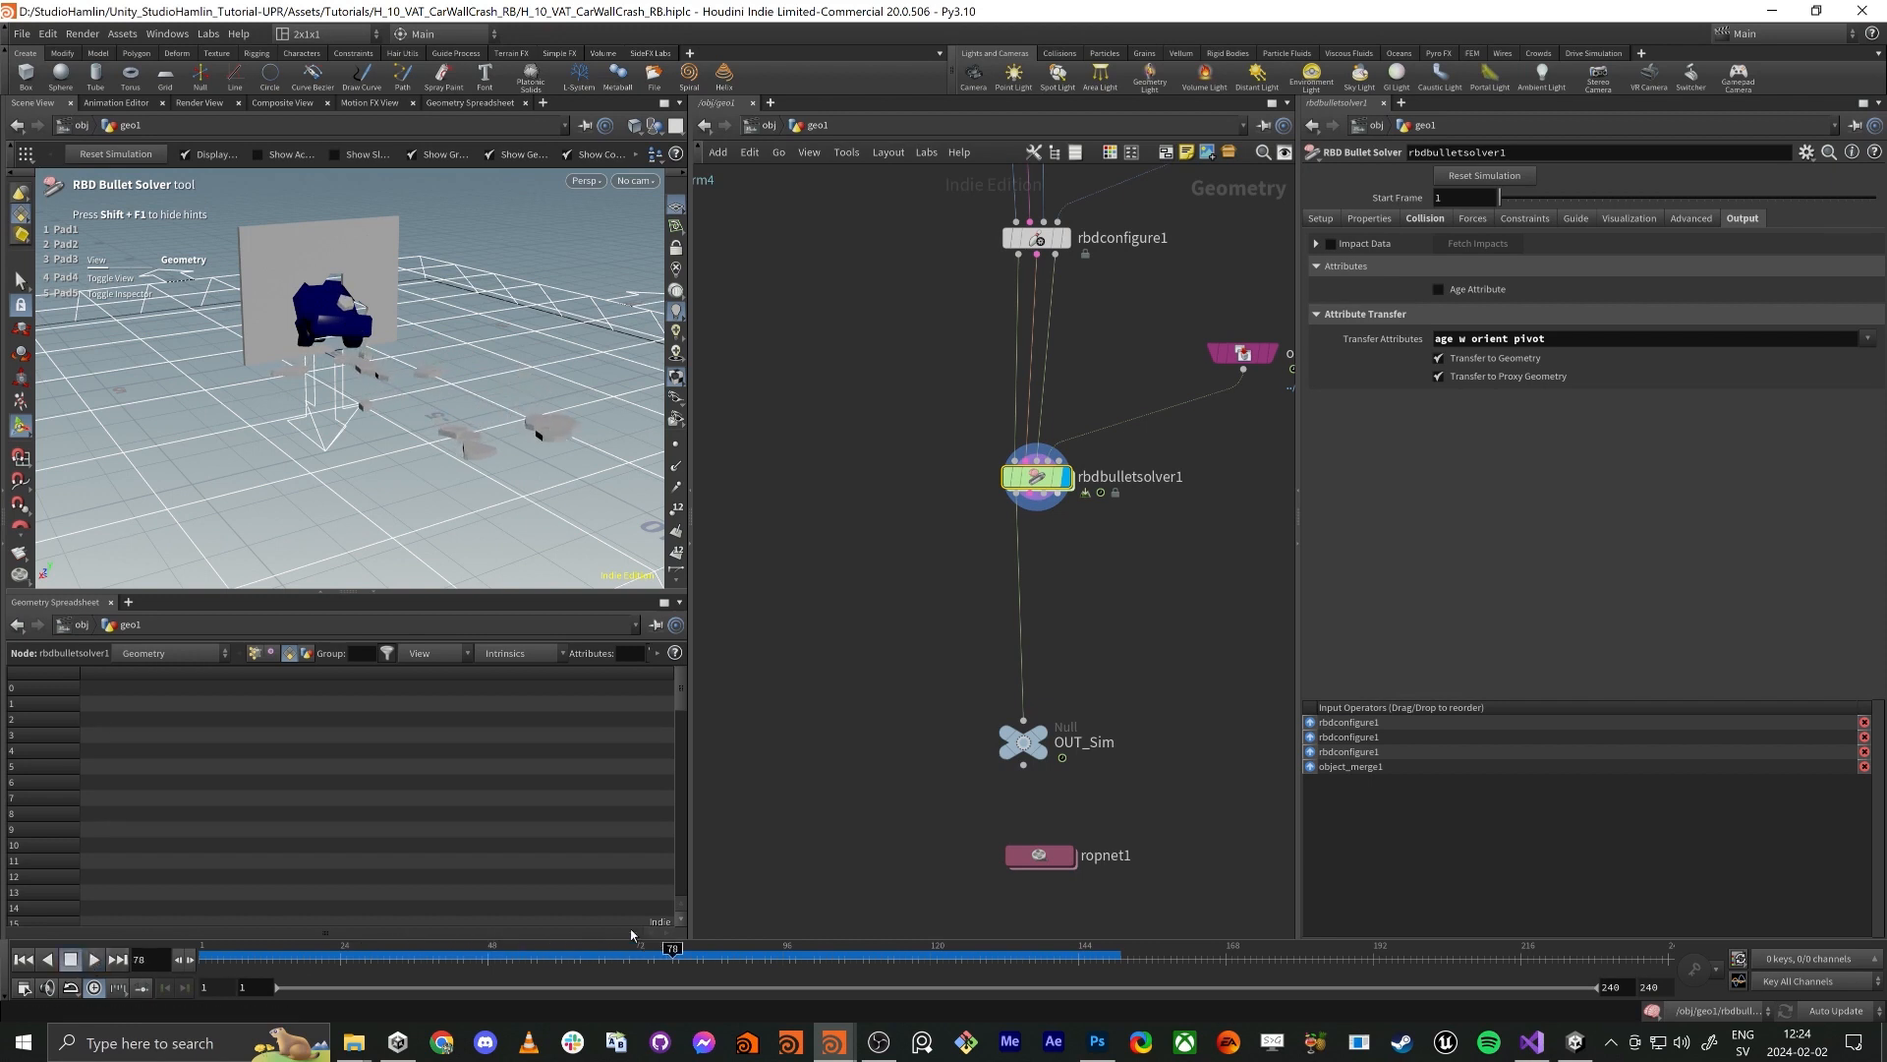
Set the playback range's end frame to 100 and return to the start of the simulation
{"action": "type", "text": "100"}
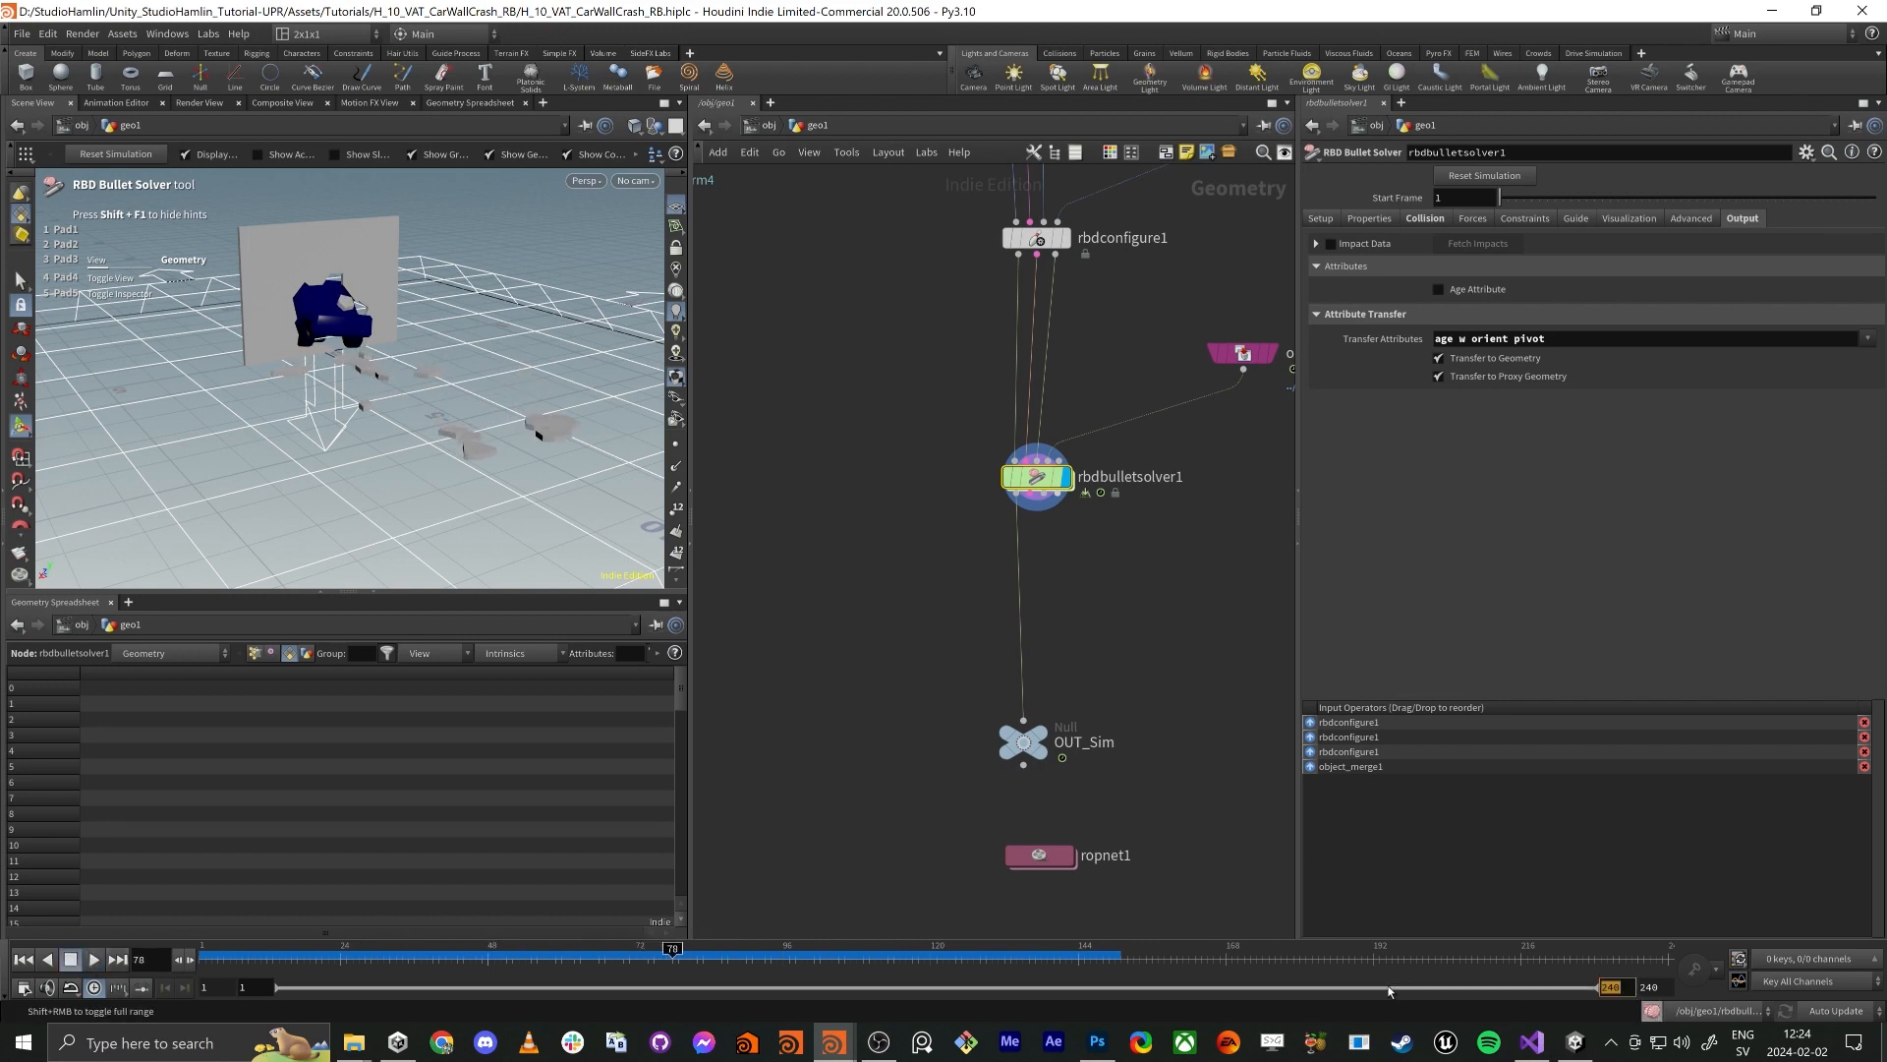
{"action": "key", "text": "Return"}
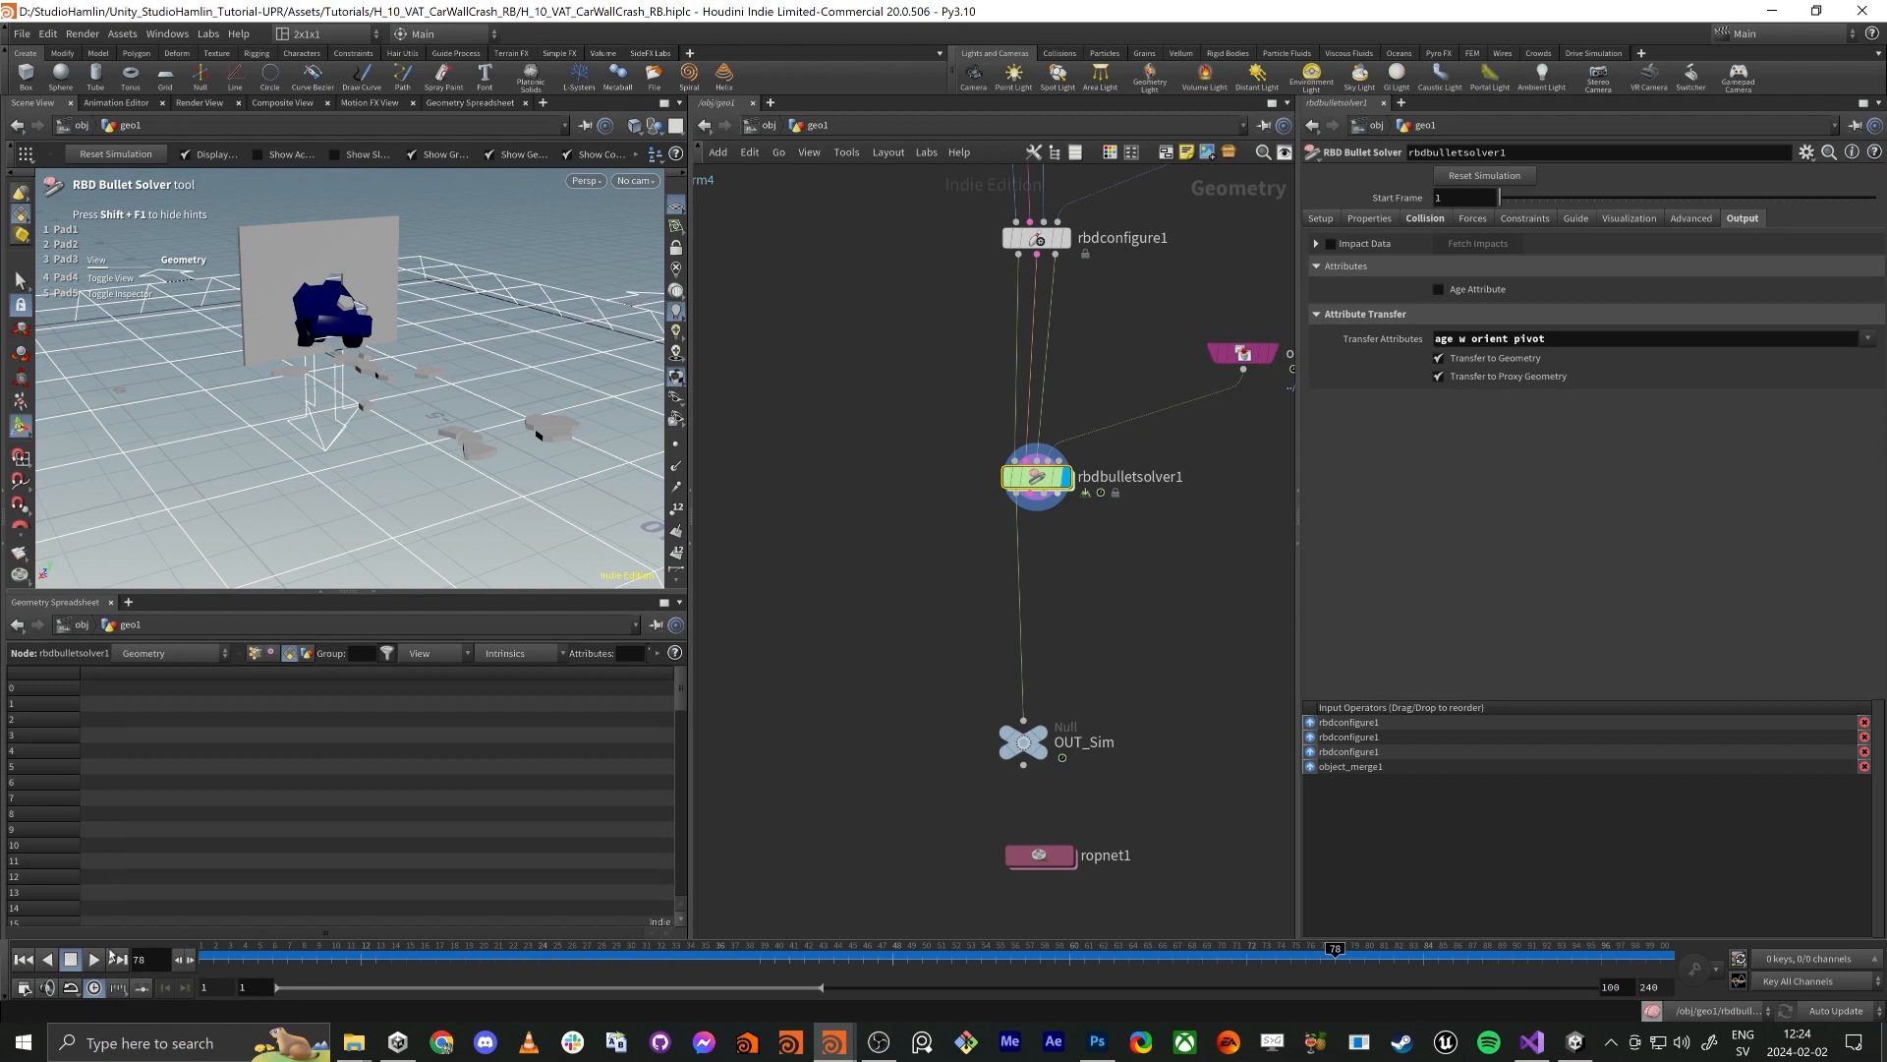
{"action": "left_click", "coordinate": [95, 963]}
{"action": "left_click", "coordinate": [213, 959]}
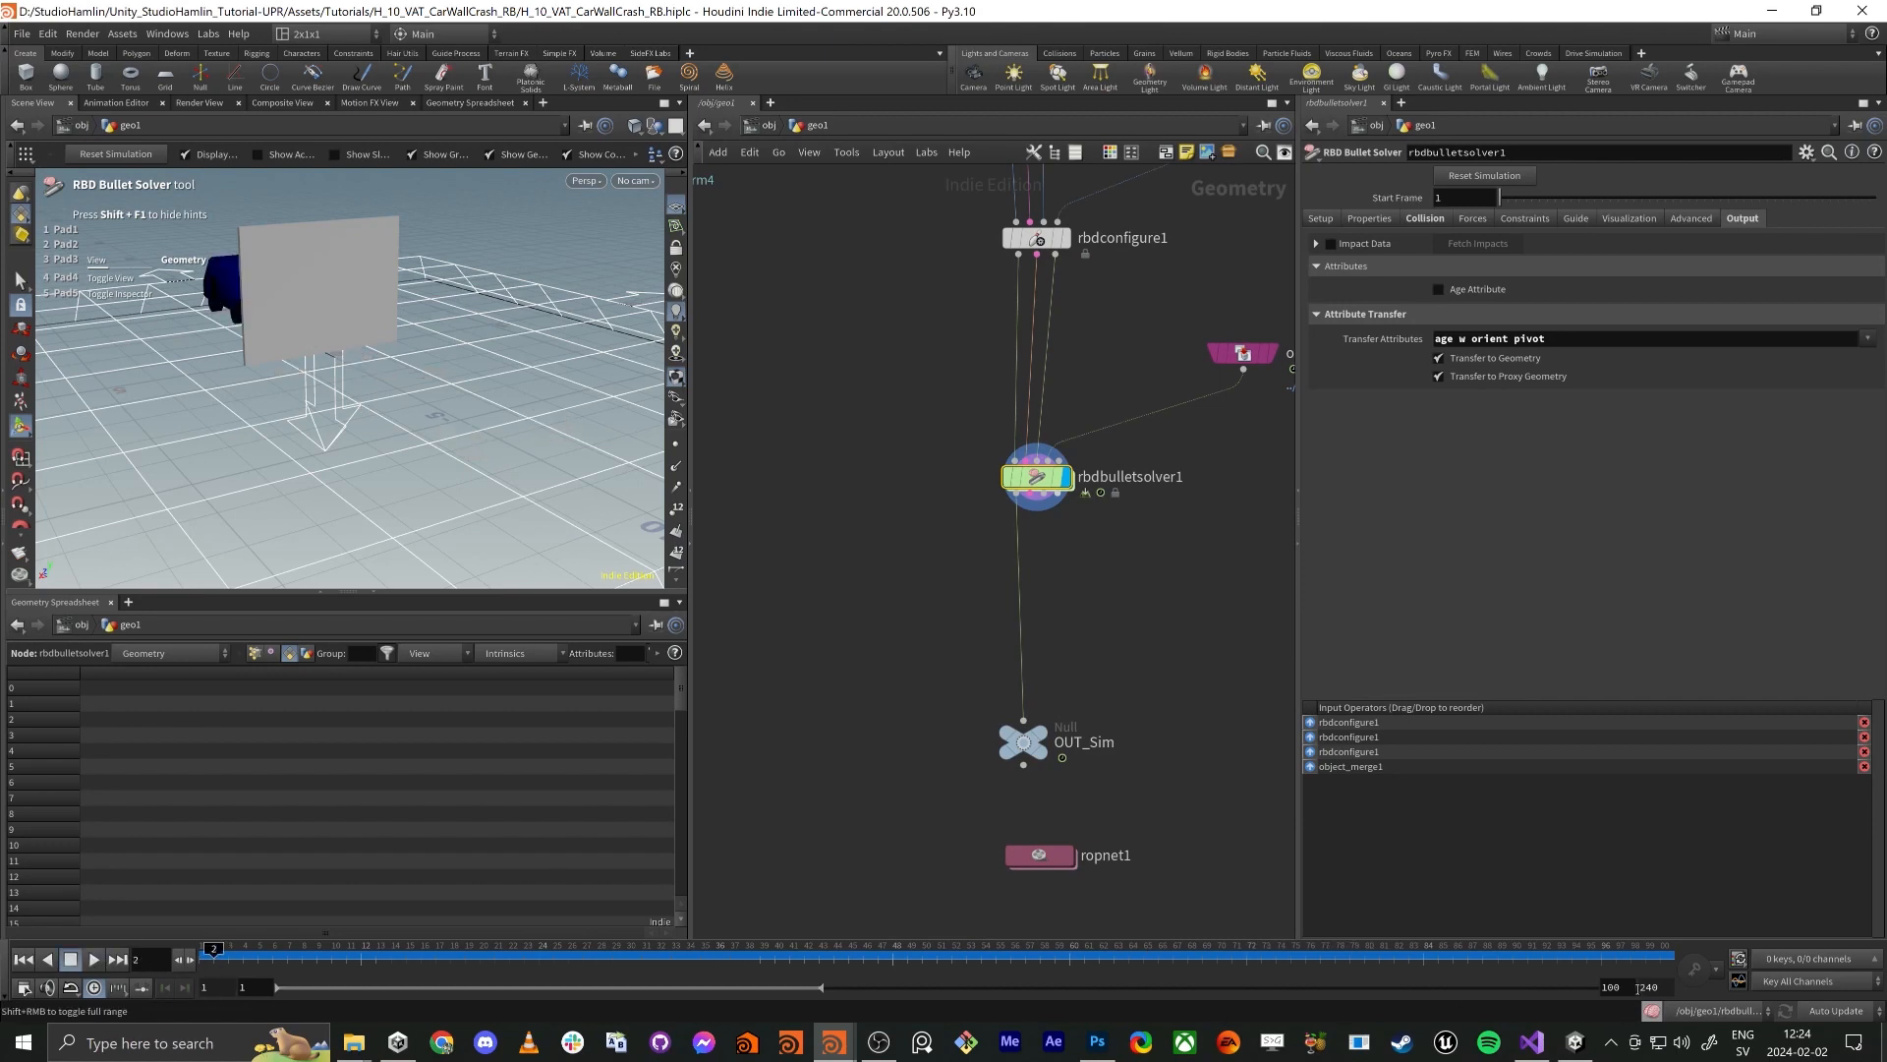
Set the playback range's end frame to 150
{"action": "type", "text": "0"}
{"action": "key", "text": "Return"}
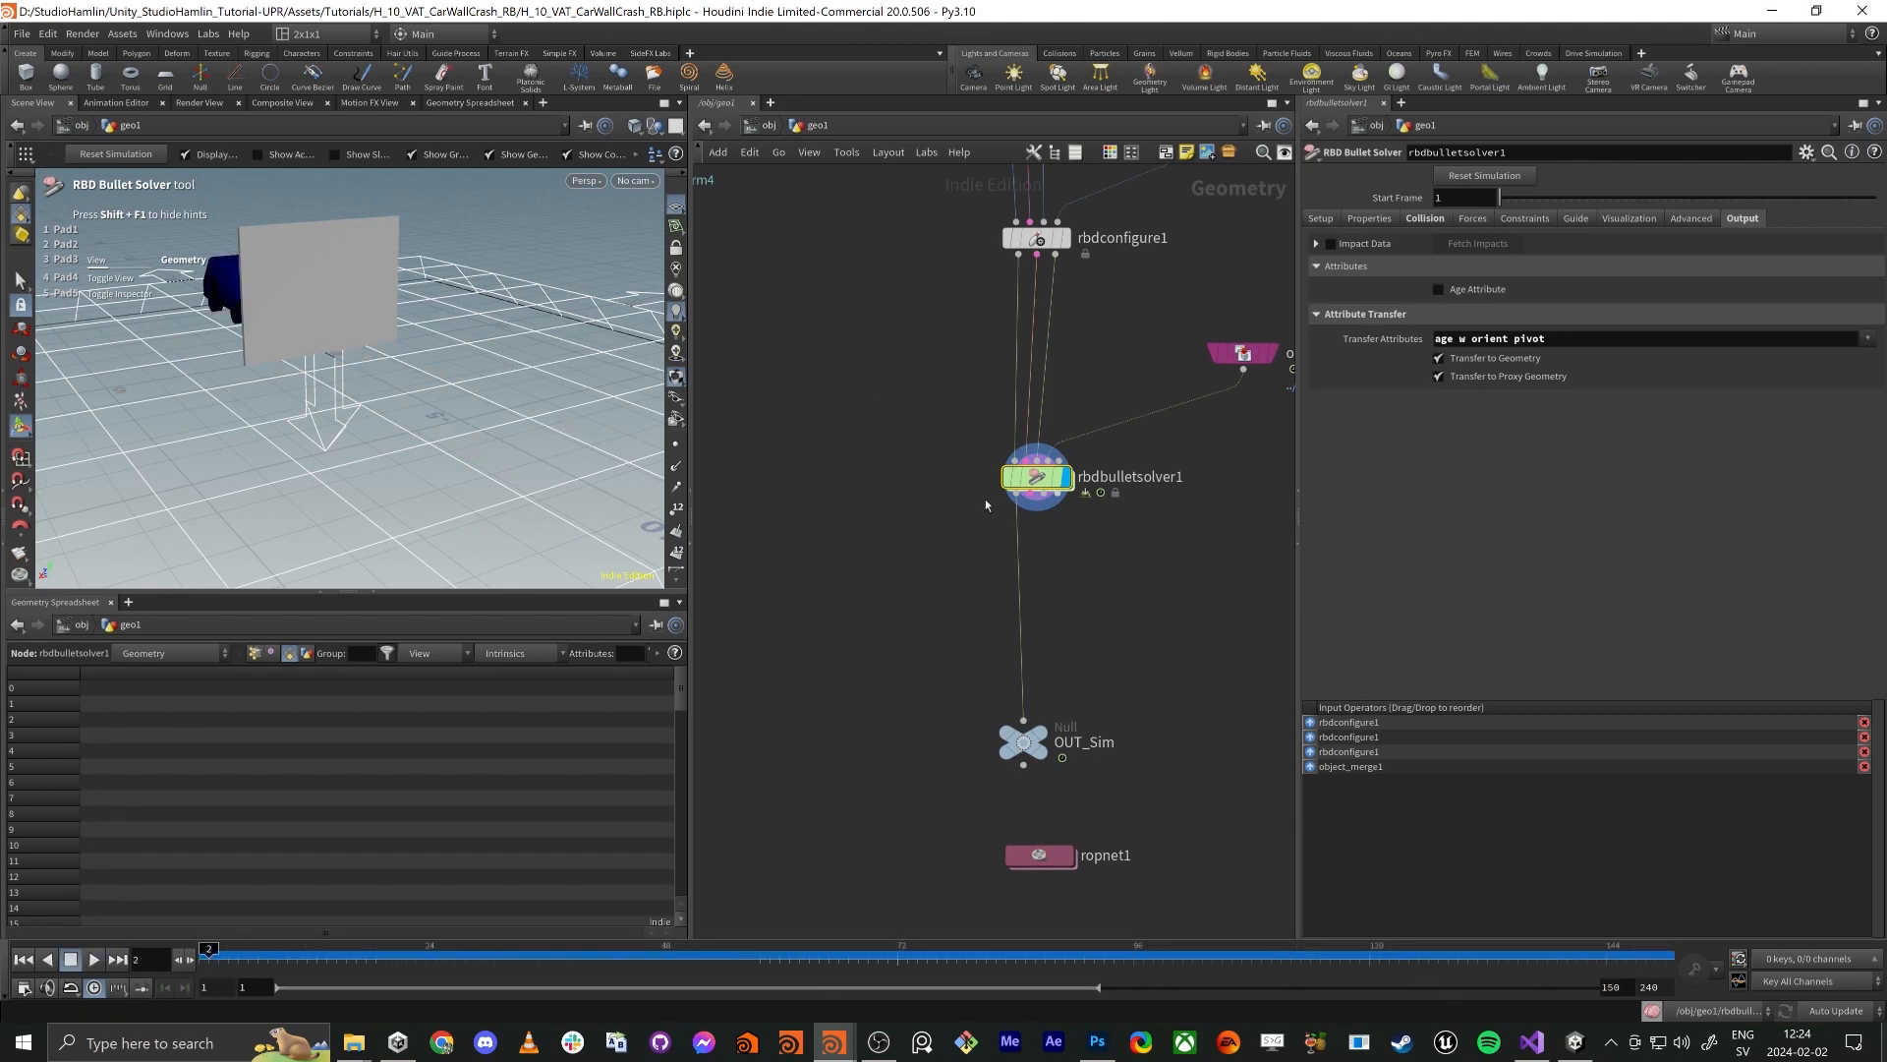
Double the vertical gravity force on rbdbulletsolver1 by setting its Y value to -9.80665*2
{"action": "scroll", "coordinate": [987, 505], "scroll_direction": "up", "scroll_amount": 2}
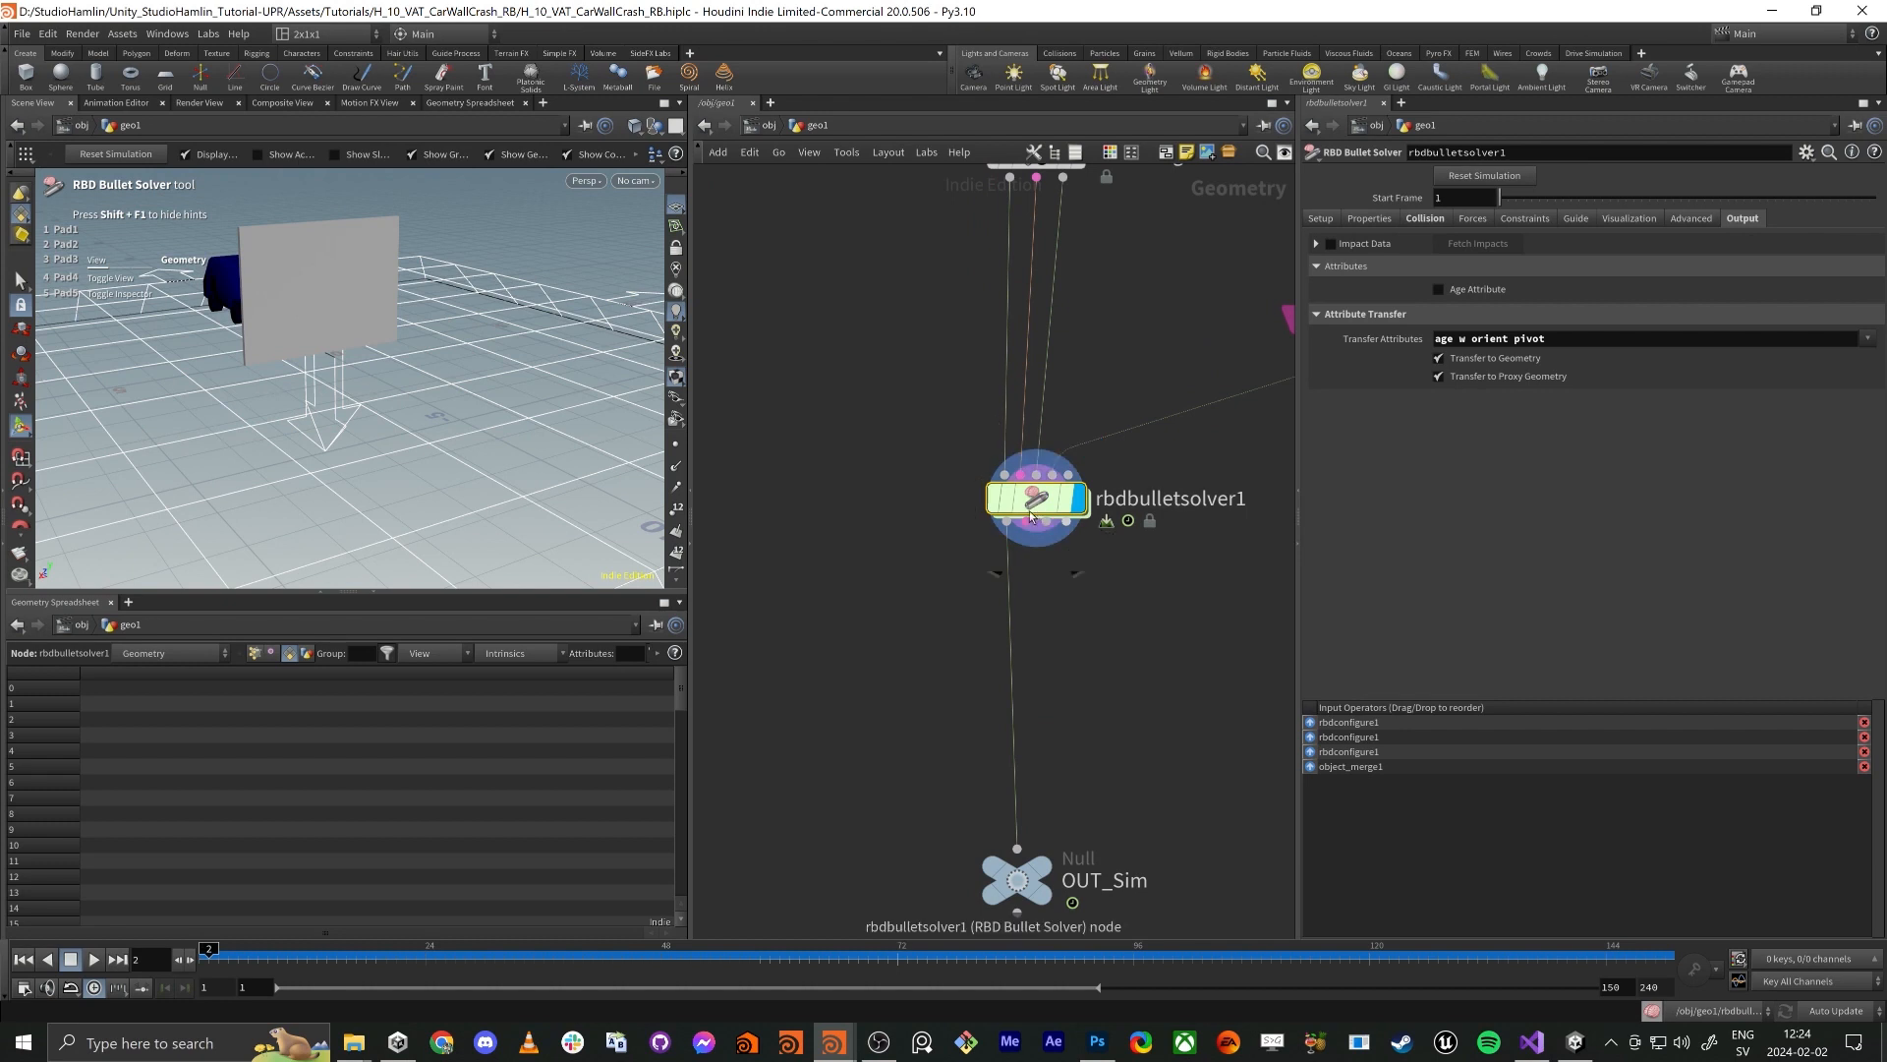
{"action": "left_click_drag", "start_coordinate": [304, 415], "coordinate": [417, 381], "text": "alt"}
{"action": "middle_click_drag", "start_coordinate": [544, 370], "coordinate": [285, 441], "text": "alt"}
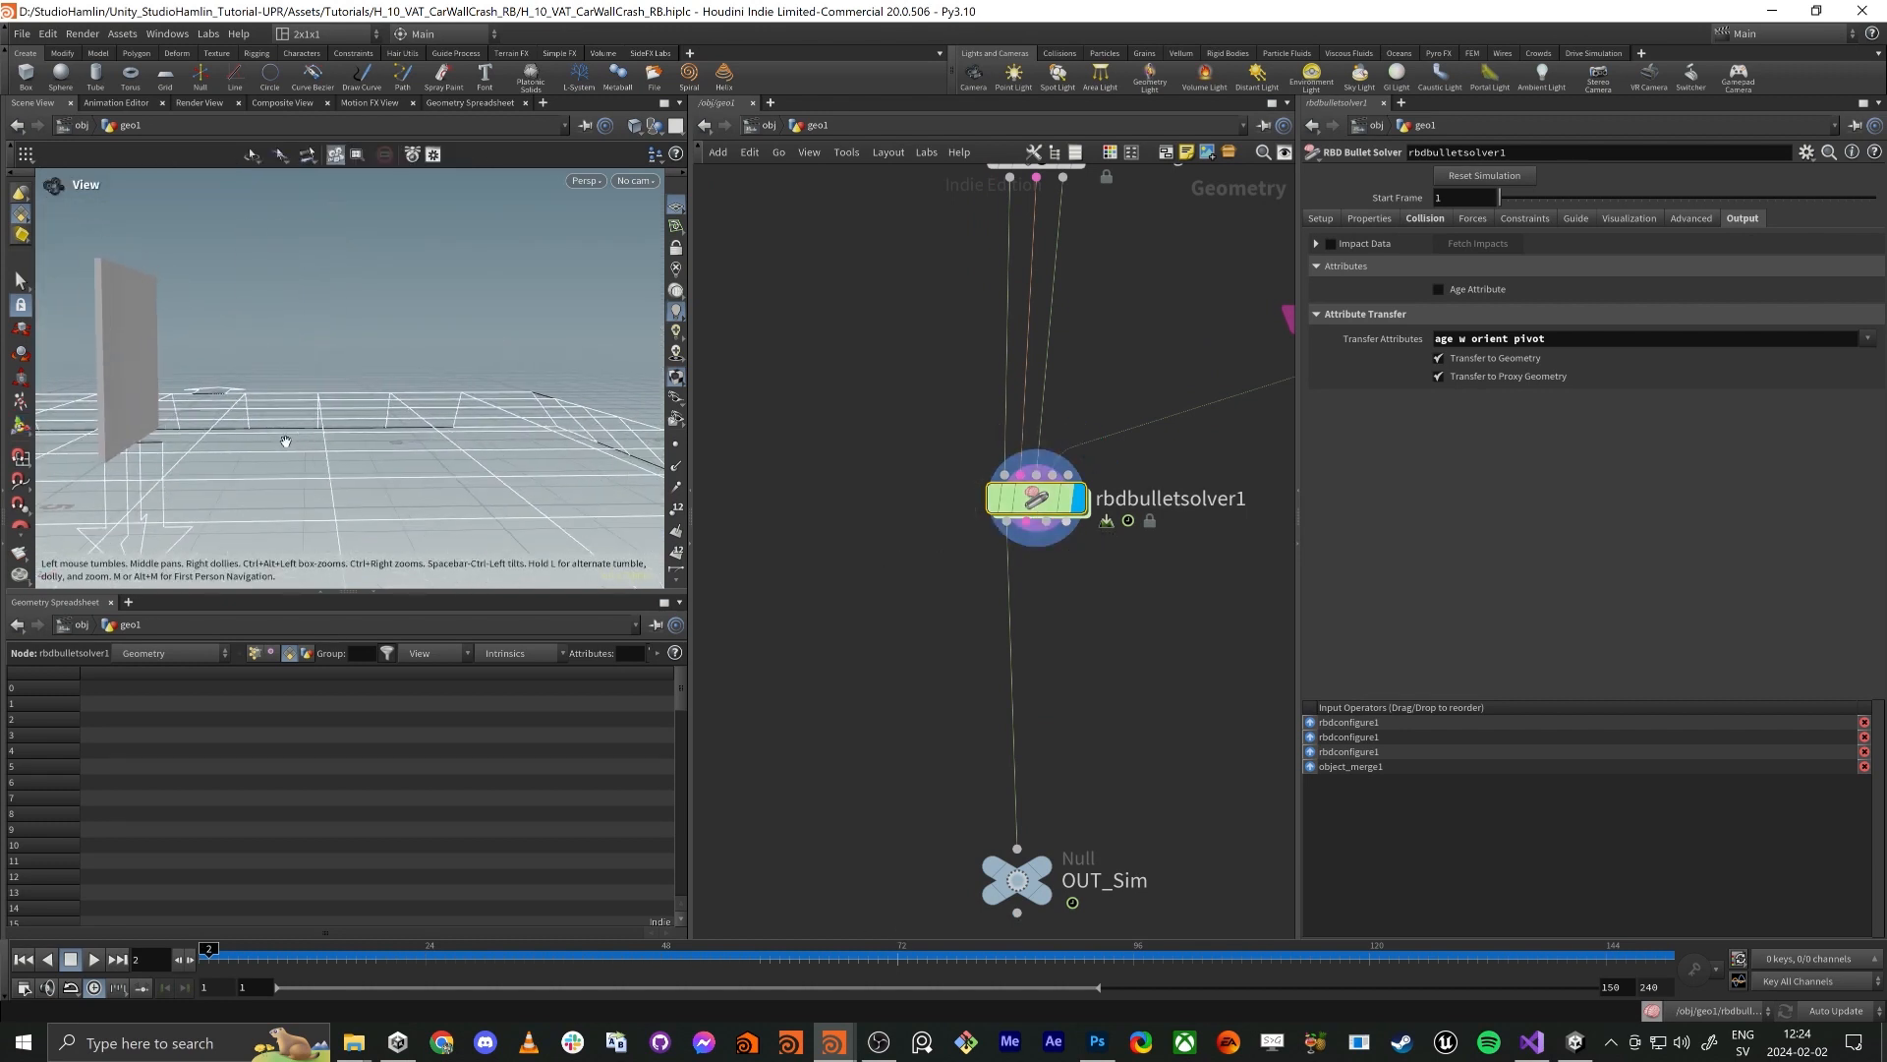
{"action": "key", "text": "Return"}
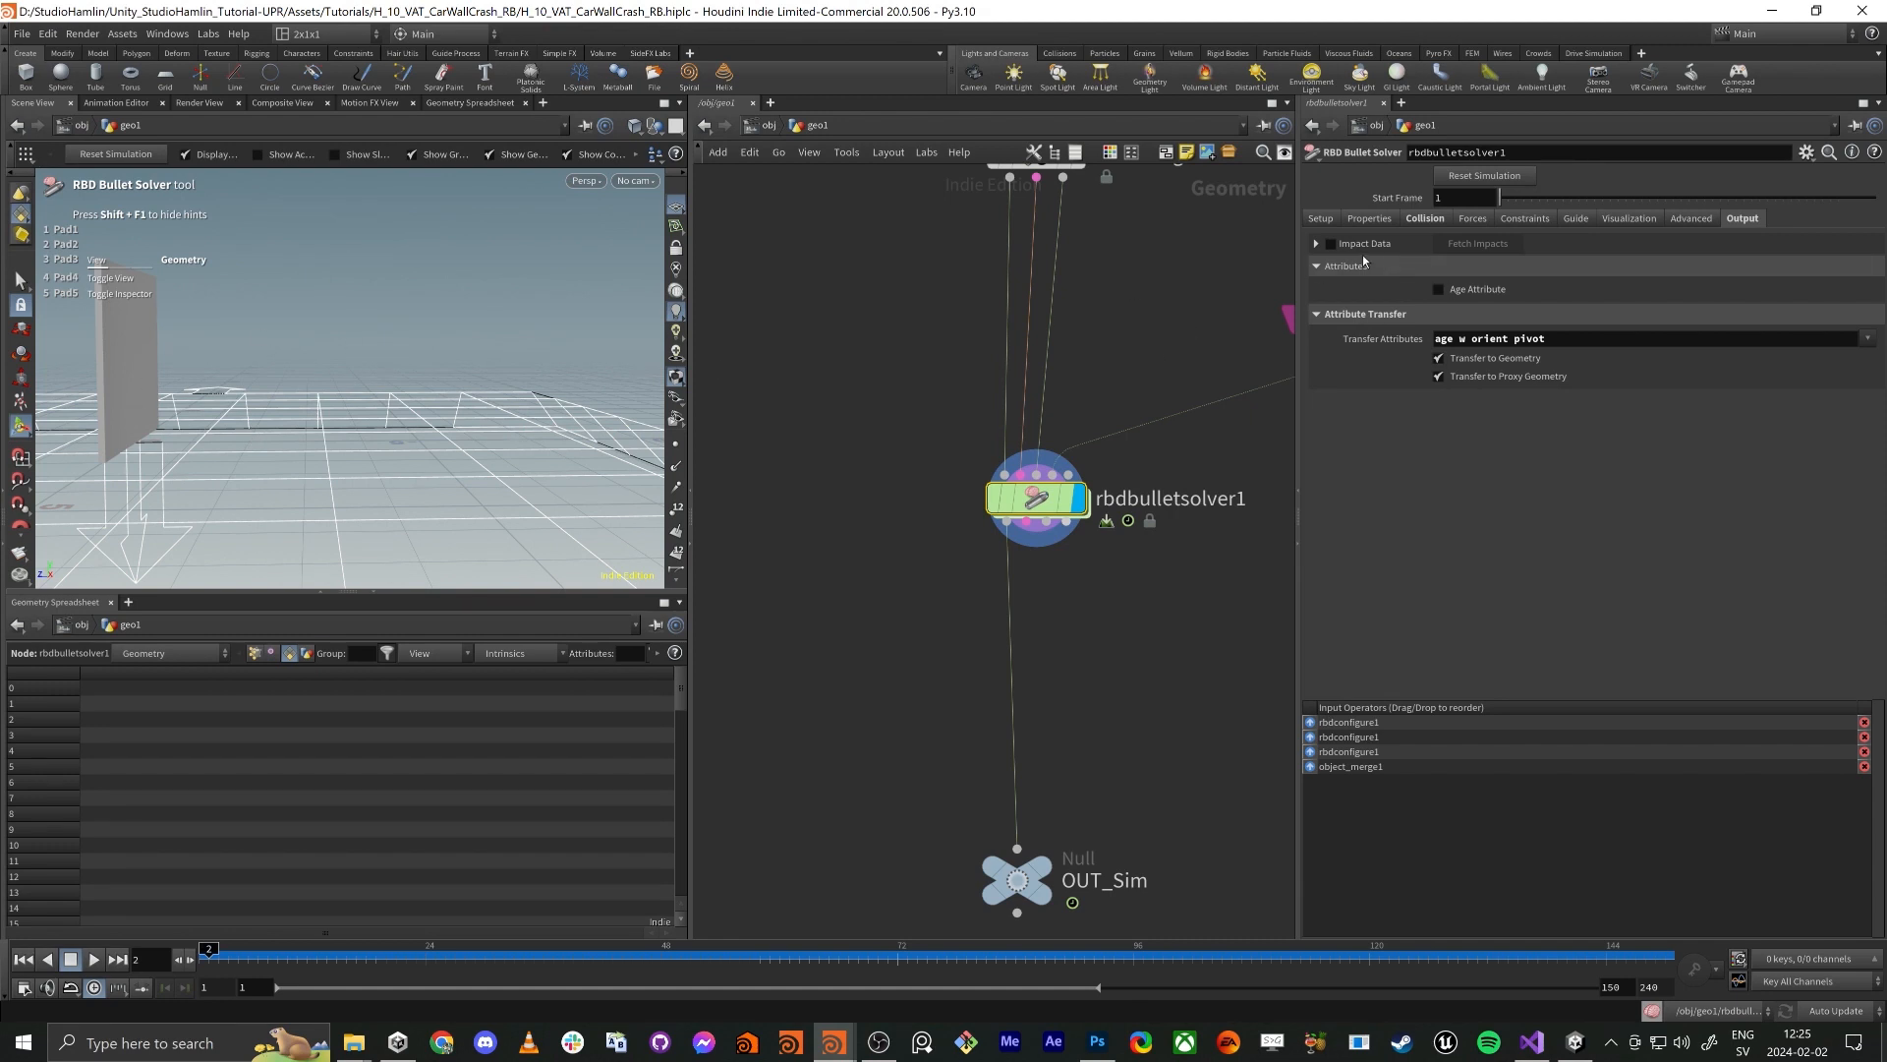
{"action": "left_click", "coordinate": [1471, 218]}
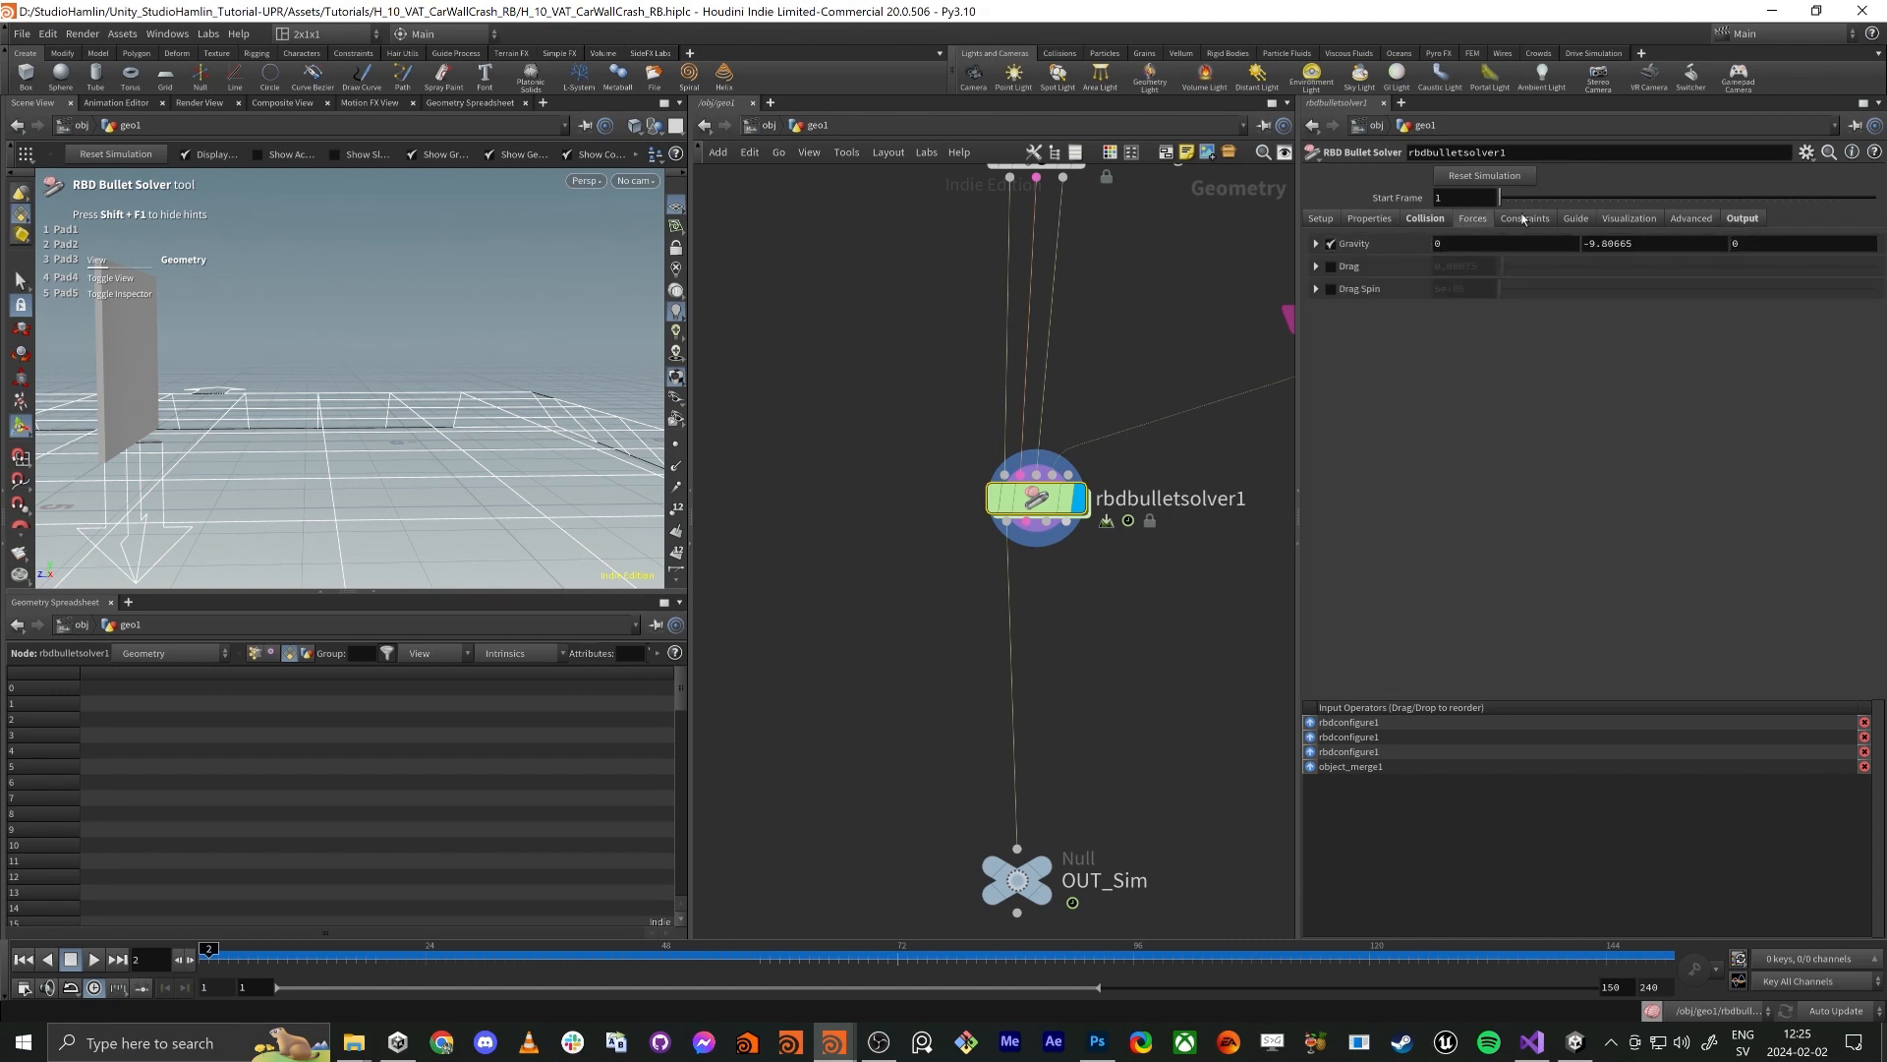
{"action": "left_click", "coordinate": [1652, 248]}
{"action": "type", "text": "*2"}
{"action": "key", "text": "Return"}
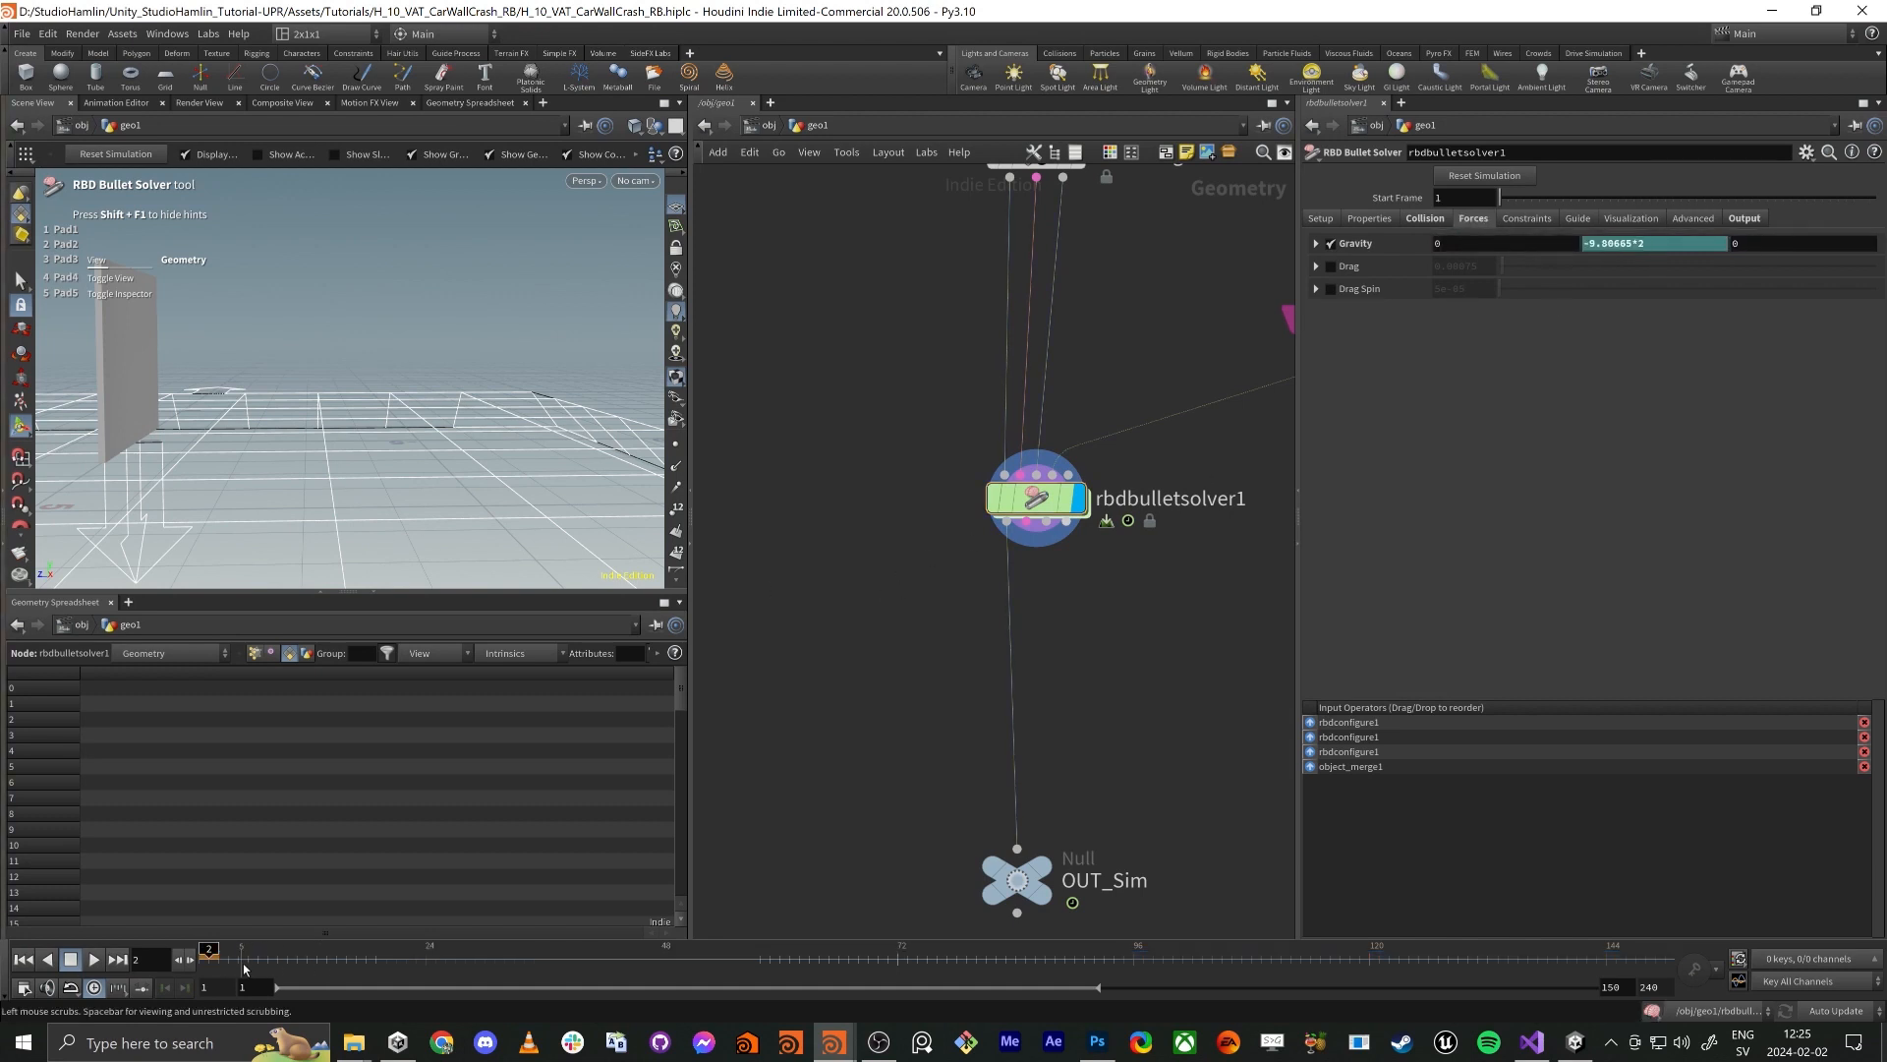
Replay and scrub the simulation with the stronger gravity to check how the wall pieces fall
{"action": "left_click", "coordinate": [204, 958]}
{"action": "left_click", "coordinate": [96, 961]}
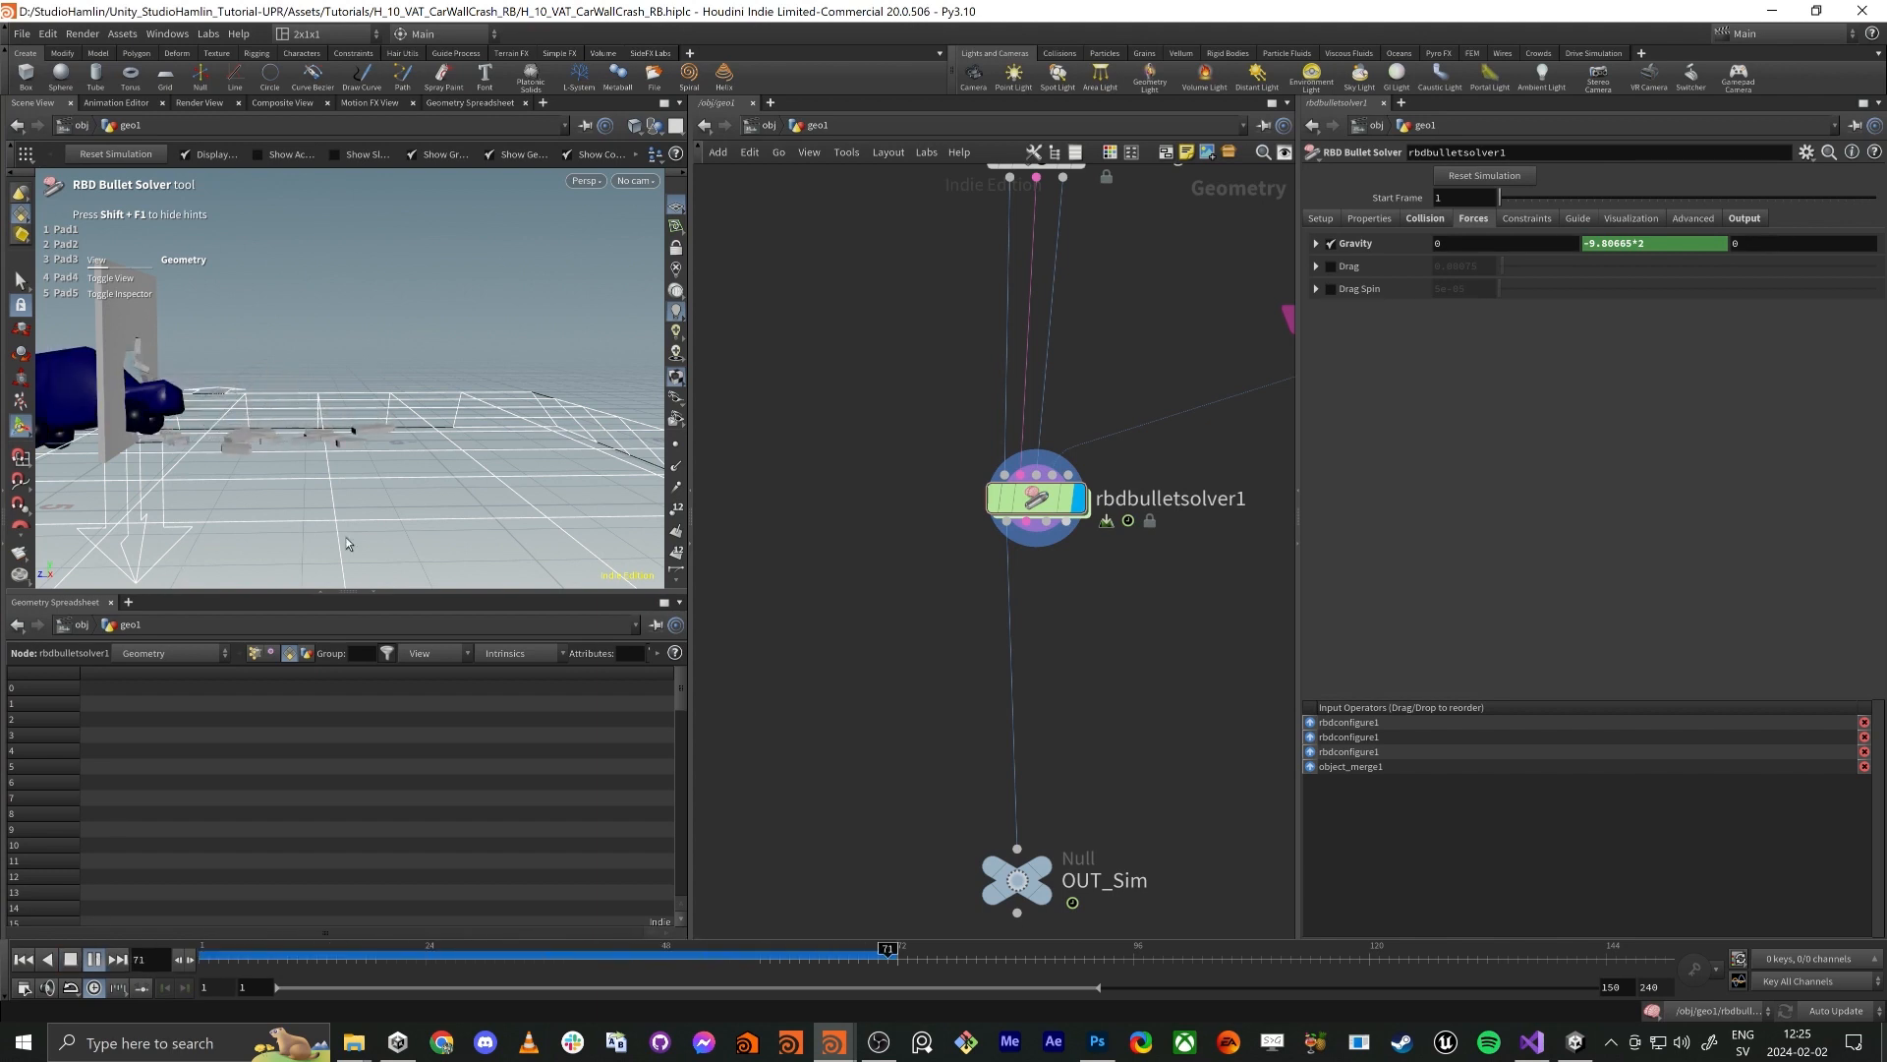
{"action": "left_click_drag", "start_coordinate": [218, 961], "coordinate": [712, 997]}
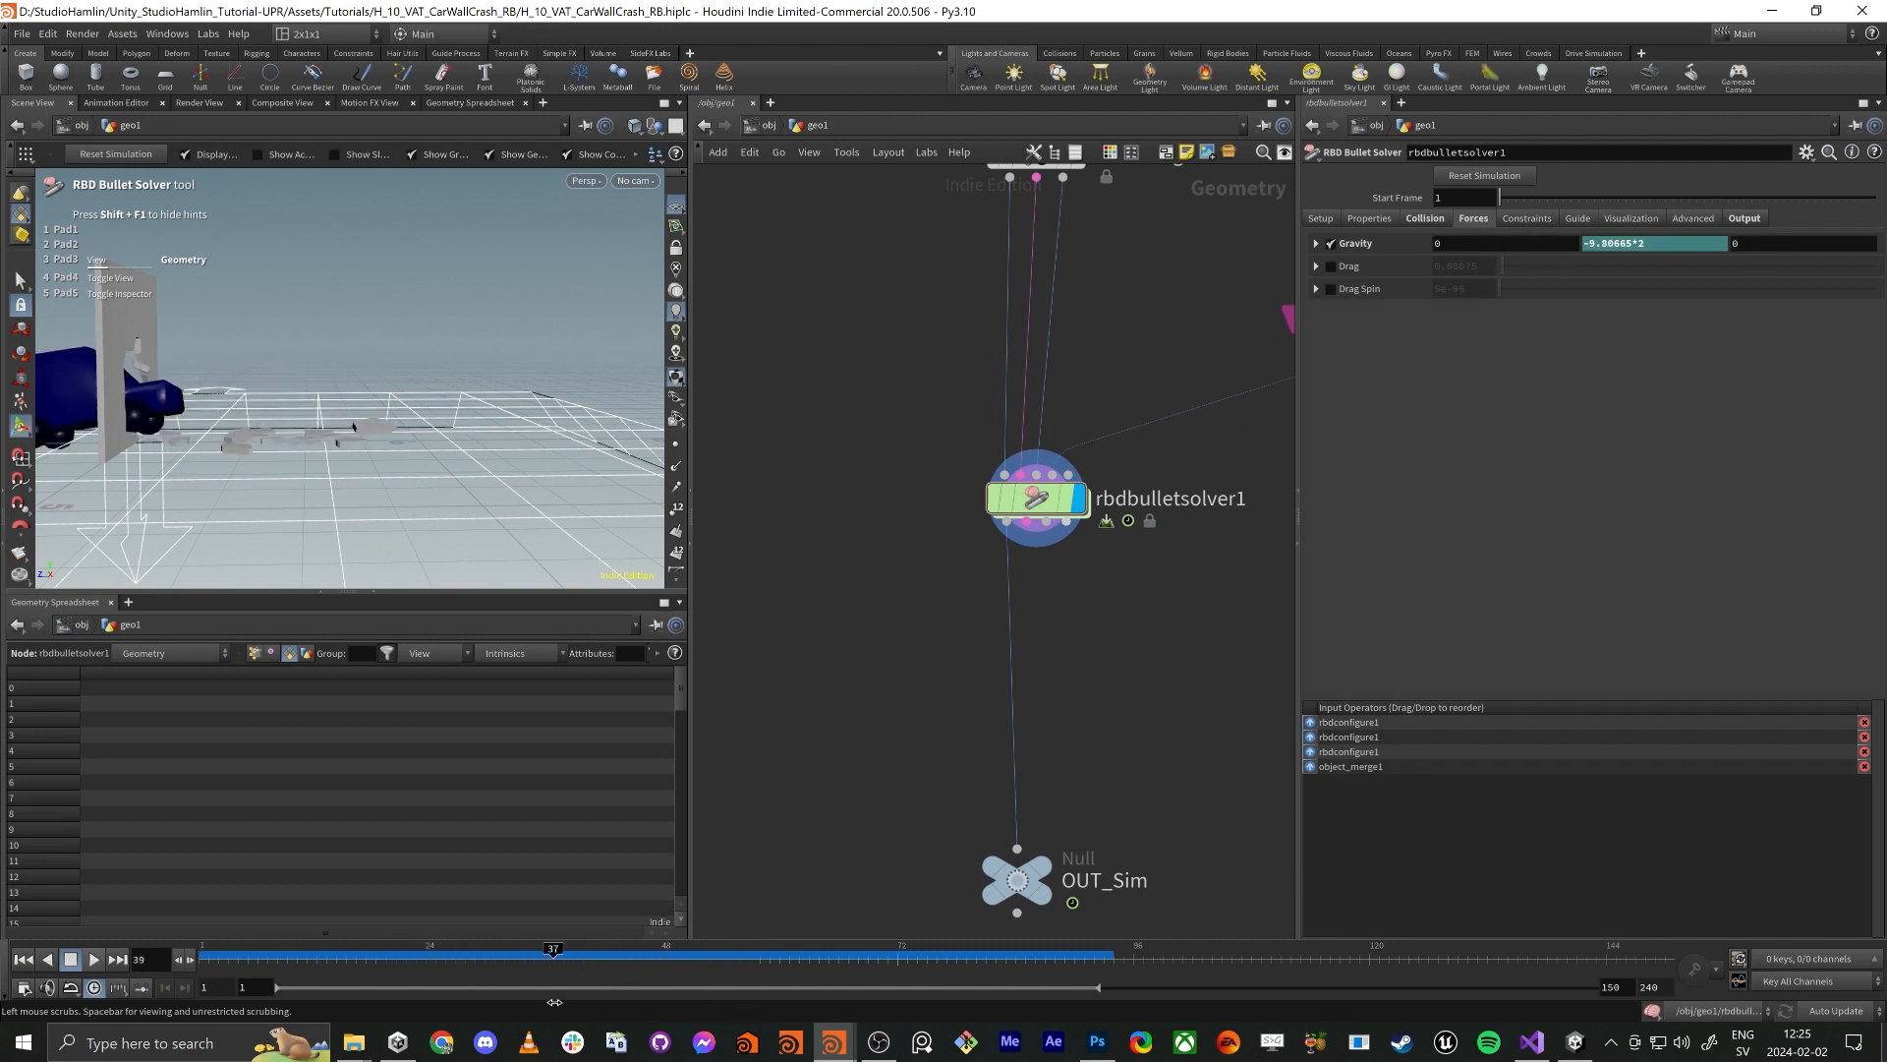
{"action": "left_click_drag", "start_coordinate": [554, 1002], "coordinate": [115, 959]}
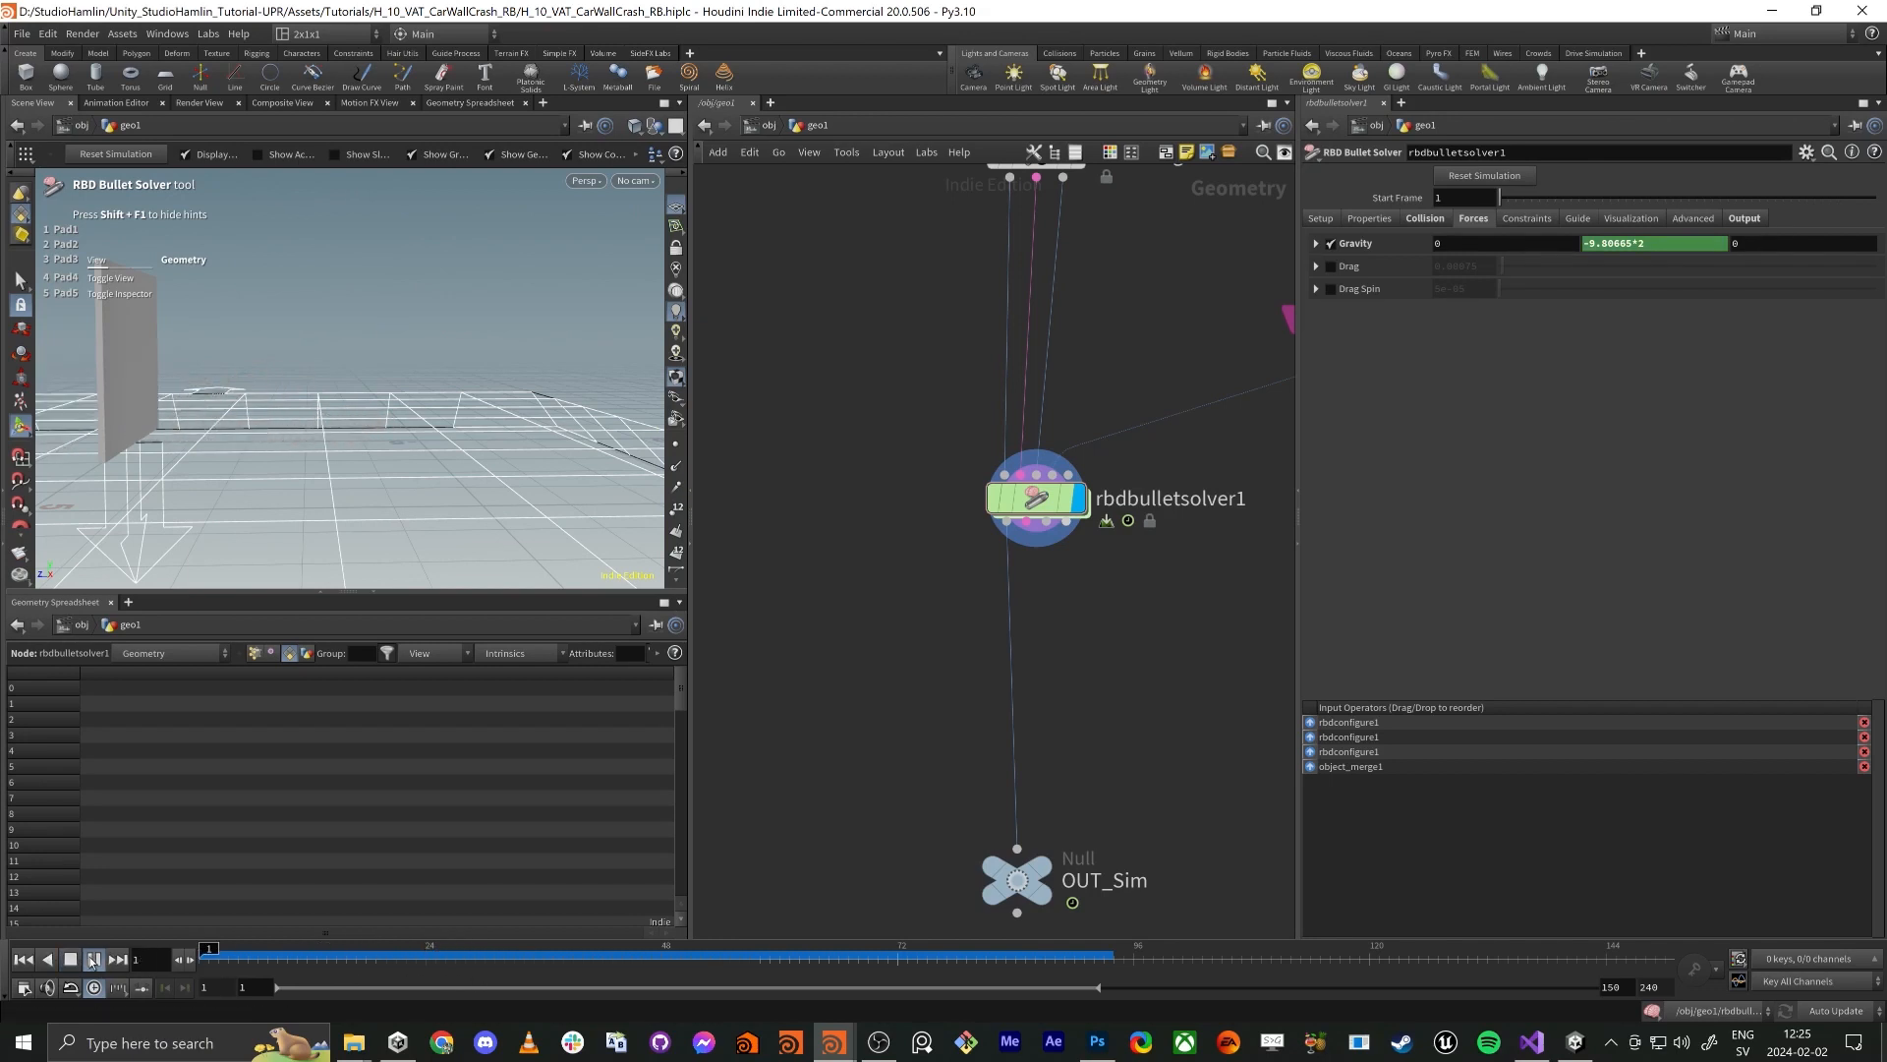
{"action": "left_click", "coordinate": [91, 959]}
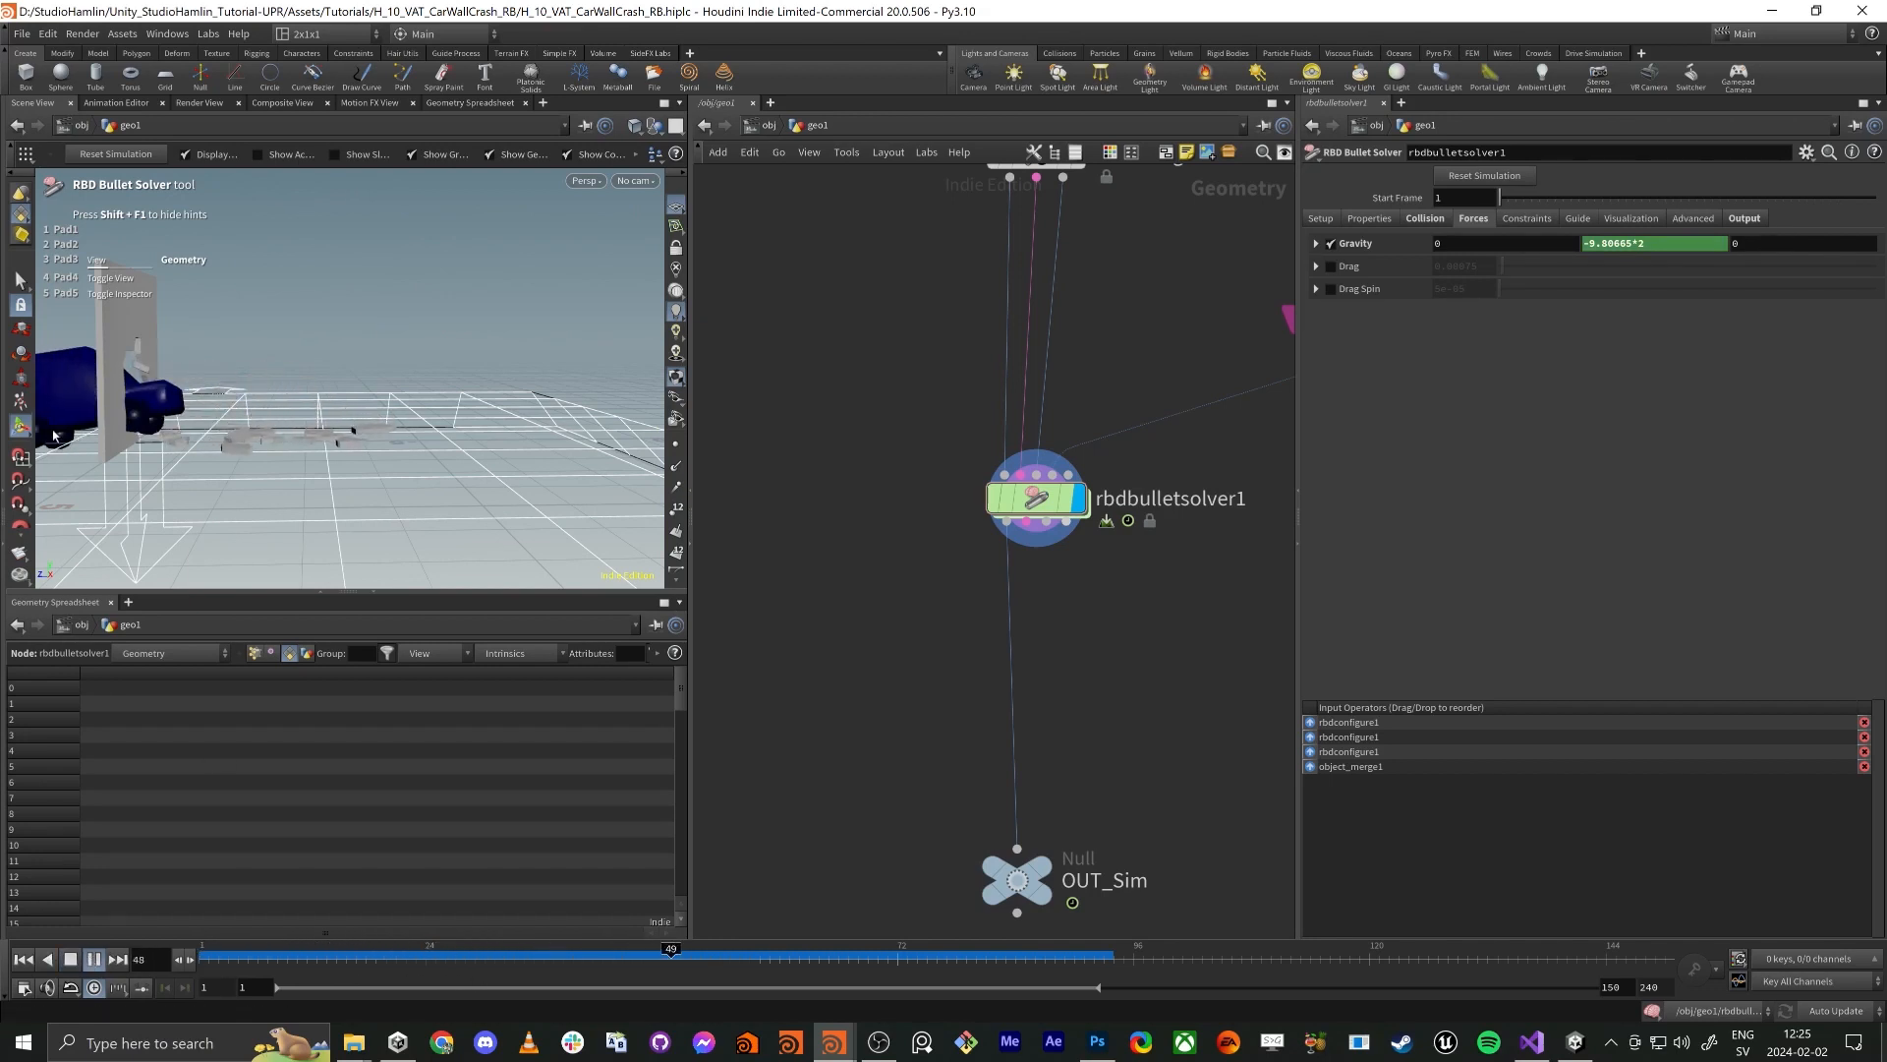
{"action": "left_click_drag", "start_coordinate": [755, 954], "coordinate": [258, 954]}
Enlarge the 3D viewport and scrub through the impact frames to examine the debris up close
{"action": "right_click", "coordinate": [382, 408]}
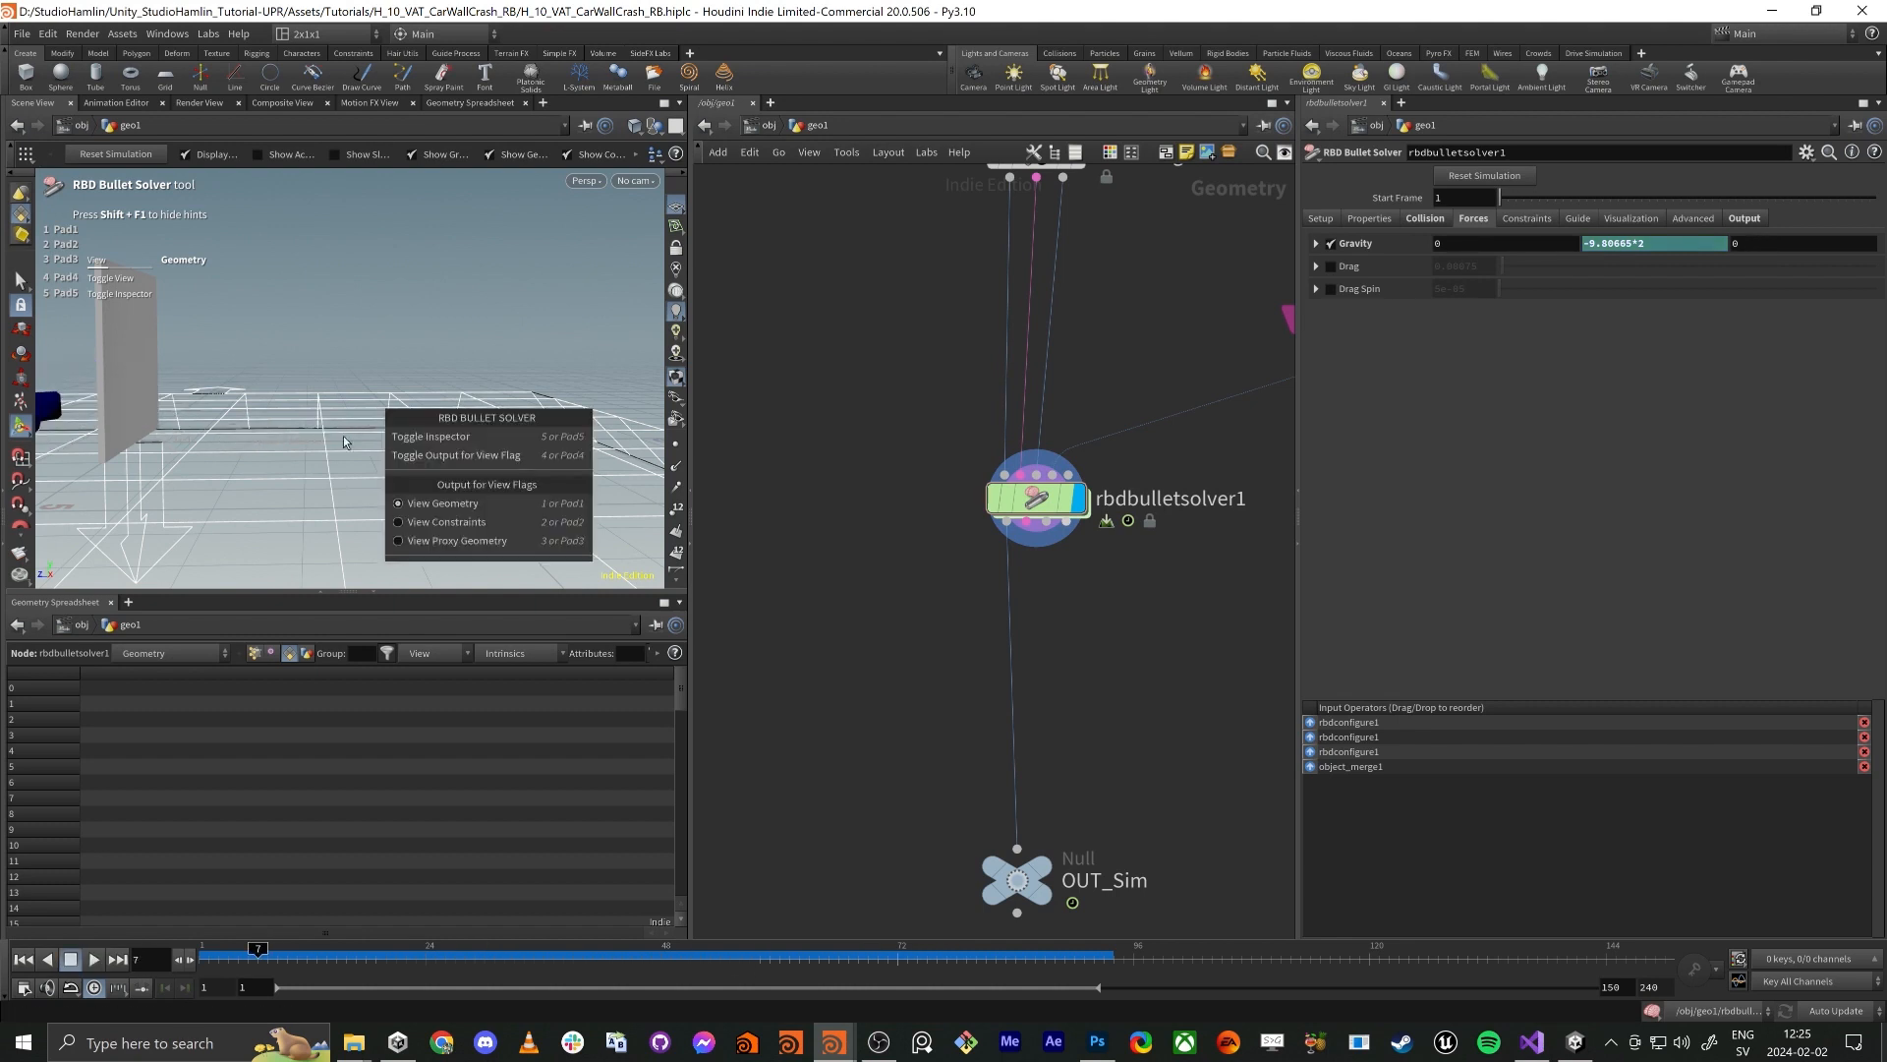
{"action": "left_click", "coordinate": [308, 451]}
{"action": "left_click_drag", "start_coordinate": [385, 594], "coordinate": [412, 757]}
{"action": "left_click_drag", "start_coordinate": [482, 491], "coordinate": [287, 539], "text": "alt"}
{"action": "scroll", "coordinate": [424, 493], "scroll_direction": "up", "scroll_amount": 5}
{"action": "key", "text": "Return"}
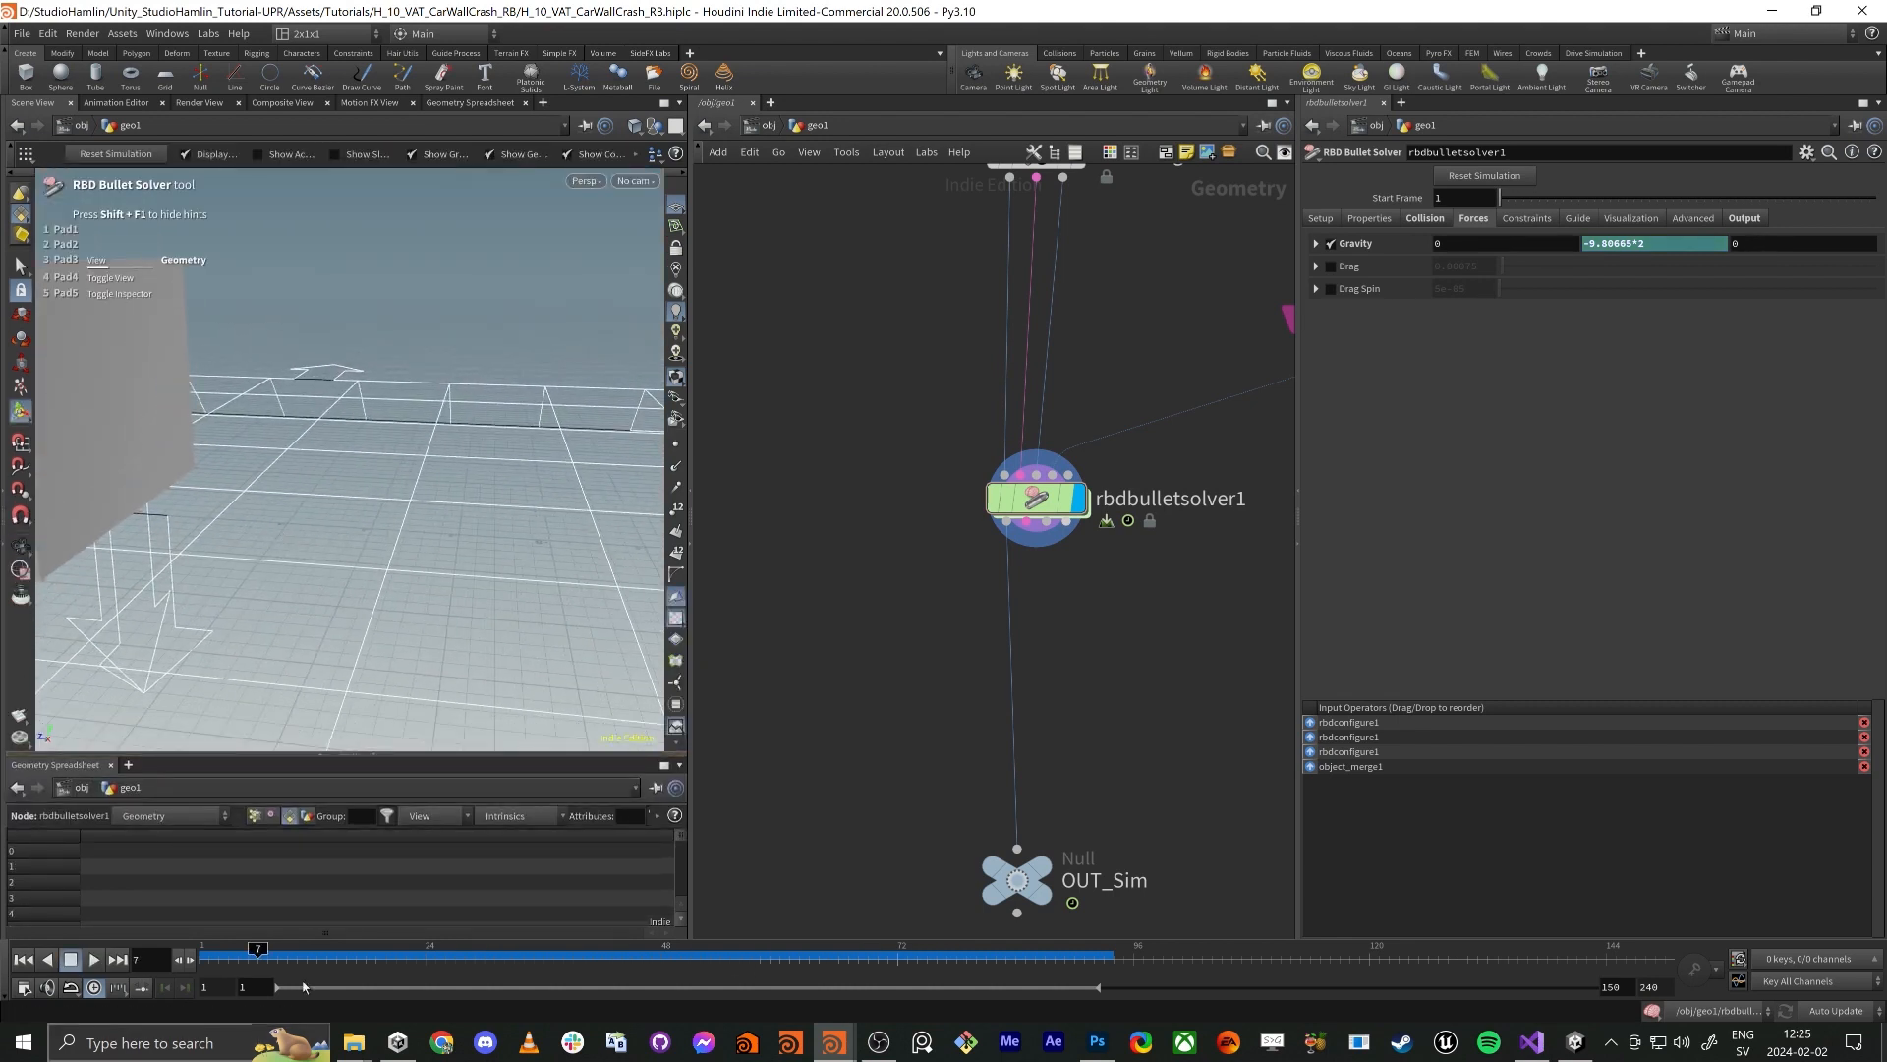
{"action": "left_click_drag", "start_coordinate": [355, 951], "coordinate": [604, 973]}
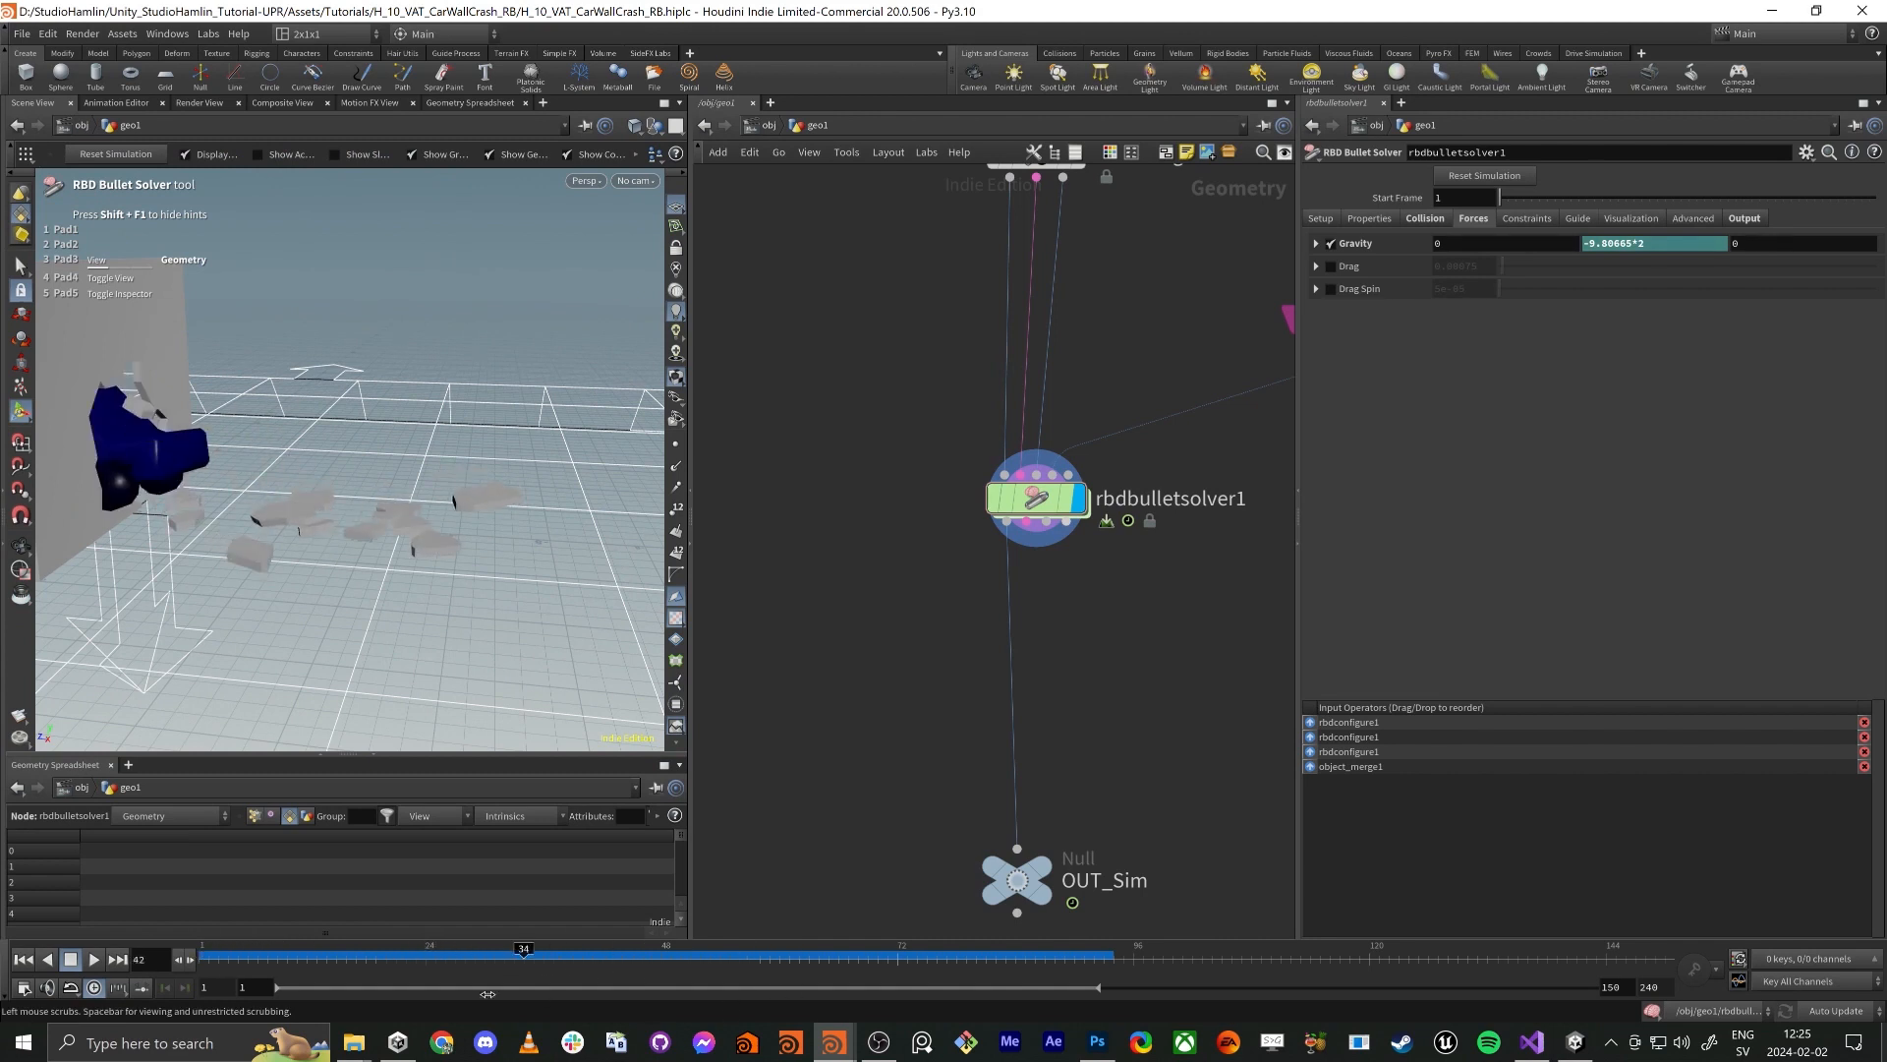
{"action": "left_click_drag", "start_coordinate": [488, 993], "coordinate": [207, 1003]}
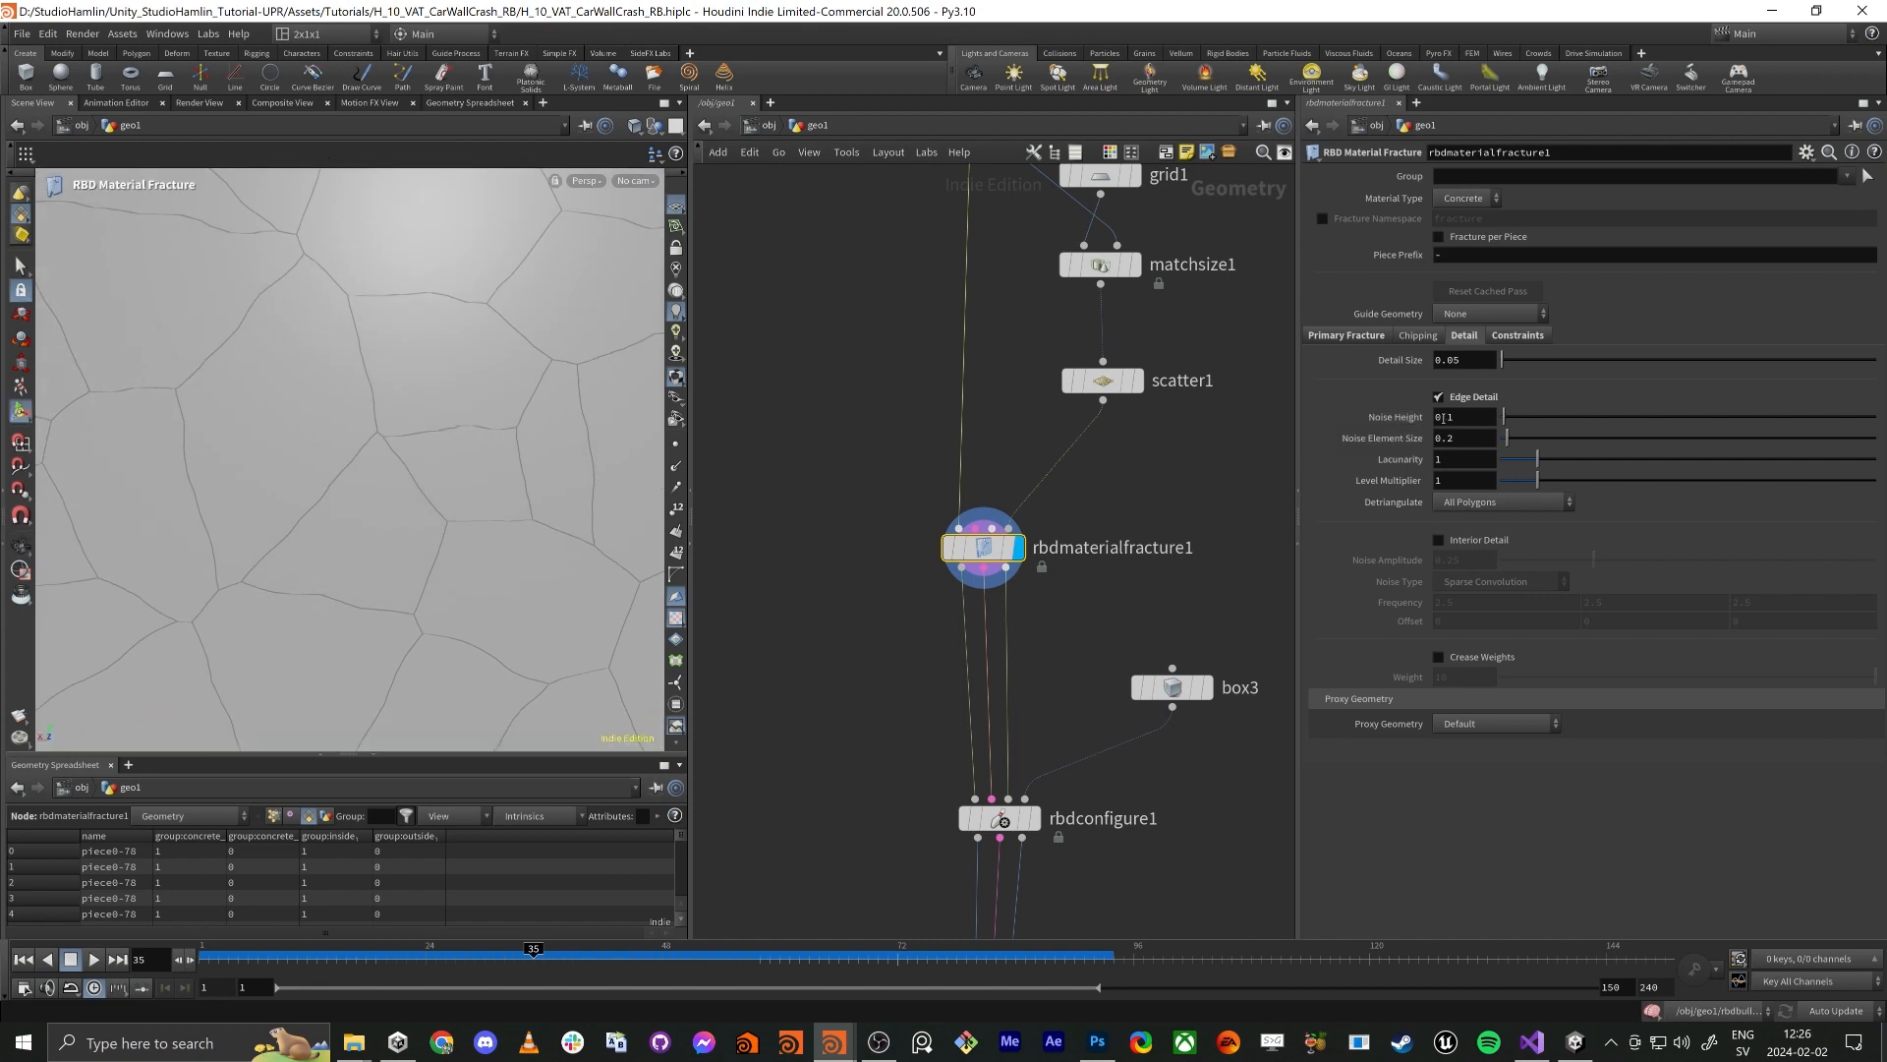
Set the edge detail Noise Height of rbdmaterialfracture1 to 0.2 and check the fracture pattern on the wall
{"action": "left_click_drag", "start_coordinate": [1441, 417], "coordinate": [1487, 429]}
{"action": "key", "text": "Return"}
{"action": "middle_click_drag", "start_coordinate": [818, 733], "coordinate": [813, 732]}
{"action": "scroll", "coordinate": [451, 522], "scroll_direction": "down", "scroll_amount": 5}
{"action": "left_click_drag", "start_coordinate": [451, 522], "coordinate": [475, 444], "text": "alt"}
{"action": "scroll", "coordinate": [475, 444], "scroll_direction": "up", "scroll_amount": 4}
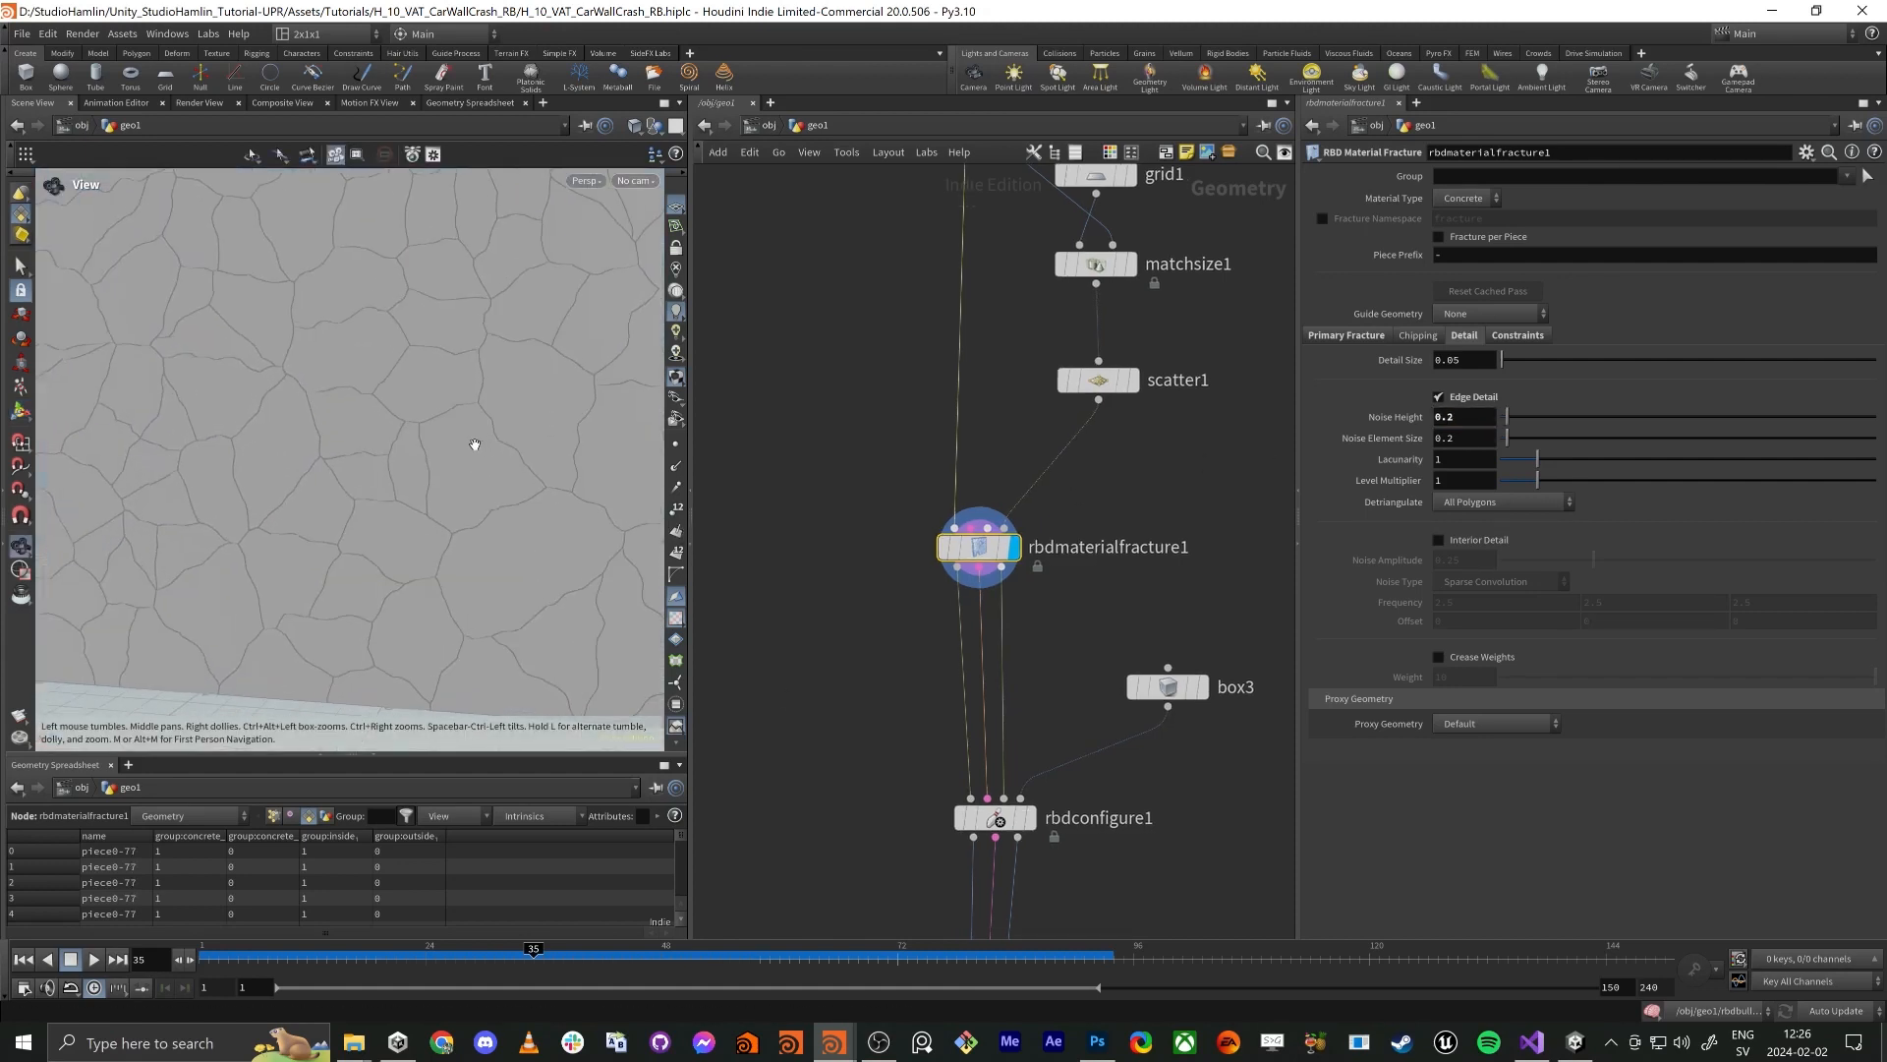
Select and display rbdbulletsolver1 to view the car breaking through the newly fractured wall
{"action": "middle_click_drag", "start_coordinate": [876, 716], "coordinate": [831, 325]}
{"action": "left_click", "coordinate": [984, 714]}
{"action": "left_click", "coordinate": [953, 719]}
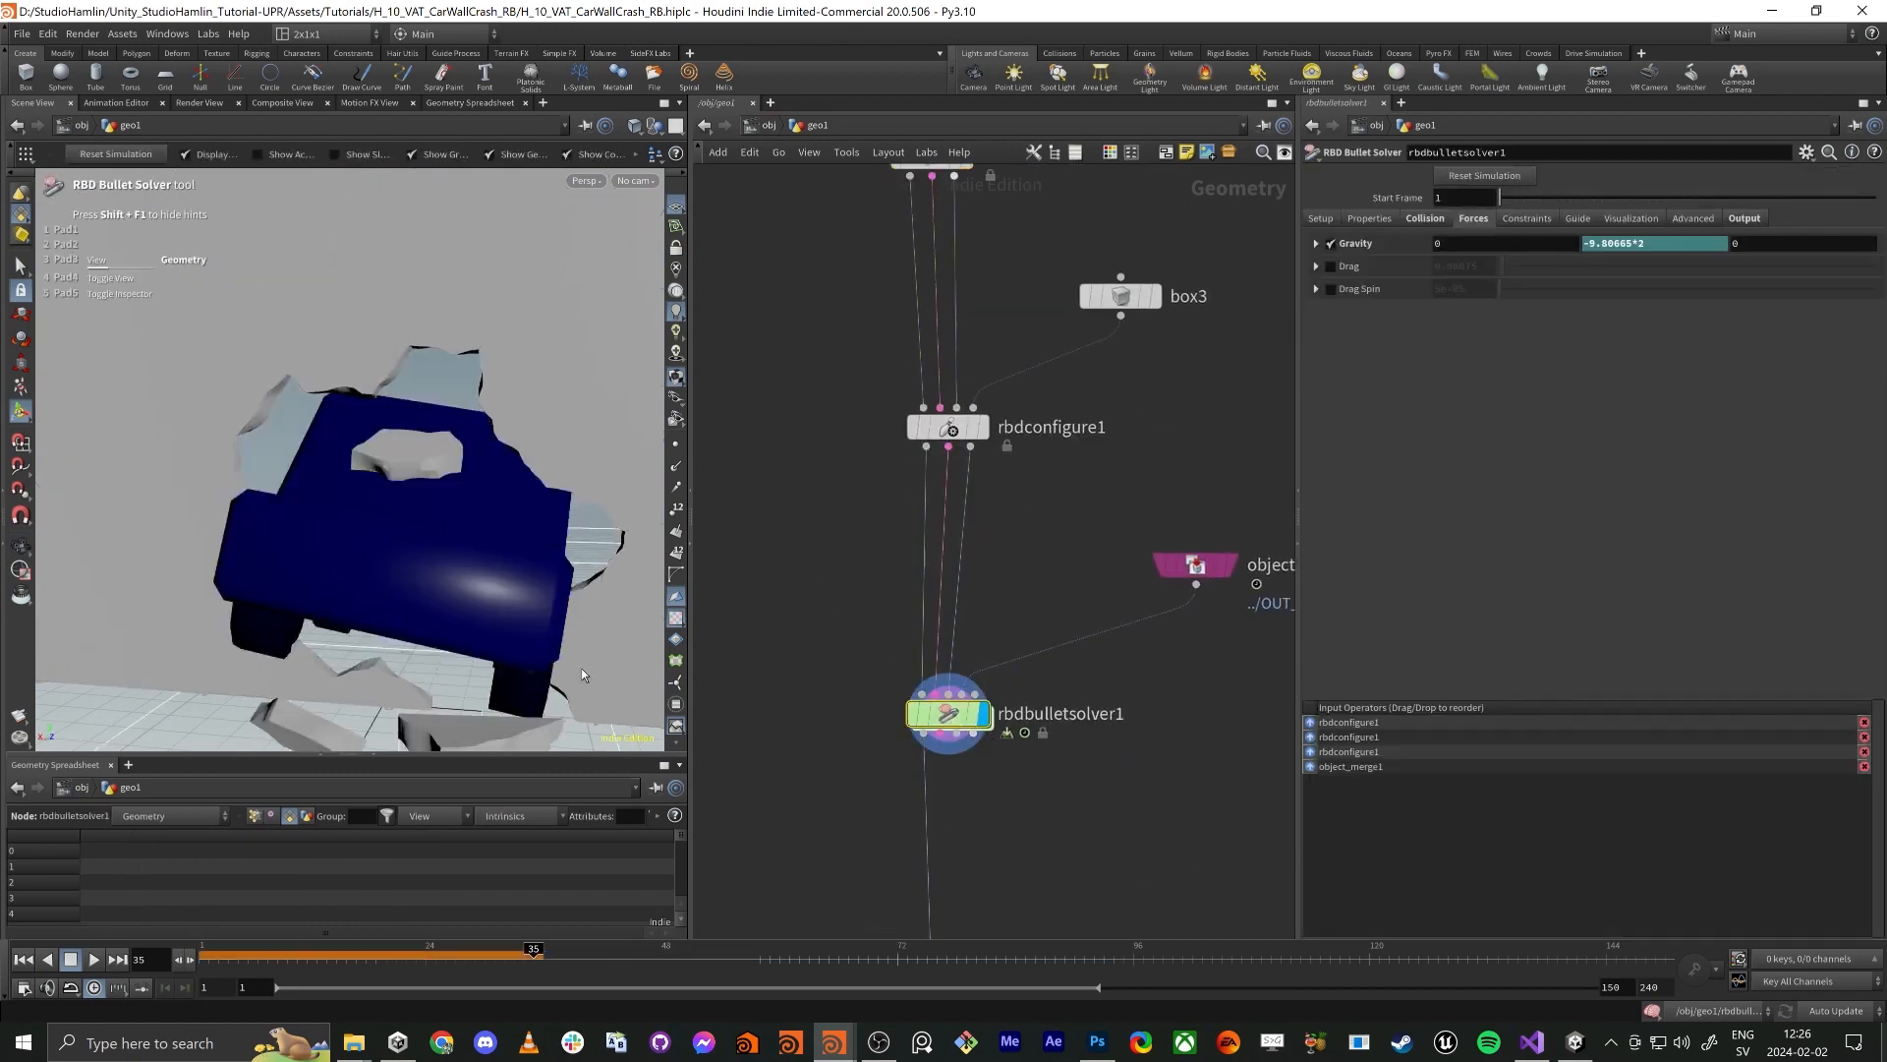
{"action": "mouse_move", "coordinate": [512, 590]}
{"action": "left_mouse_down", "text": "alt"}
{"action": "mouse_move", "coordinate": [422, 598]}
{"action": "mouse_move", "coordinate": [430, 440]}
{"action": "mouse_move", "coordinate": [492, 570]}
{"action": "left_mouse_up", "text": "alt"}
{"action": "scroll", "coordinate": [430, 439], "scroll_direction": "down", "scroll_amount": 3}
{"action": "key", "text": "Return"}
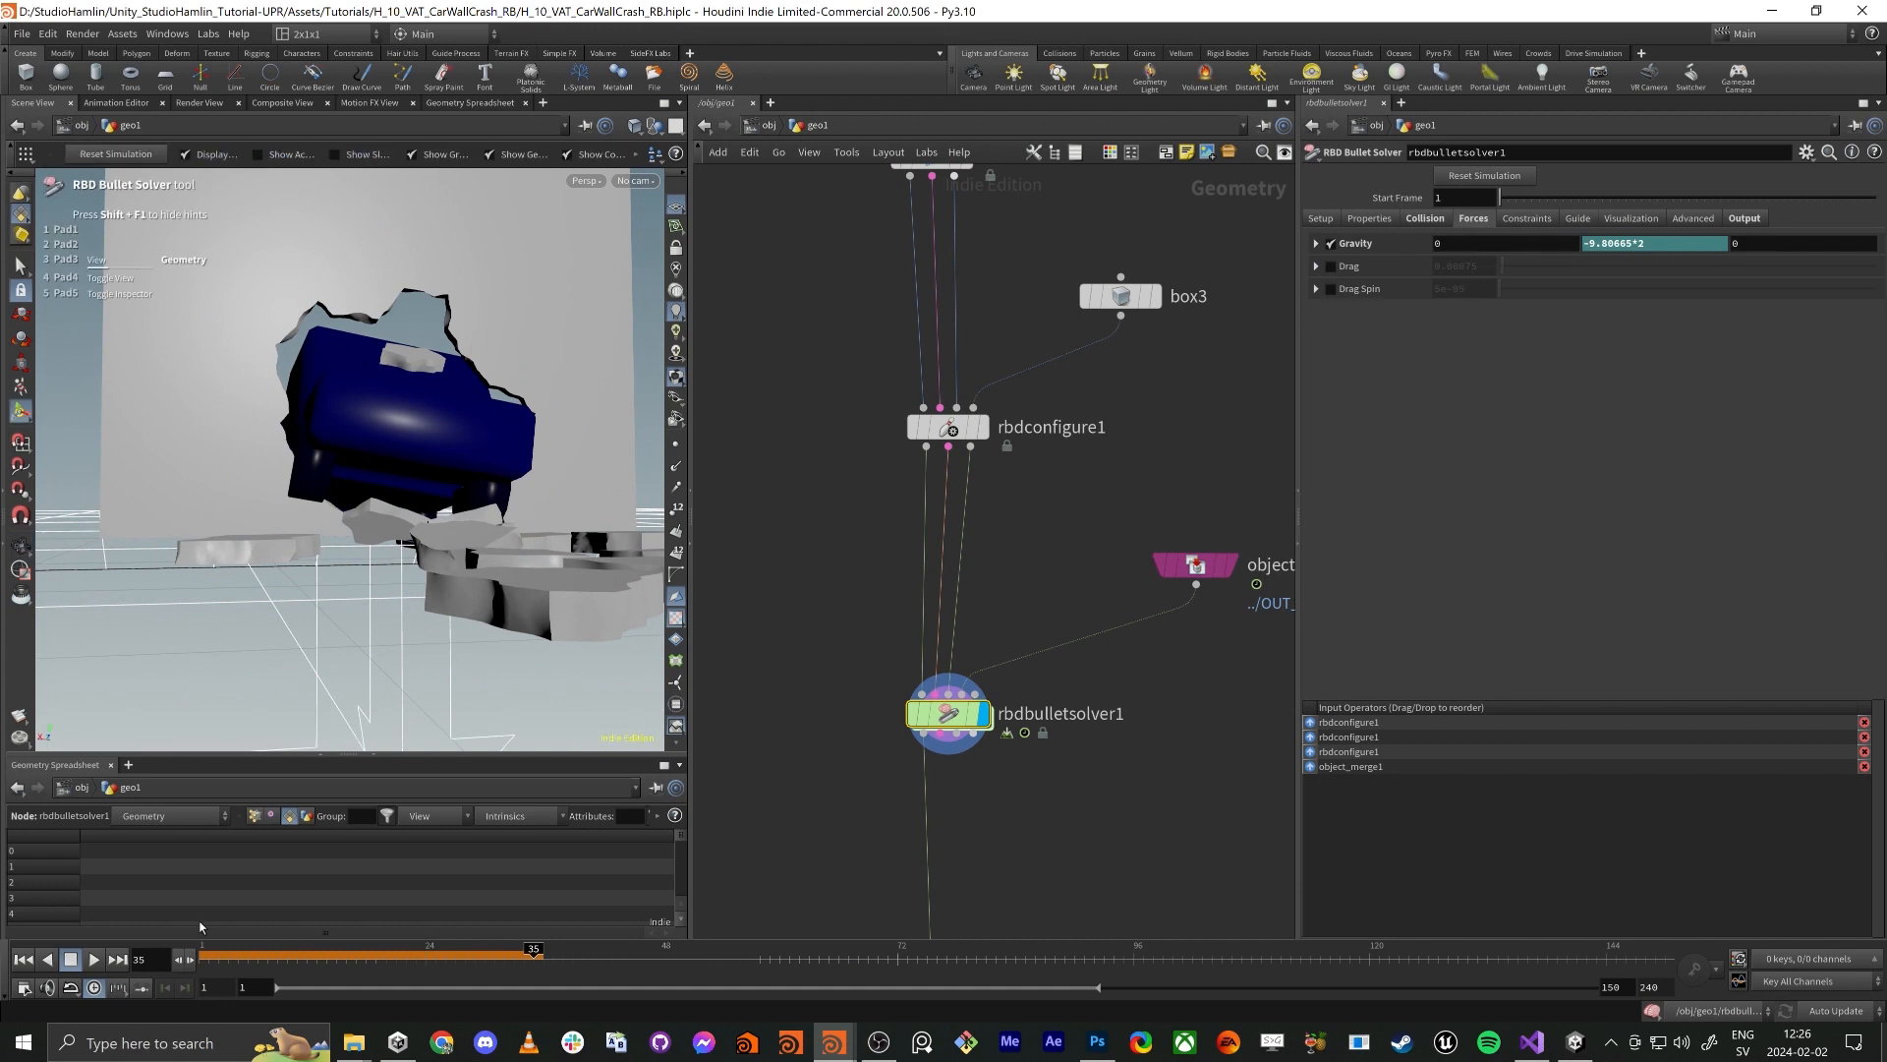
Replay the simulation of the newly fractured wall with the doubled gravity, and return to the first frame
{"action": "left_click", "coordinate": [202, 950]}
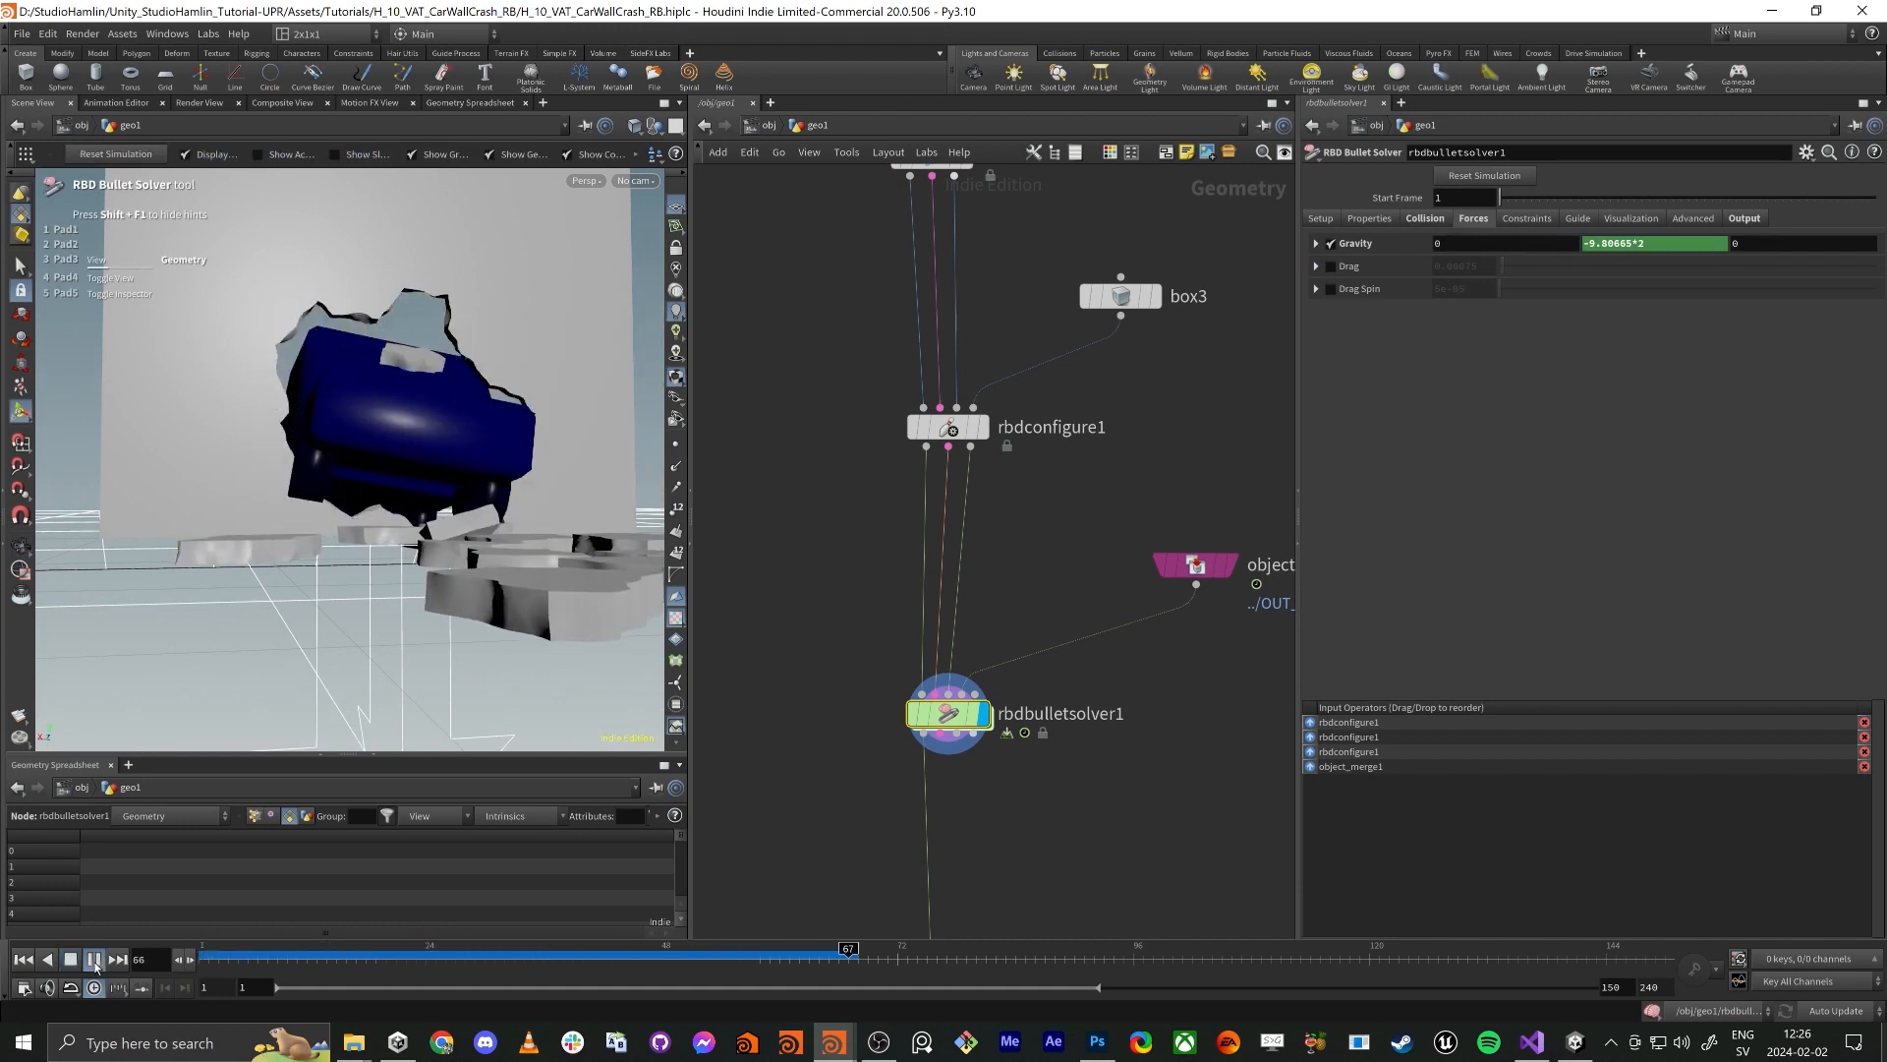
{"action": "left_click", "coordinate": [94, 959]}
{"action": "left_click_drag", "start_coordinate": [829, 949], "coordinate": [200, 965]}
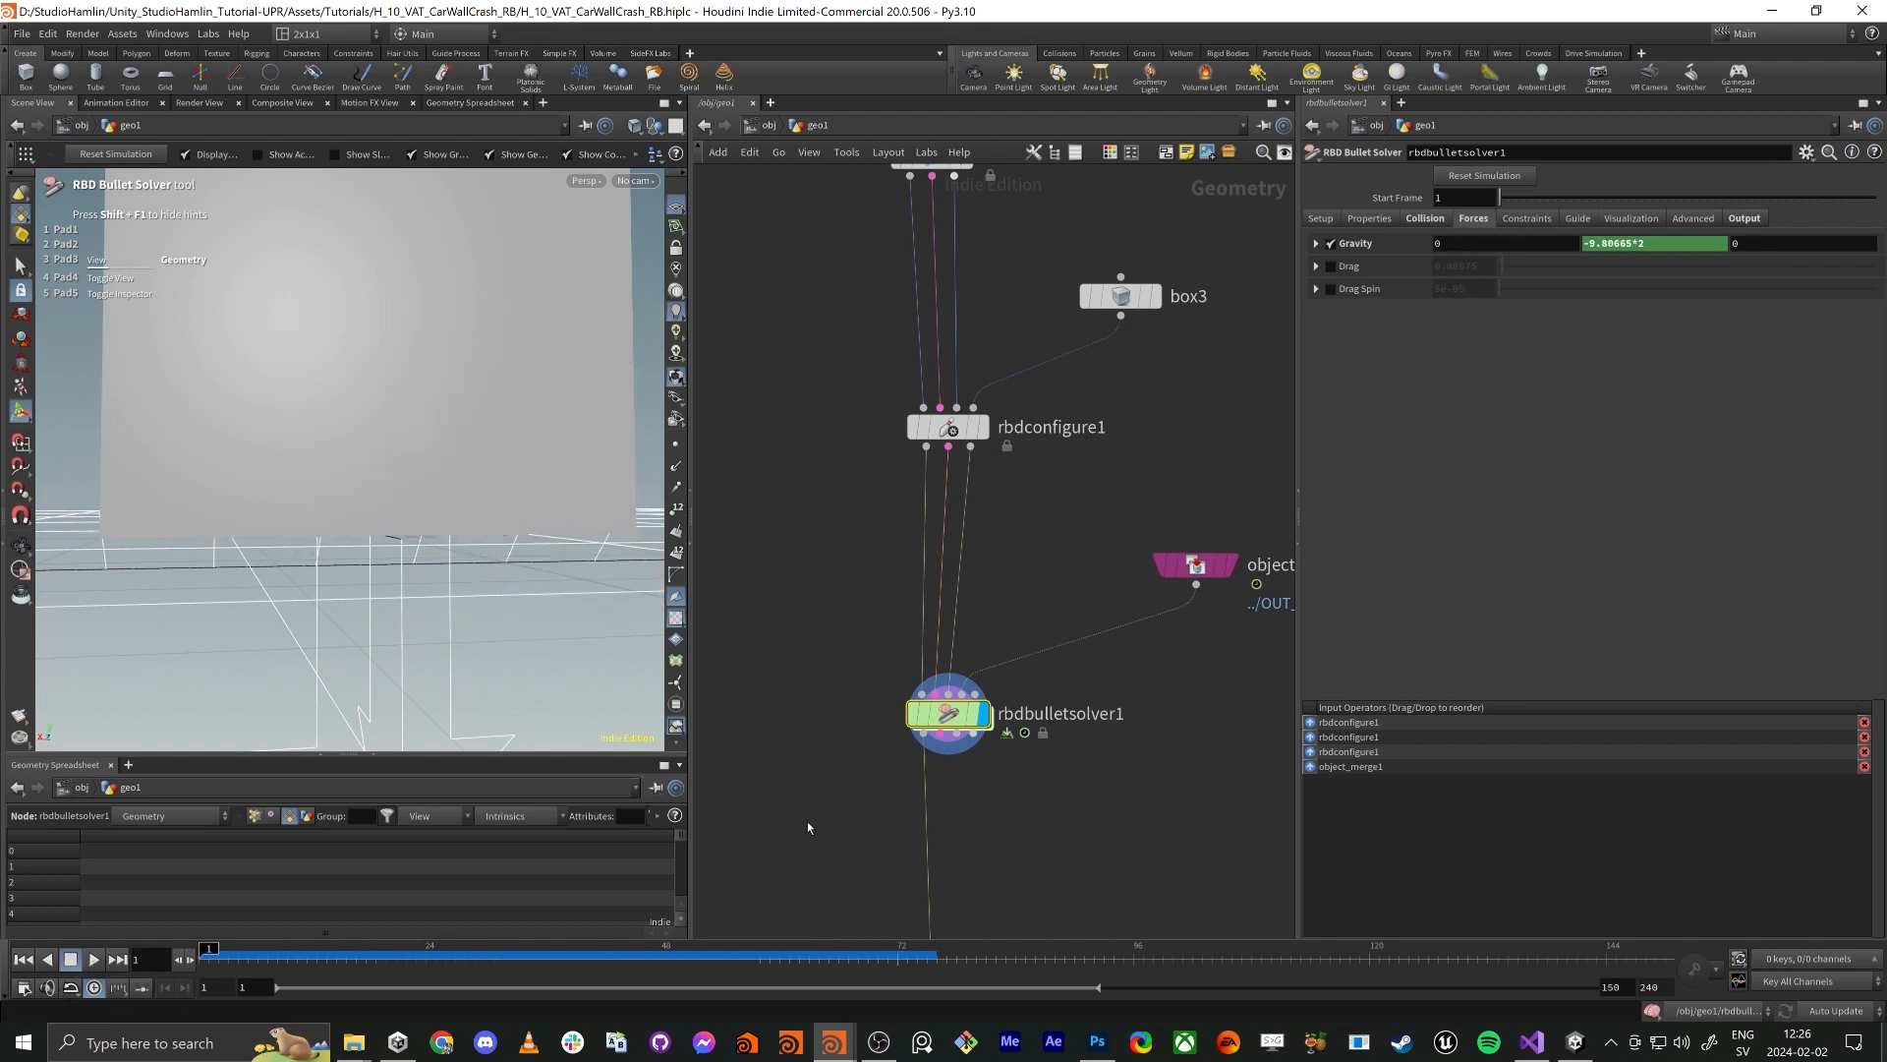
Set rbdbulletsolver1's Y gravity to -9.80665*1, replay the simulation and scrub through the impact to compare the debris motion
{"action": "left_click", "coordinate": [1659, 242]}
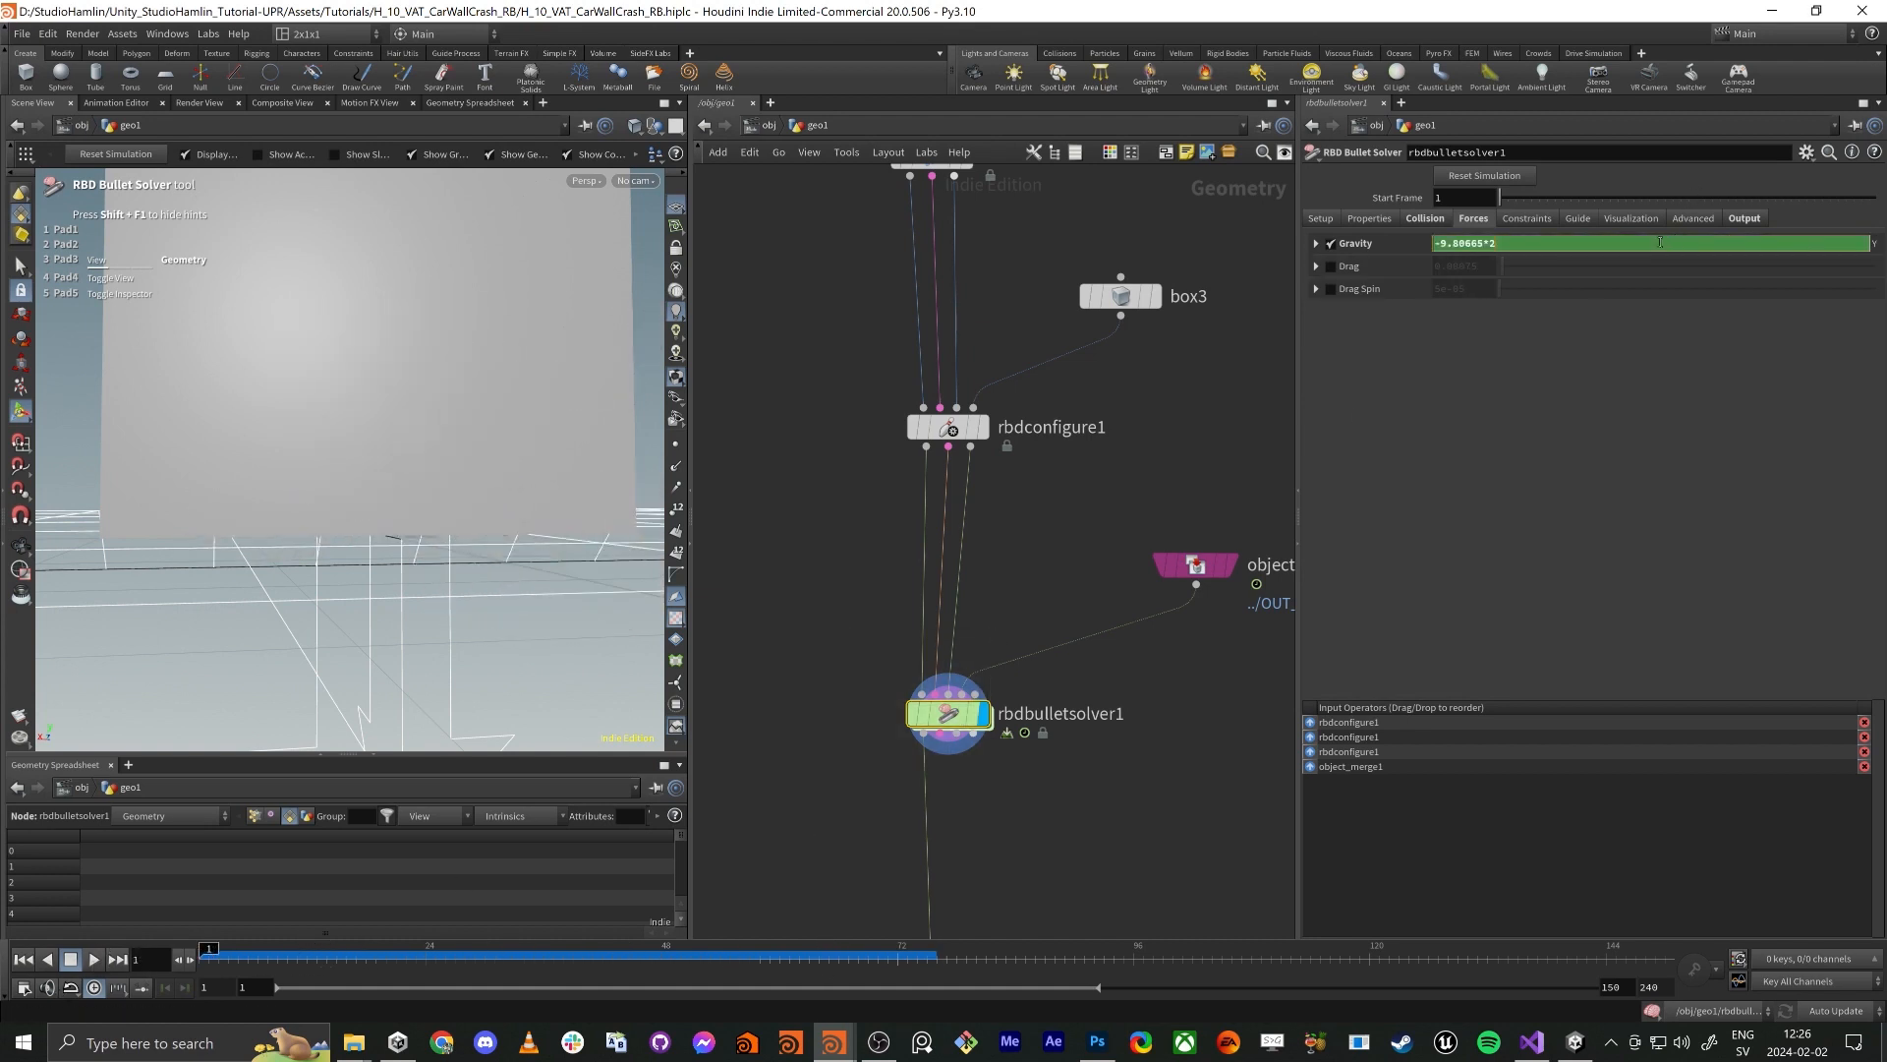
{"action": "key", "text": "BackSpace"}
{"action": "type", "text": "1"}
{"action": "key", "text": "Return"}
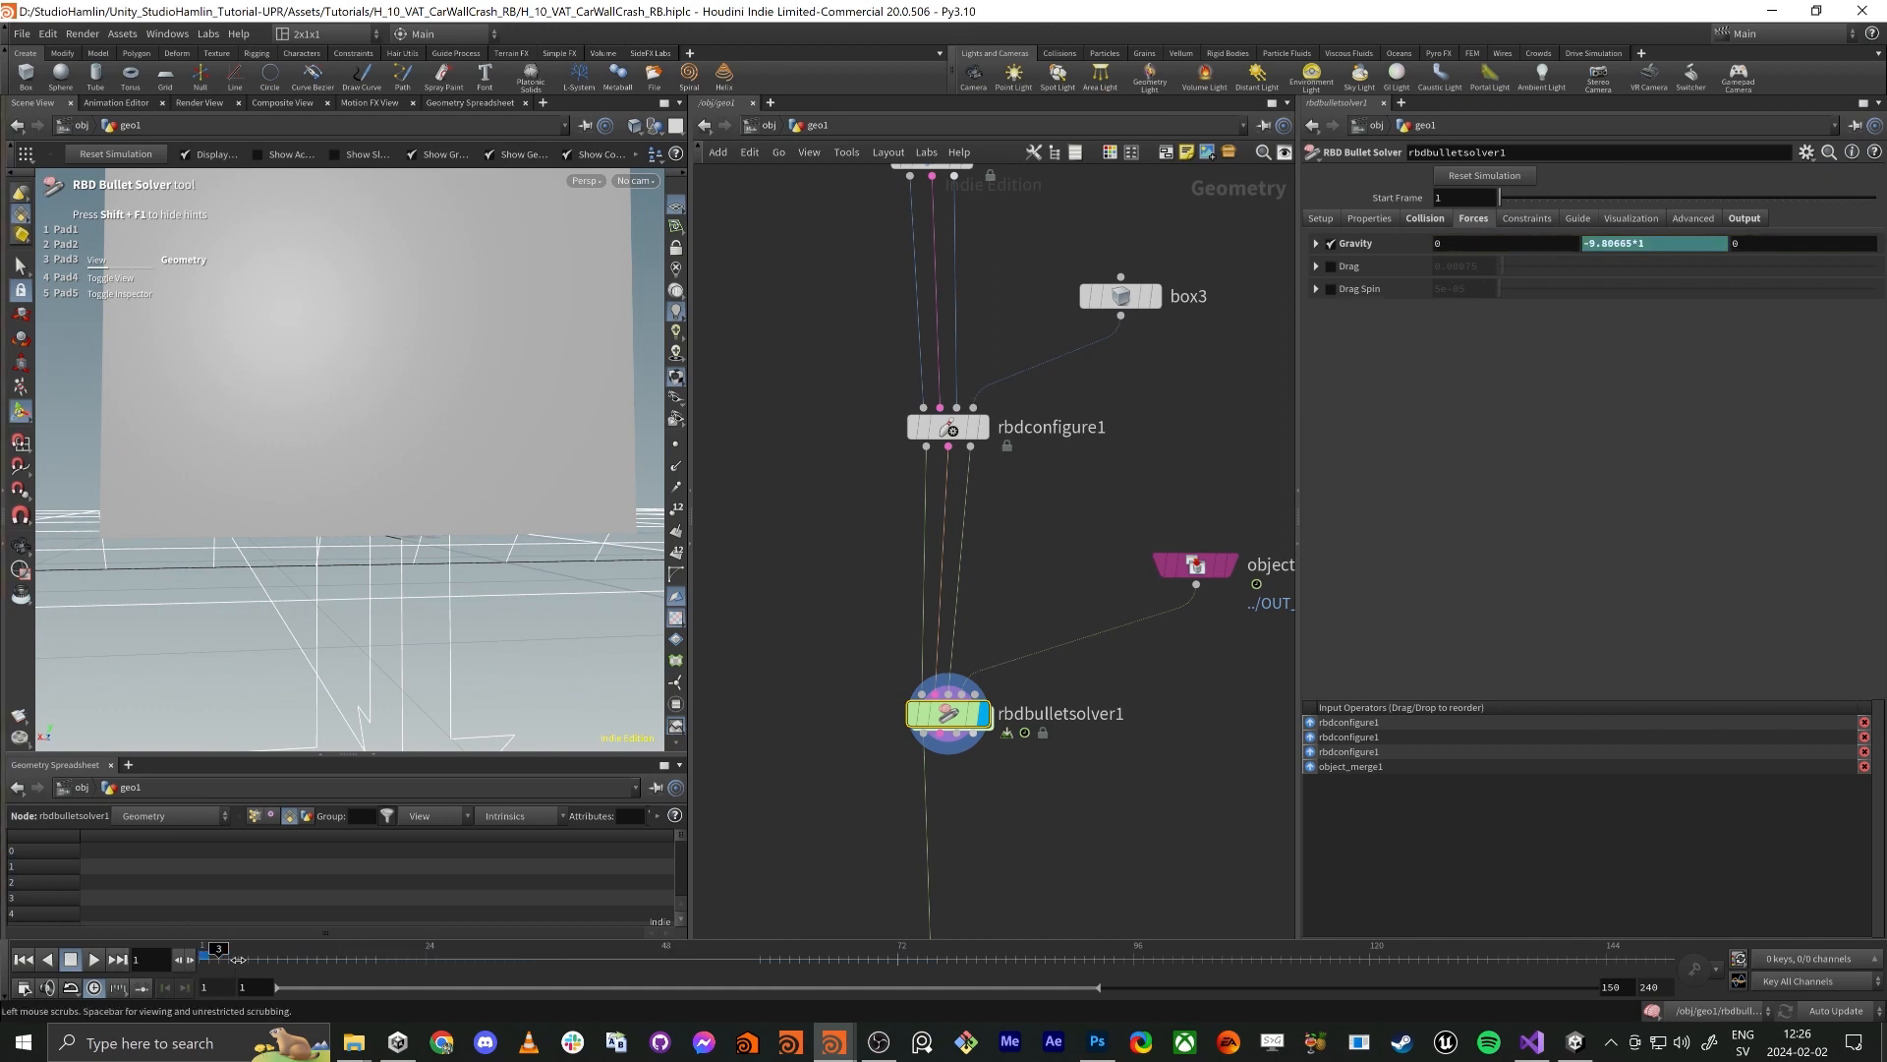
{"action": "left_click", "coordinate": [94, 960]}
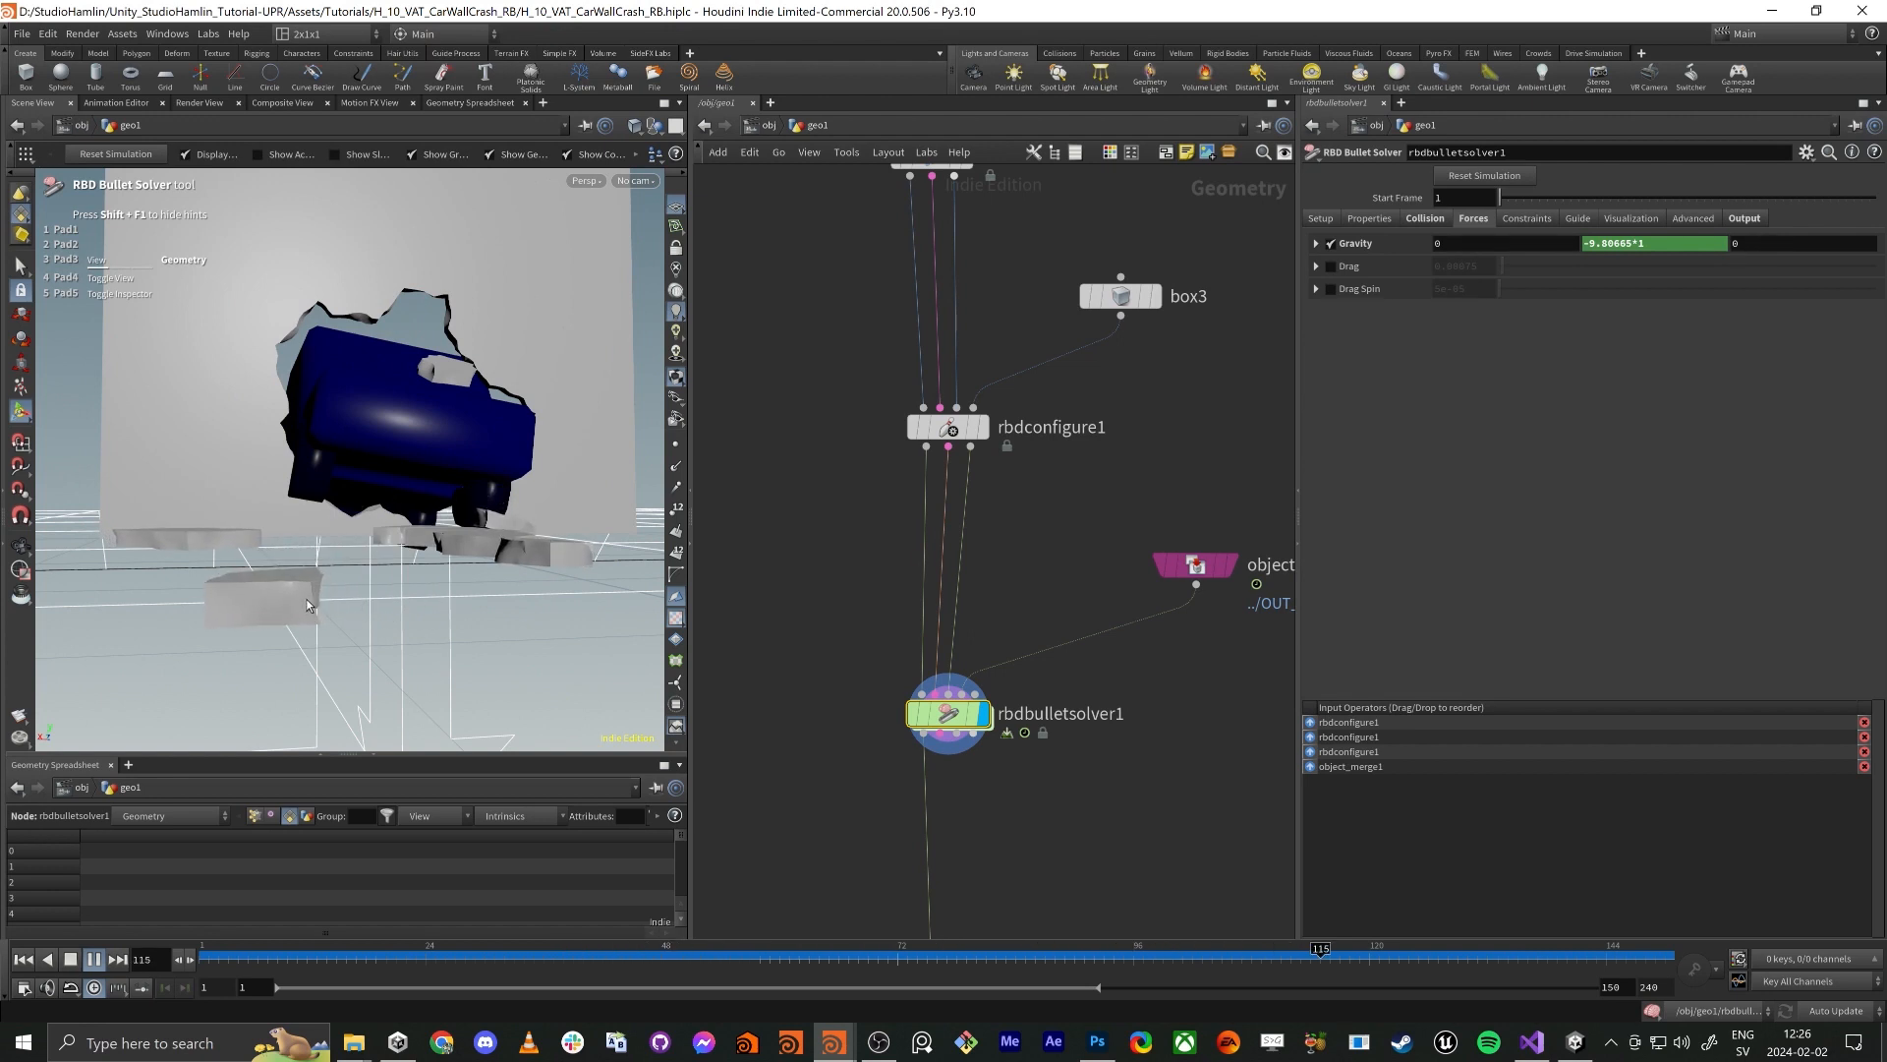
{"action": "left_click", "coordinate": [356, 949]}
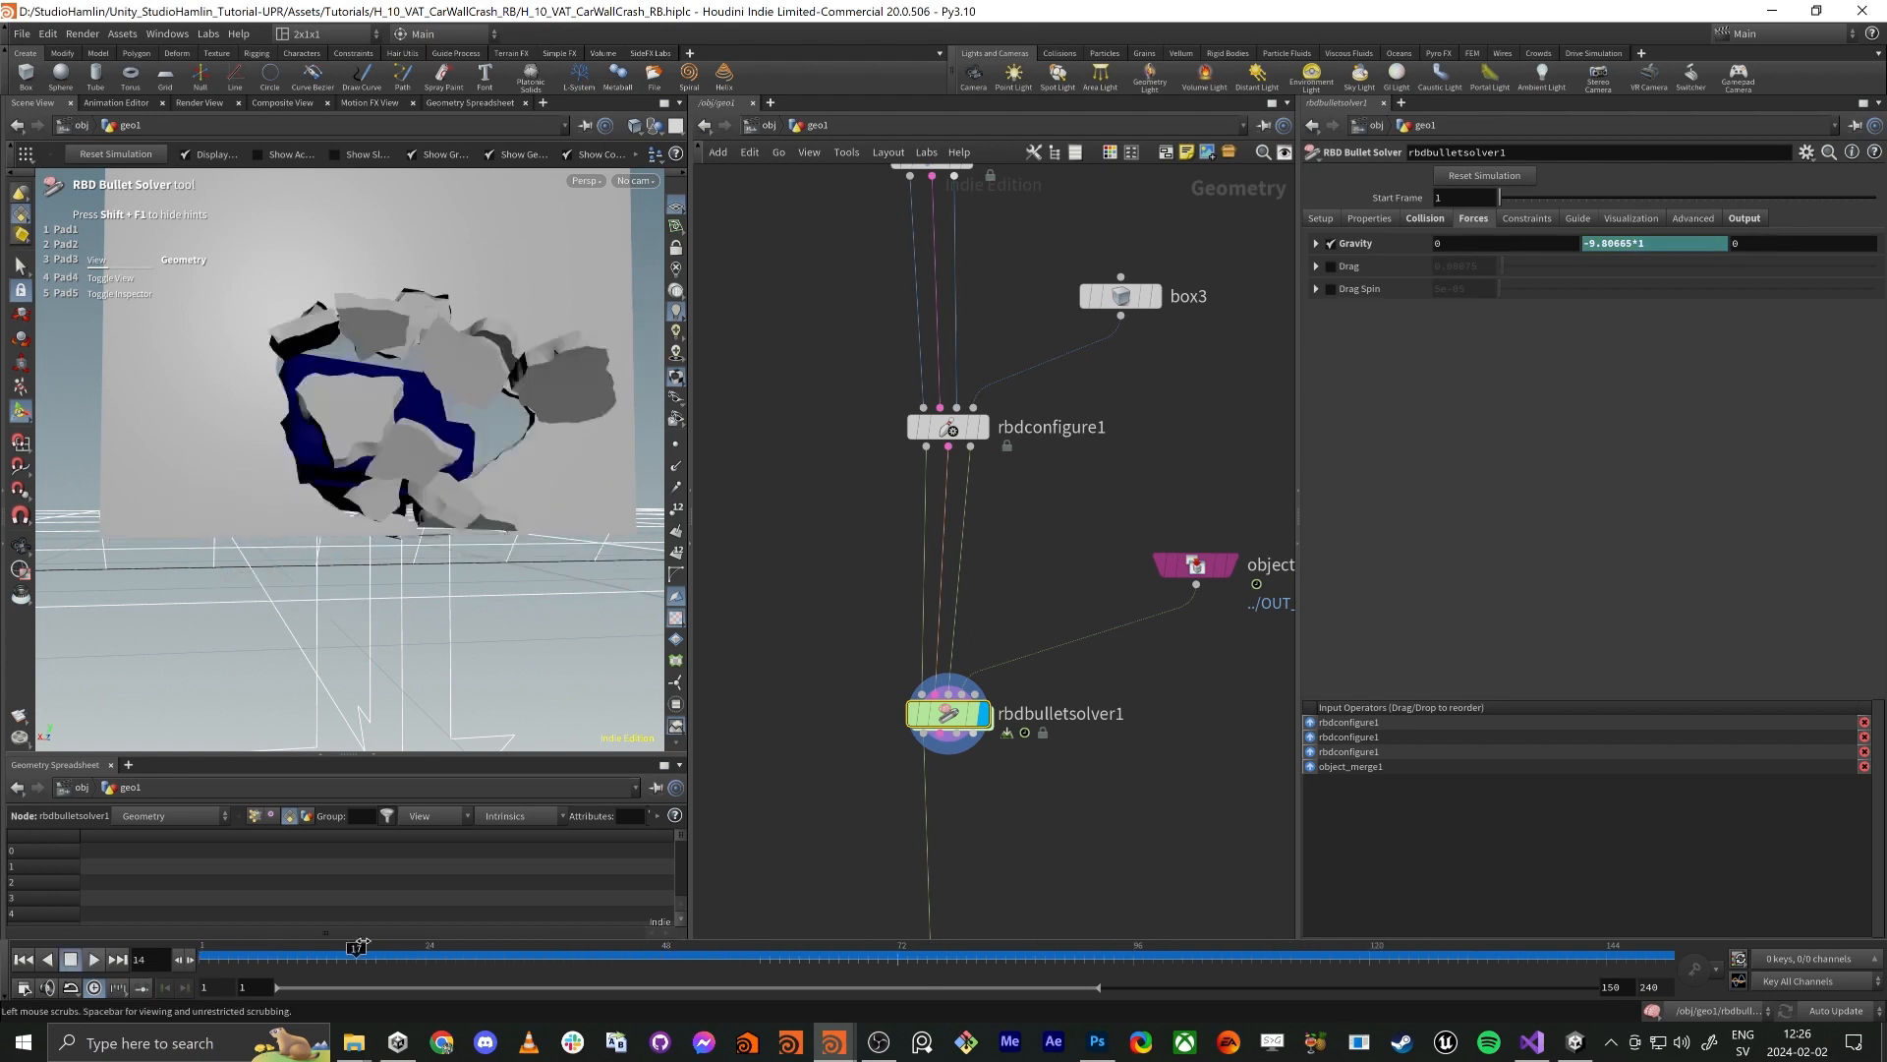
{"action": "left_click_drag", "start_coordinate": [360, 948], "coordinate": [592, 949]}
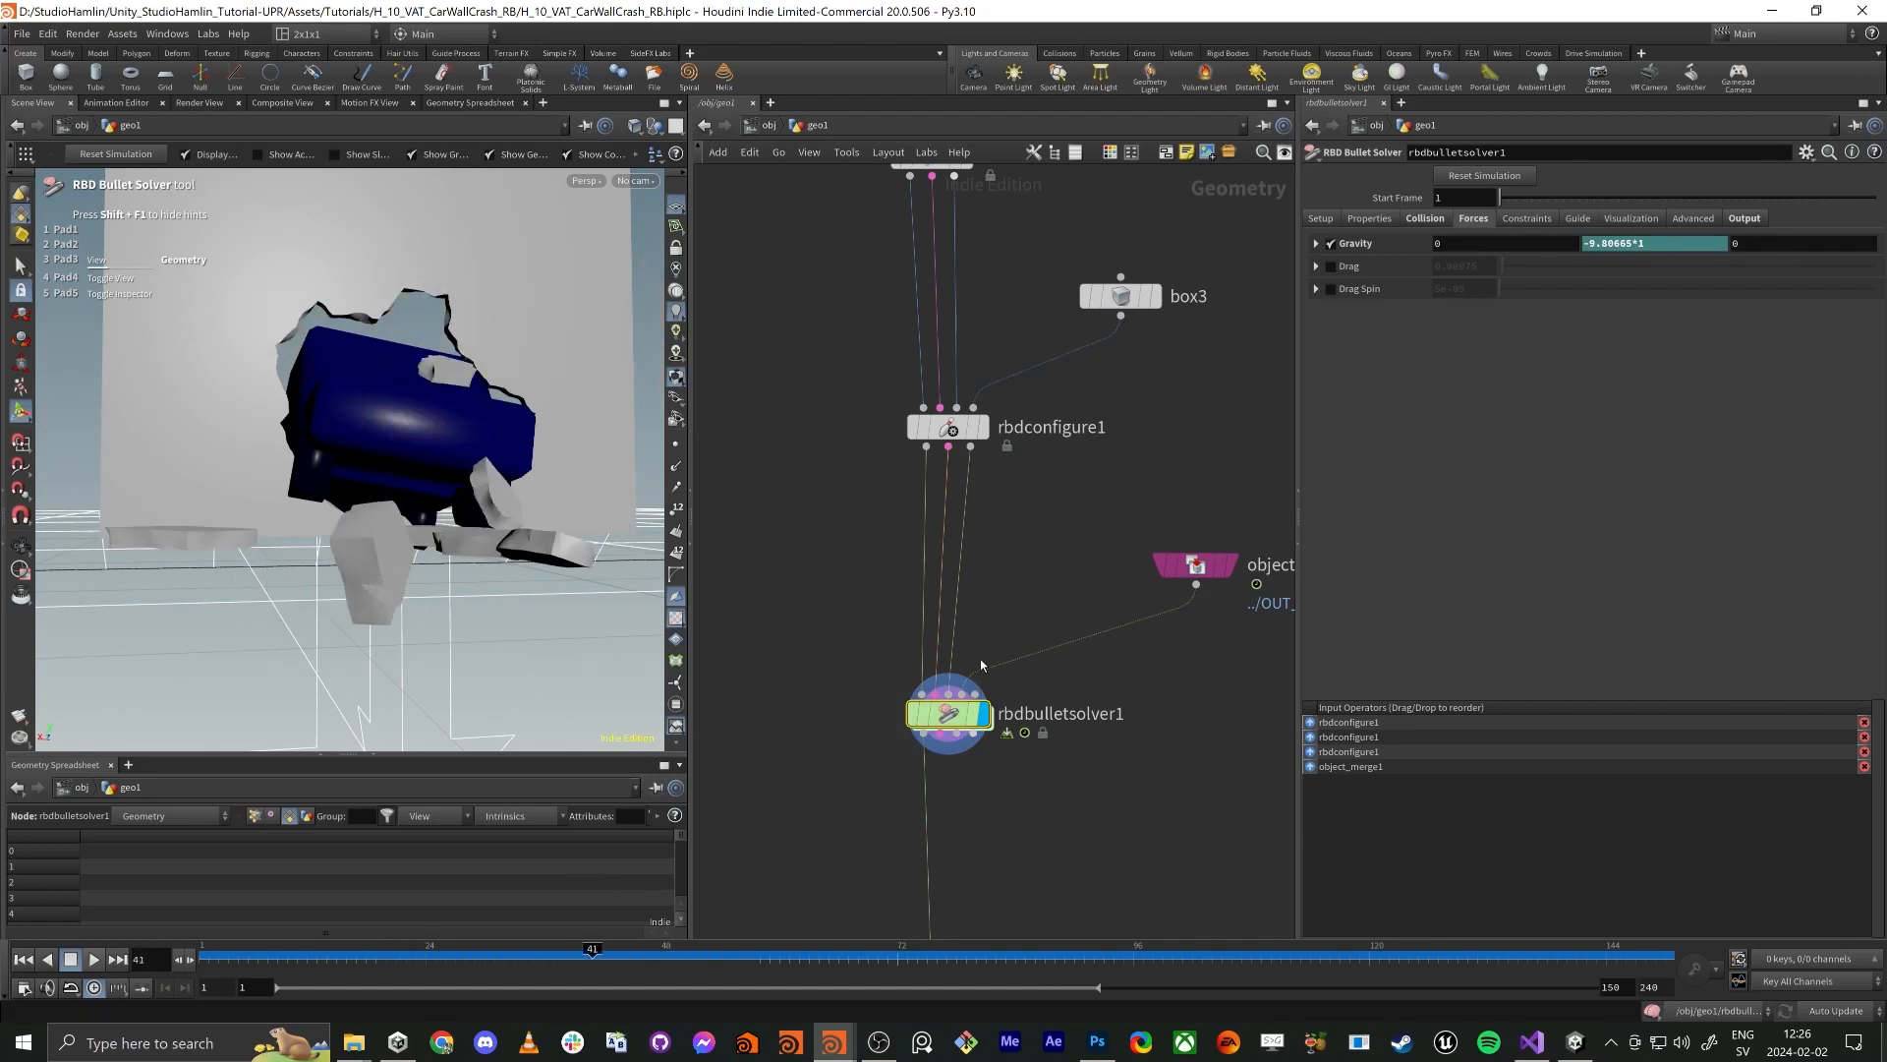
Set rbdbulletsolver1's Y gravity to -9.80665*2 and replay from the first frame, viewing the fallen debris from above
{"action": "left_click", "coordinate": [1694, 242]}
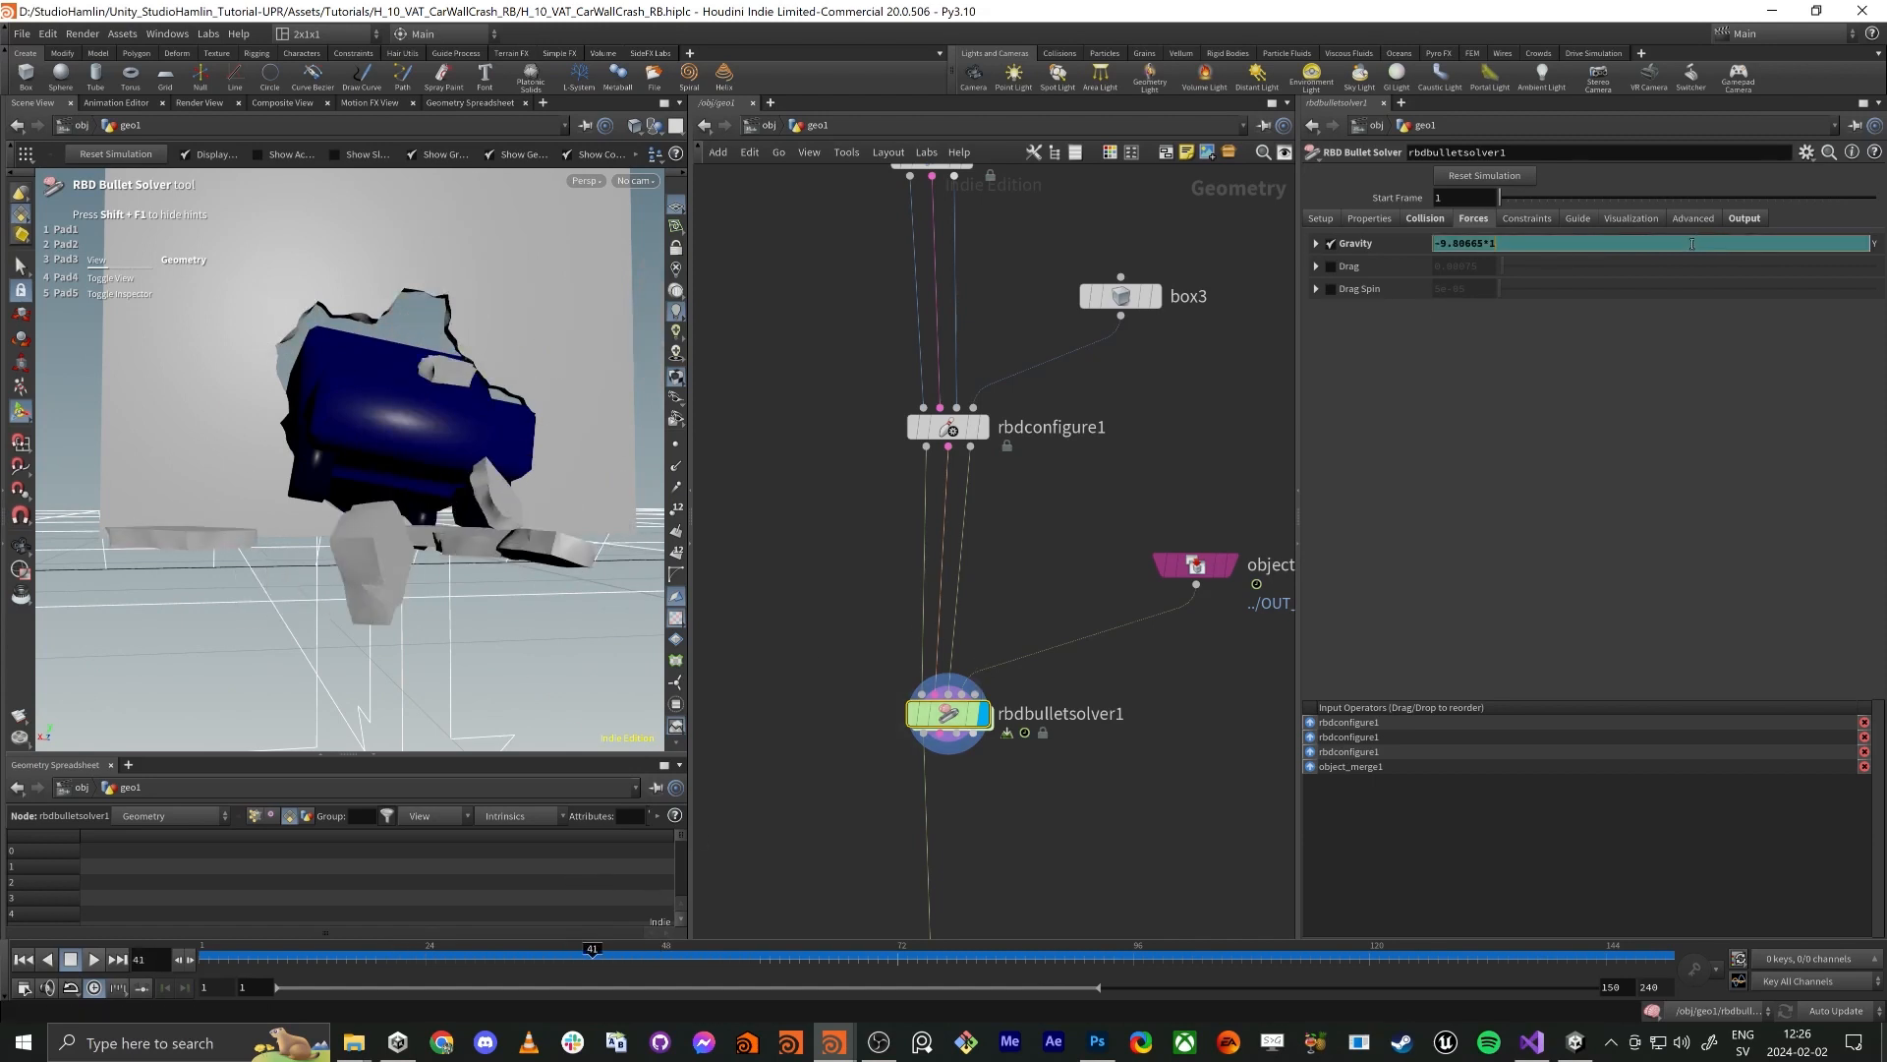
{"action": "key", "text": "BackSpace"}
{"action": "type", "text": "2"}
{"action": "key", "text": "Return"}
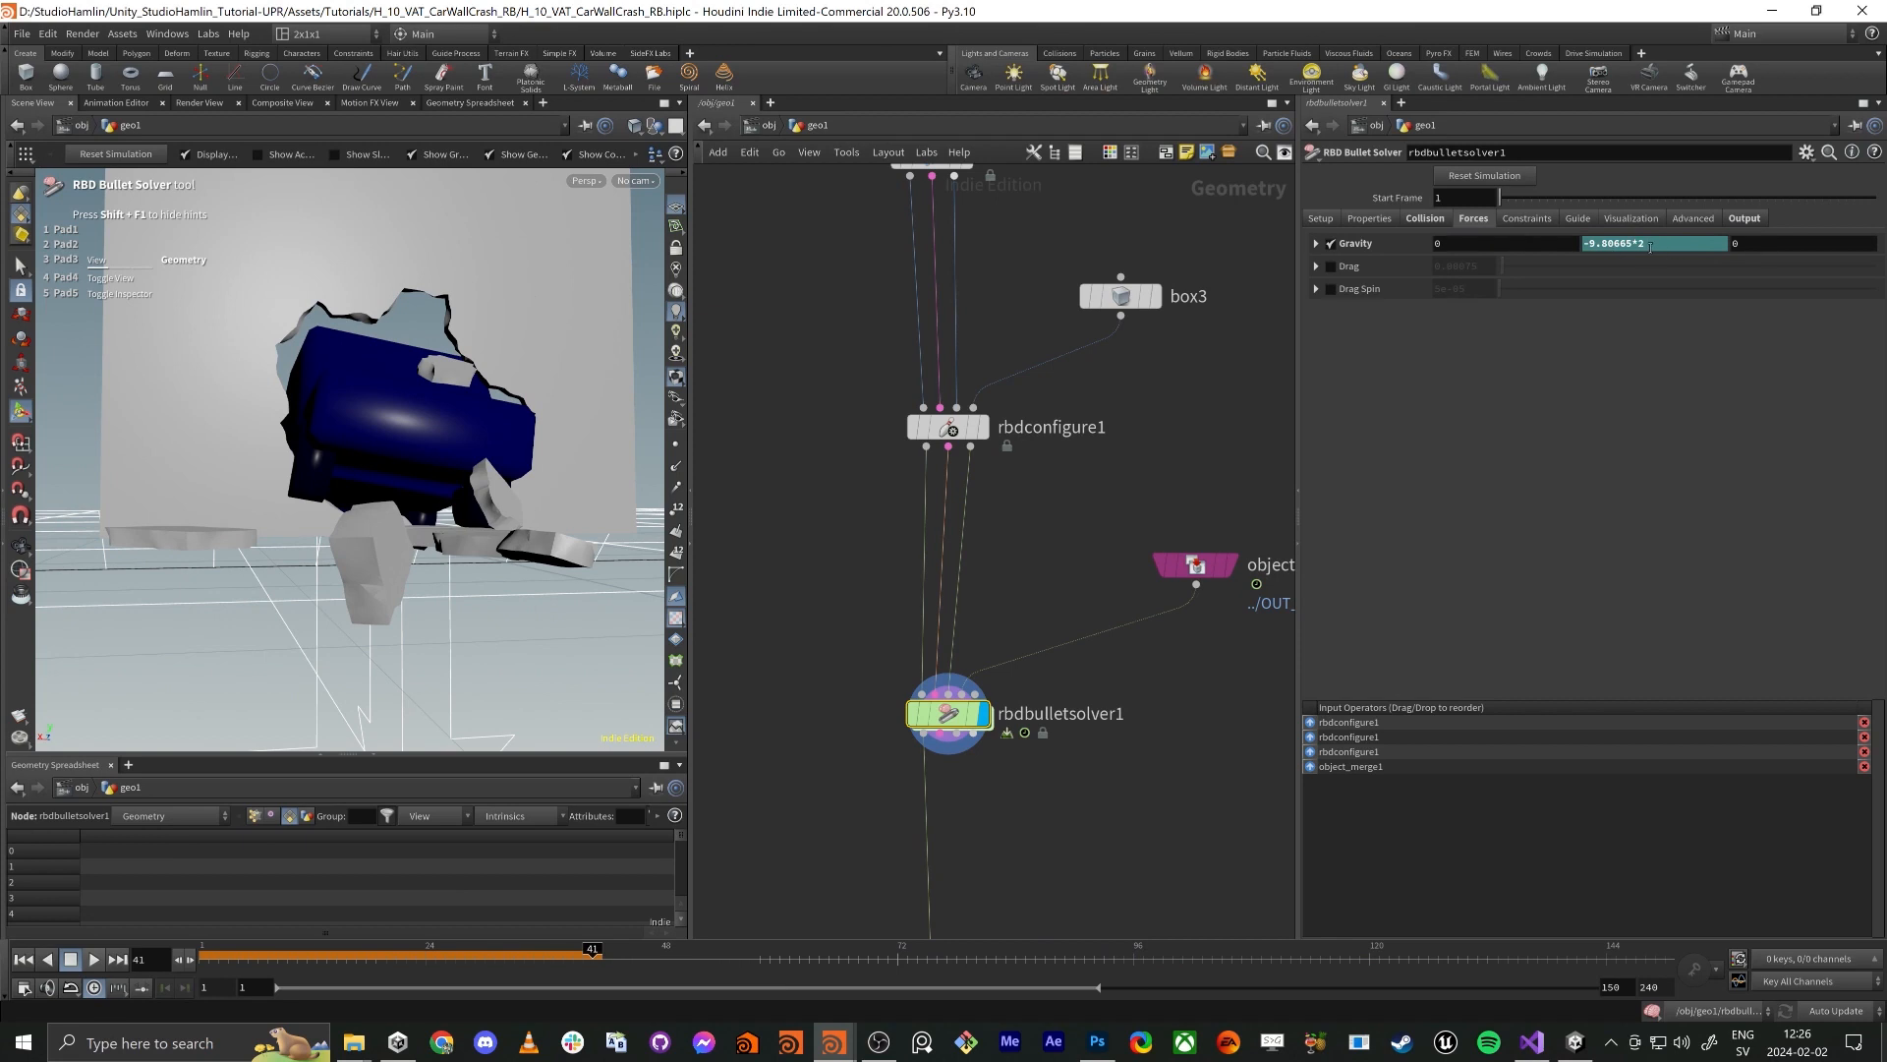
{"action": "left_click", "coordinate": [1650, 245]}
{"action": "left_click", "coordinate": [25, 958]}
{"action": "left_click", "coordinate": [91, 961]}
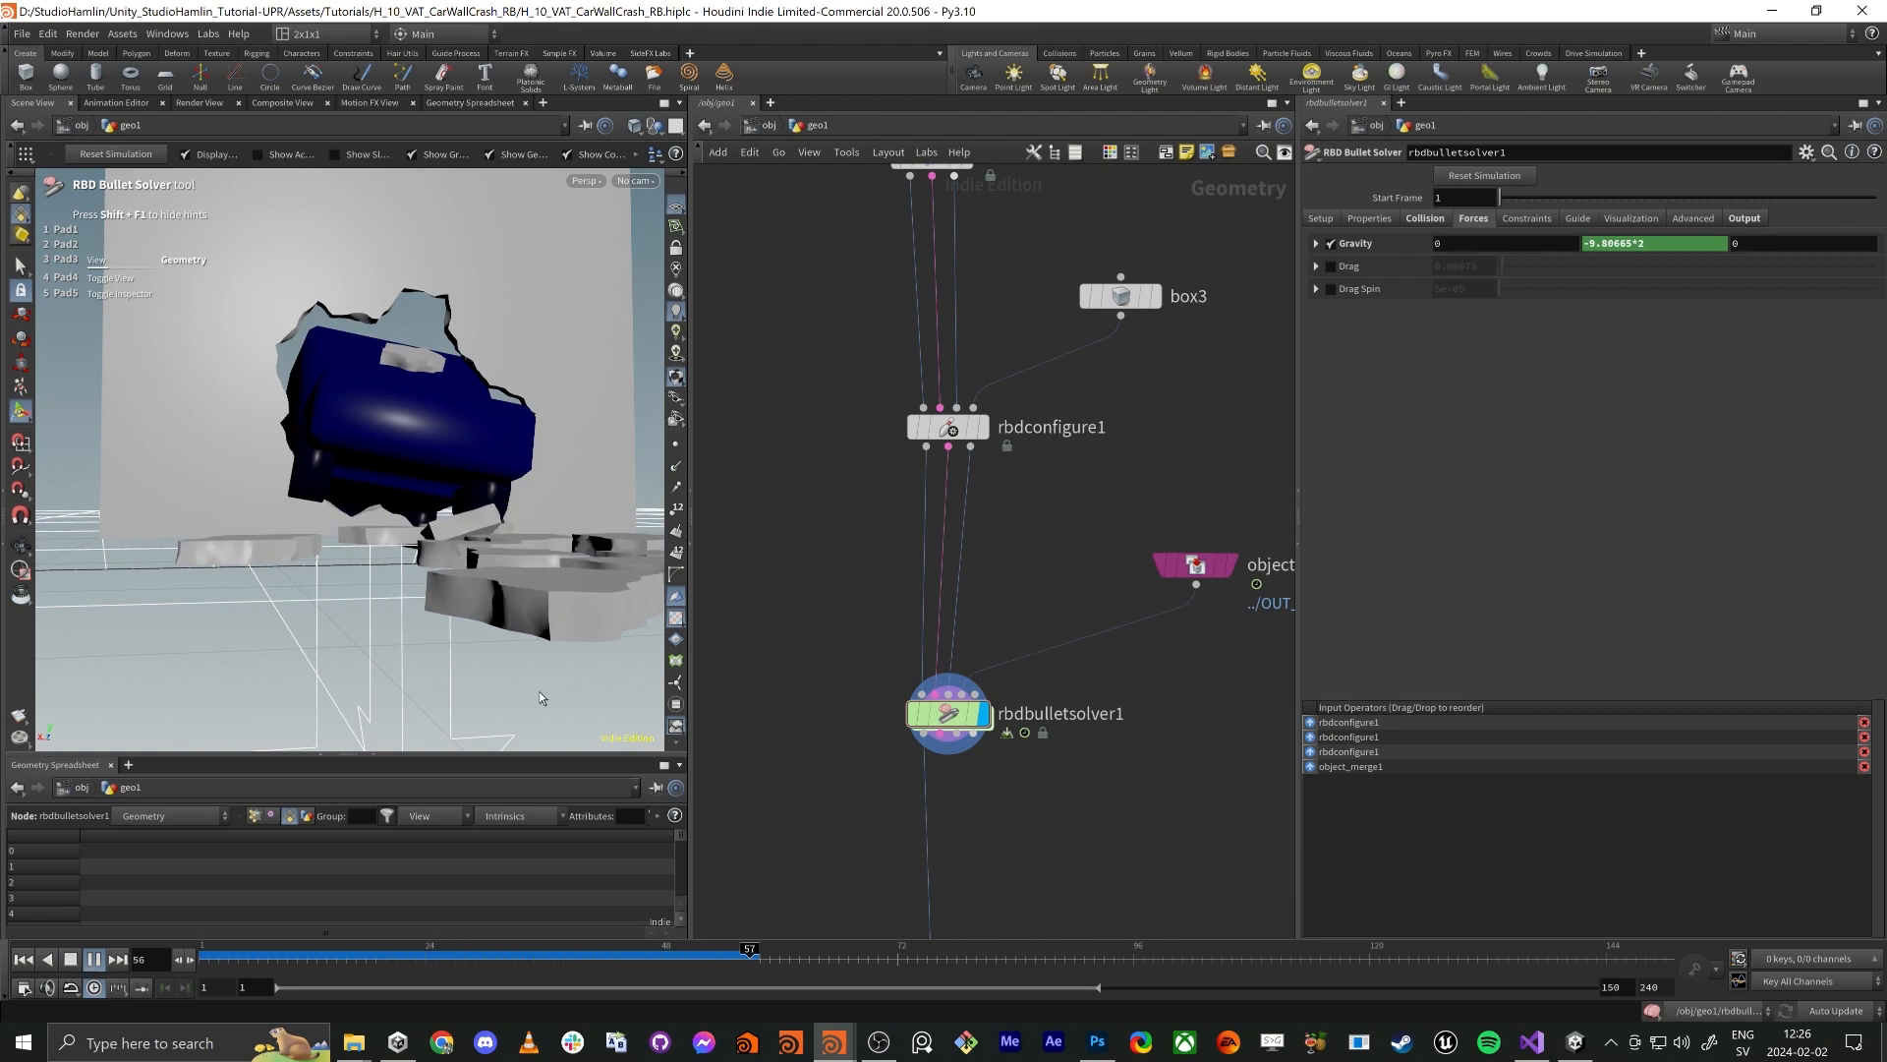
{"action": "left_click_drag", "start_coordinate": [533, 568], "coordinate": [557, 623], "text": "alt"}
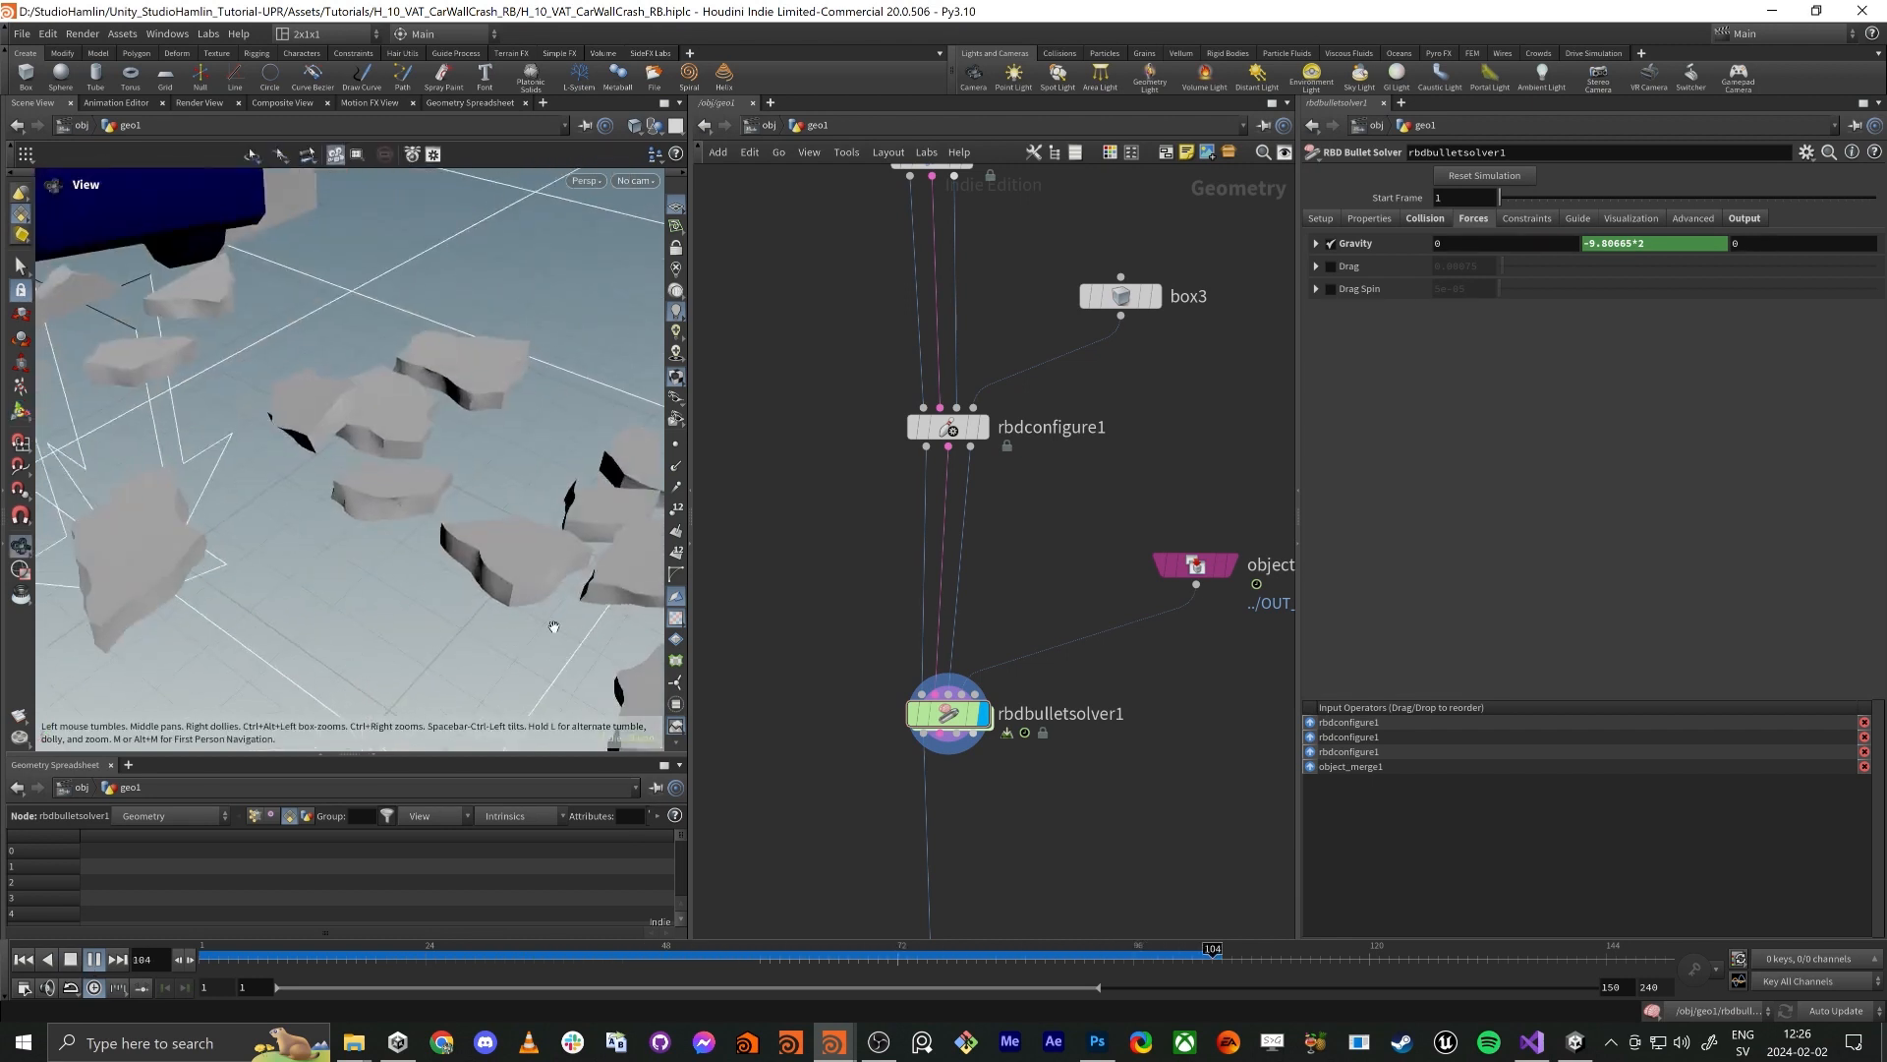
{"action": "middle_click_drag", "start_coordinate": [556, 623], "coordinate": [288, 541], "text": "alt"}
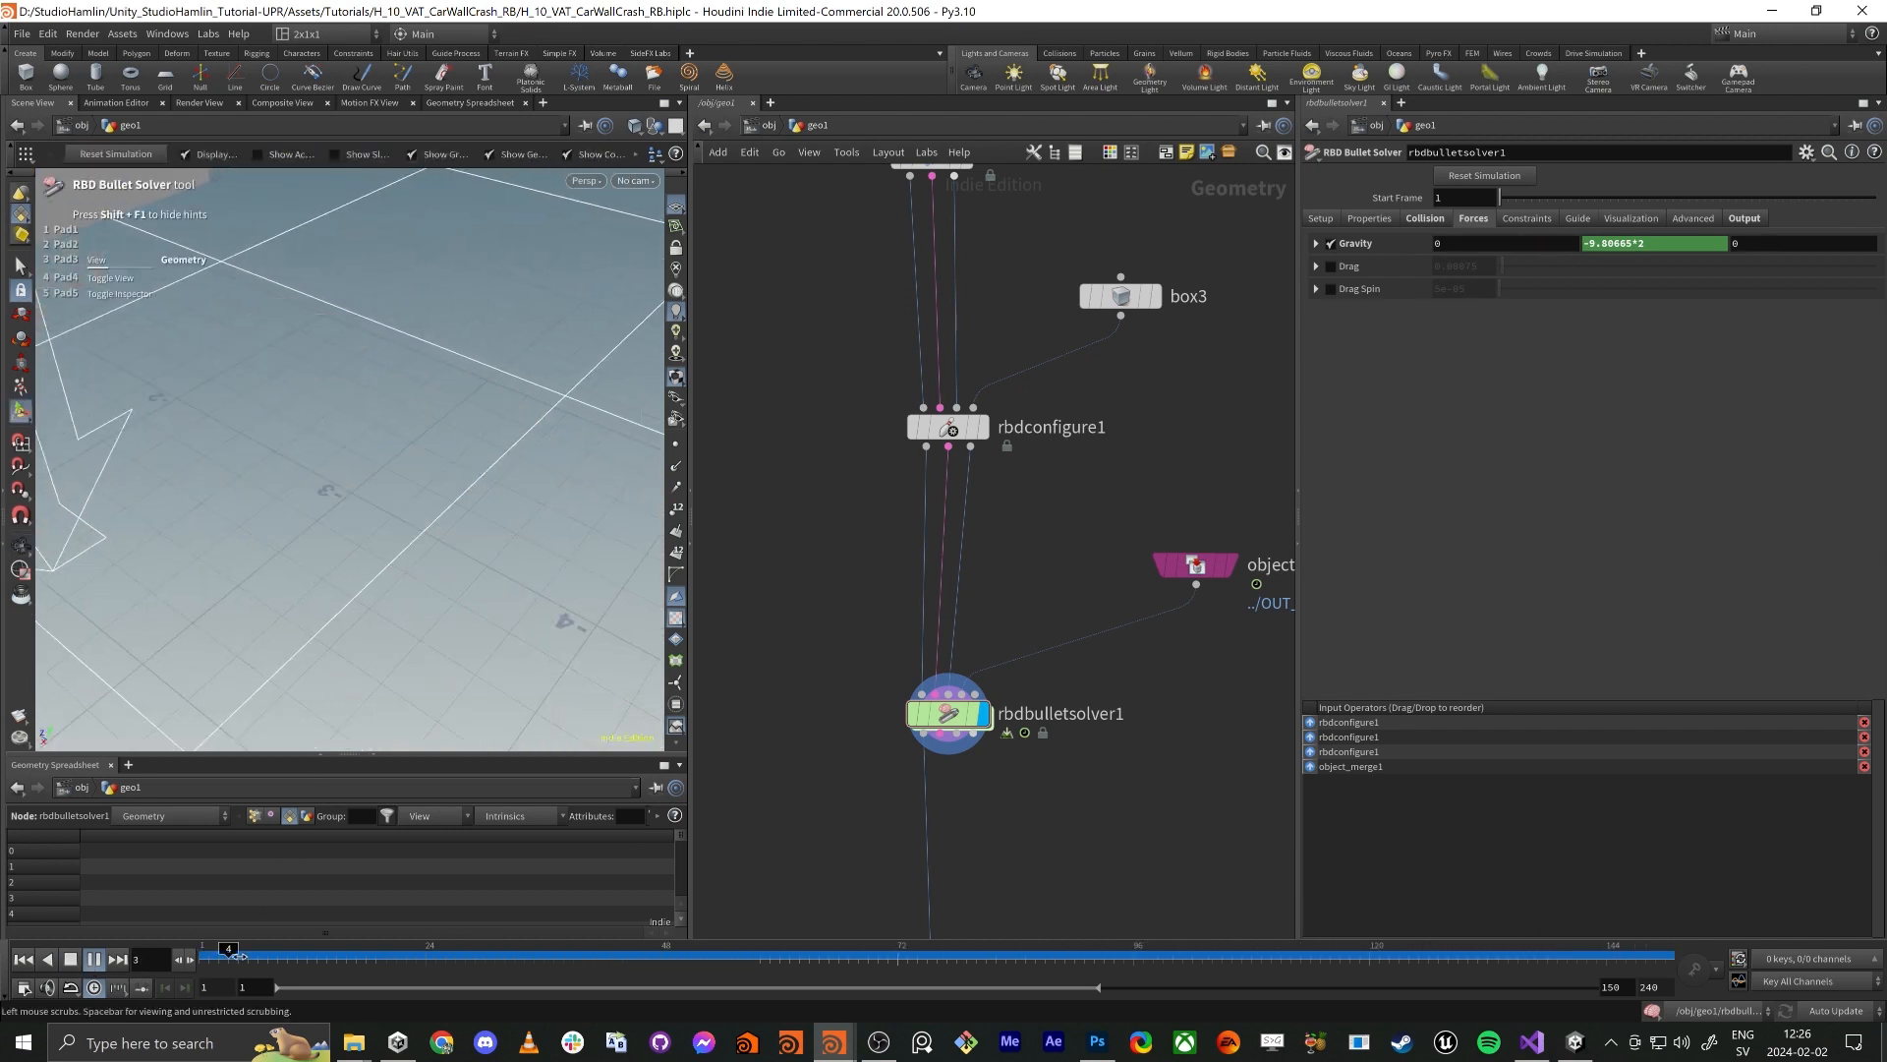
Enable Drag and Drag Spin on rbdbulletsolver1, setting them to 0.0531 and 0.0526, with the timeline at the first frame
{"action": "left_click", "coordinate": [23, 959]}
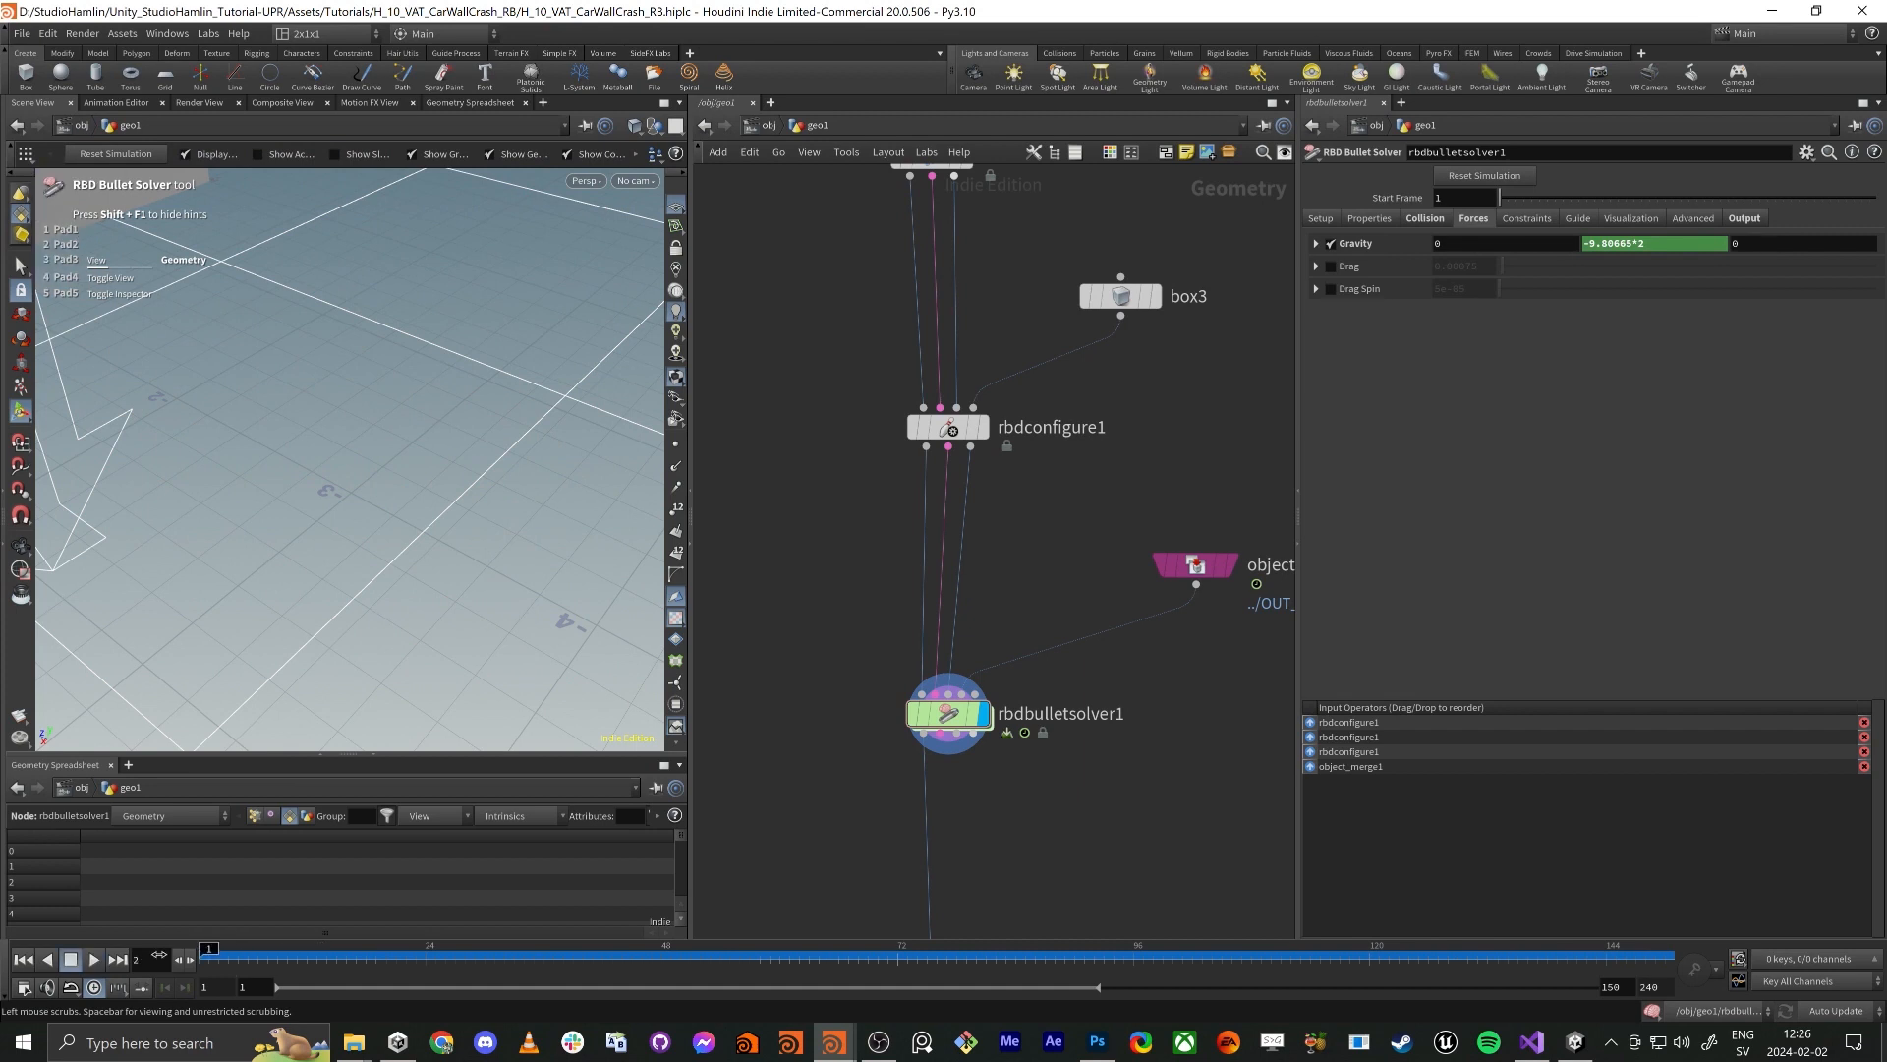
{"action": "left_click", "coordinate": [1331, 266]}
{"action": "left_click", "coordinate": [1331, 289]}
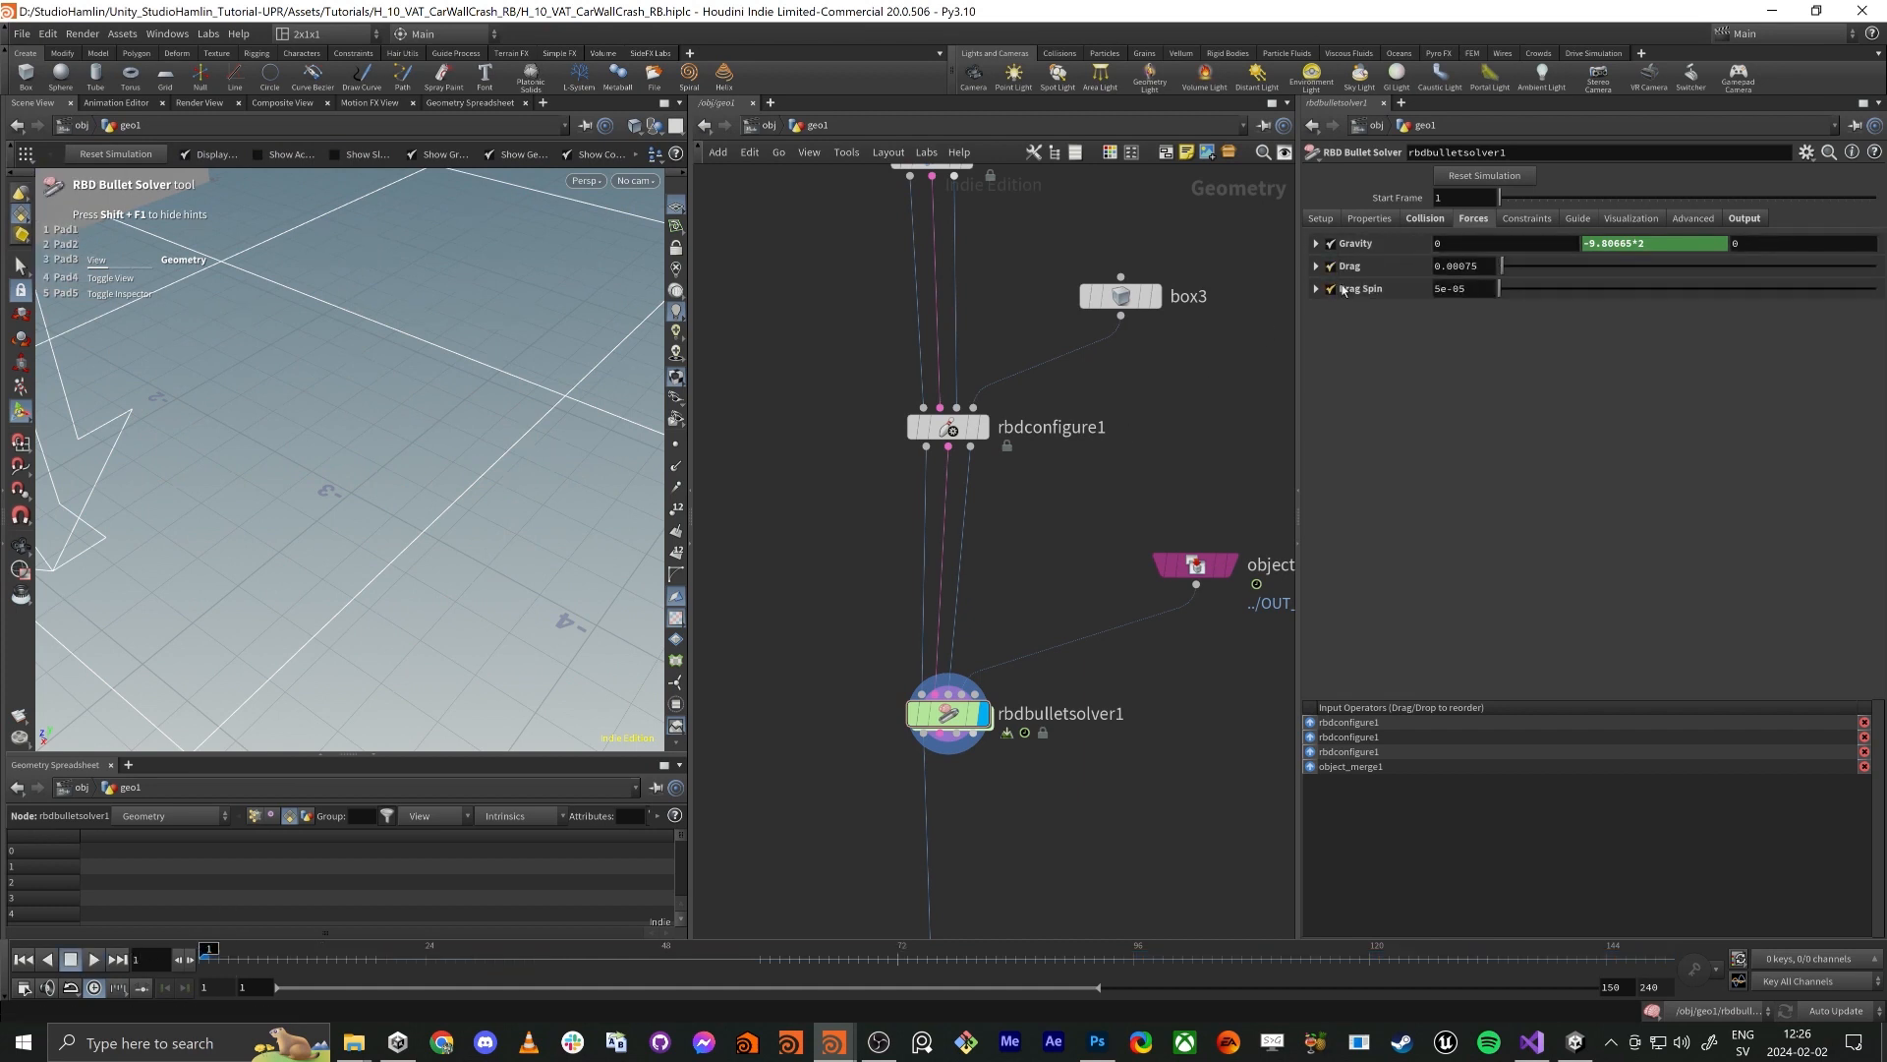
{"action": "left_click", "coordinate": [1700, 287]}
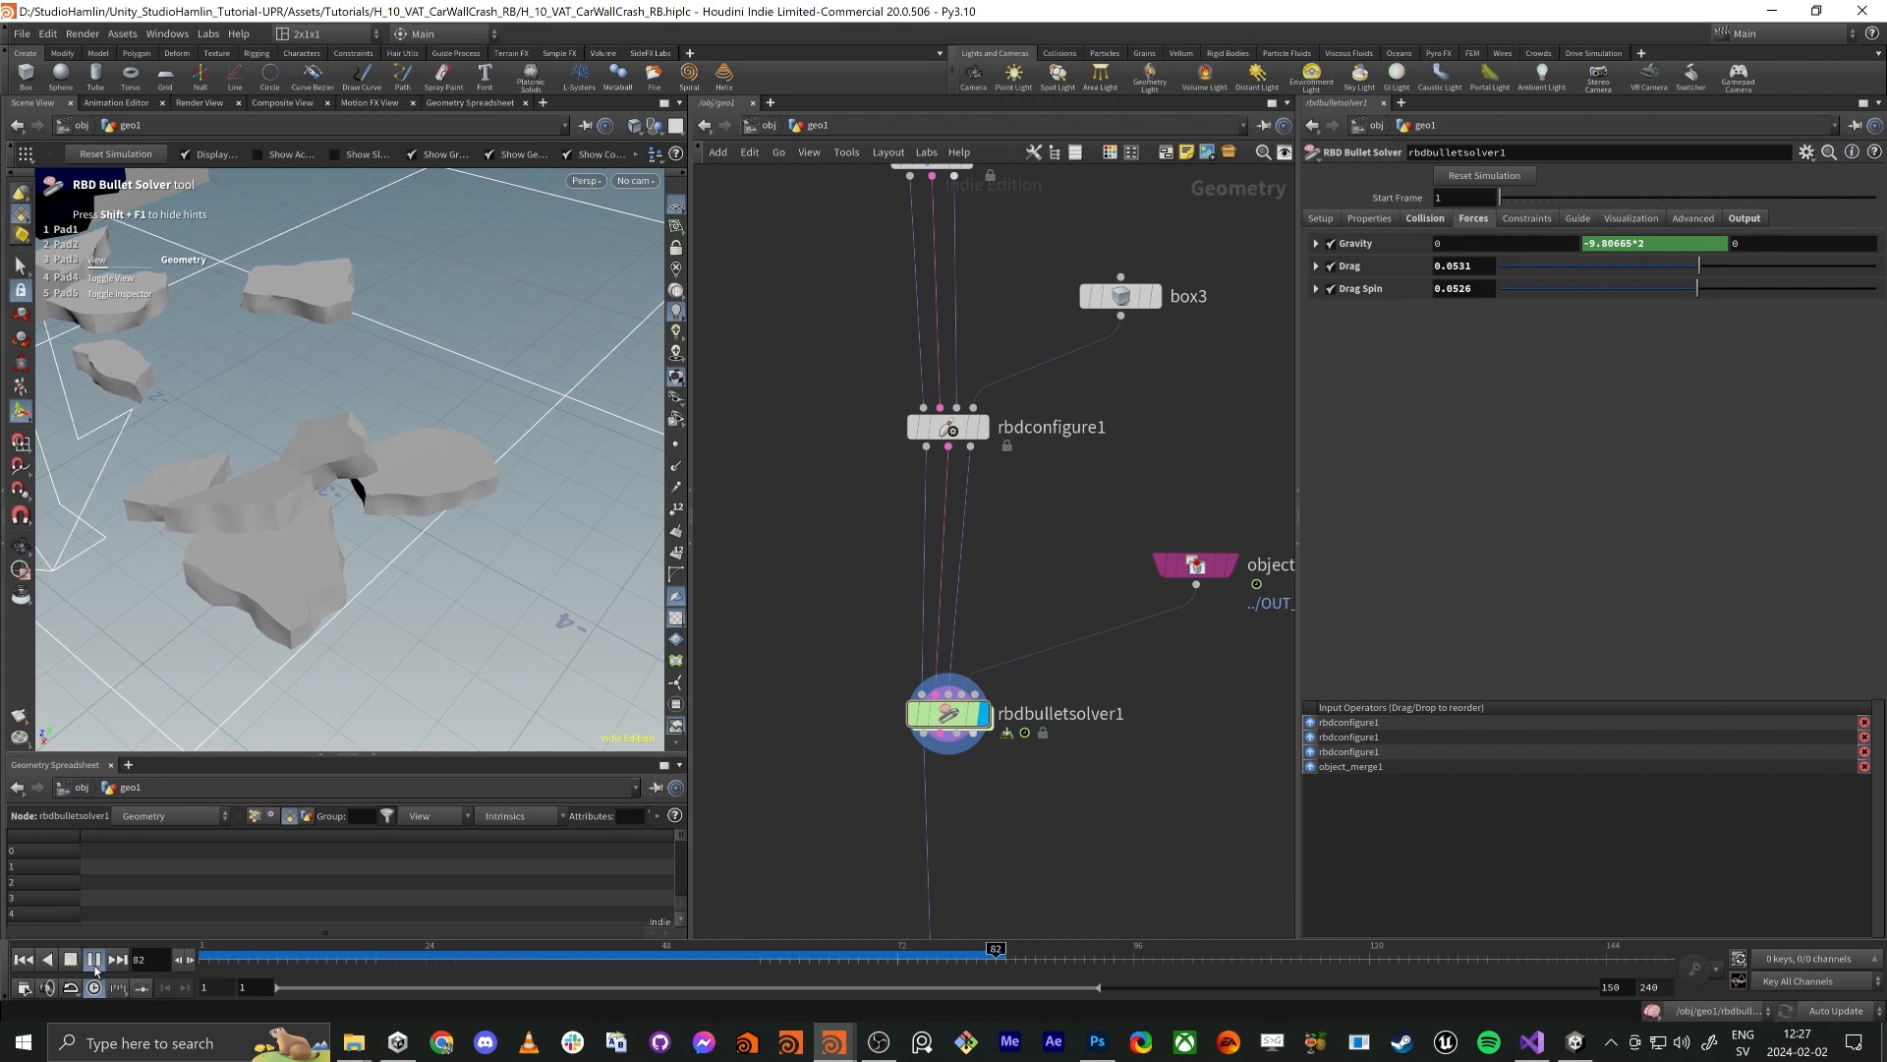
Replay the simulation with drag enabled from a wider side view to examine how the debris slows down and settles
{"action": "left_click", "coordinate": [95, 967]}
{"action": "scroll", "coordinate": [367, 488], "scroll_direction": "down", "scroll_amount": 5, "text": "alt"}
{"action": "left_click_drag", "start_coordinate": [288, 493], "coordinate": [297, 588]}
{"action": "key", "text": "ctrl+Up"}
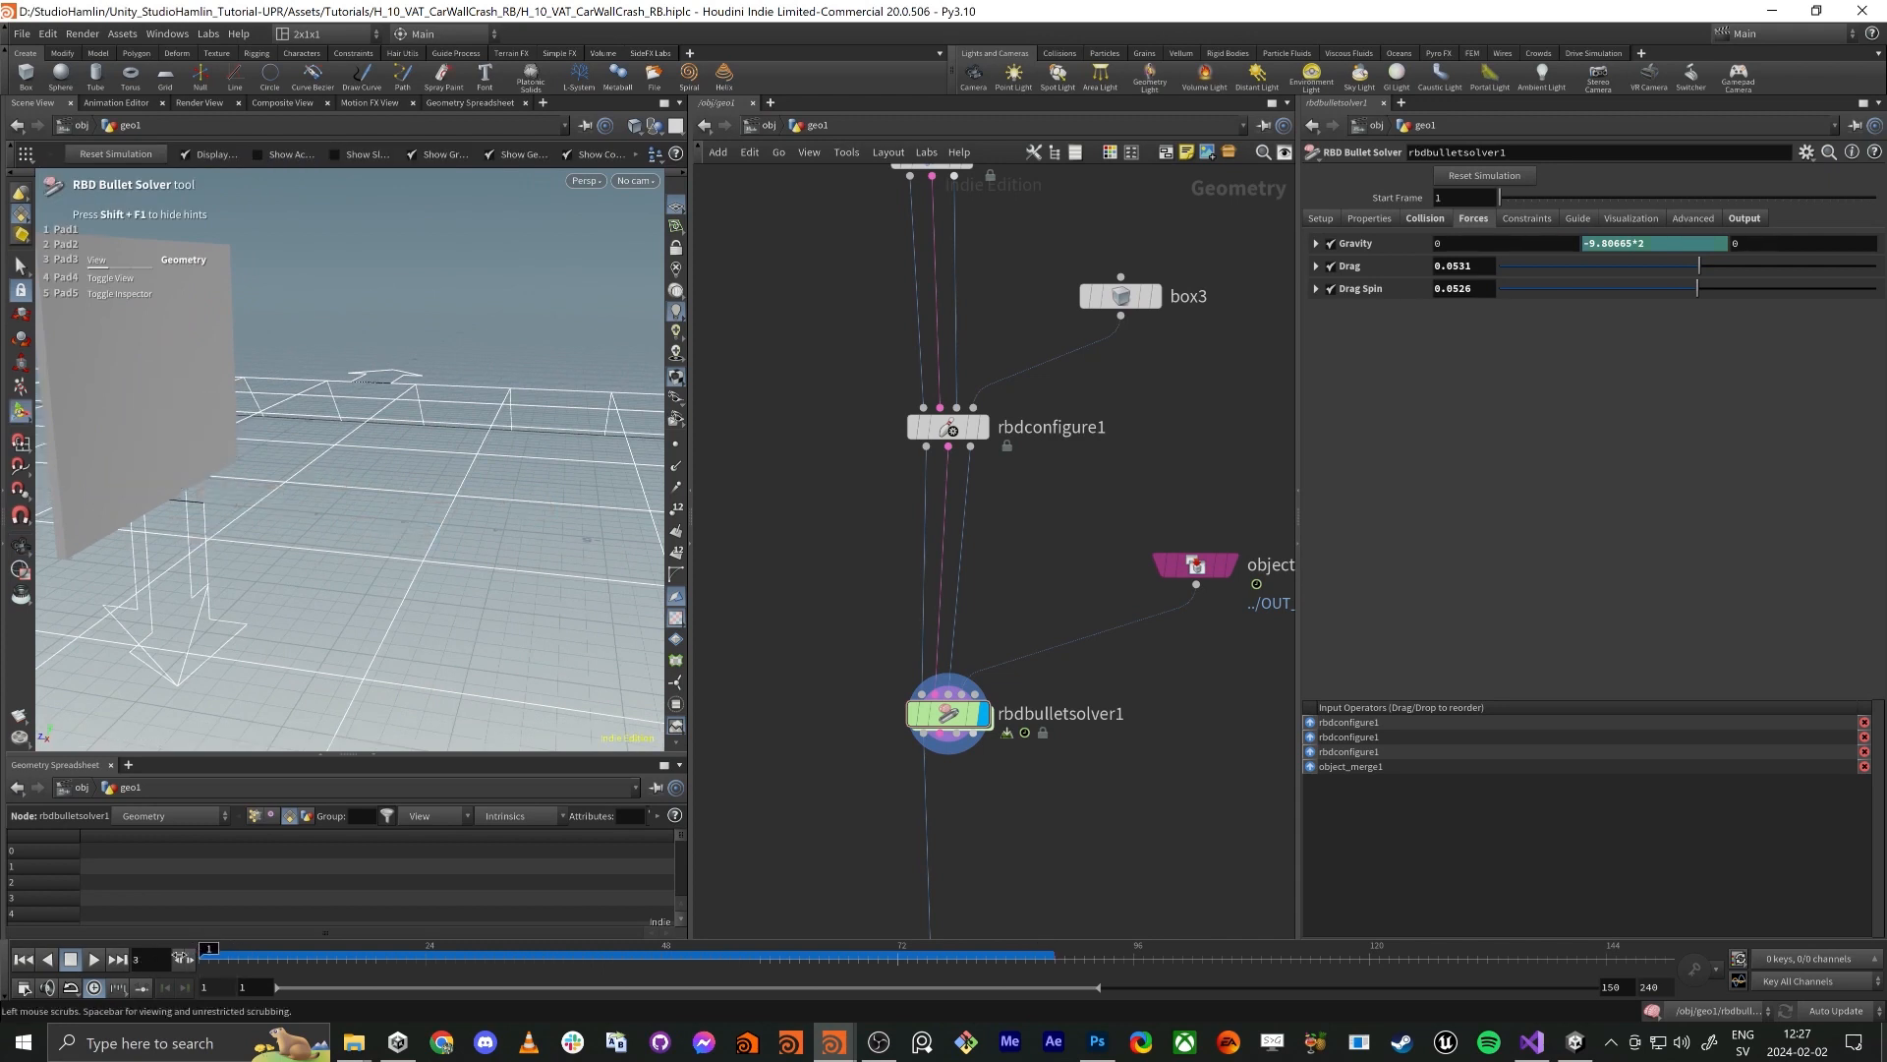
{"action": "left_click", "coordinate": [94, 963]}
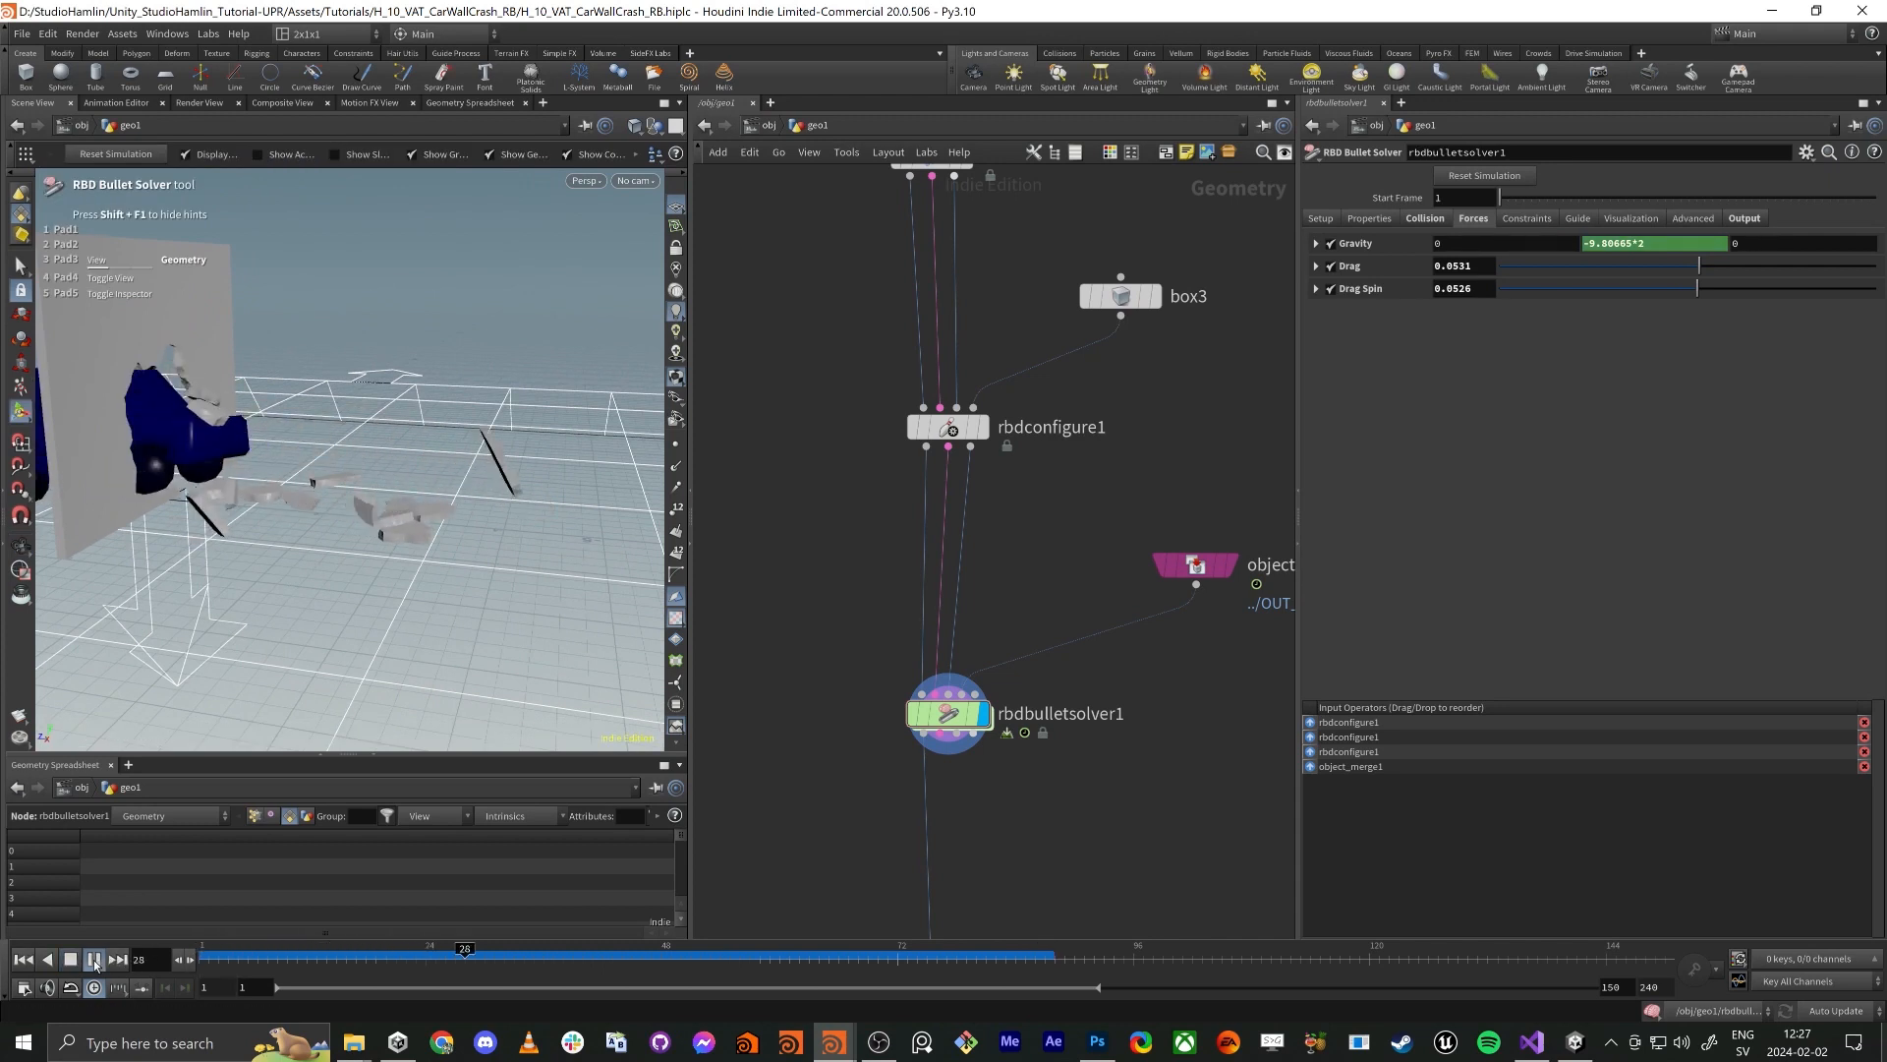
{"action": "left_click", "coordinate": [94, 963]}
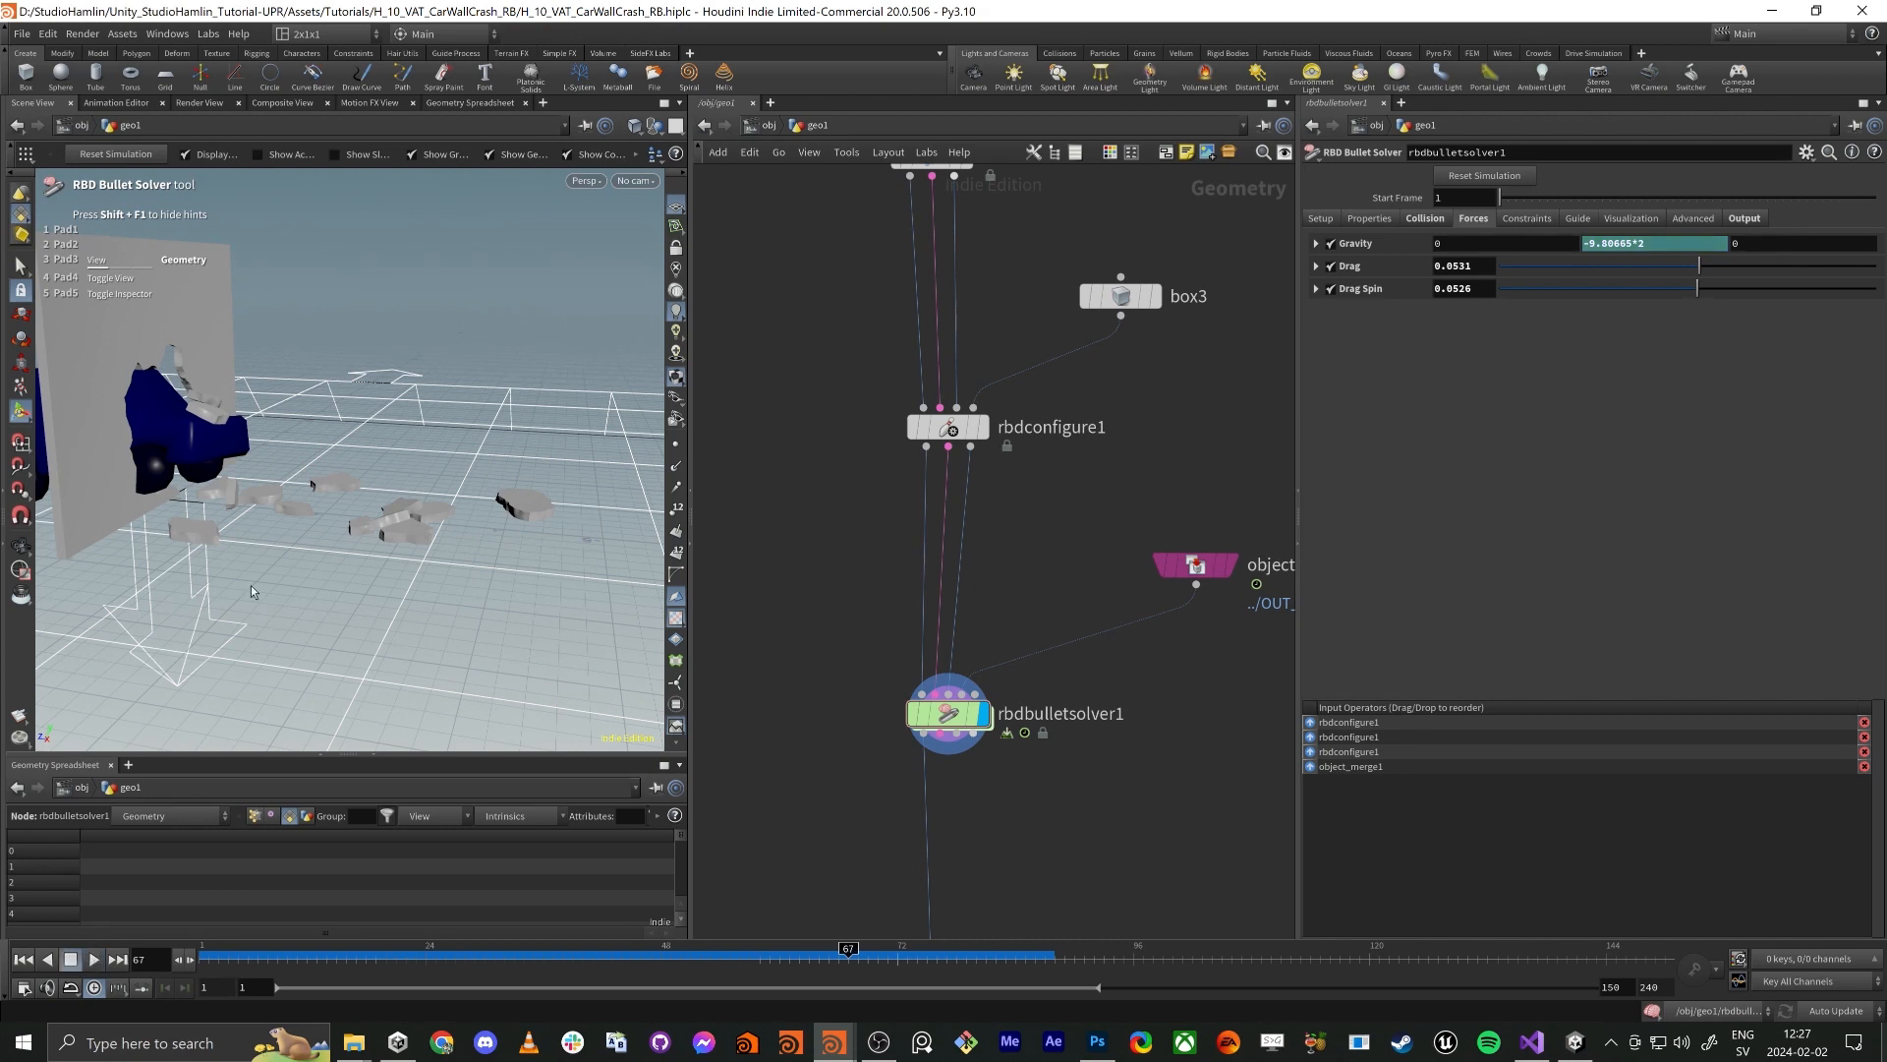
{"action": "key", "text": "Escape"}
{"action": "left_click_drag", "start_coordinate": [251, 586], "coordinate": [354, 578]}
{"action": "key", "text": "Return"}
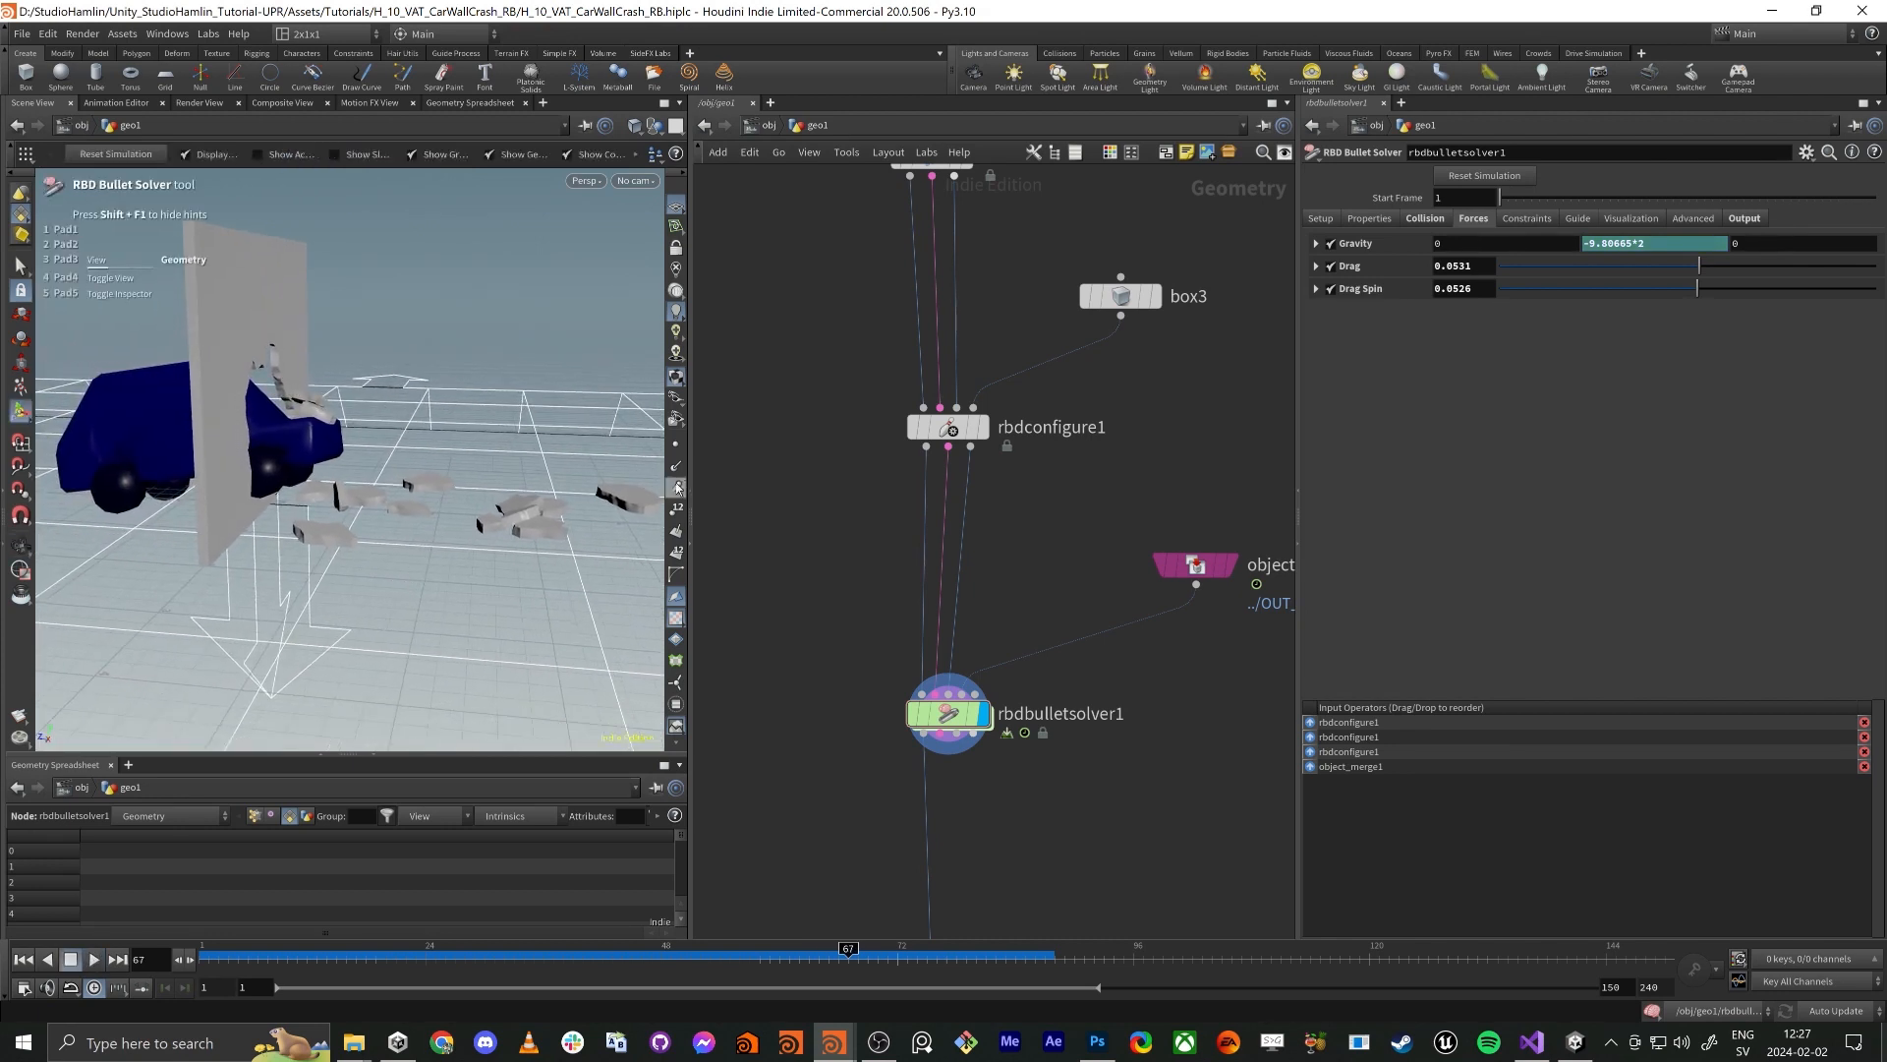
Disable Drag and Drag Spin and replay the crash from the first frame to compare the debris motion without drag
{"action": "left_click", "coordinate": [1332, 265]}
{"action": "left_click", "coordinate": [1332, 288]}
{"action": "left_click", "coordinate": [24, 958]}
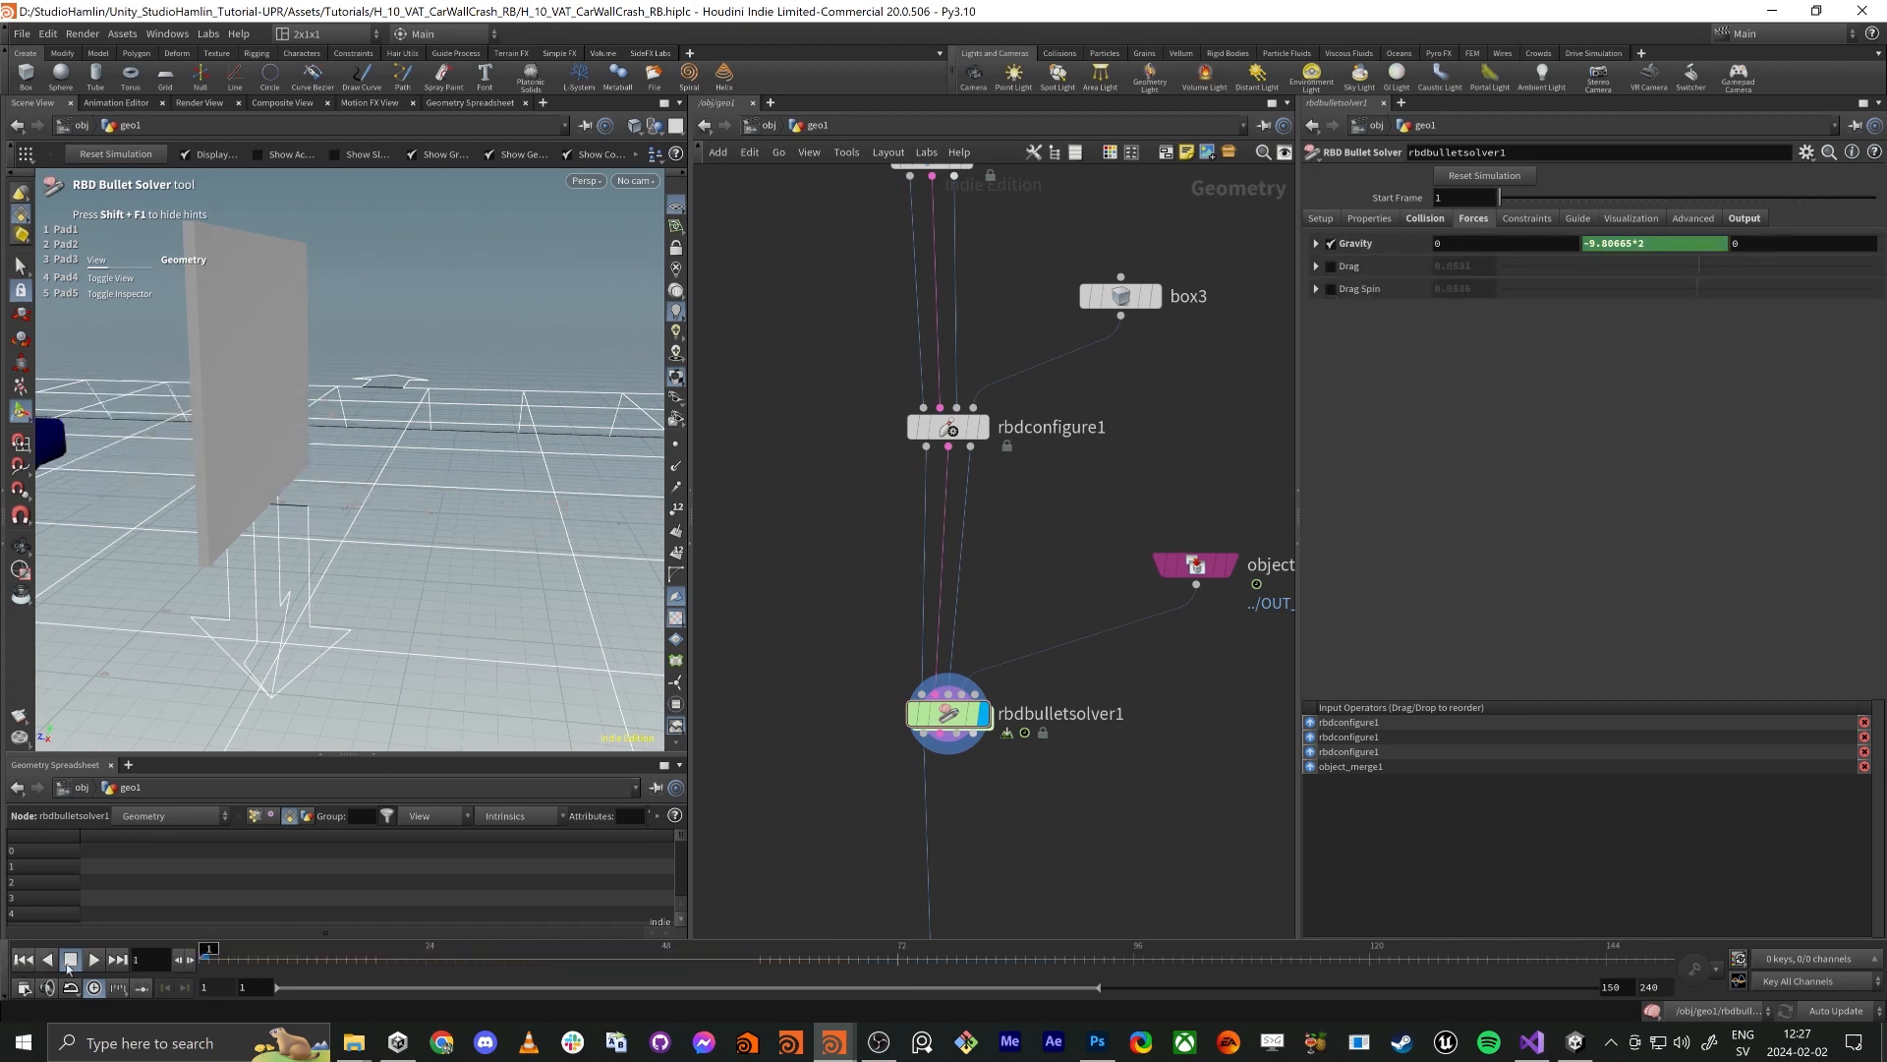
{"action": "left_click", "coordinate": [93, 959]}
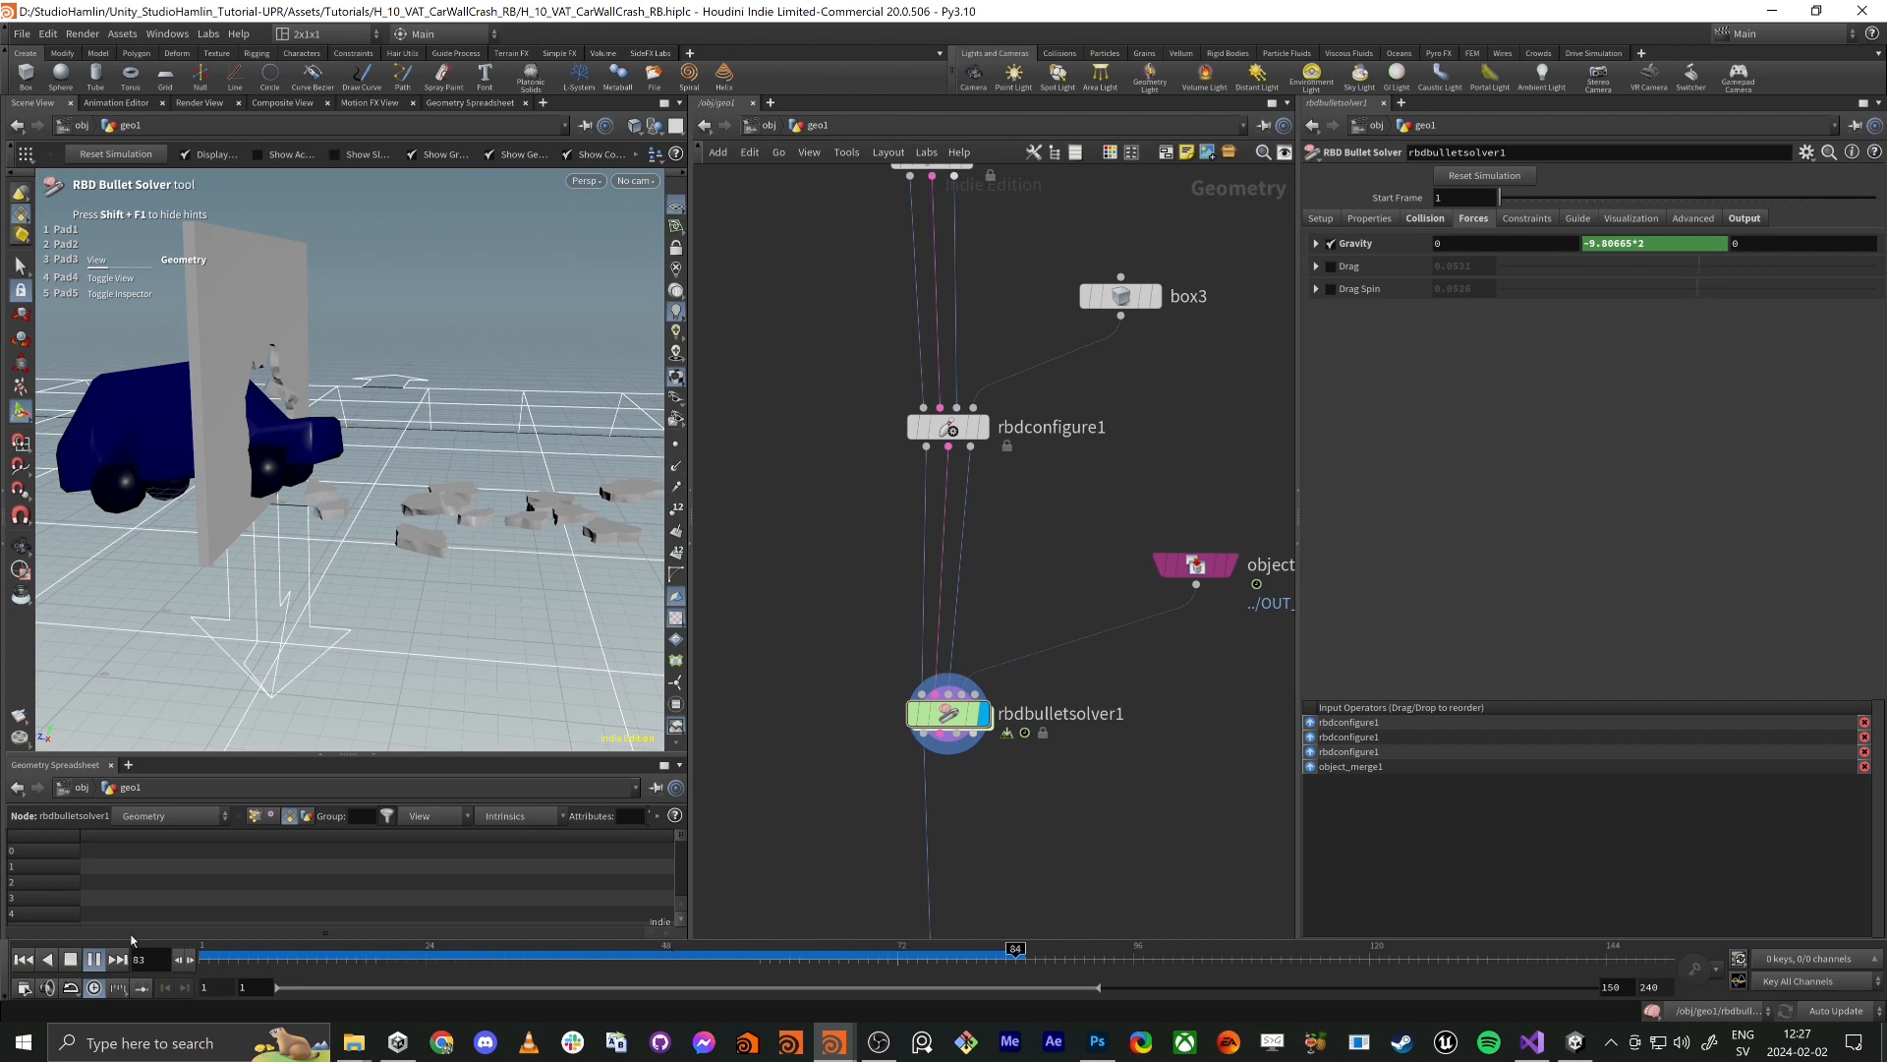
{"action": "left_click", "coordinate": [70, 958]}
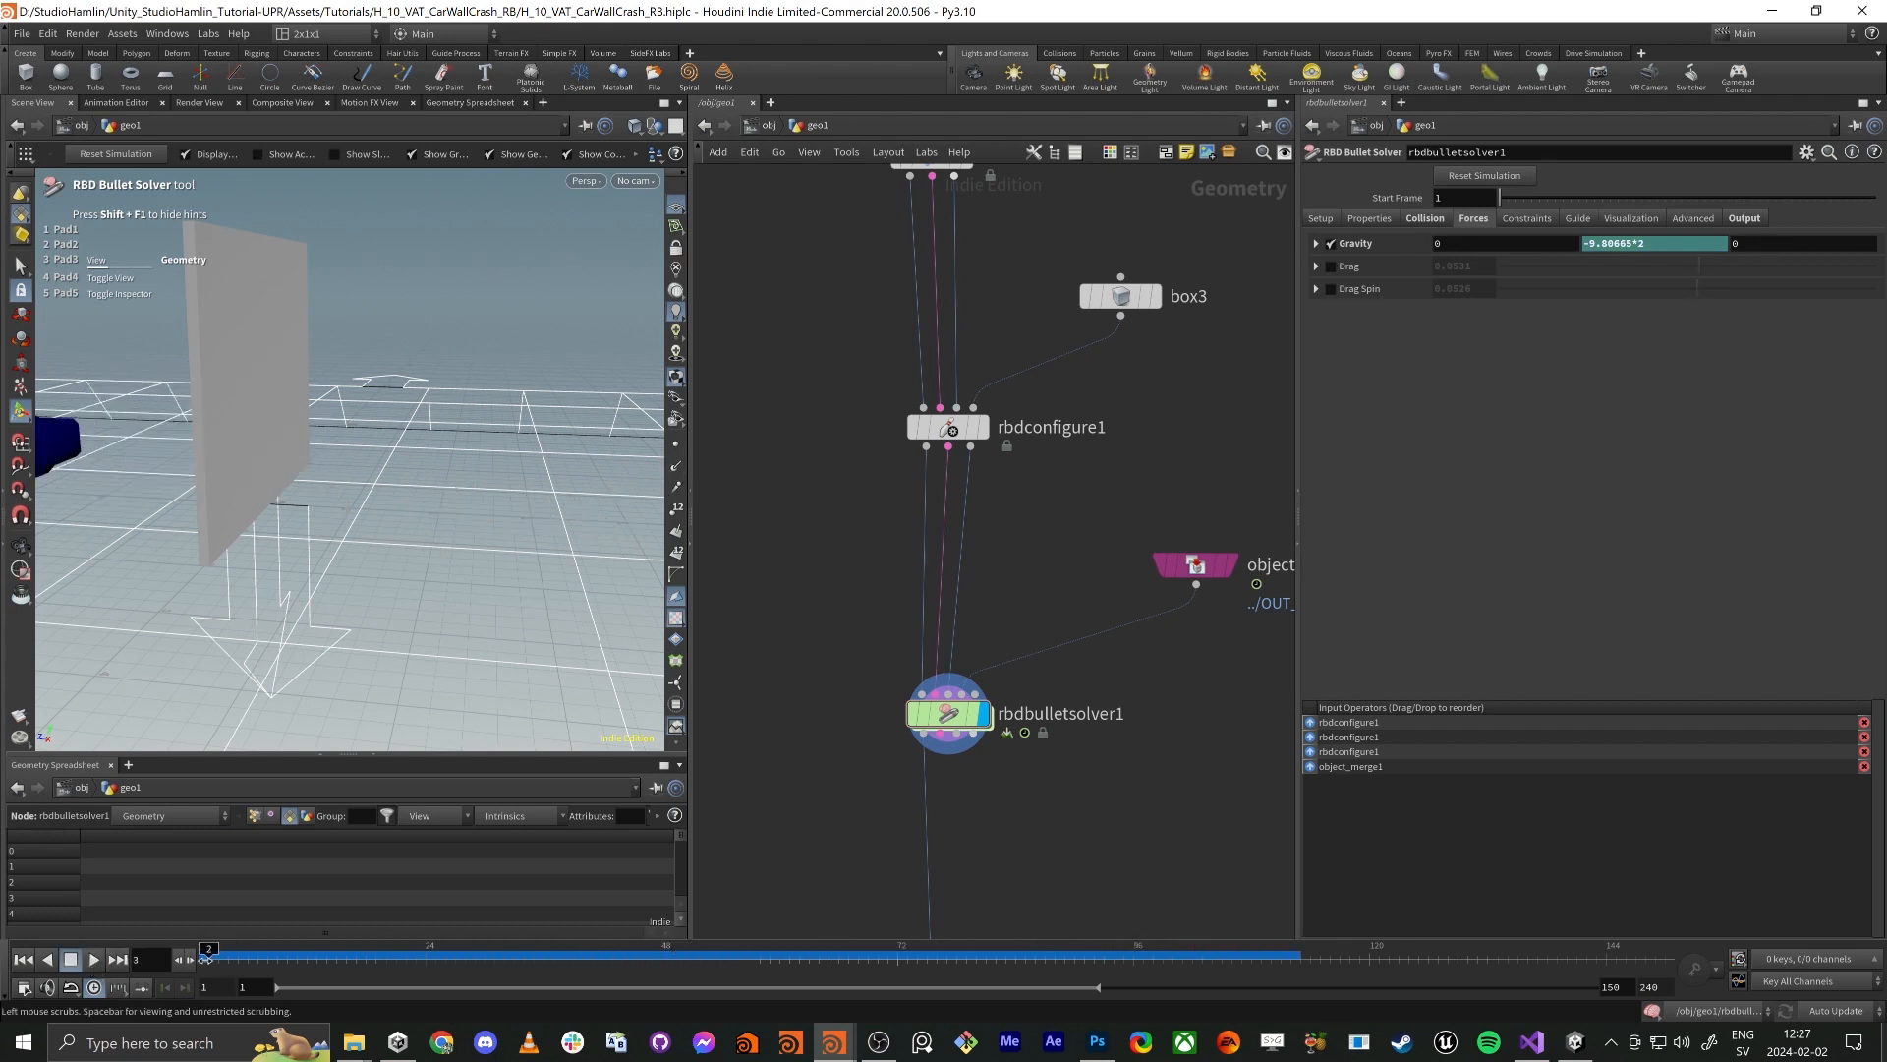
Re-enable Drag and Drag Spin on rbdbulletsolver1 and replay the crash up to the debris settling on the ground
{"action": "left_click", "coordinate": [1329, 267]}
{"action": "left_click", "coordinate": [1332, 288]}
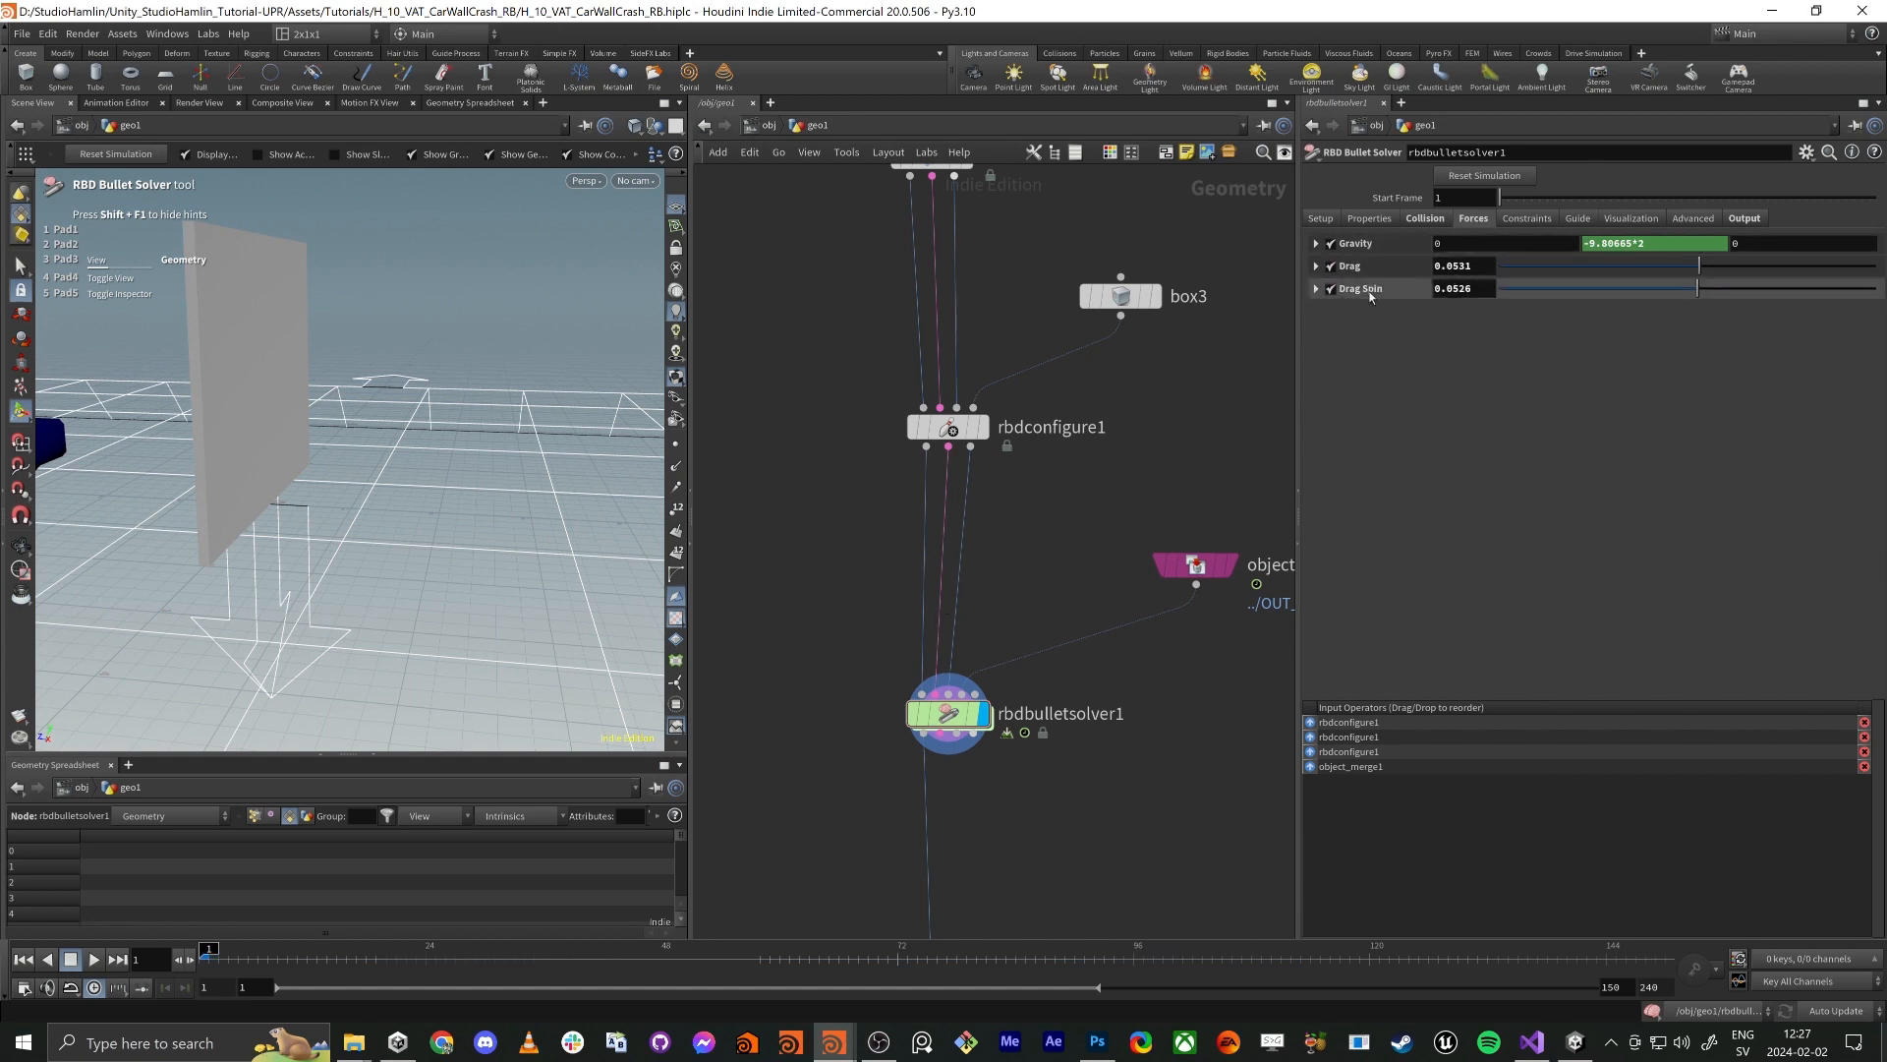
{"action": "left_click", "coordinate": [94, 960]}
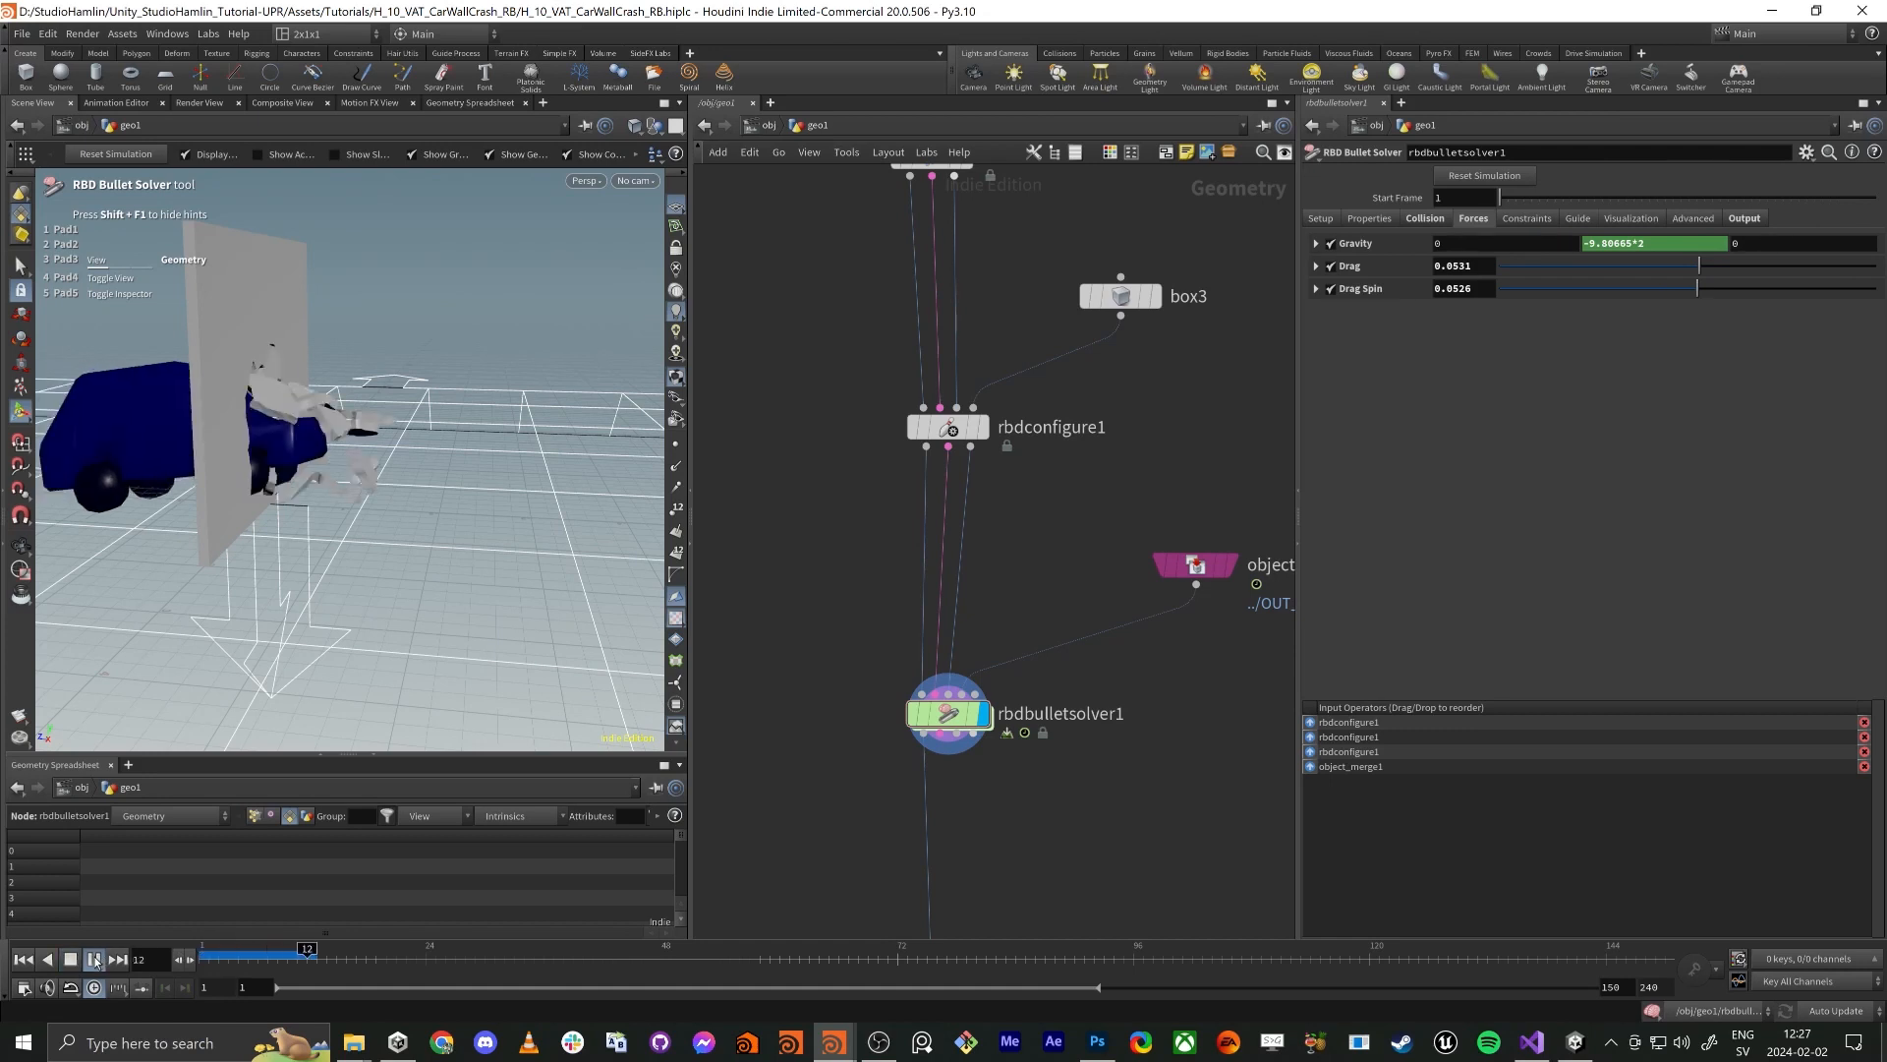
{"action": "left_click", "coordinate": [95, 959]}
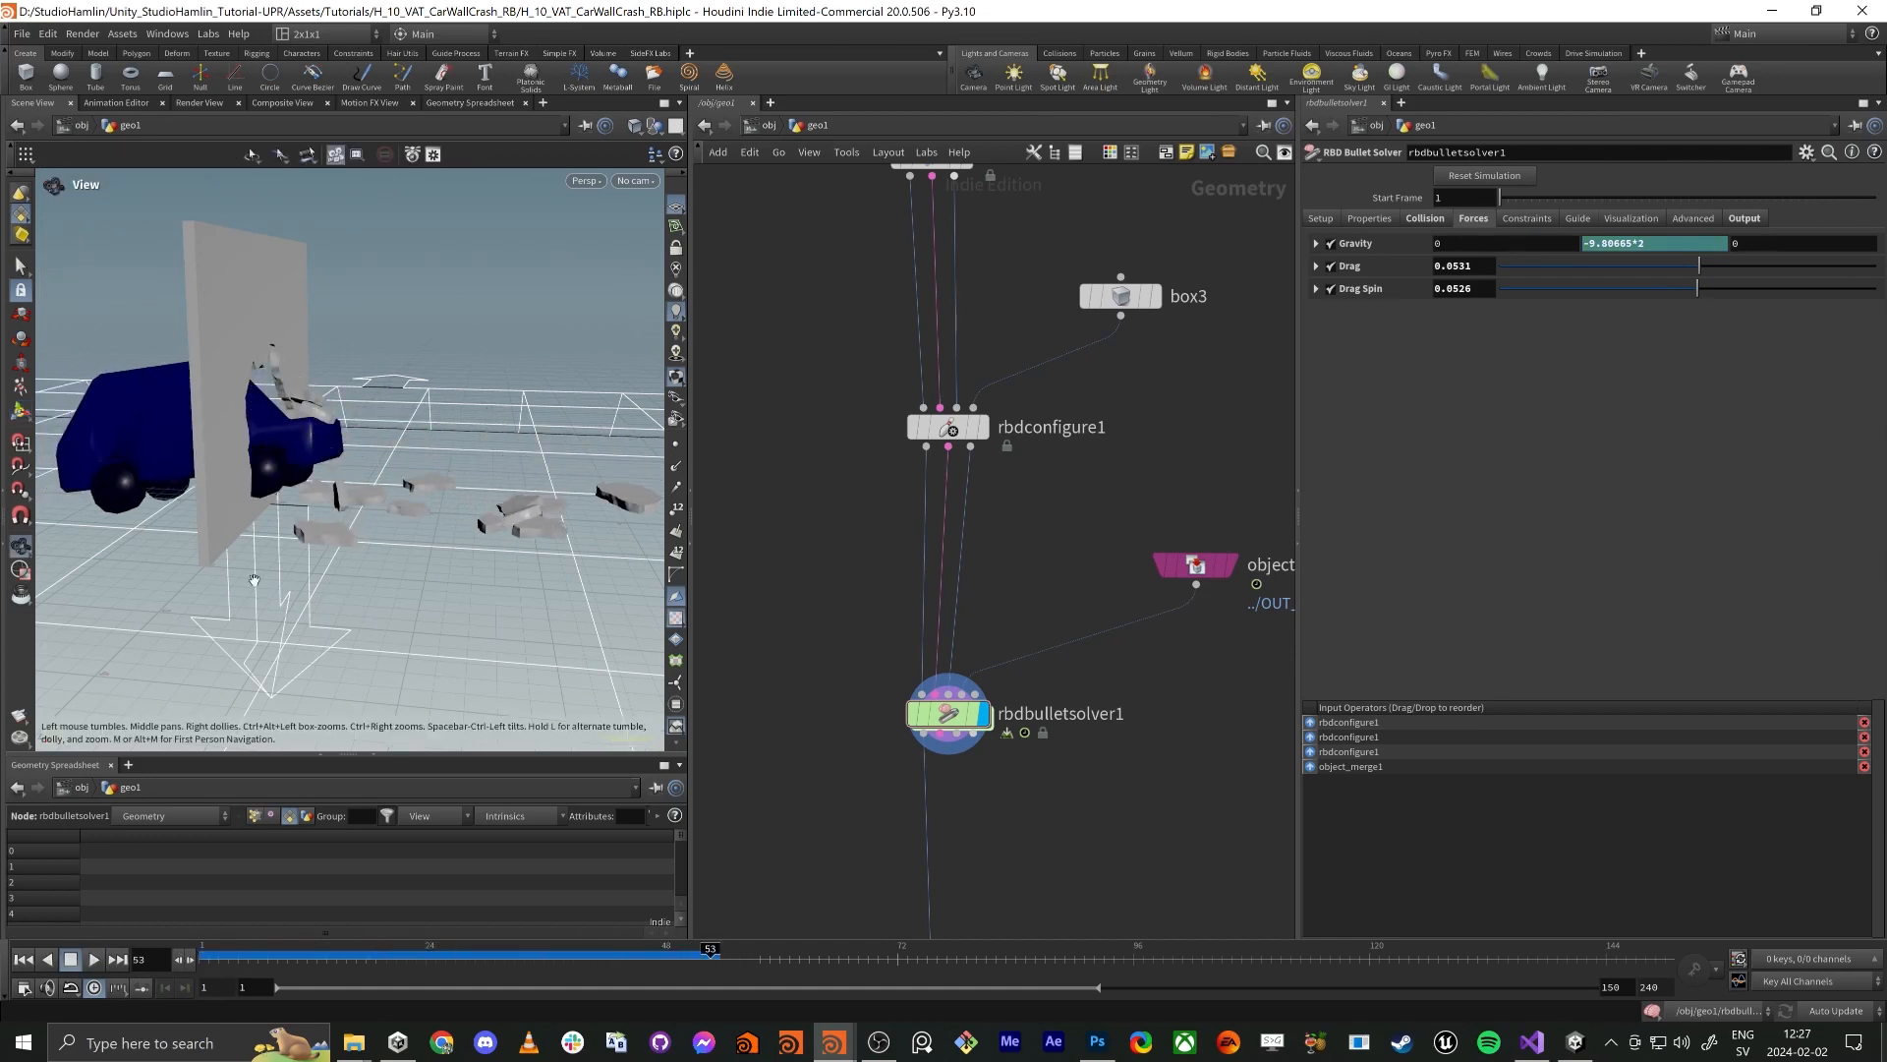
Examine the overlapping debris pile up close while replaying and scrubbing the late frames for residual sliding, ending at the first frame
{"action": "scroll", "coordinate": [491, 521], "scroll_direction": "up", "scroll_amount": 10}
{"action": "left_click_drag", "start_coordinate": [476, 552], "coordinate": [468, 739], "text": "alt"}
{"action": "right_click_drag", "start_coordinate": [468, 739], "coordinate": [358, 529], "text": "alt"}
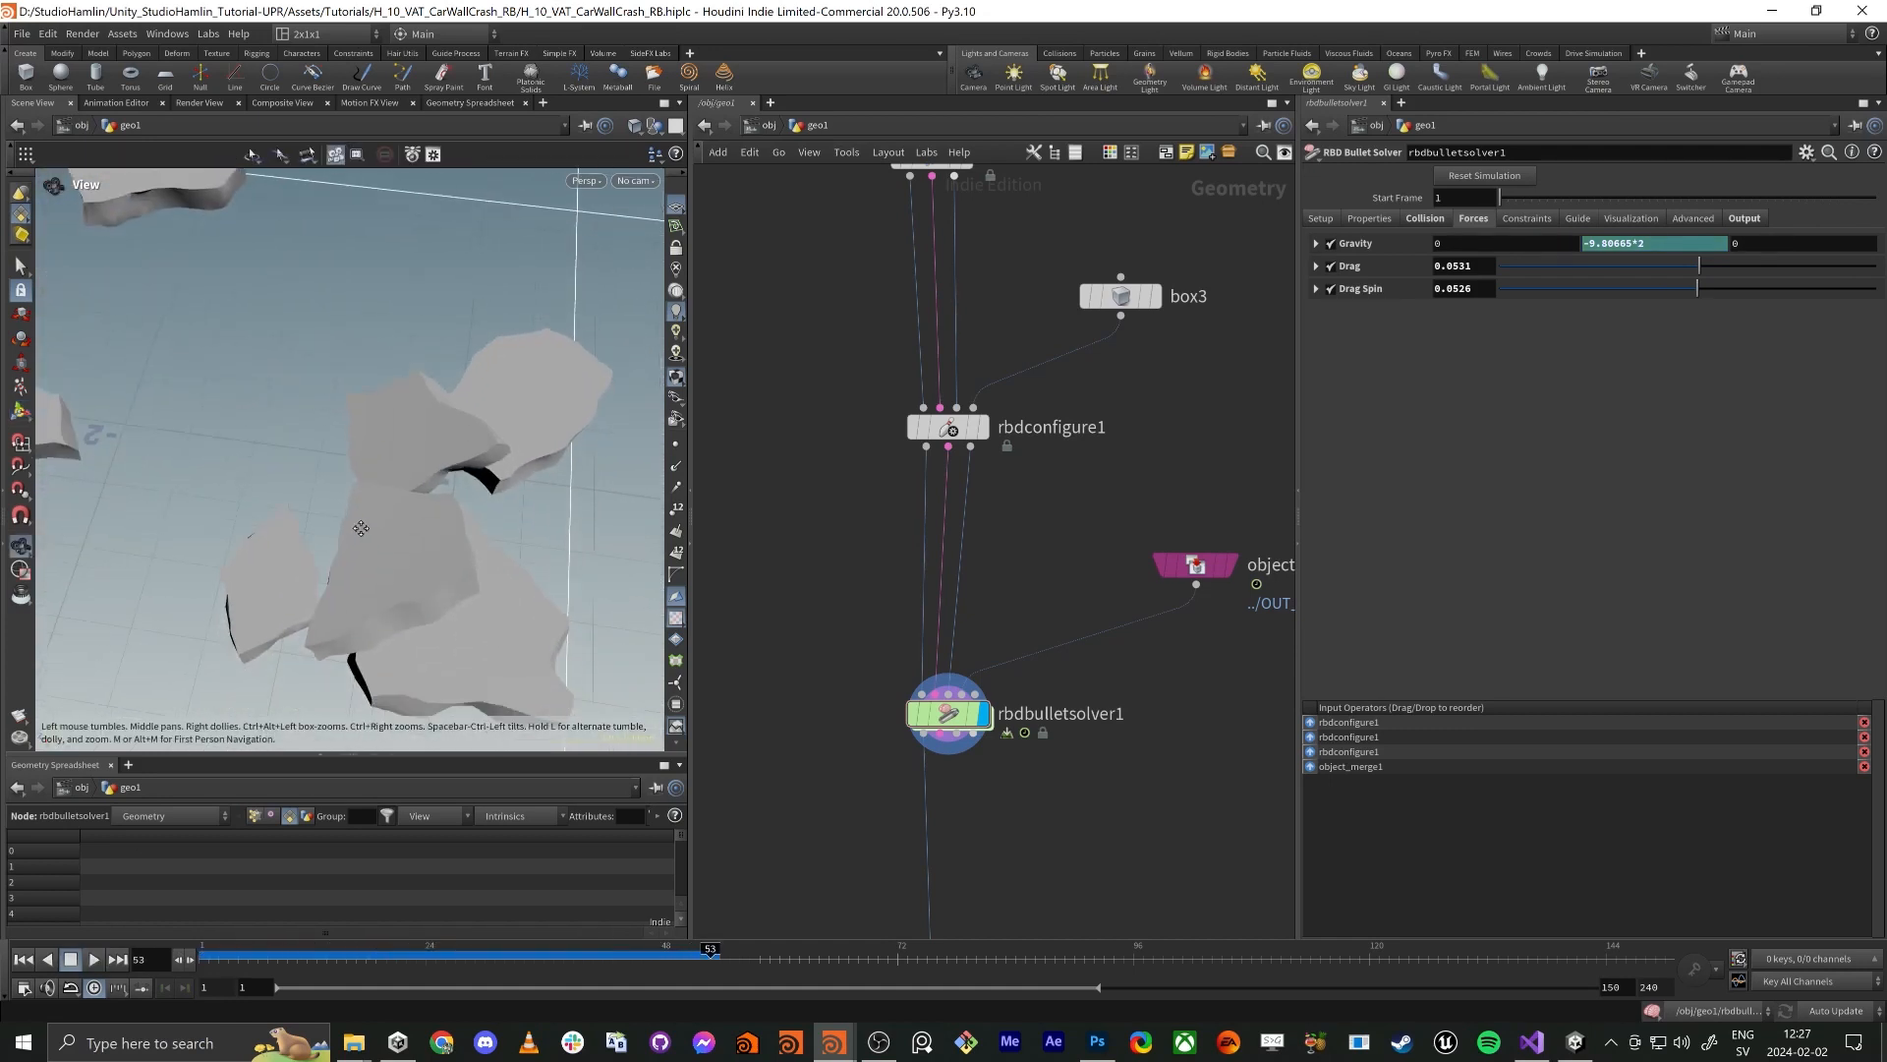
{"action": "left_click", "coordinate": [92, 961]}
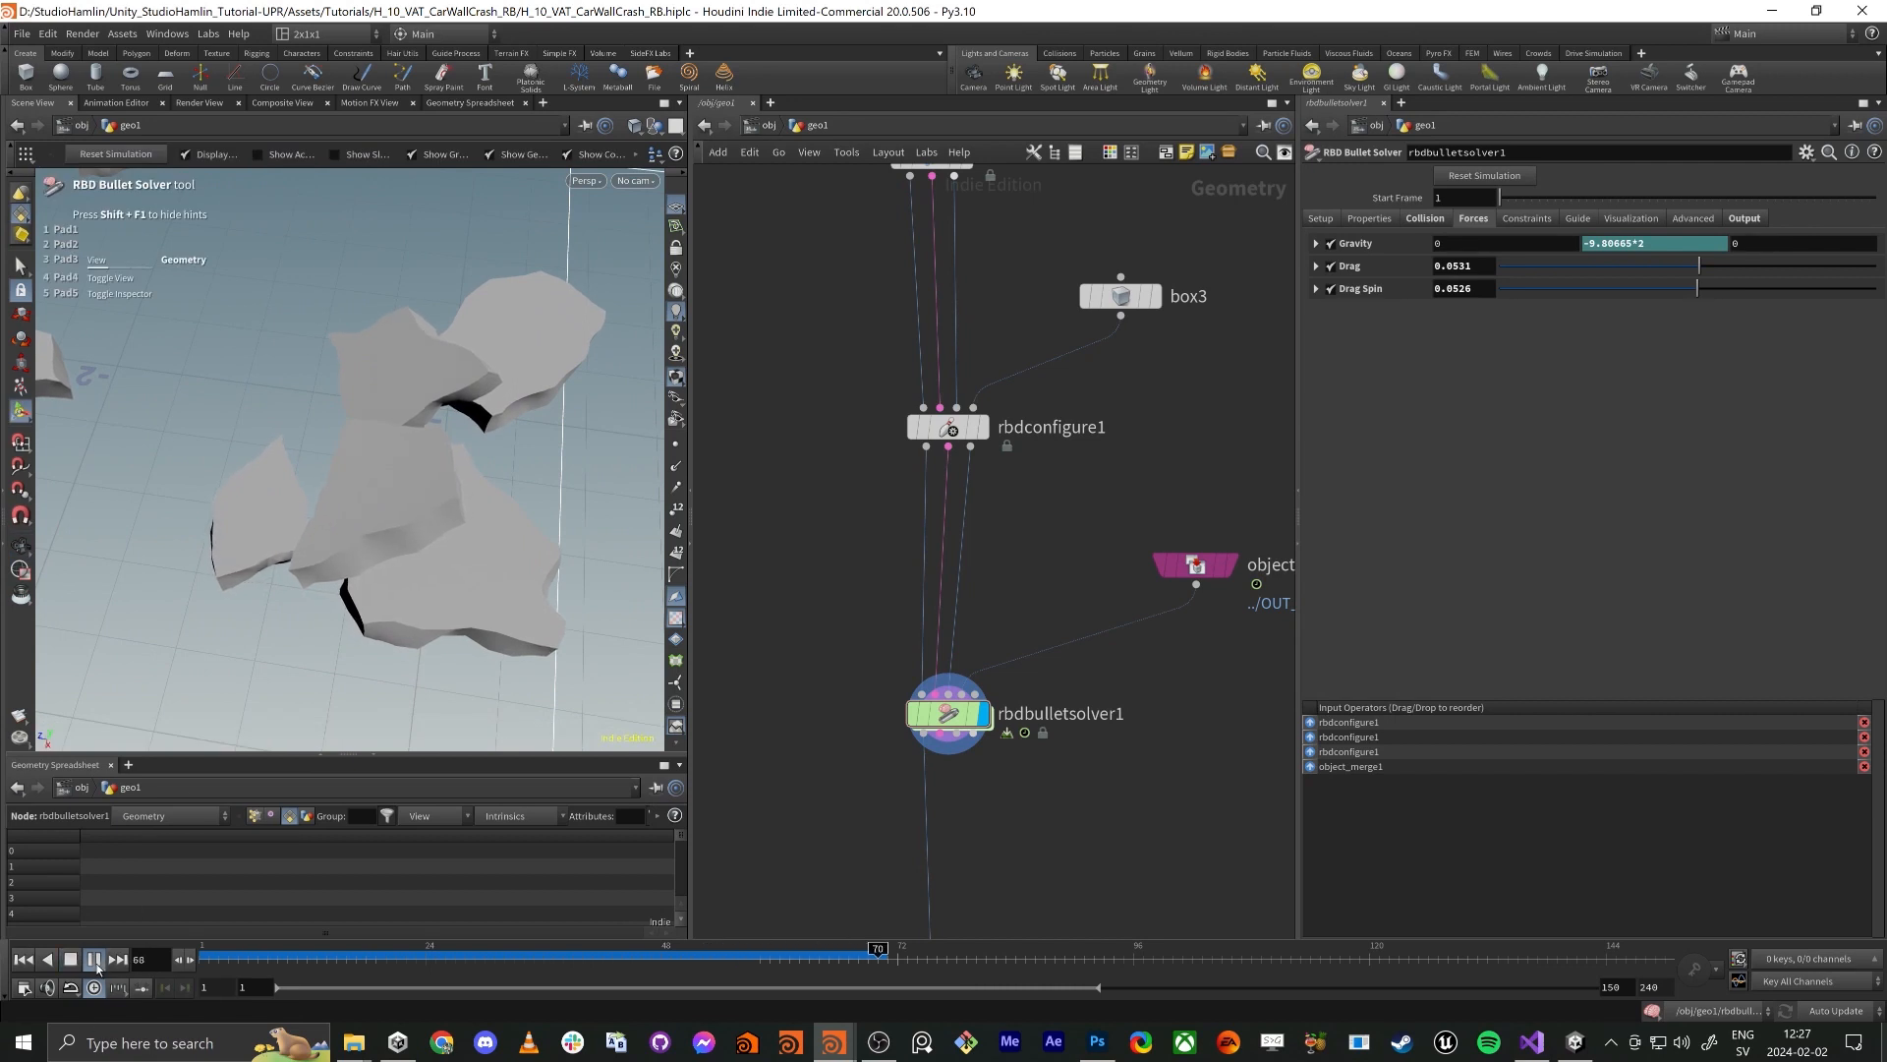
{"action": "left_click", "coordinate": [96, 961]}
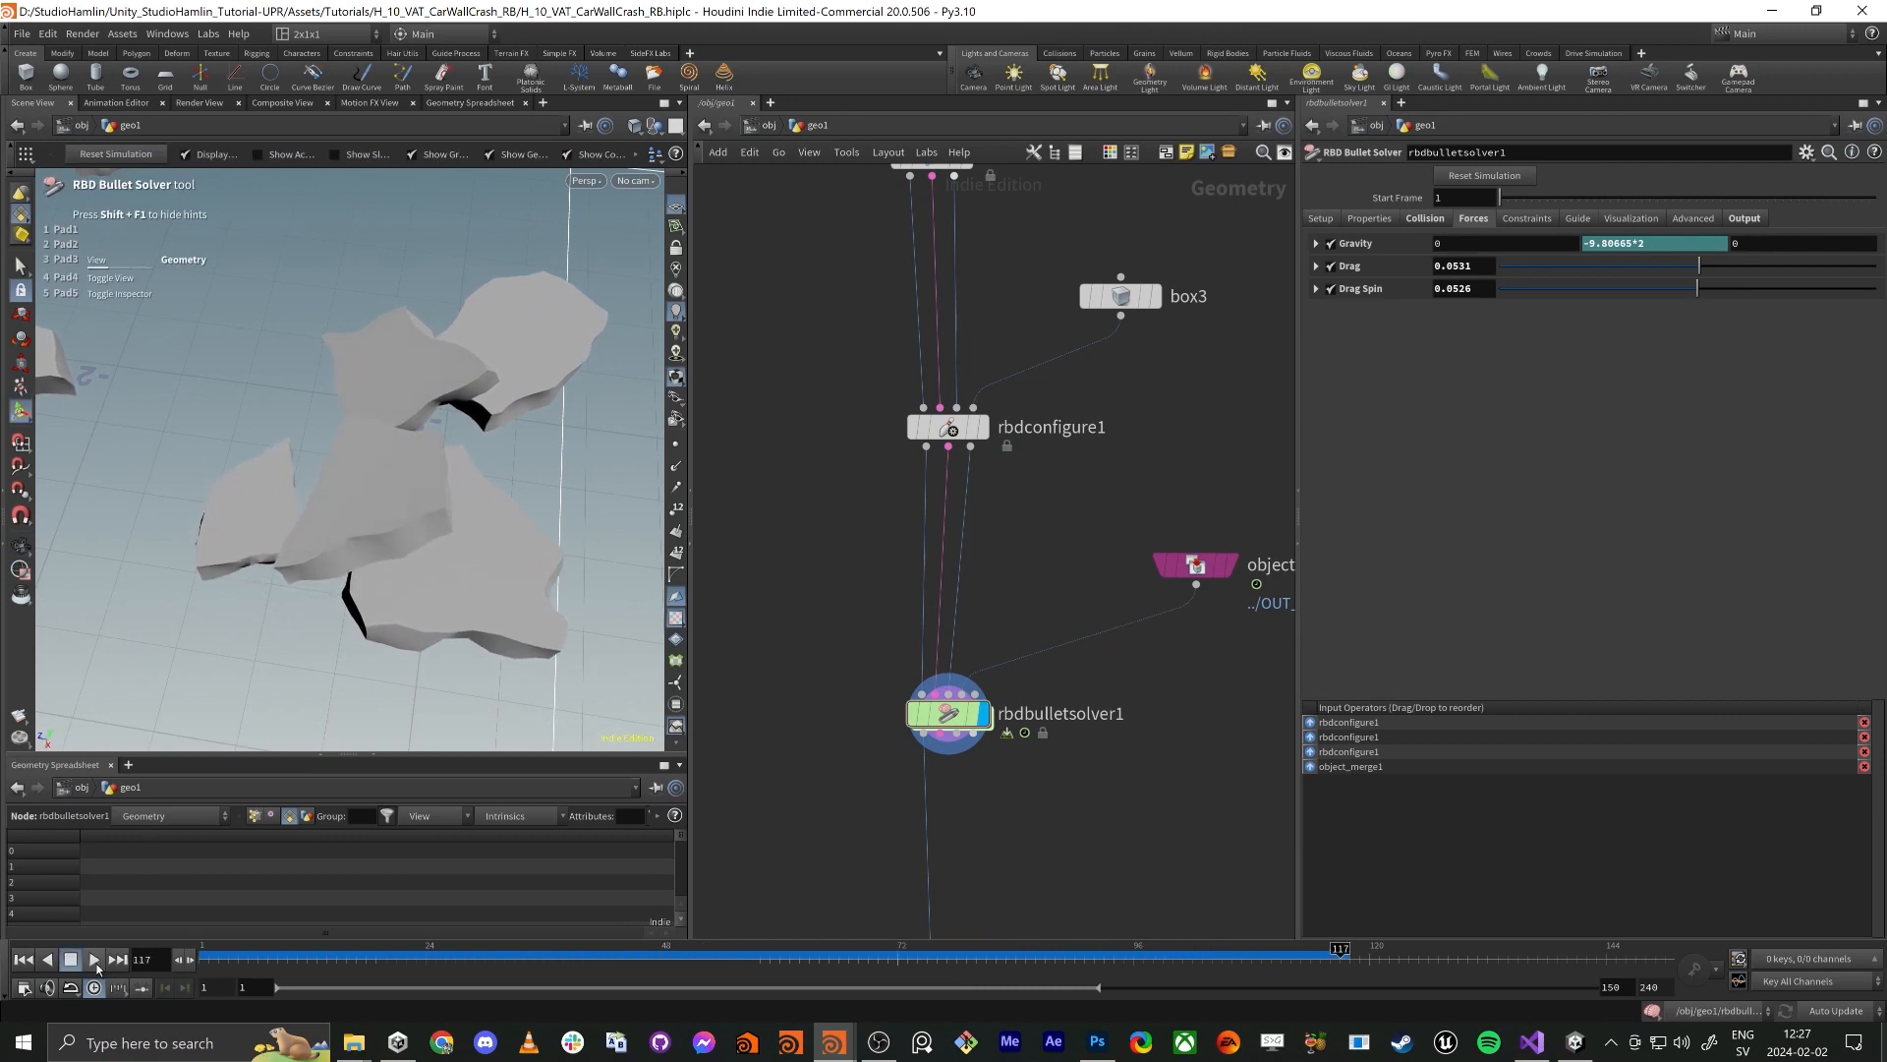
{"action": "left_click_drag", "start_coordinate": [1355, 957], "coordinate": [1025, 960]}
{"action": "left_click", "coordinate": [97, 960]}
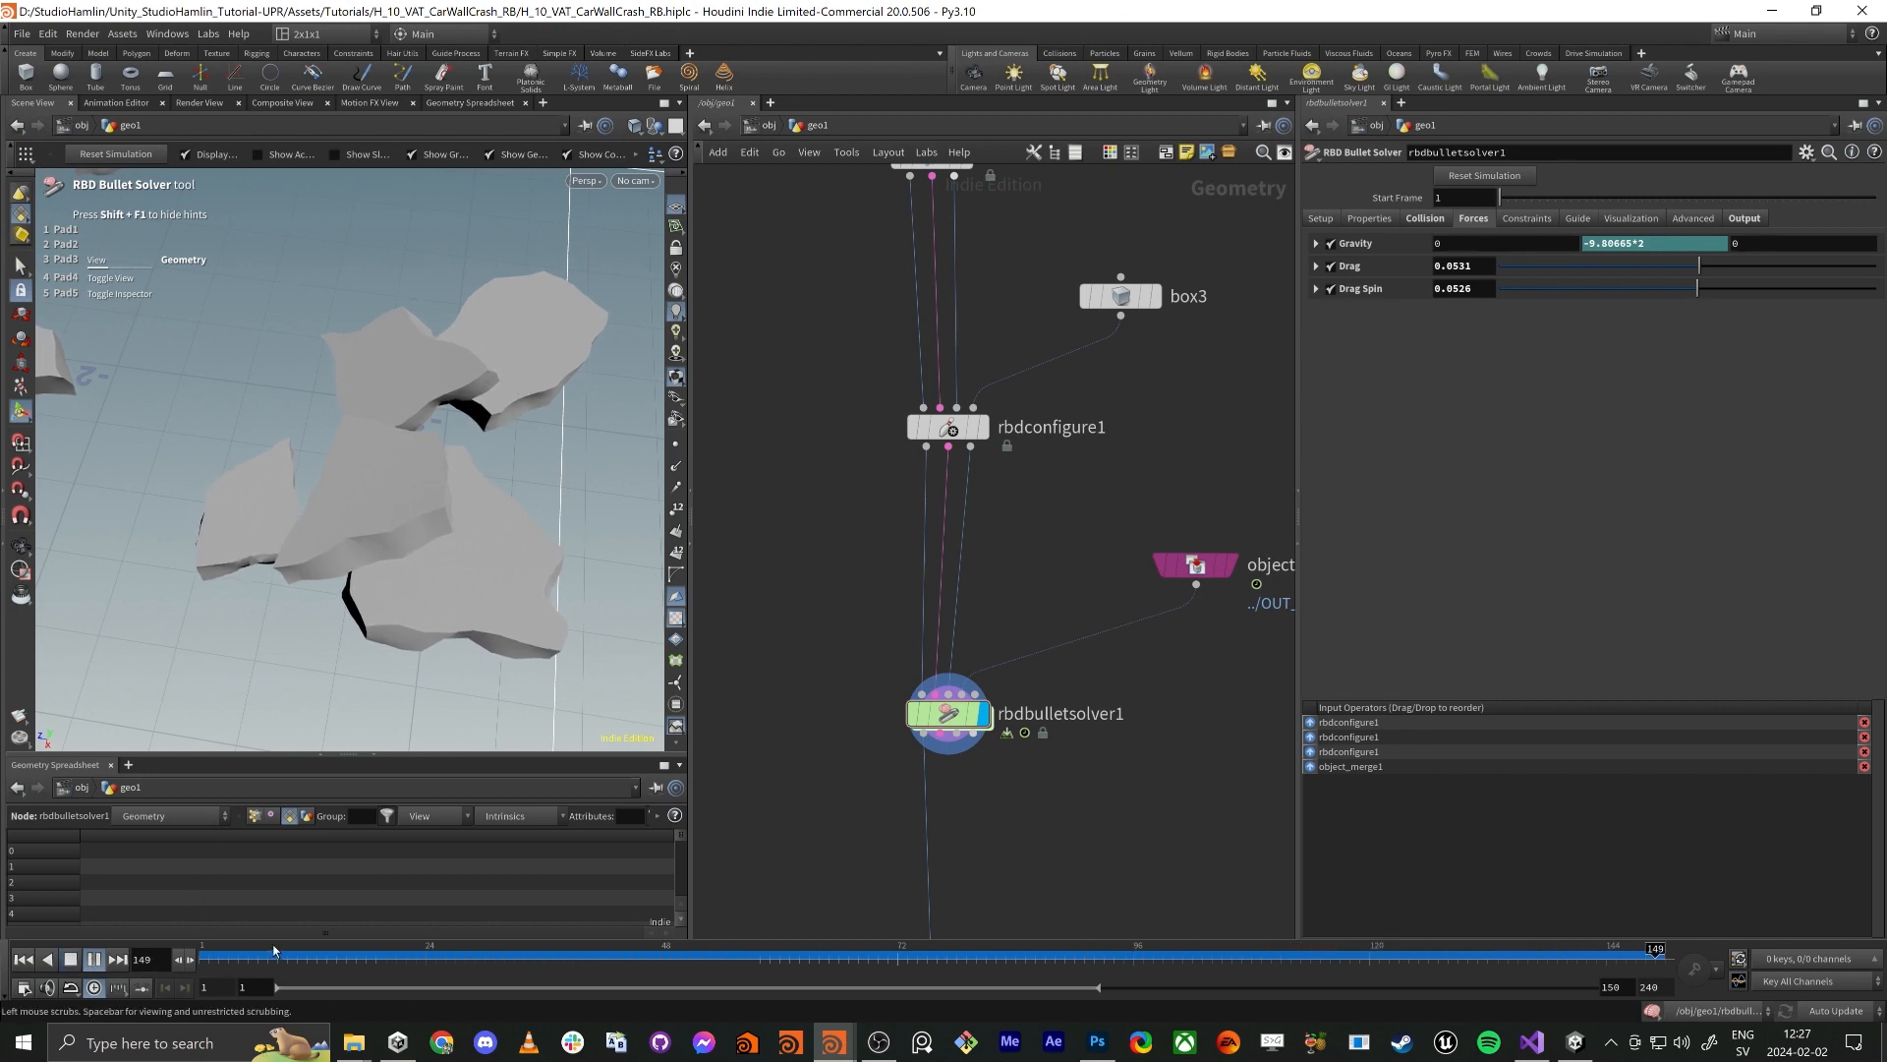
{"action": "left_click_drag", "start_coordinate": [252, 952], "coordinate": [125, 946]}
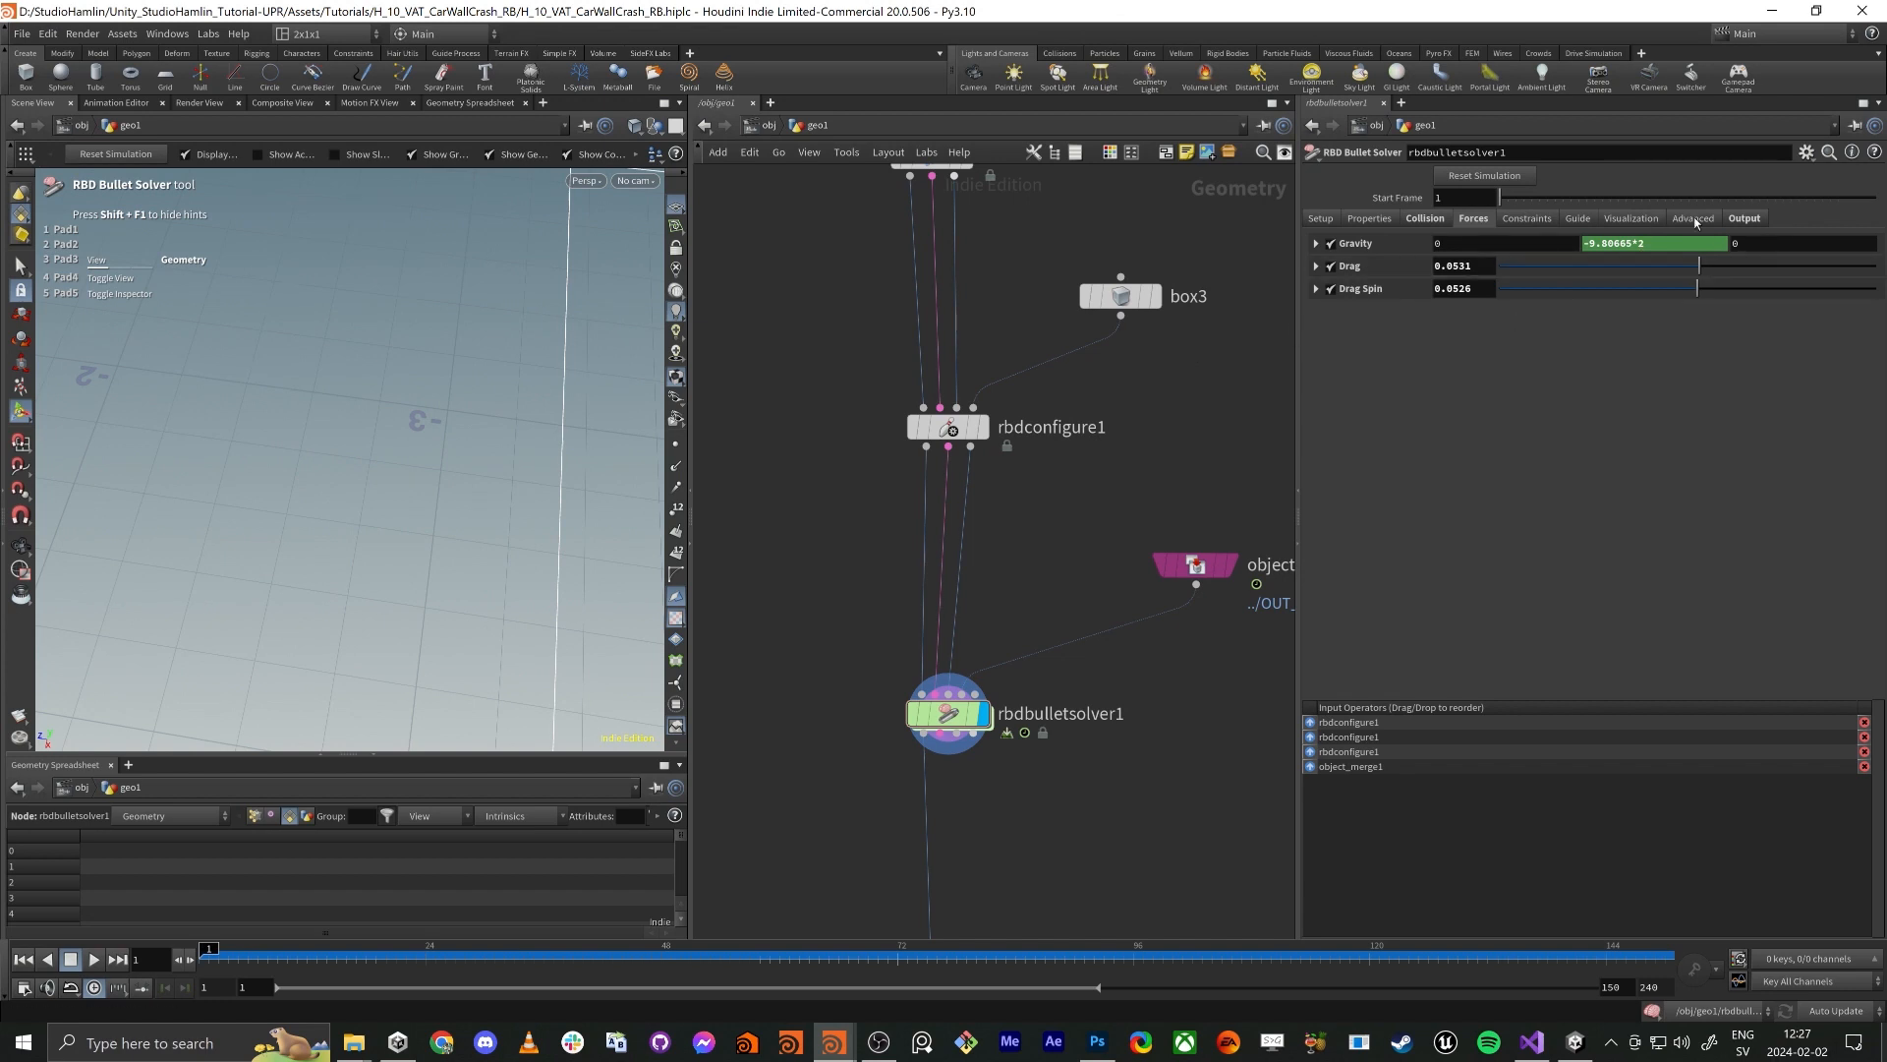
Set the Bullet Solver's advanced Sleeping Time to 0.294 and replay the simulation, checking the resting debris from several angles
{"action": "left_click", "coordinate": [1693, 219]}
{"action": "left_click", "coordinate": [1354, 243]}
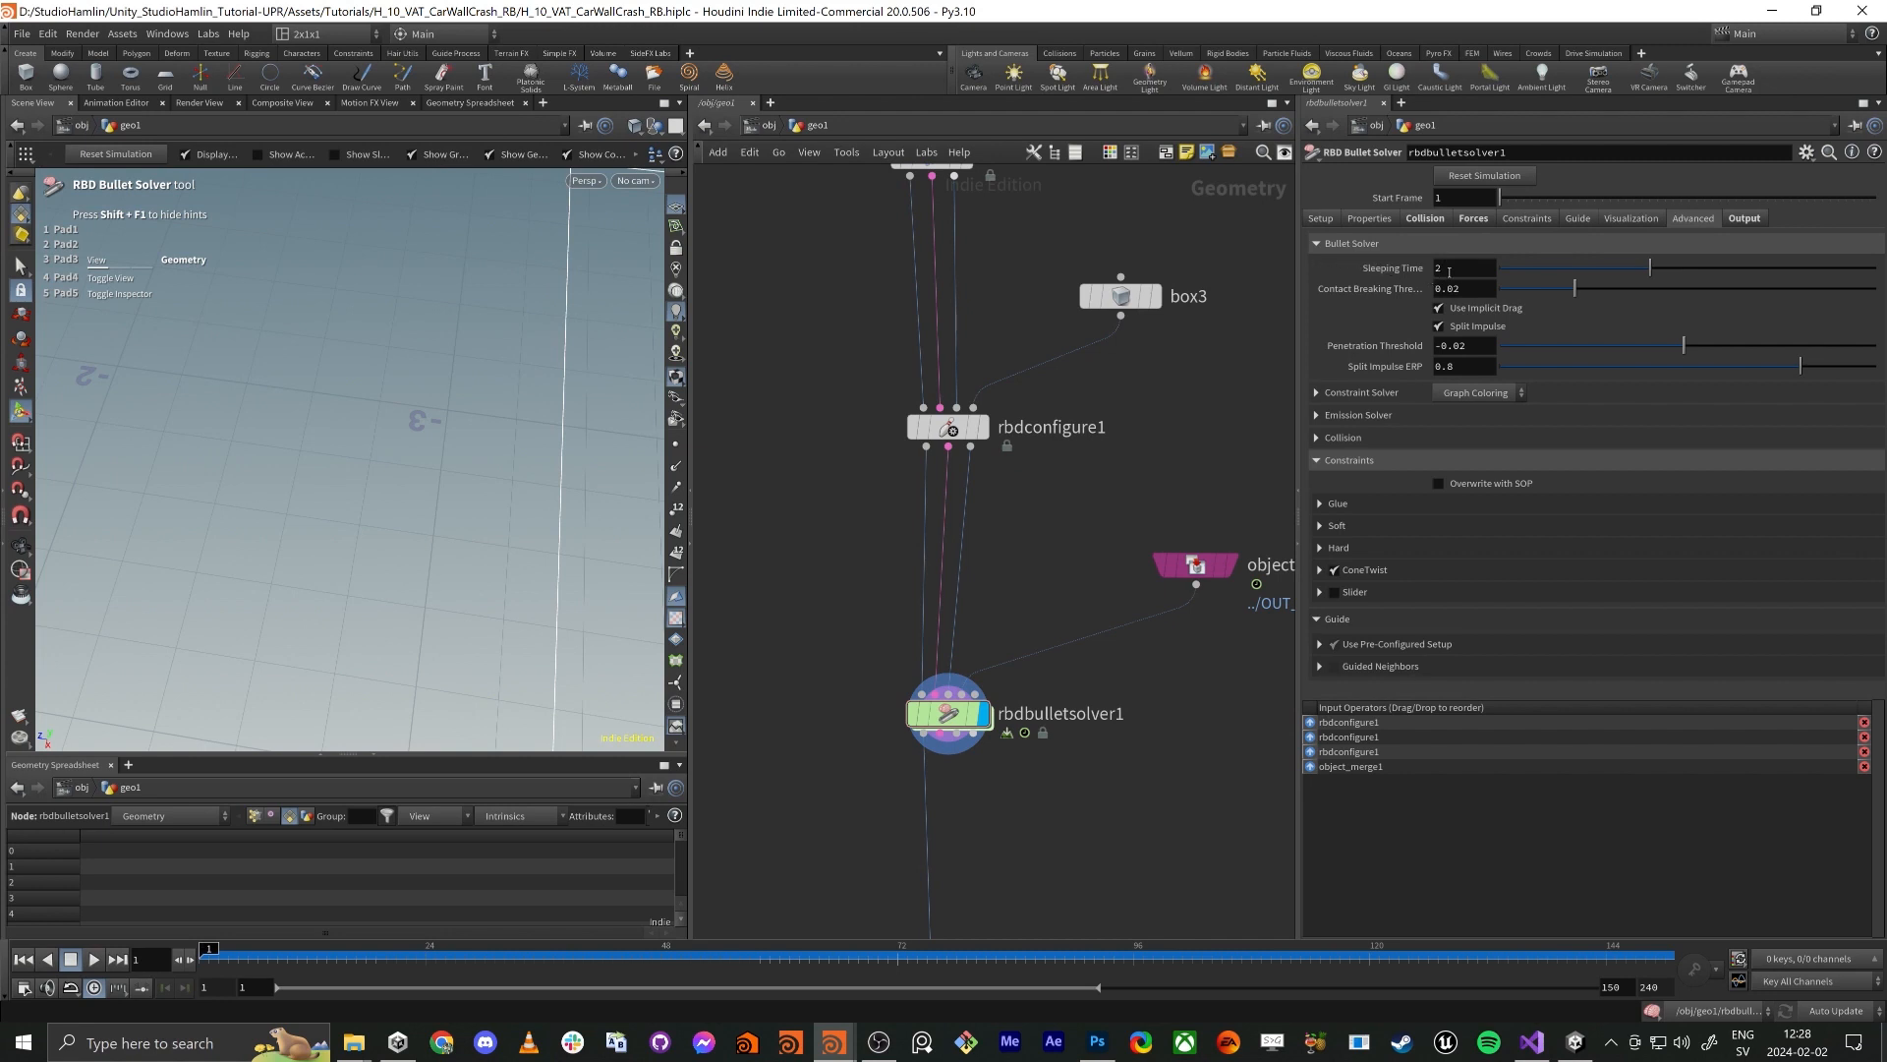
{"action": "left_click", "coordinate": [1509, 271]}
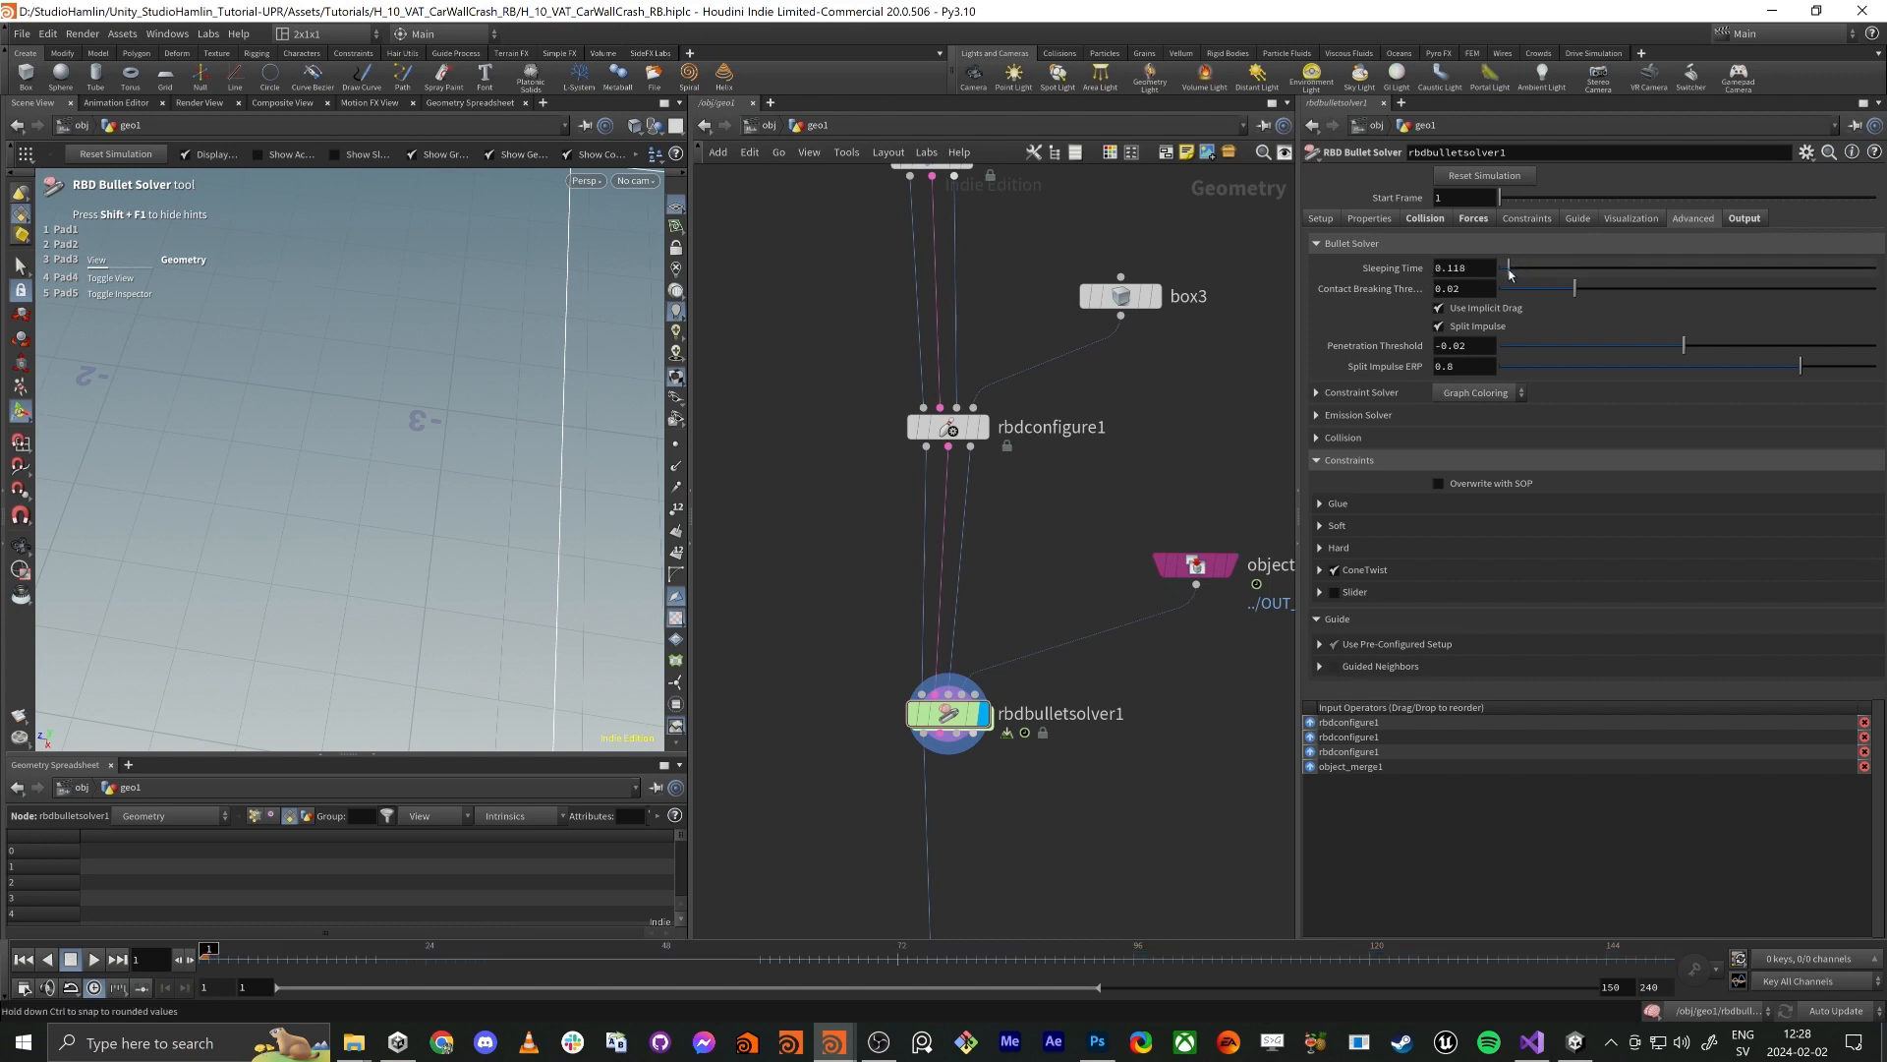
{"action": "left_click_drag", "start_coordinate": [1526, 275], "coordinate": [1522, 273]}
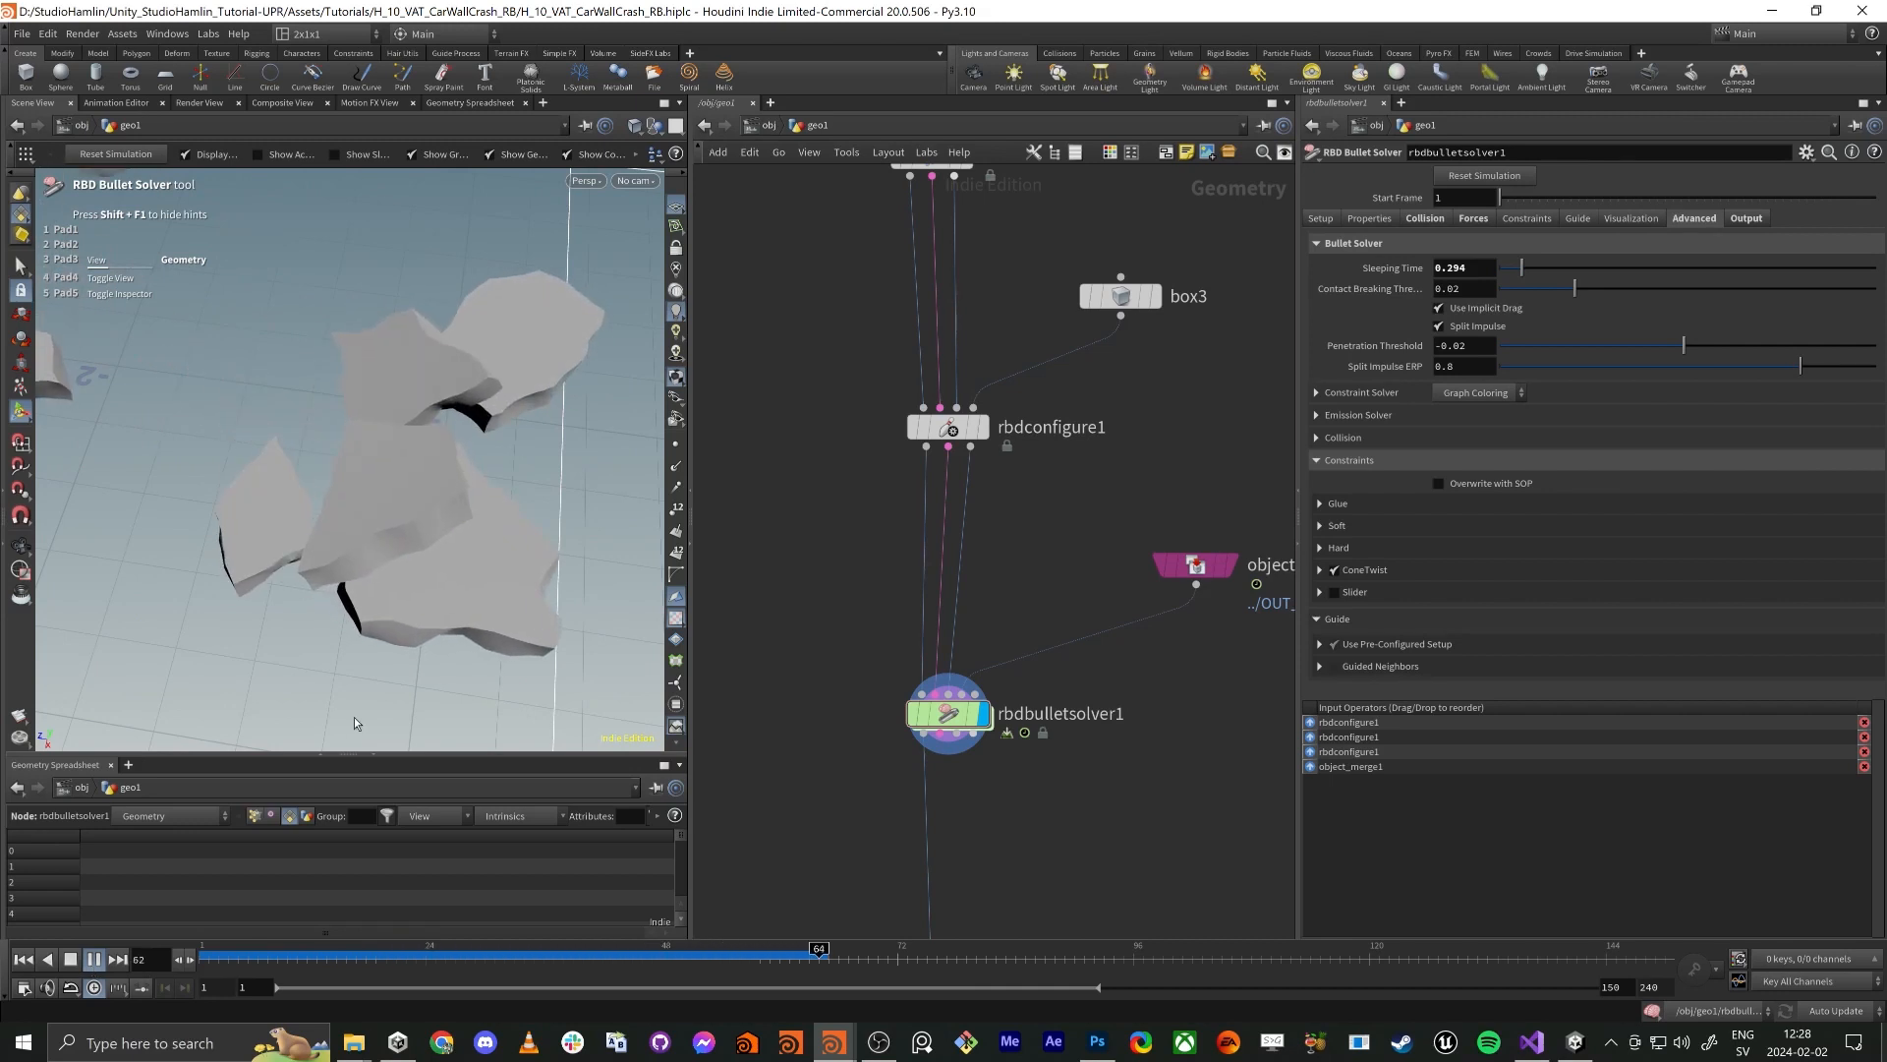
{"action": "scroll", "coordinate": [381, 687], "scroll_direction": "down", "scroll_amount": 6}
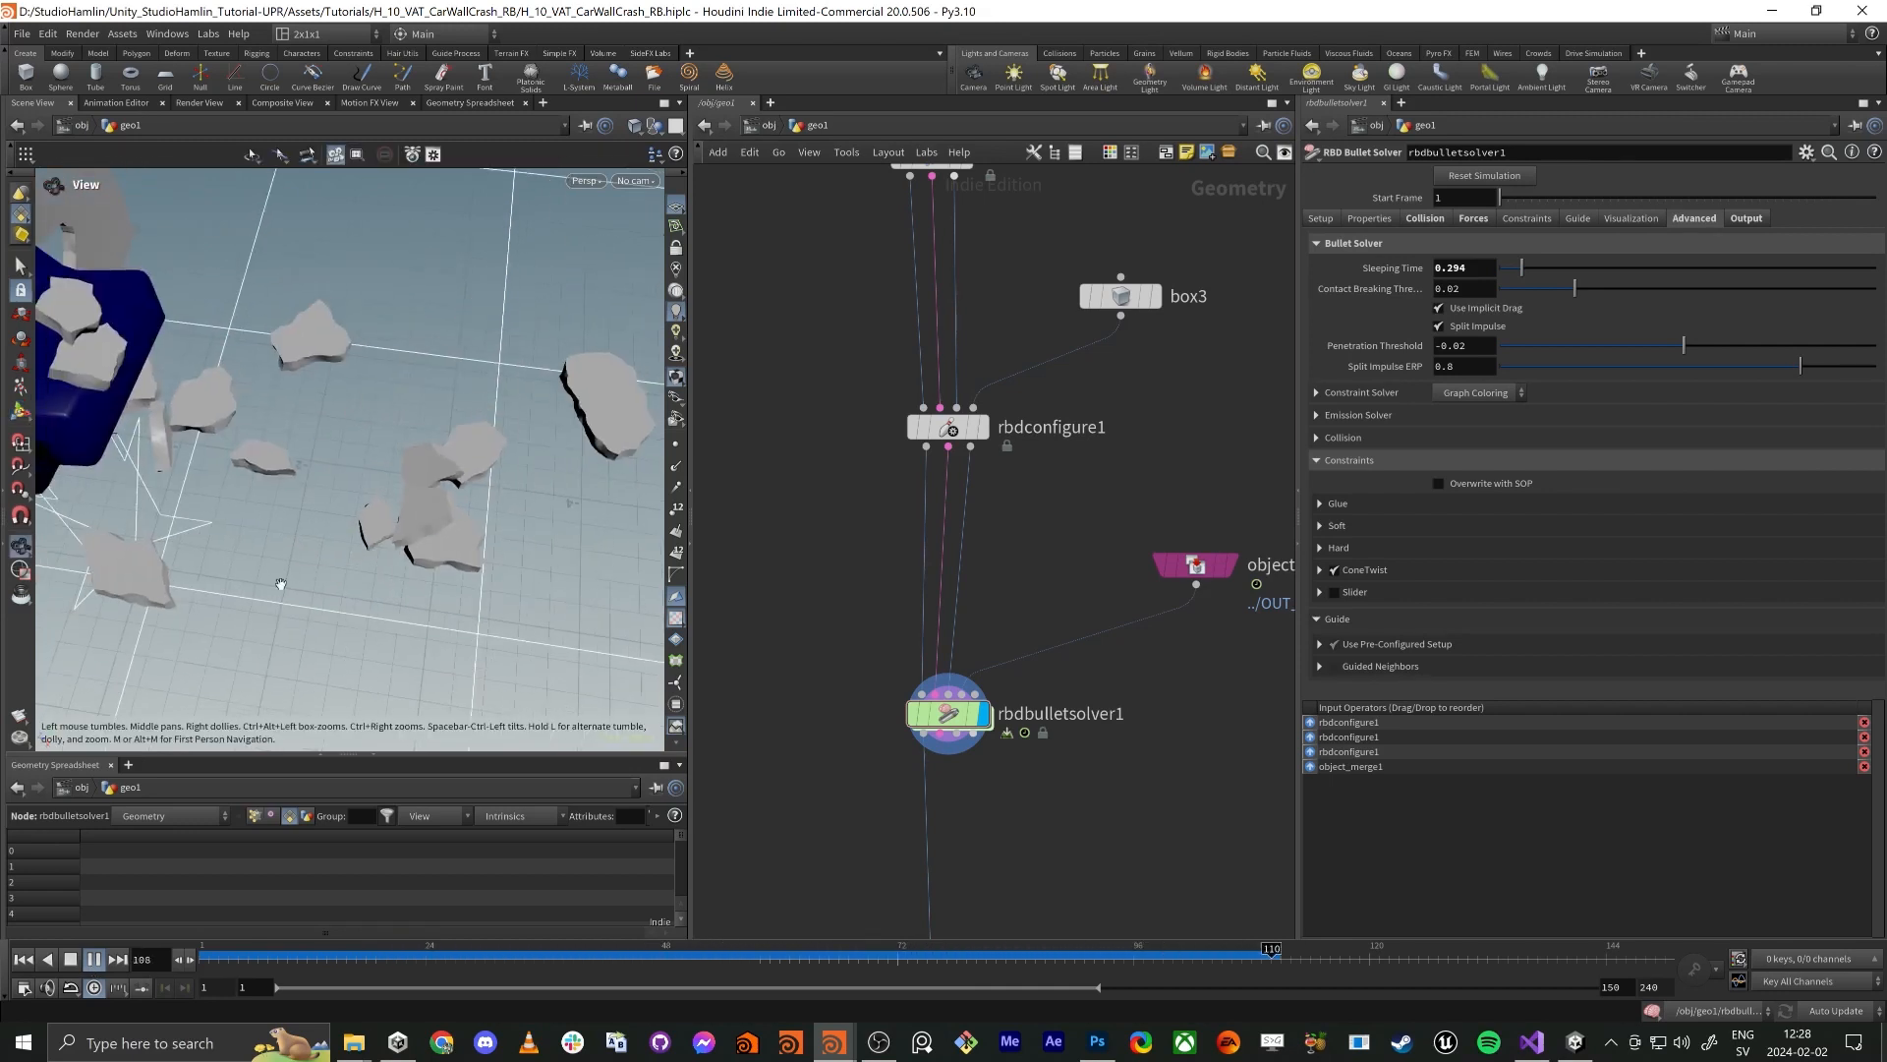
{"action": "left_click_drag", "start_coordinate": [382, 687], "coordinate": [246, 508], "text": "alt"}
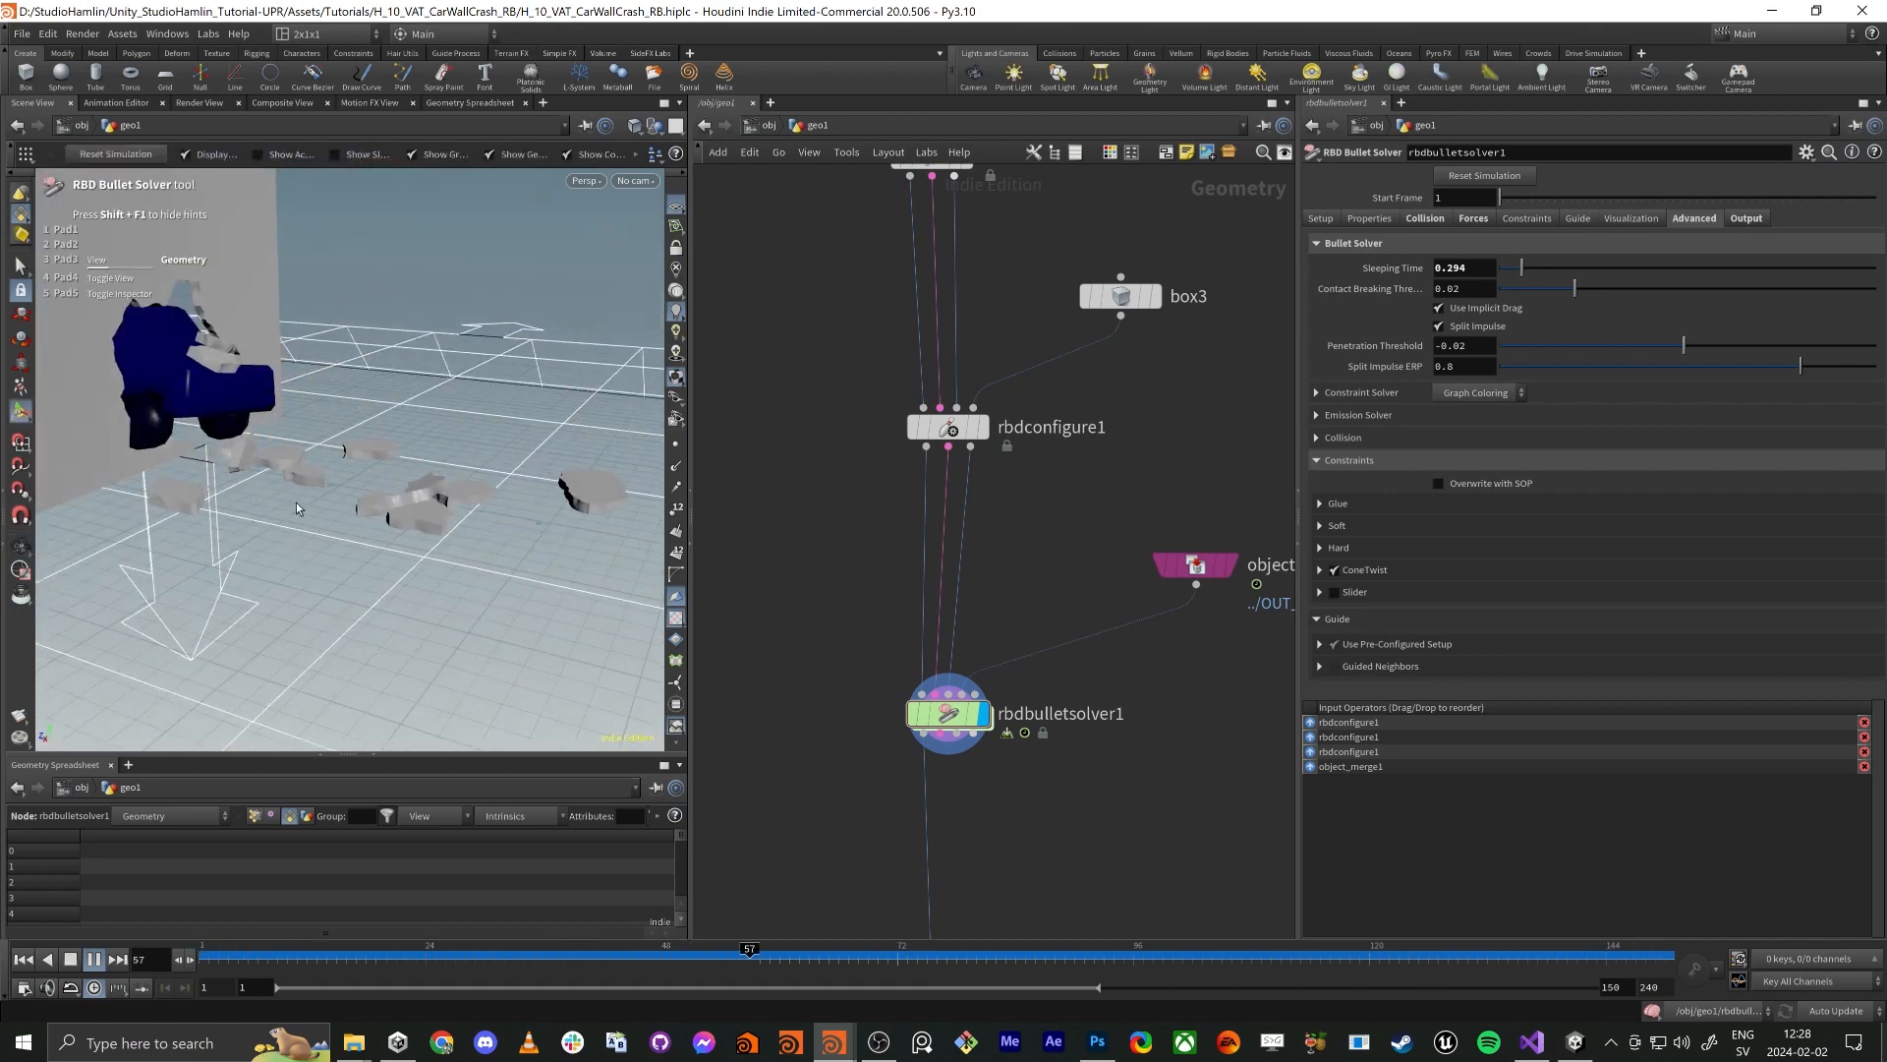
Check the debris at frame 52 and set rbdbulletsolver1's advanced Sleeping Time to 0.5
{"action": "left_click", "coordinate": [244, 955]}
{"action": "left_click_drag", "start_coordinate": [251, 960], "coordinate": [699, 981]}
{"action": "left_click_drag", "start_coordinate": [430, 590], "coordinate": [346, 425], "text": "alt"}
{"action": "key", "text": "Return"}
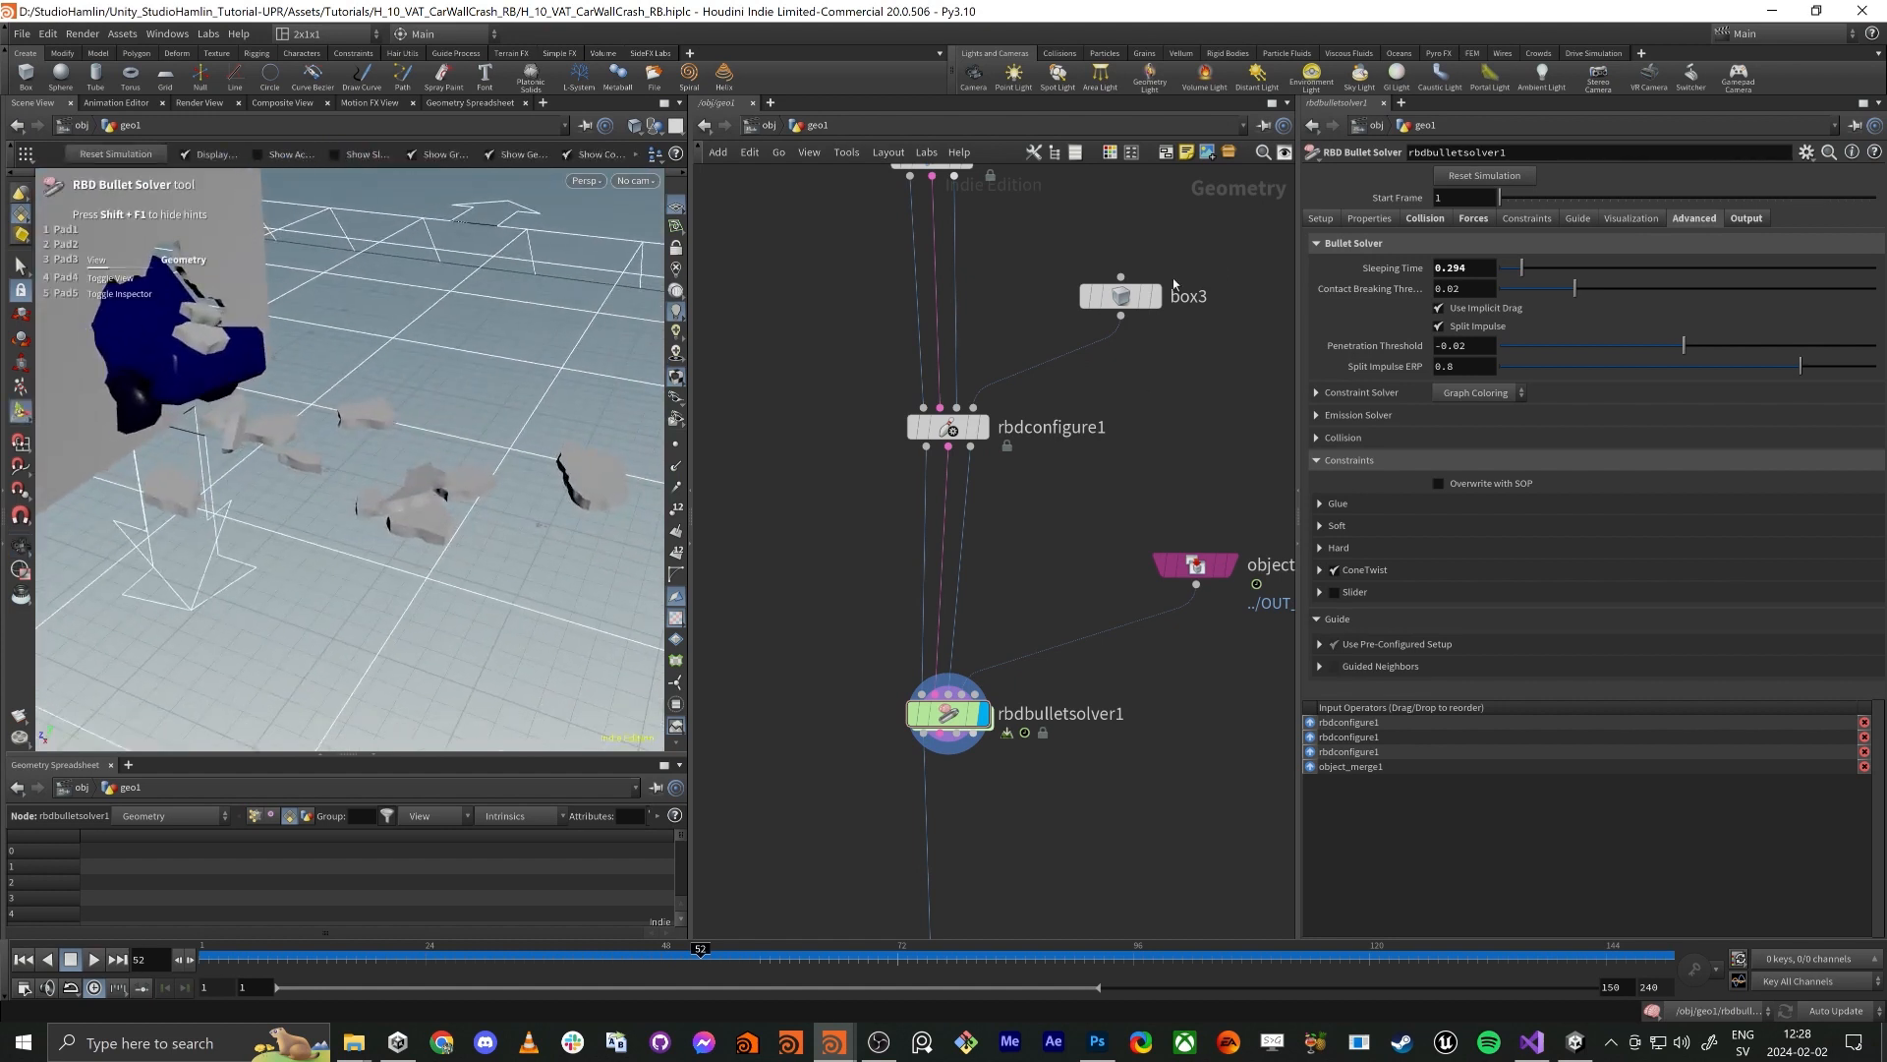
{"action": "left_click_drag", "start_coordinate": [1551, 268], "coordinate": [1601, 275]}
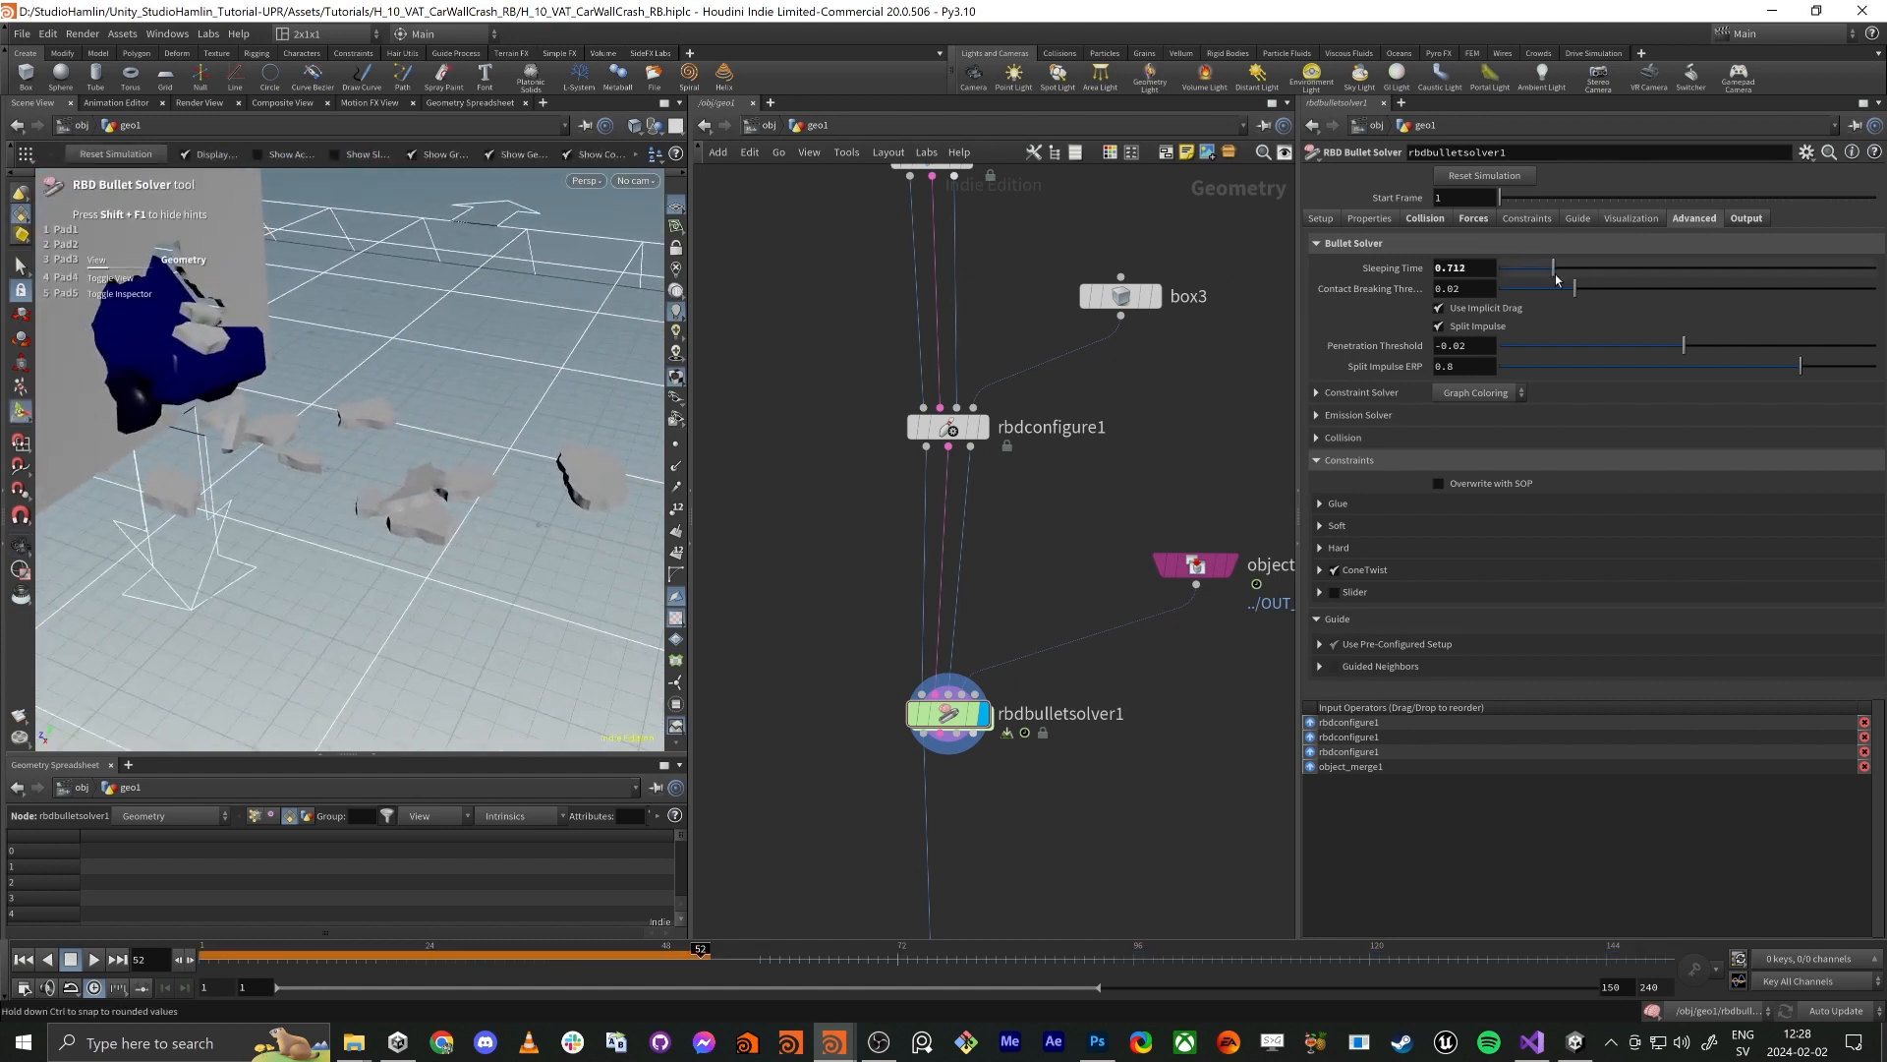
{"action": "left_click_drag", "start_coordinate": [1453, 268], "coordinate": [1591, 287]}
Set the Bullet Substeps of rbdbulletsolver1 to 40
{"action": "left_click", "coordinate": [1320, 218]}
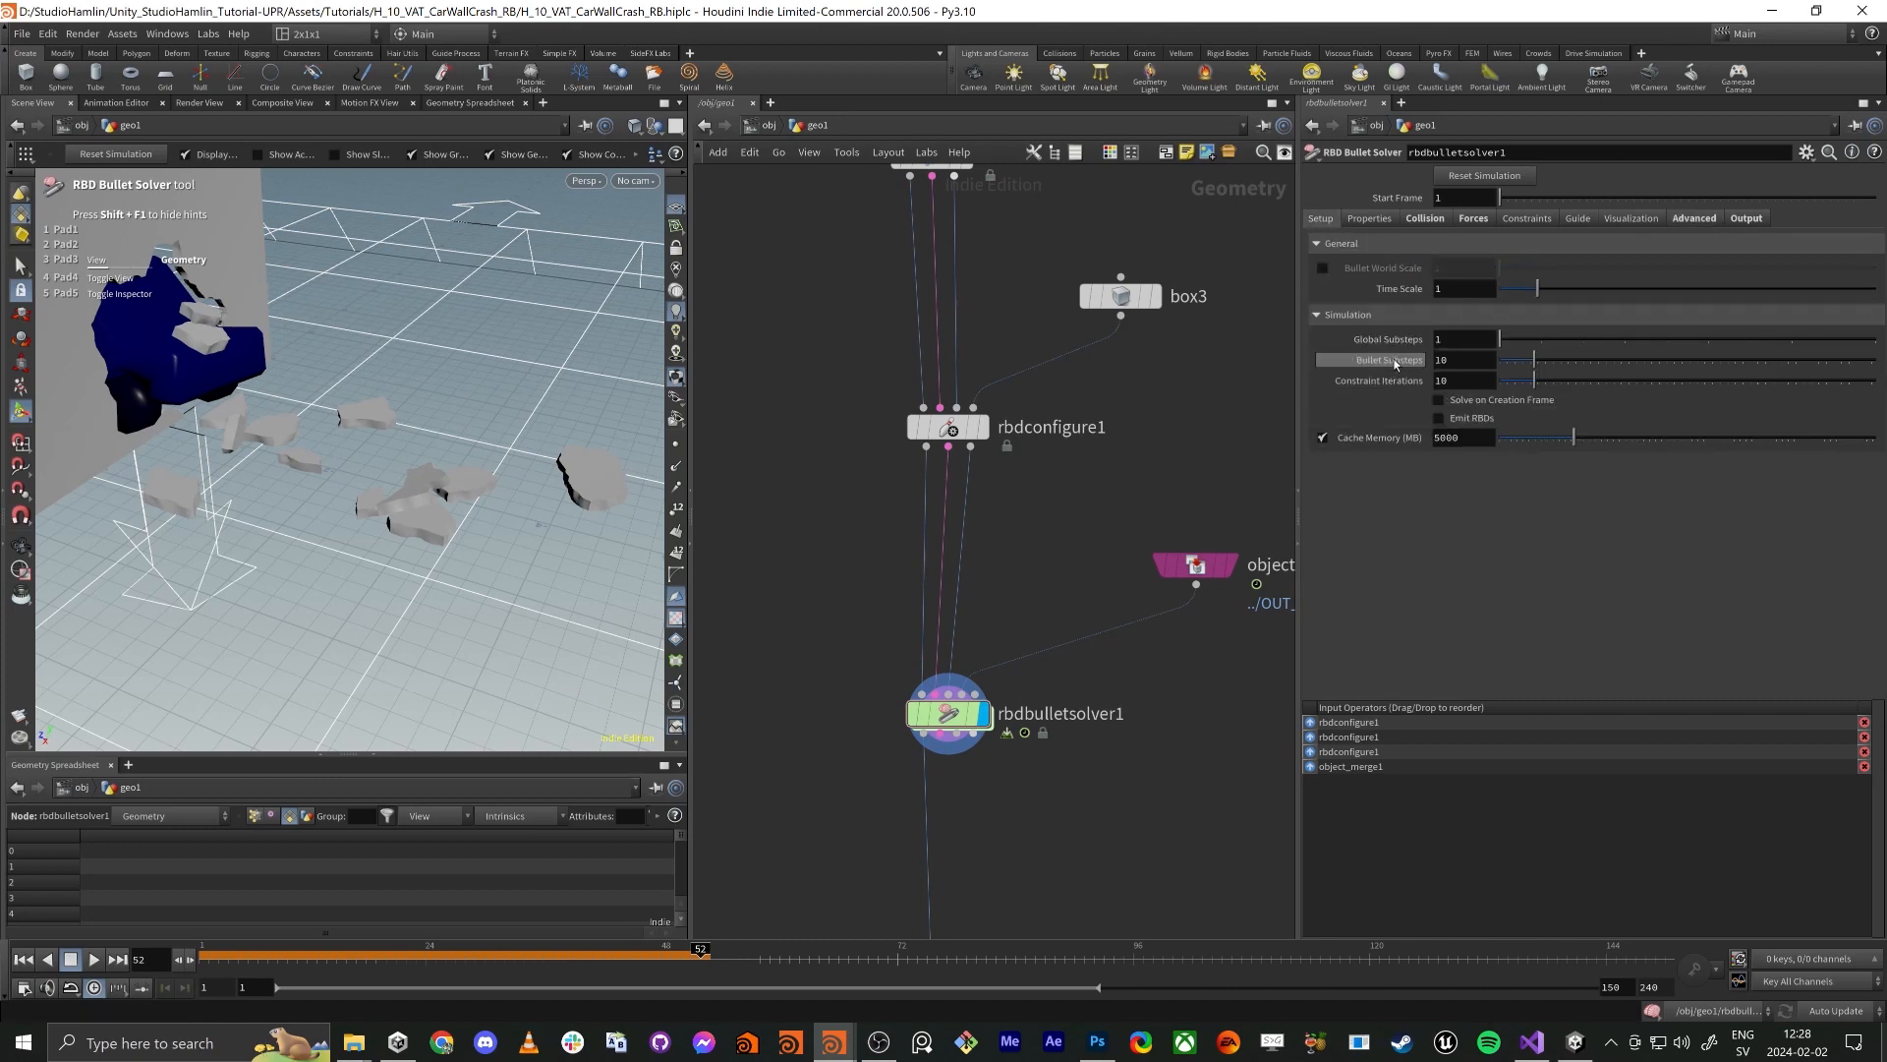
{"action": "double_click", "coordinate": [1465, 360]}
{"action": "type", "text": "40"}
{"action": "key", "text": "Return"}
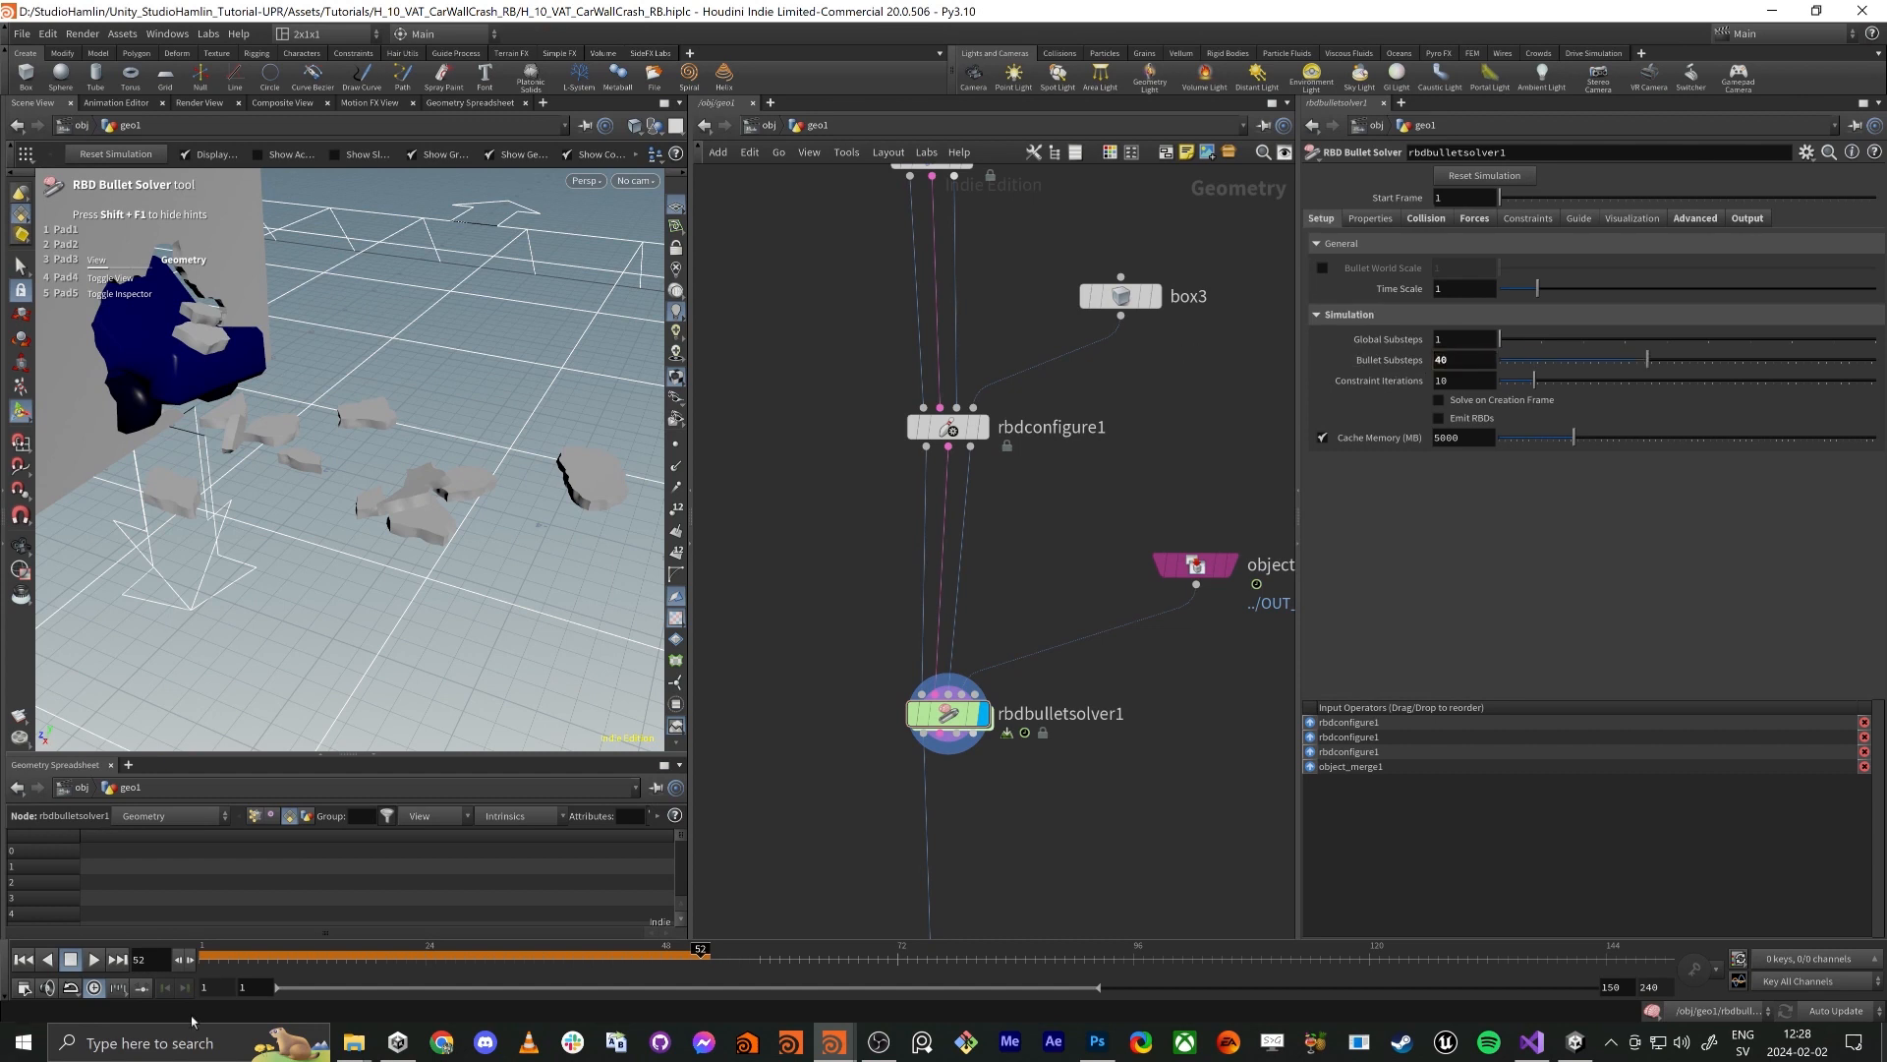
Inspect the debris close up at frame 42 for overlapping pieces, replay the crash, and return to the first frame
{"action": "left_click", "coordinate": [205, 960]}
{"action": "left_click_drag", "start_coordinate": [341, 551], "coordinate": [458, 653], "text": "alt"}
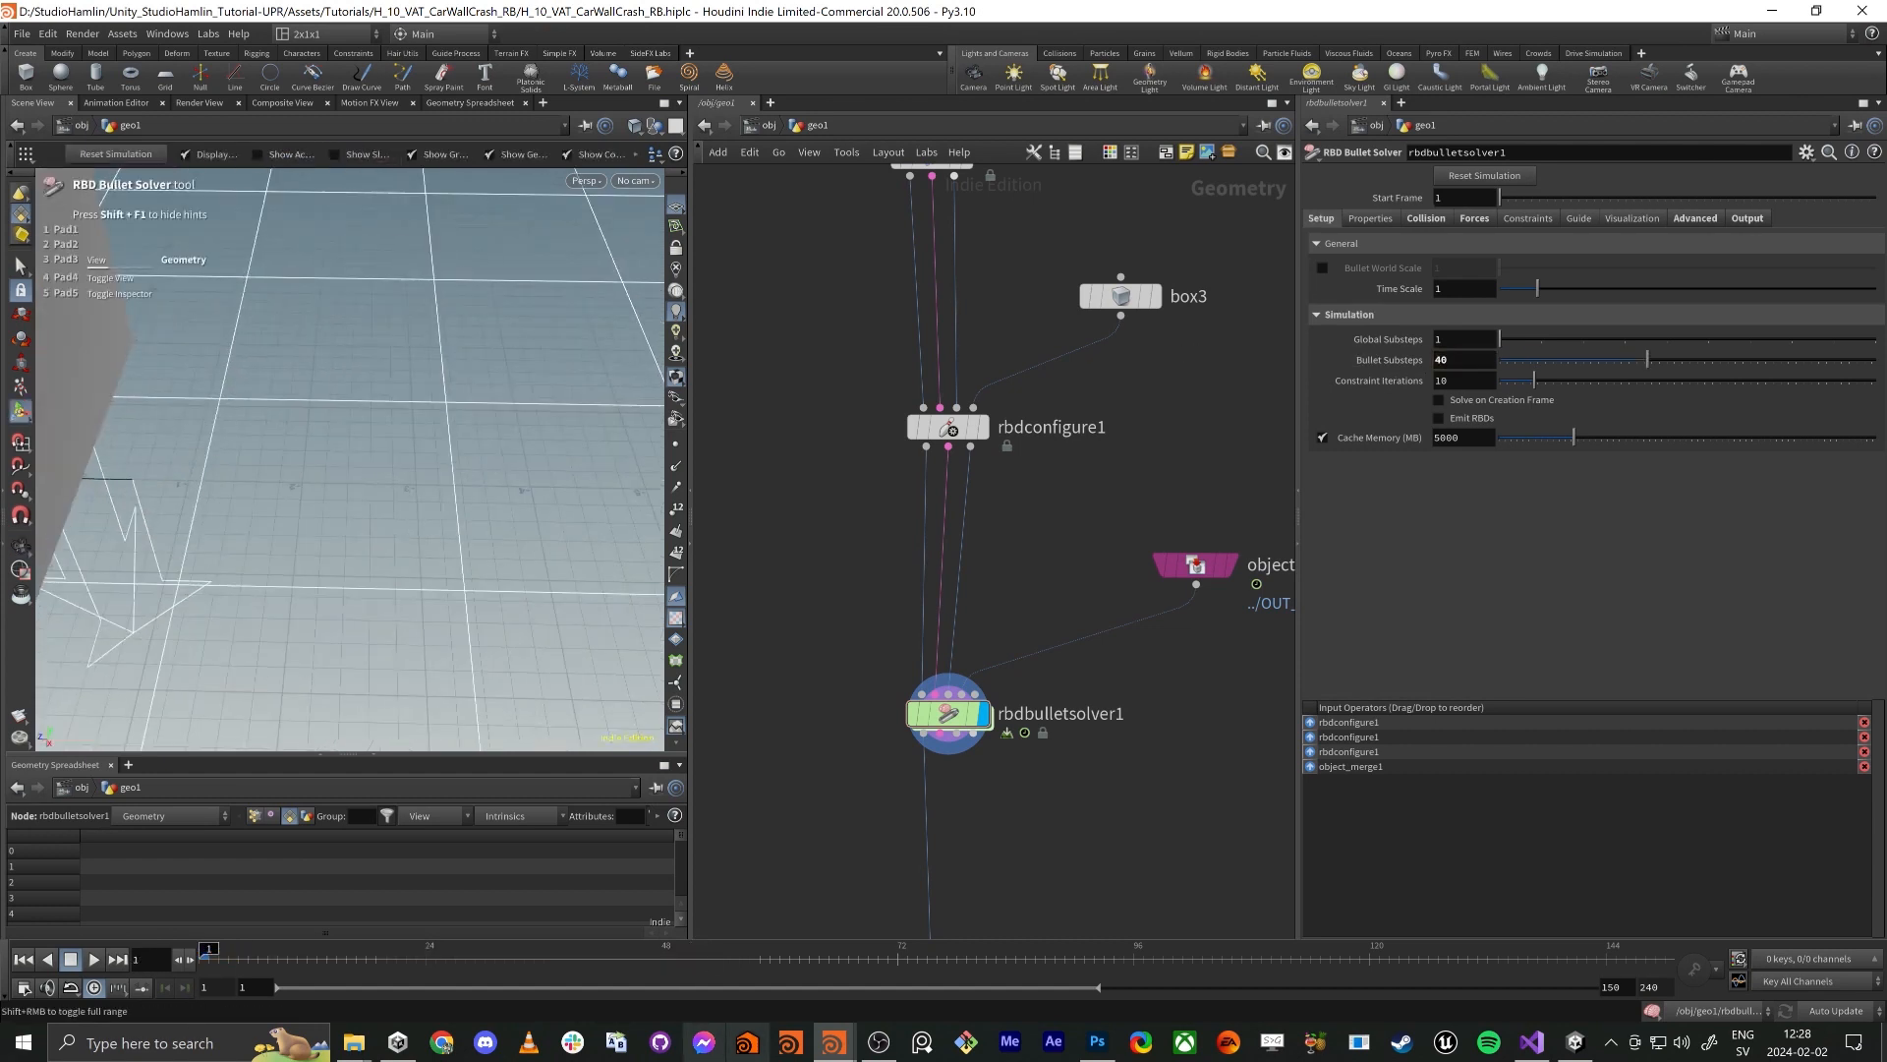
{"action": "left_click", "coordinate": [600, 959]}
{"action": "right_click_drag", "start_coordinate": [456, 532], "coordinate": [426, 465], "text": "alt"}
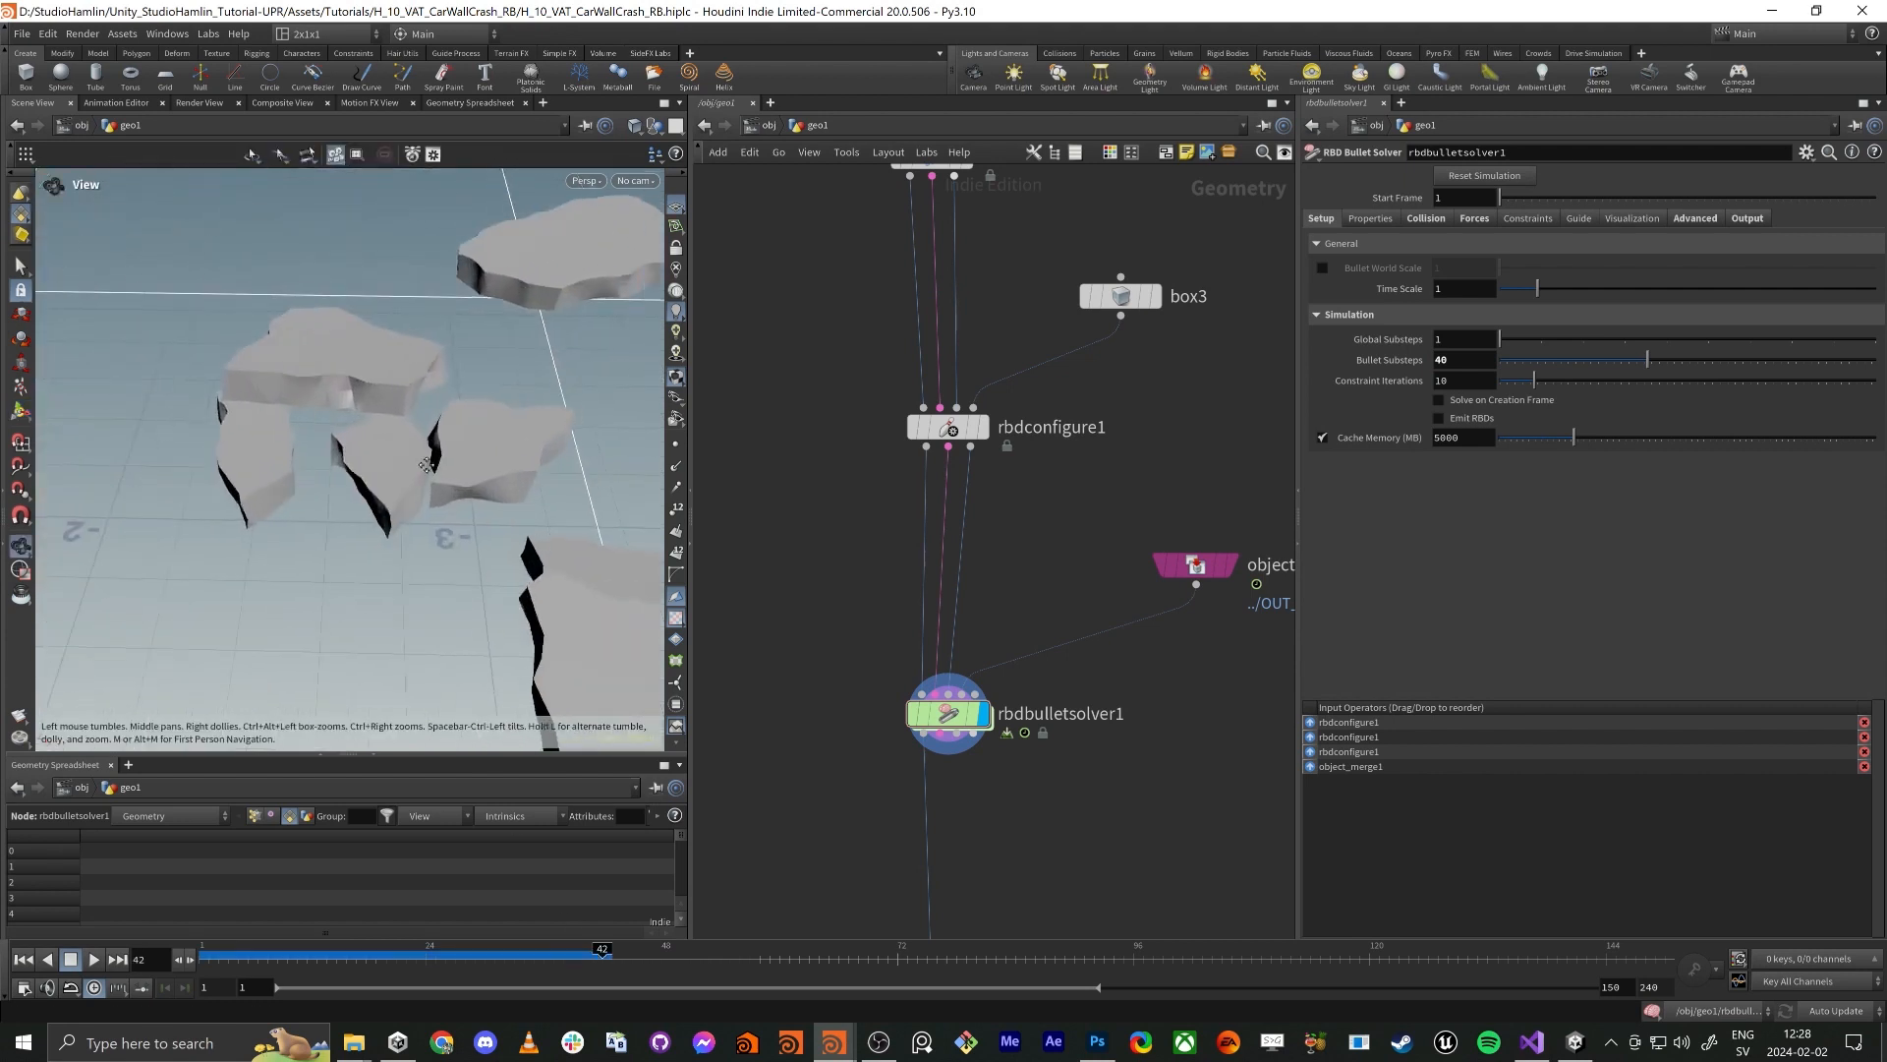
{"action": "left_click_drag", "start_coordinate": [427, 465], "coordinate": [246, 427], "text": "alt"}
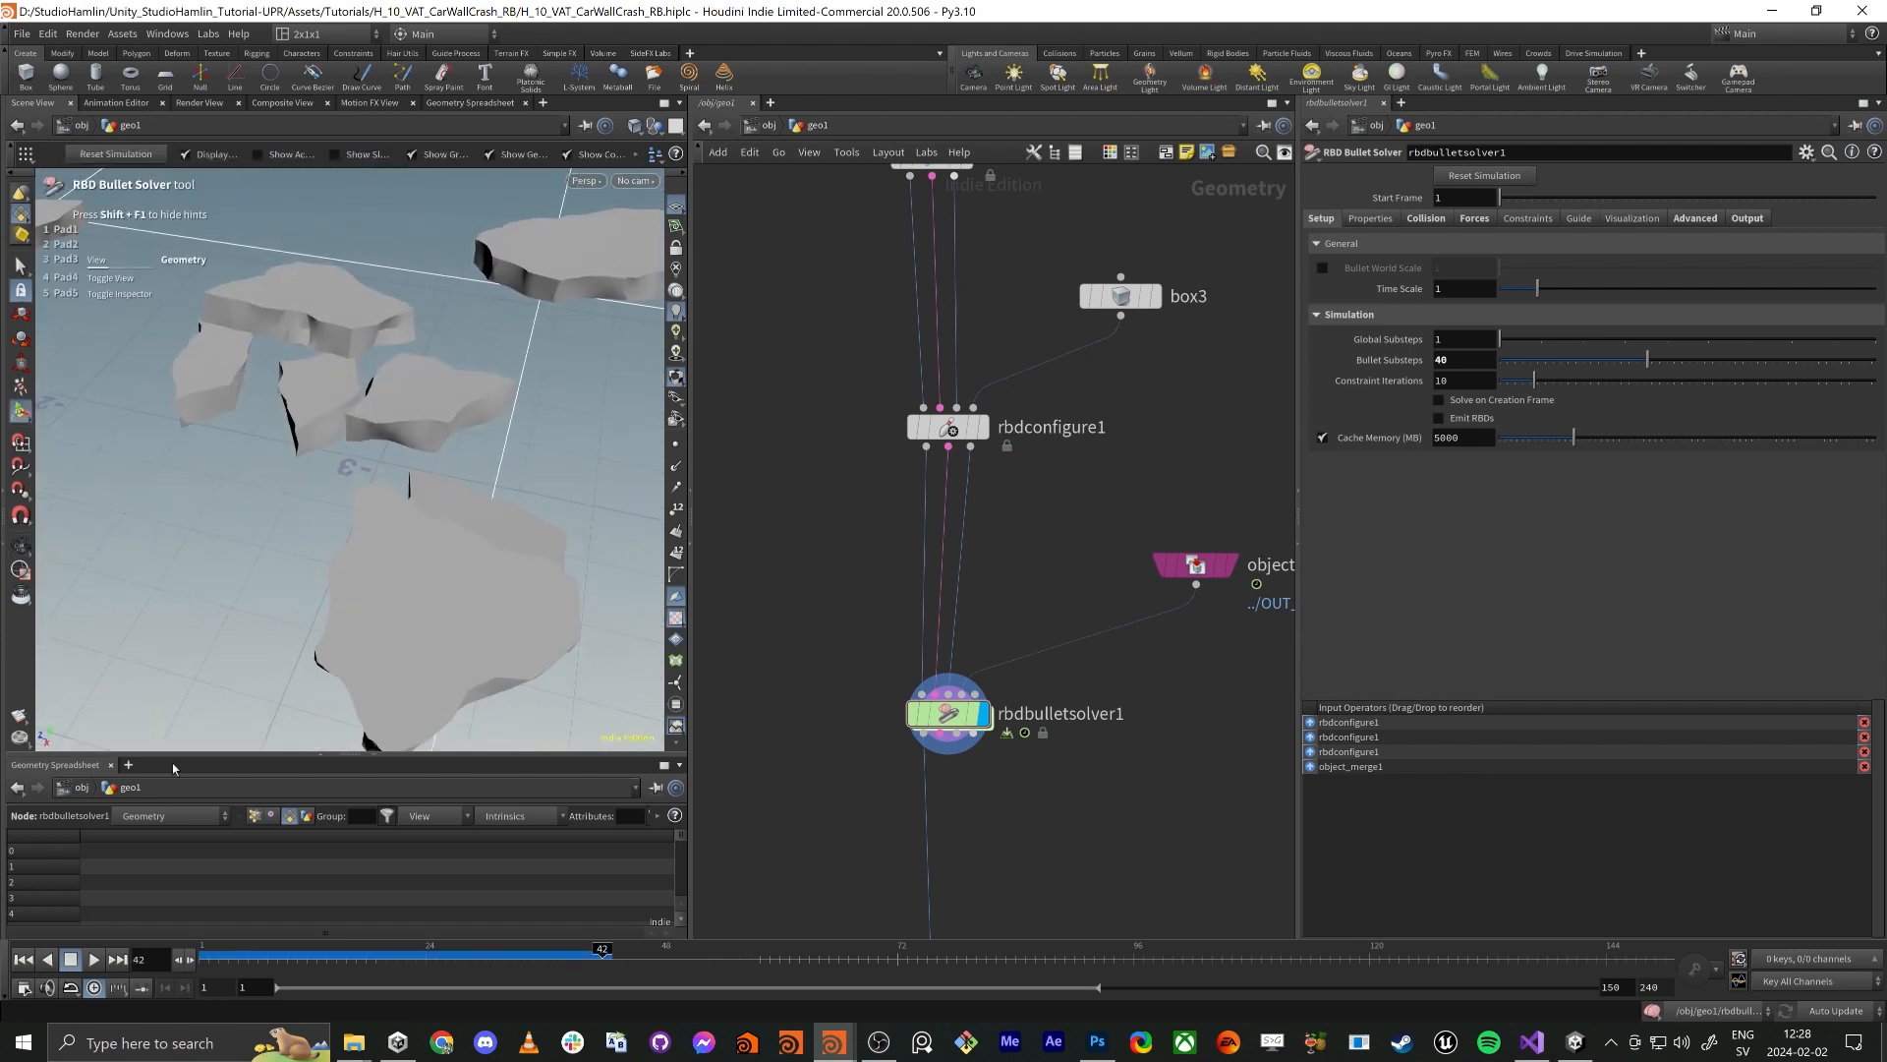
{"action": "left_click", "coordinate": [206, 959]}
{"action": "left_click", "coordinate": [95, 961]}
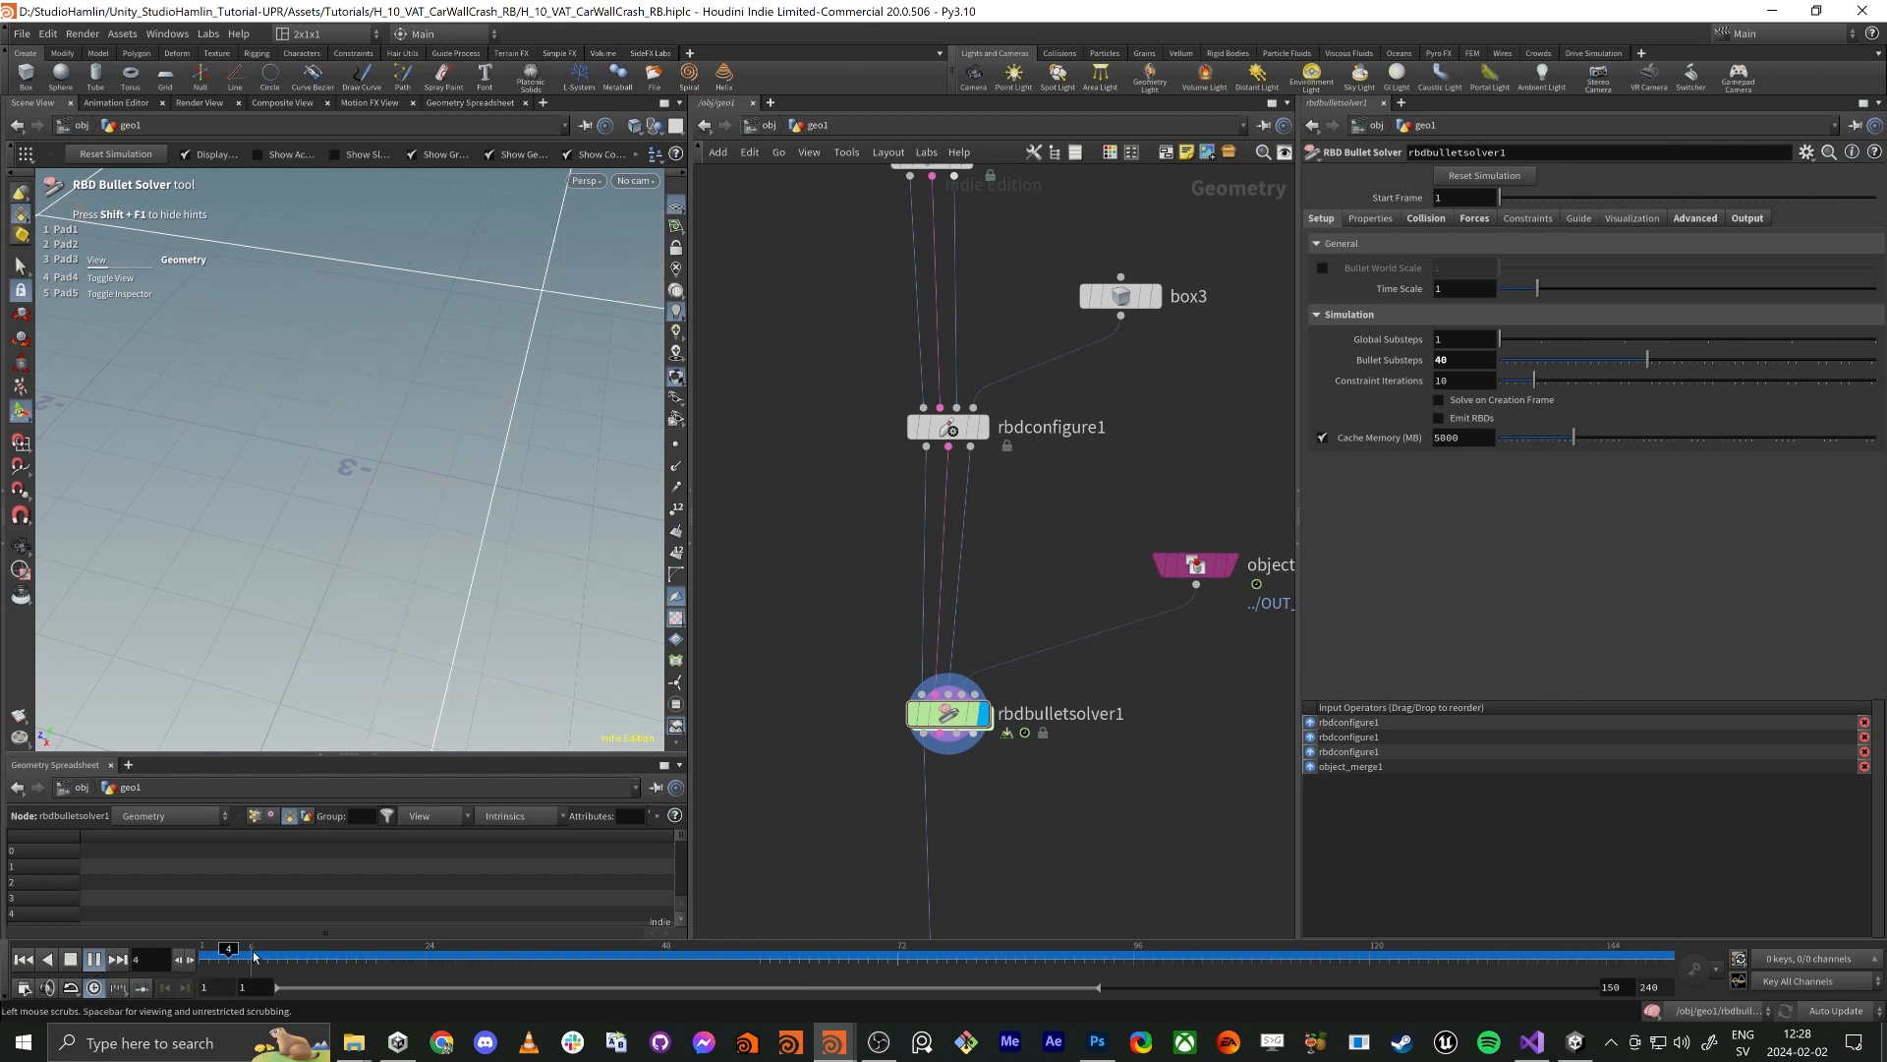
{"action": "mouse_move", "coordinate": [210, 957]}
{"action": "left_mouse_down"}
{"action": "mouse_move", "coordinate": [1176, 962]}
{"action": "mouse_move", "coordinate": [563, 957]}
{"action": "mouse_move", "coordinate": [904, 954]}
{"action": "mouse_move", "coordinate": [602, 954]}
{"action": "mouse_move", "coordinate": [836, 927]}
{"action": "mouse_move", "coordinate": [755, 916]}
{"action": "mouse_move", "coordinate": [914, 914]}
{"action": "mouse_move", "coordinate": [205, 946]}
{"action": "left_mouse_up"}
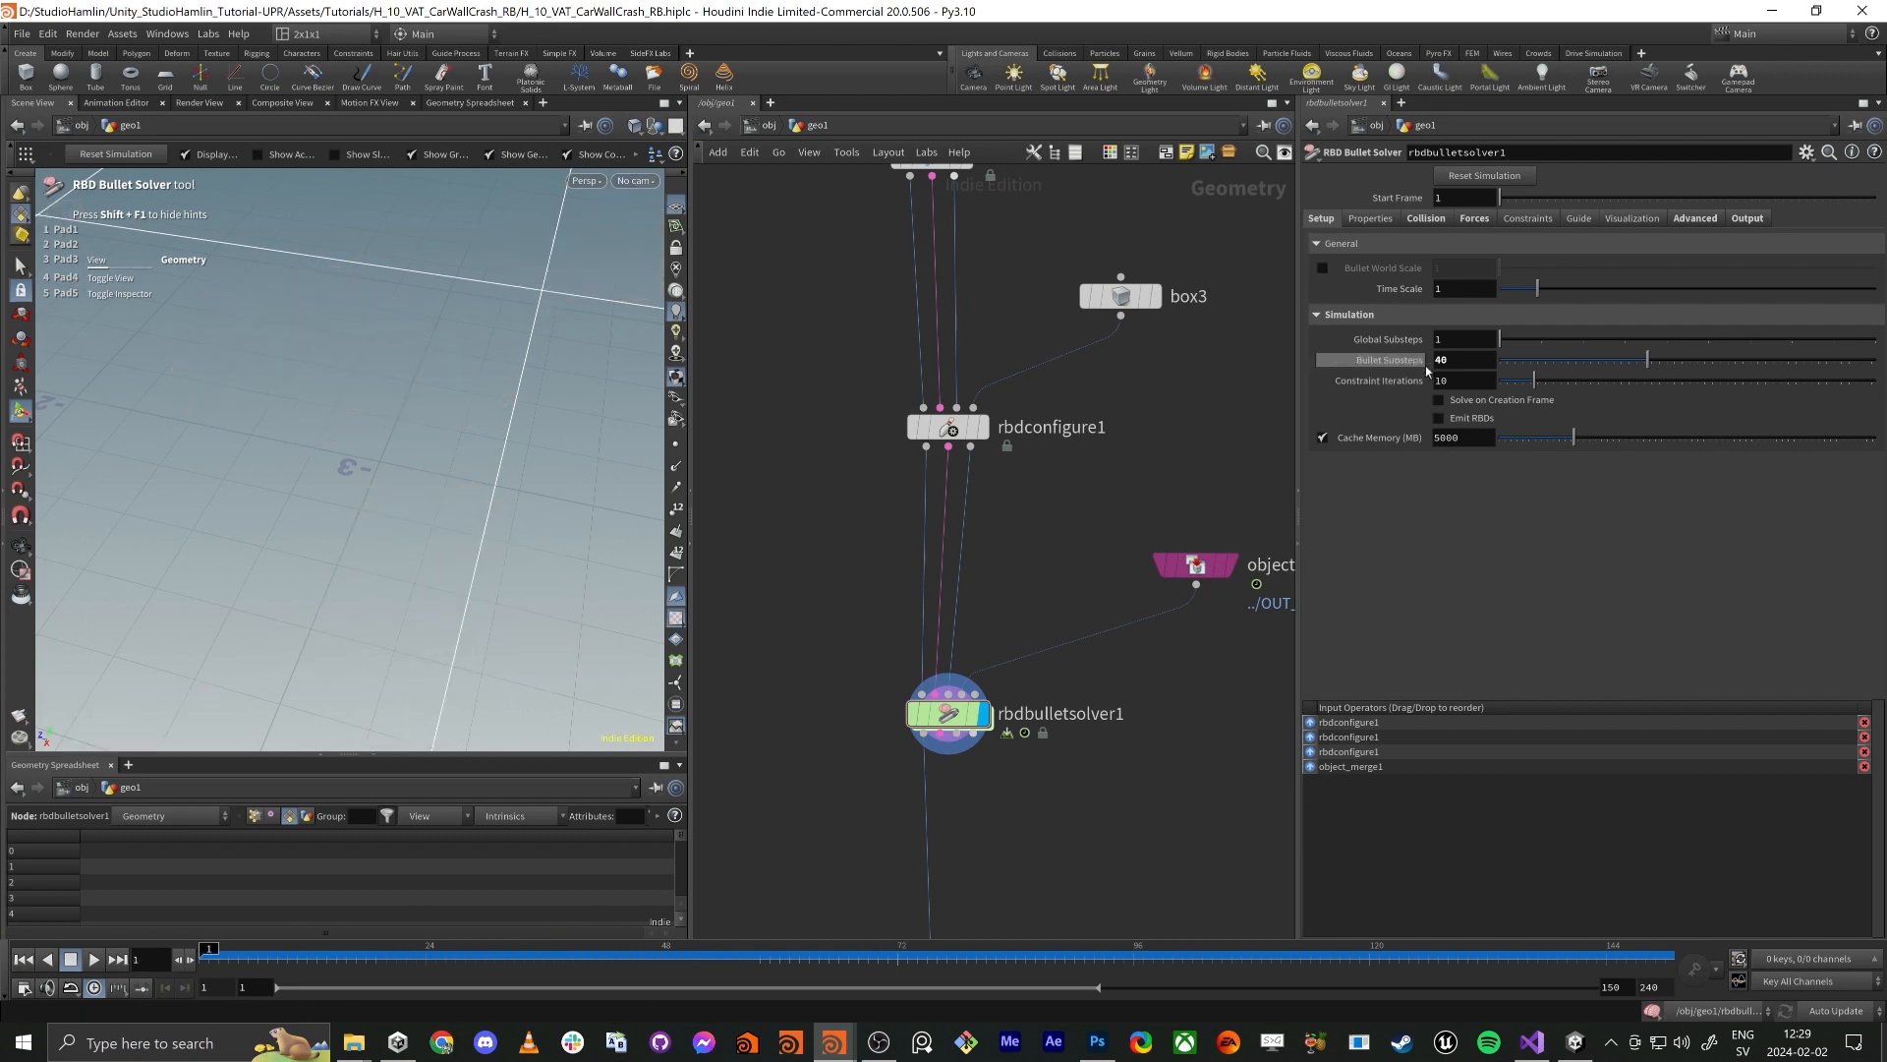
Set the Bullet Substeps to 10 and replay the crash to compare the debris contacts, ending at the first frame
{"action": "type", "text": "10"}
{"action": "key", "text": "Return"}
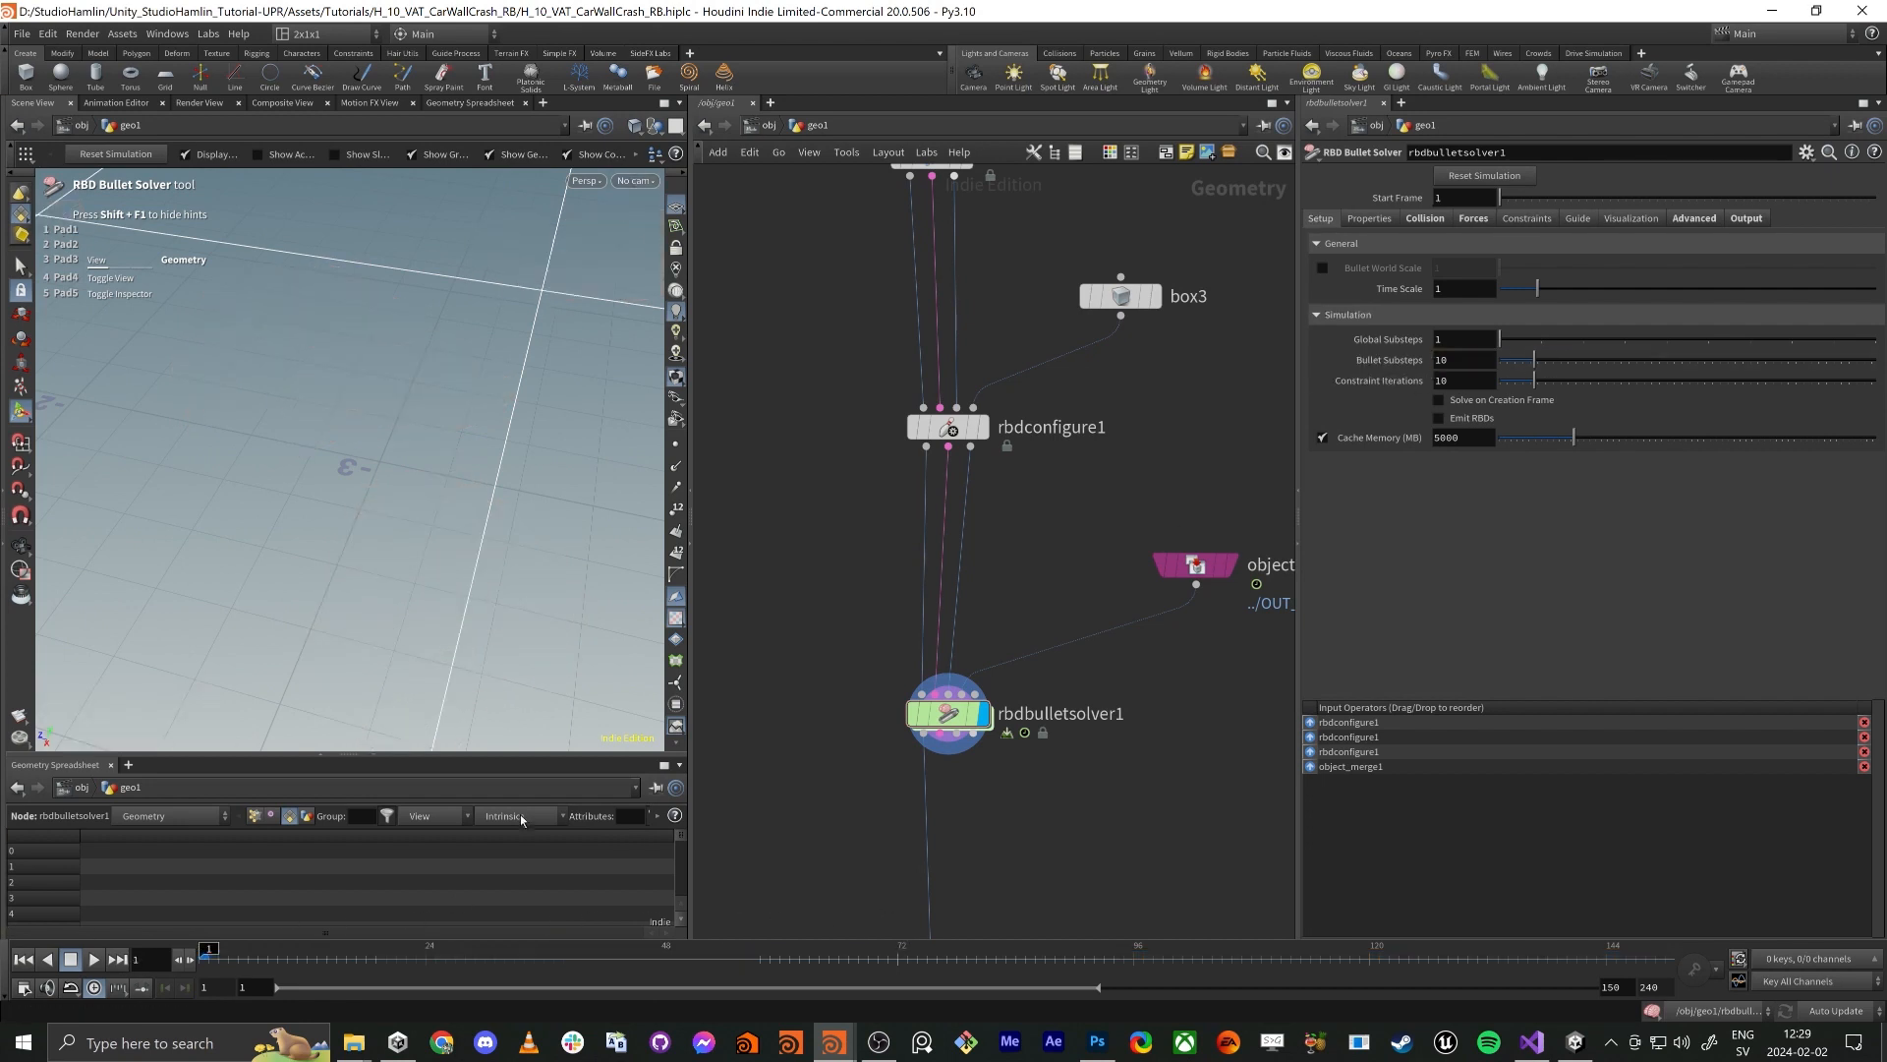
{"action": "left_click", "coordinate": [94, 959]}
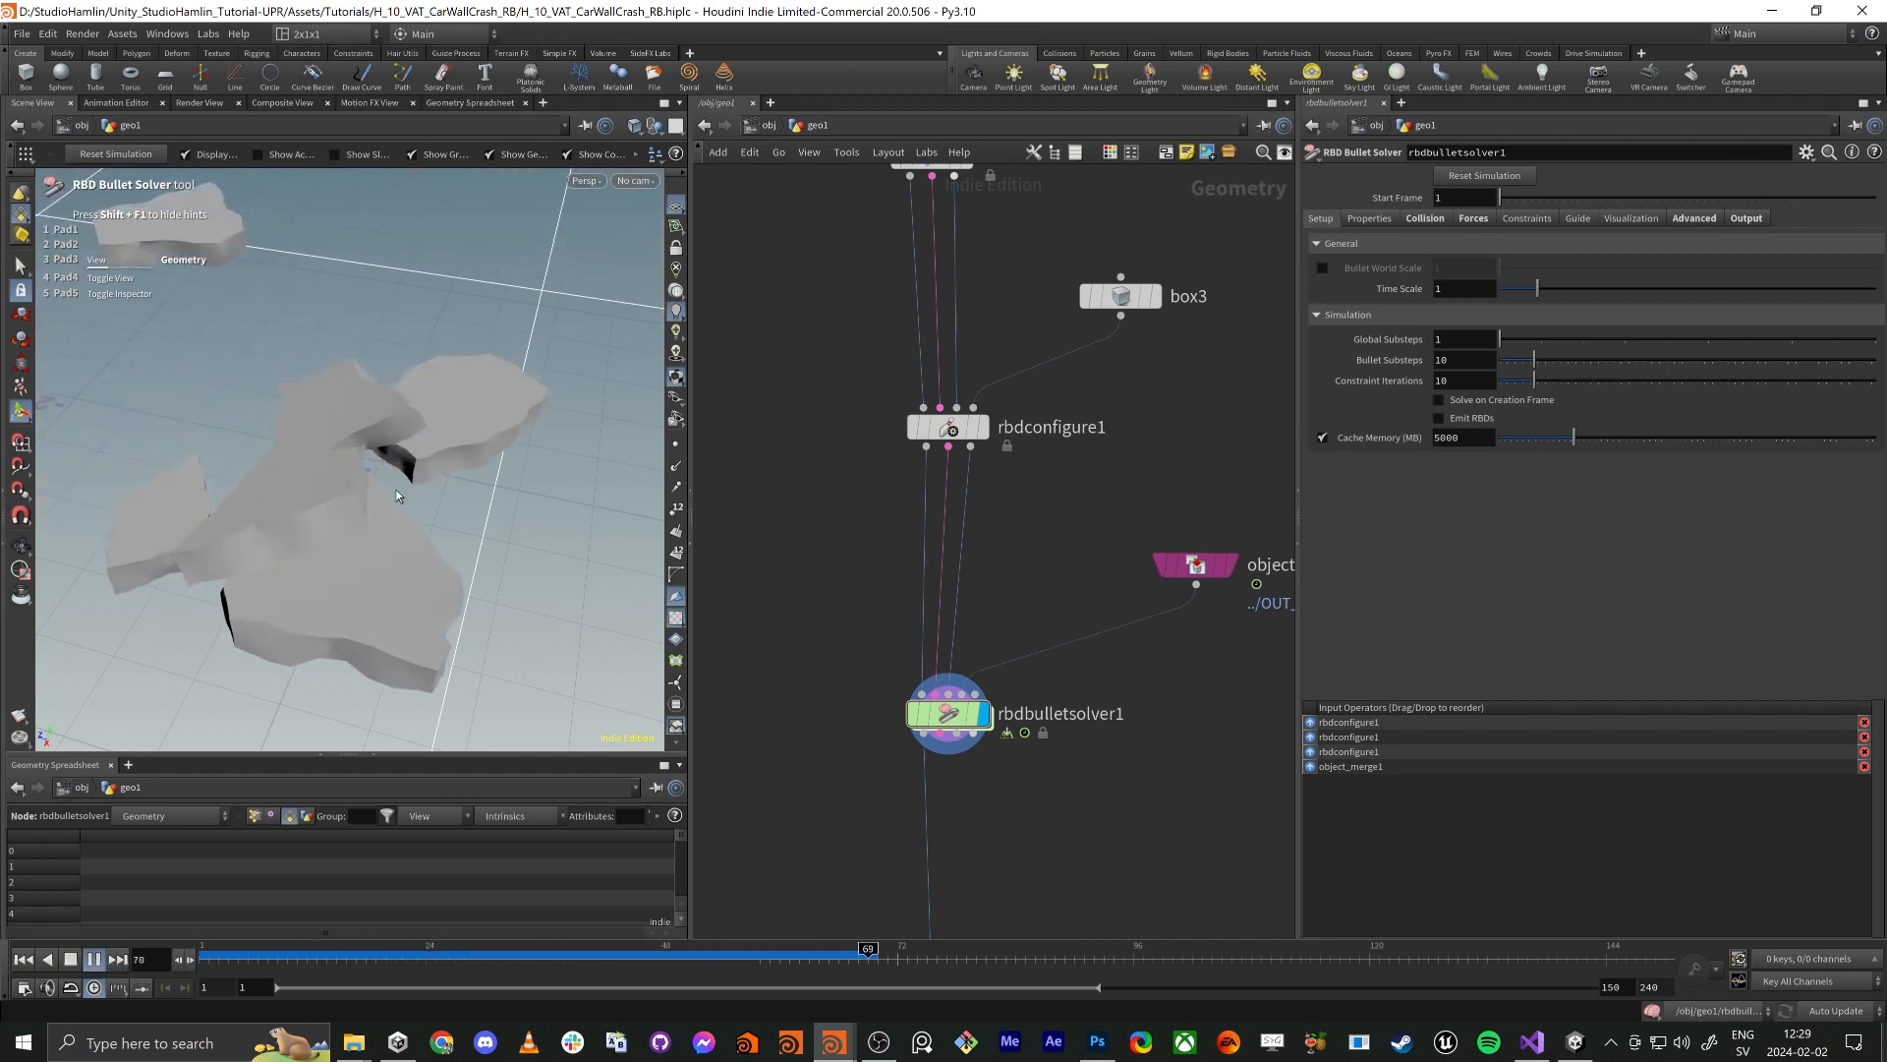
{"action": "left_click", "coordinate": [24, 959]}
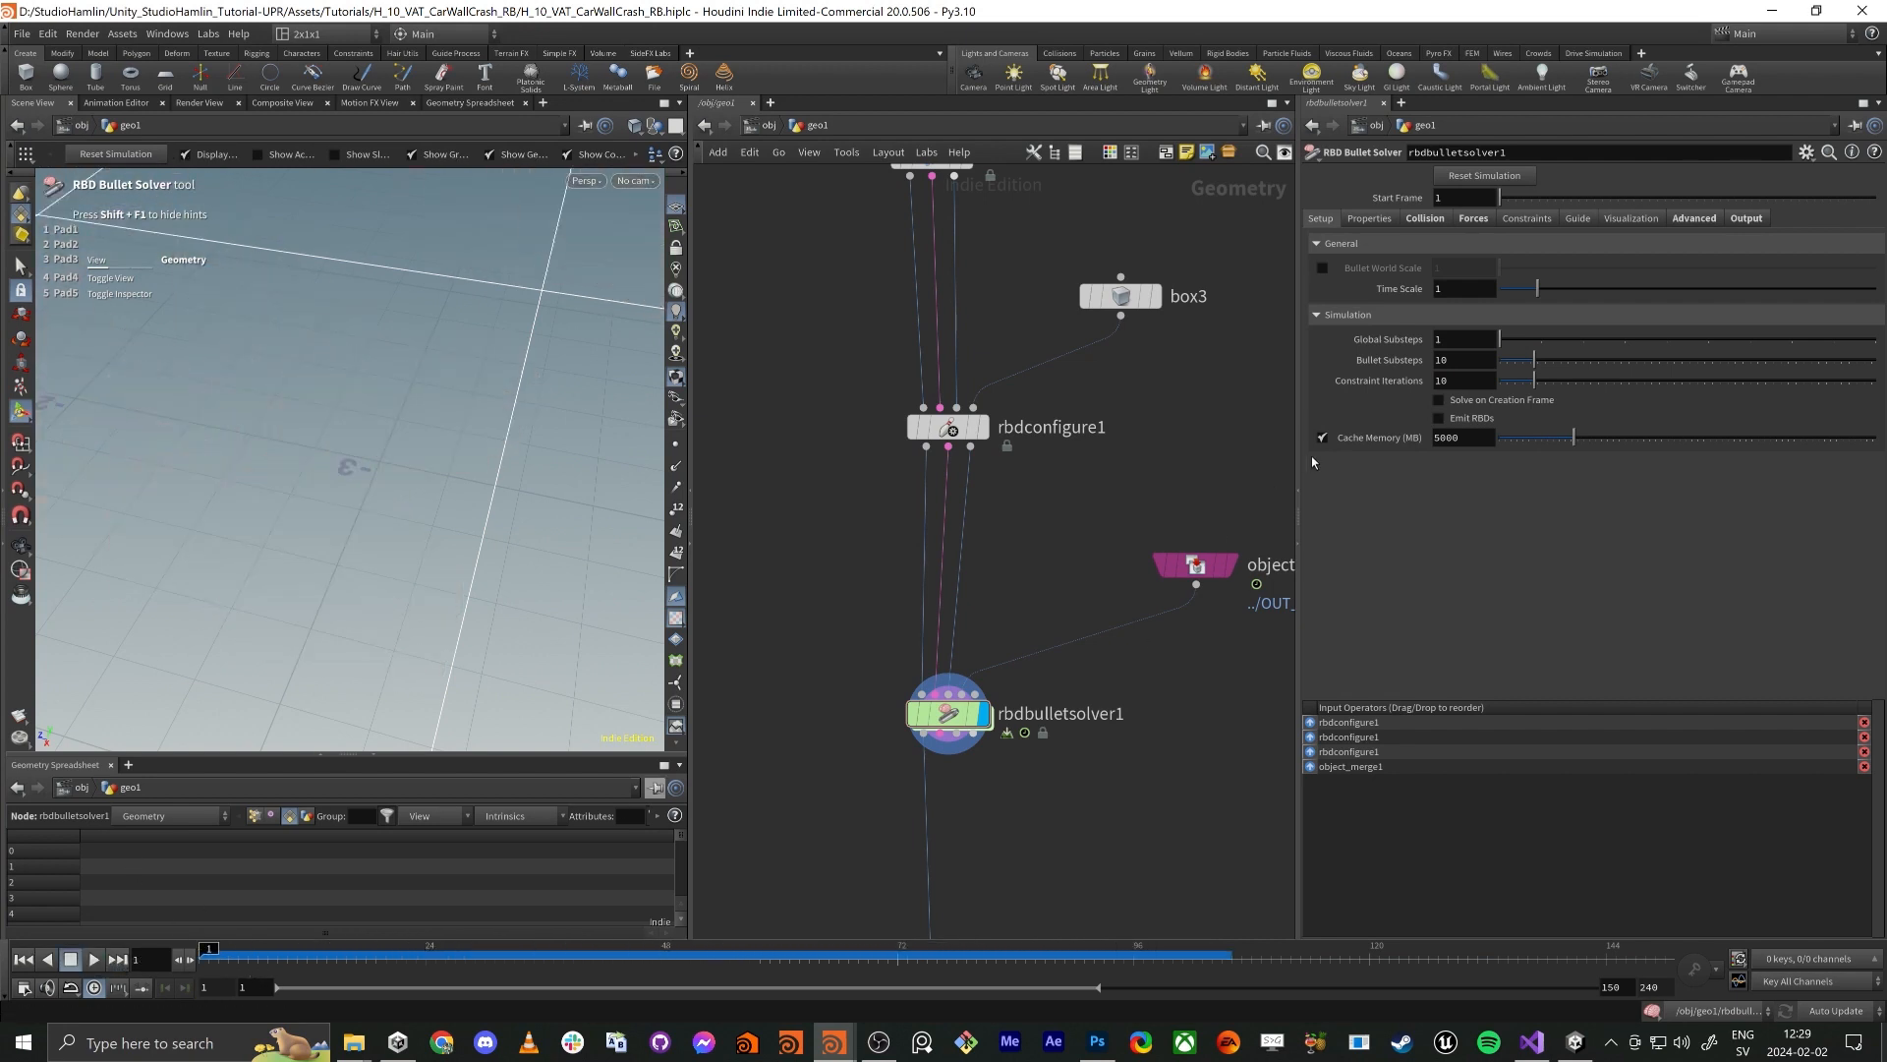
Set the Bullet Substeps back to 40, replay the crash past frame 63, and return to frame 3
{"action": "left_click_drag", "start_coordinate": [1455, 361], "coordinate": [1317, 391]}
{"action": "type", "text": "40"}
{"action": "left_click", "coordinate": [94, 959]}
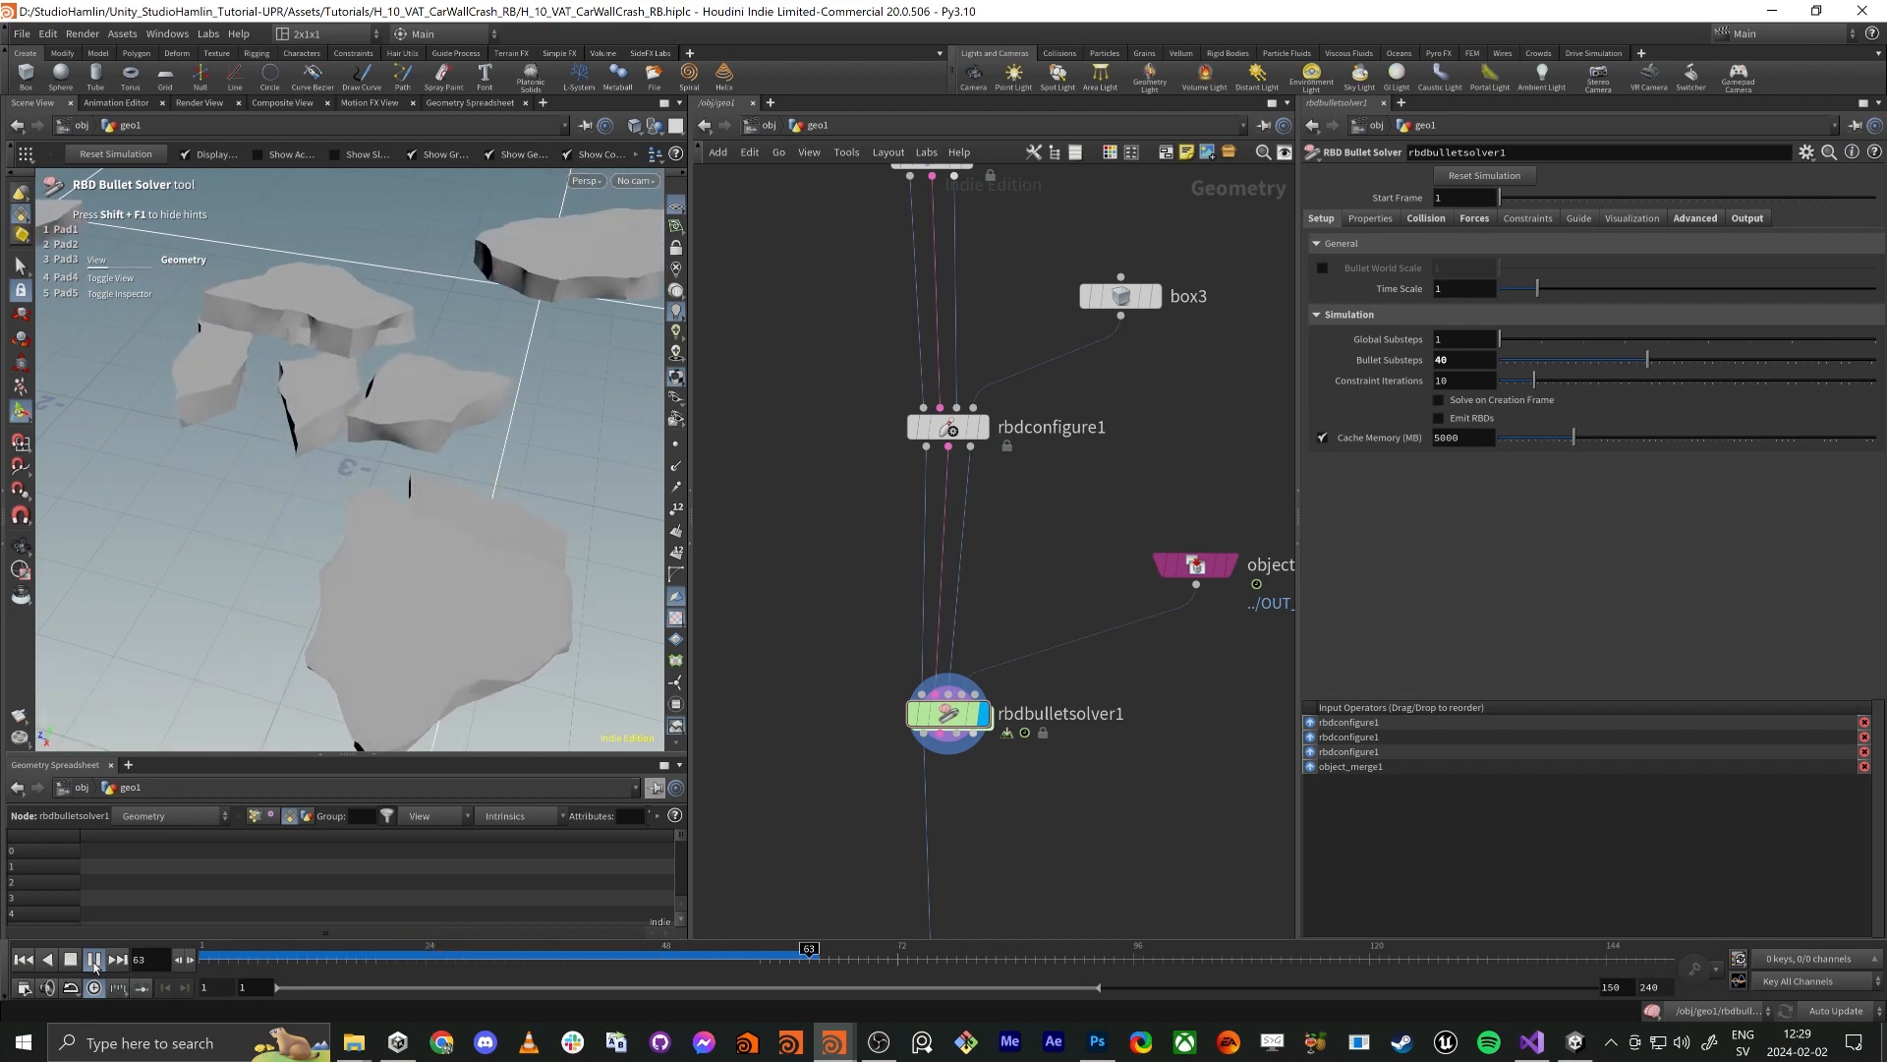
{"action": "left_click", "coordinate": [219, 957]}
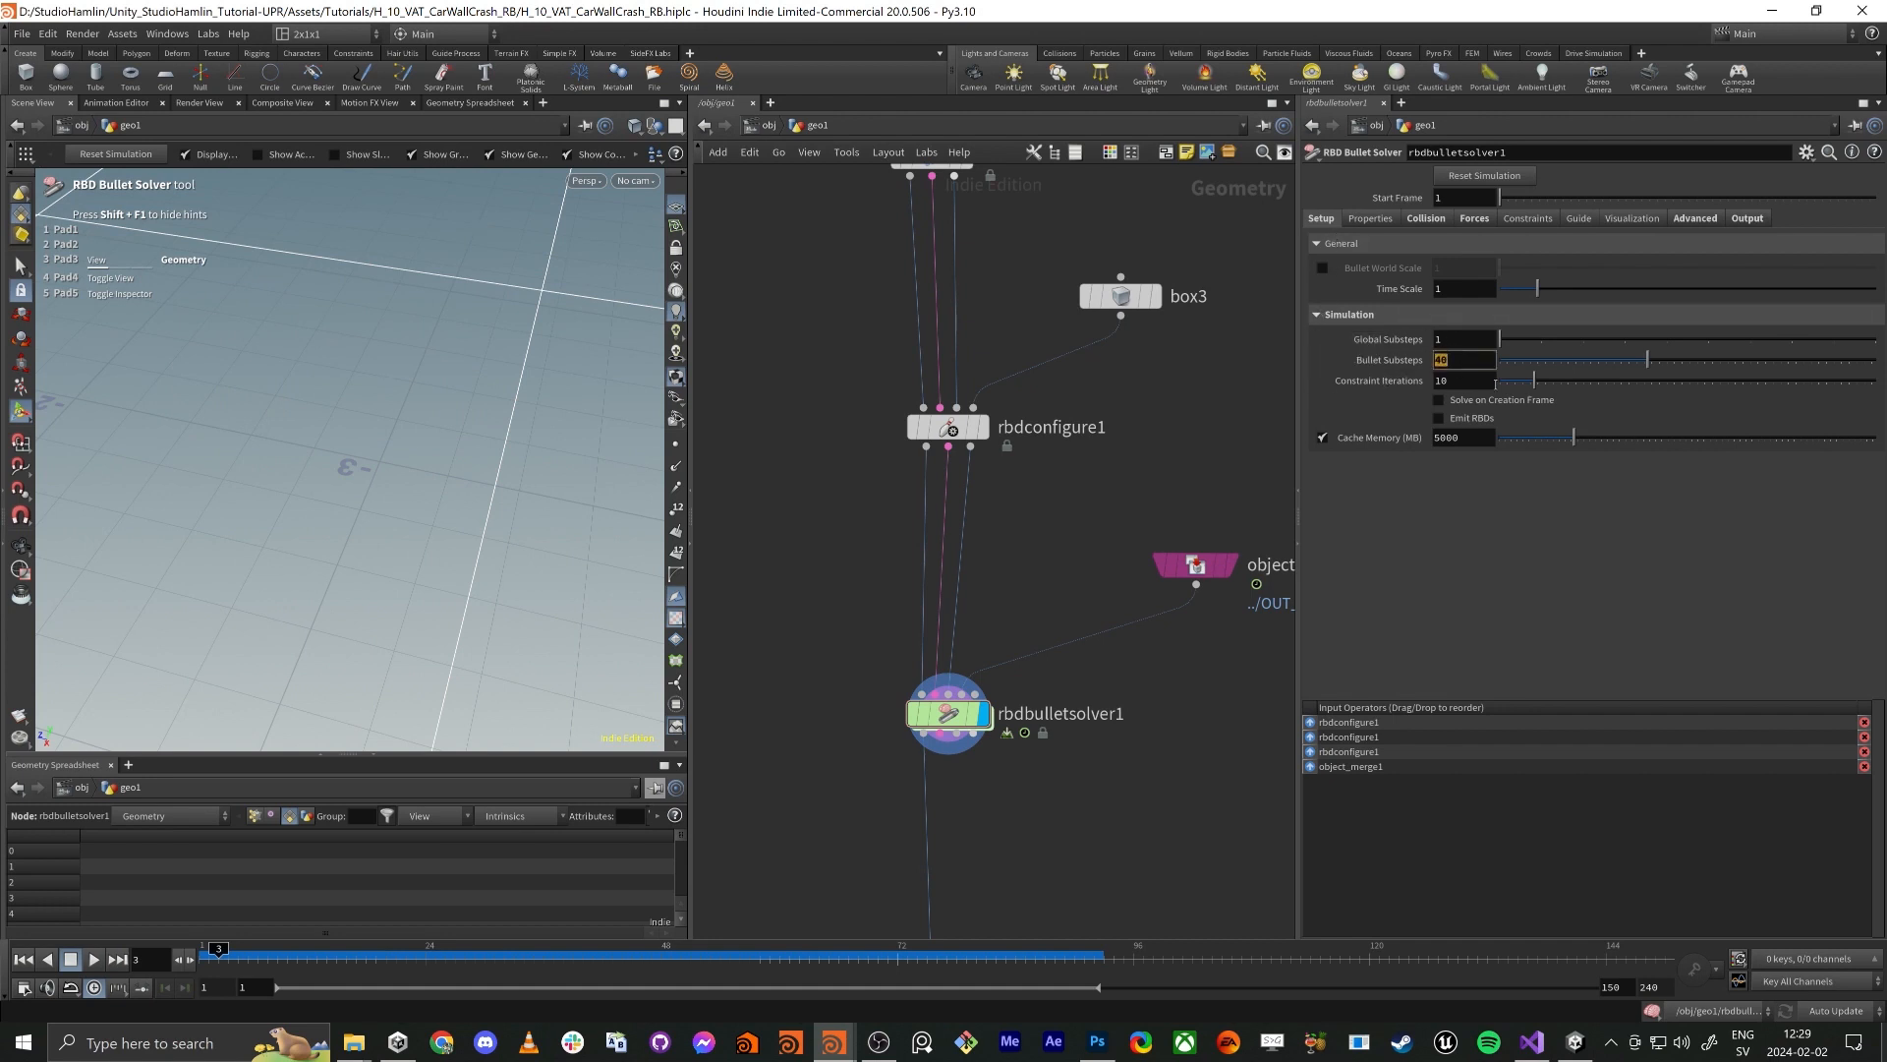
Switch the Bullet Substeps to 10 and back to 40
{"action": "type", "text": "10"}
{"action": "key", "text": "Return"}
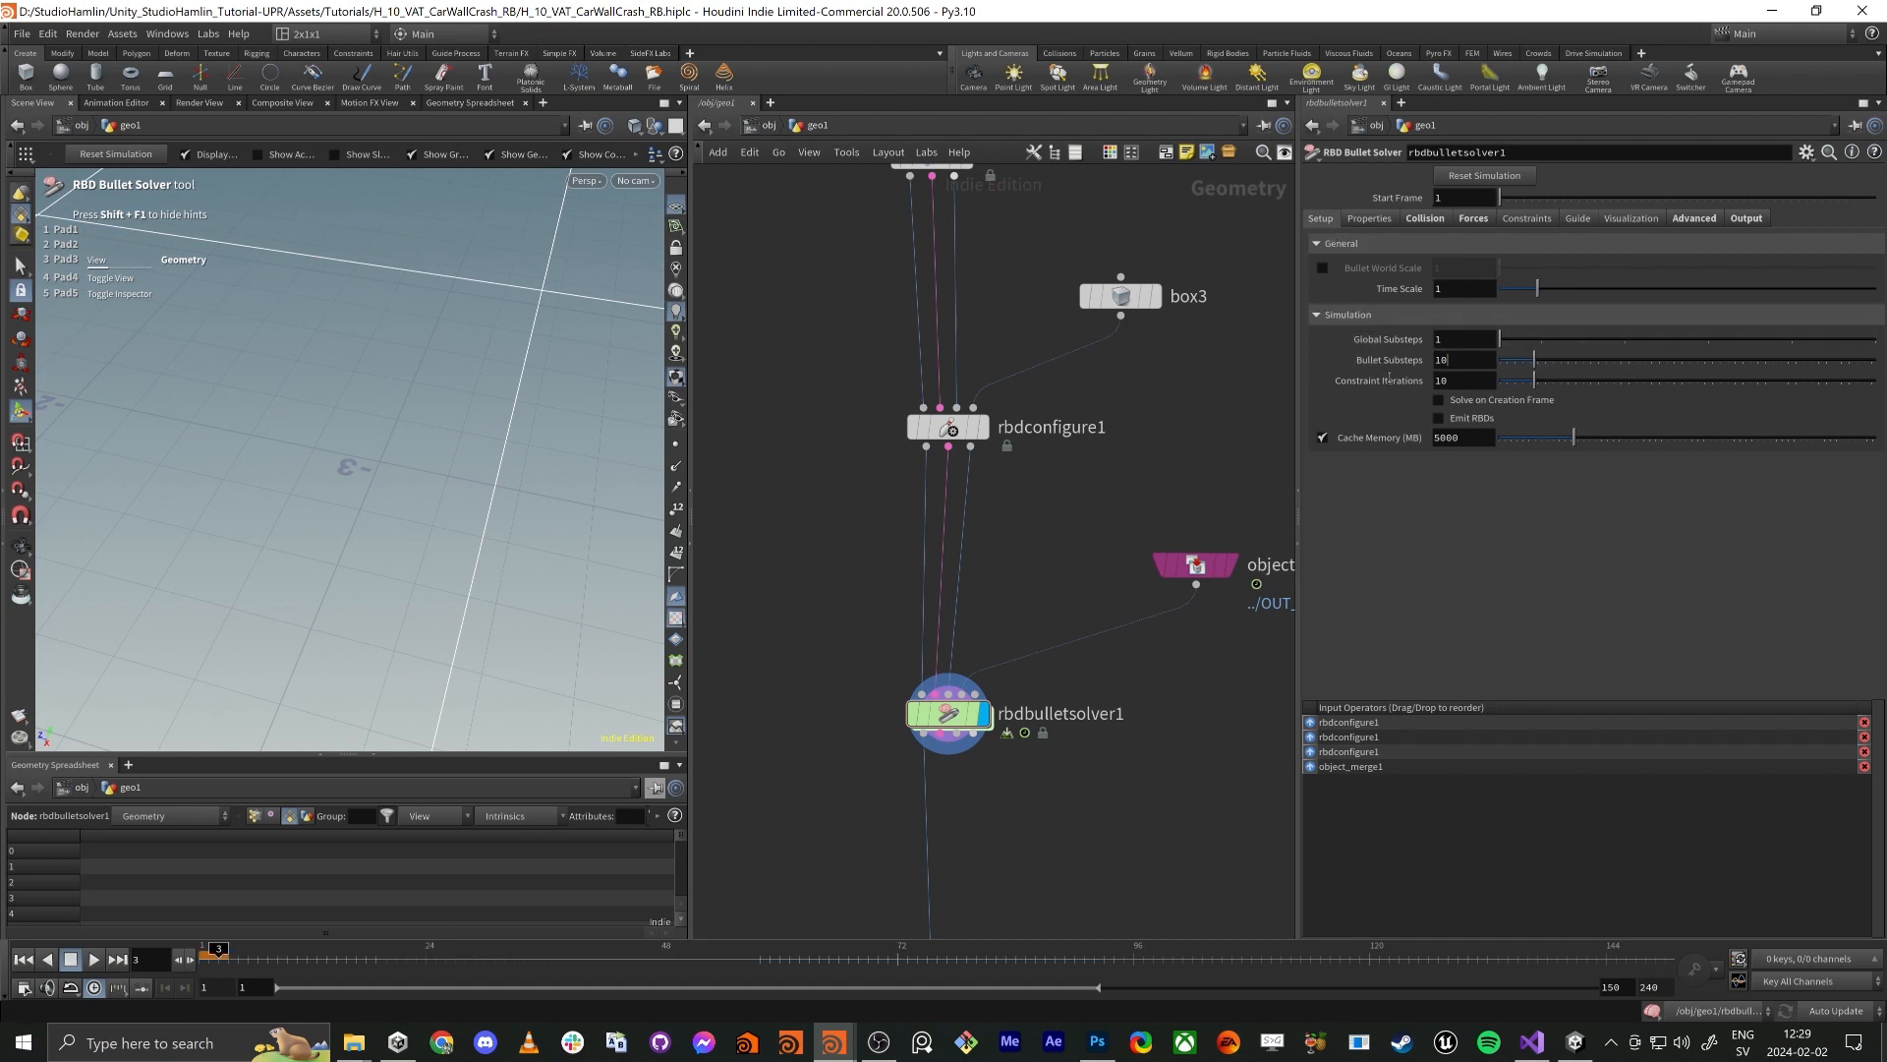
{"action": "type", "text": "40"}
{"action": "key", "text": "Return"}
Review the solver's Collision, Forces, Output and Advanced settings, and replay the crash from the first frame
{"action": "left_click", "coordinate": [1426, 218]}
{"action": "left_click", "coordinate": [1475, 218]}
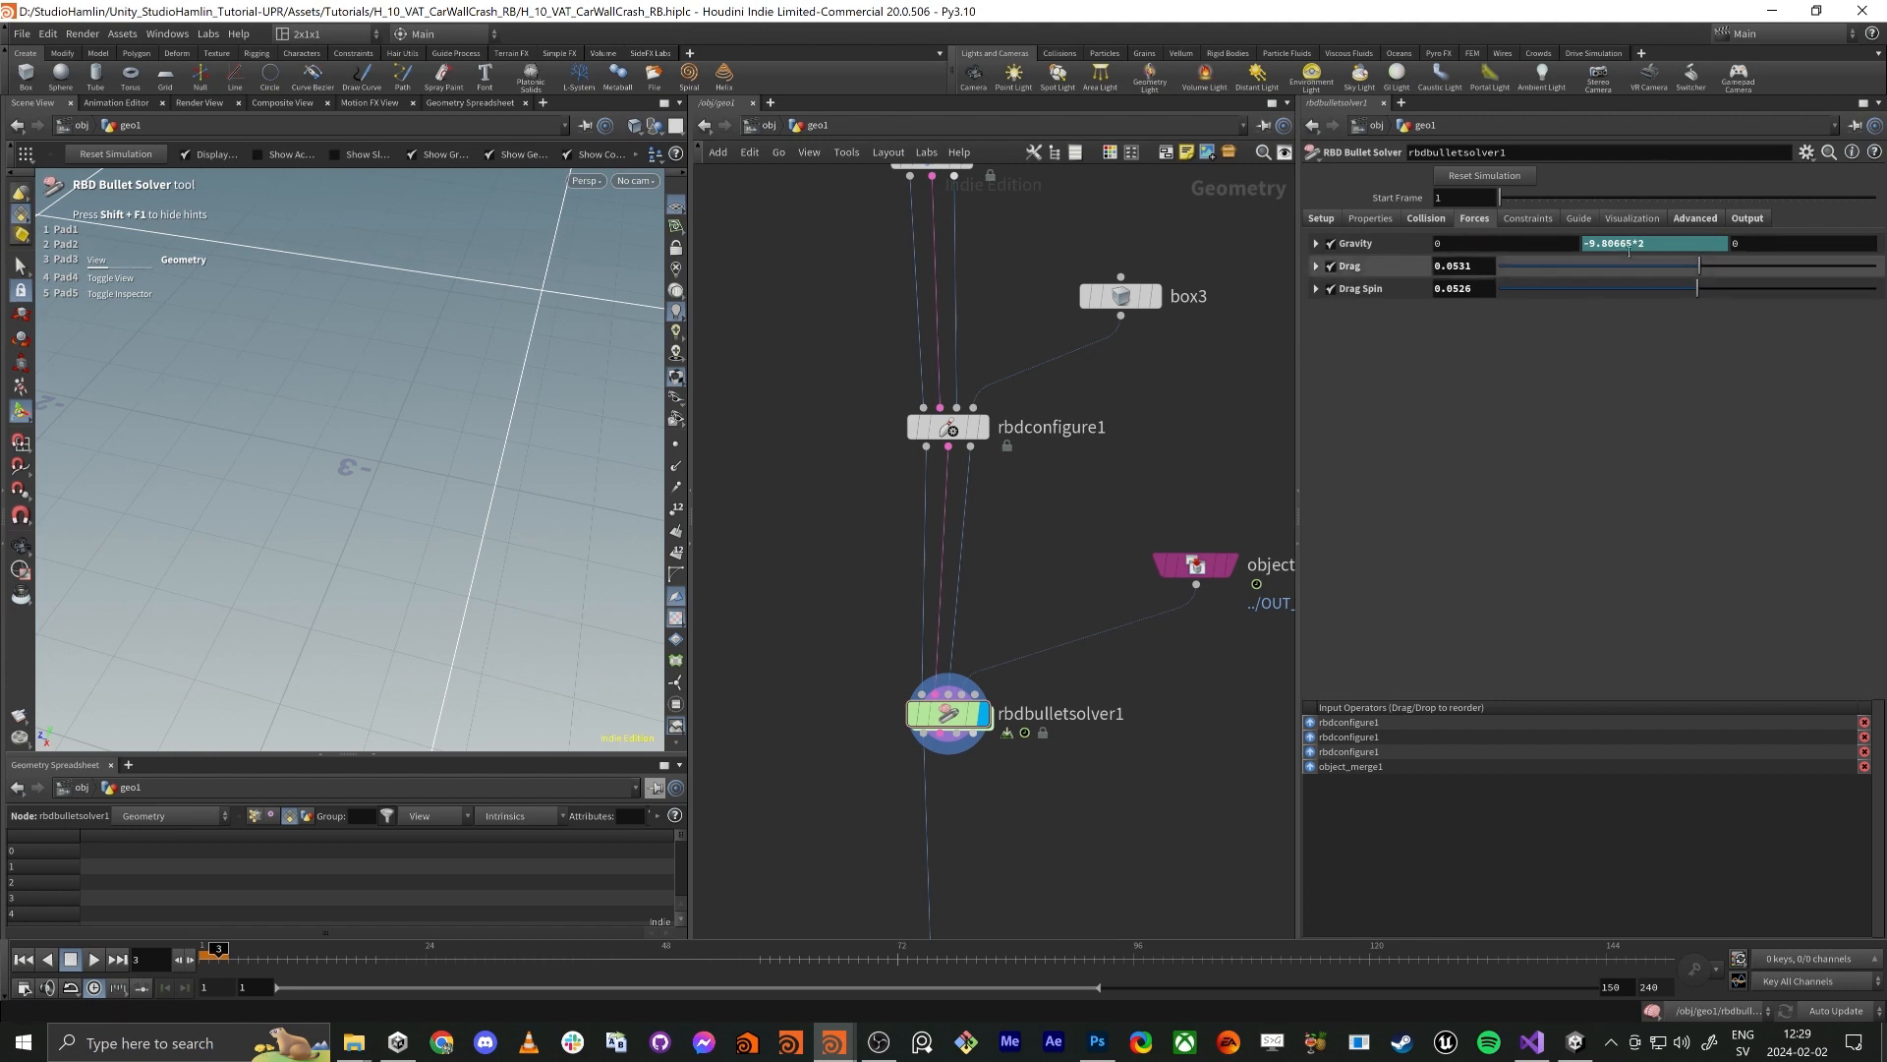
{"action": "left_click", "coordinate": [1758, 221]}
{"action": "left_click", "coordinate": [1705, 219]}
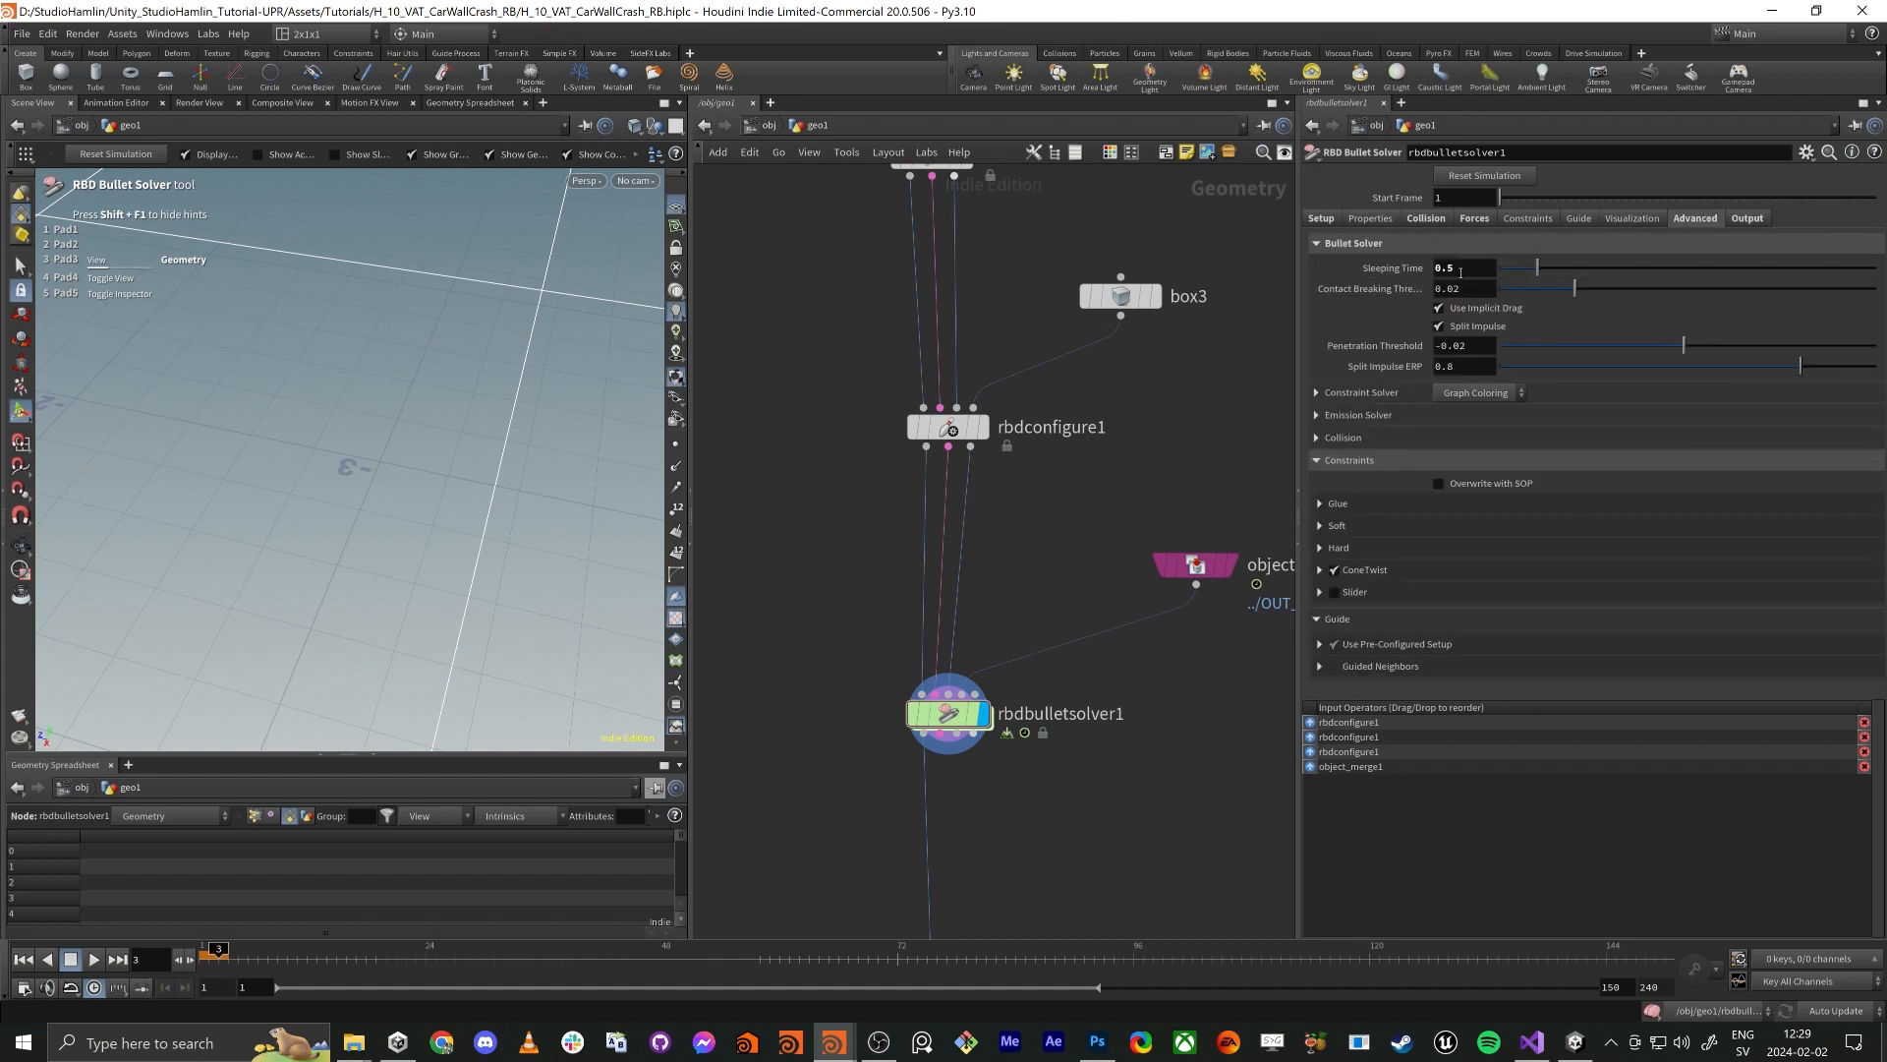
{"action": "scroll", "coordinate": [813, 613], "scroll_direction": "down", "scroll_amount": 3}
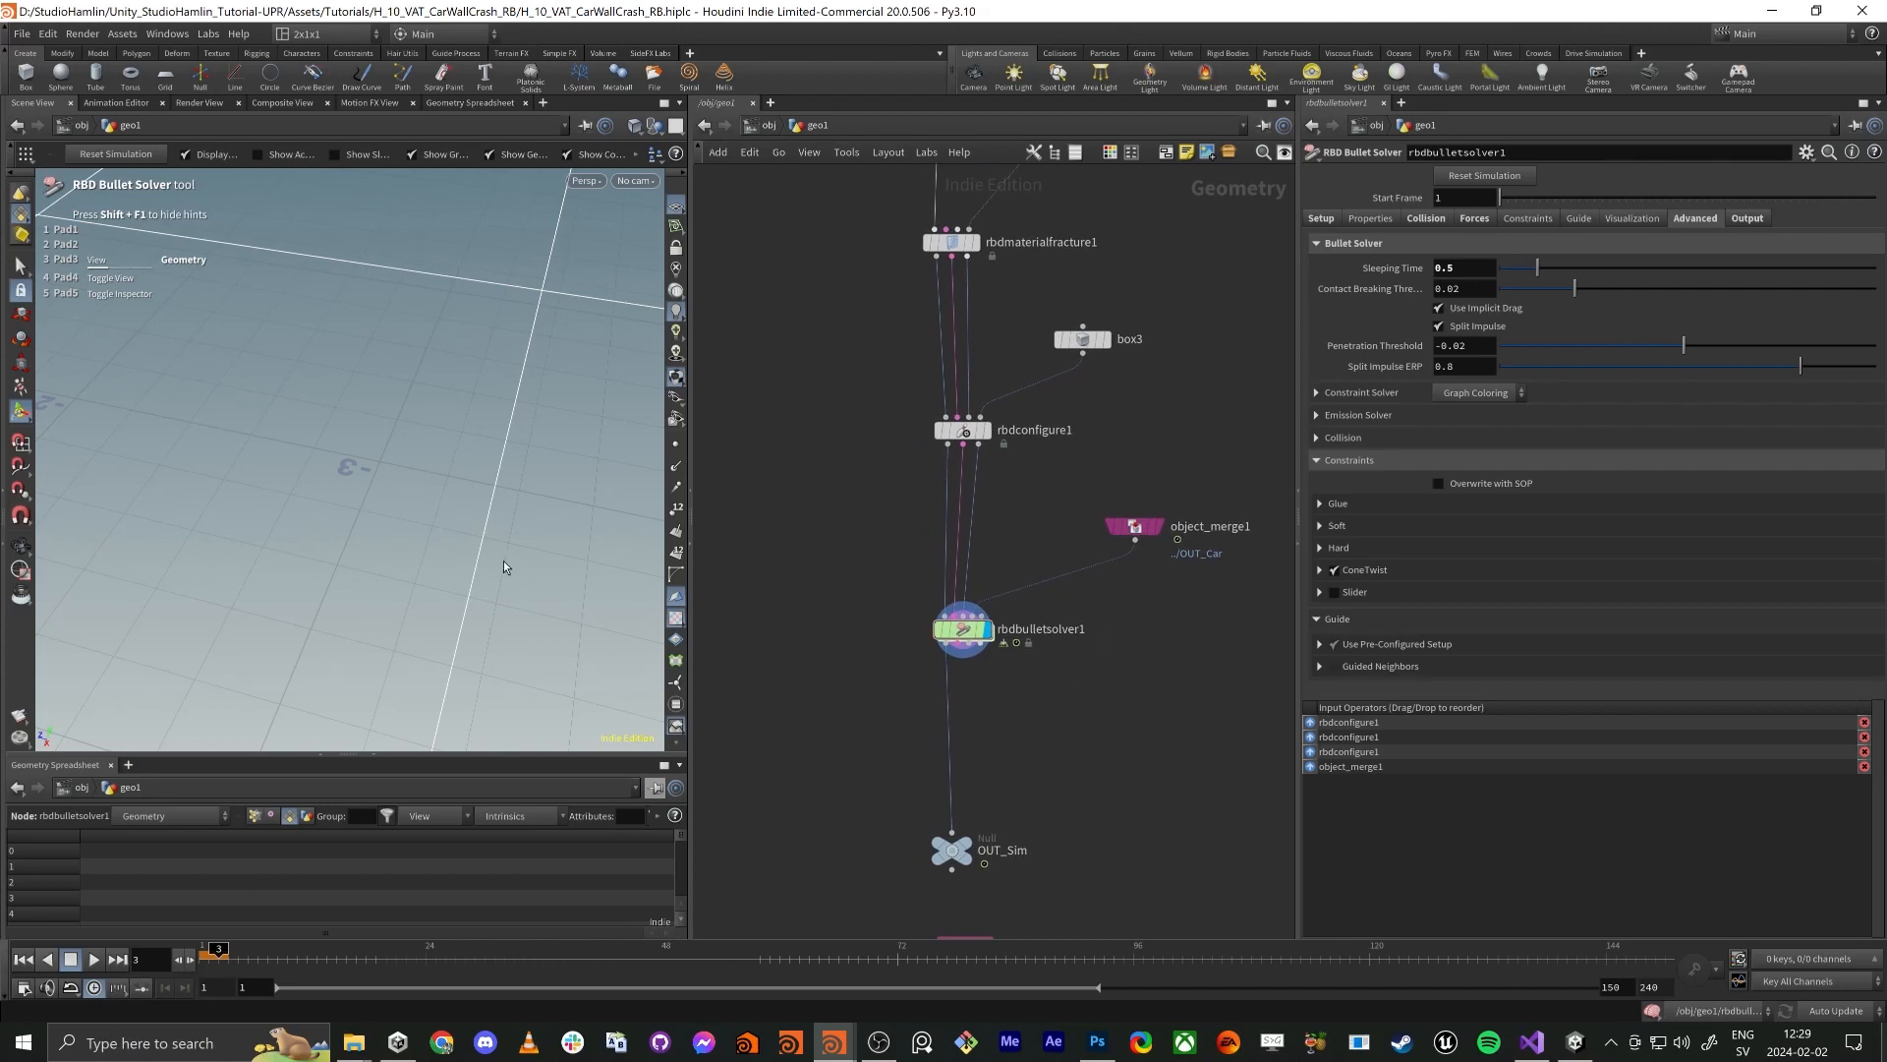
{"action": "left_click", "coordinate": [28, 958]}
{"action": "left_click", "coordinate": [86, 963]}
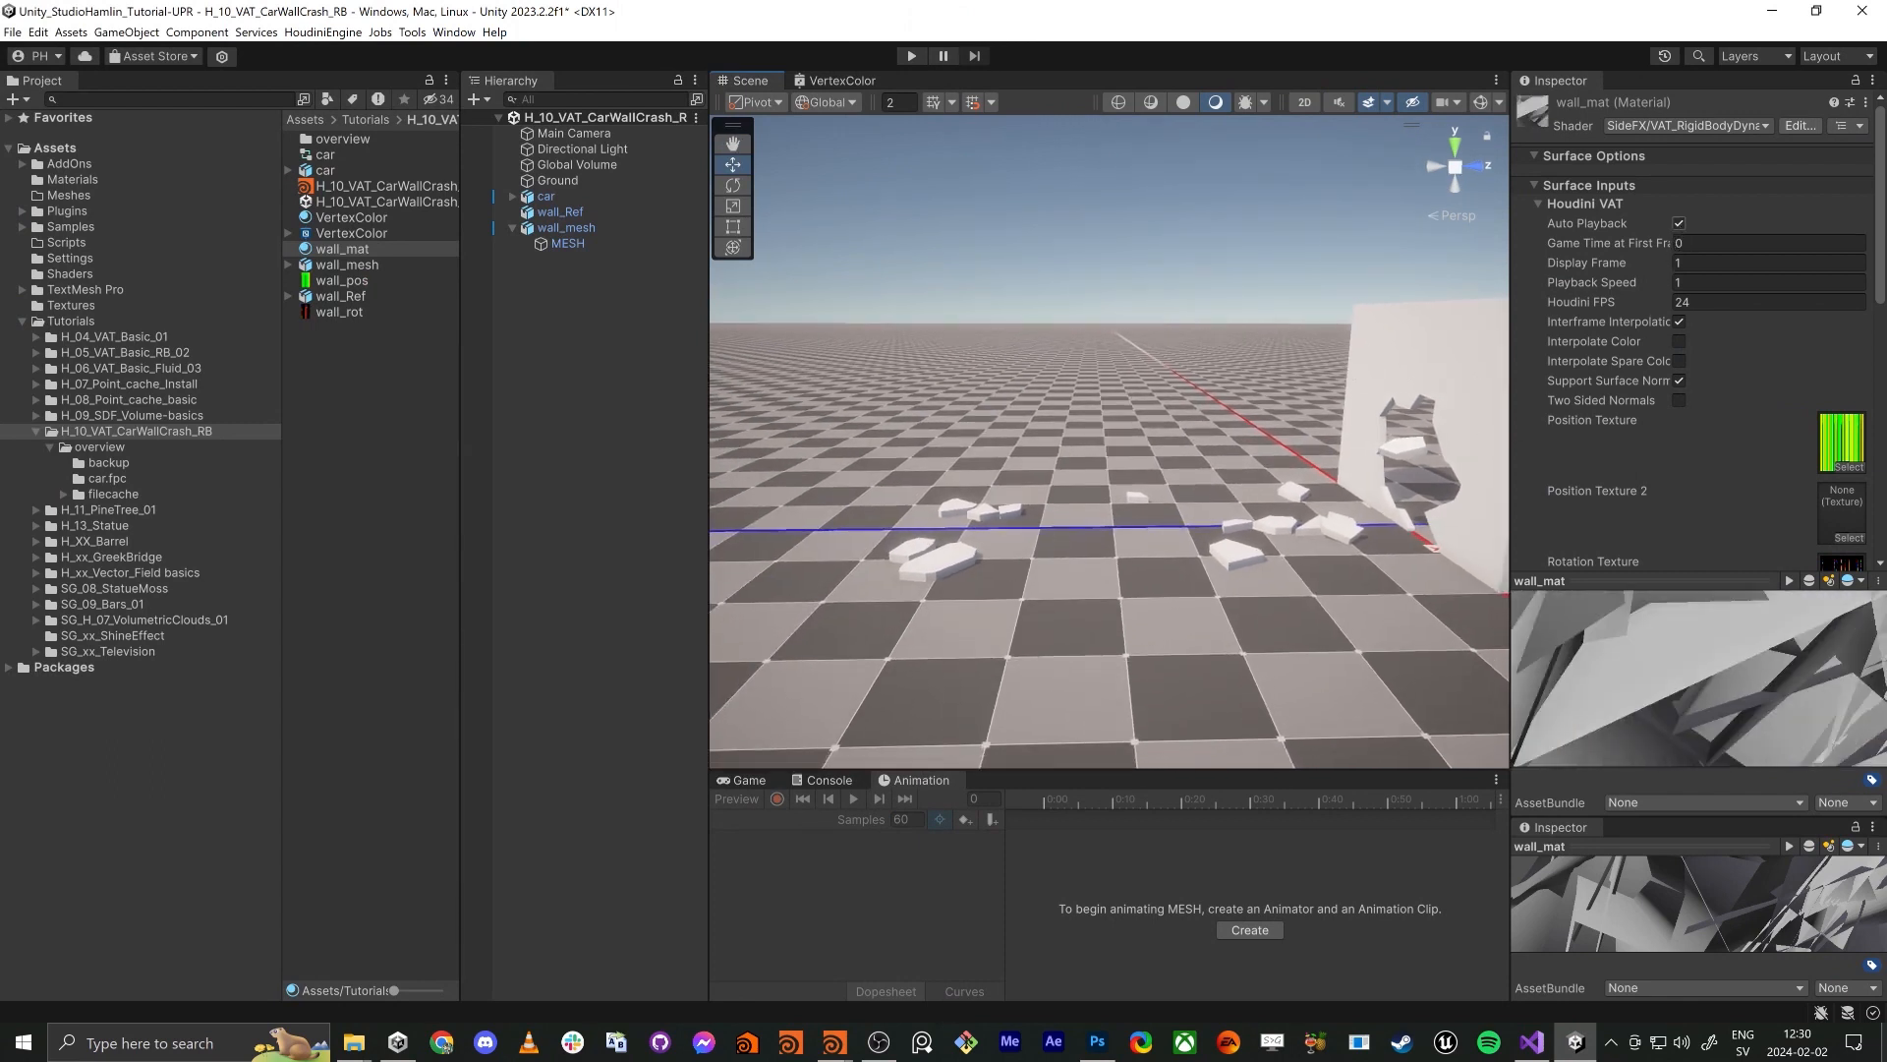
In Unity, disable Auto Playback on wall_mat and adjust its Display Frame to compare the debris with Houdini's frame 51
{"action": "left_click", "coordinate": [1680, 224]}
{"action": "left_click_drag", "start_coordinate": [1604, 265], "coordinate": [418, 307]}
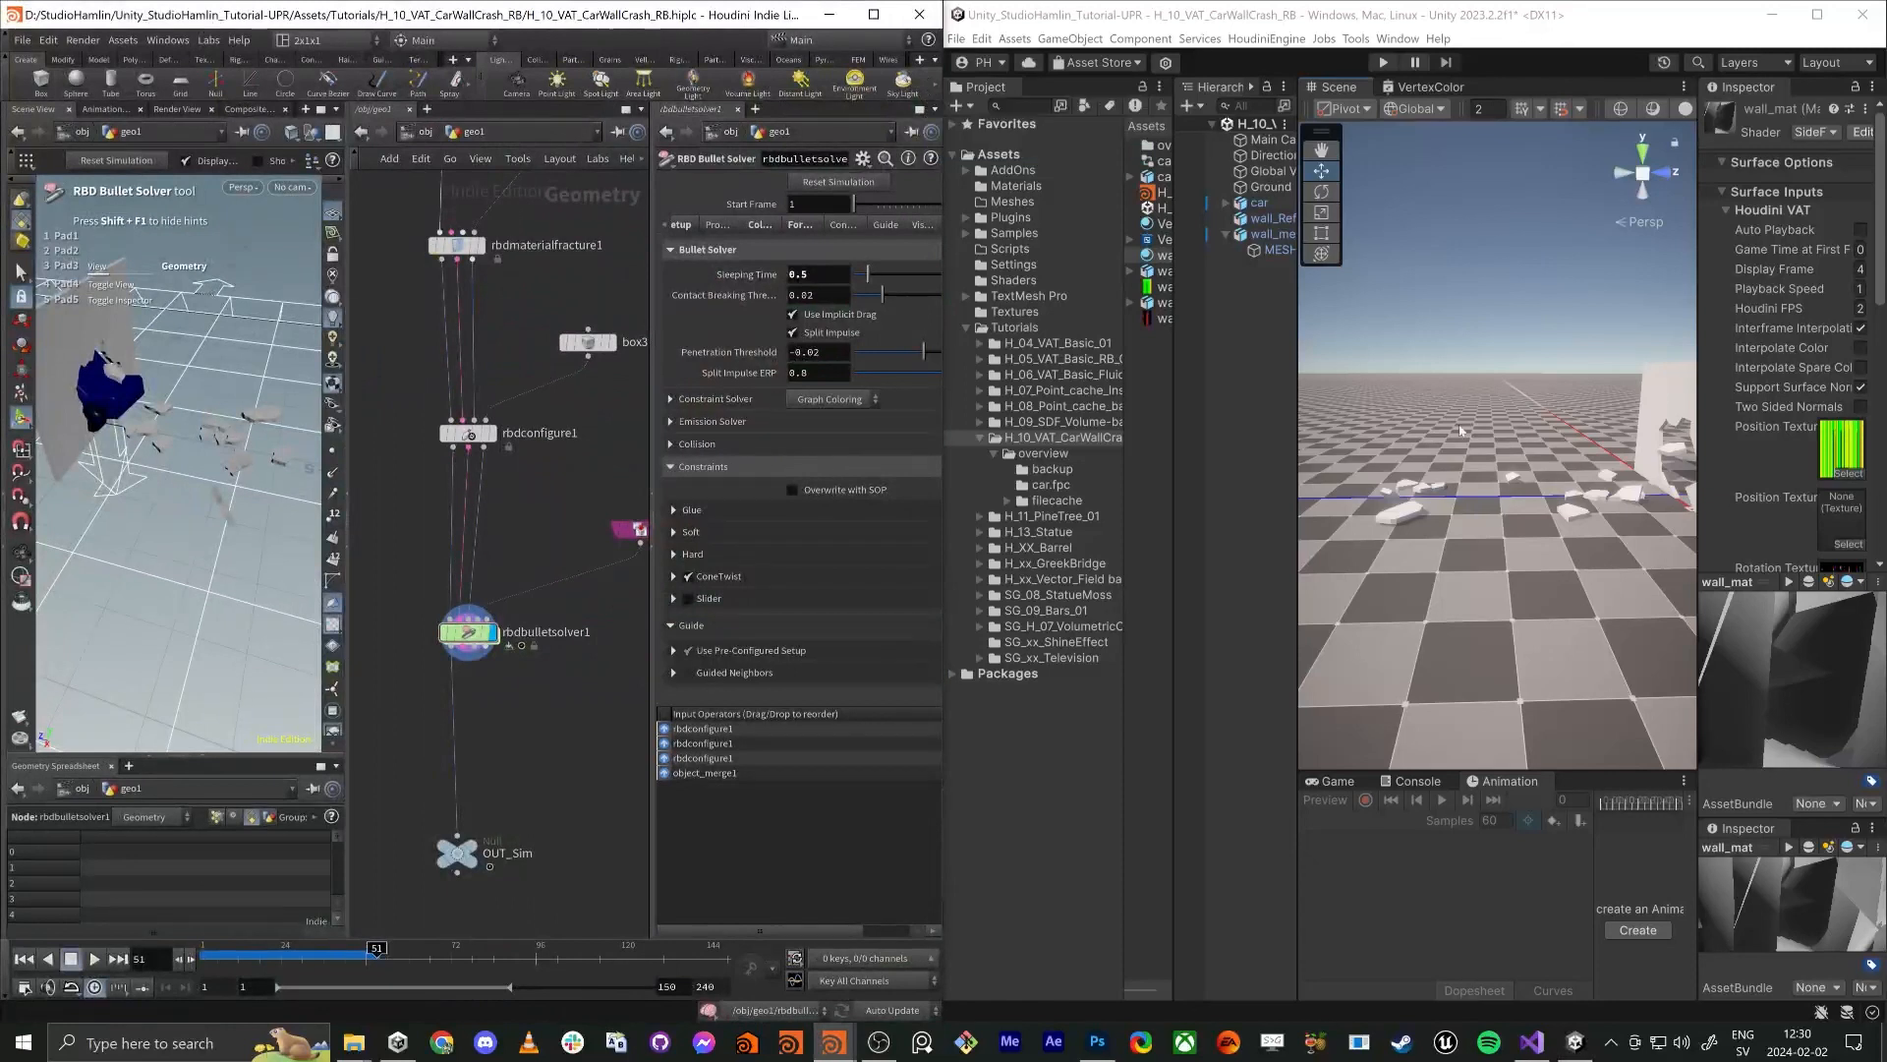
{"action": "left_click", "coordinate": [1467, 429]}
{"action": "left_click_drag", "start_coordinate": [132, 469], "coordinate": [164, 448], "text": "alt"}
{"action": "key", "text": "Return"}
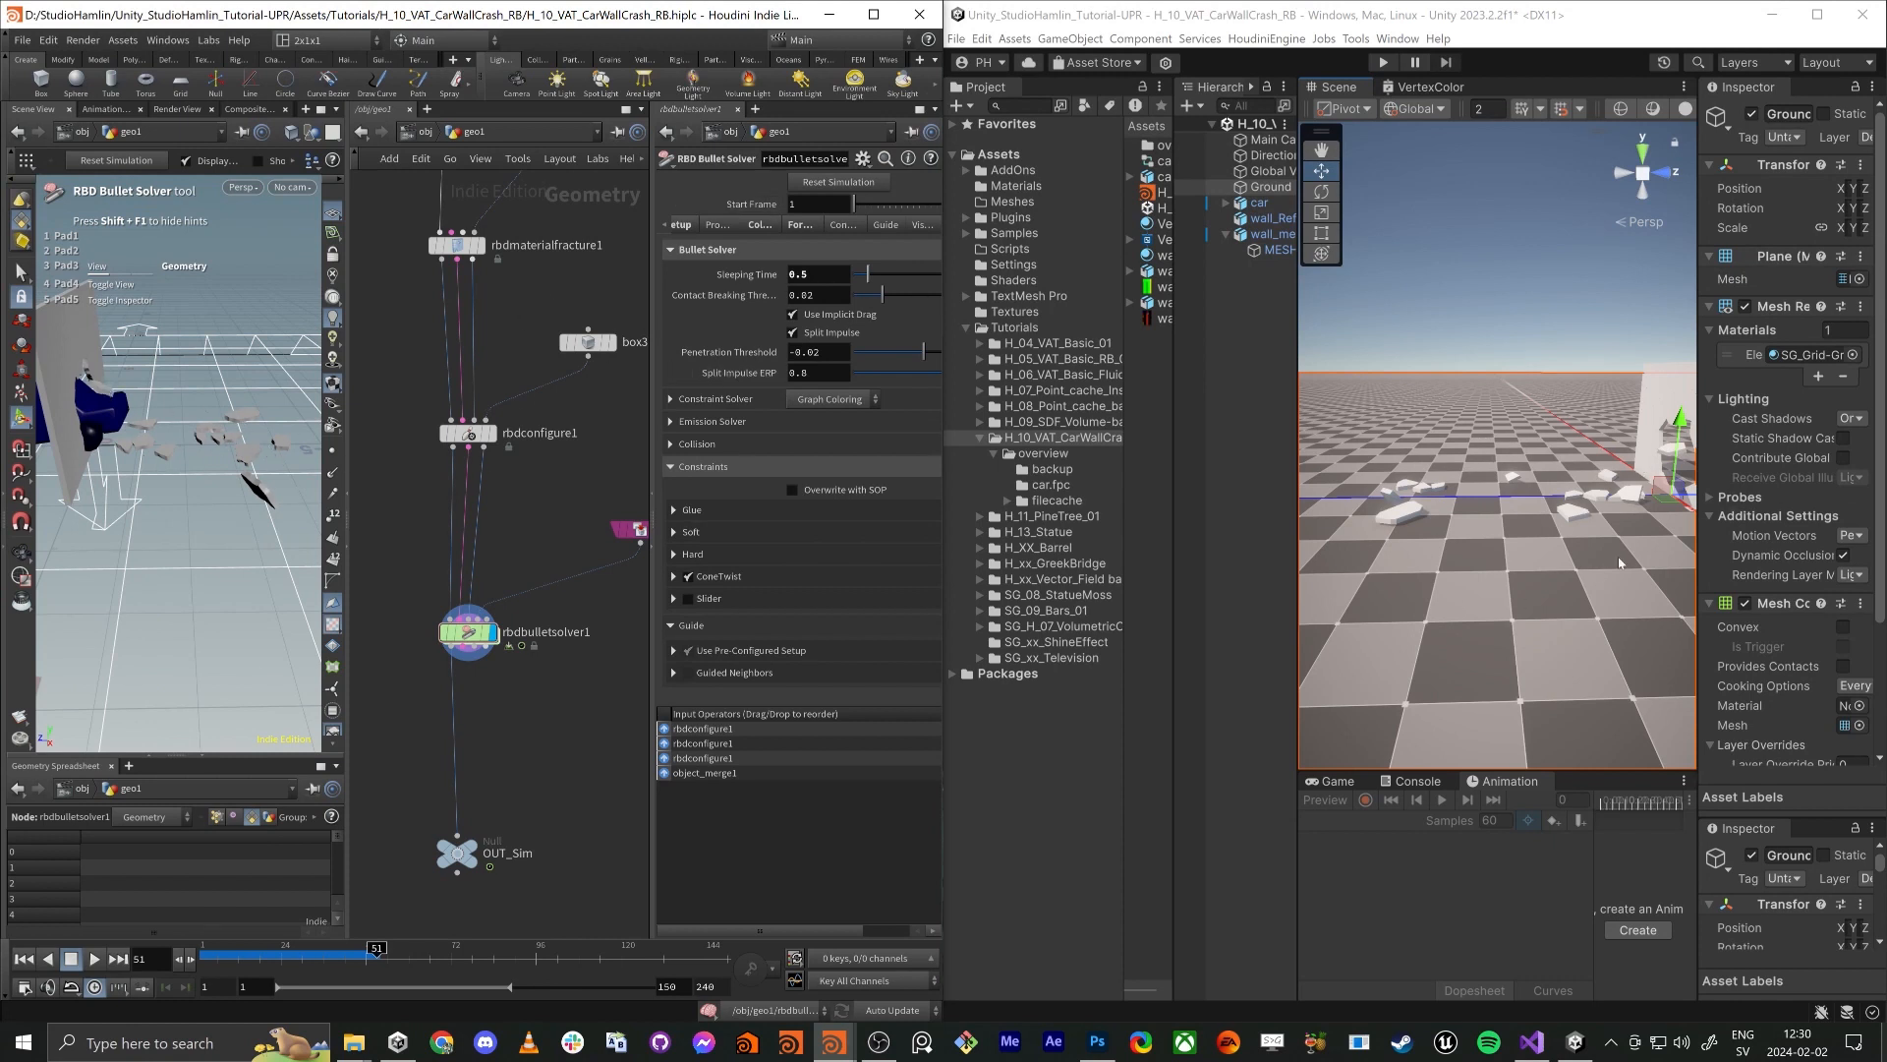
Return to Houdini full screen, go to the first frame, and display rbdmaterialfracture1 to see the fractured wall
{"action": "left_click", "coordinate": [873, 15]}
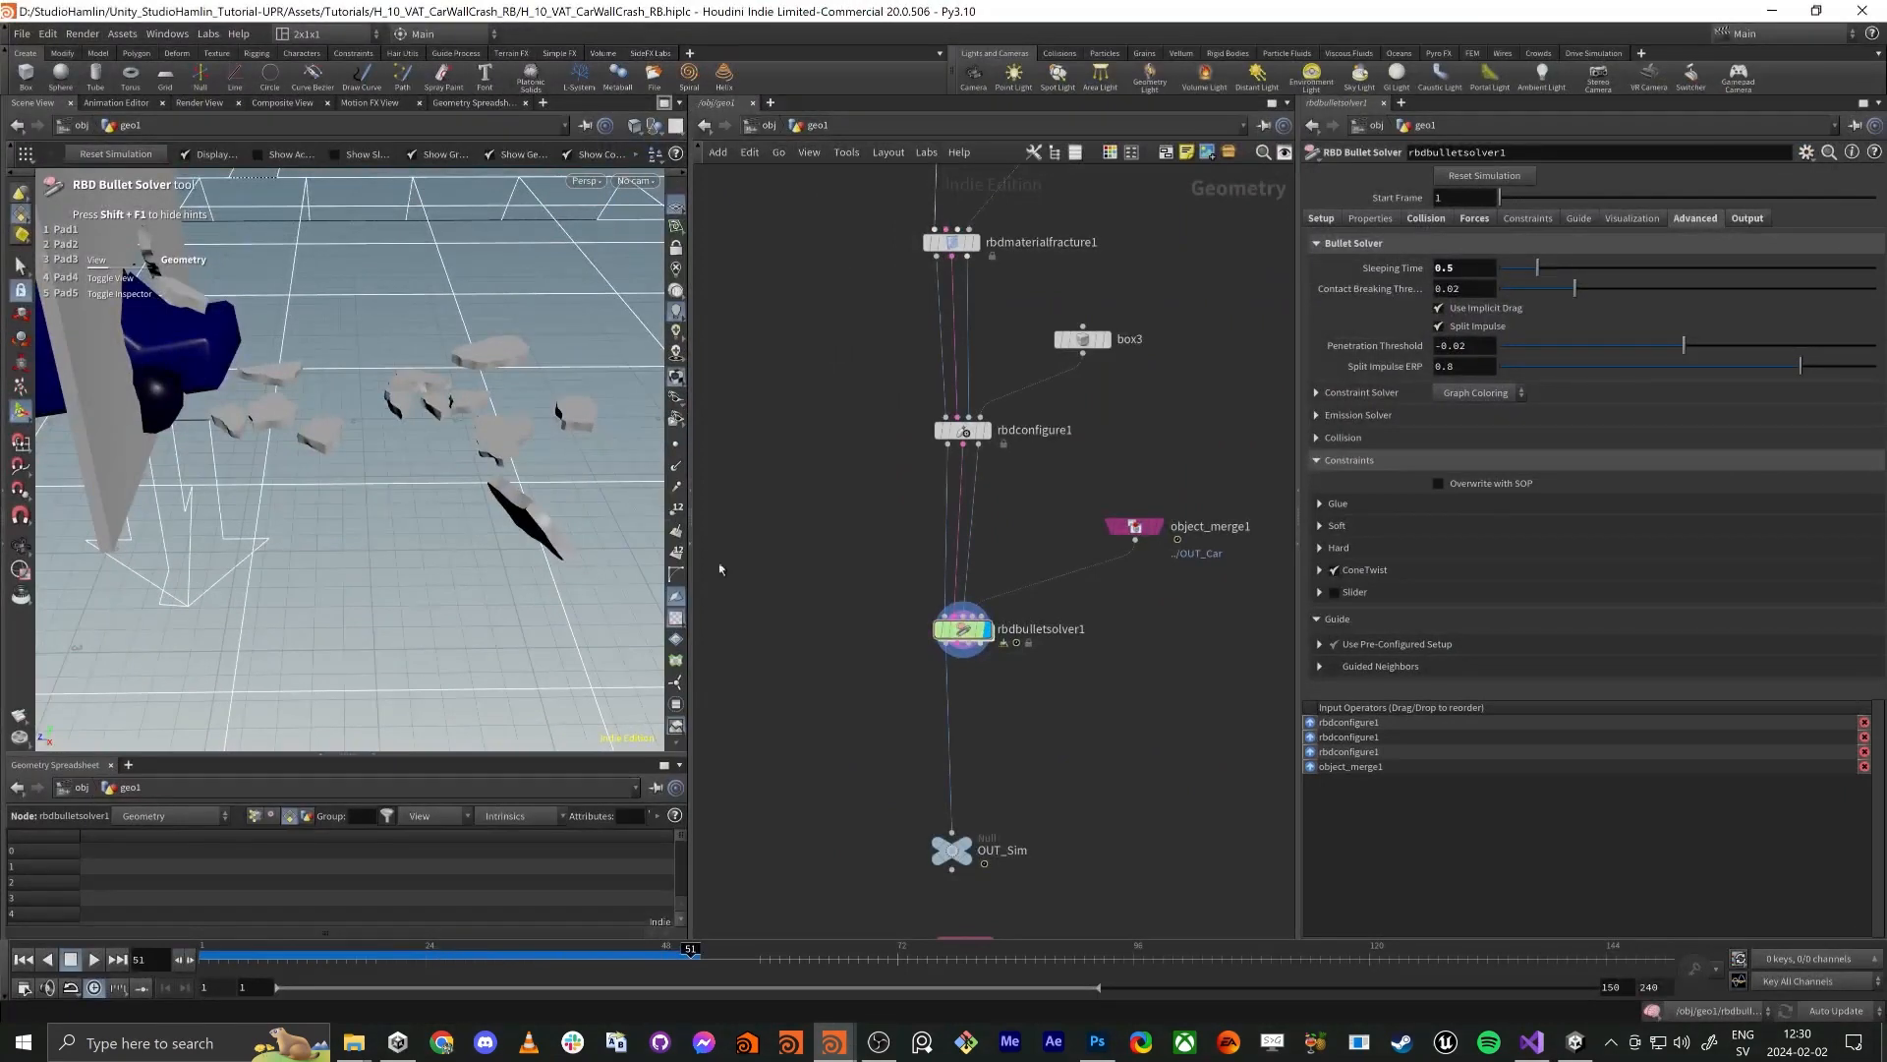
{"action": "key", "text": "ctrl+Up"}
{"action": "left_click_drag", "start_coordinate": [270, 533], "coordinate": [315, 560], "text": "alt"}
{"action": "key", "text": "h"}
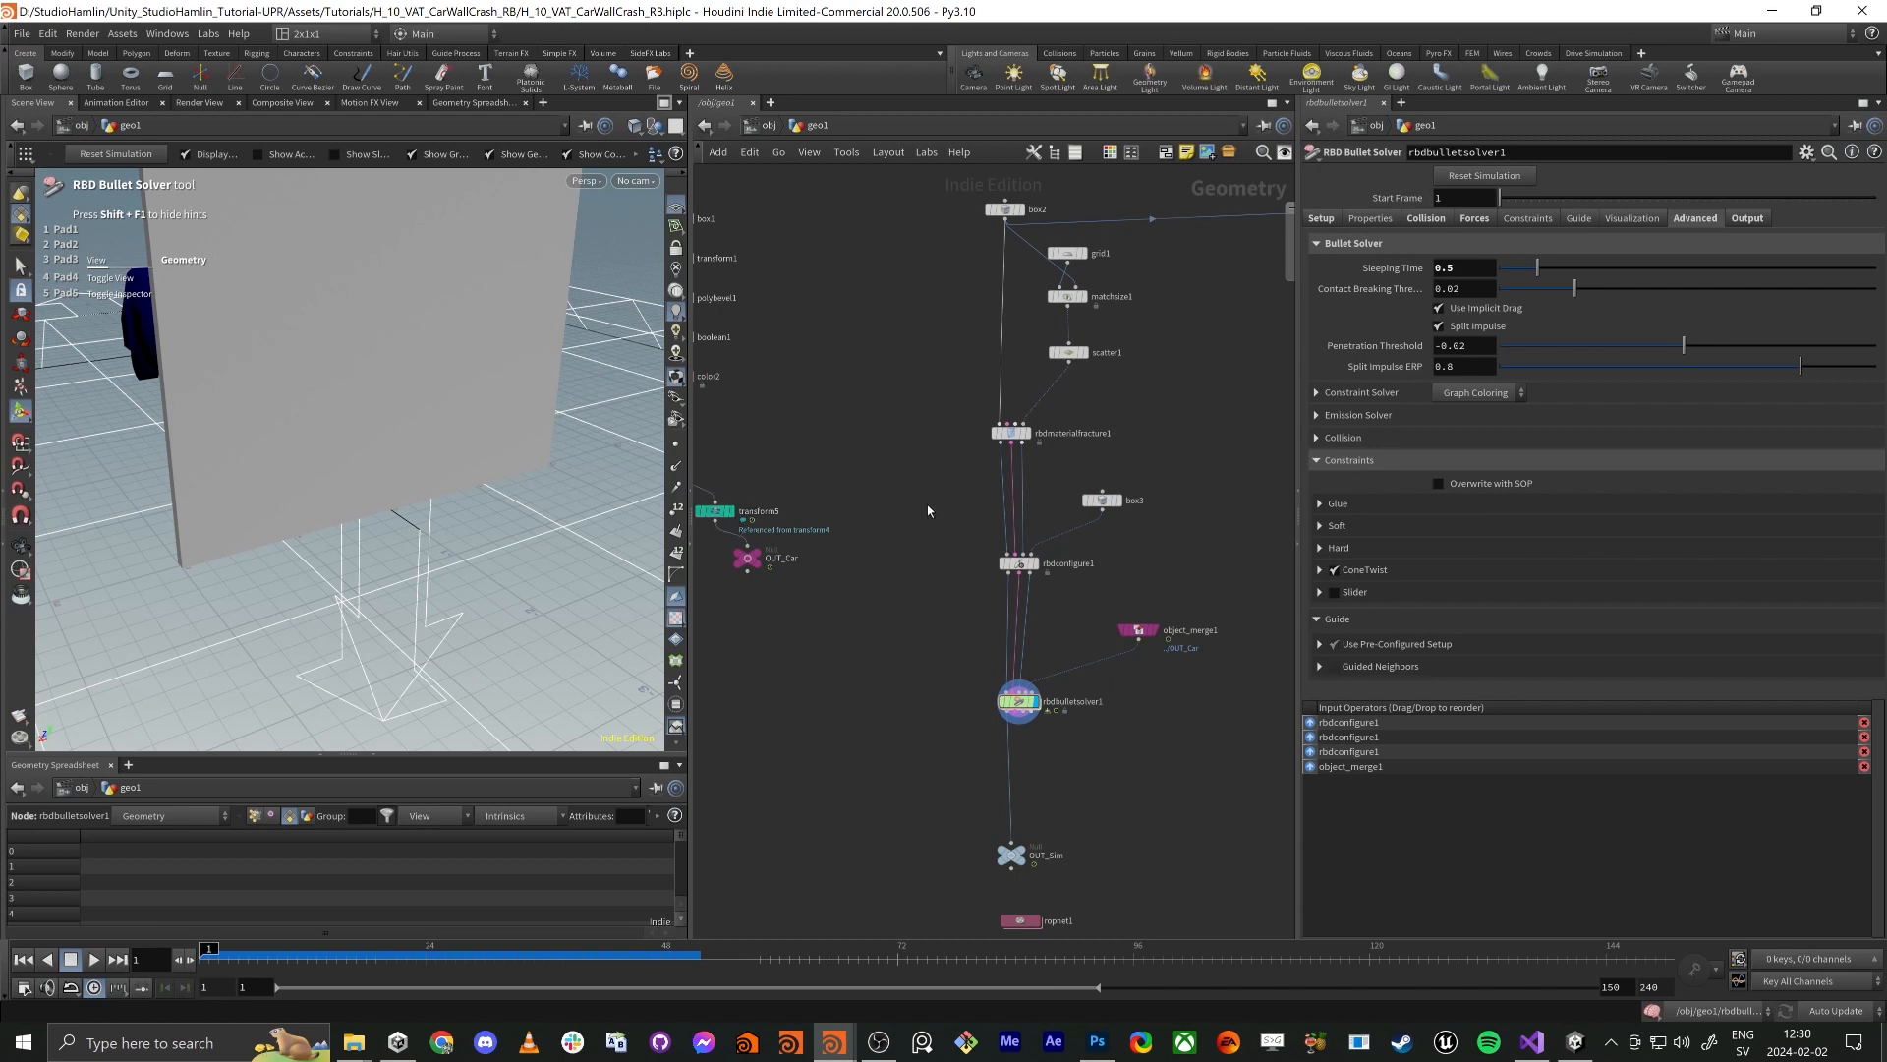
{"action": "scroll", "coordinate": [947, 470], "scroll_direction": "up", "scroll_amount": 4}
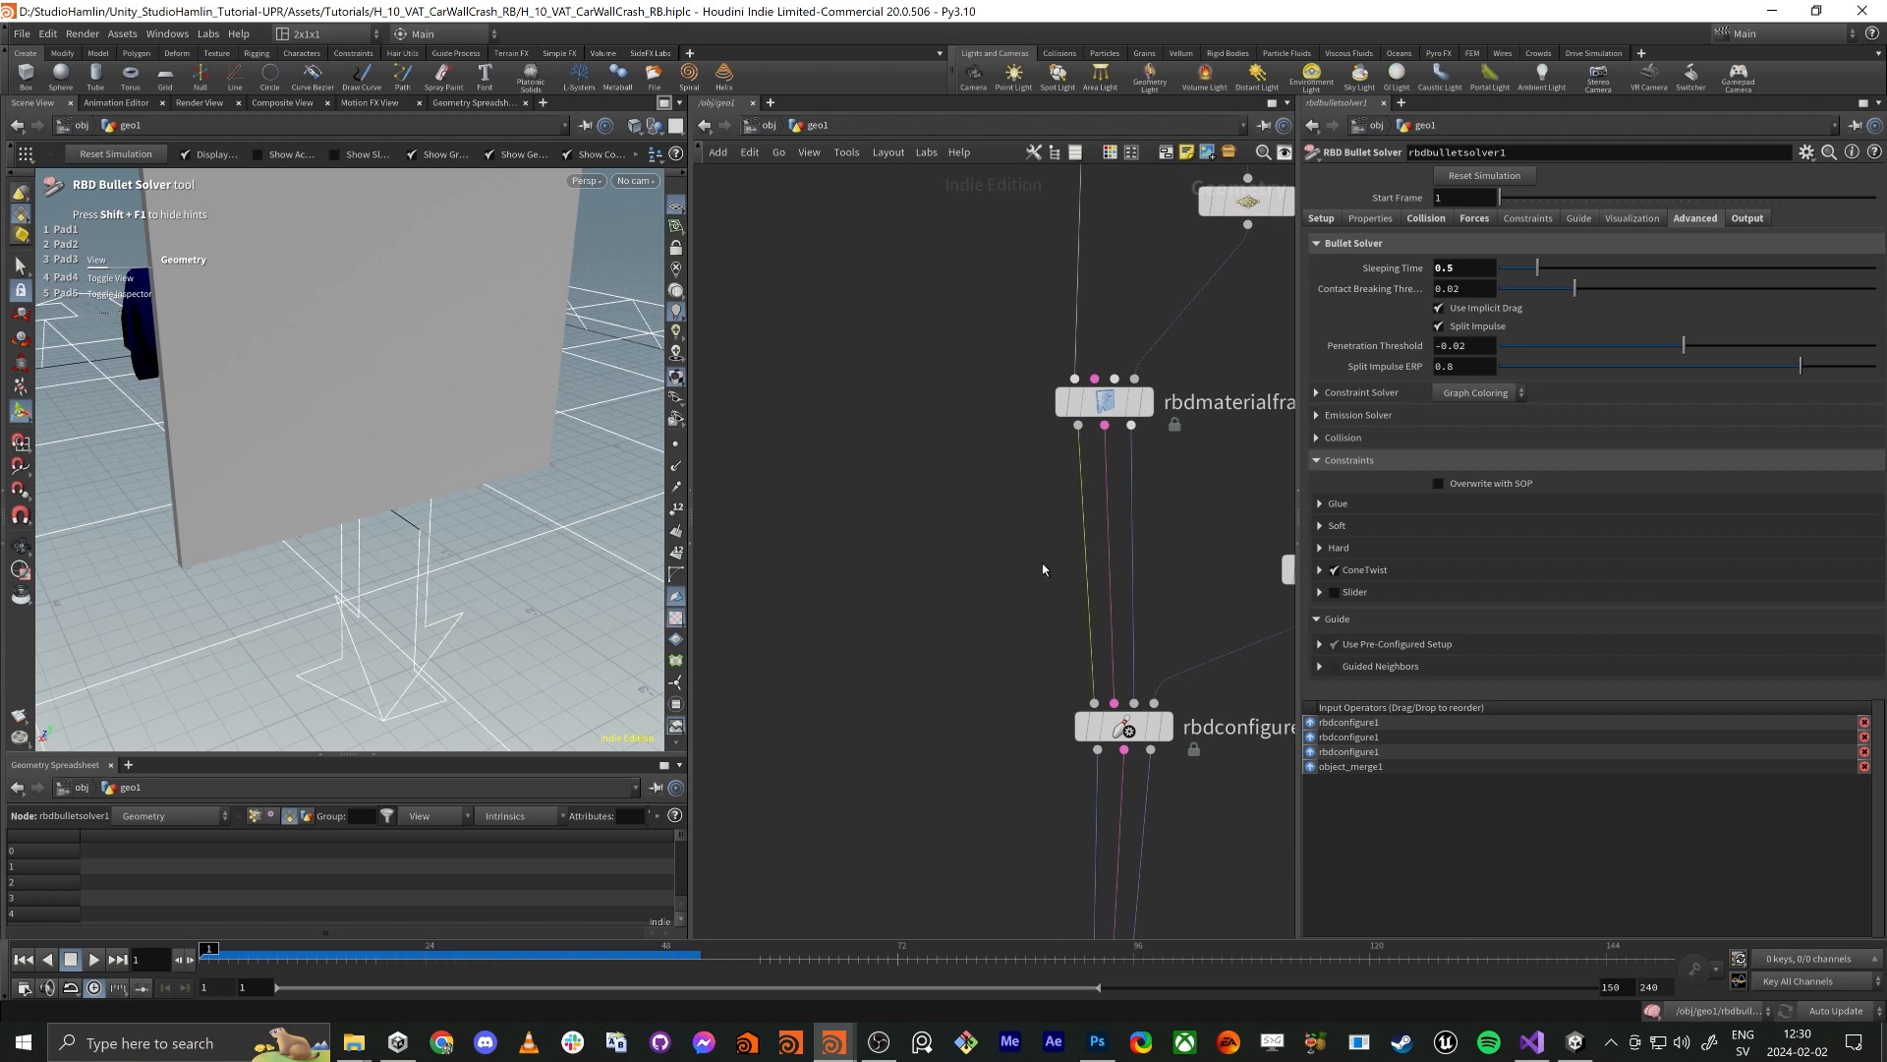
{"action": "key", "text": "r"}
{"action": "left_click", "coordinate": [1109, 410]}
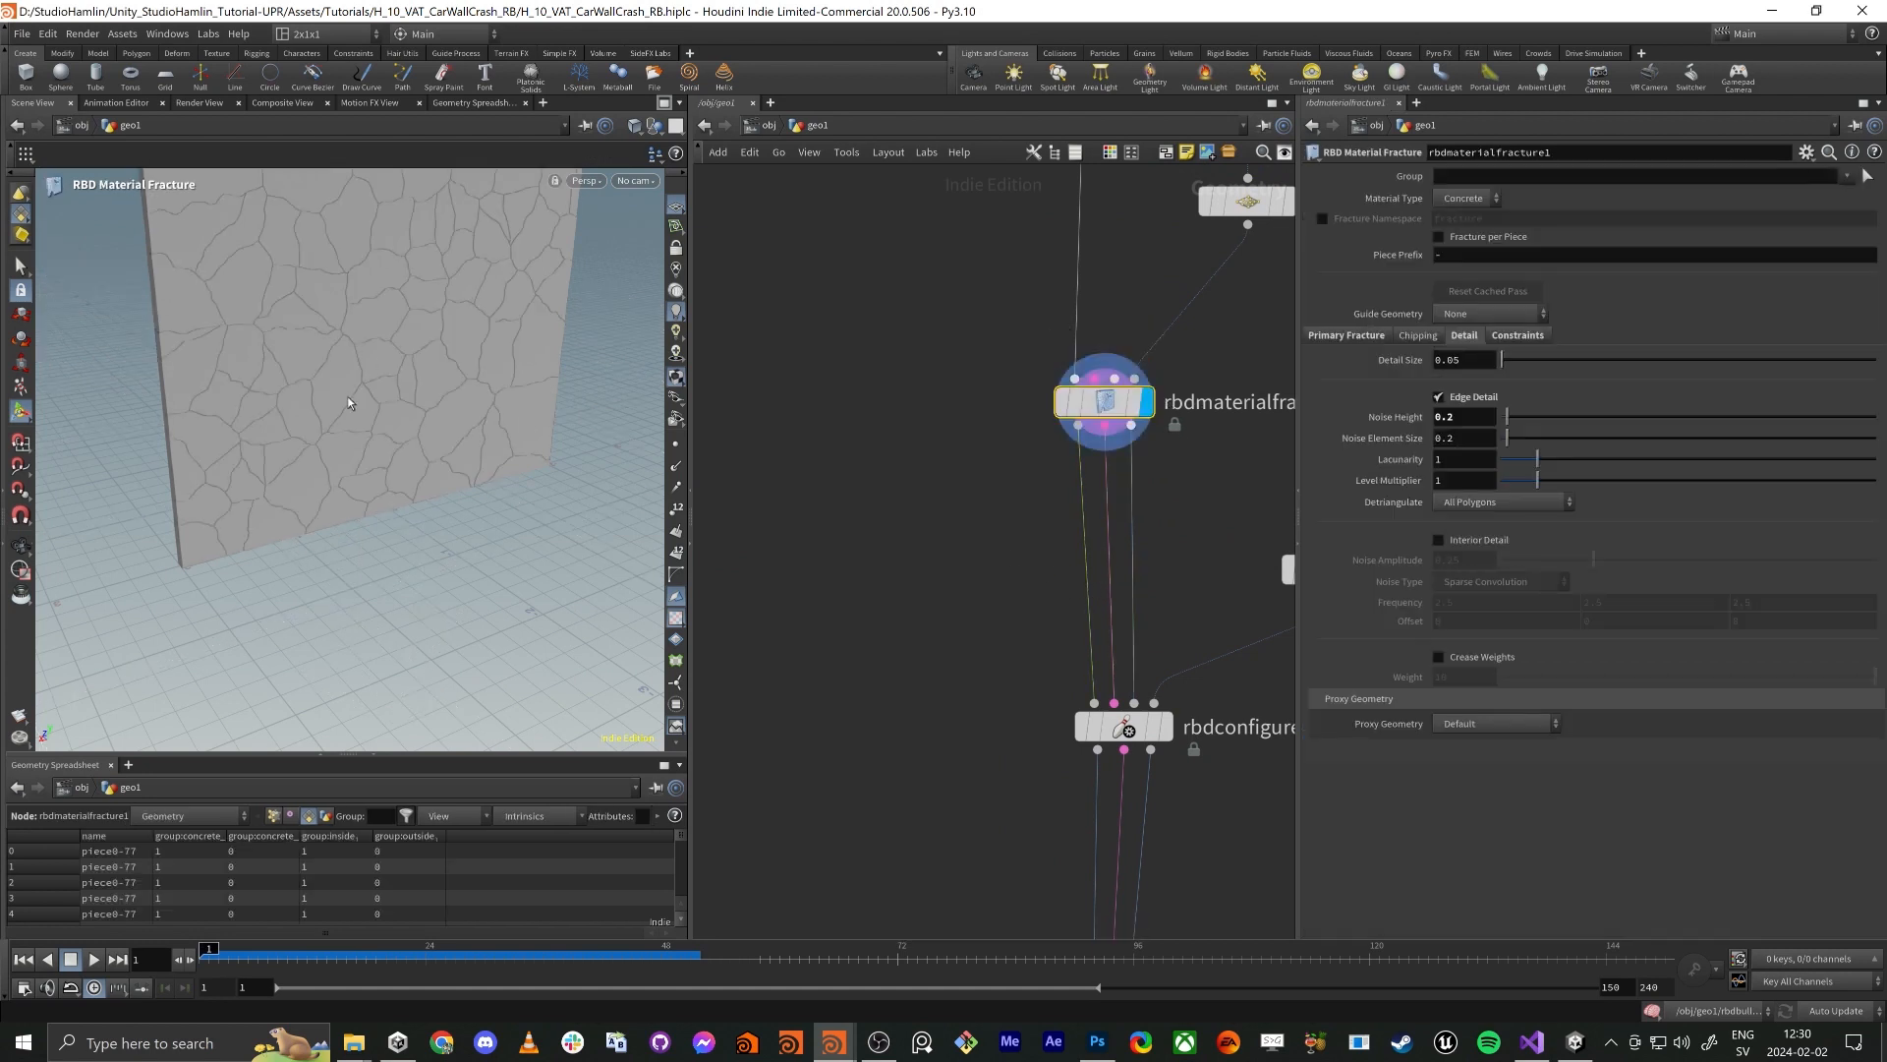
{"action": "mouse_move", "coordinate": [346, 397]}
{"action": "left_mouse_down", "text": "alt"}
{"action": "mouse_move", "coordinate": [316, 382]}
{"action": "mouse_move", "coordinate": [338, 378]}
{"action": "left_mouse_up", "text": "alt"}
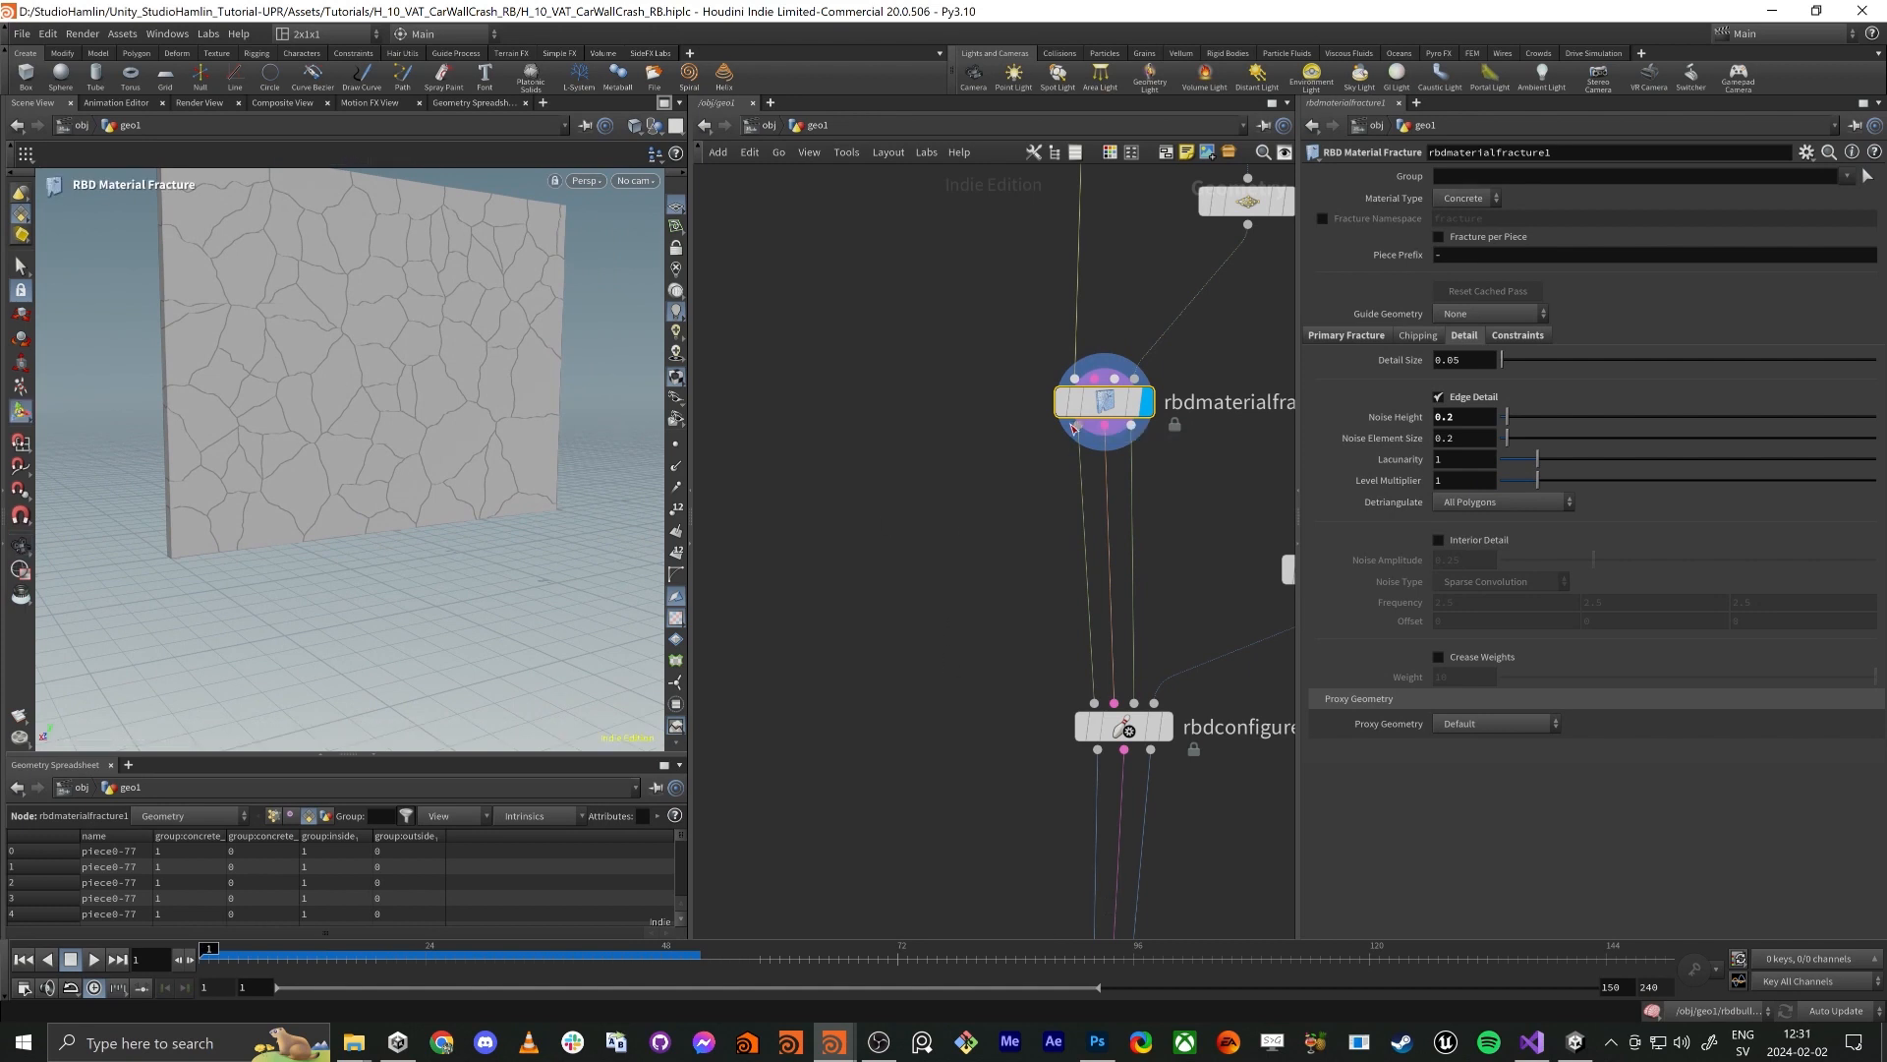
Add a UV Project node on the first output of rbdmaterialfracture1 and display its result on the wall
{"action": "key", "text": "Tab"}
{"action": "type", "text": "uvunw"}
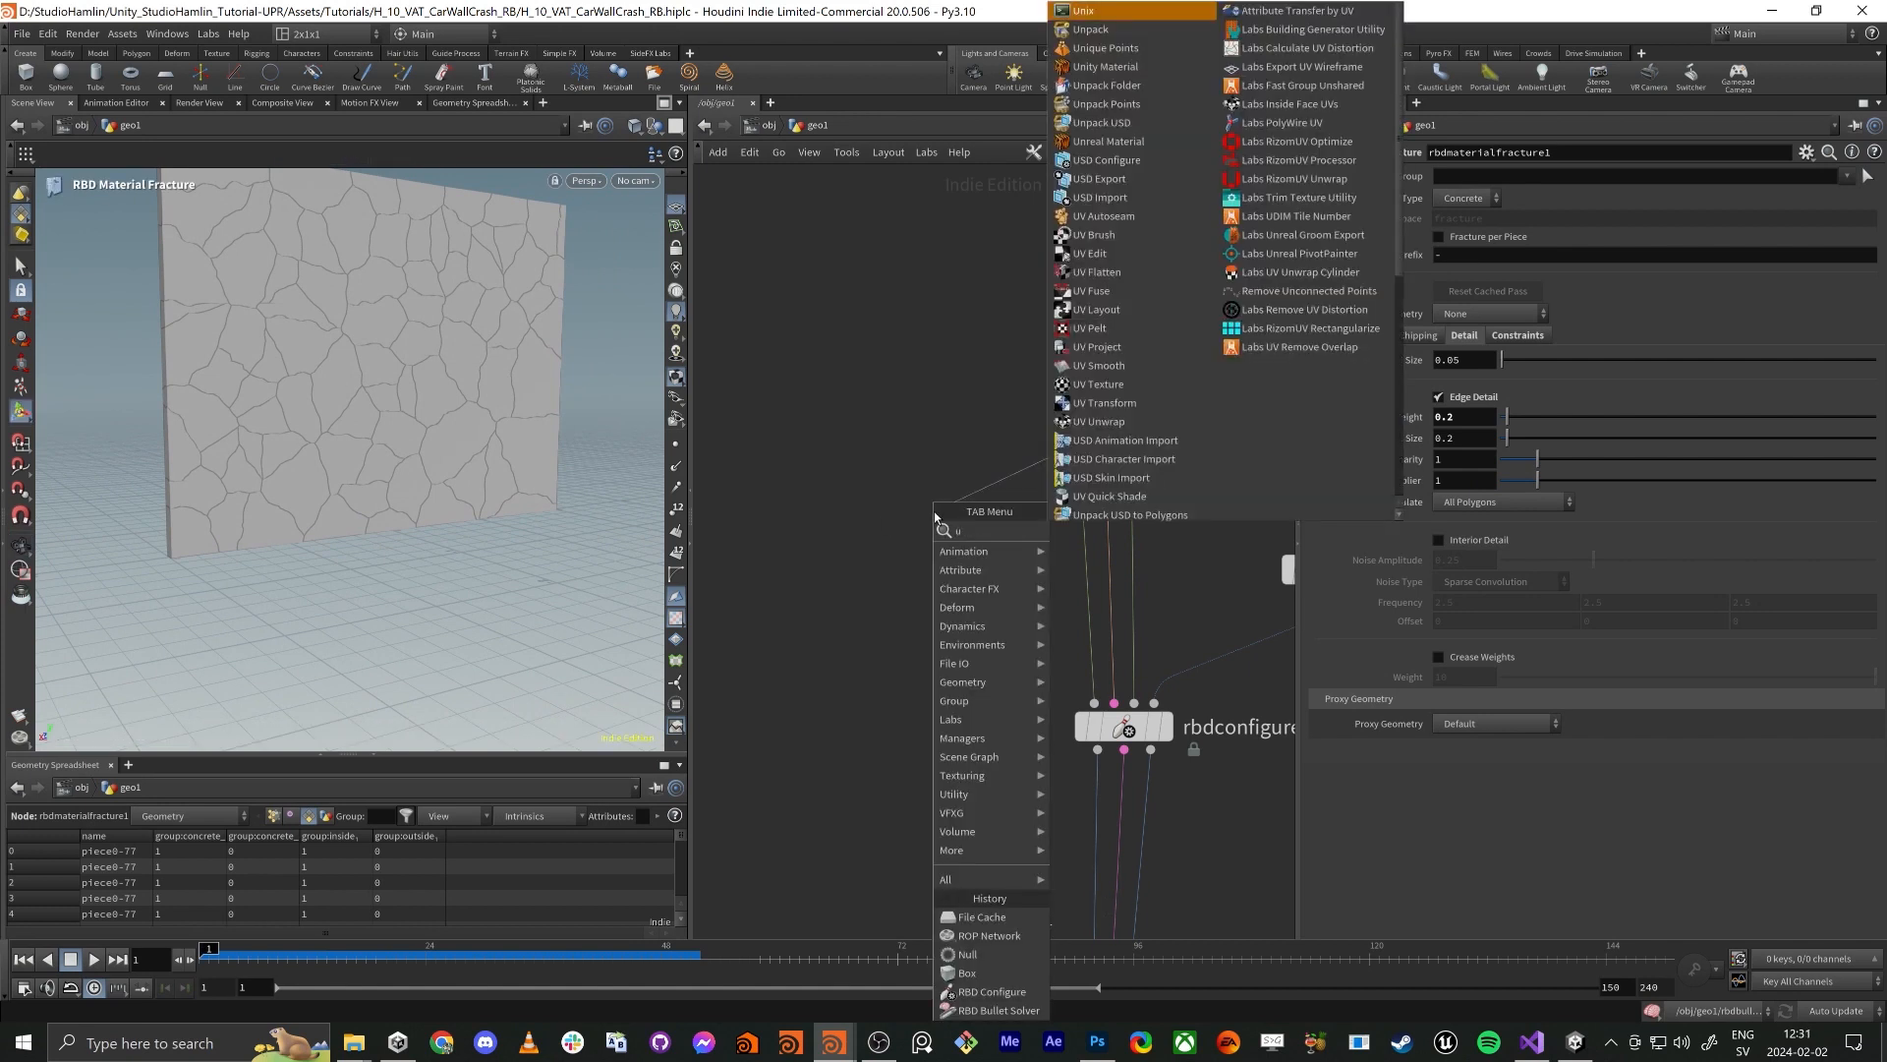
{"action": "key", "text": "Return"}
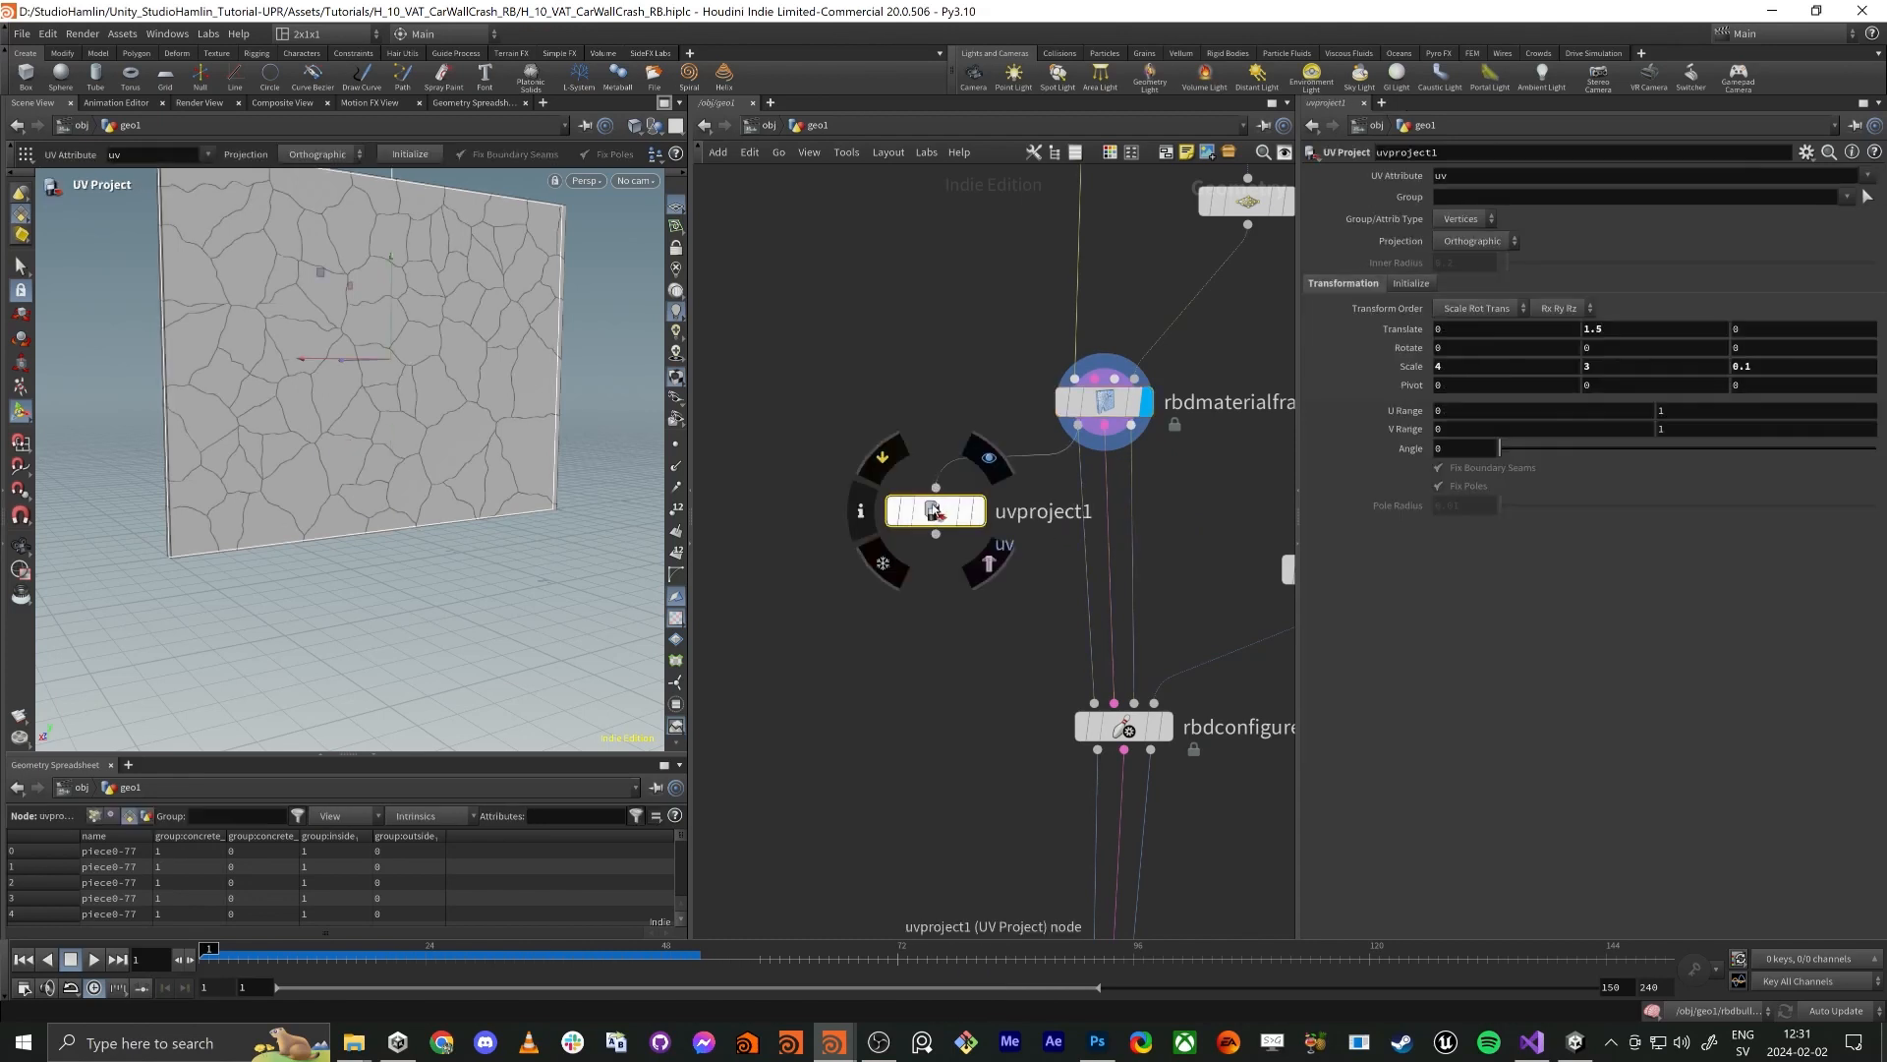
{"action": "left_click", "coordinate": [883, 548]}
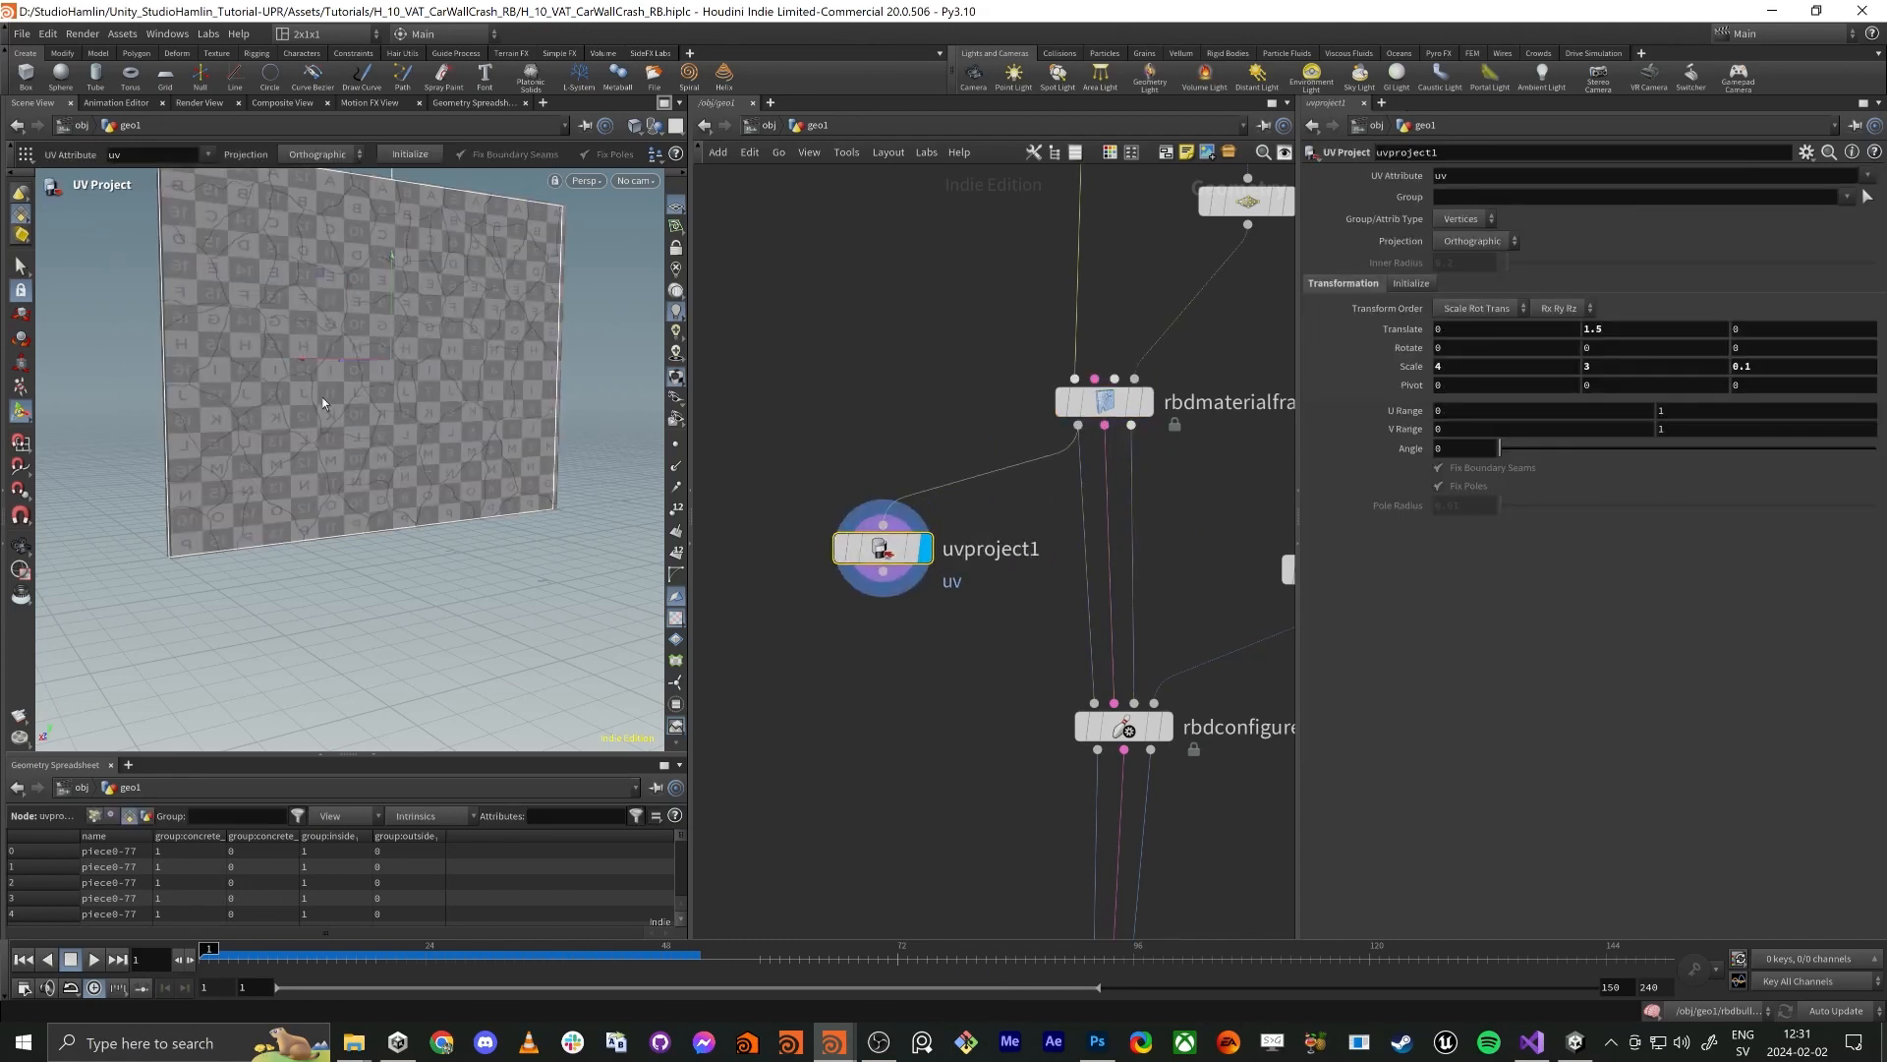
Examine the projected UV checker pattern up close along the cracks of the fractured wall
{"action": "key", "text": "Escape"}
{"action": "scroll", "coordinate": [393, 475], "scroll_direction": "up", "scroll_amount": 6}
{"action": "scroll", "coordinate": [393, 474], "scroll_direction": "up", "scroll_amount": 3}
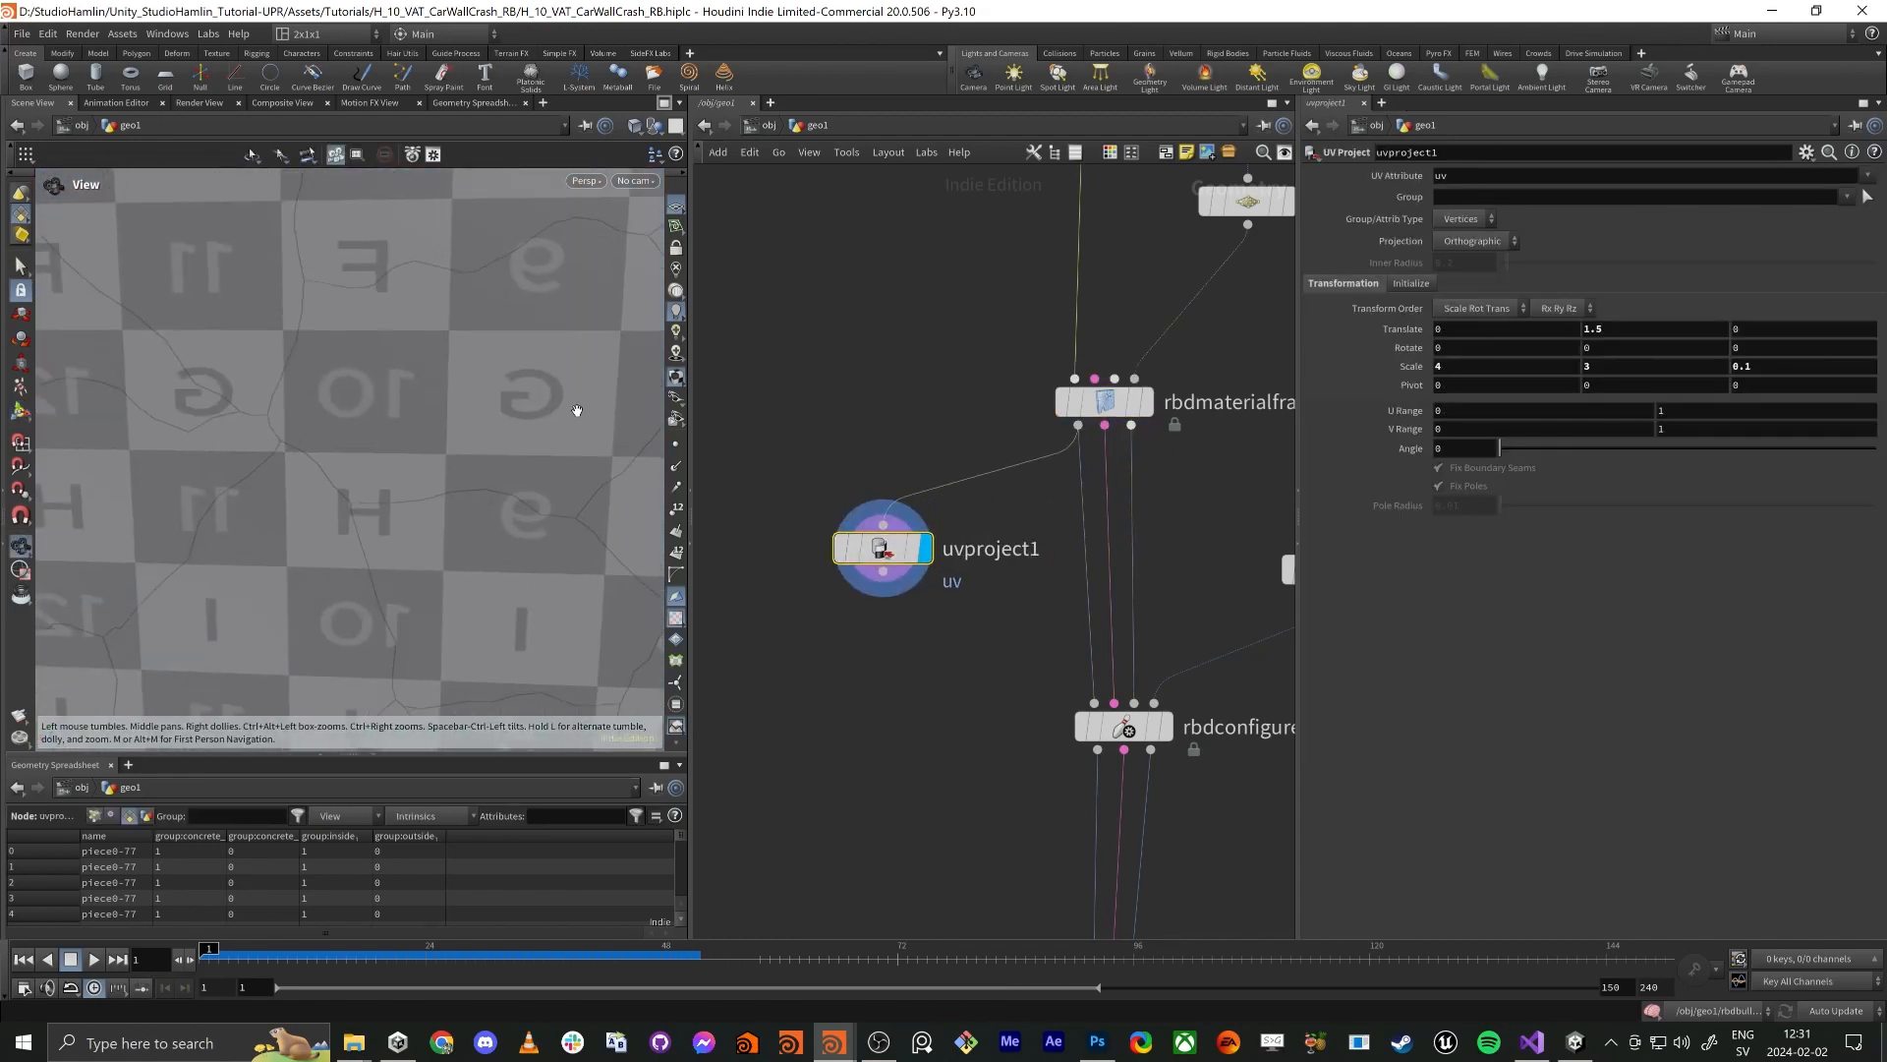
{"action": "scroll", "coordinate": [294, 463], "scroll_direction": "down", "scroll_amount": 8}
{"action": "scroll", "coordinate": [422, 438], "scroll_direction": "up", "scroll_amount": 10}
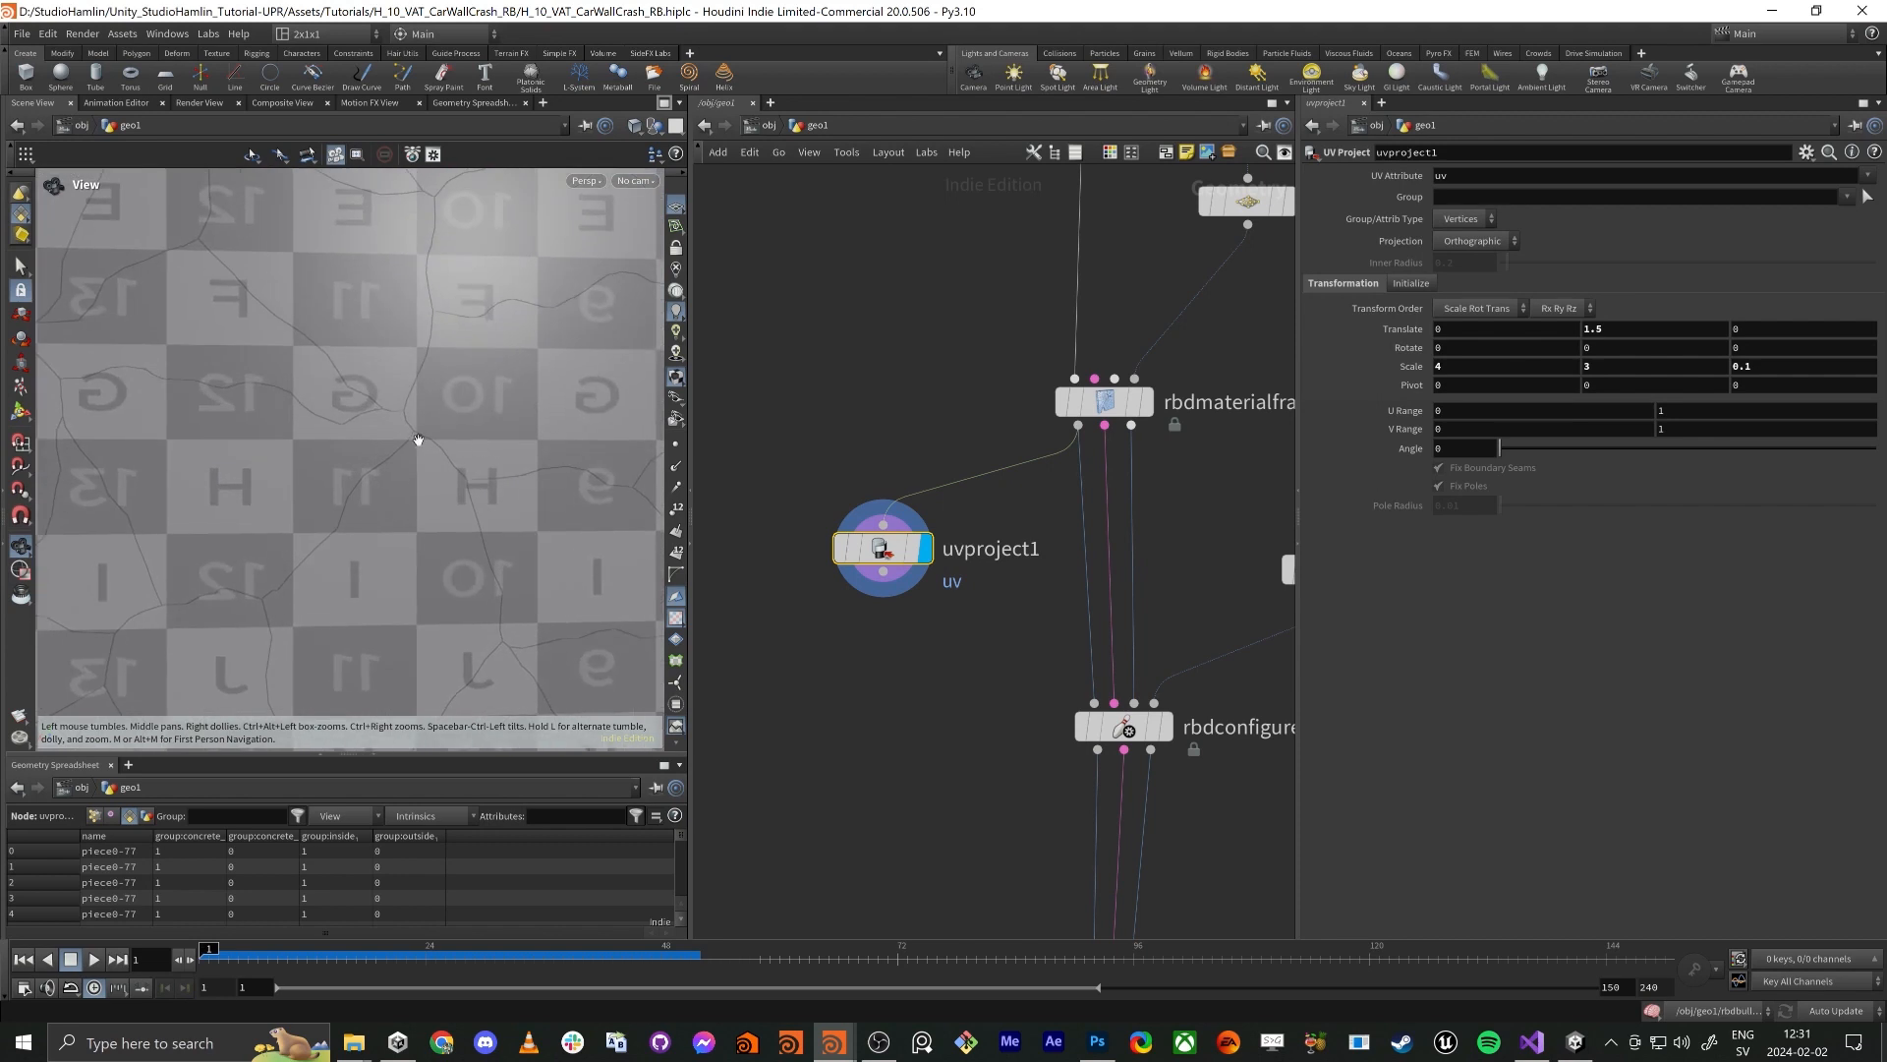
{"action": "scroll", "coordinate": [483, 449], "scroll_direction": "up", "scroll_amount": 5}
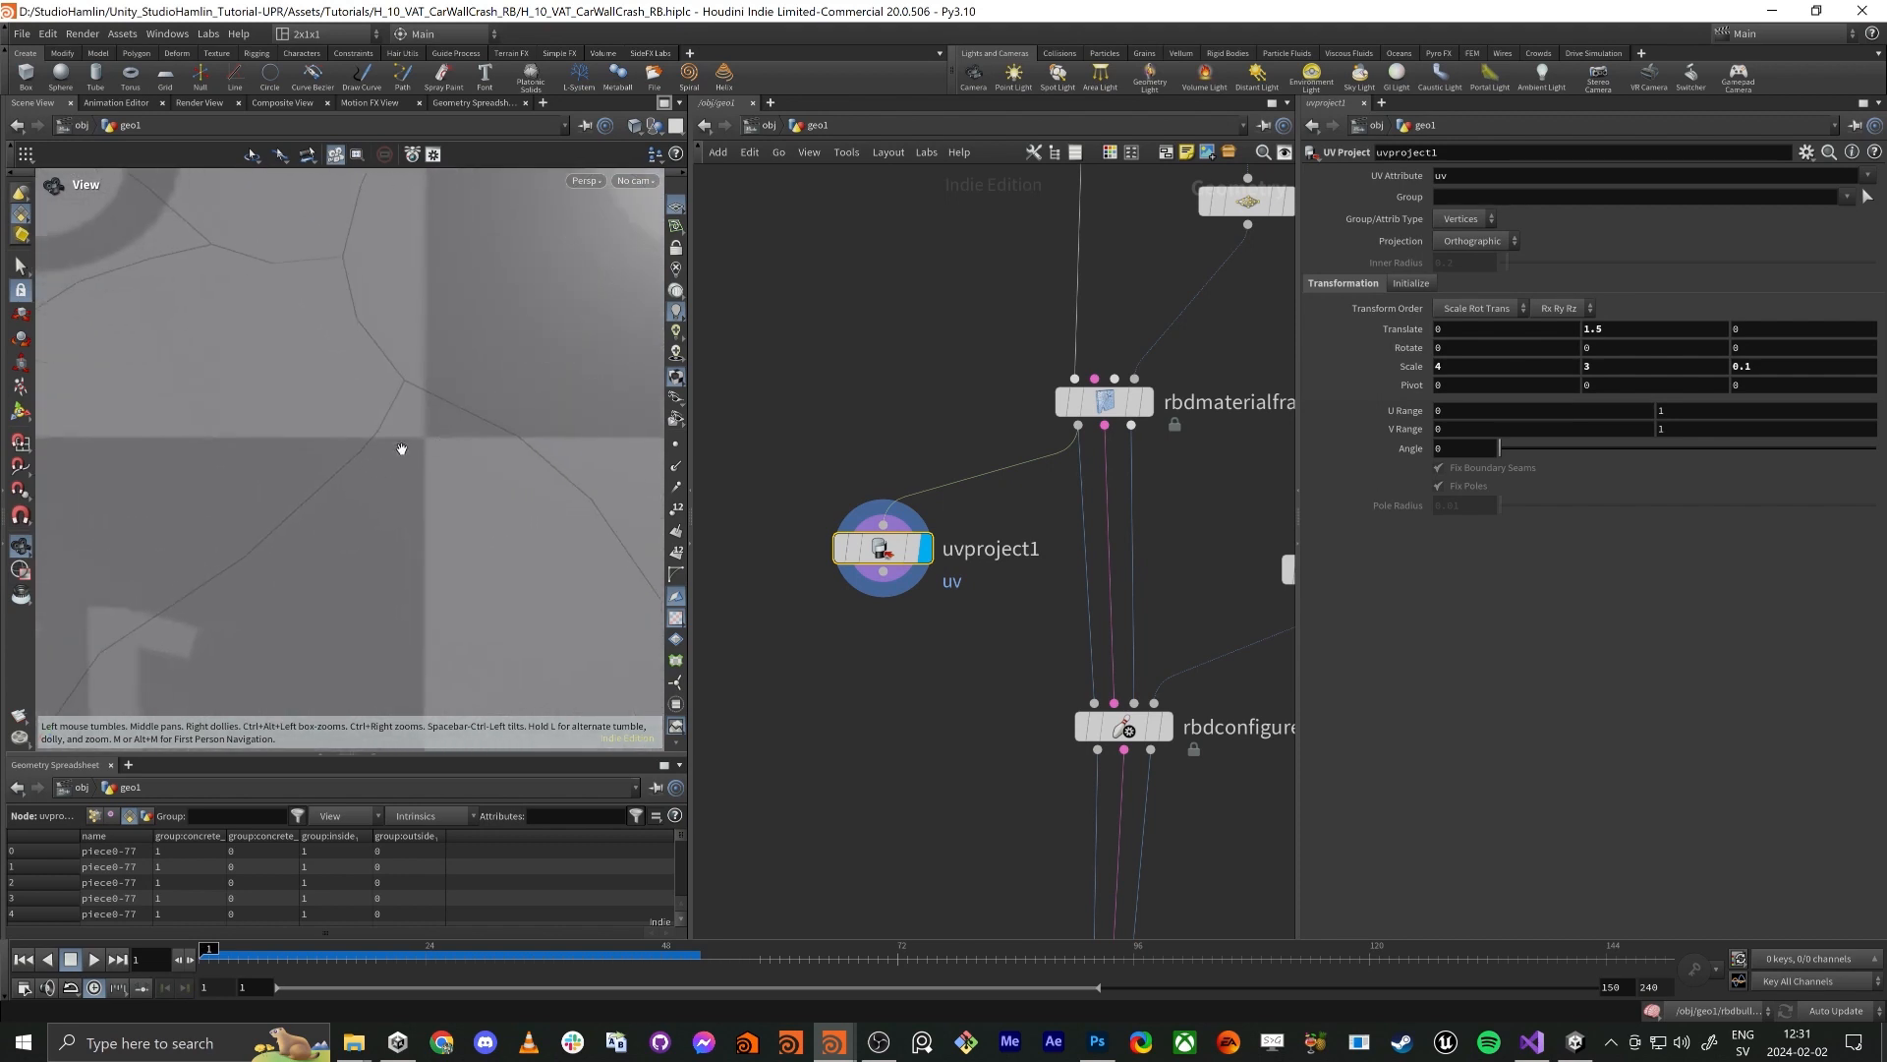
{"action": "key", "text": "Return"}
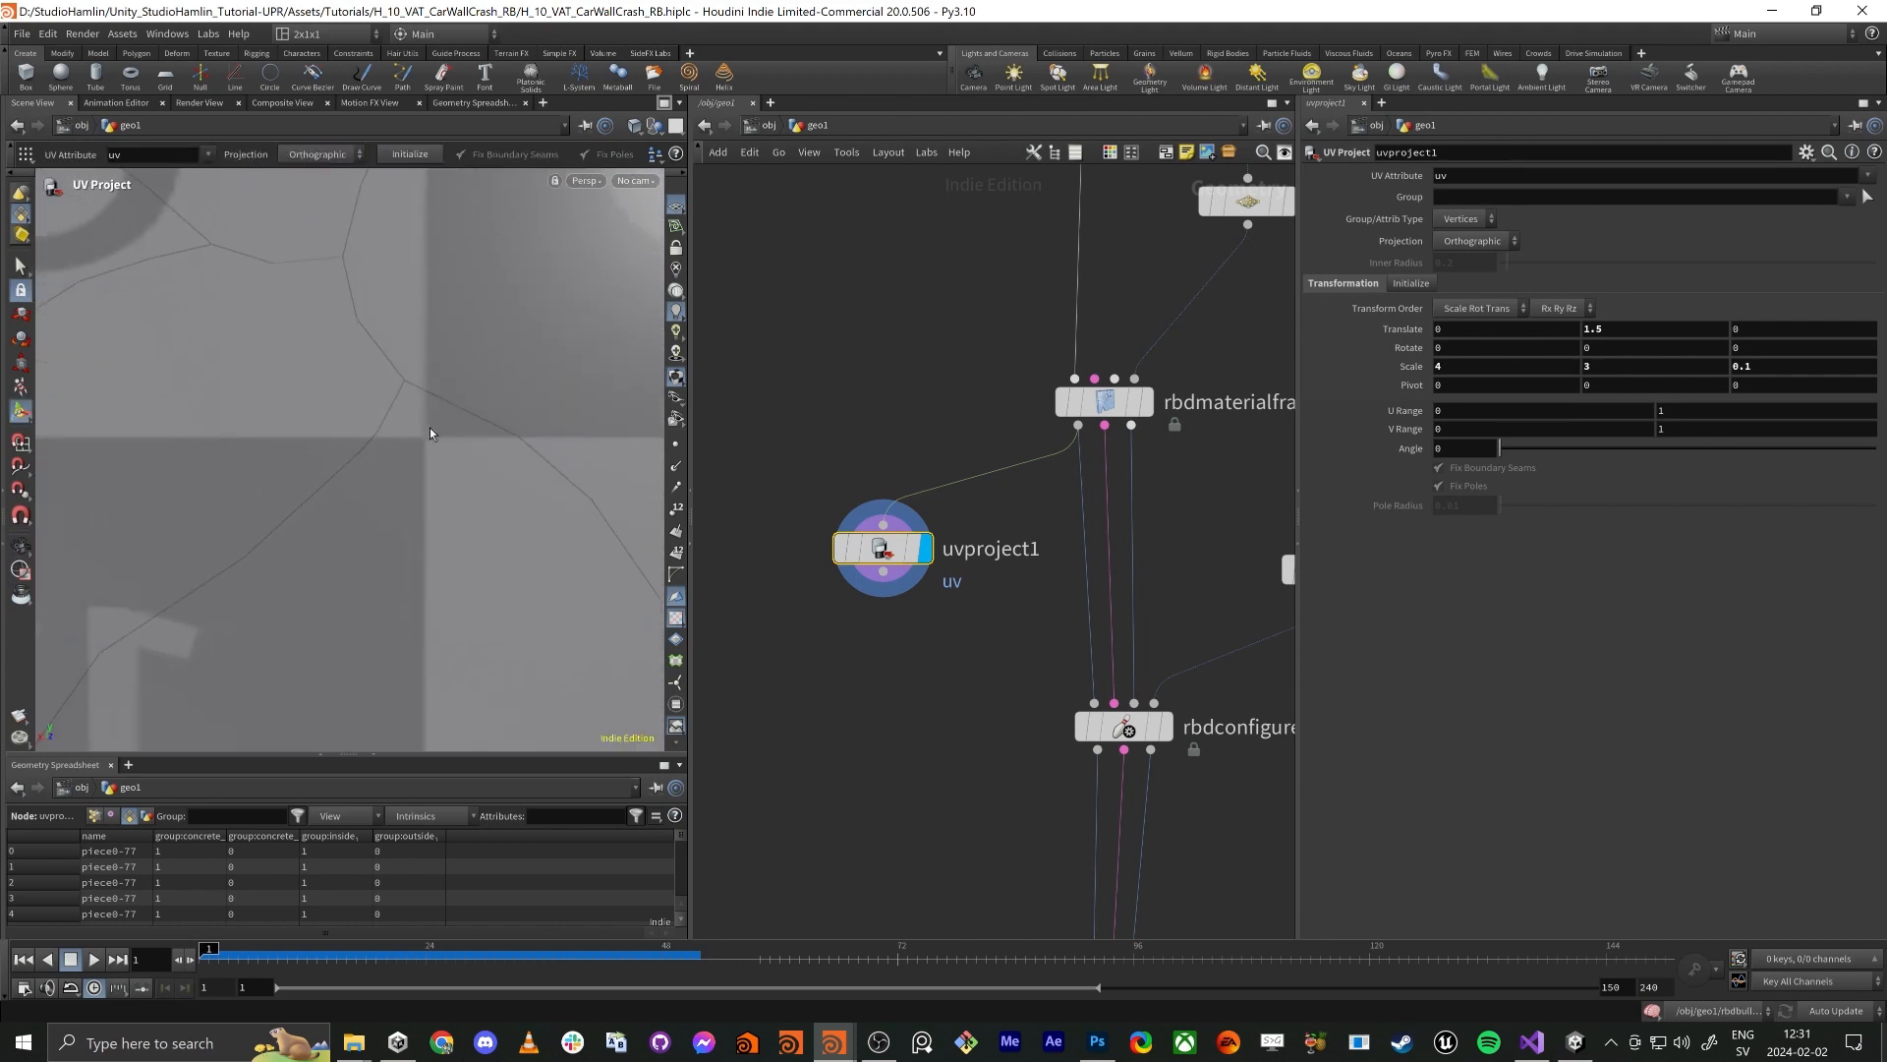
Connect the output of uvproject1 to the first input of rbdconfigure1 and view the wall's UV pattern
{"action": "middle_click_drag", "start_coordinate": [792, 731], "coordinate": [842, 473]}
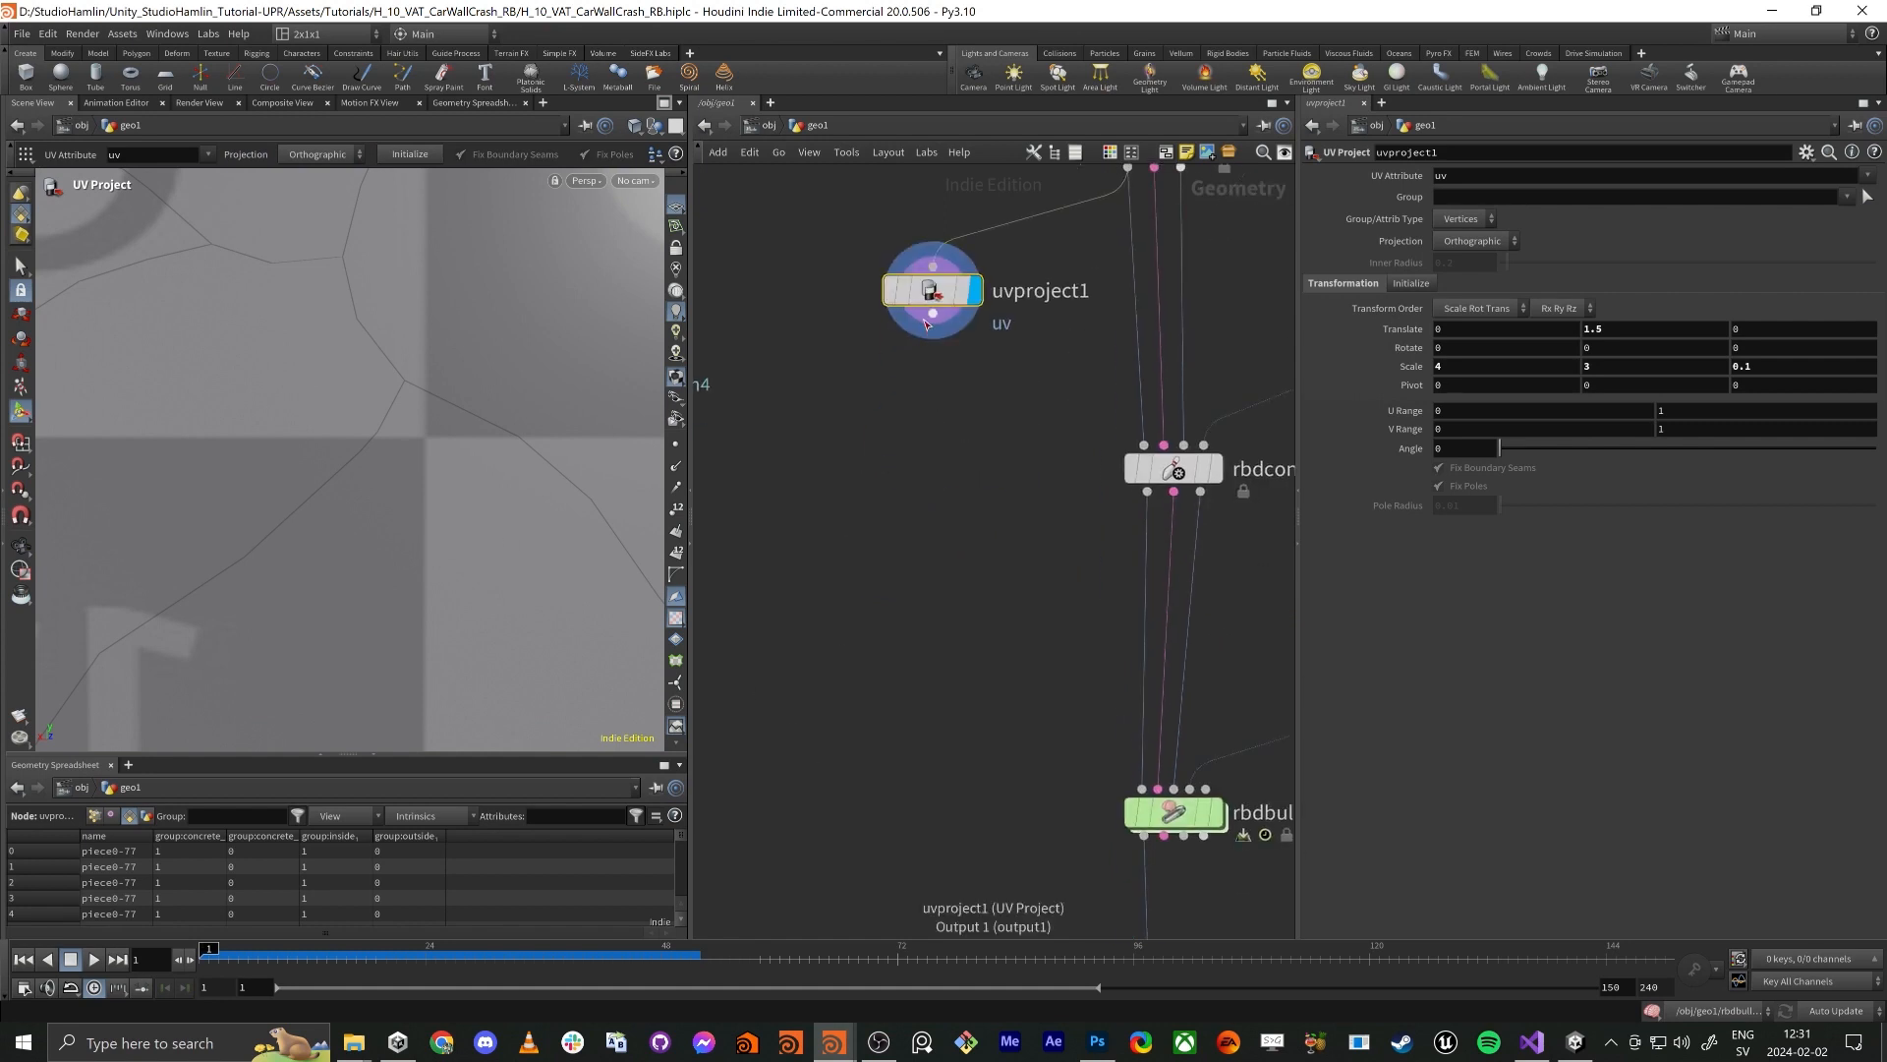
{"action": "left_click_drag", "start_coordinate": [933, 314], "coordinate": [1143, 444]}
{"action": "key", "text": "Escape"}
{"action": "scroll", "coordinate": [138, 450], "scroll_direction": "down", "scroll_amount": 8}
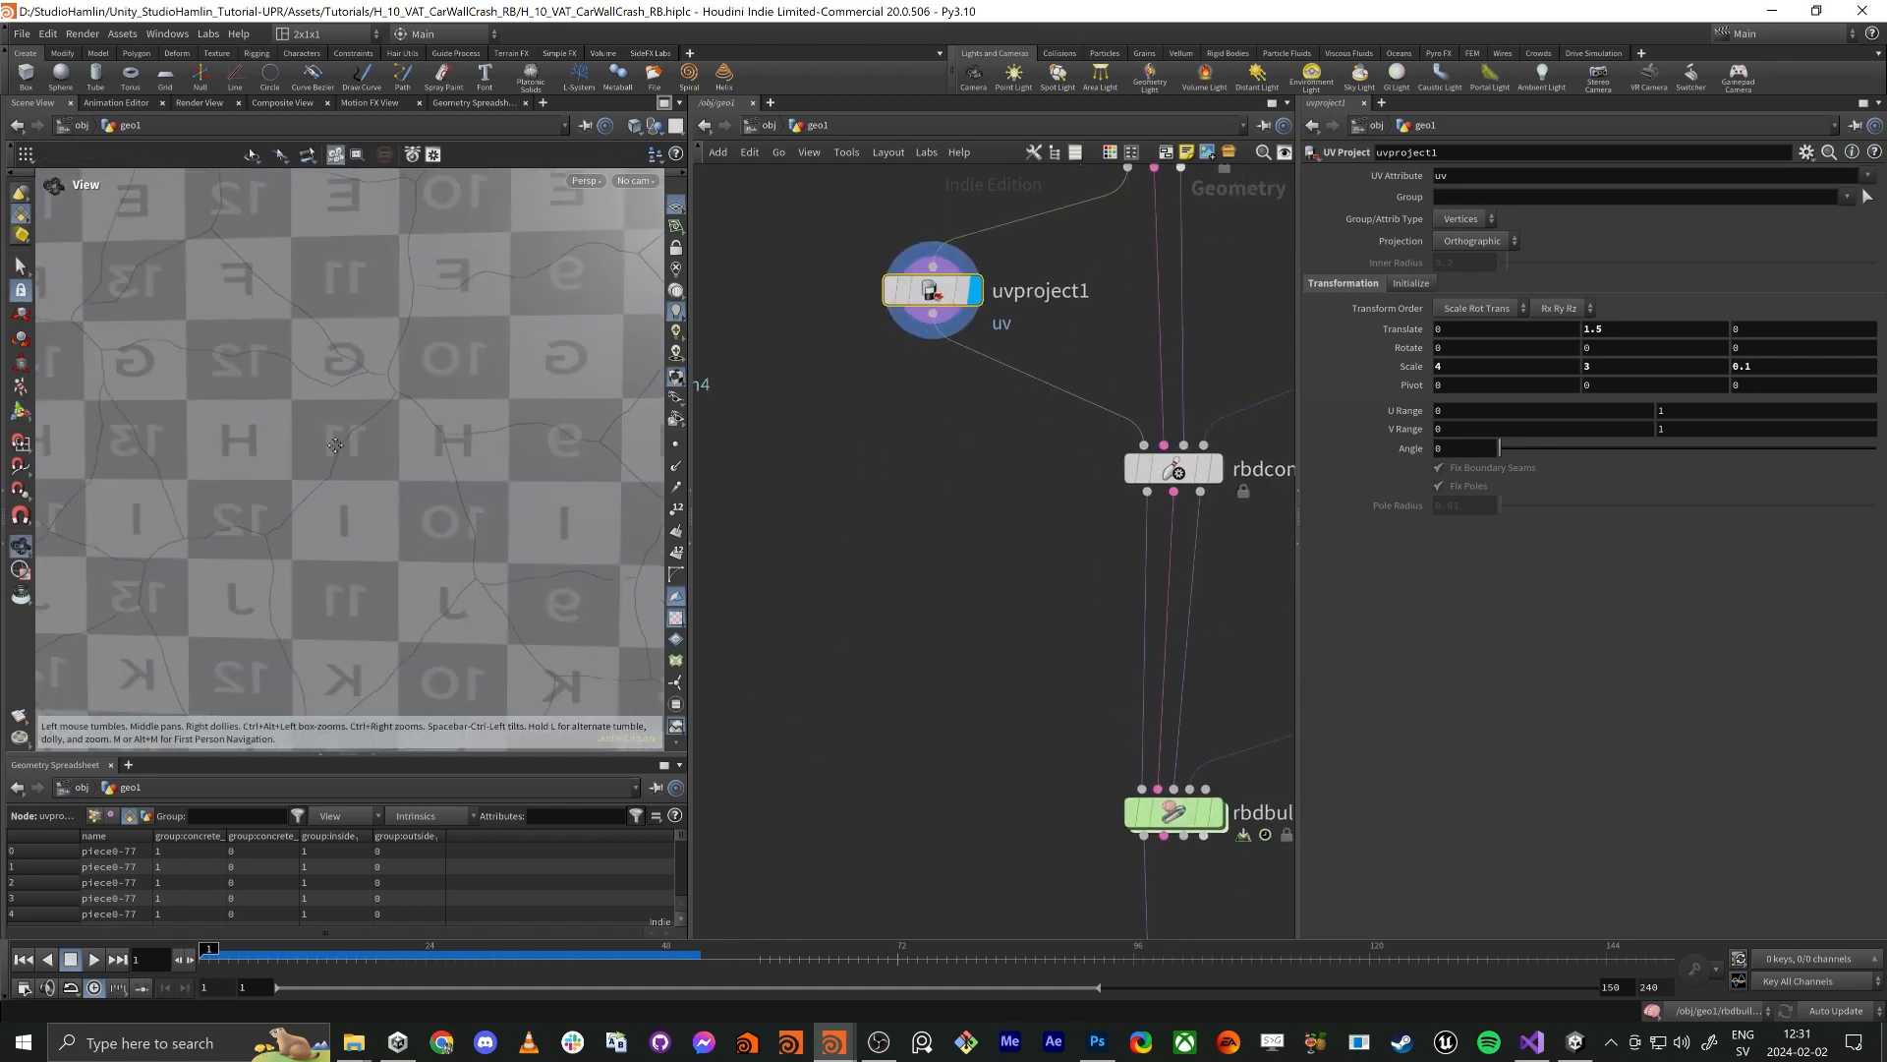
Add an RBD Exploded View node fed by the outputs of rbdconfigure1 and display the separated wall pieces
{"action": "scroll", "coordinate": [307, 547], "scroll_direction": "up", "scroll_amount": 3}
{"action": "left_click_drag", "start_coordinate": [307, 547], "coordinate": [277, 384], "text": "alt"}
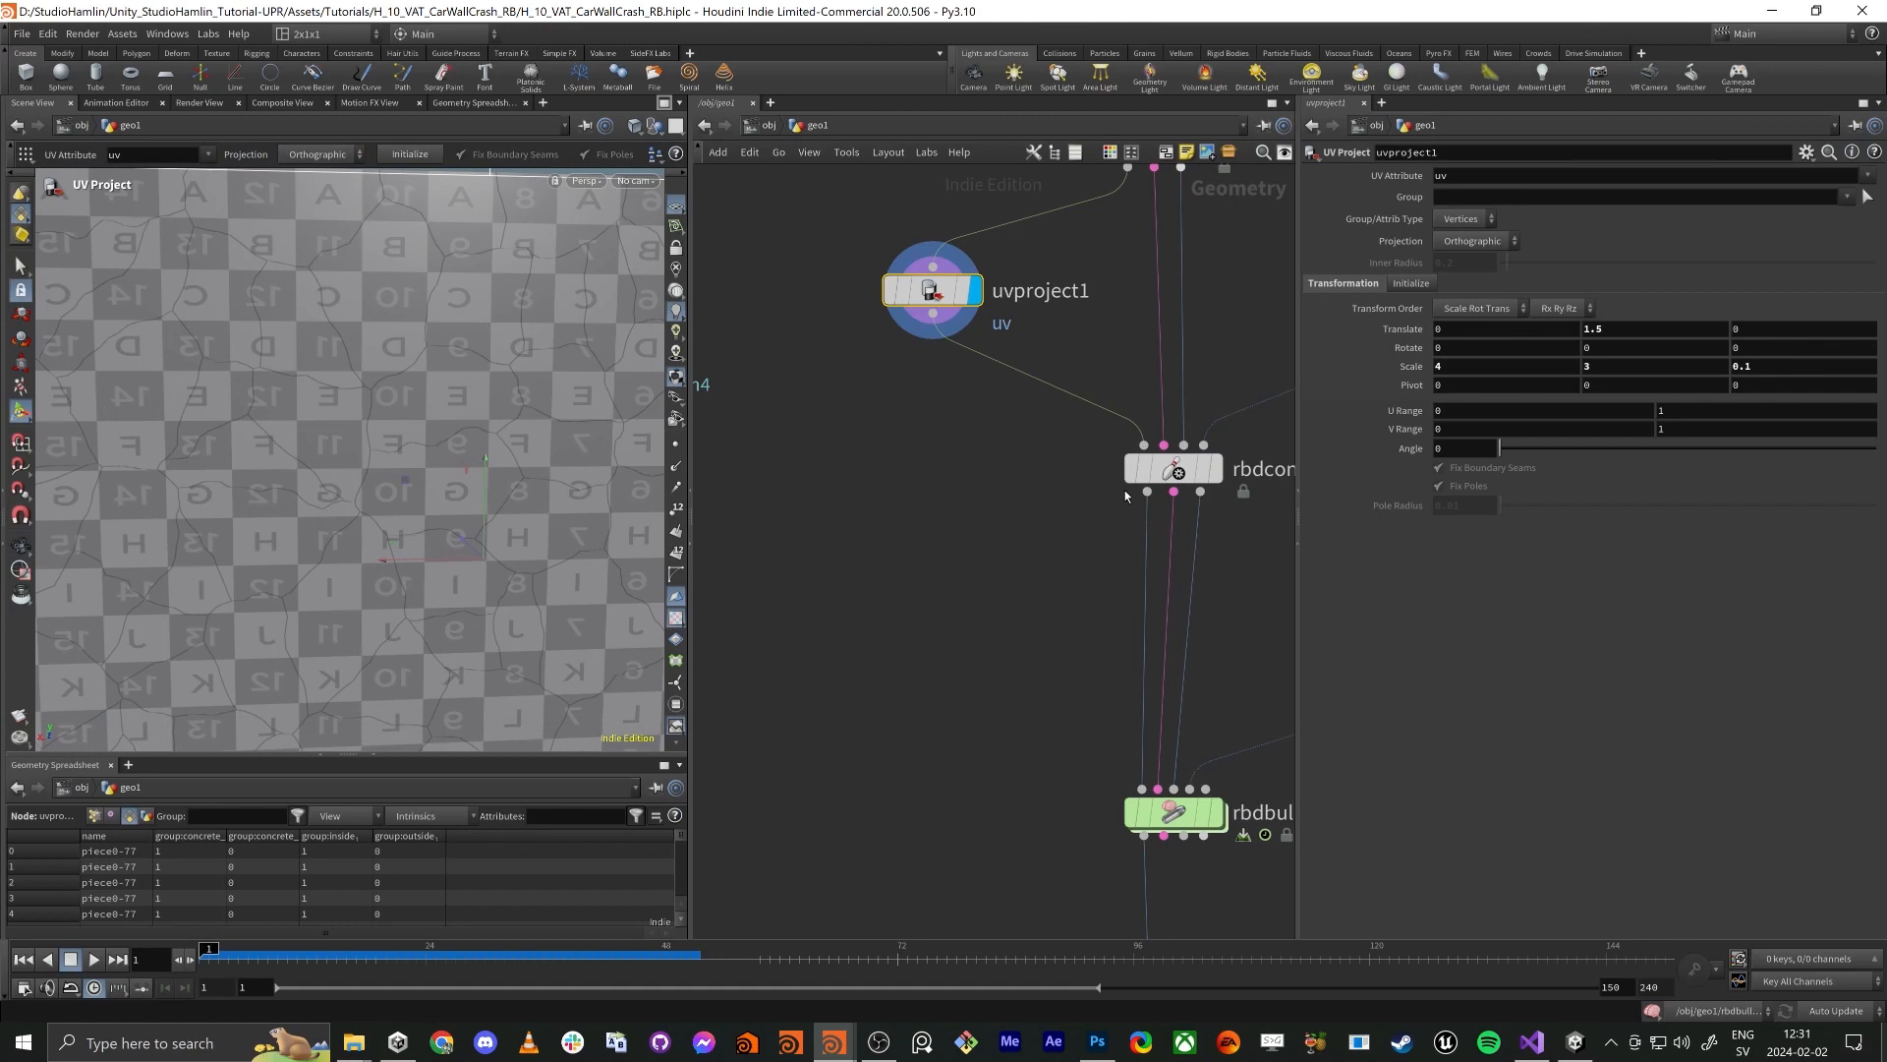
{"action": "left_click_drag", "start_coordinate": [1143, 473], "coordinate": [1143, 483]}
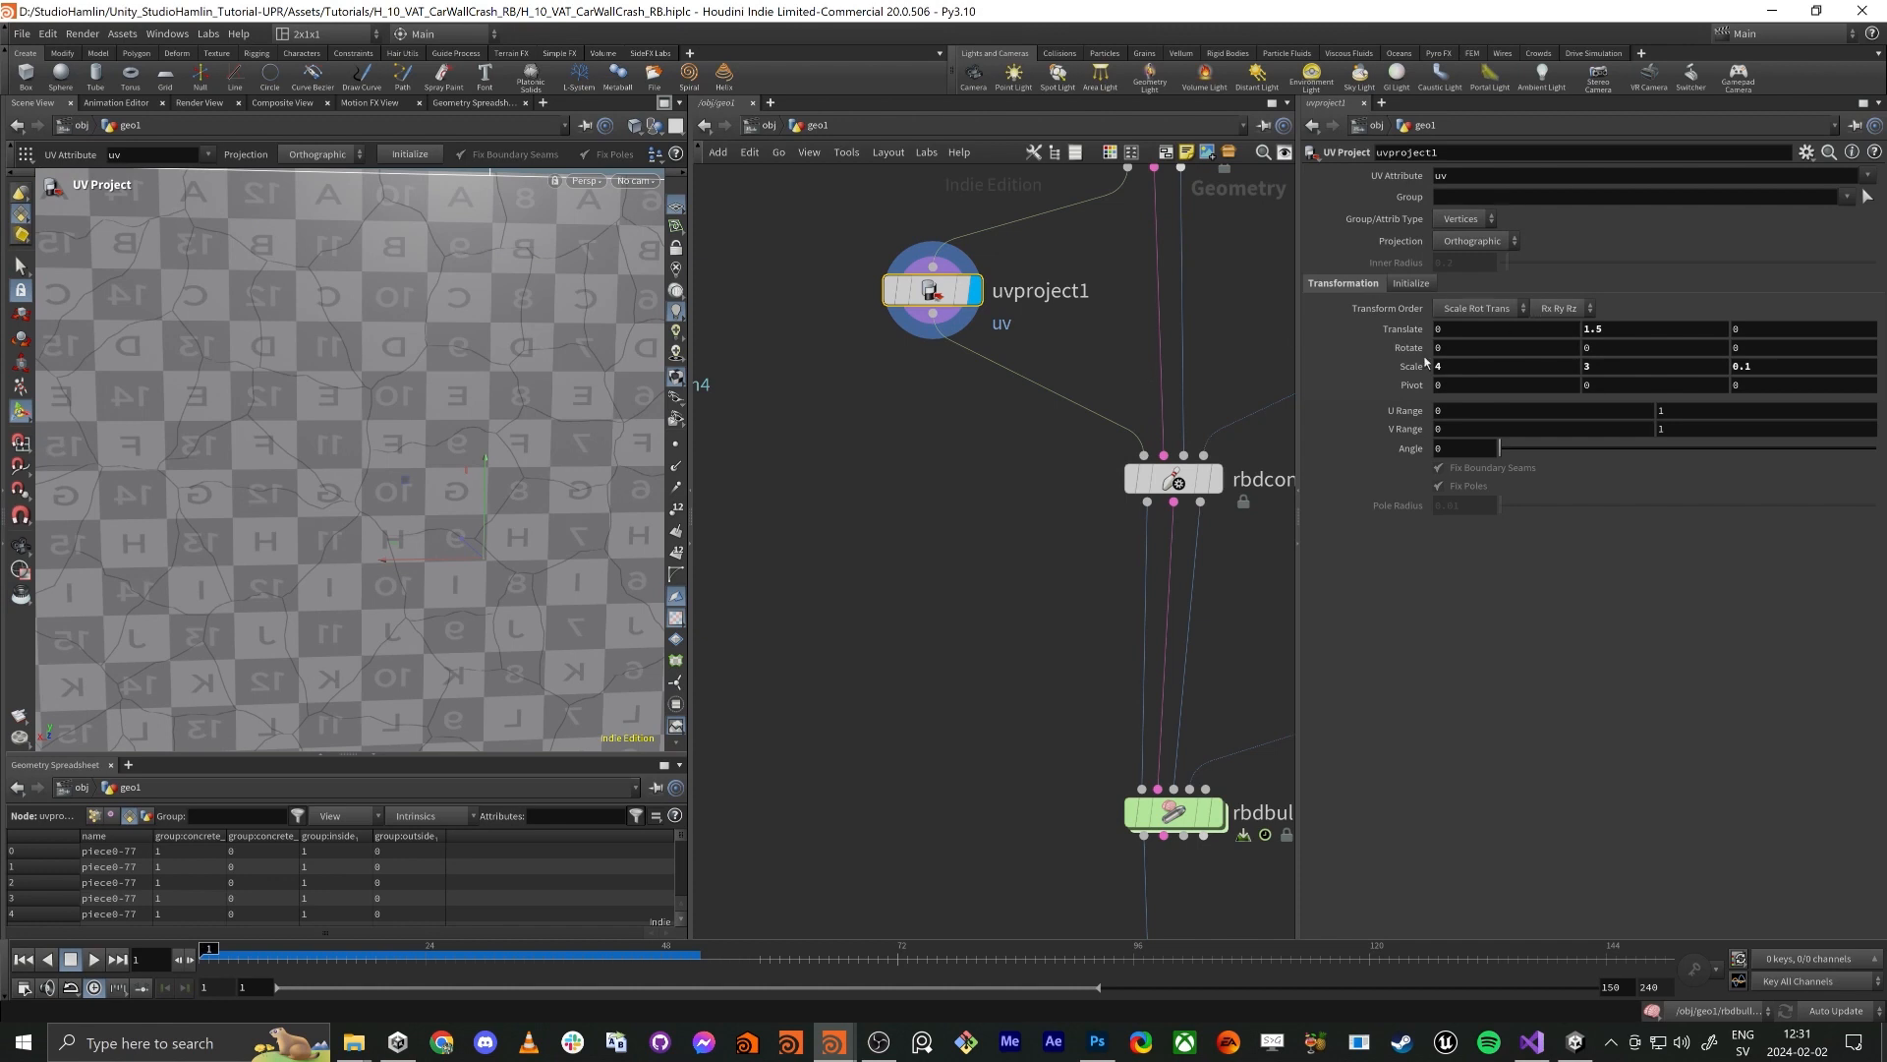
{"action": "left_click_drag", "start_coordinate": [1007, 550], "coordinate": [1199, 447]}
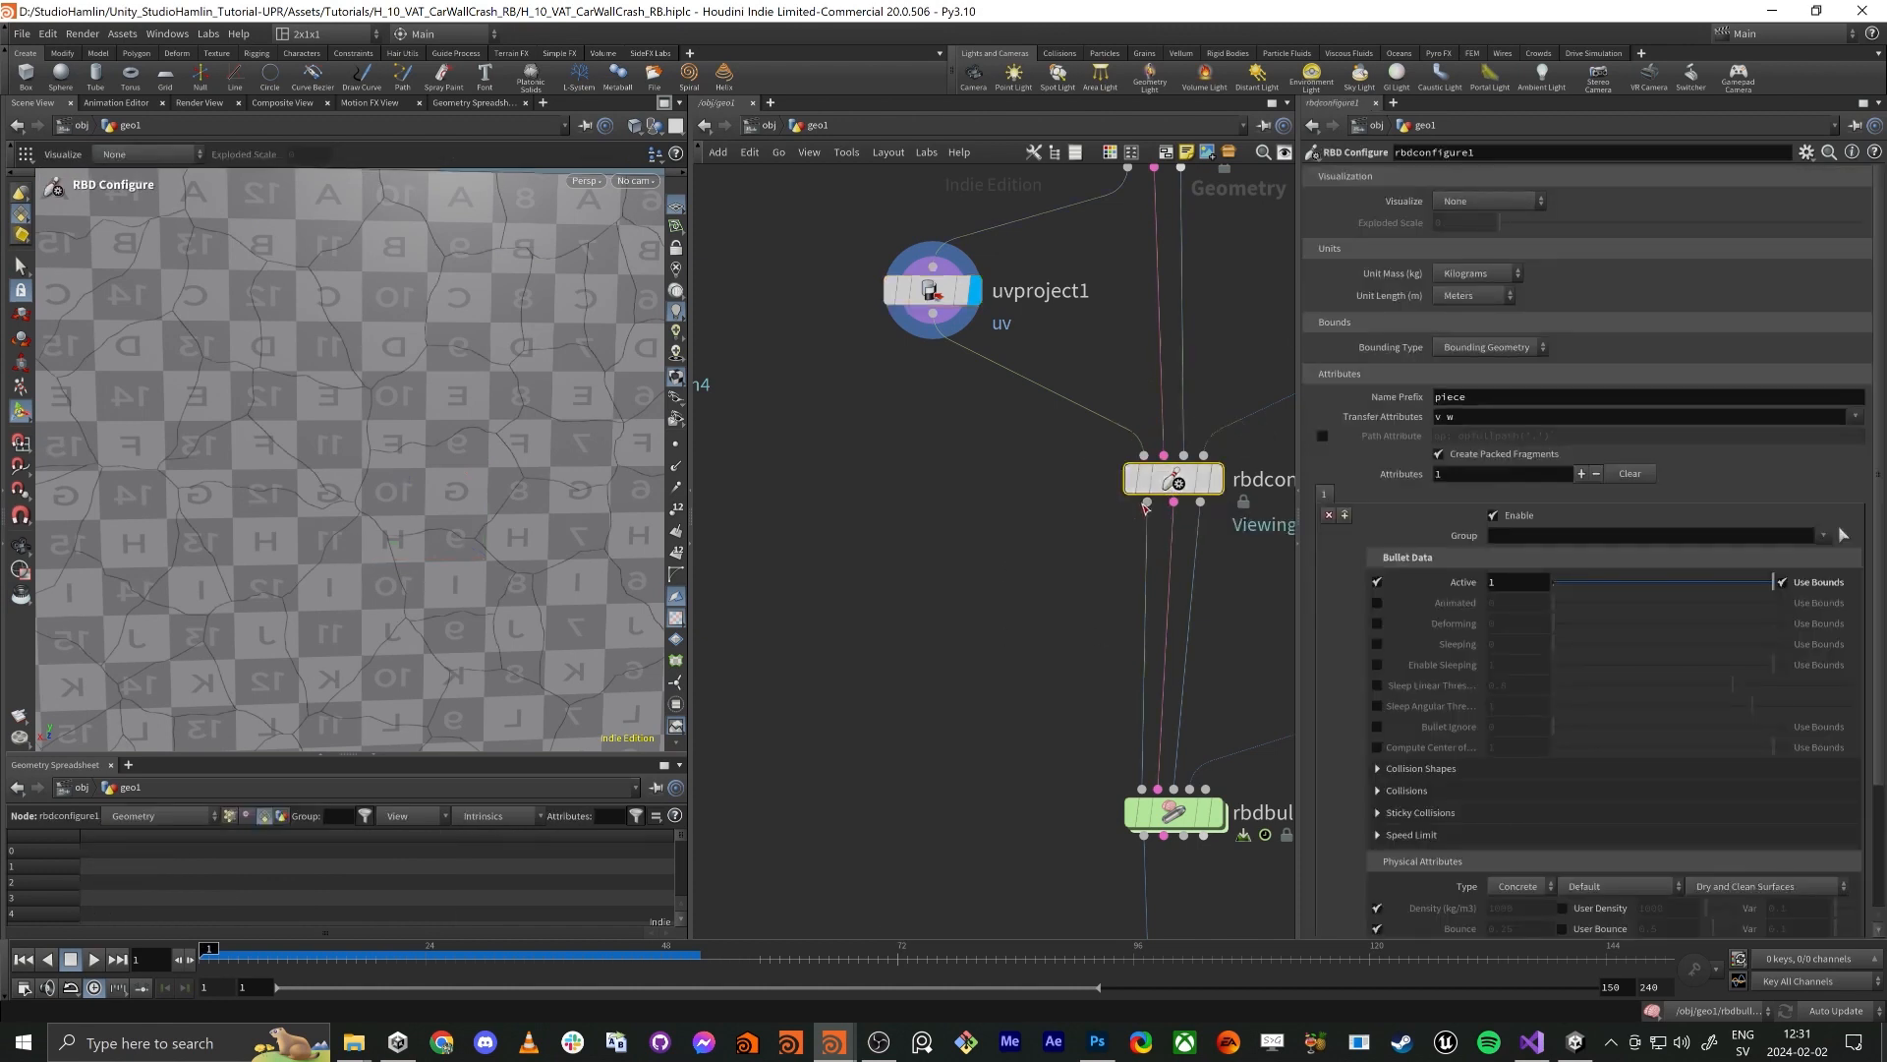
{"action": "key", "text": "Tab"}
{"action": "type", "text": "rbde"}
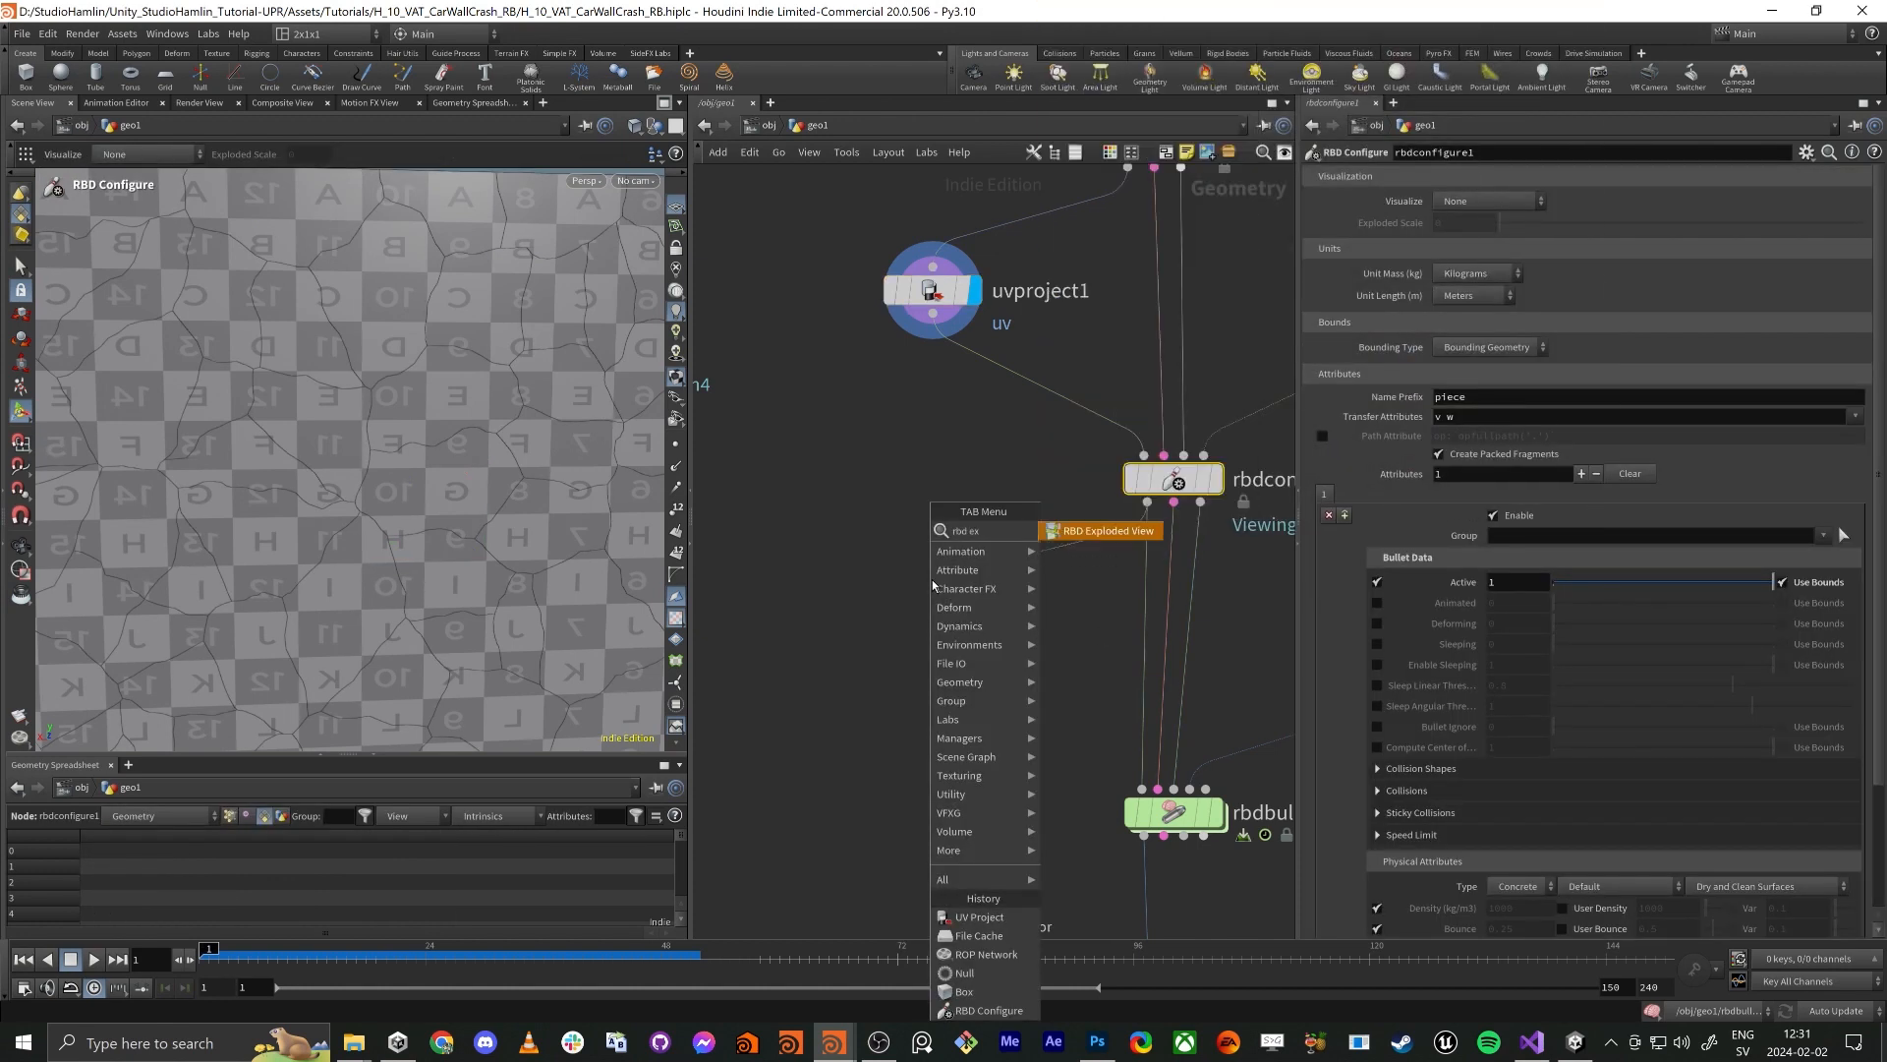
{"action": "key", "text": "Return"}
{"action": "left_click", "coordinate": [932, 580]}
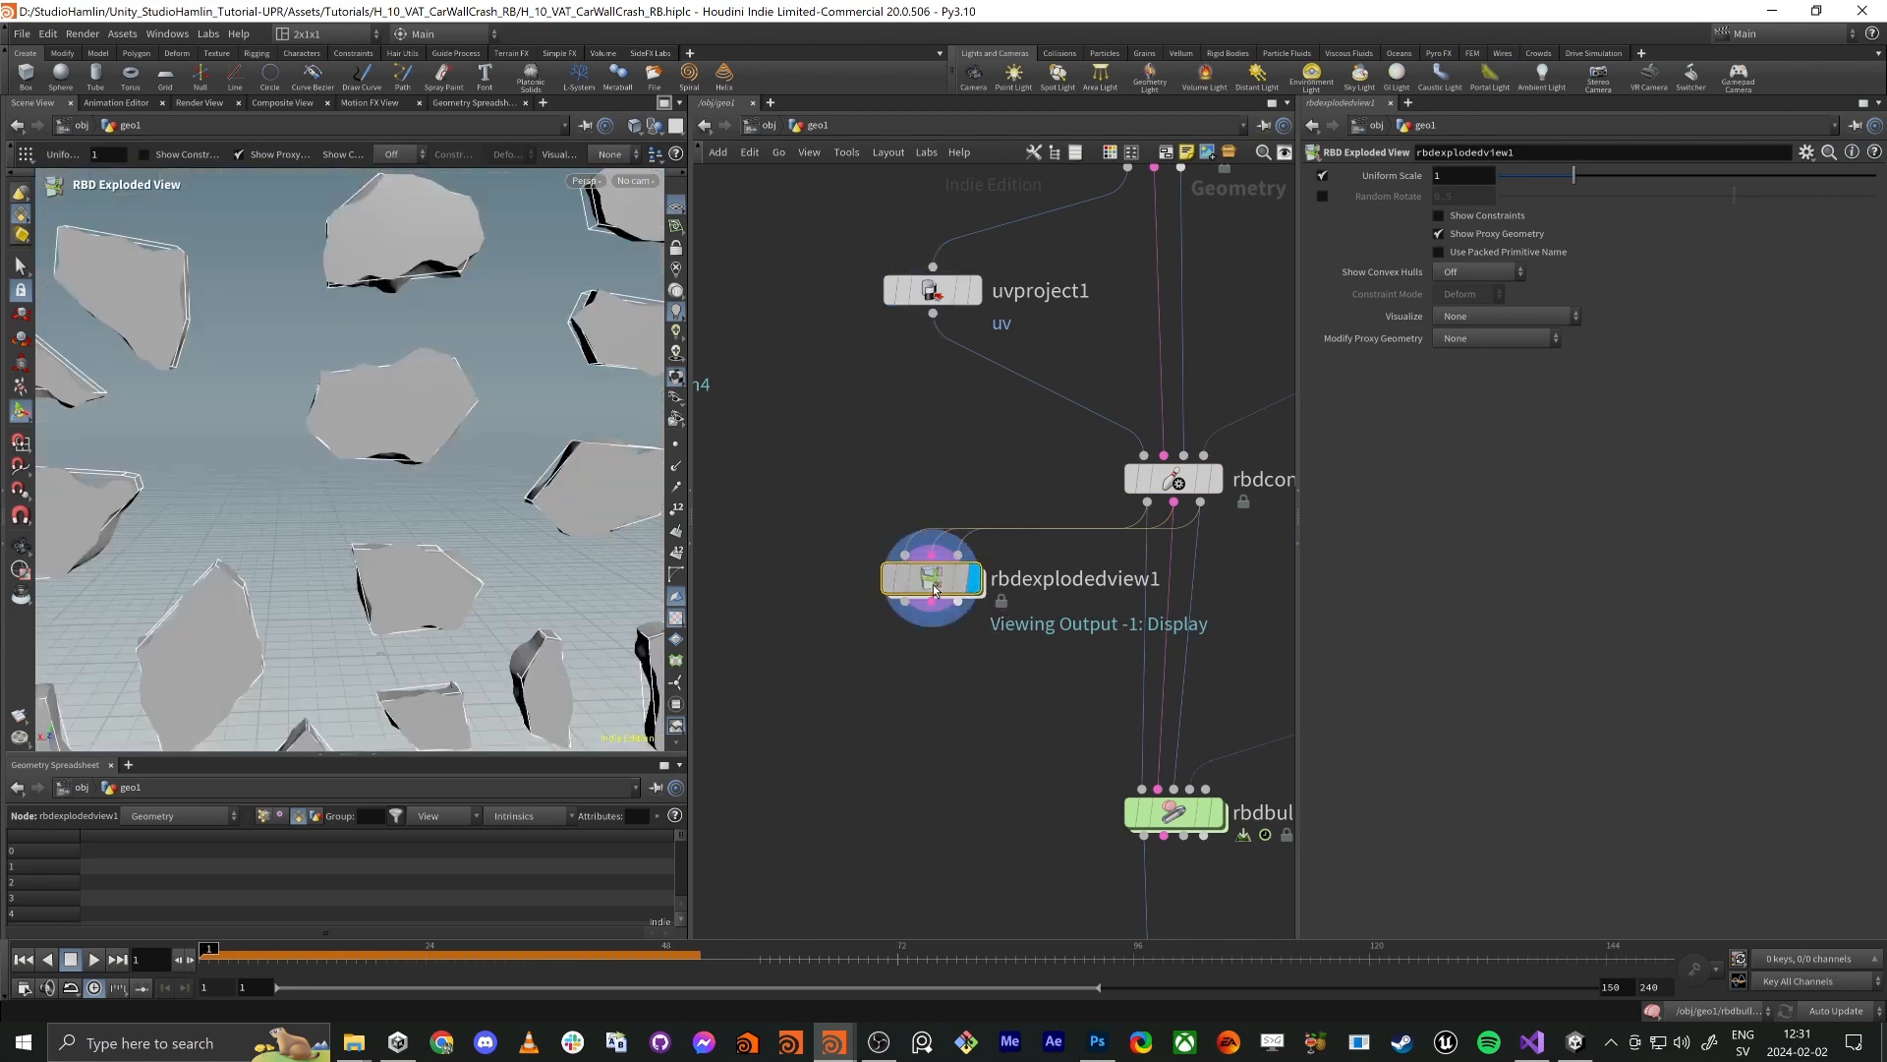
{"action": "left_click_drag", "start_coordinate": [390, 411], "coordinate": [438, 422], "text": "alt"}
{"action": "middle_click_drag", "start_coordinate": [916, 714], "coordinate": [1056, 603]}
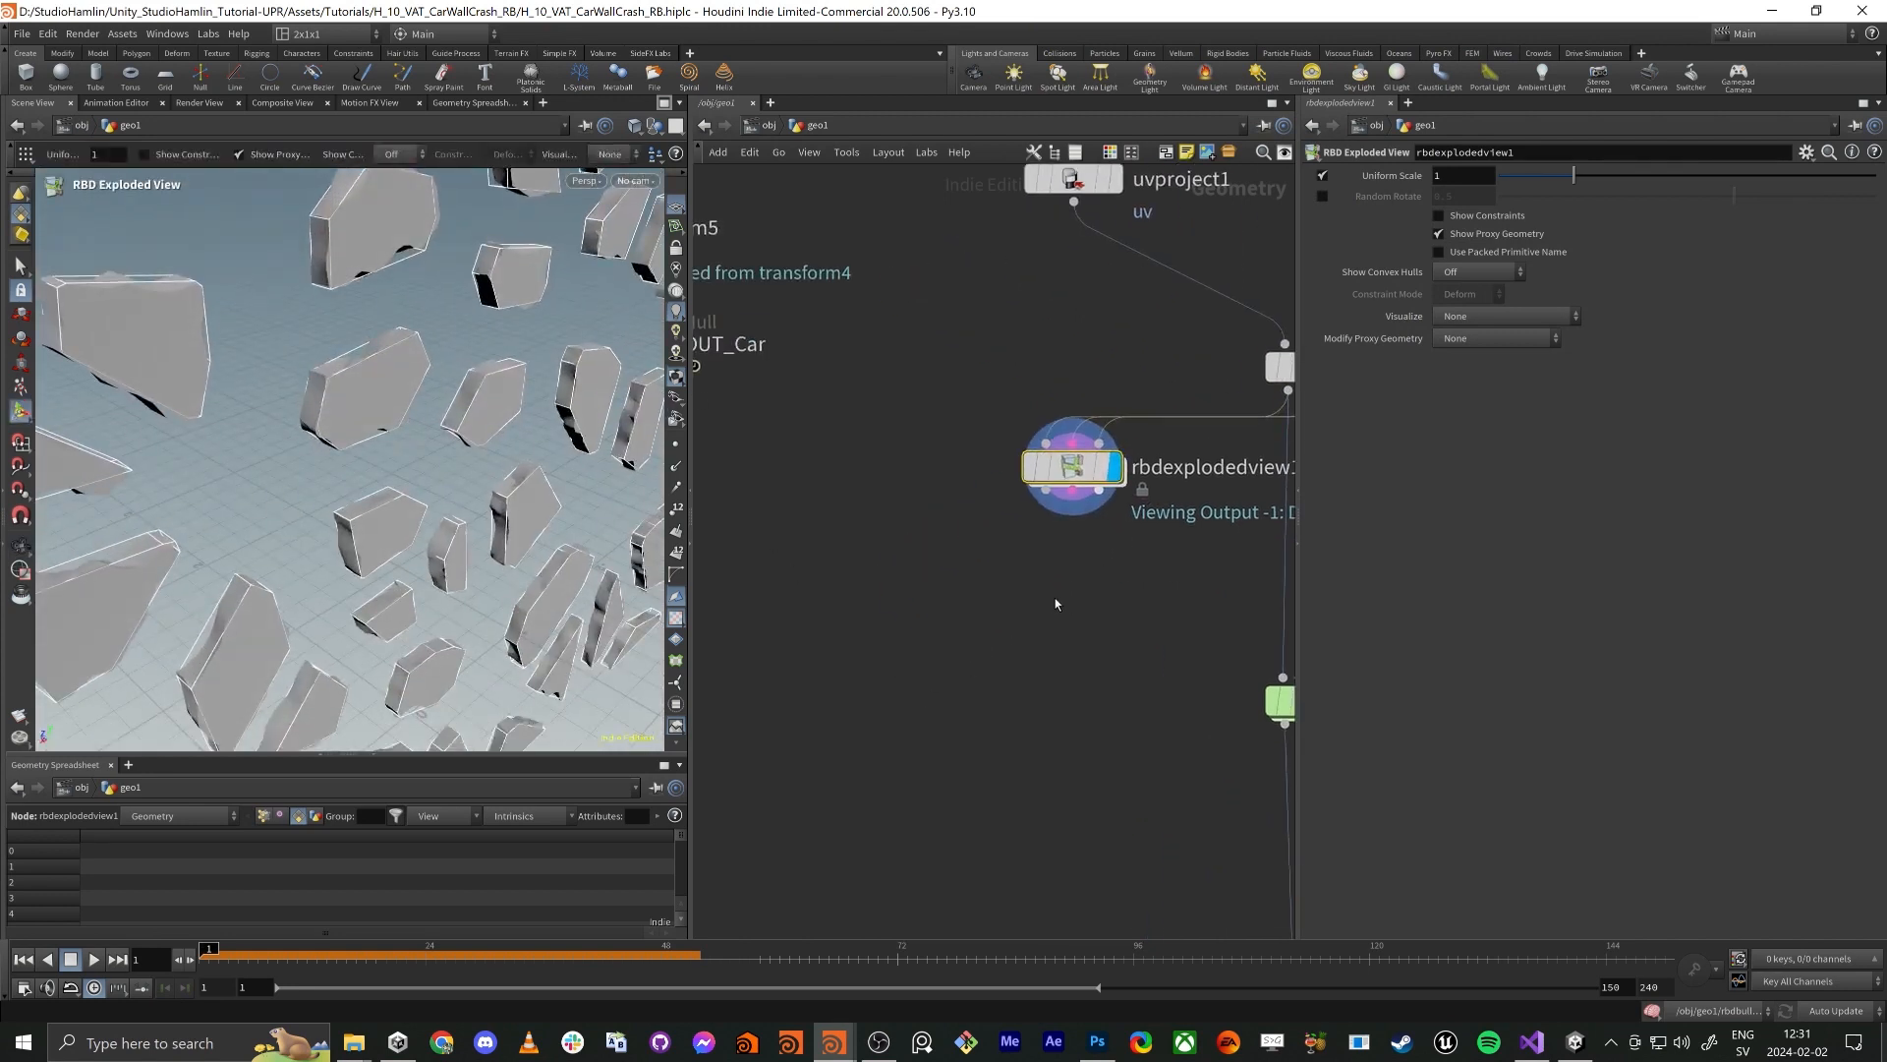
Add an Unpack node on the first output of rbdexplodedview1 and display the unpacked wall pieces
{"action": "middle_click", "coordinate": [1076, 482]}
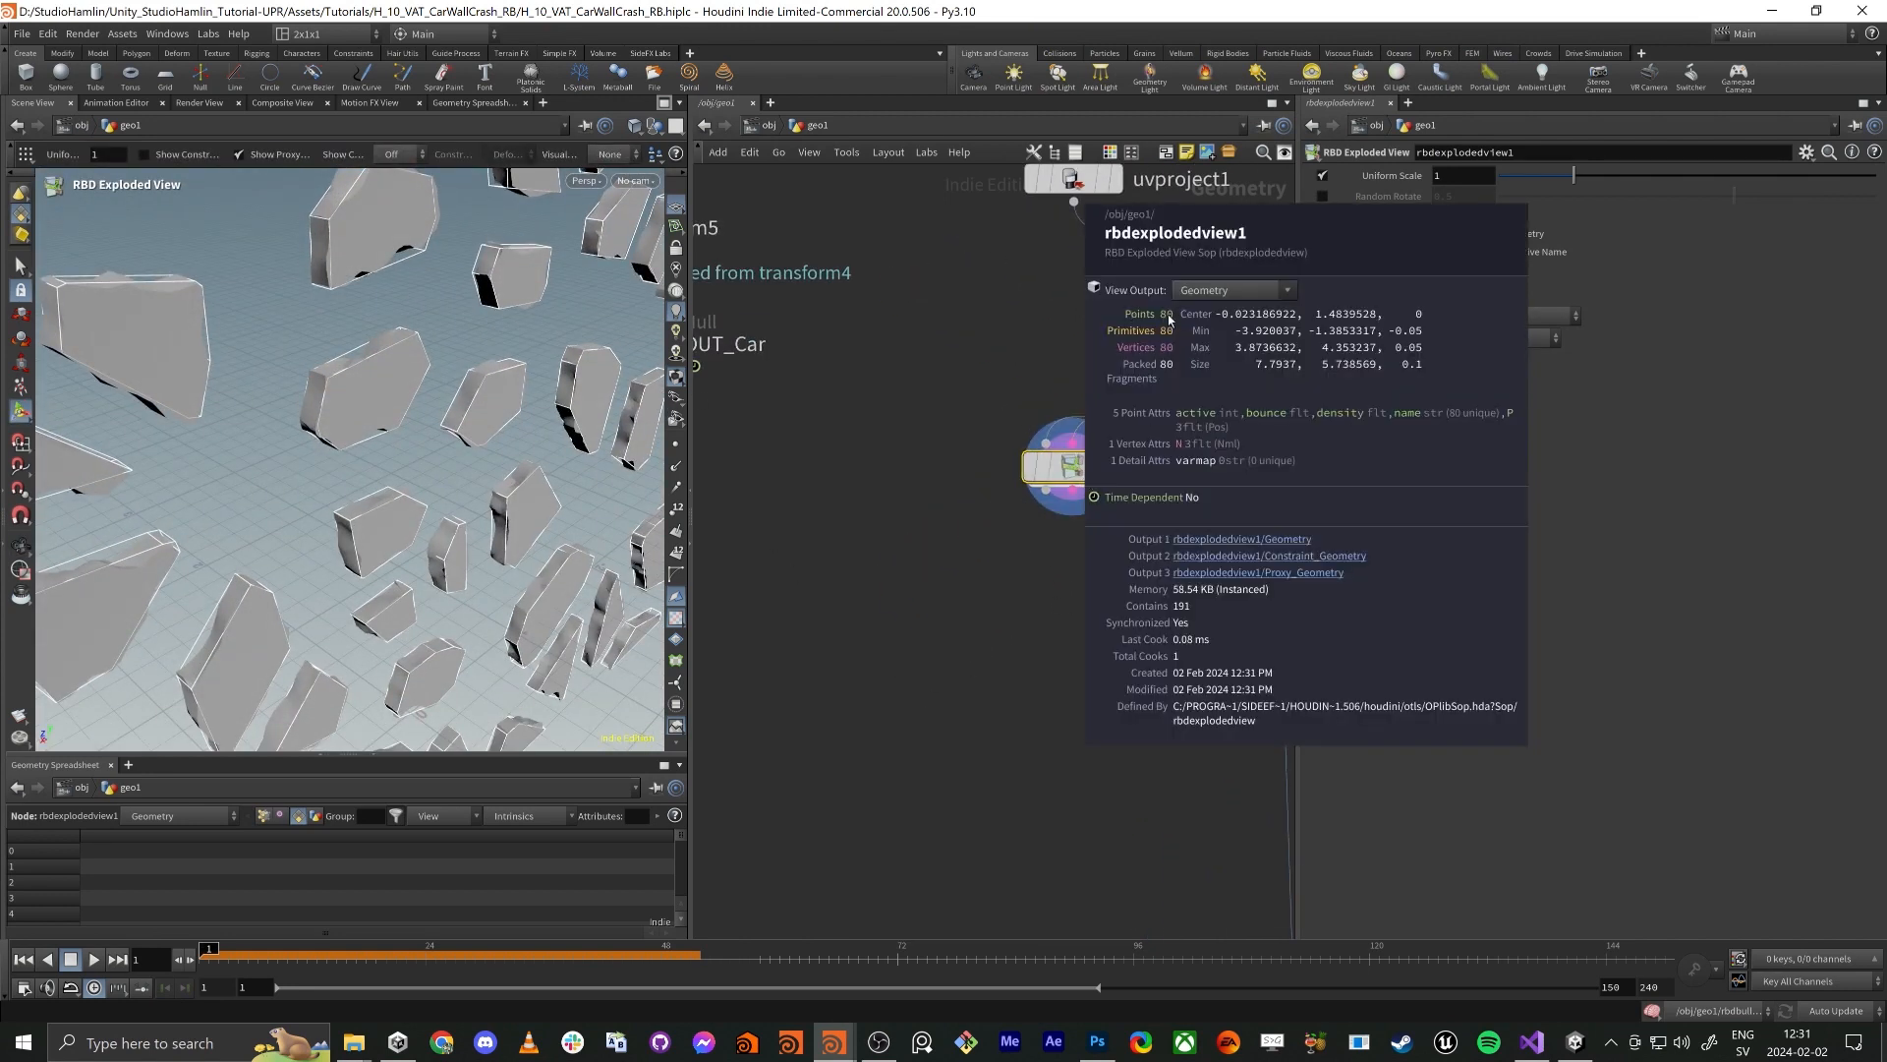
{"action": "left_click_drag", "start_coordinate": [1056, 466], "coordinate": [1004, 512]}
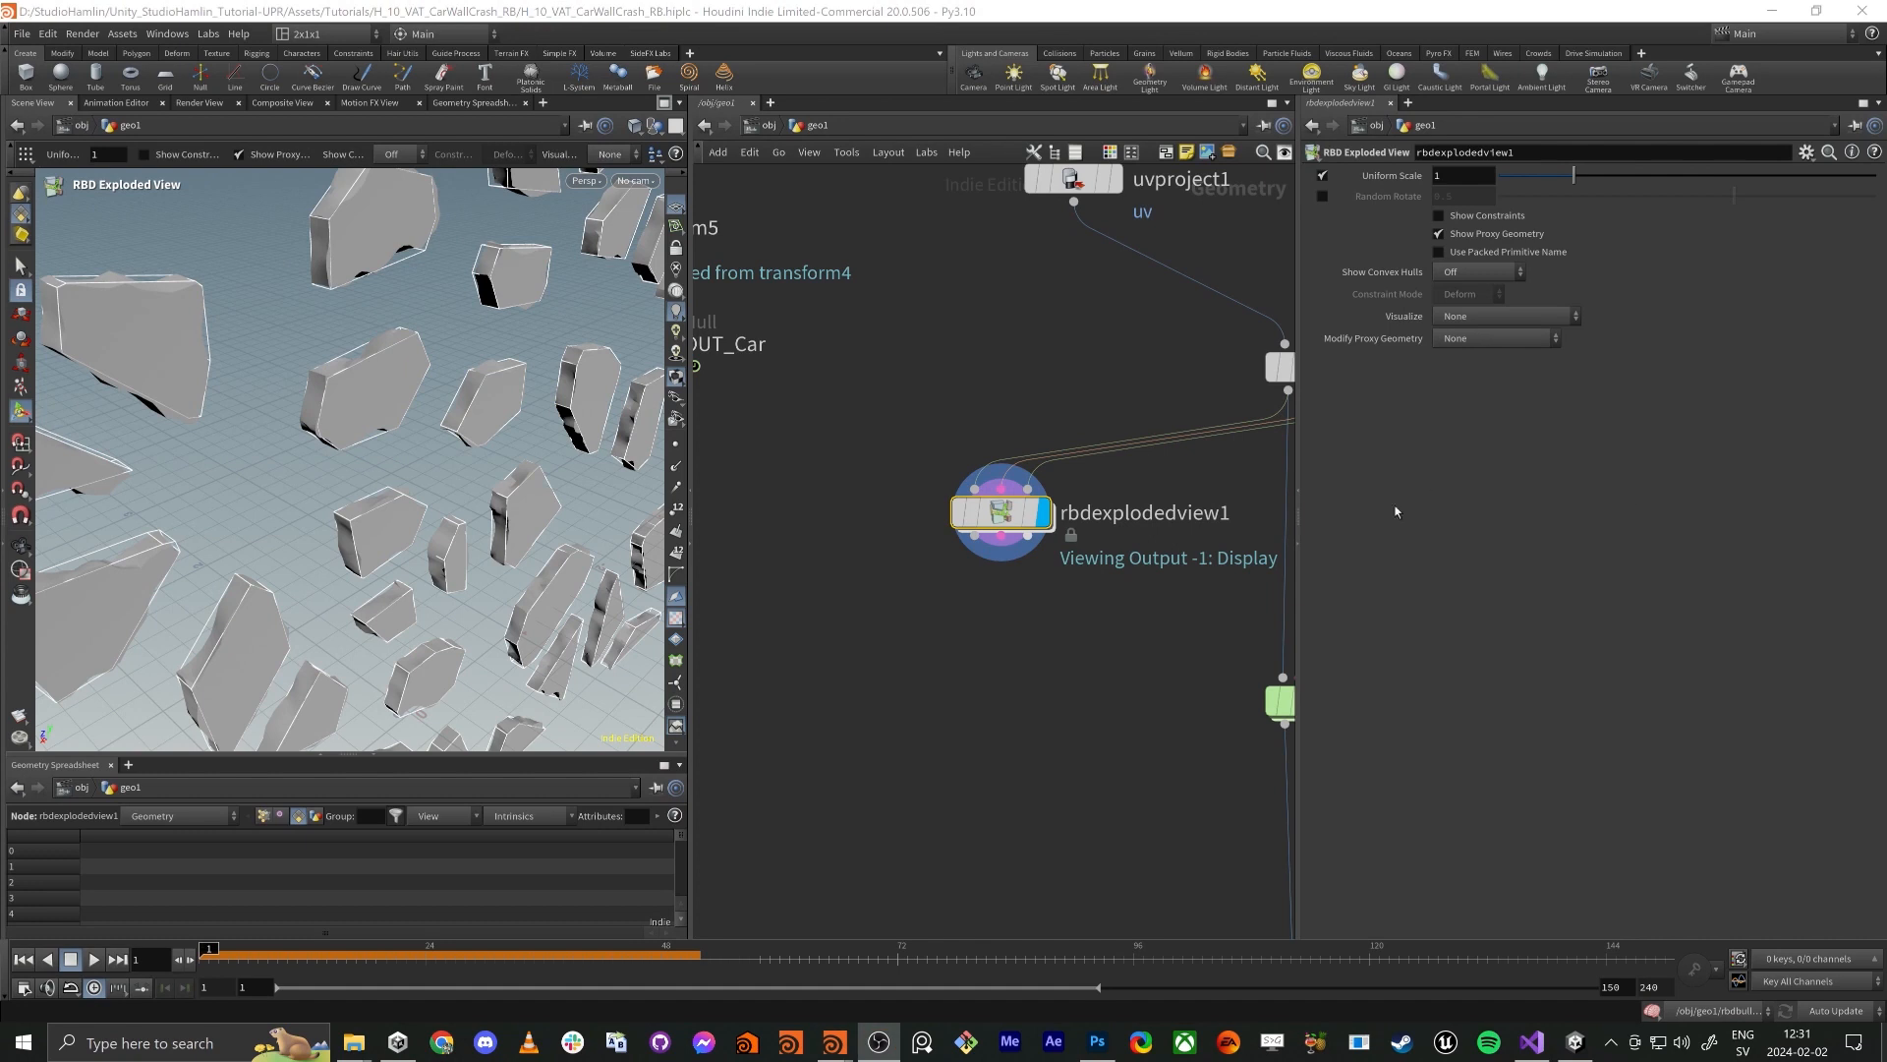
{"action": "mouse_move", "coordinate": [980, 569]}
{"action": "left_click", "coordinate": [1000, 536]}
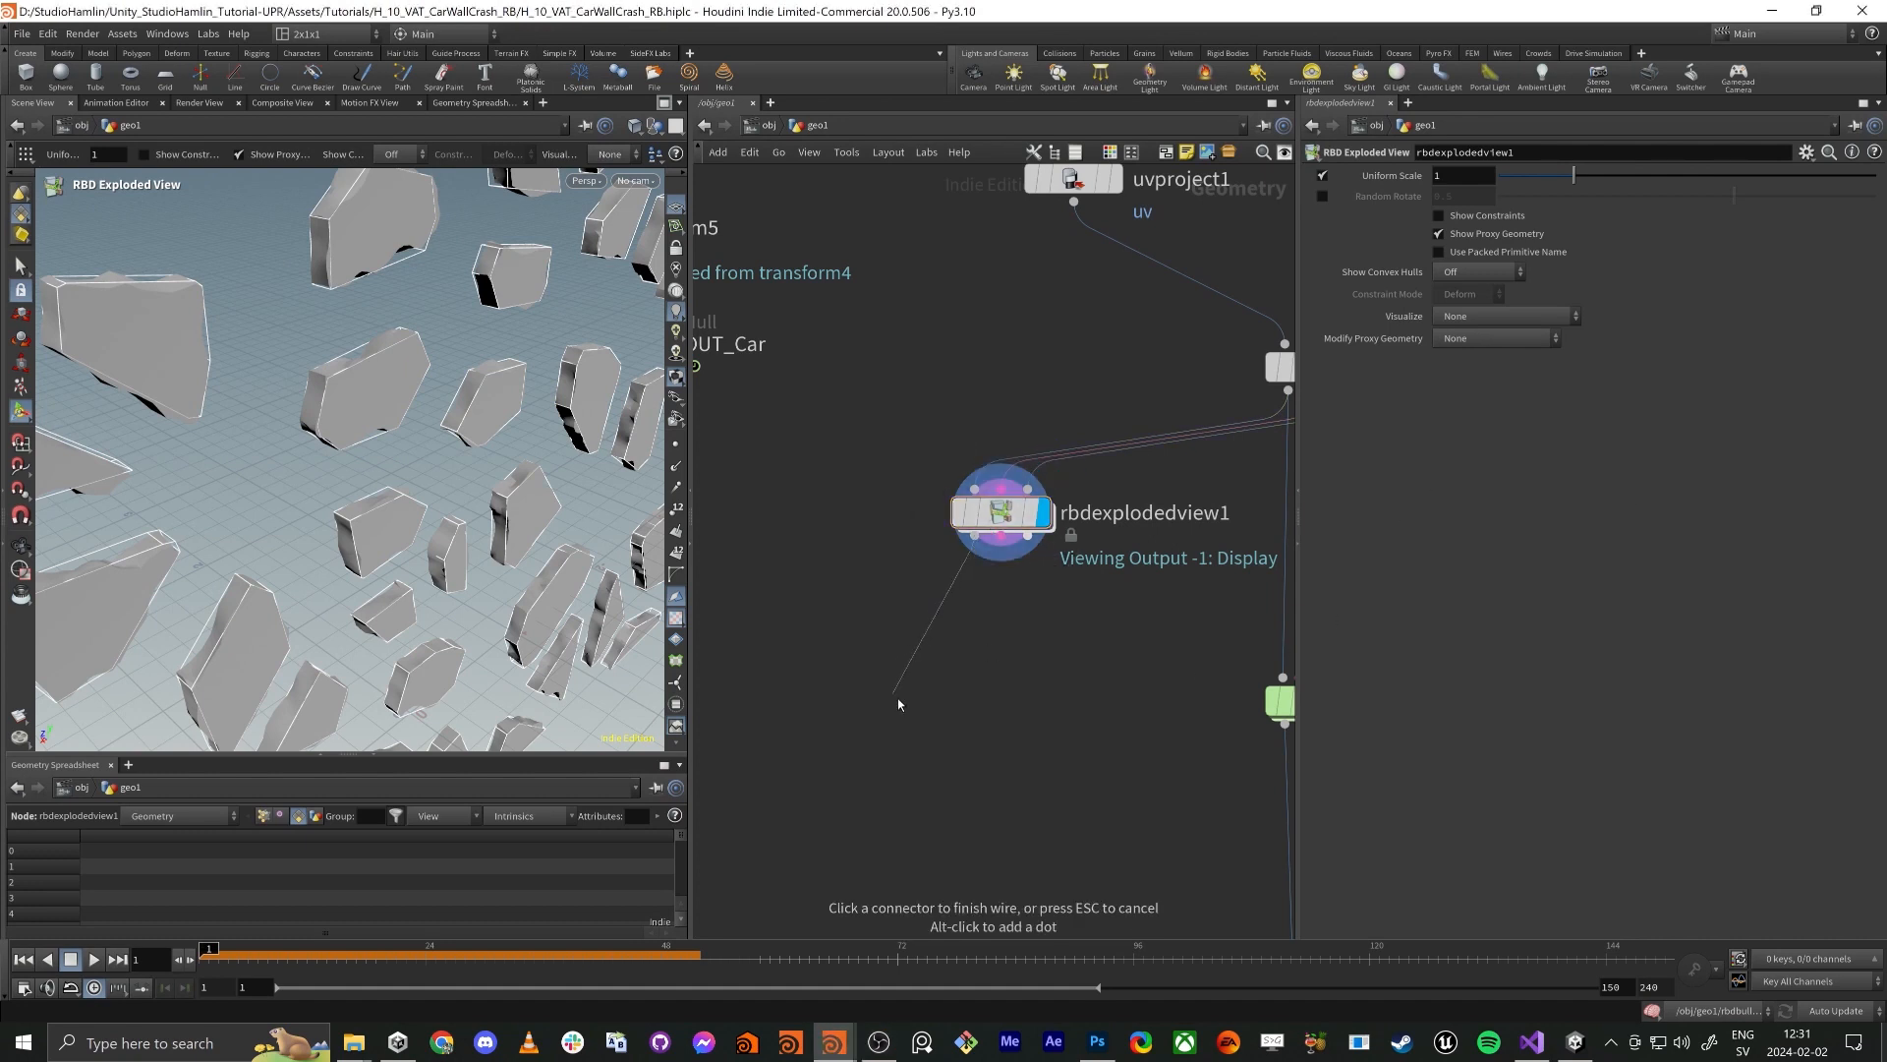
{"action": "key", "text": "Tab"}
{"action": "type", "text": "unpa"}
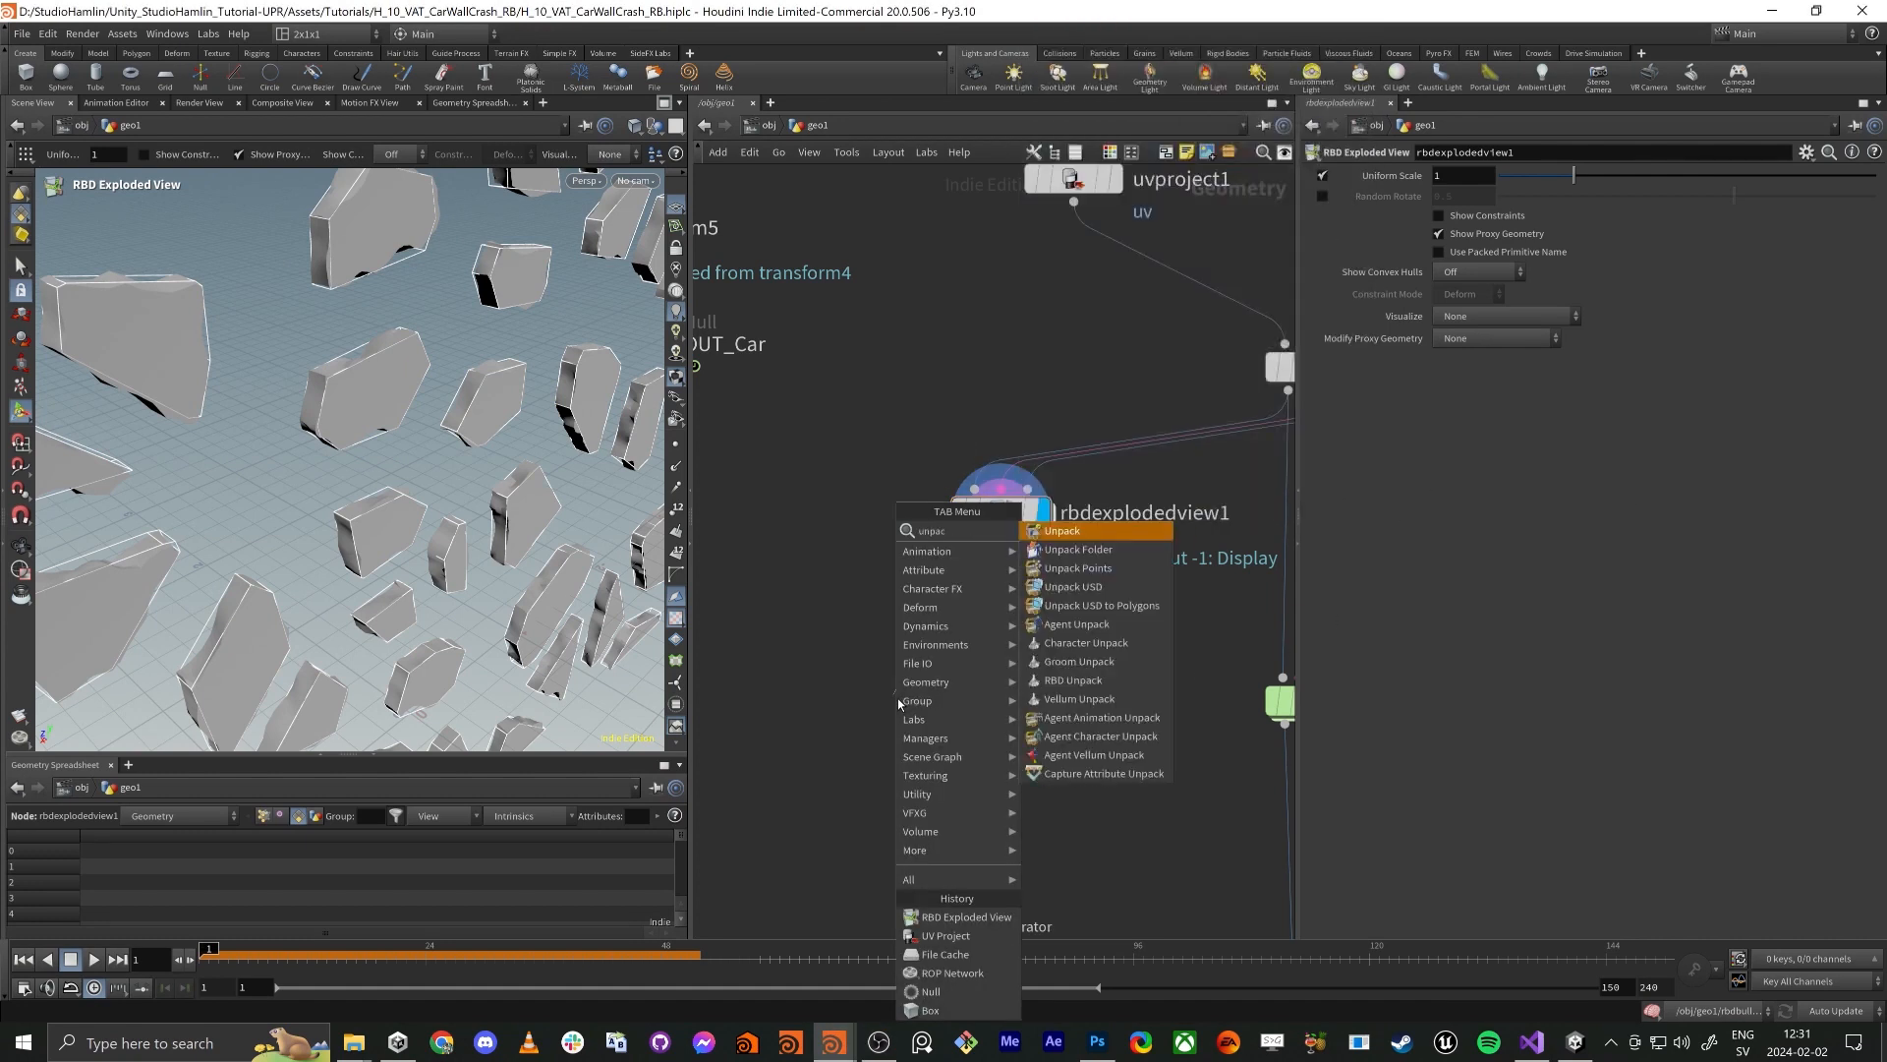
{"action": "key", "text": "Return"}
{"action": "left_click", "coordinate": [898, 699]}
{"action": "left_click", "coordinate": [950, 638]}
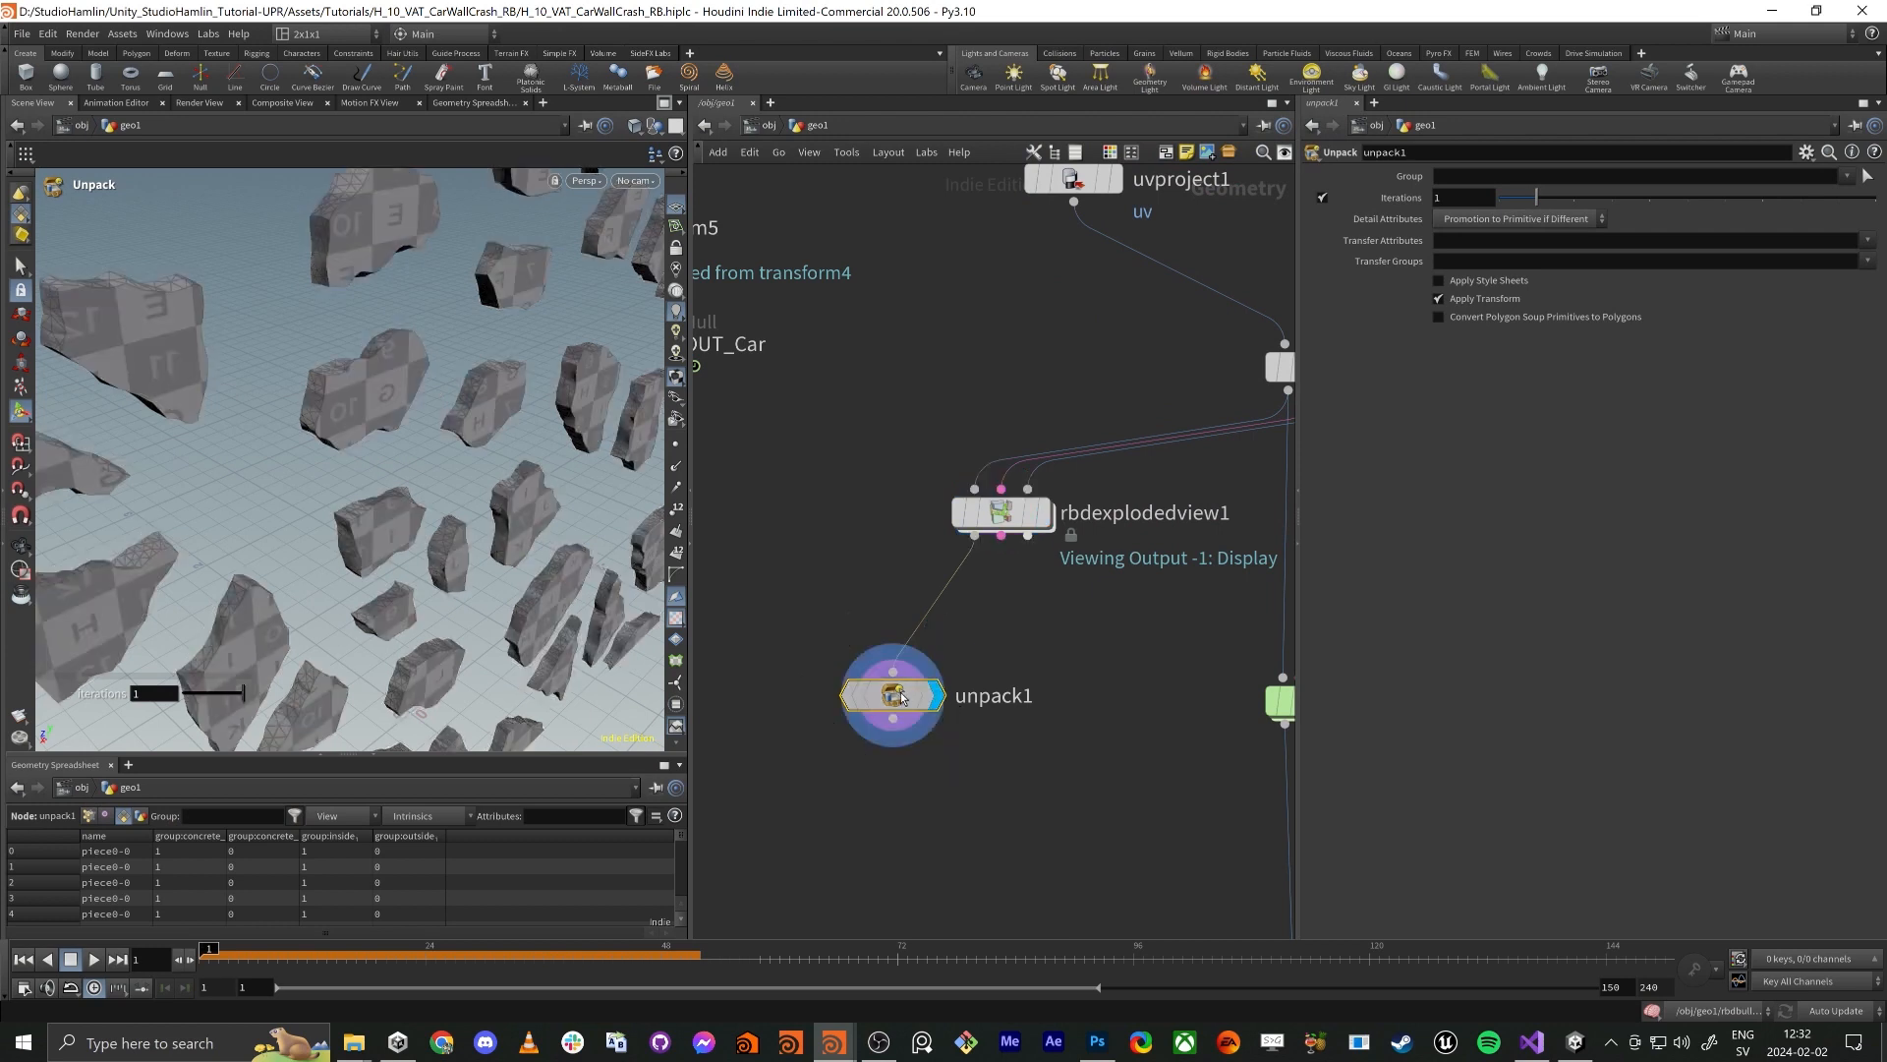
Examine the UV checker pattern on the front faces and broken inner edges of the exploded wall pieces
{"action": "left_click_drag", "start_coordinate": [486, 442], "coordinate": [430, 413], "text": "alt"}
{"action": "right_click_drag", "start_coordinate": [430, 413], "coordinate": [489, 446], "text": "alt"}
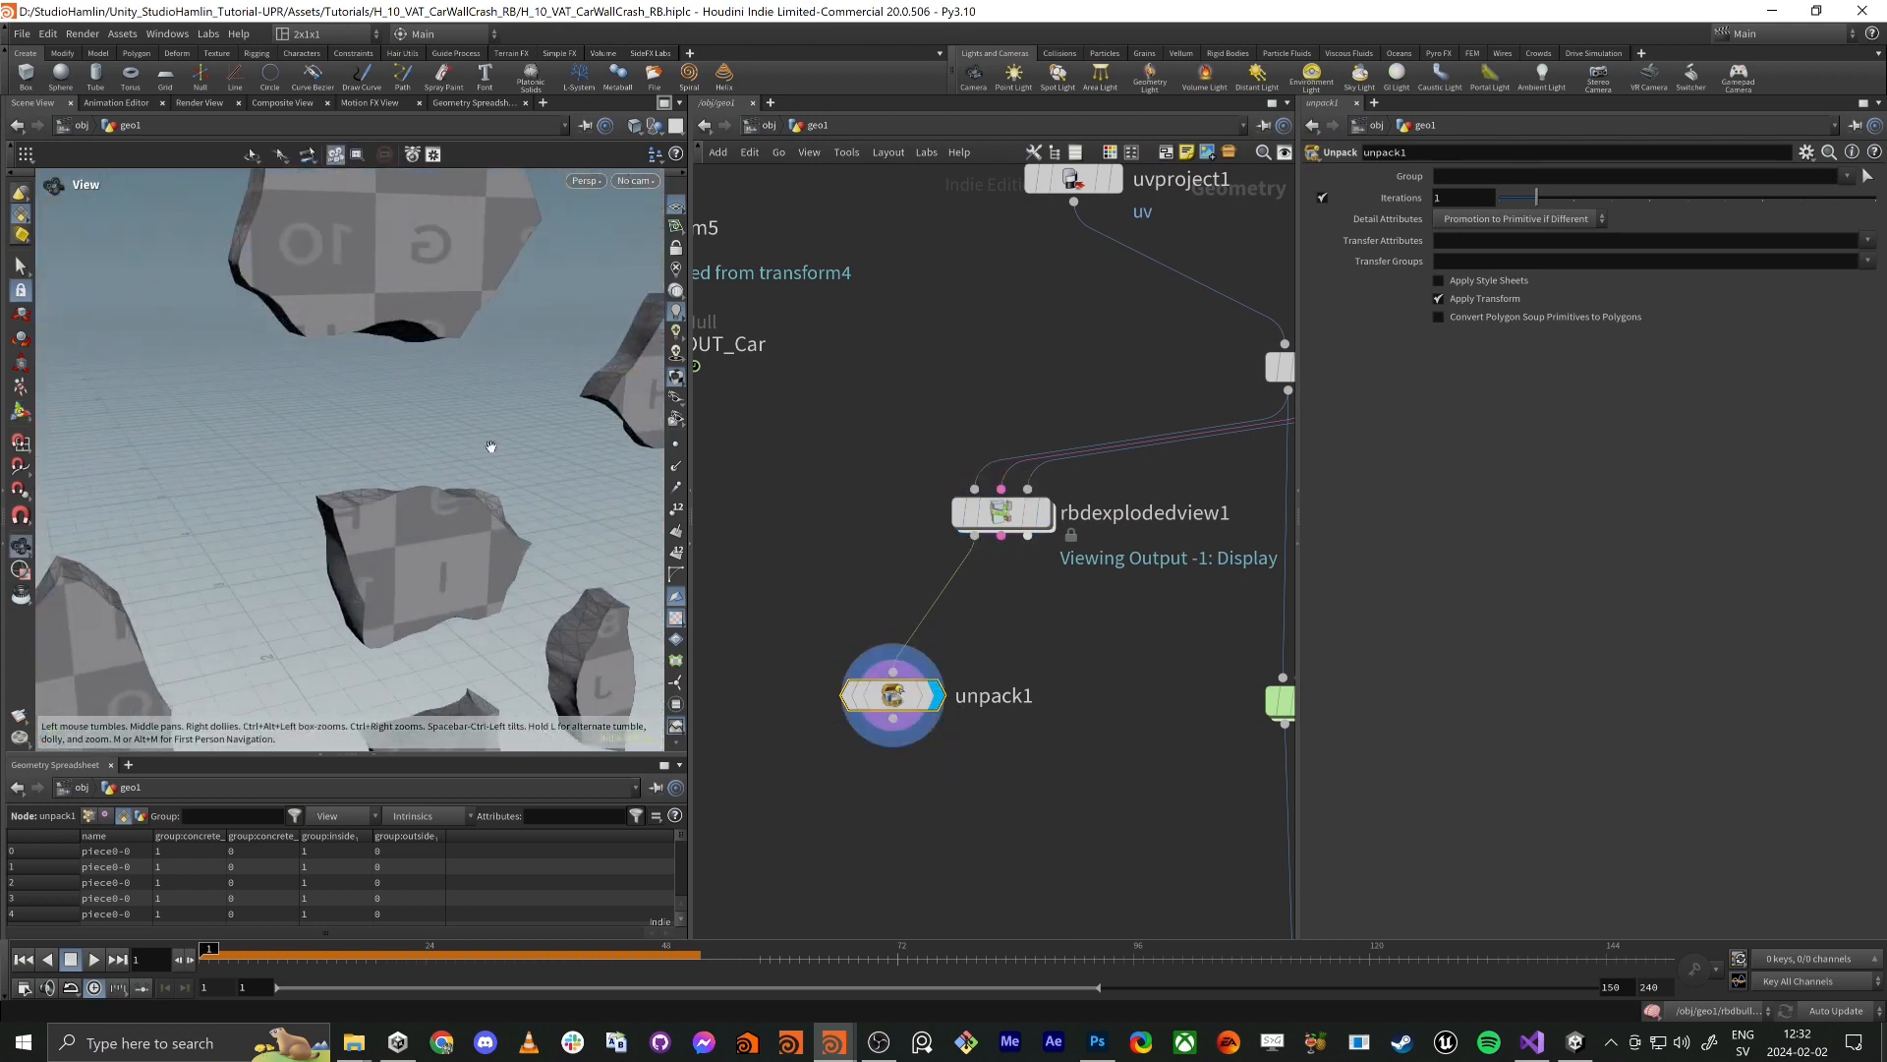
{"action": "mouse_move", "coordinate": [488, 446]}
{"action": "left_mouse_down", "text": "alt"}
{"action": "mouse_move", "coordinate": [357, 501]}
{"action": "mouse_move", "coordinate": [442, 617]}
{"action": "mouse_move", "coordinate": [460, 612]}
{"action": "mouse_move", "coordinate": [322, 509]}
{"action": "mouse_move", "coordinate": [265, 521]}
{"action": "mouse_move", "coordinate": [285, 492]}
{"action": "mouse_move", "coordinate": [294, 536]}
{"action": "mouse_move", "coordinate": [476, 456]}
{"action": "left_mouse_up", "text": "alt"}
{"action": "right_click_drag", "start_coordinate": [476, 456], "coordinate": [607, 414], "text": "alt"}
{"action": "left_click_drag", "start_coordinate": [606, 414], "coordinate": [216, 403], "text": "alt"}
{"action": "right_click_drag", "start_coordinate": [215, 404], "coordinate": [446, 505], "text": "alt"}
{"action": "left_click_drag", "start_coordinate": [446, 505], "coordinate": [432, 462], "text": "alt"}
{"action": "right_click_drag", "start_coordinate": [467, 463], "coordinate": [434, 434], "text": "alt"}
{"action": "left_click_drag", "start_coordinate": [433, 434], "coordinate": [457, 475], "text": "alt"}
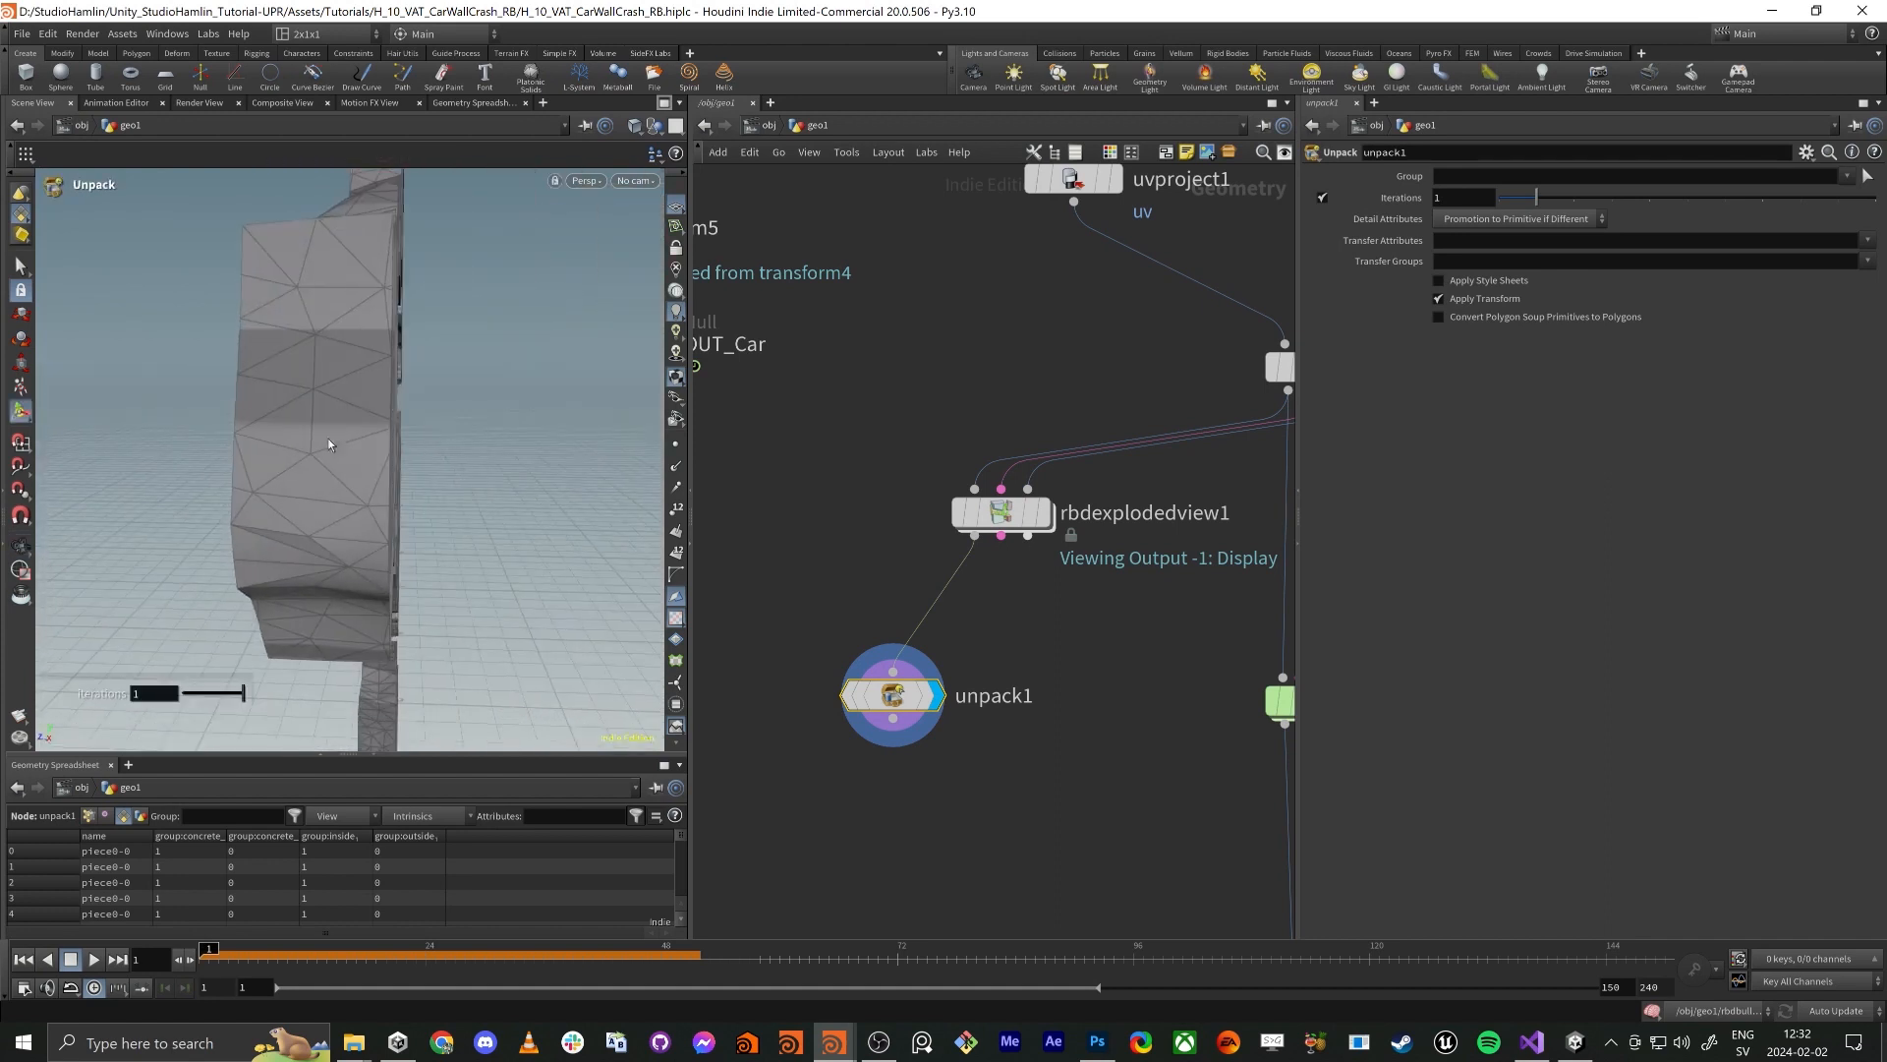
{"action": "right_click_drag", "start_coordinate": [248, 346], "coordinate": [324, 438], "text": "alt"}
{"action": "left_click_drag", "start_coordinate": [324, 438], "coordinate": [350, 514], "text": "alt"}
{"action": "right_click_drag", "start_coordinate": [350, 514], "coordinate": [327, 482], "text": "alt"}
{"action": "left_click_drag", "start_coordinate": [326, 482], "coordinate": [590, 521], "text": "alt"}
{"action": "middle_click_drag", "start_coordinate": [842, 373], "coordinate": [839, 464]}
{"action": "left_click_drag", "start_coordinate": [307, 487], "coordinate": [436, 412], "text": "alt"}
{"action": "key", "text": "Return"}
{"action": "key", "text": "Escape"}
{"action": "key", "text": "Return"}
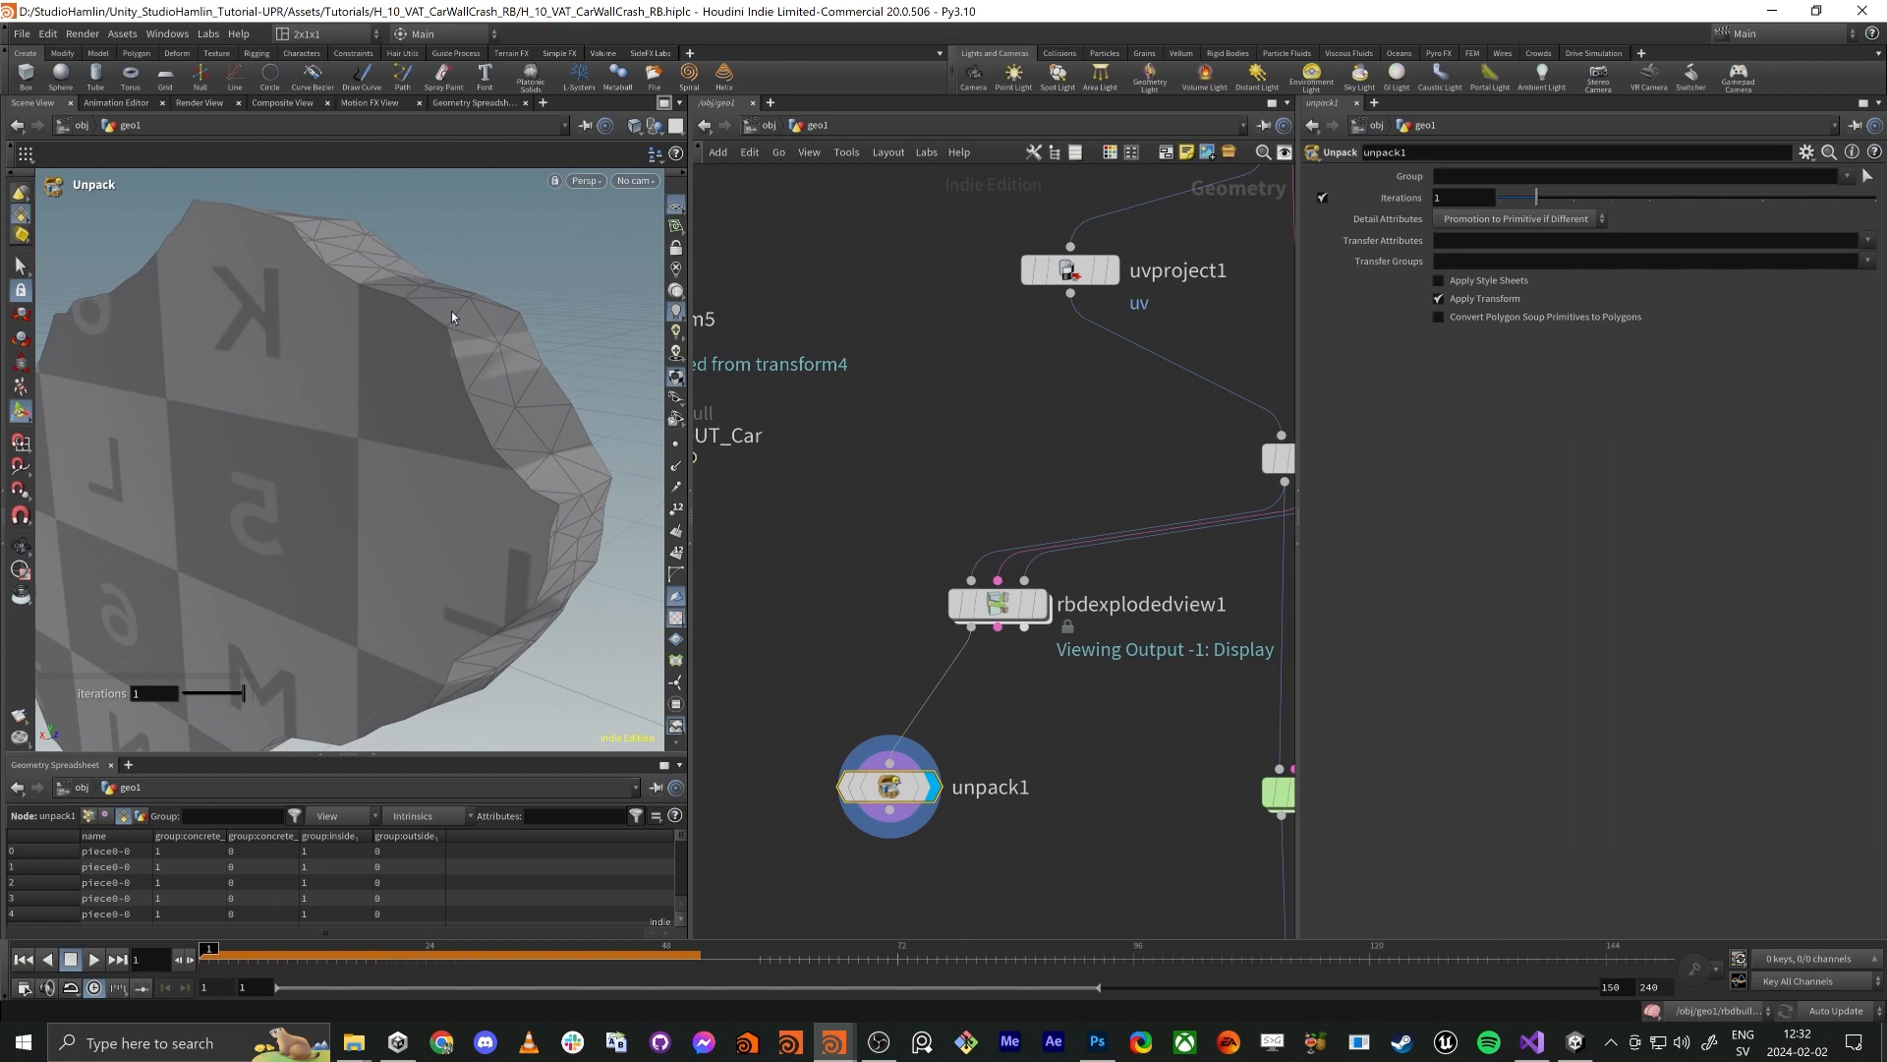
Check the primitive groups of rbdmaterialfracture1 and restrict uvproject1 to the outside group
{"action": "middle_click_drag", "start_coordinate": [1048, 460], "coordinate": [784, 754]}
{"action": "left_click", "coordinate": [1021, 428]}
{"action": "middle_click", "coordinate": [1021, 428]}
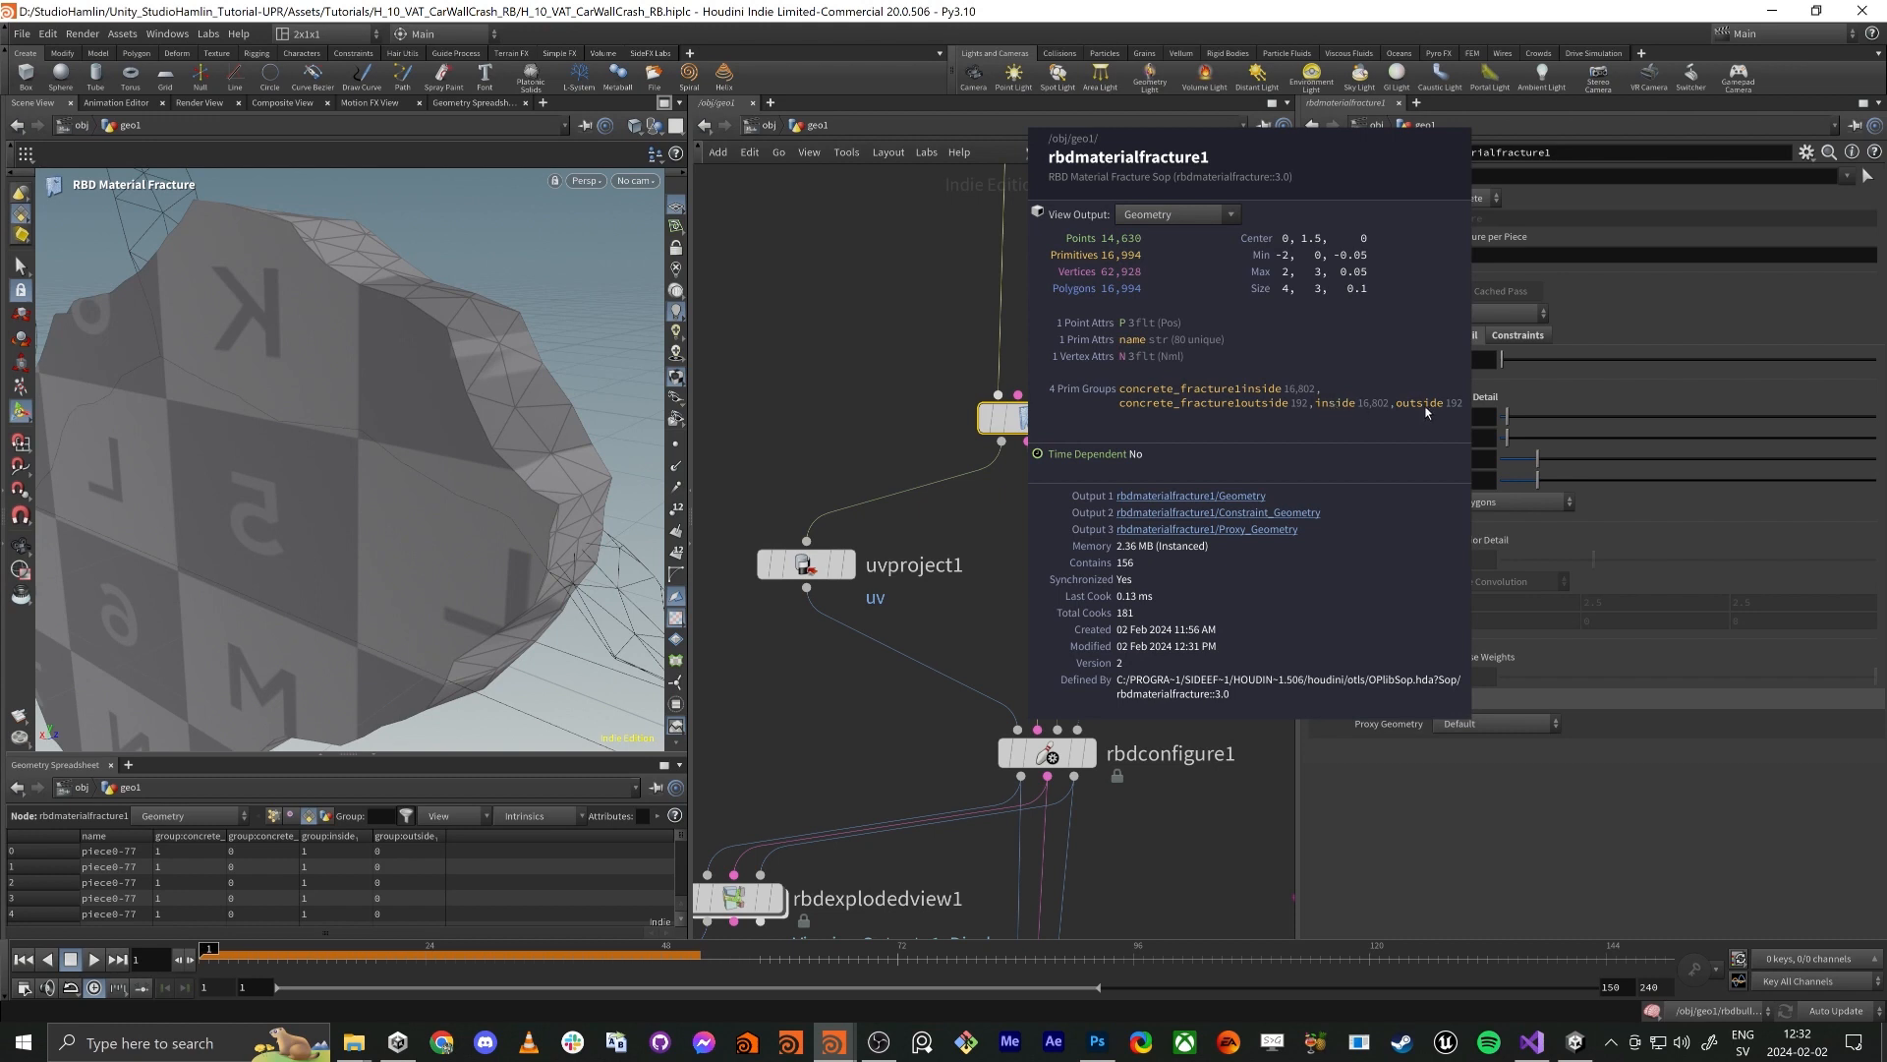
{"action": "middle_click_drag", "start_coordinate": [809, 567], "coordinate": [1015, 505]}
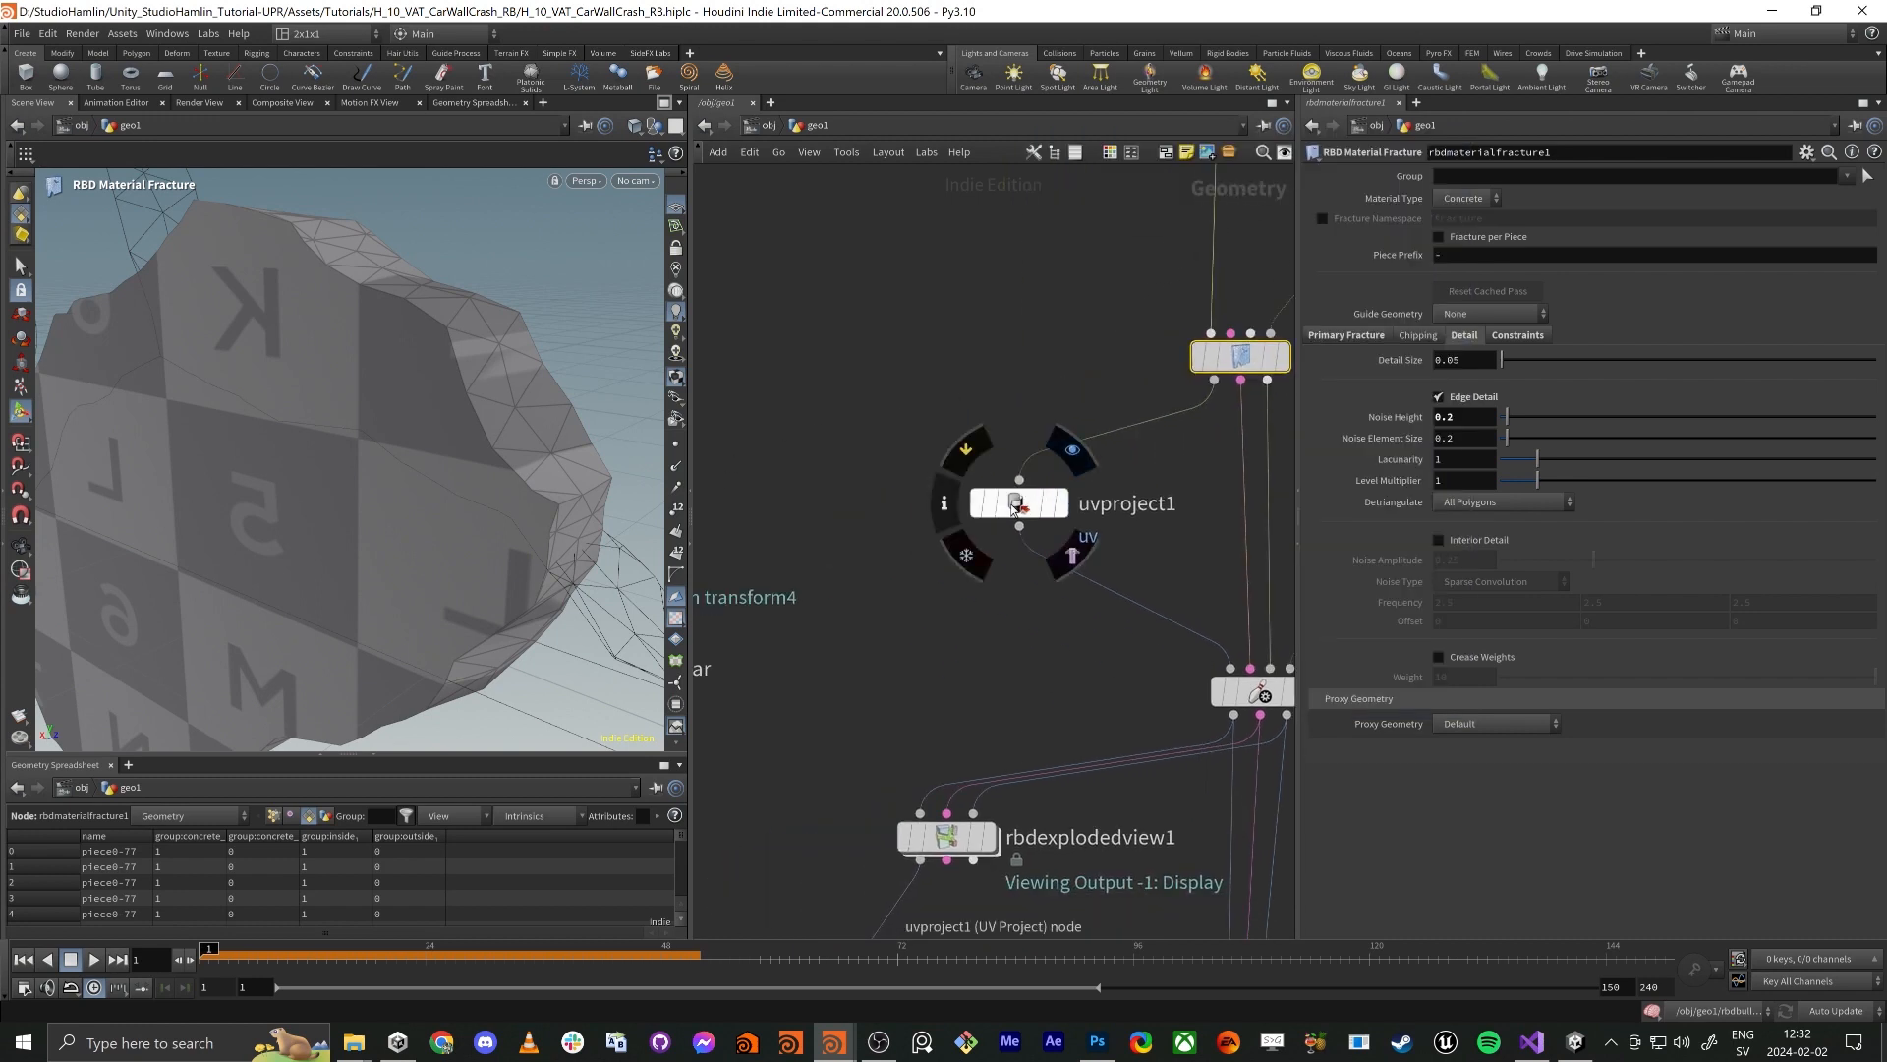
{"action": "left_click", "coordinate": [1013, 509]}
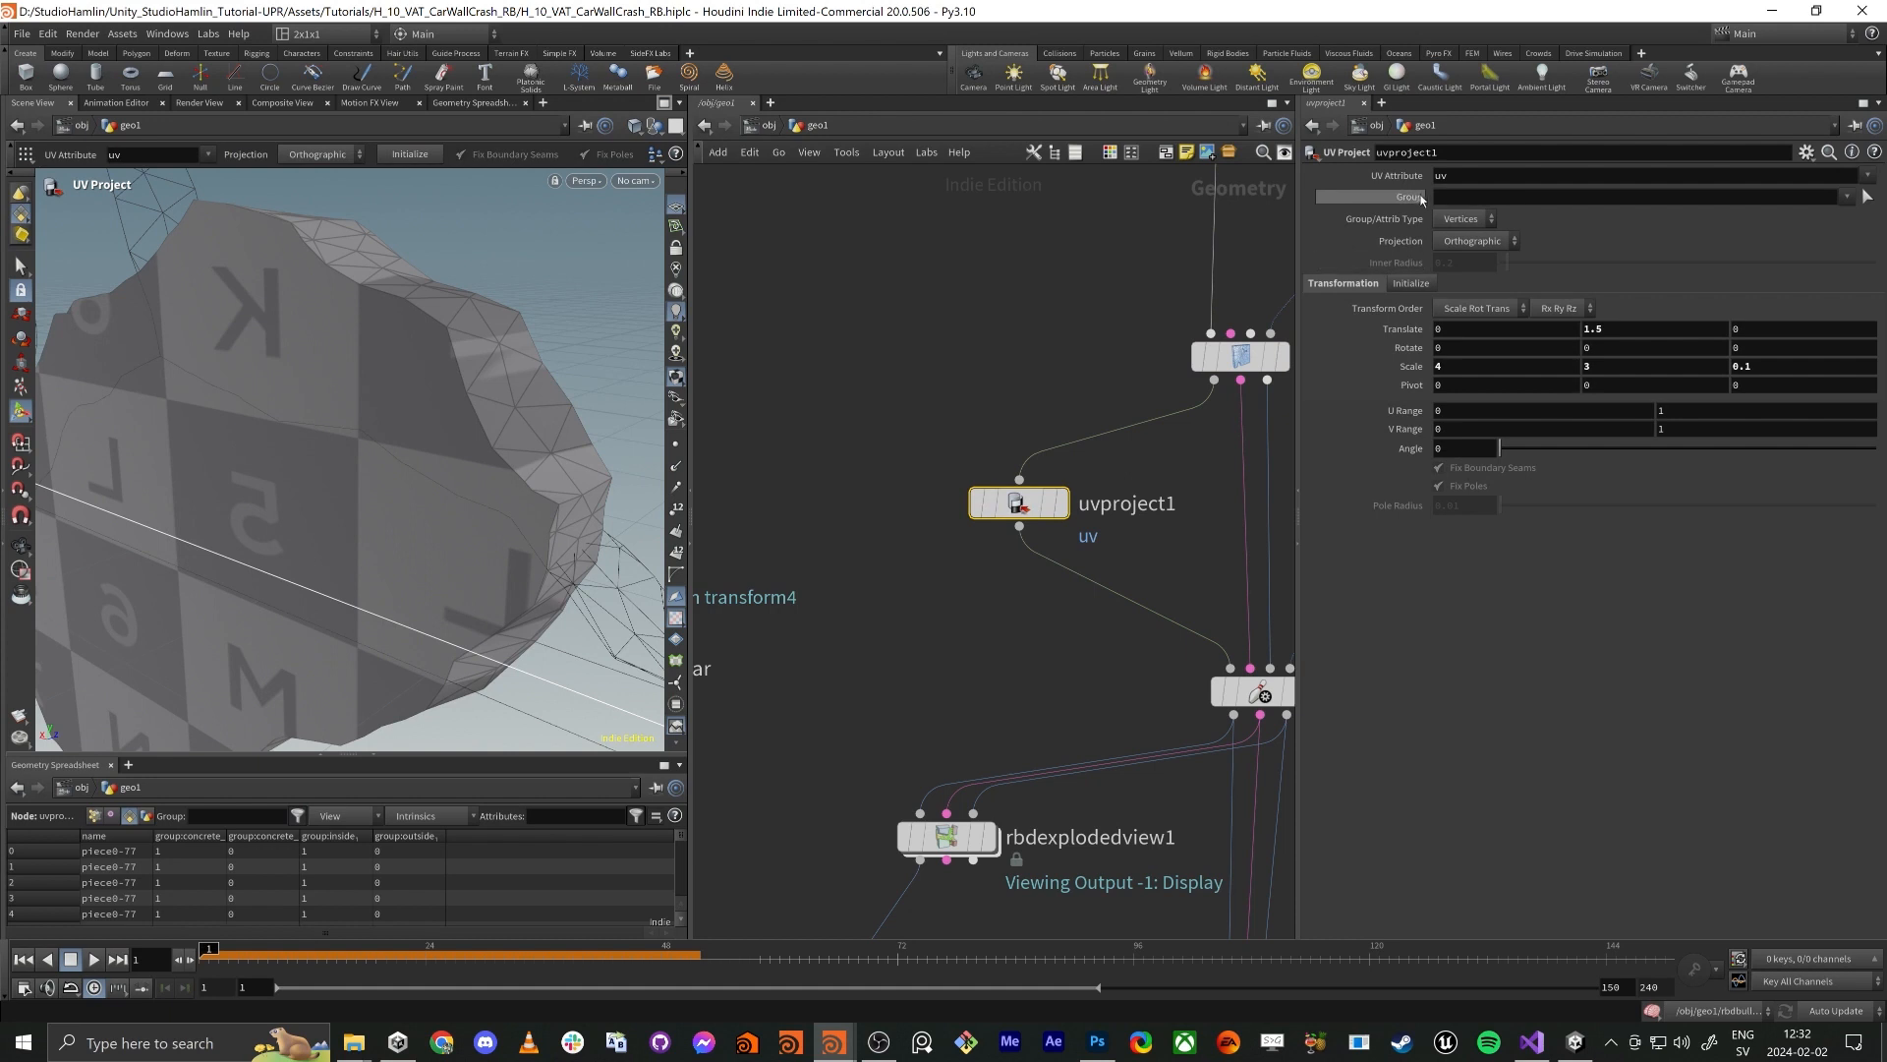
{"action": "left_click", "coordinate": [1849, 198]}
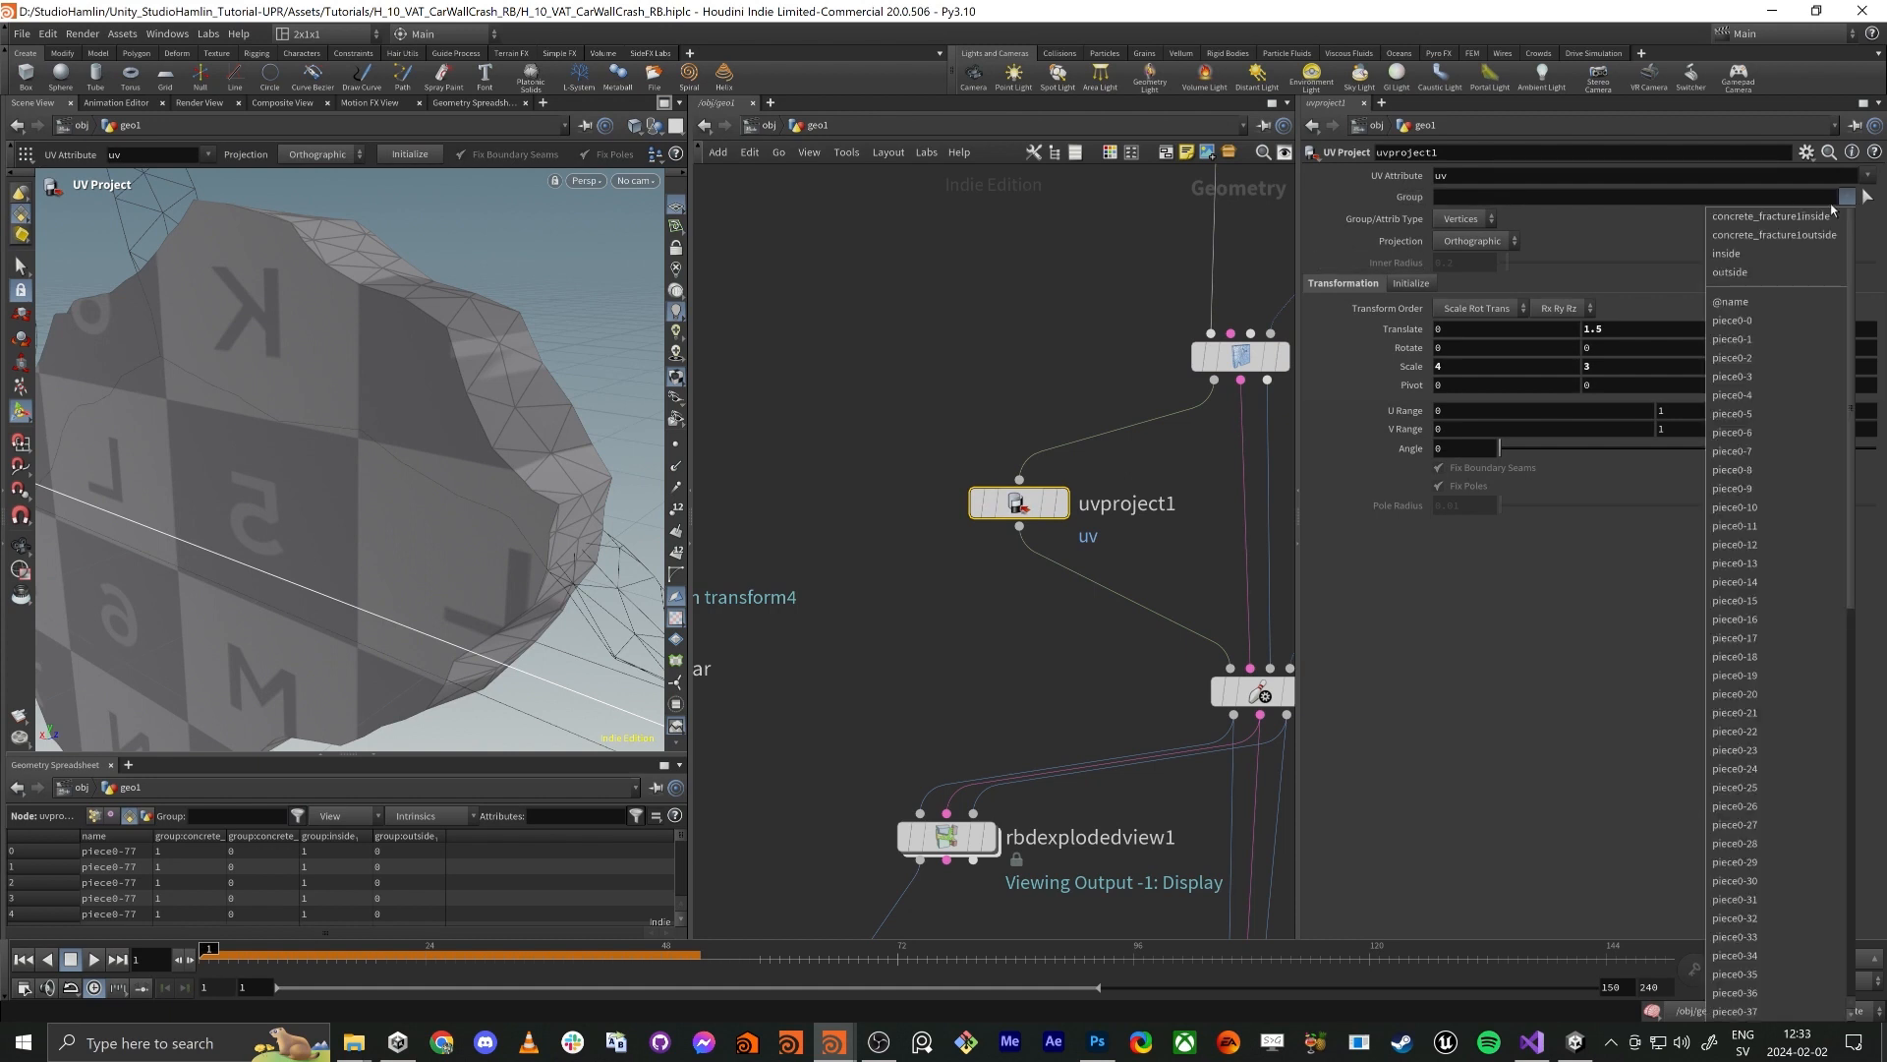
{"action": "left_click", "coordinate": [1730, 272]}
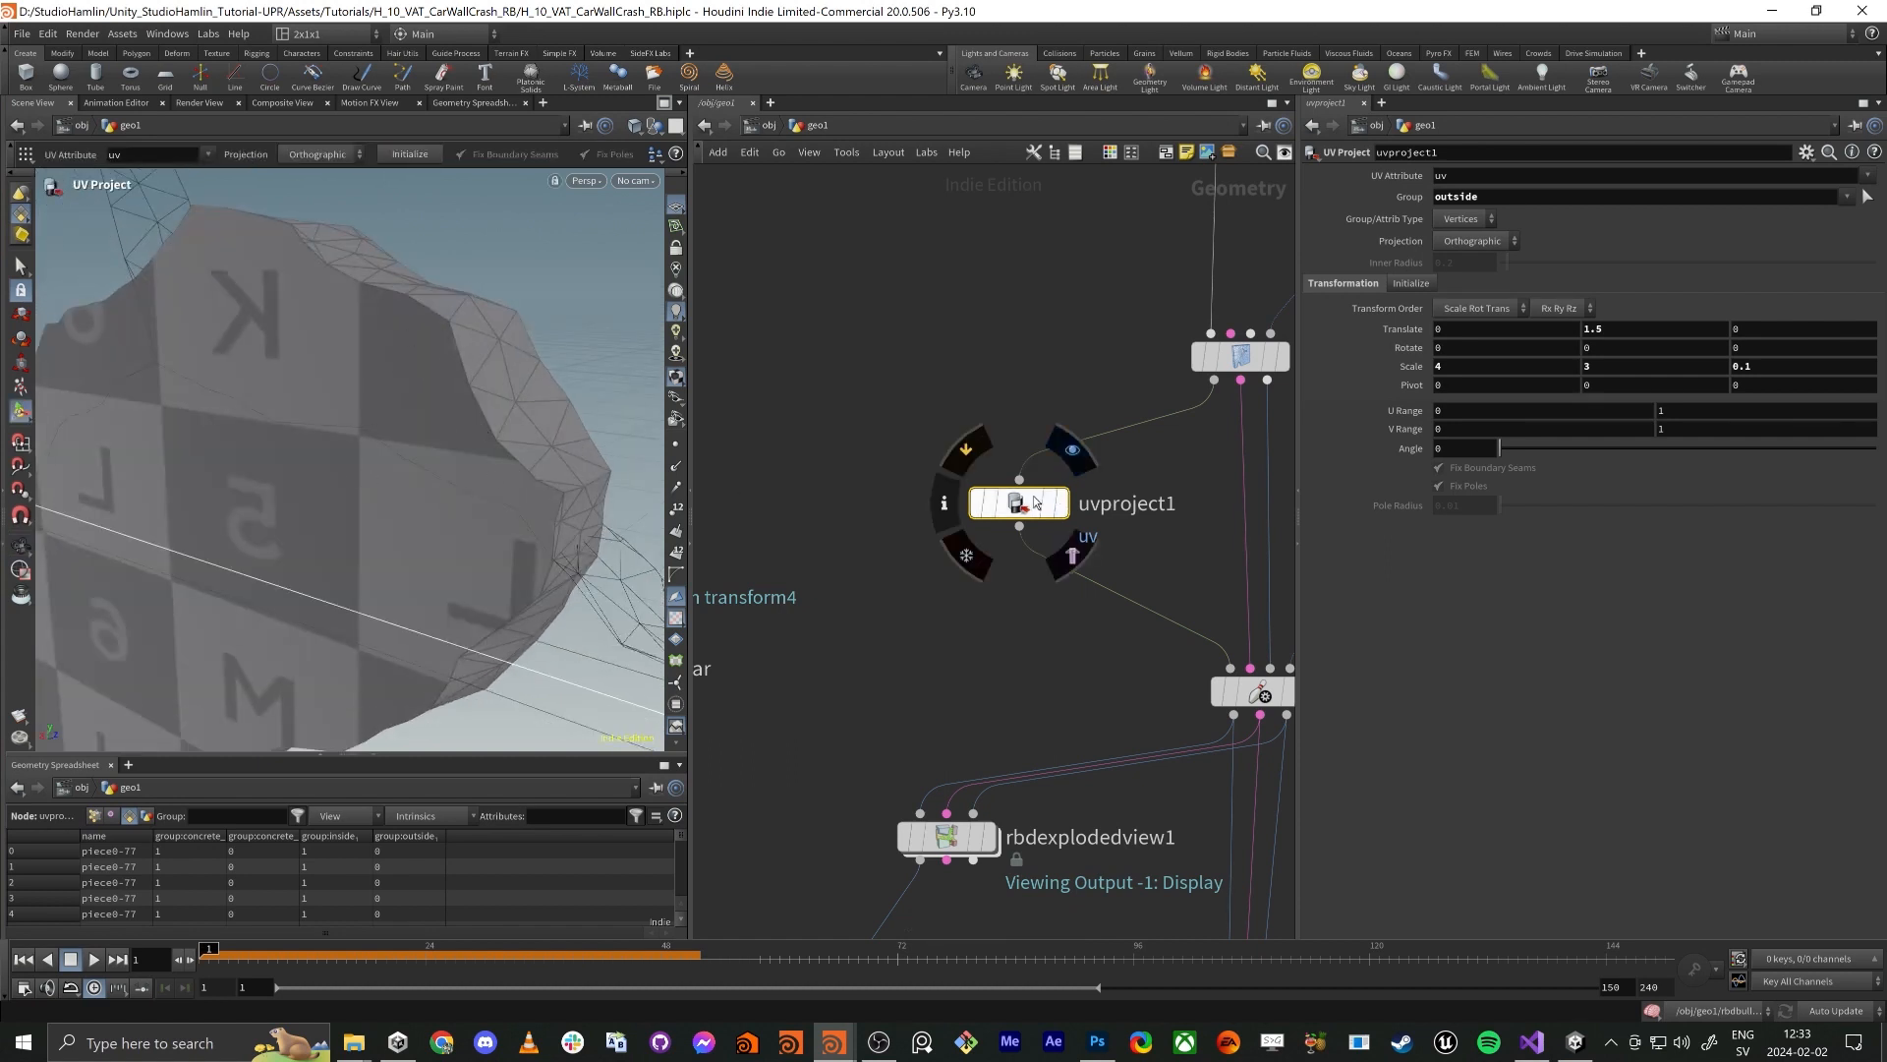
Add a UV Unwrap node on the output of uvproject1 and display its result
{"action": "left_click_drag", "start_coordinate": [1019, 502], "coordinate": [1026, 449]}
{"action": "key", "text": "Tab"}
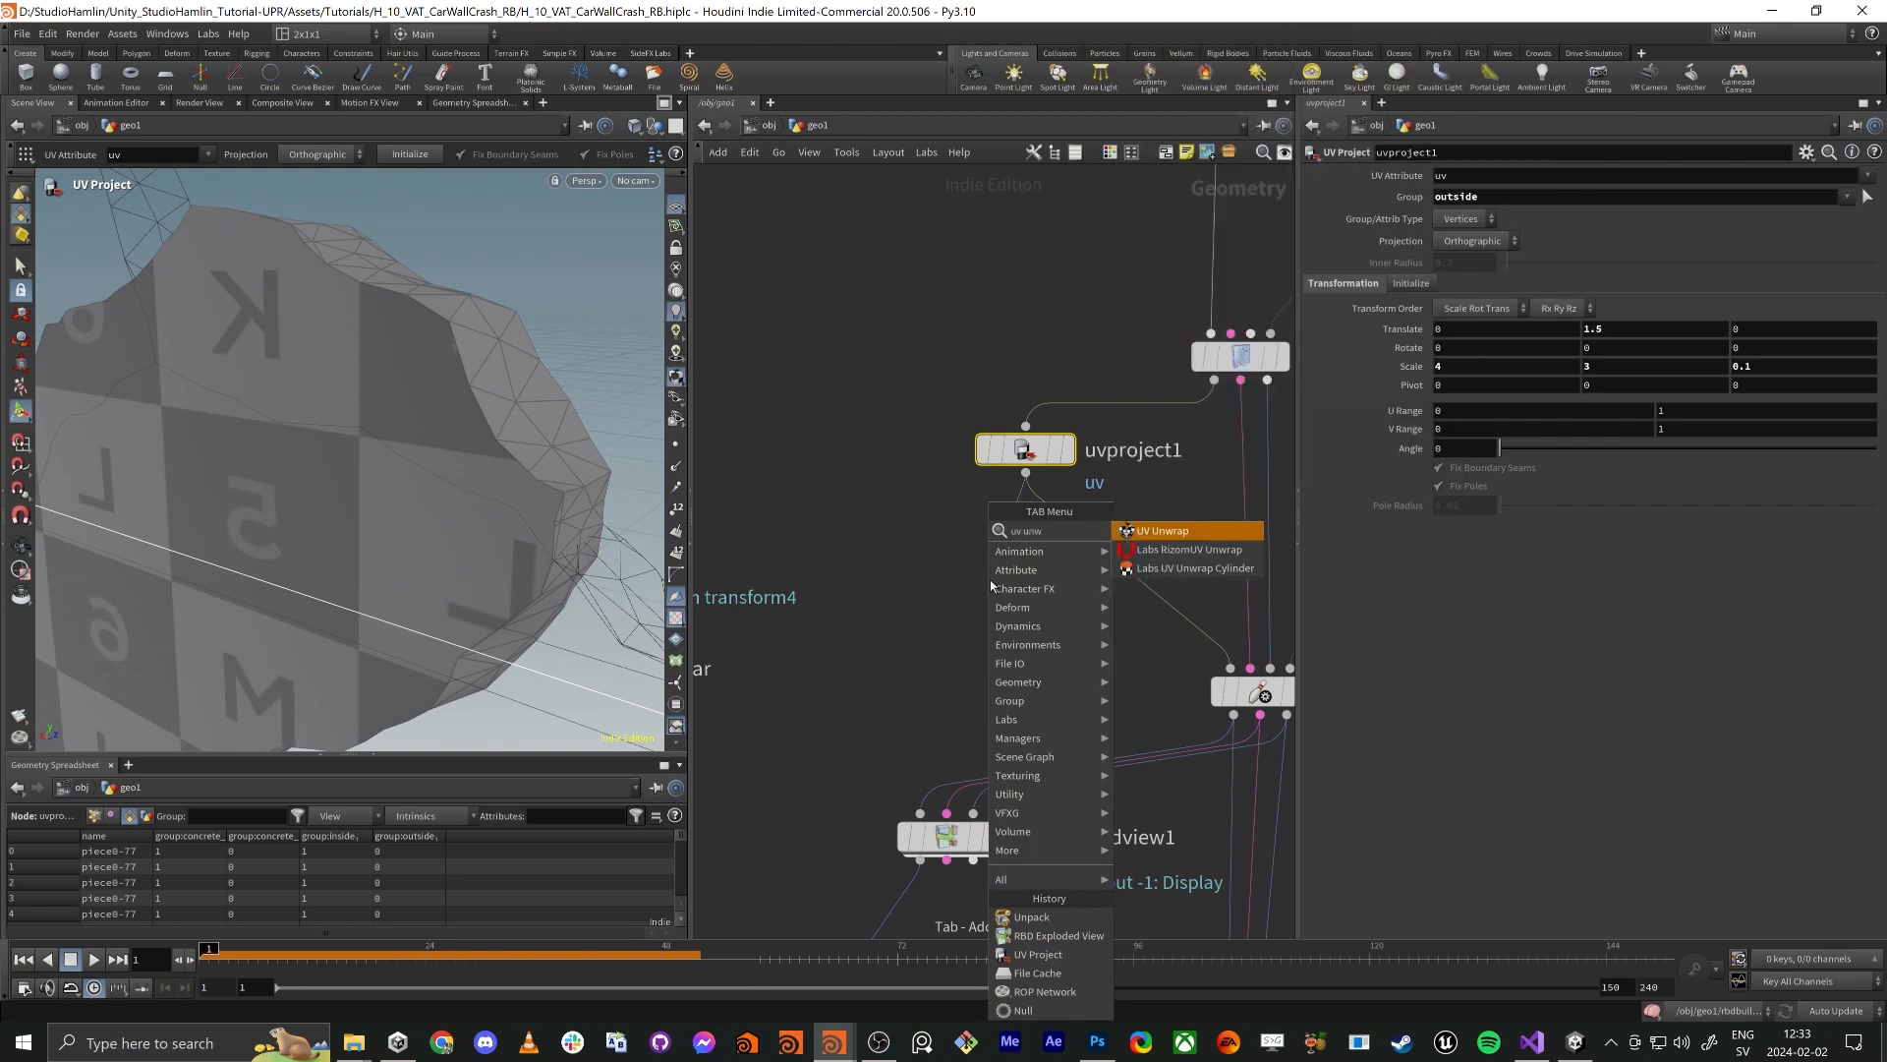
{"action": "key", "text": "Escape"}
{"action": "left_click", "coordinate": [988, 580]}
{"action": "left_click", "coordinate": [1030, 580]}
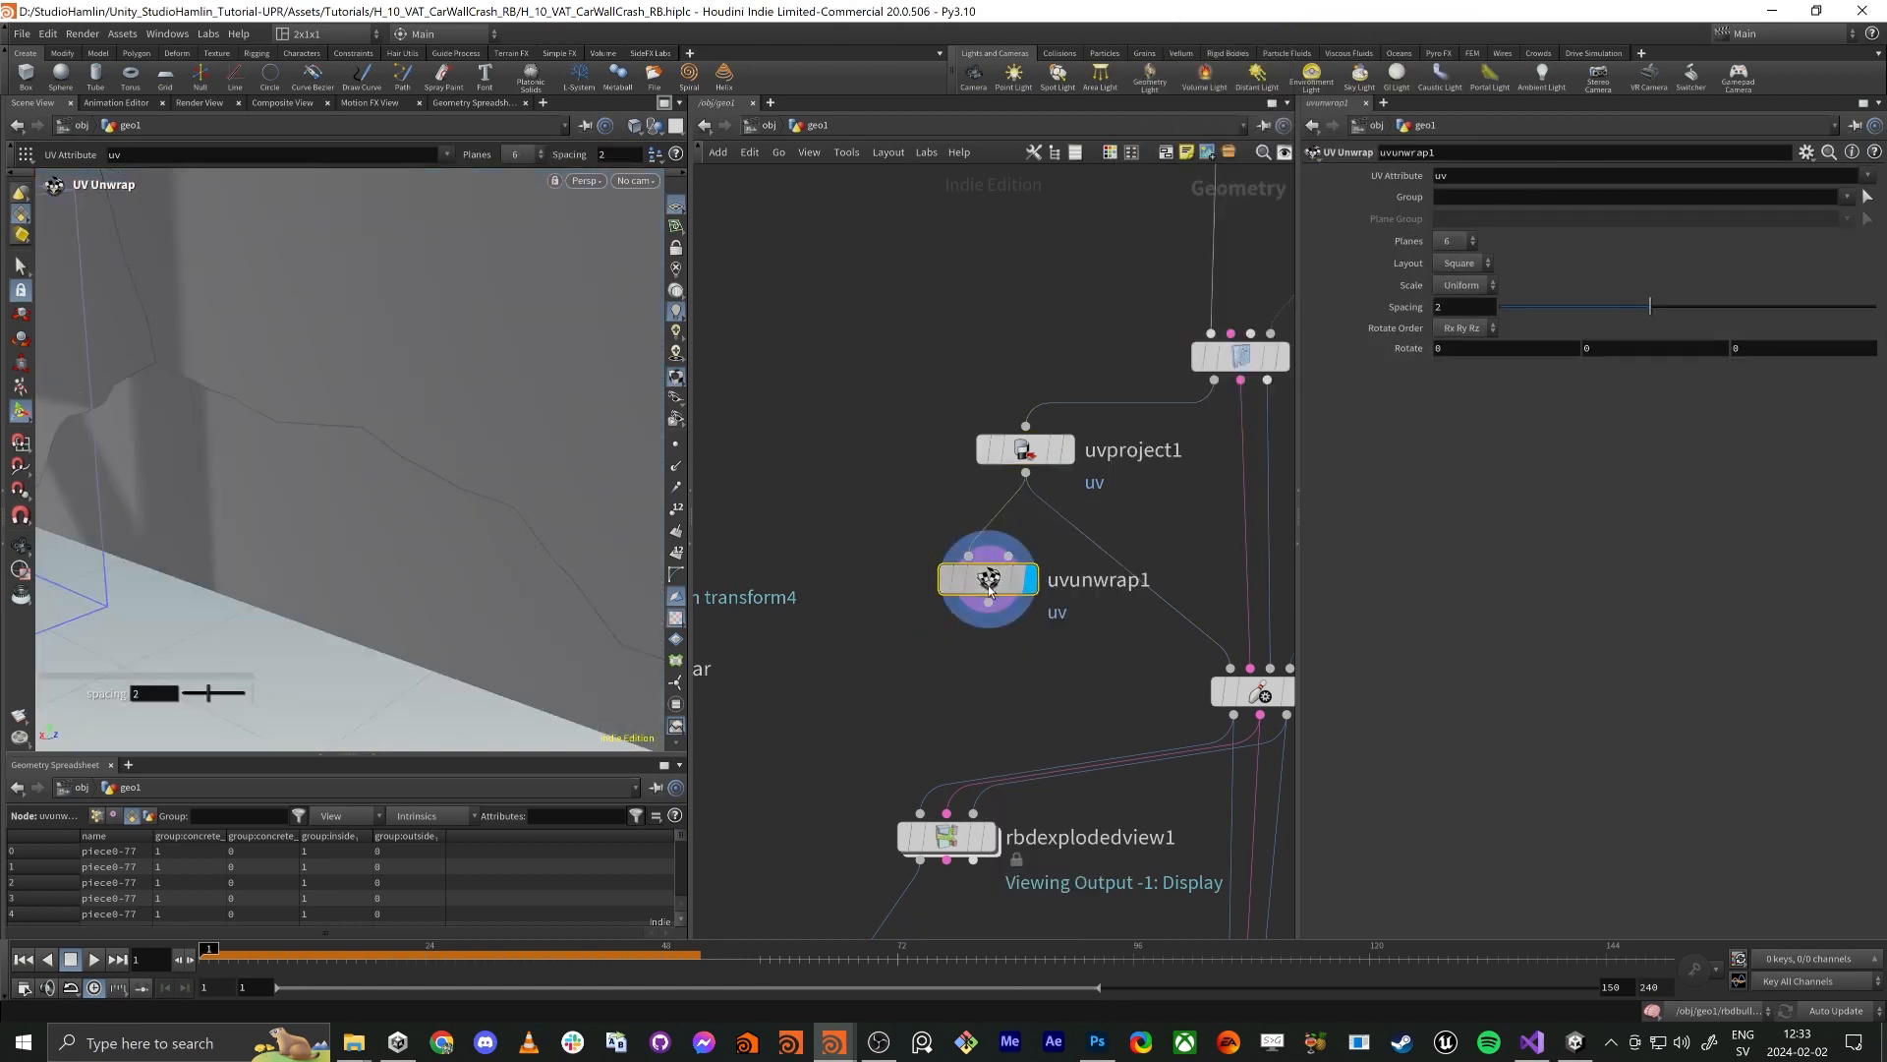
Display unpack1 again and connect the output of uvunwrap1 to the first input of rbdconfigure1
{"action": "middle_click_drag", "start_coordinate": [941, 673], "coordinate": [1030, 405]}
{"action": "scroll", "coordinate": [1012, 452], "scroll_direction": "down", "scroll_amount": 3}
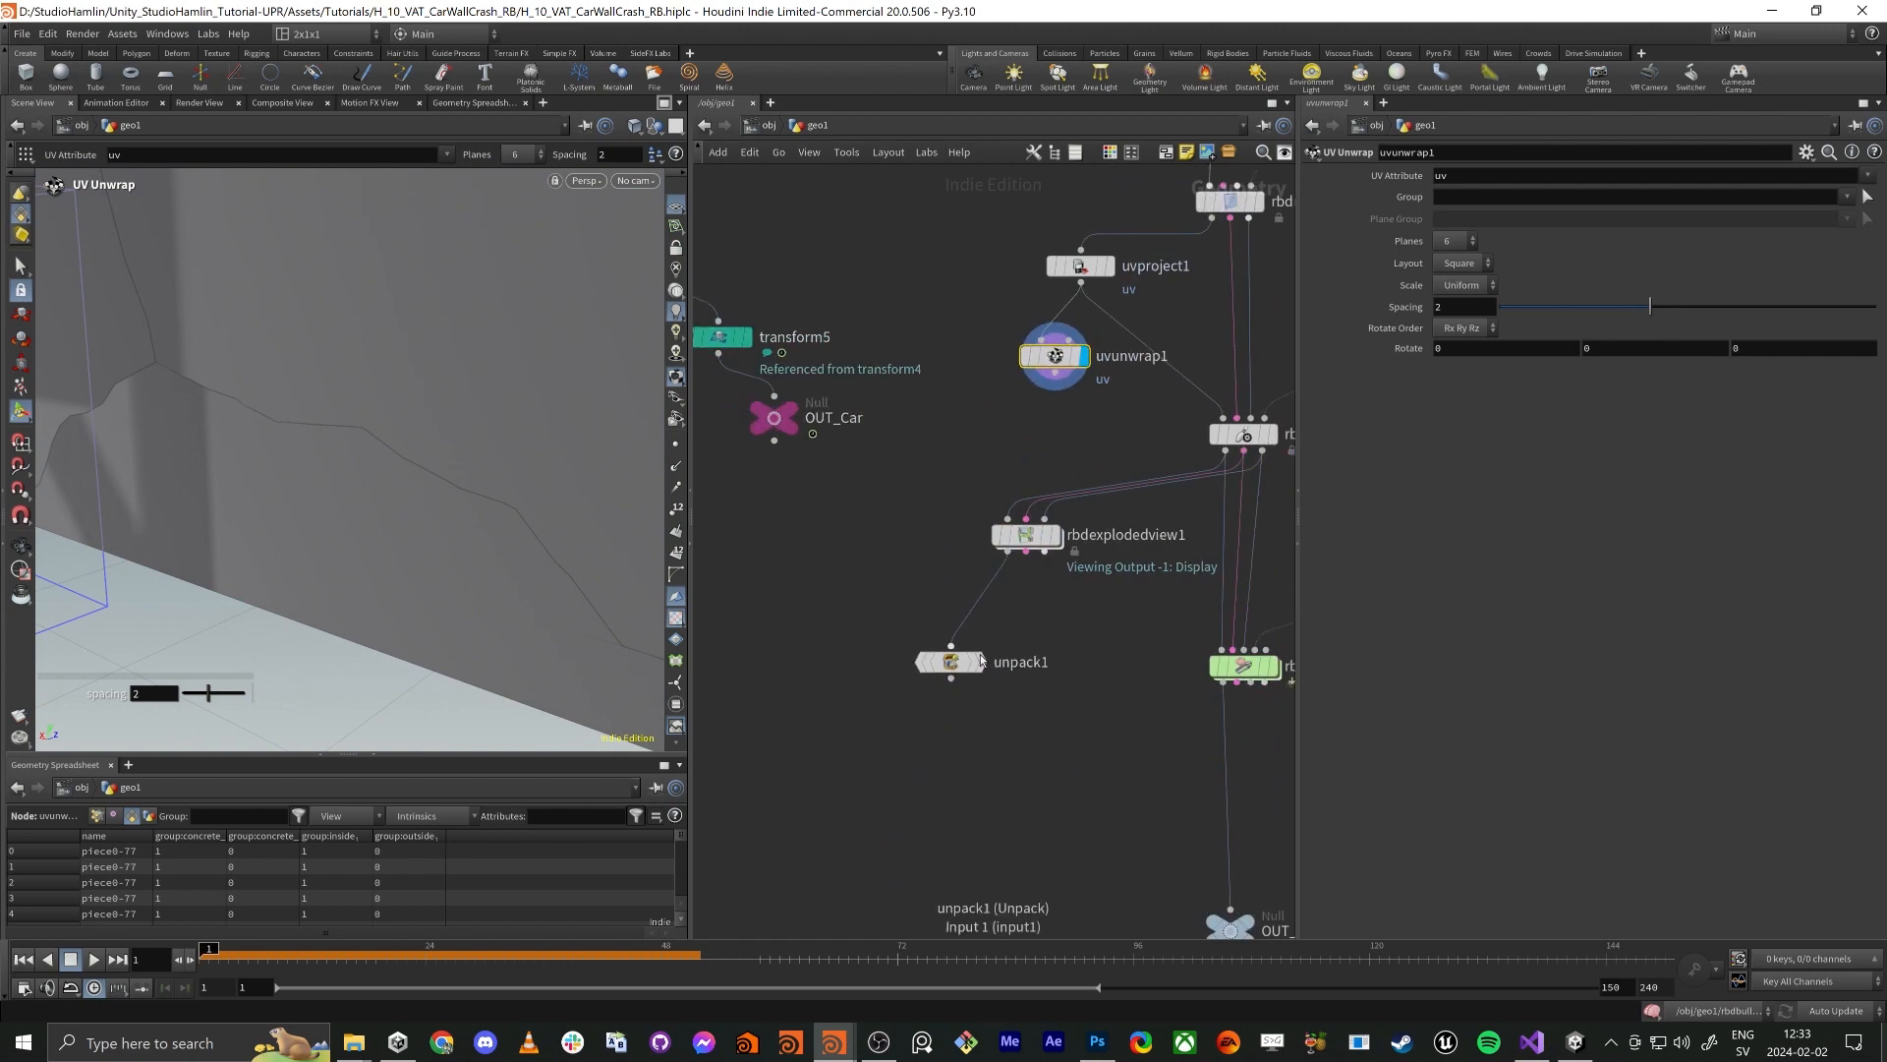
{"action": "left_click", "coordinate": [983, 666]}
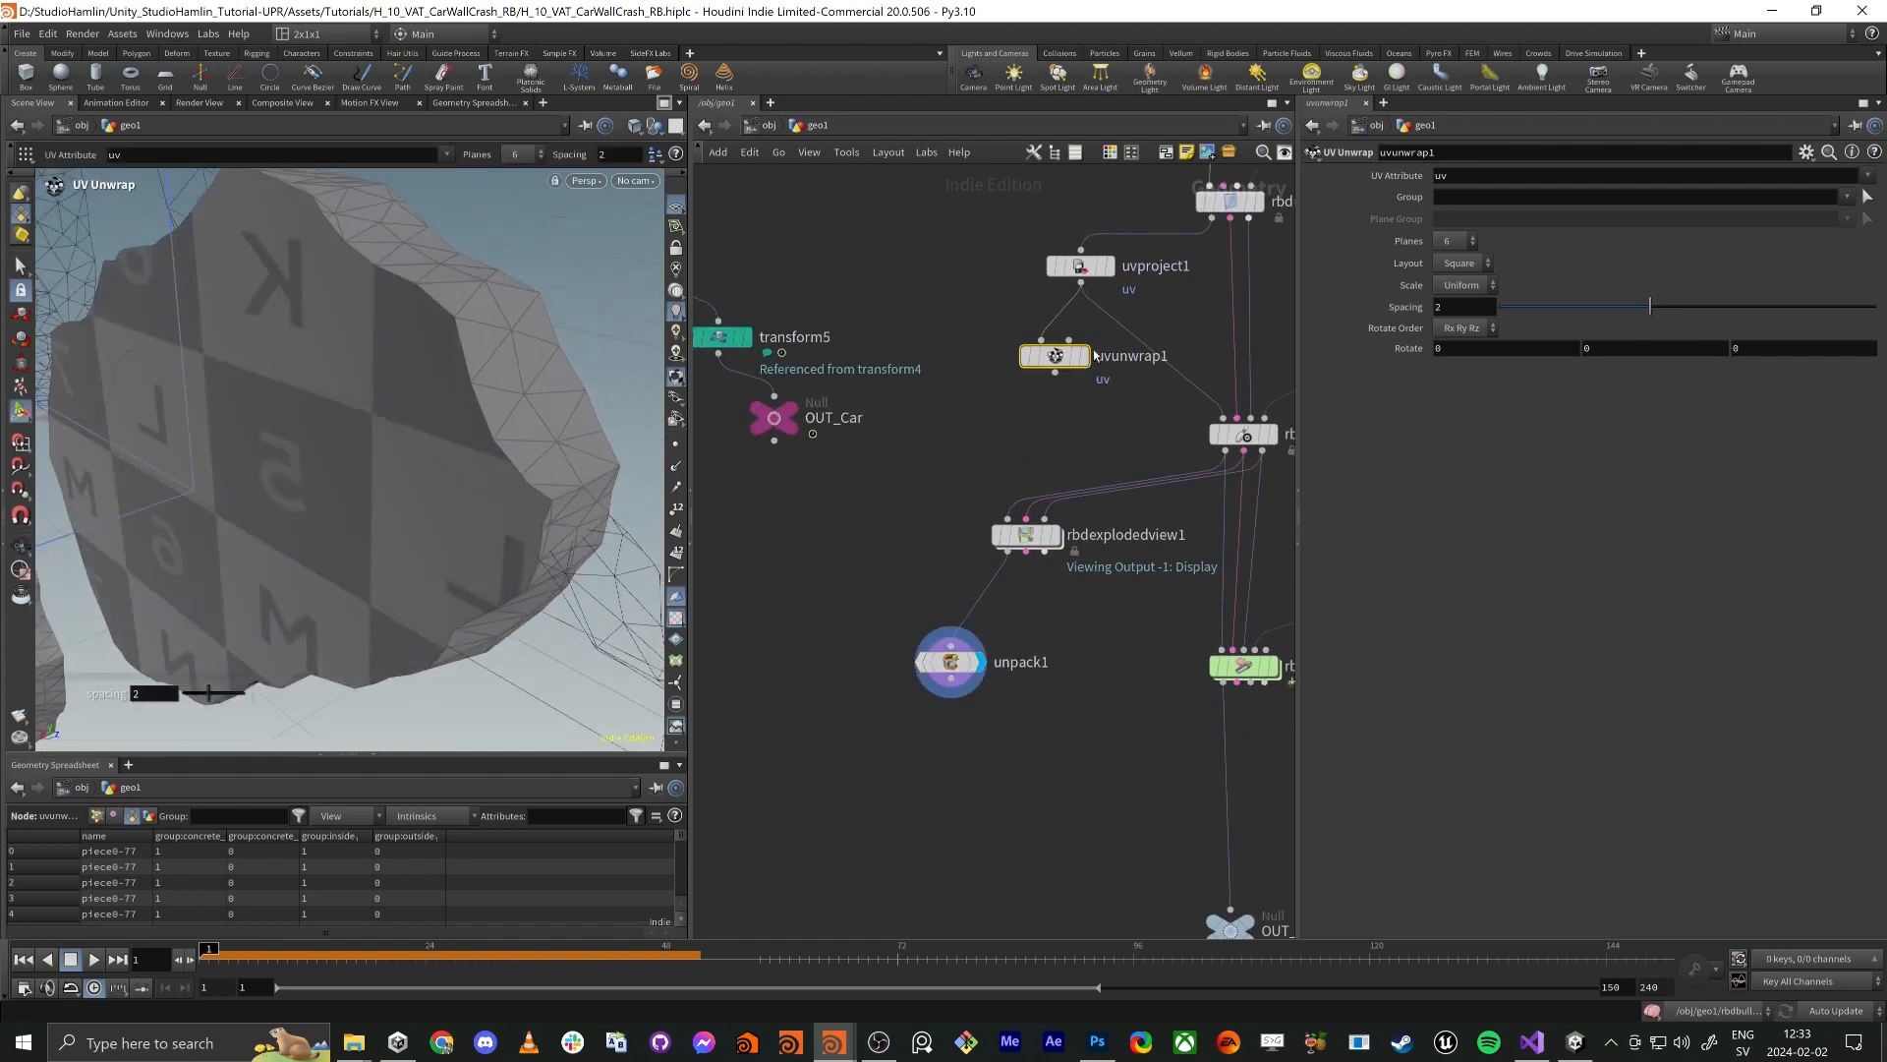
{"action": "left_click_drag", "start_coordinate": [1123, 395], "coordinate": [1223, 418]}
Restrict uvunwrap1 to the inside group and set its Scale to None, checking the broken edges of a piece
{"action": "left_click_drag", "start_coordinate": [354, 286], "coordinate": [400, 422], "text": "alt"}
{"action": "right_click_drag", "start_coordinate": [400, 422], "coordinate": [308, 521], "text": "alt"}
{"action": "left_click_drag", "start_coordinate": [286, 502], "coordinate": [245, 599], "text": "alt"}
{"action": "right_click_drag", "start_coordinate": [246, 600], "coordinate": [389, 587], "text": "alt"}
{"action": "left_click_drag", "start_coordinate": [465, 553], "coordinate": [248, 476], "text": "alt"}
{"action": "key", "text": "Return"}
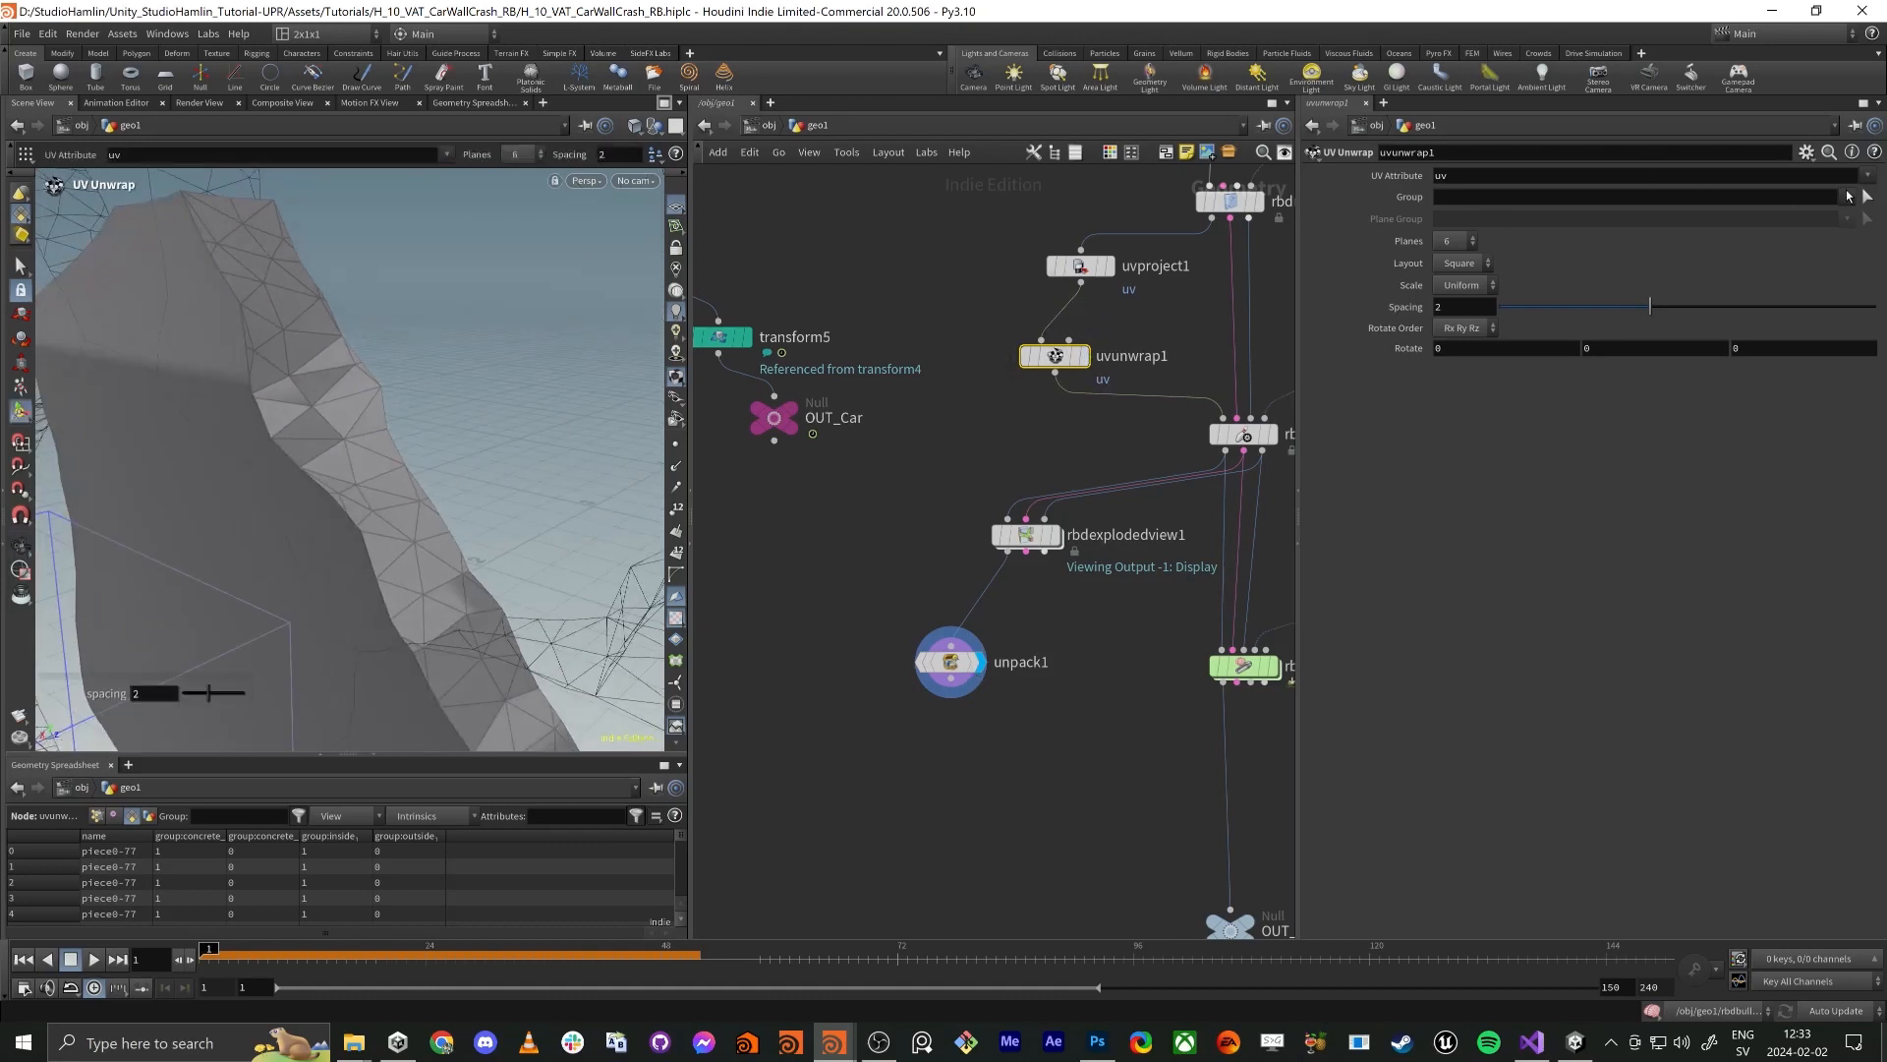
{"action": "left_click", "coordinate": [1844, 196]}
{"action": "left_click", "coordinate": [1750, 254]}
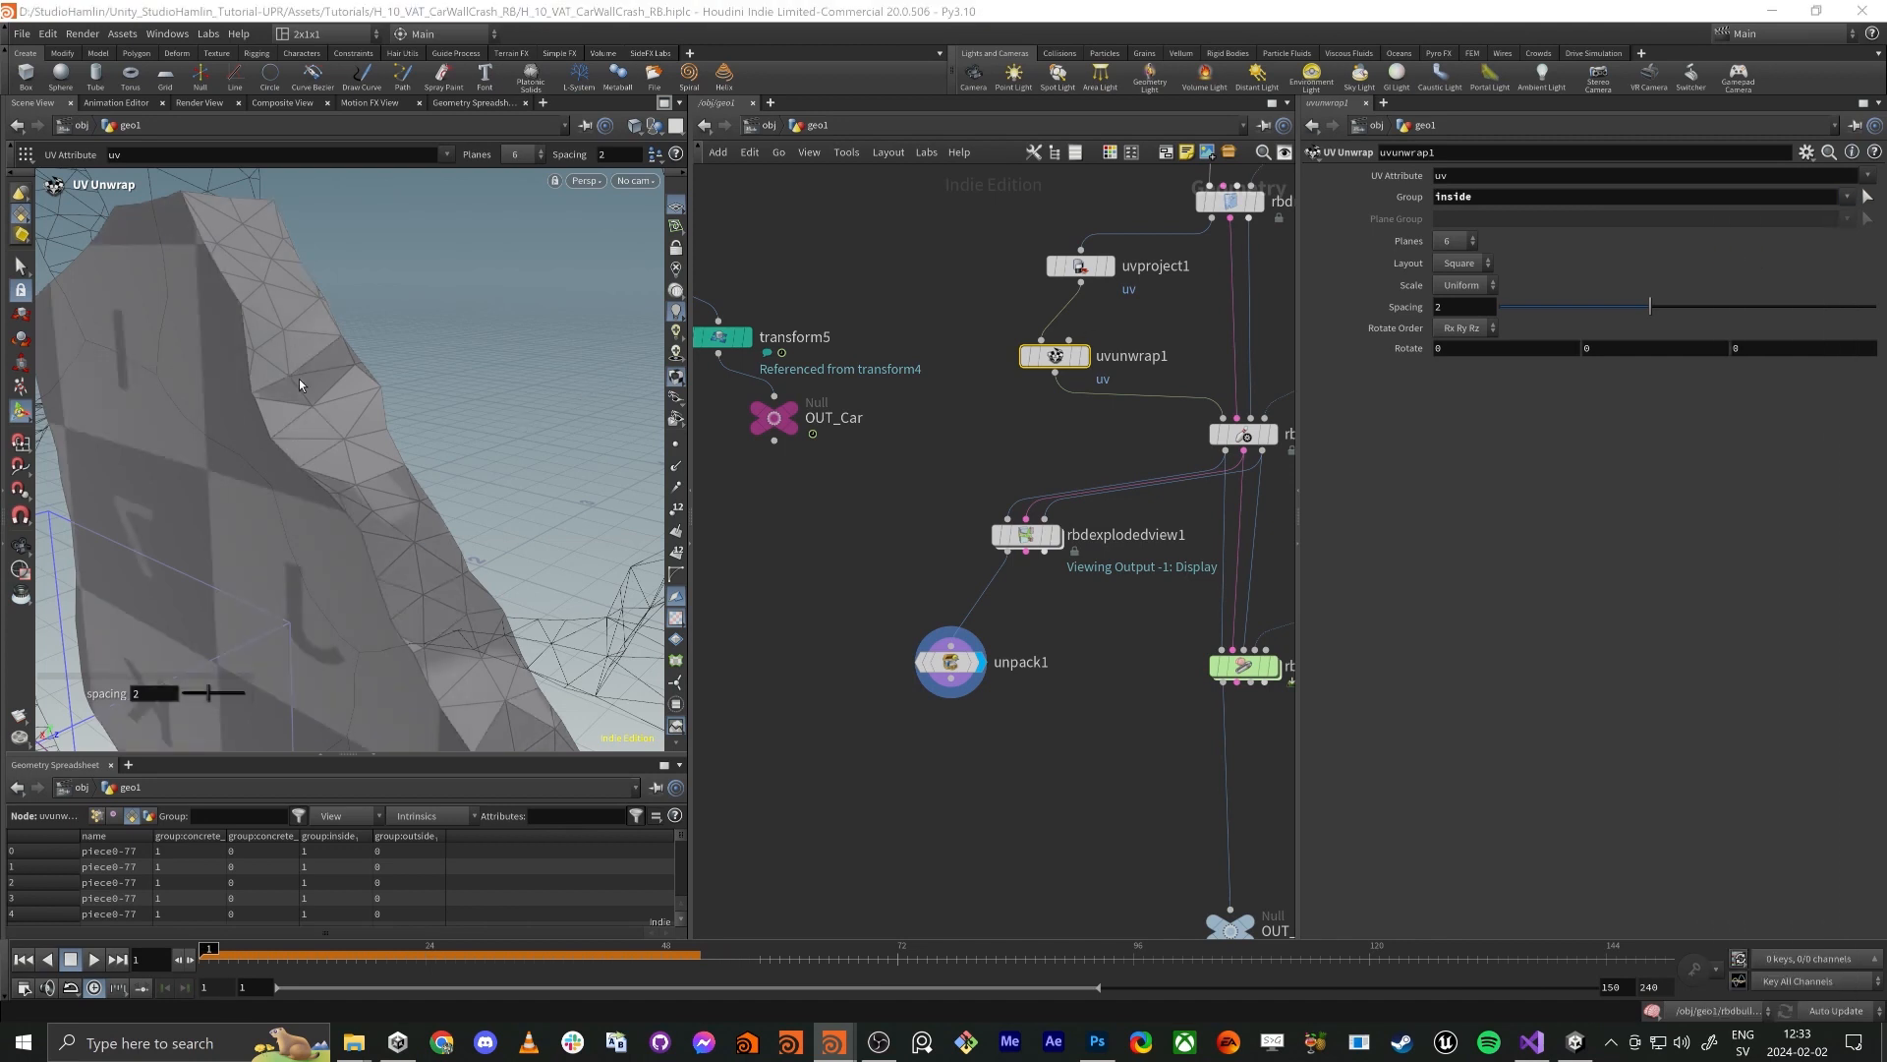
{"action": "left_click", "coordinate": [1461, 286]}
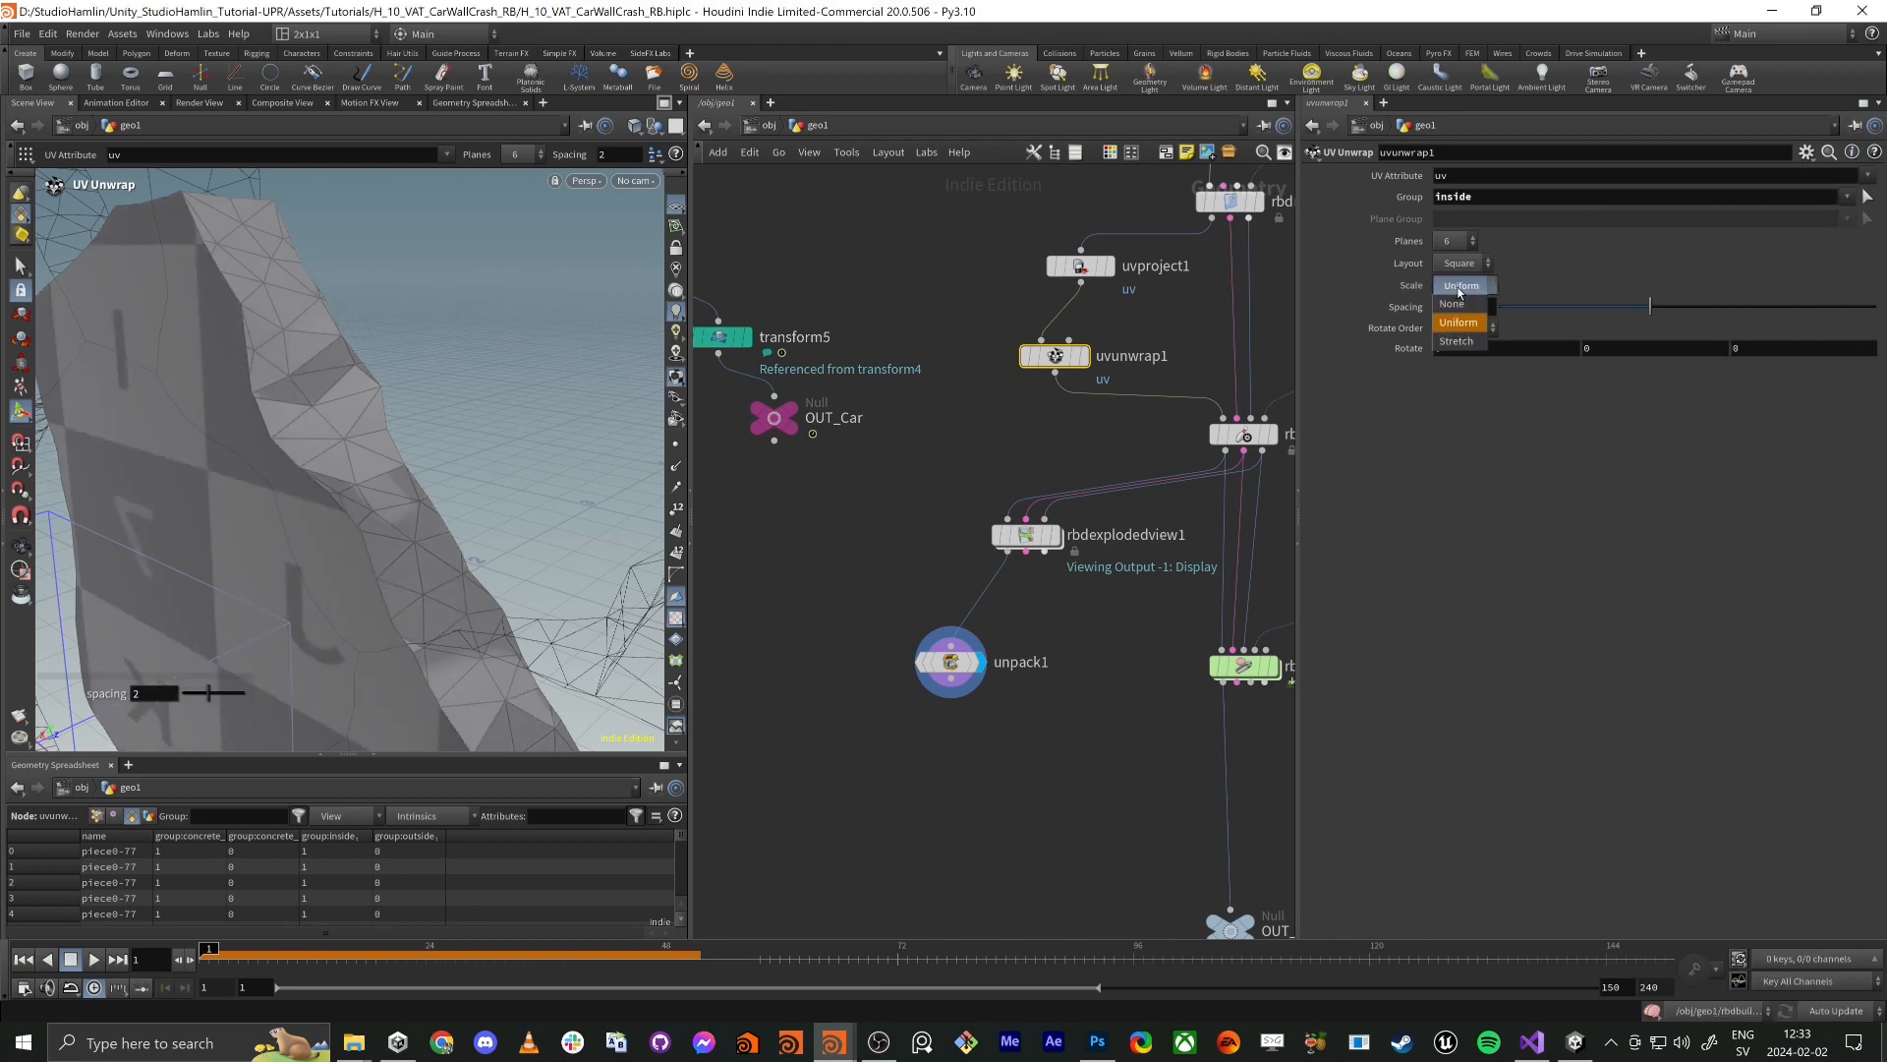
{"action": "left_click", "coordinate": [1461, 304]}
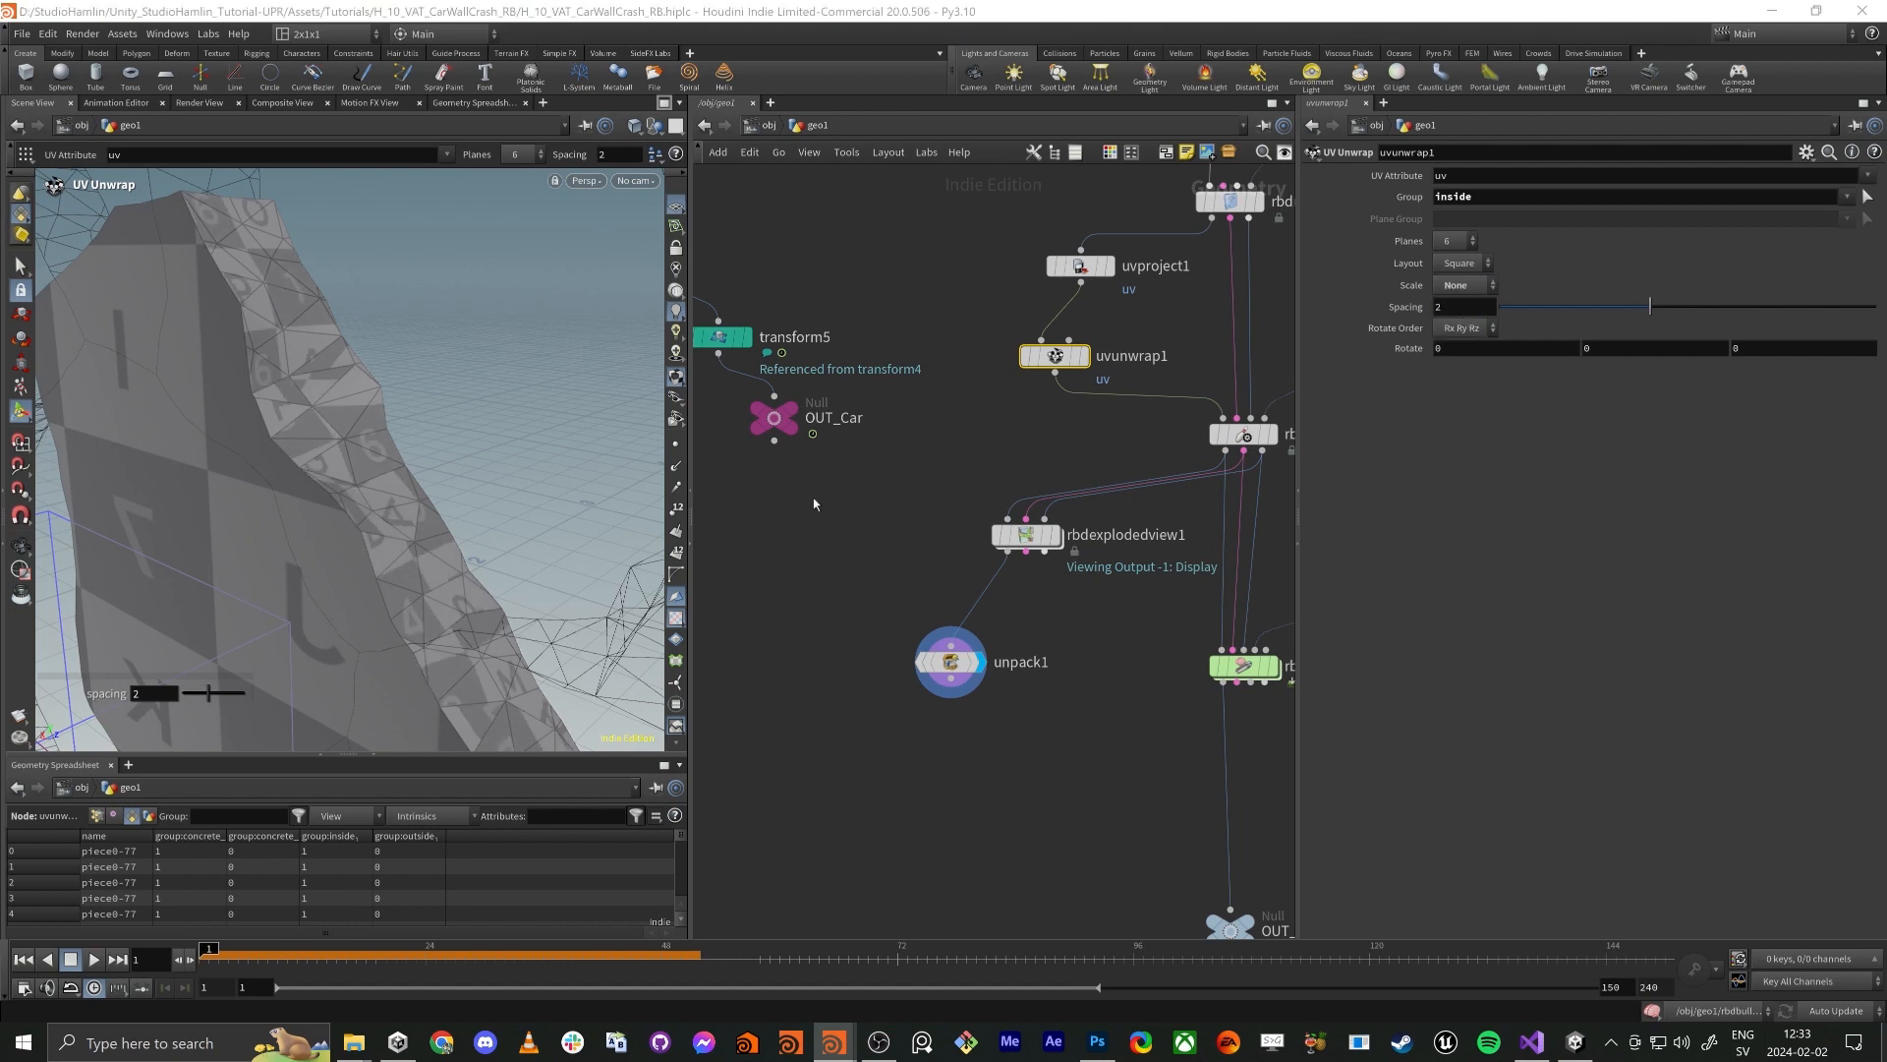
Try a different projection Scale on uvproject1 and undo the change
{"action": "left_click", "coordinate": [1081, 265]}
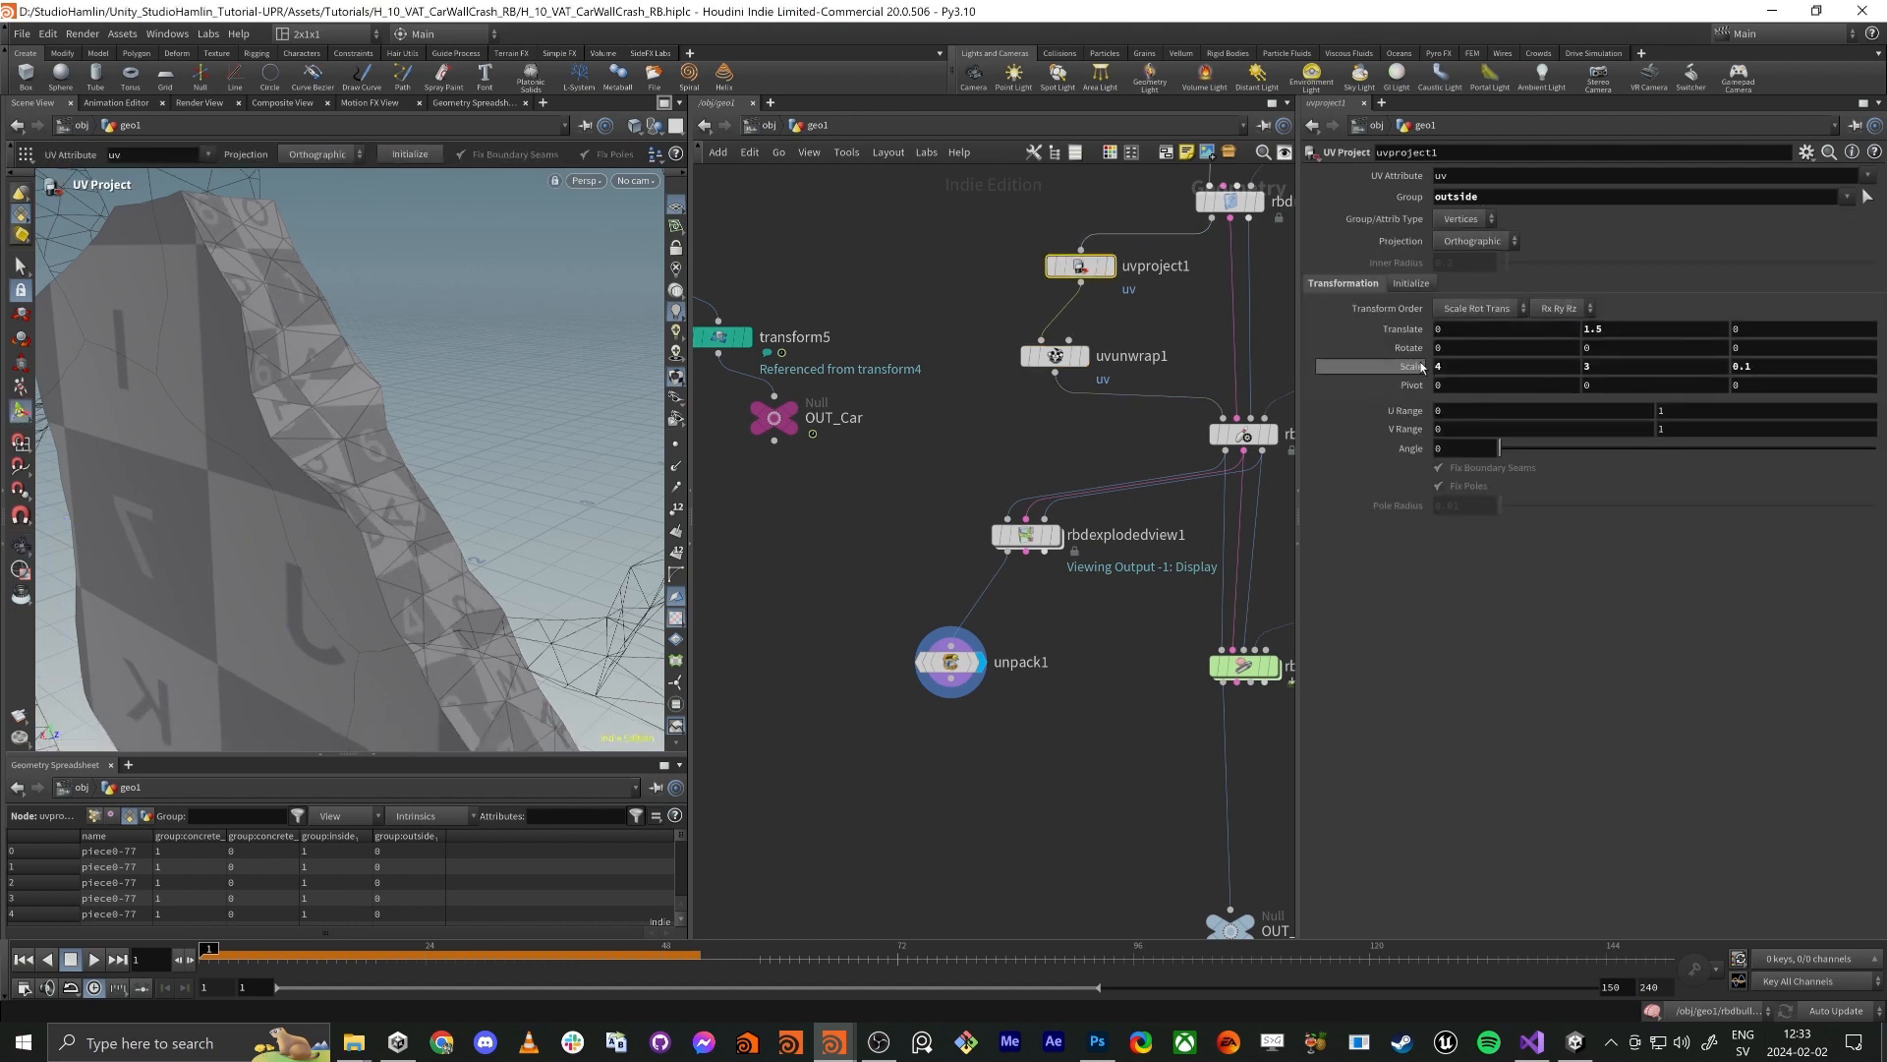
{"action": "middle_click_drag", "start_coordinate": [1416, 372], "coordinate": [1376, 377]}
{"action": "key", "text": "ctrl+z"}
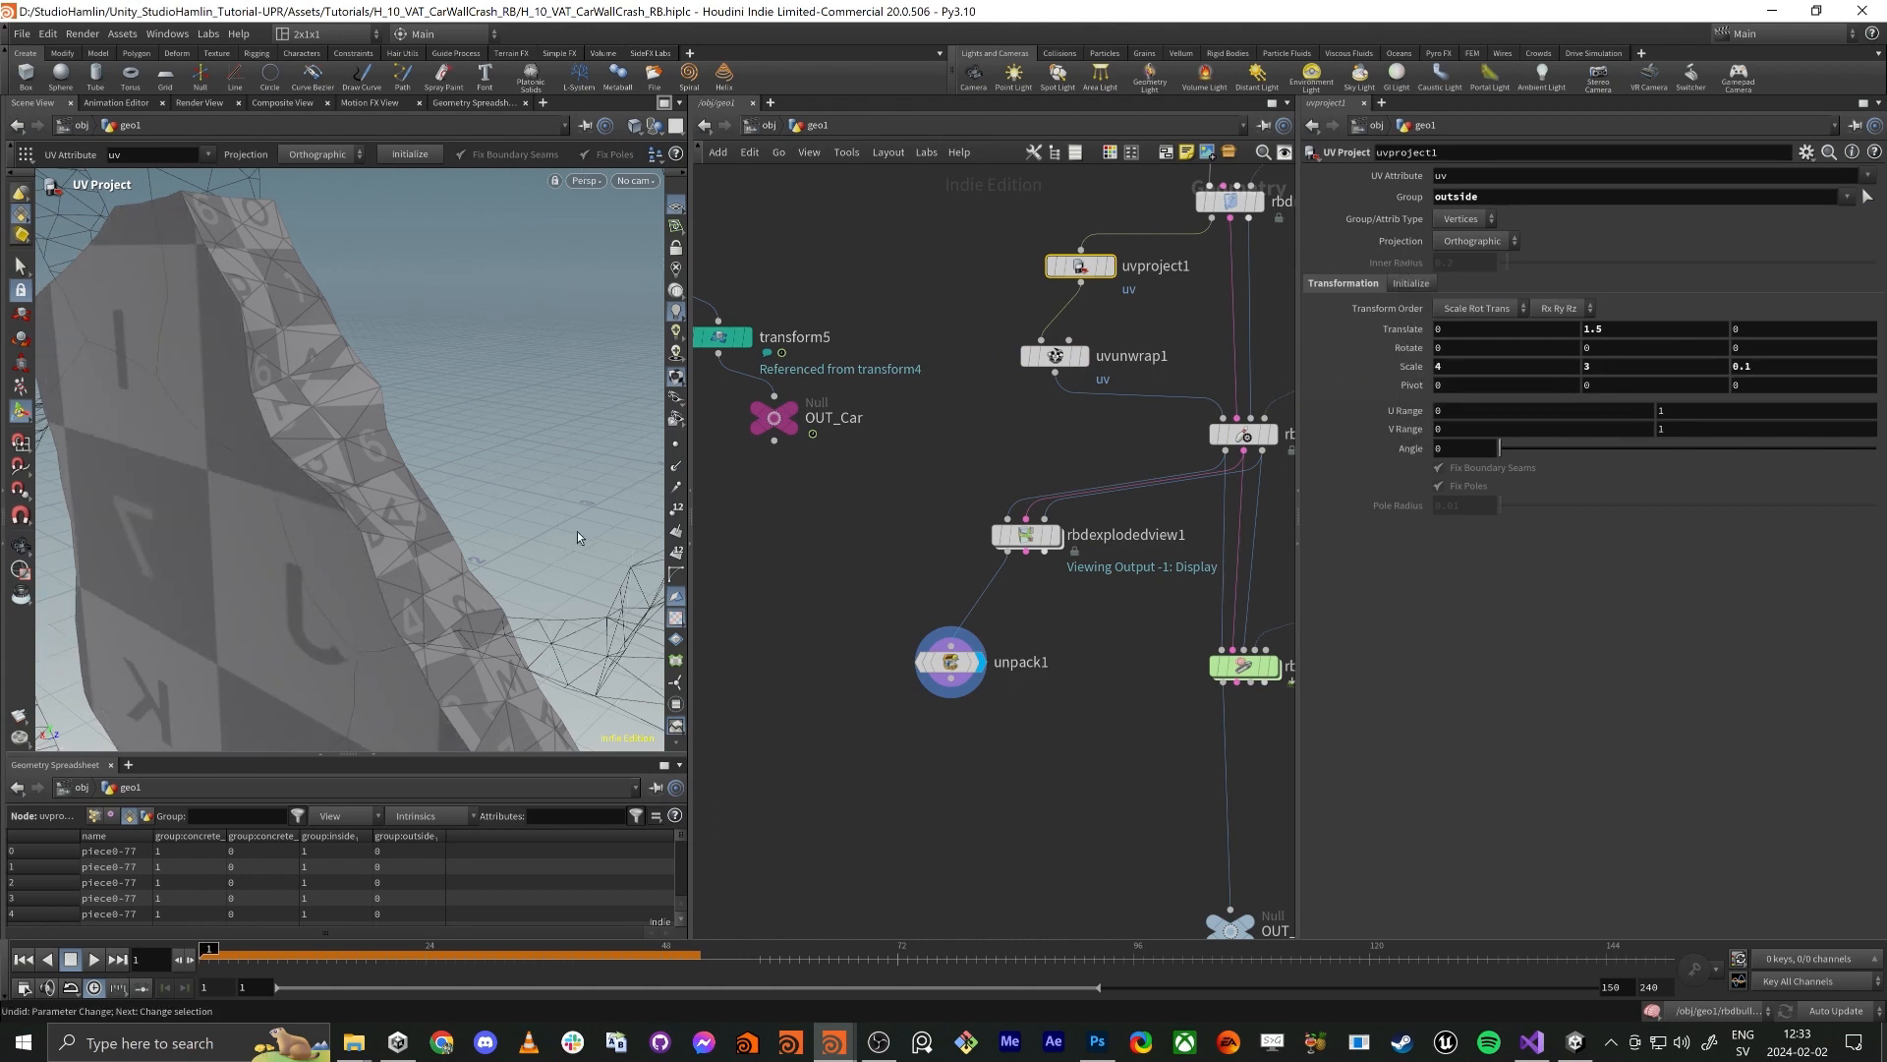
Tidy the network by placing uvunwrap1 straight below uvproject1 and unpack1 below rbdexplodedview1
{"action": "left_click_drag", "start_coordinate": [266, 461], "coordinate": [228, 473], "text": "alt"}
{"action": "right_click_drag", "start_coordinate": [228, 473], "coordinate": [219, 493], "text": "alt"}
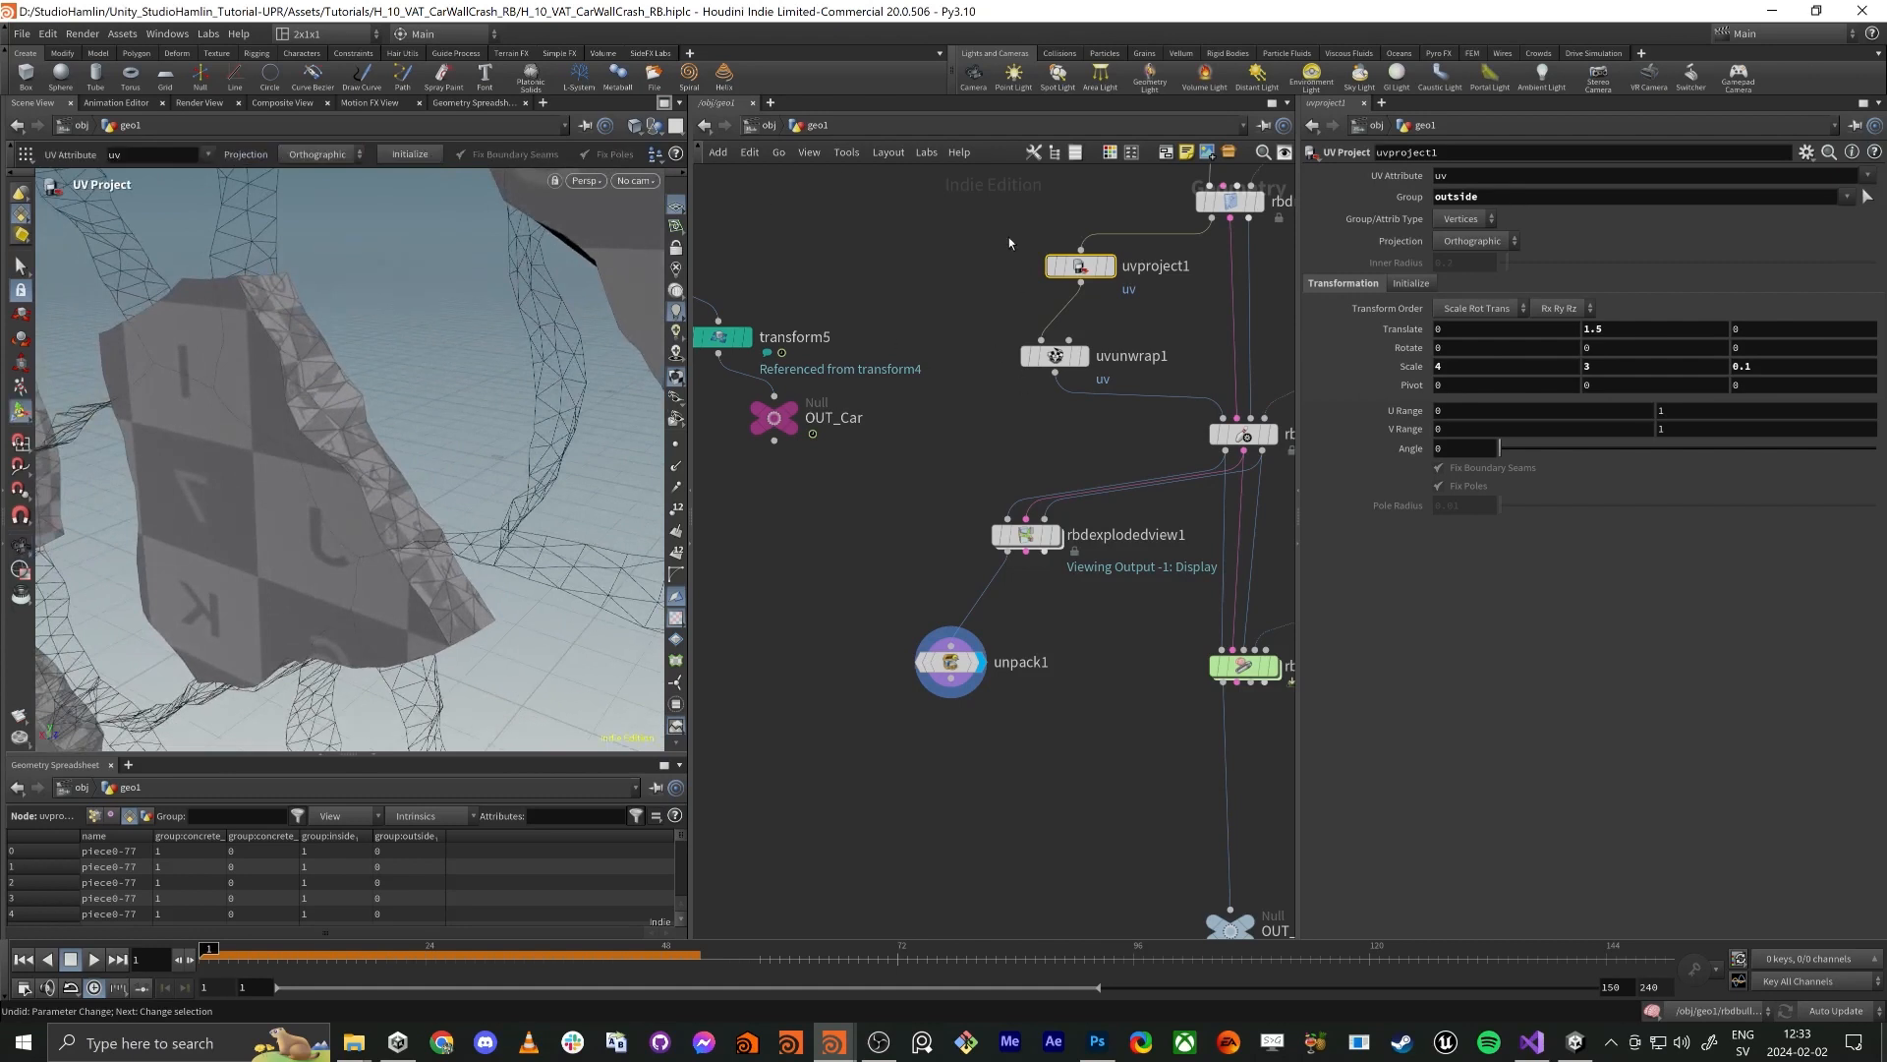
{"action": "left_click_drag", "start_coordinate": [1054, 356], "coordinate": [1081, 349]}
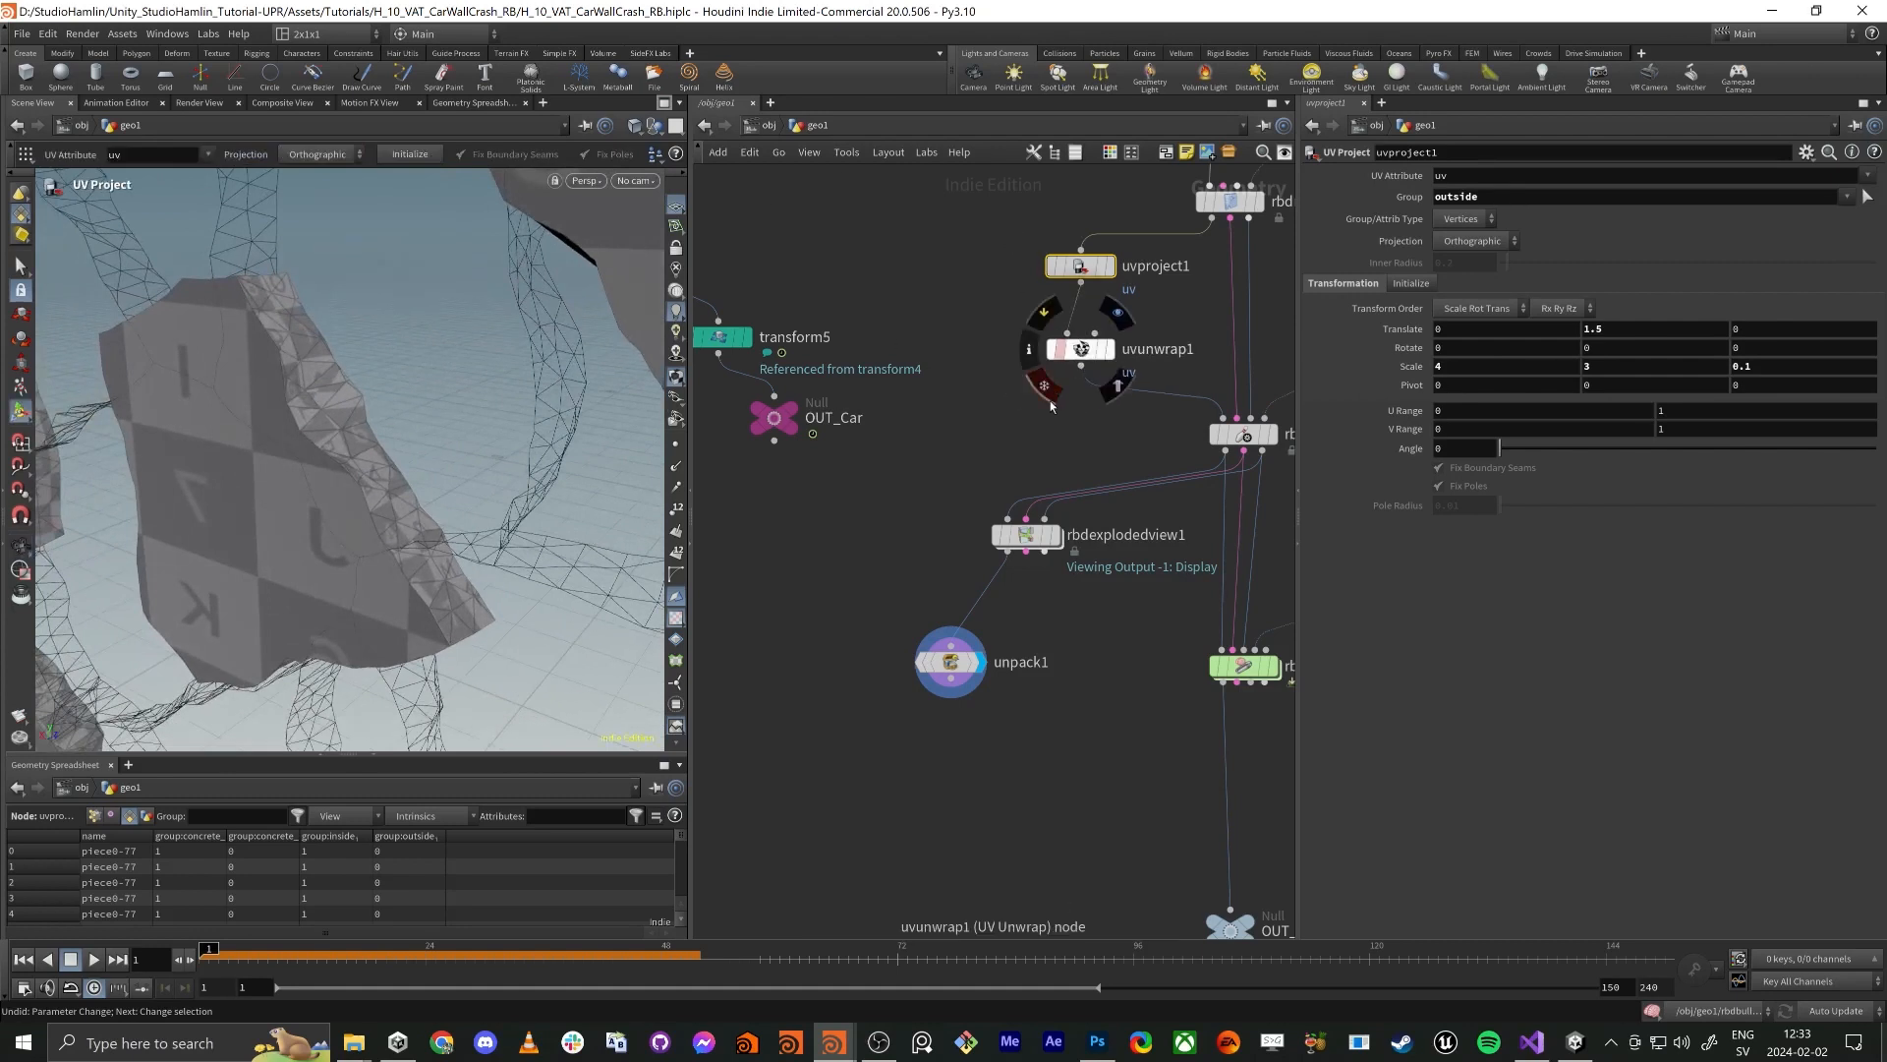
{"action": "middle_click_drag", "start_coordinate": [1046, 410], "coordinate": [1060, 397]}
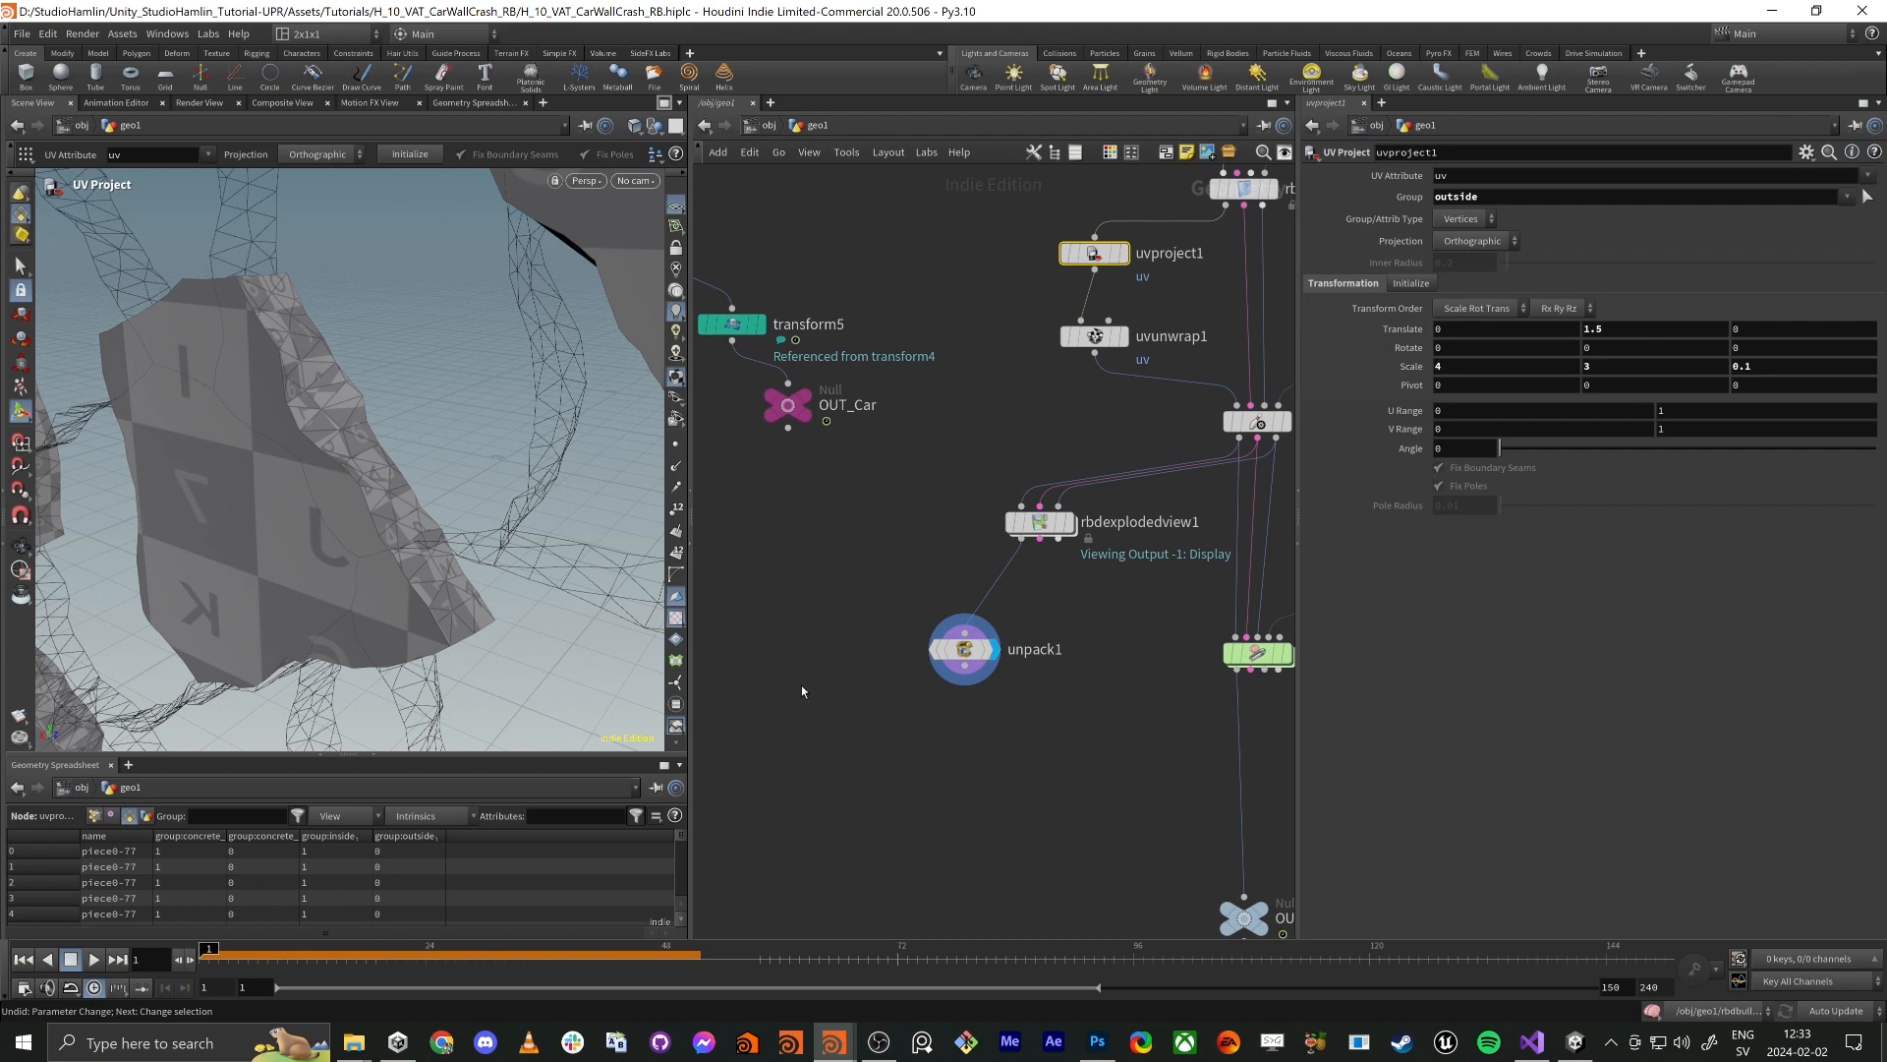
{"action": "mouse_move", "coordinate": [1014, 638]}
{"action": "left_mouse_down"}
{"action": "mouse_move", "coordinate": [1041, 639]}
{"action": "mouse_move", "coordinate": [1023, 641]}
{"action": "left_mouse_up"}
Reduce the projection Scale of uvproject1 to 3.34, 2.34, -0.56 while viewing a wall piece up close
{"action": "left_click_drag", "start_coordinate": [466, 489], "coordinate": [358, 459], "text": "alt"}
{"action": "scroll", "coordinate": [453, 492], "scroll_direction": "down", "scroll_amount": 3}
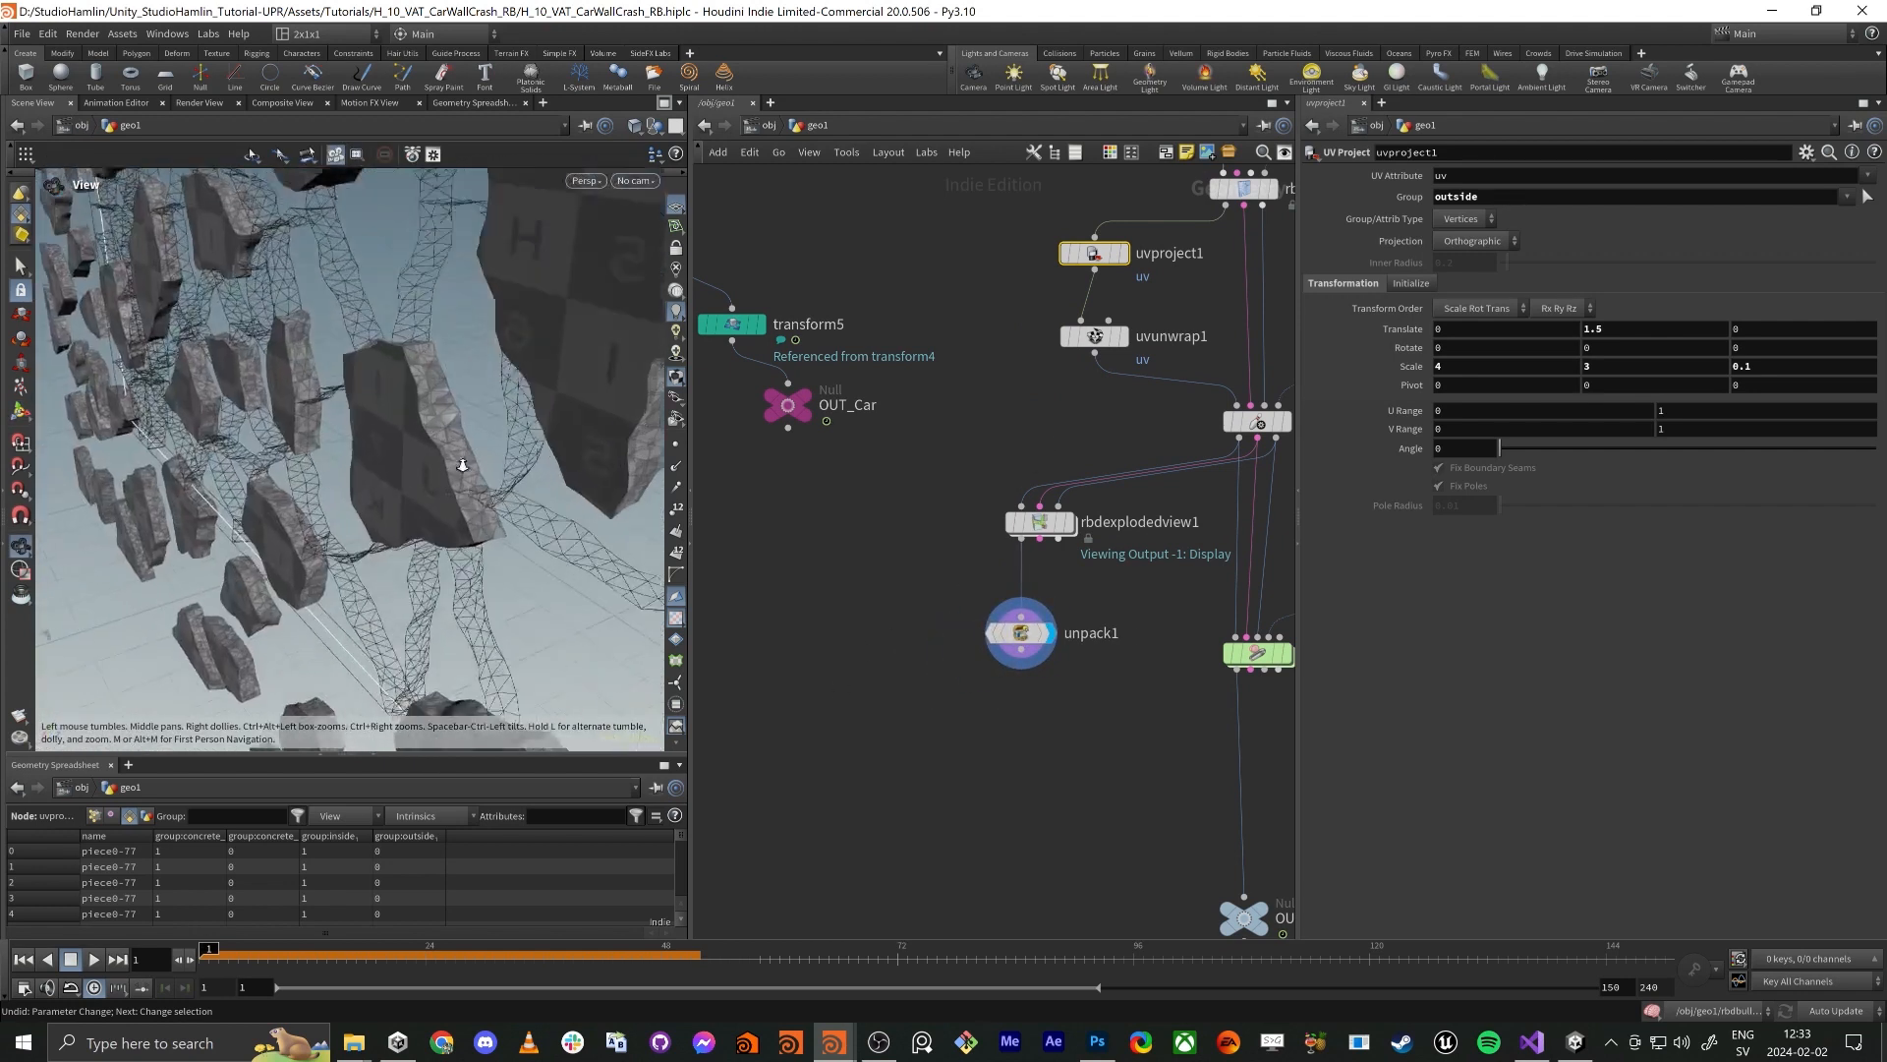
{"action": "scroll", "coordinate": [569, 429], "scroll_direction": "up", "scroll_amount": 5}
{"action": "left_click_drag", "start_coordinate": [569, 430], "coordinate": [405, 451]}
{"action": "key", "text": "Return"}
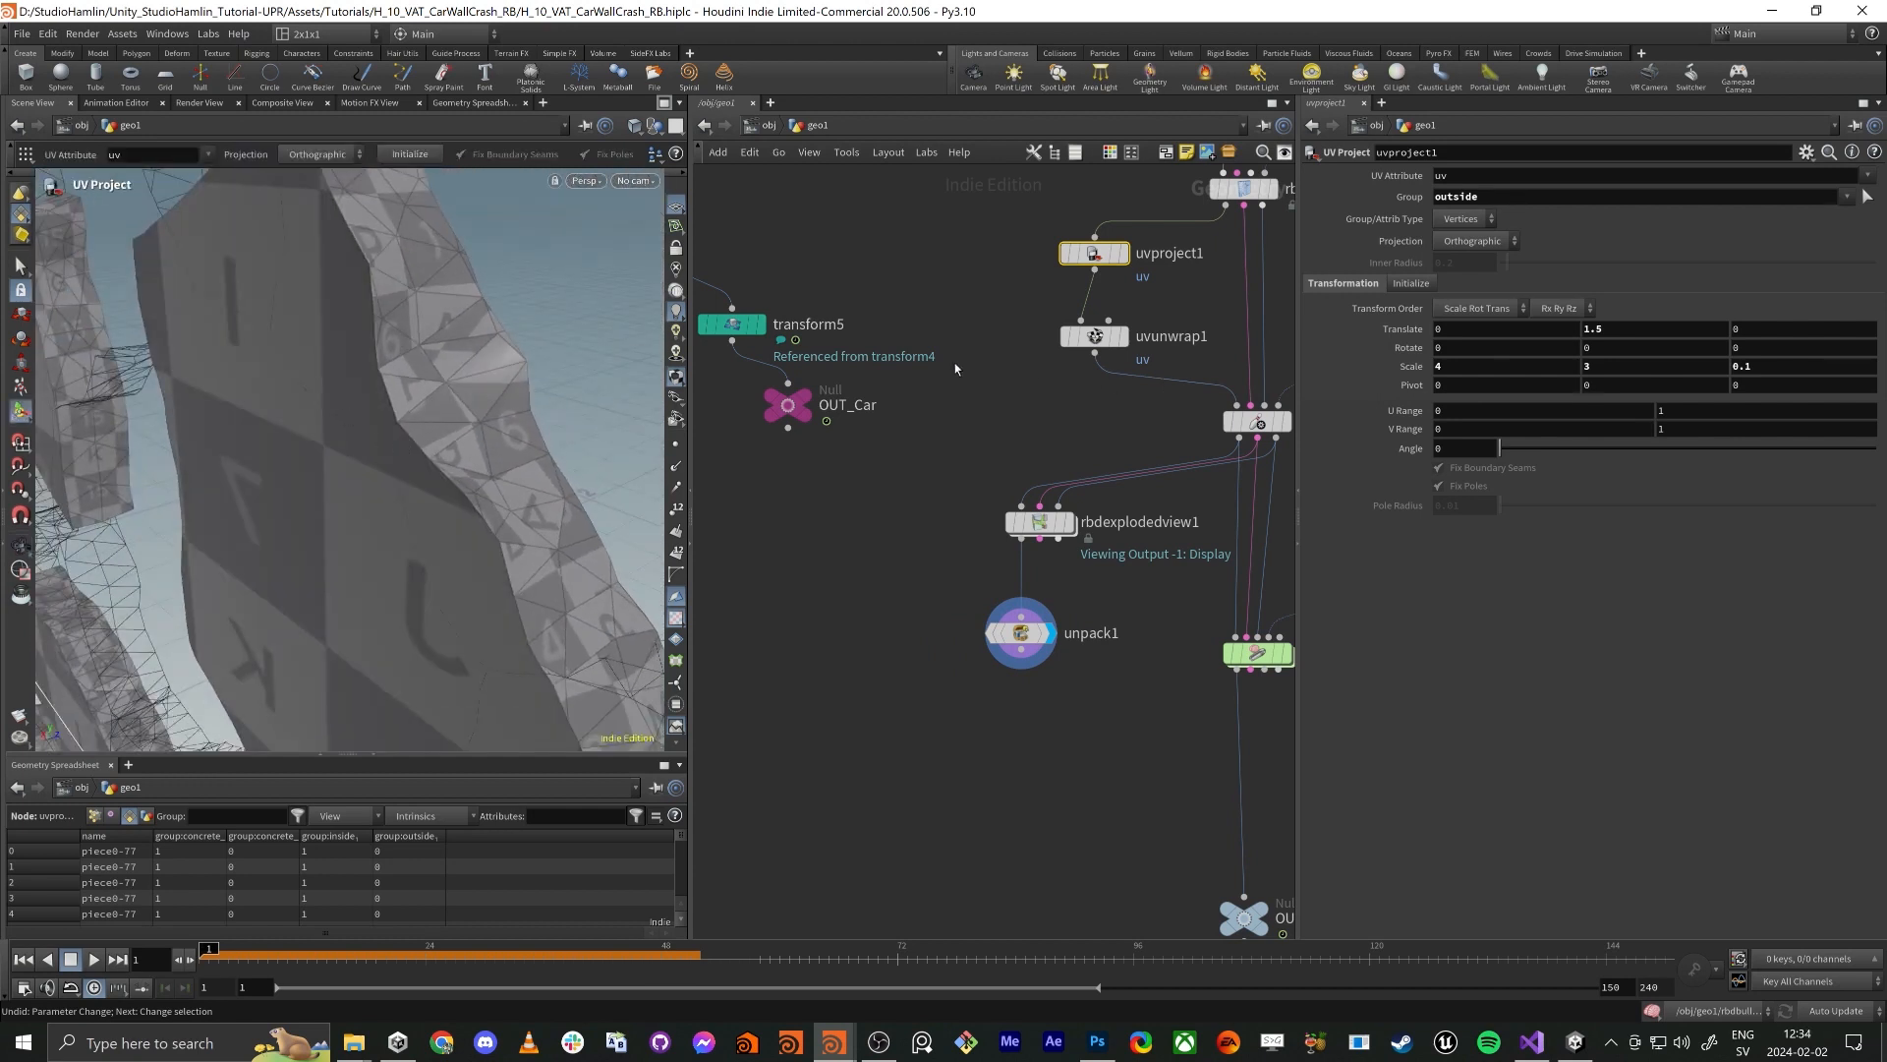
{"action": "middle_click_drag", "start_coordinate": [1408, 372], "coordinate": [908, 388]}
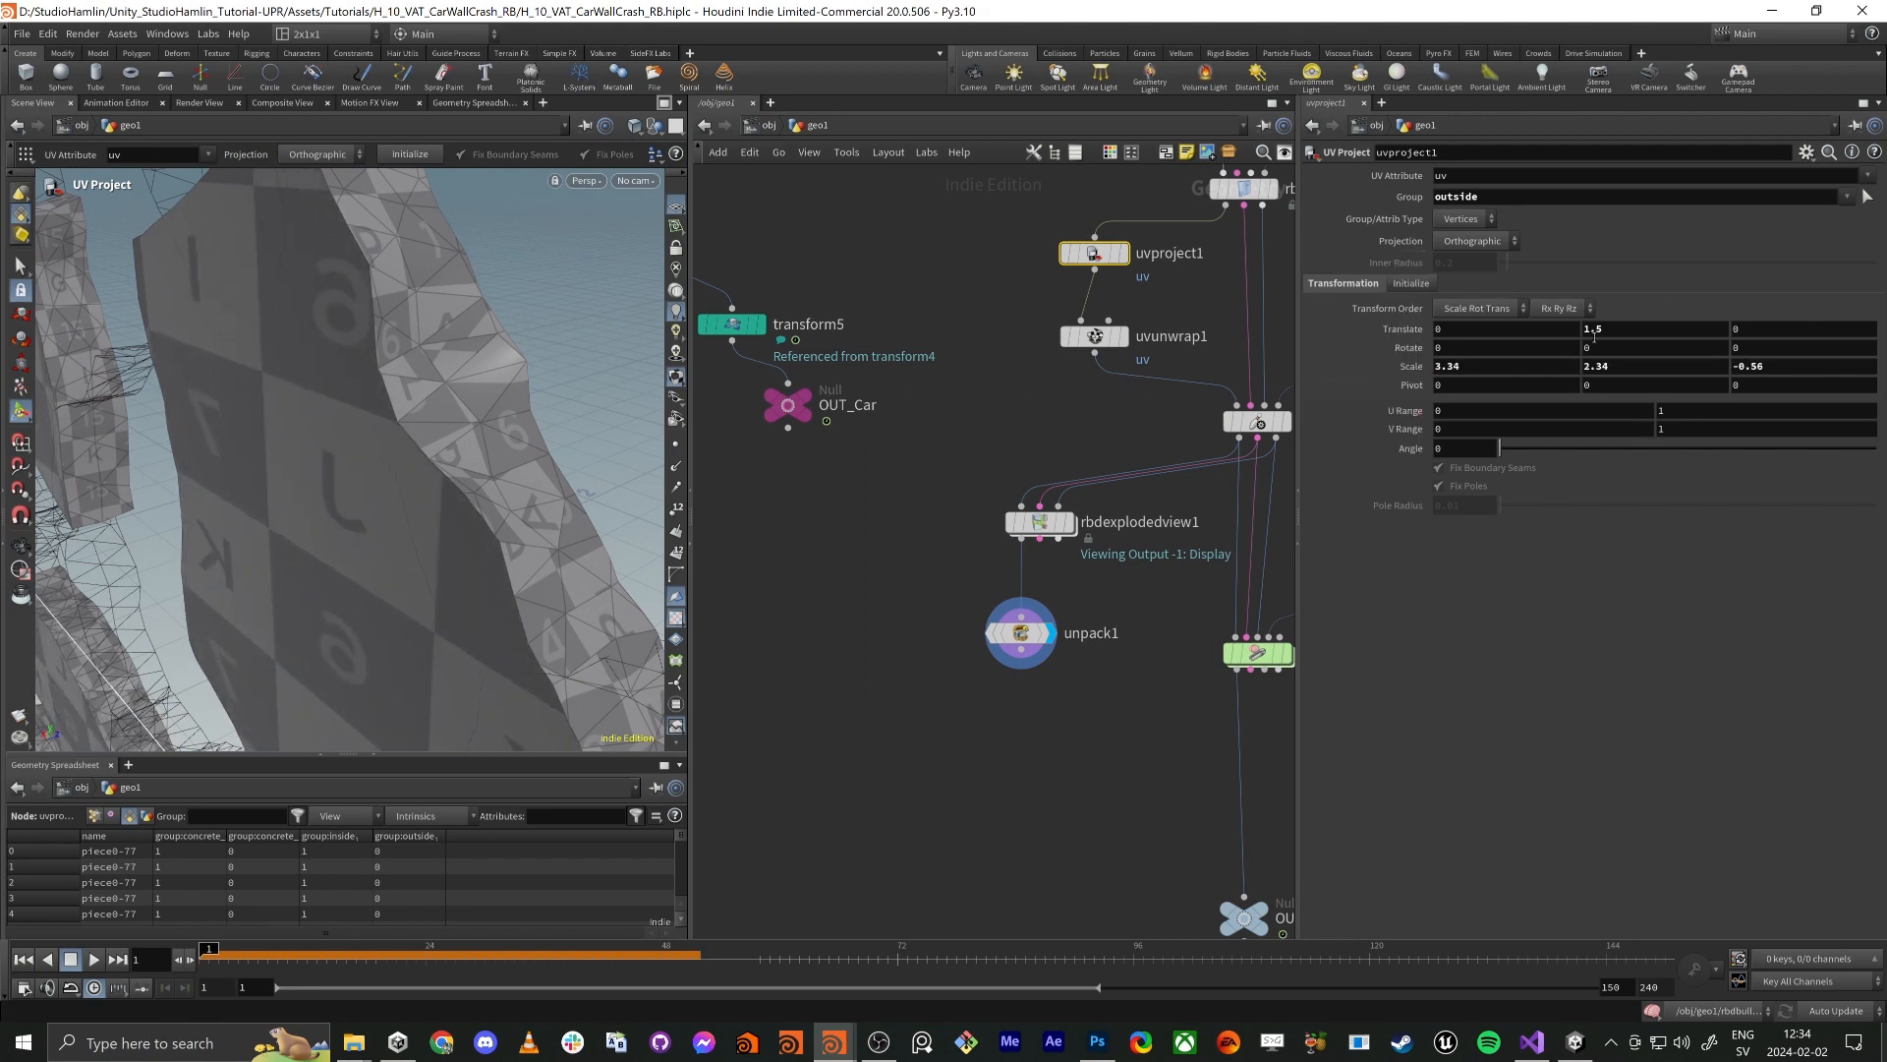
Set the projection Scale of uvproject1 to 1, 1, 1 and check the checker pattern on the wall pieces
{"action": "mouse_move", "coordinate": [1410, 371]}
{"action": "middle_mouse_down"}
{"action": "mouse_move", "coordinate": [1179, 372]}
{"action": "mouse_move", "coordinate": [1410, 378]}
{"action": "middle_mouse_up"}
{"action": "key", "text": "ctrl+z"}
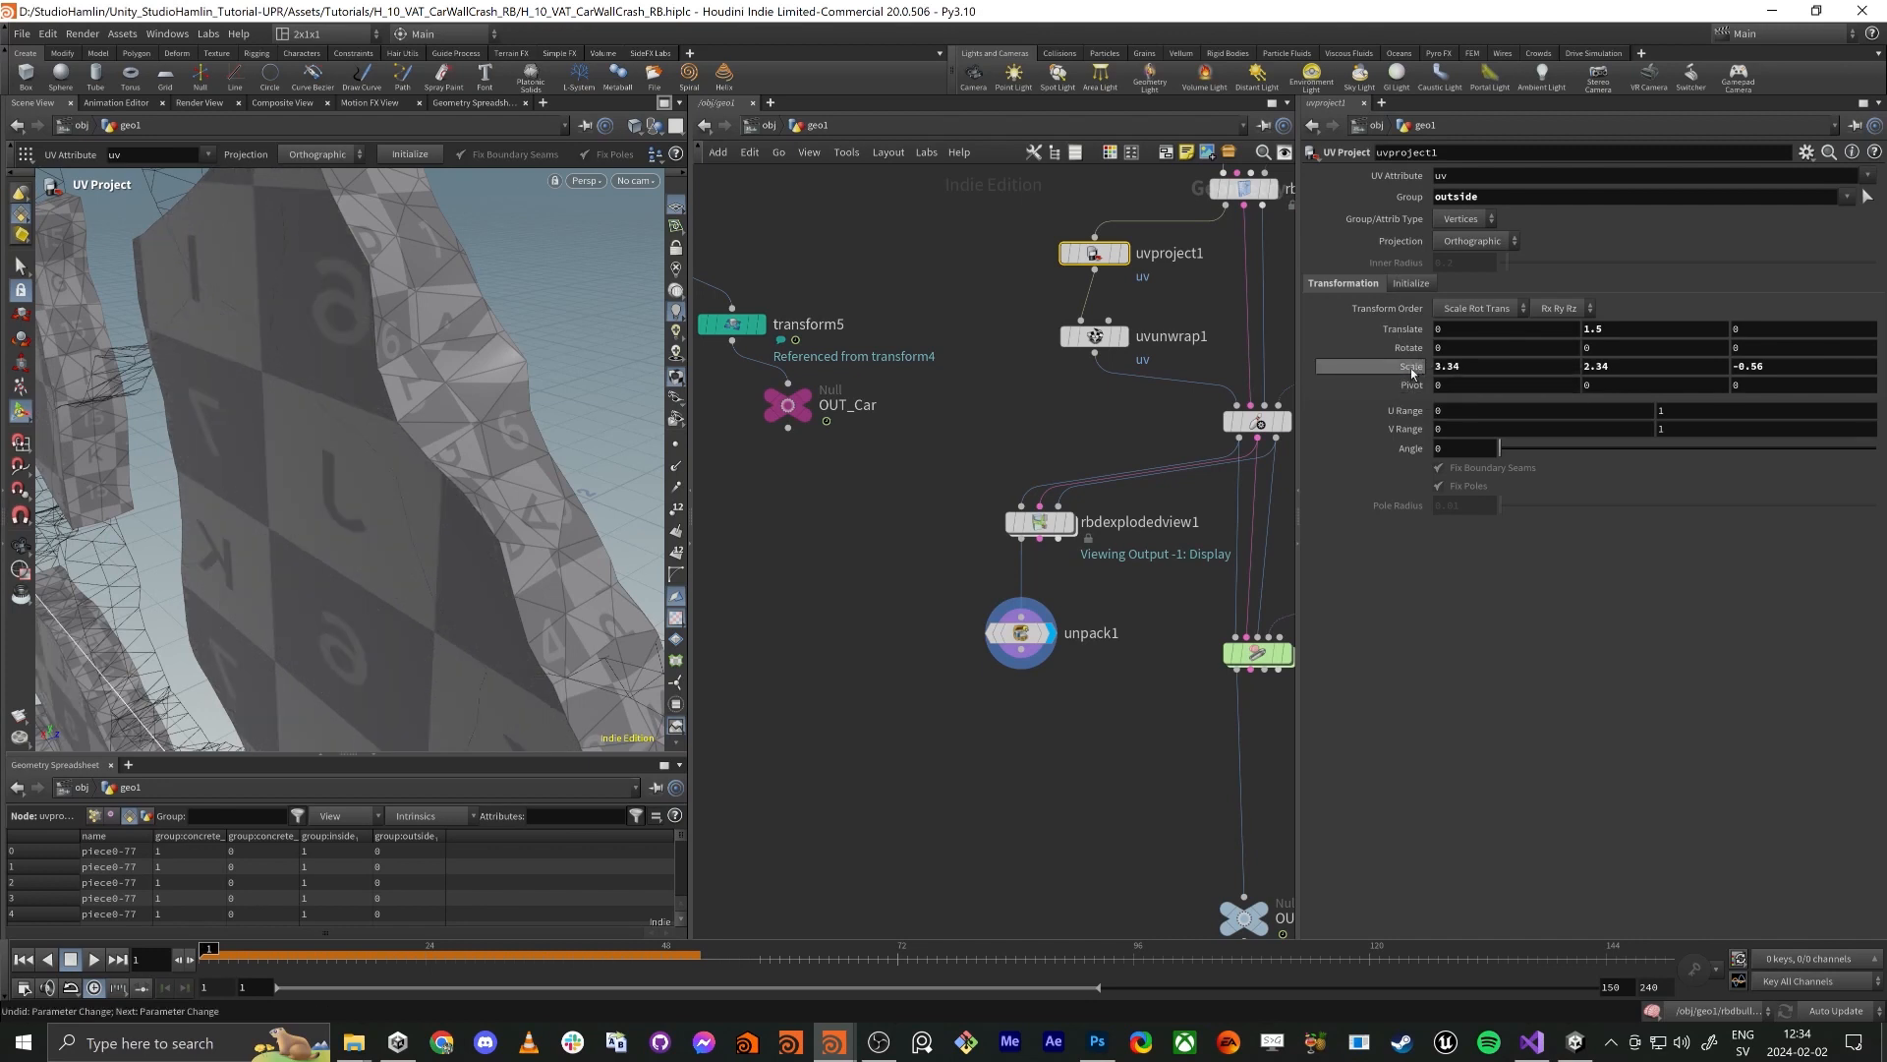
{"action": "type", "text": "1"}
{"action": "key", "text": "Tab"}
{"action": "type", "text": "1"}
{"action": "key", "text": "Tab"}
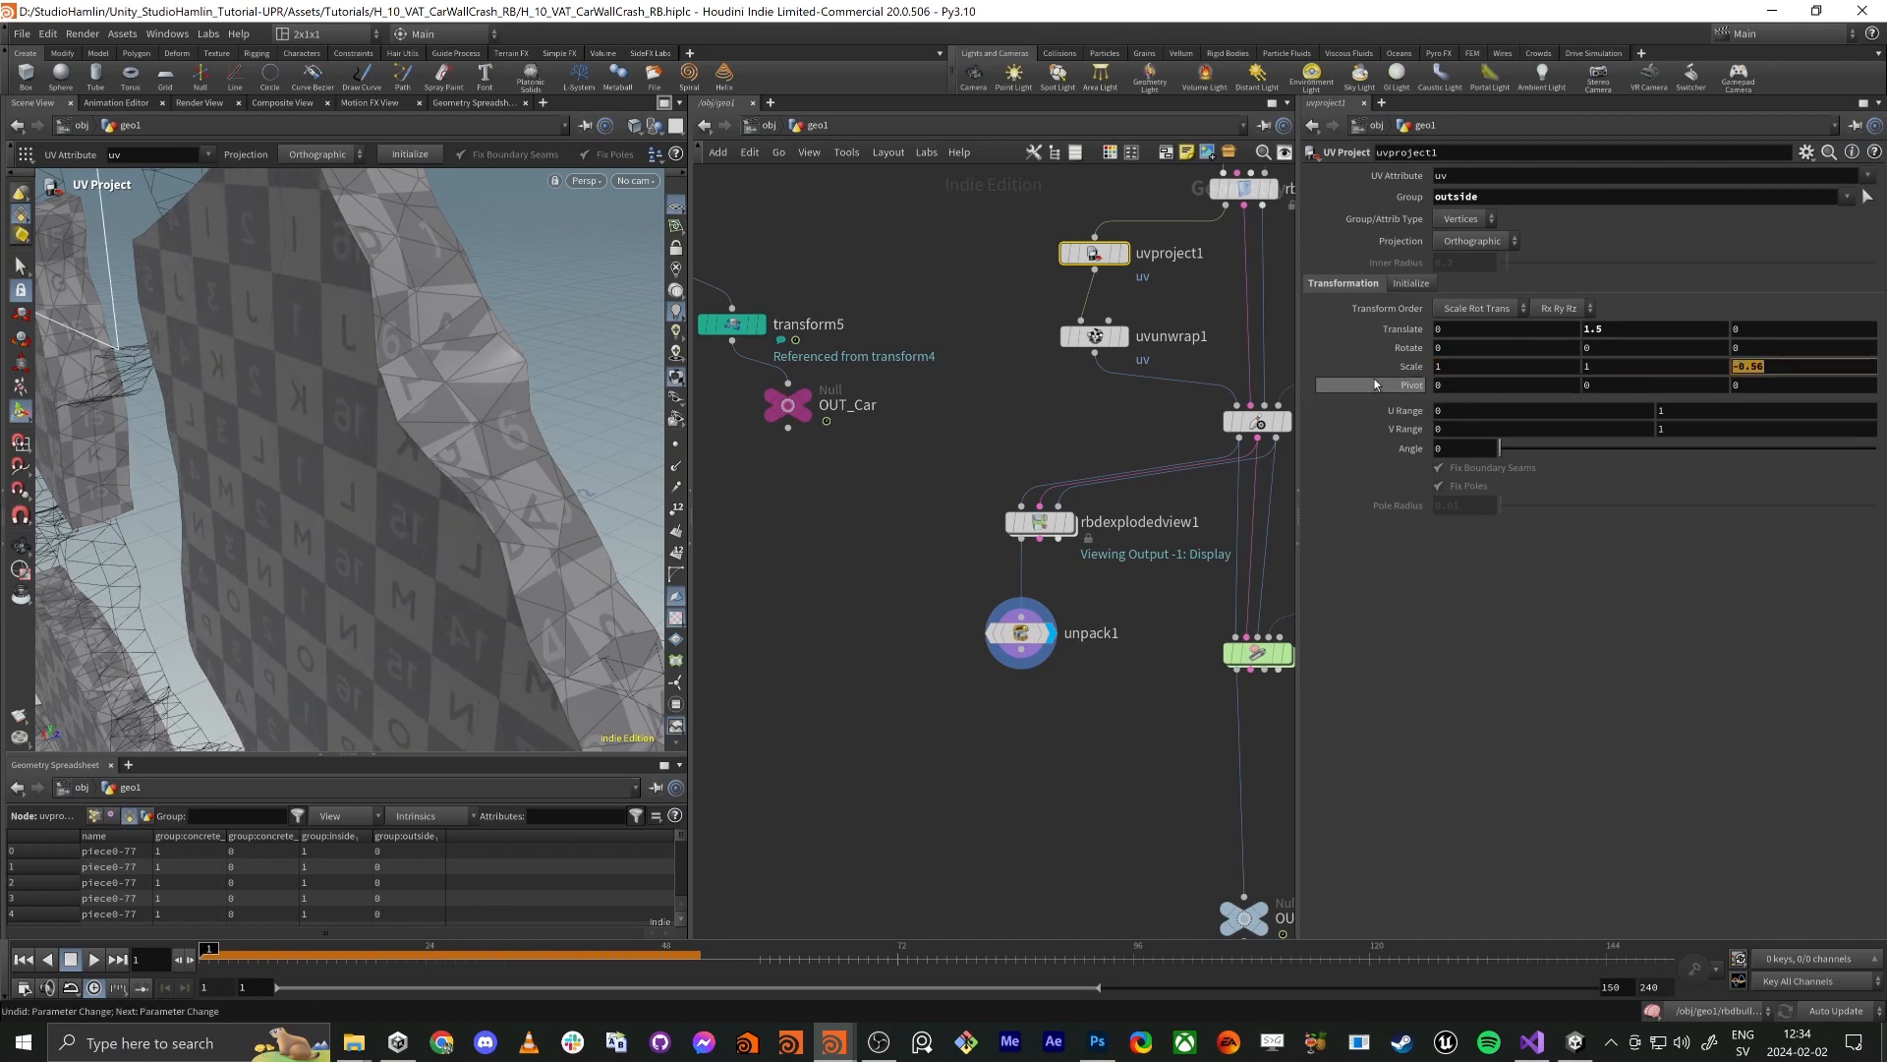
{"action": "left_click_drag", "start_coordinate": [476, 445], "coordinate": [307, 467], "text": "alt"}
{"action": "scroll", "coordinate": [488, 434], "scroll_direction": "down", "scroll_amount": 5}
{"action": "middle_click_drag", "start_coordinate": [308, 467], "coordinate": [551, 315], "text": "alt"}
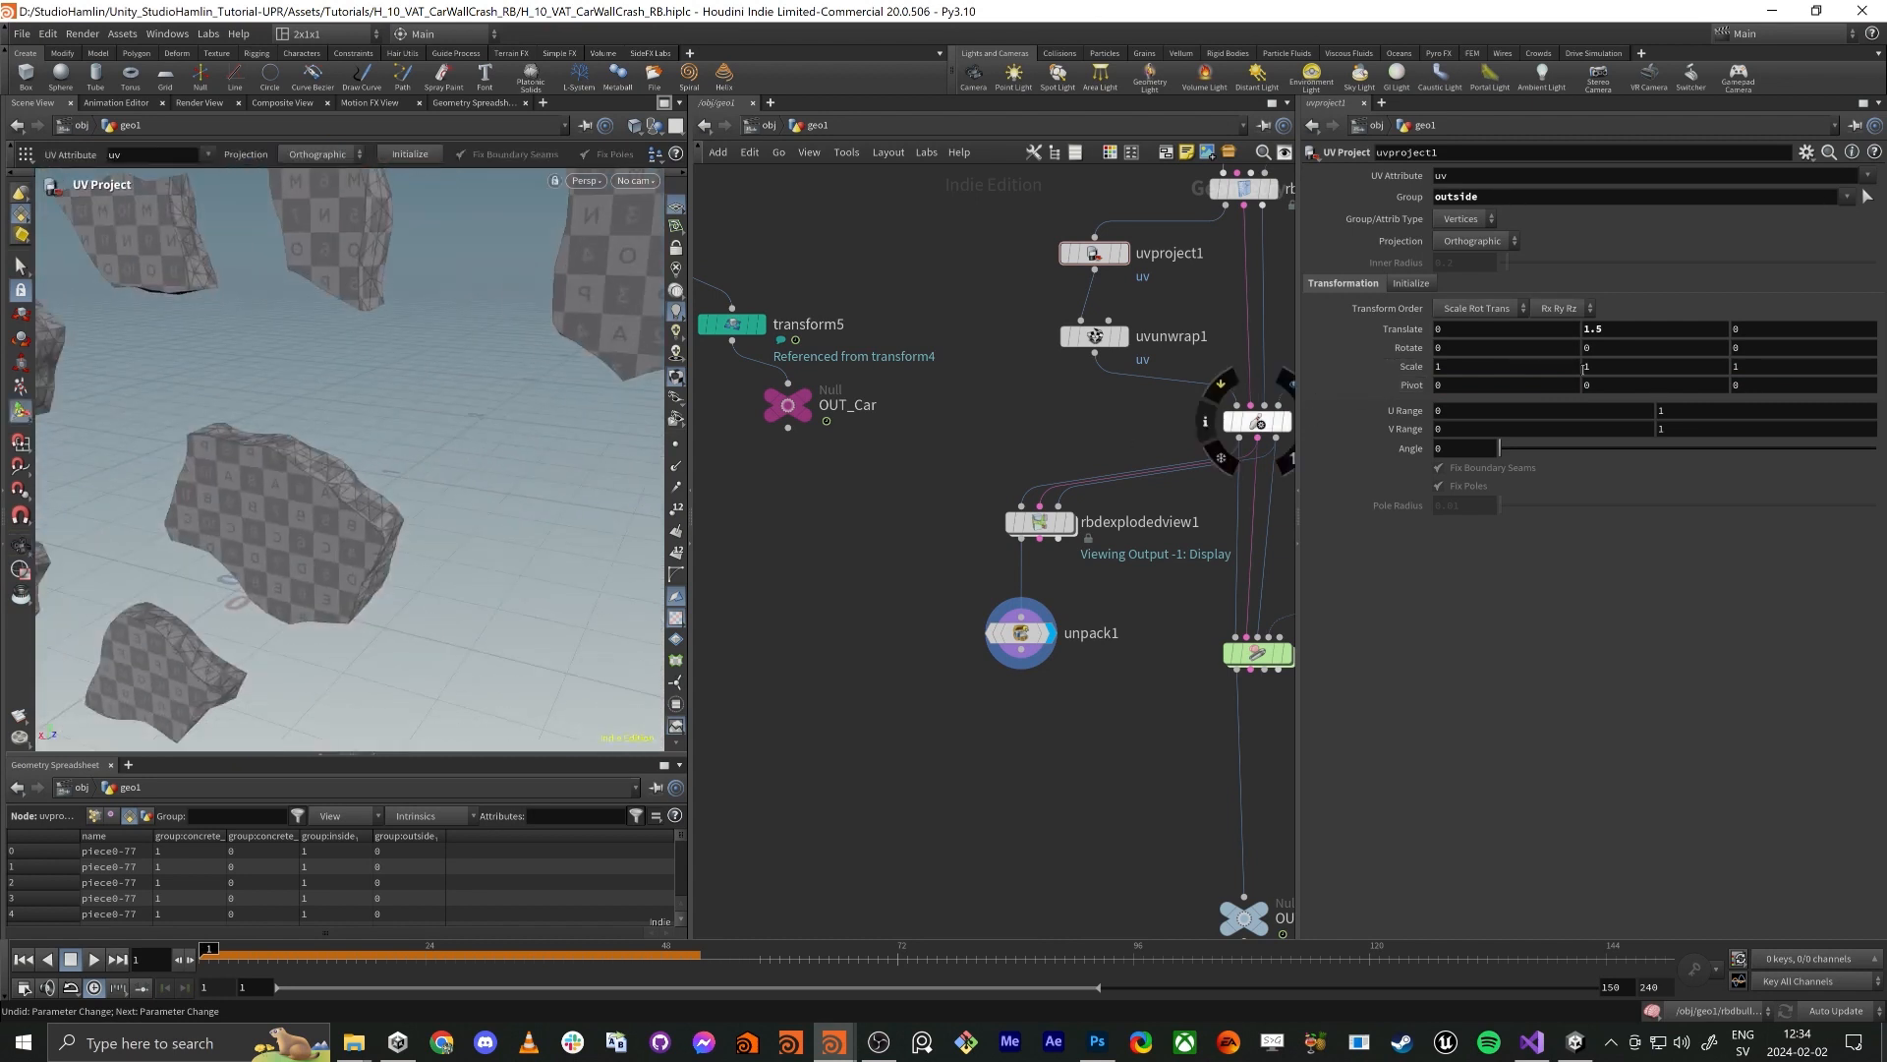
{"action": "left_click_drag", "start_coordinate": [401, 511], "coordinate": [529, 465], "text": "alt"}
{"action": "scroll", "coordinate": [452, 492], "scroll_direction": "up", "scroll_amount": 3}
{"action": "scroll", "coordinate": [529, 465], "scroll_direction": "up", "scroll_amount": 3}
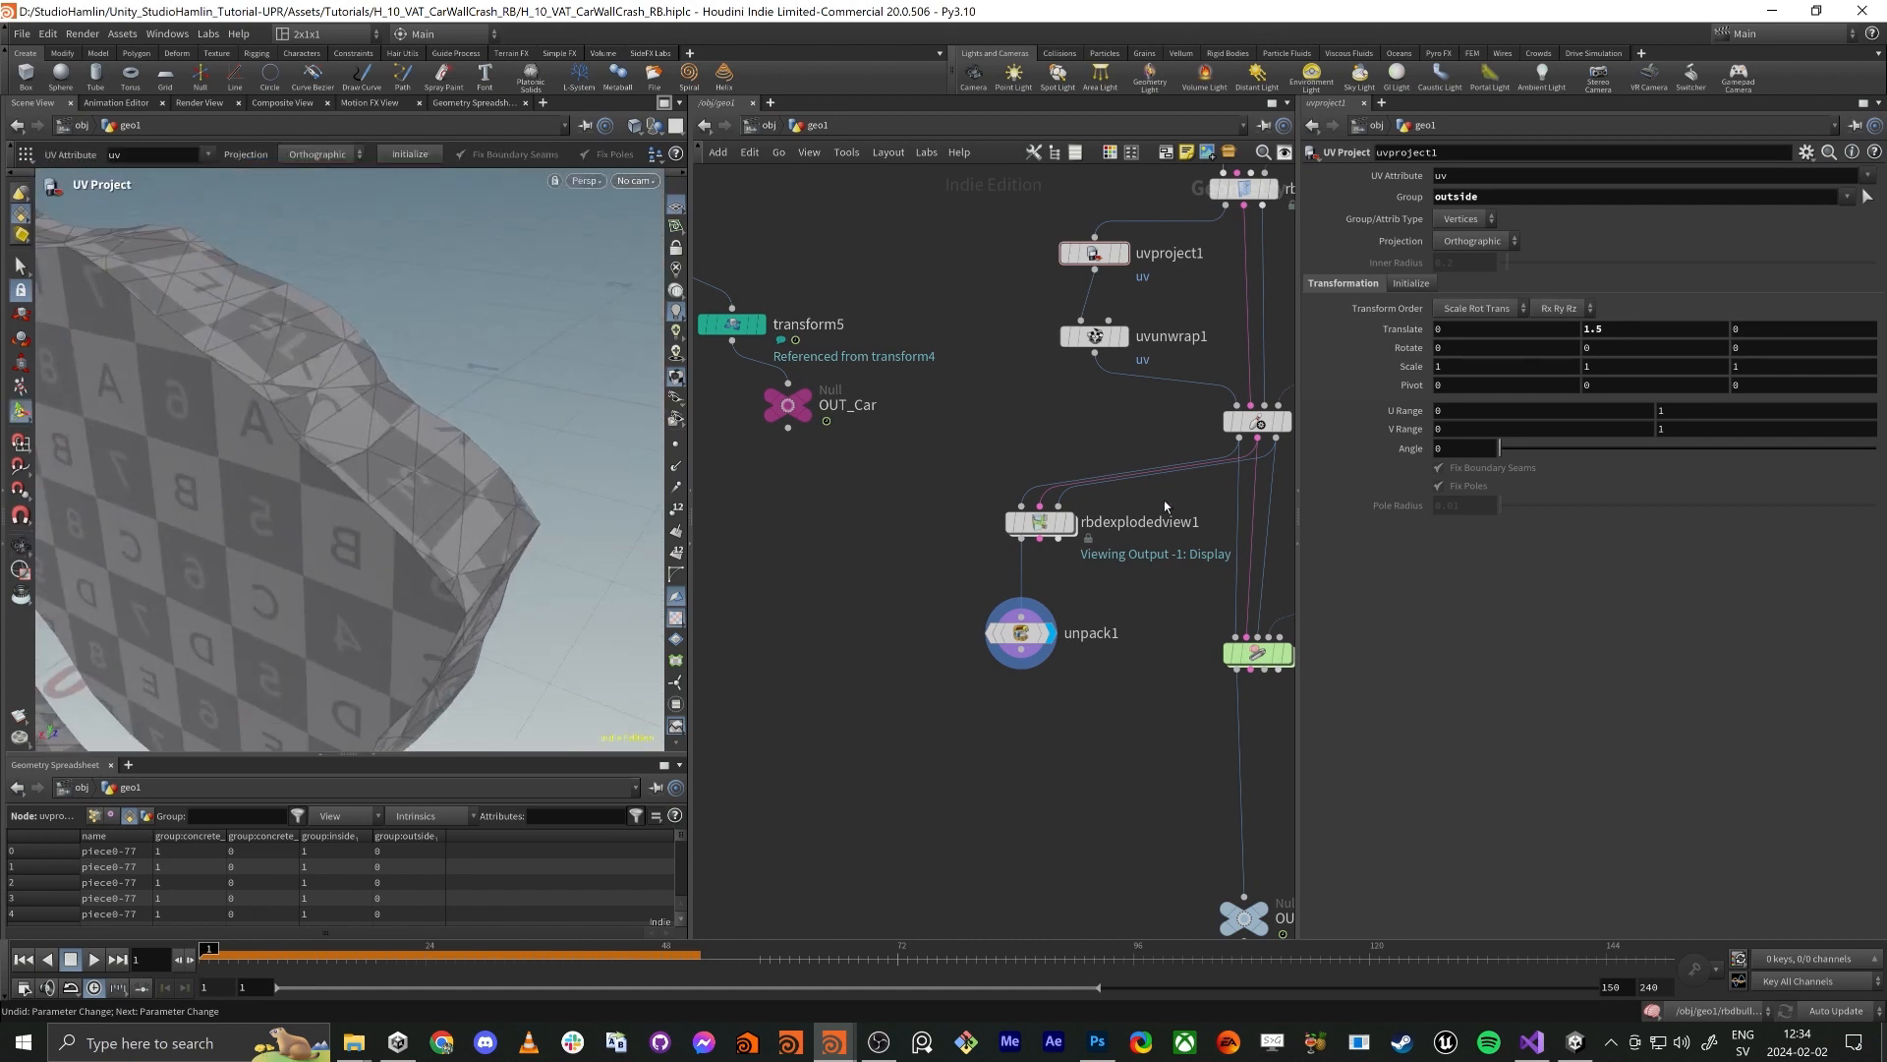
Delete the rbdexplodedview1 and unpack1 preview nodes from the network
{"action": "scroll", "coordinate": [1089, 736], "scroll_direction": "up", "scroll_amount": 1}
{"action": "middle_click_drag", "start_coordinate": [1089, 737], "coordinate": [745, 367]}
{"action": "left_click_drag", "start_coordinate": [1085, 837], "coordinate": [1086, 837]}
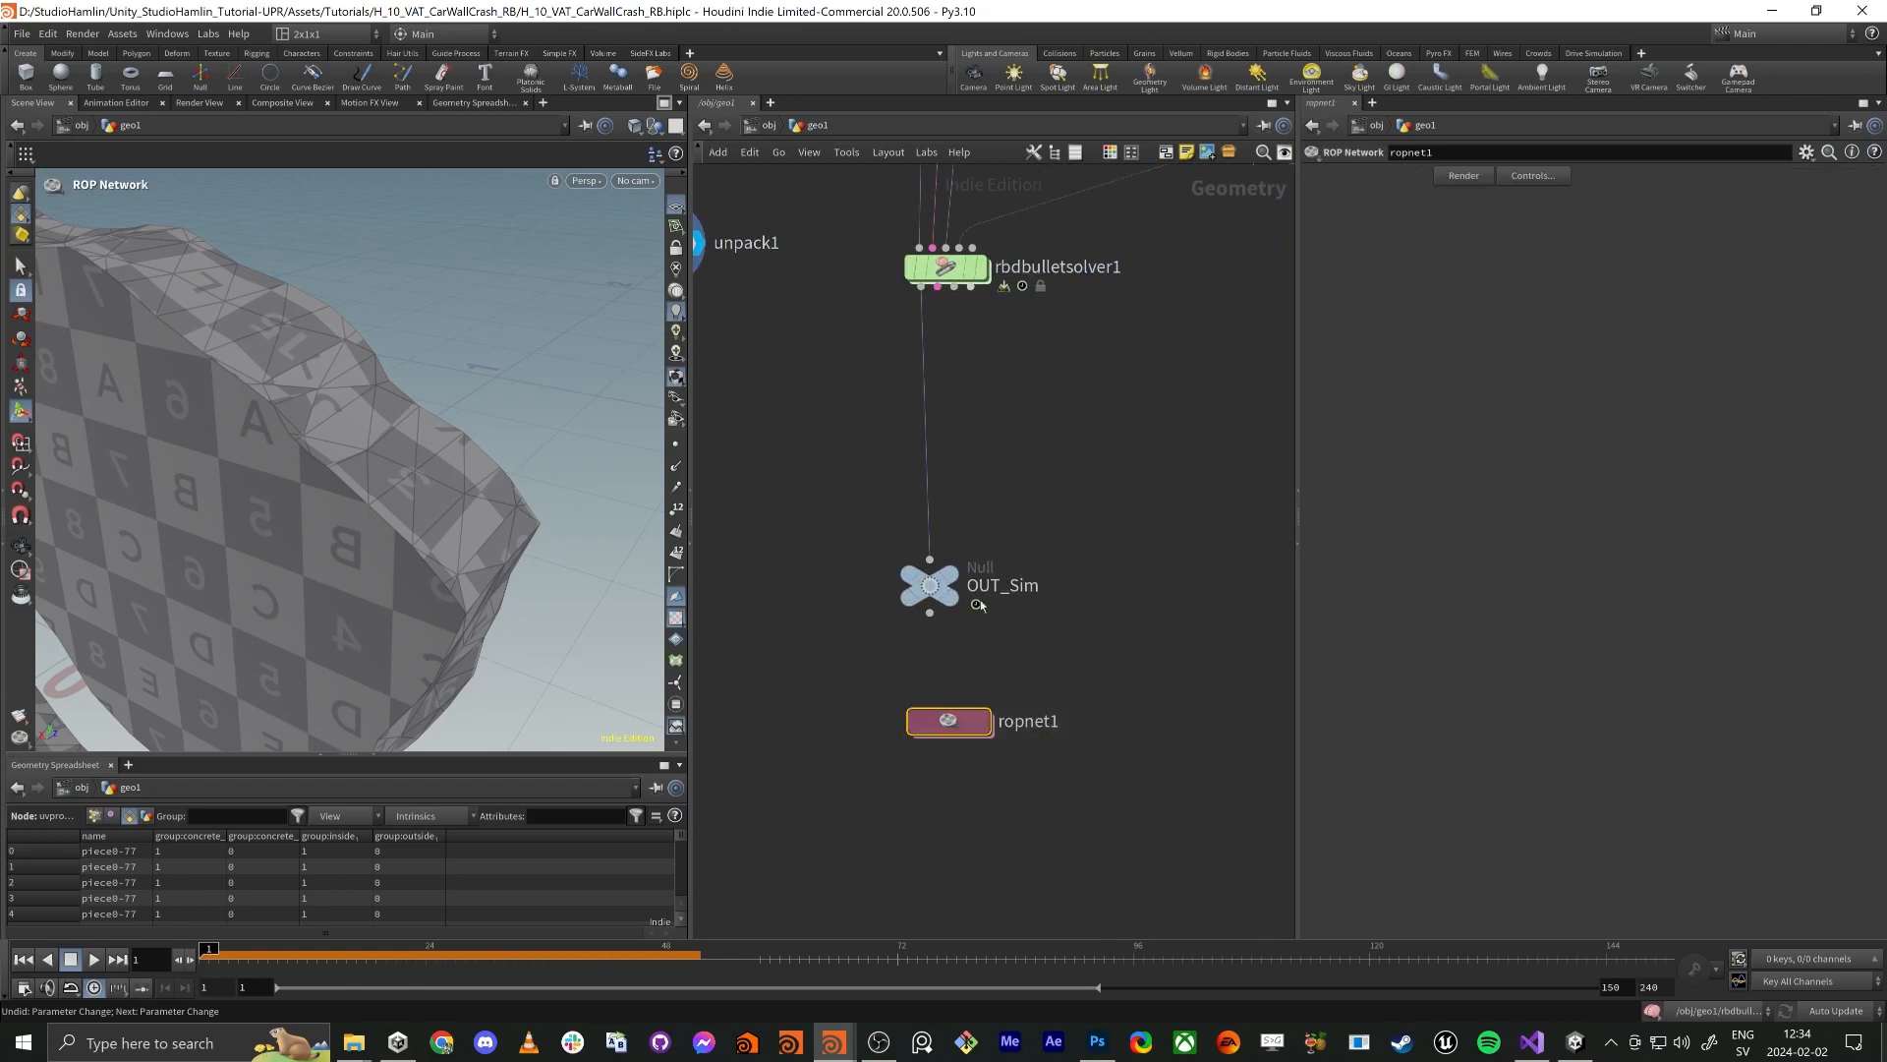
{"action": "scroll", "coordinate": [787, 582], "scroll_direction": "down", "scroll_amount": 3}
{"action": "middle_click_drag", "start_coordinate": [786, 582], "coordinate": [921, 802]}
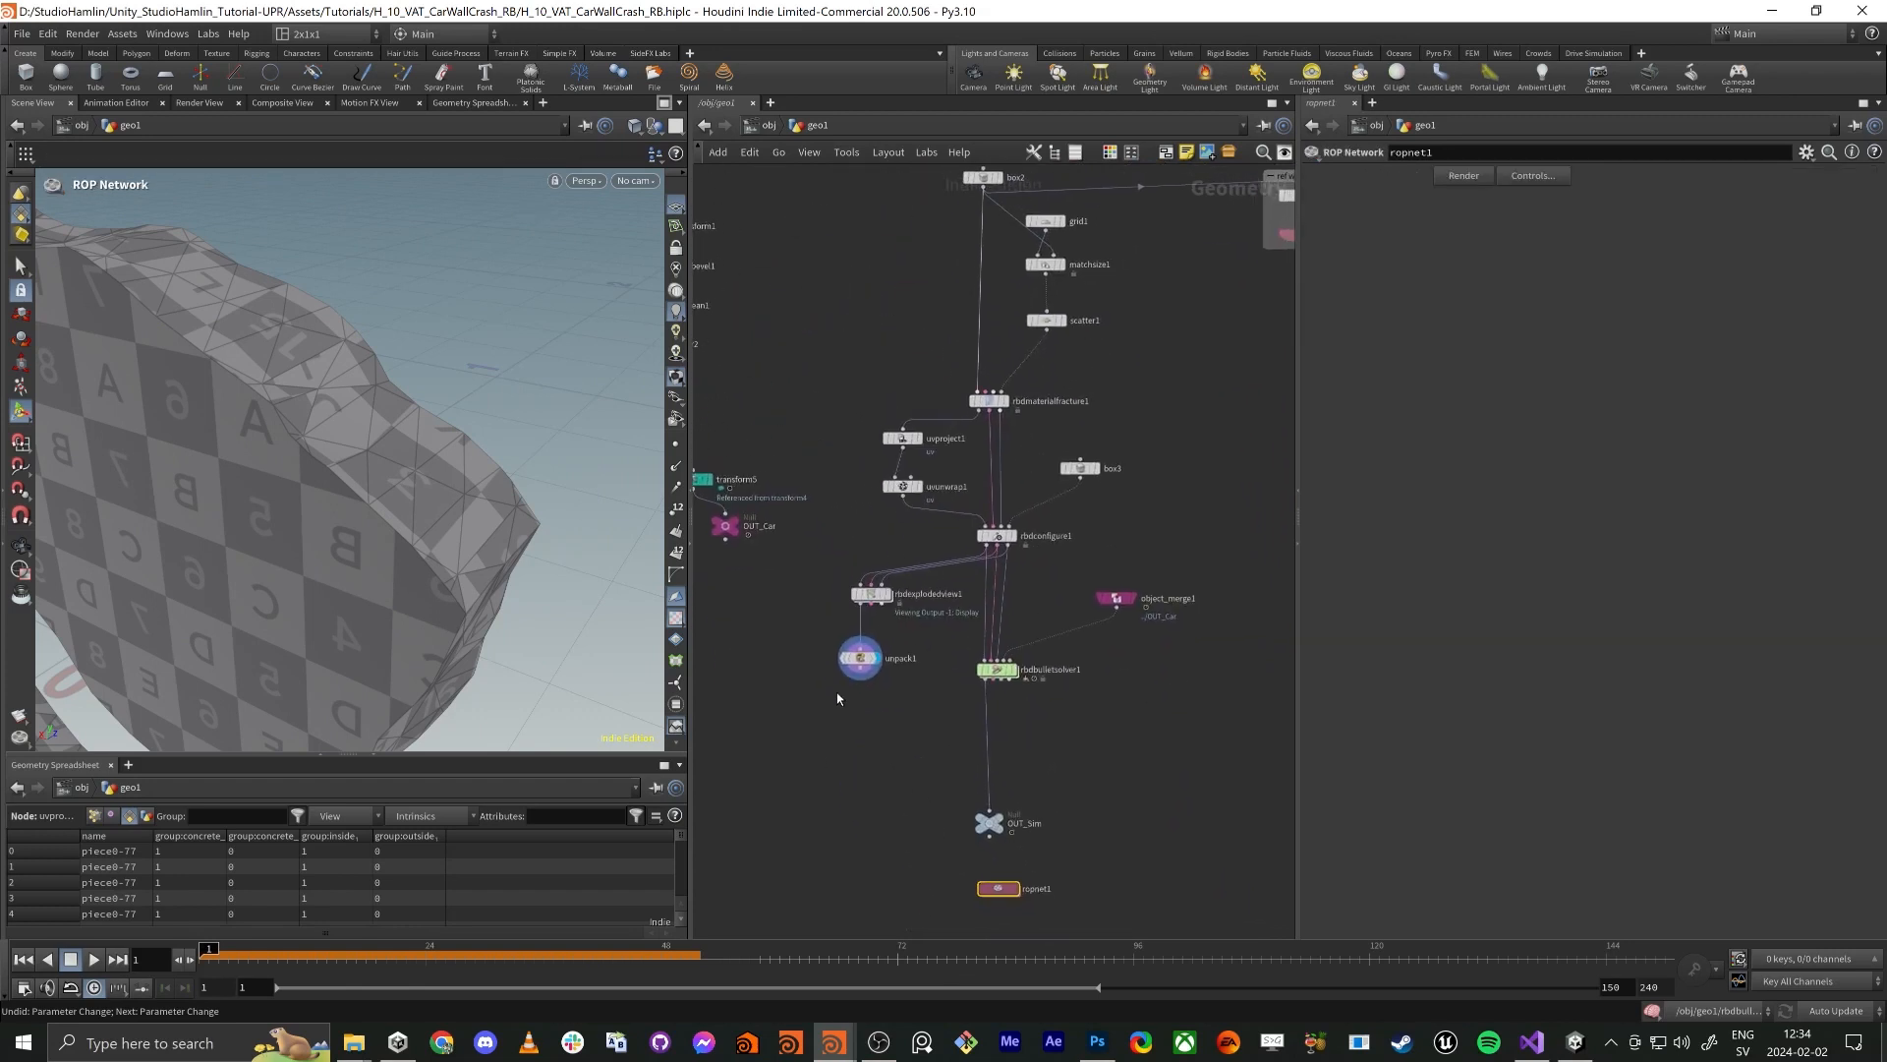
{"action": "left_click_drag", "start_coordinate": [893, 593], "coordinate": [935, 588]}
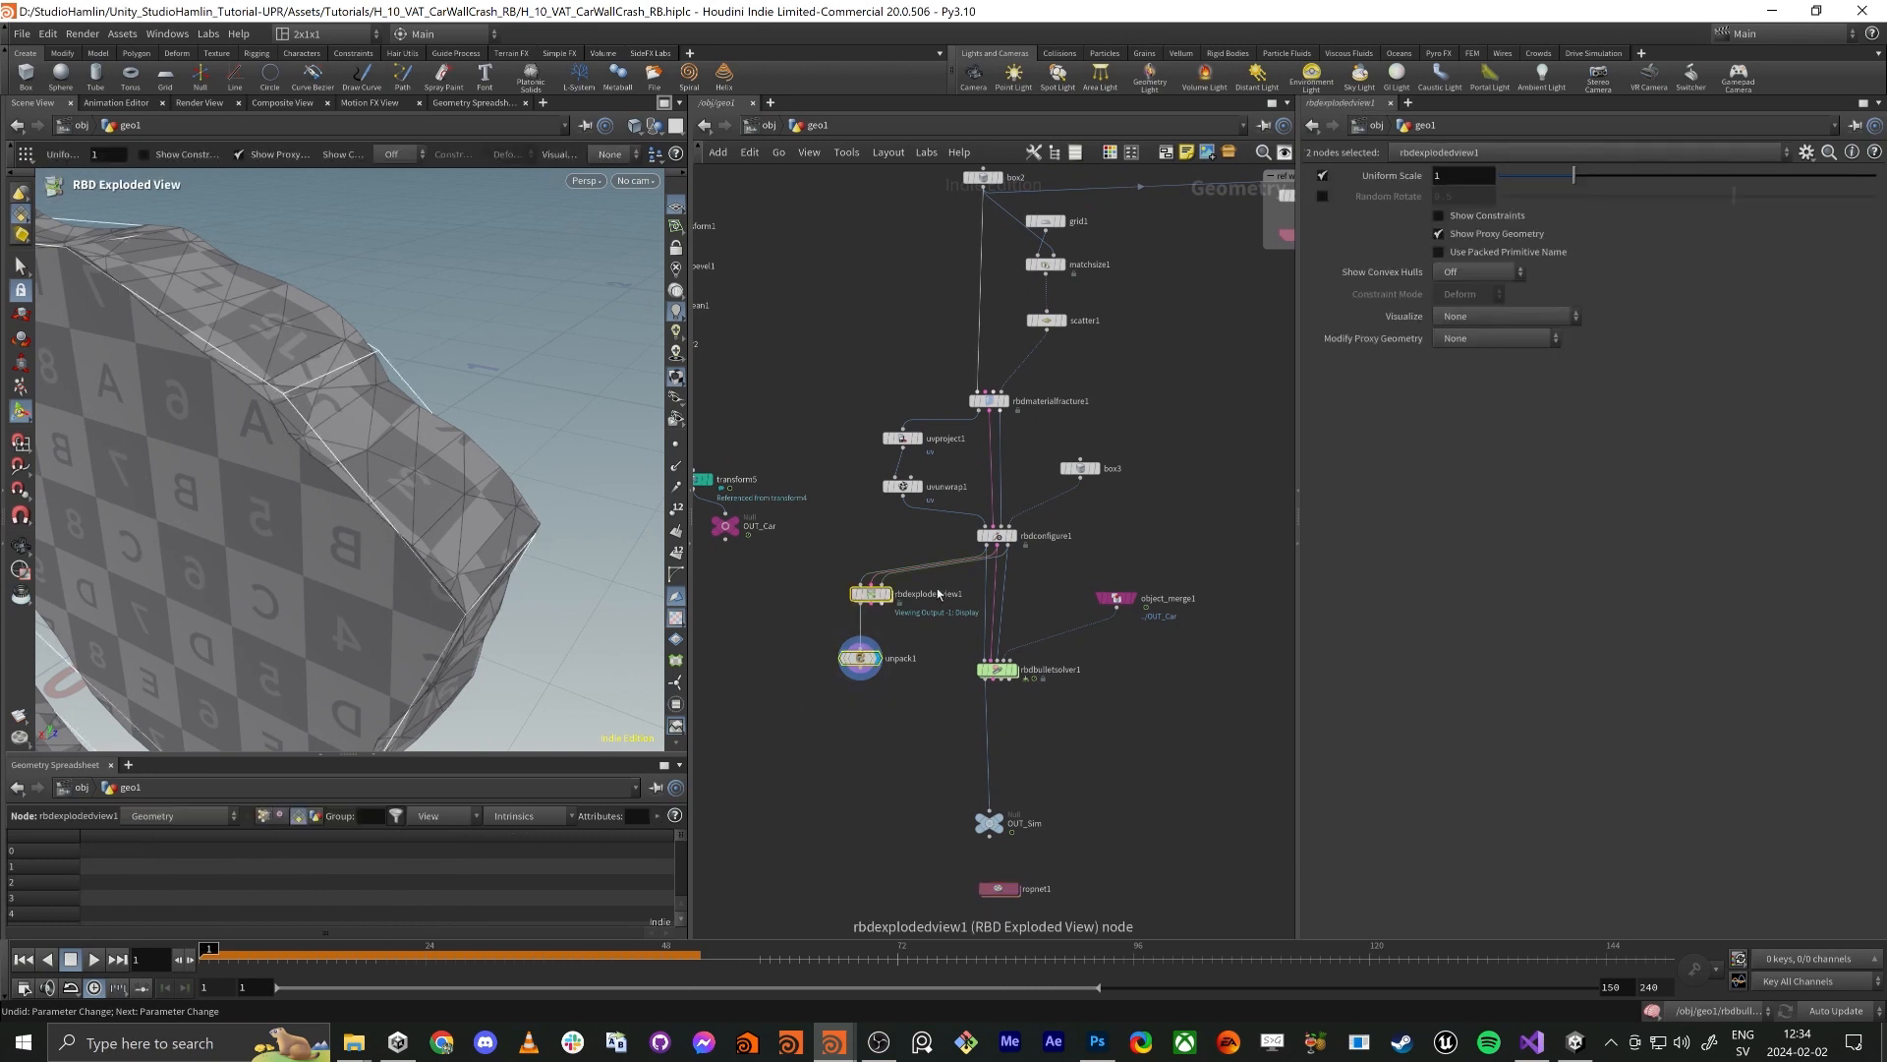
{"action": "key", "text": "Delete"}
Display rbdbulletsolver1 and play the simulation to check the car breaking through the wall
{"action": "scroll", "coordinate": [983, 658], "scroll_direction": "up", "scroll_amount": 4}
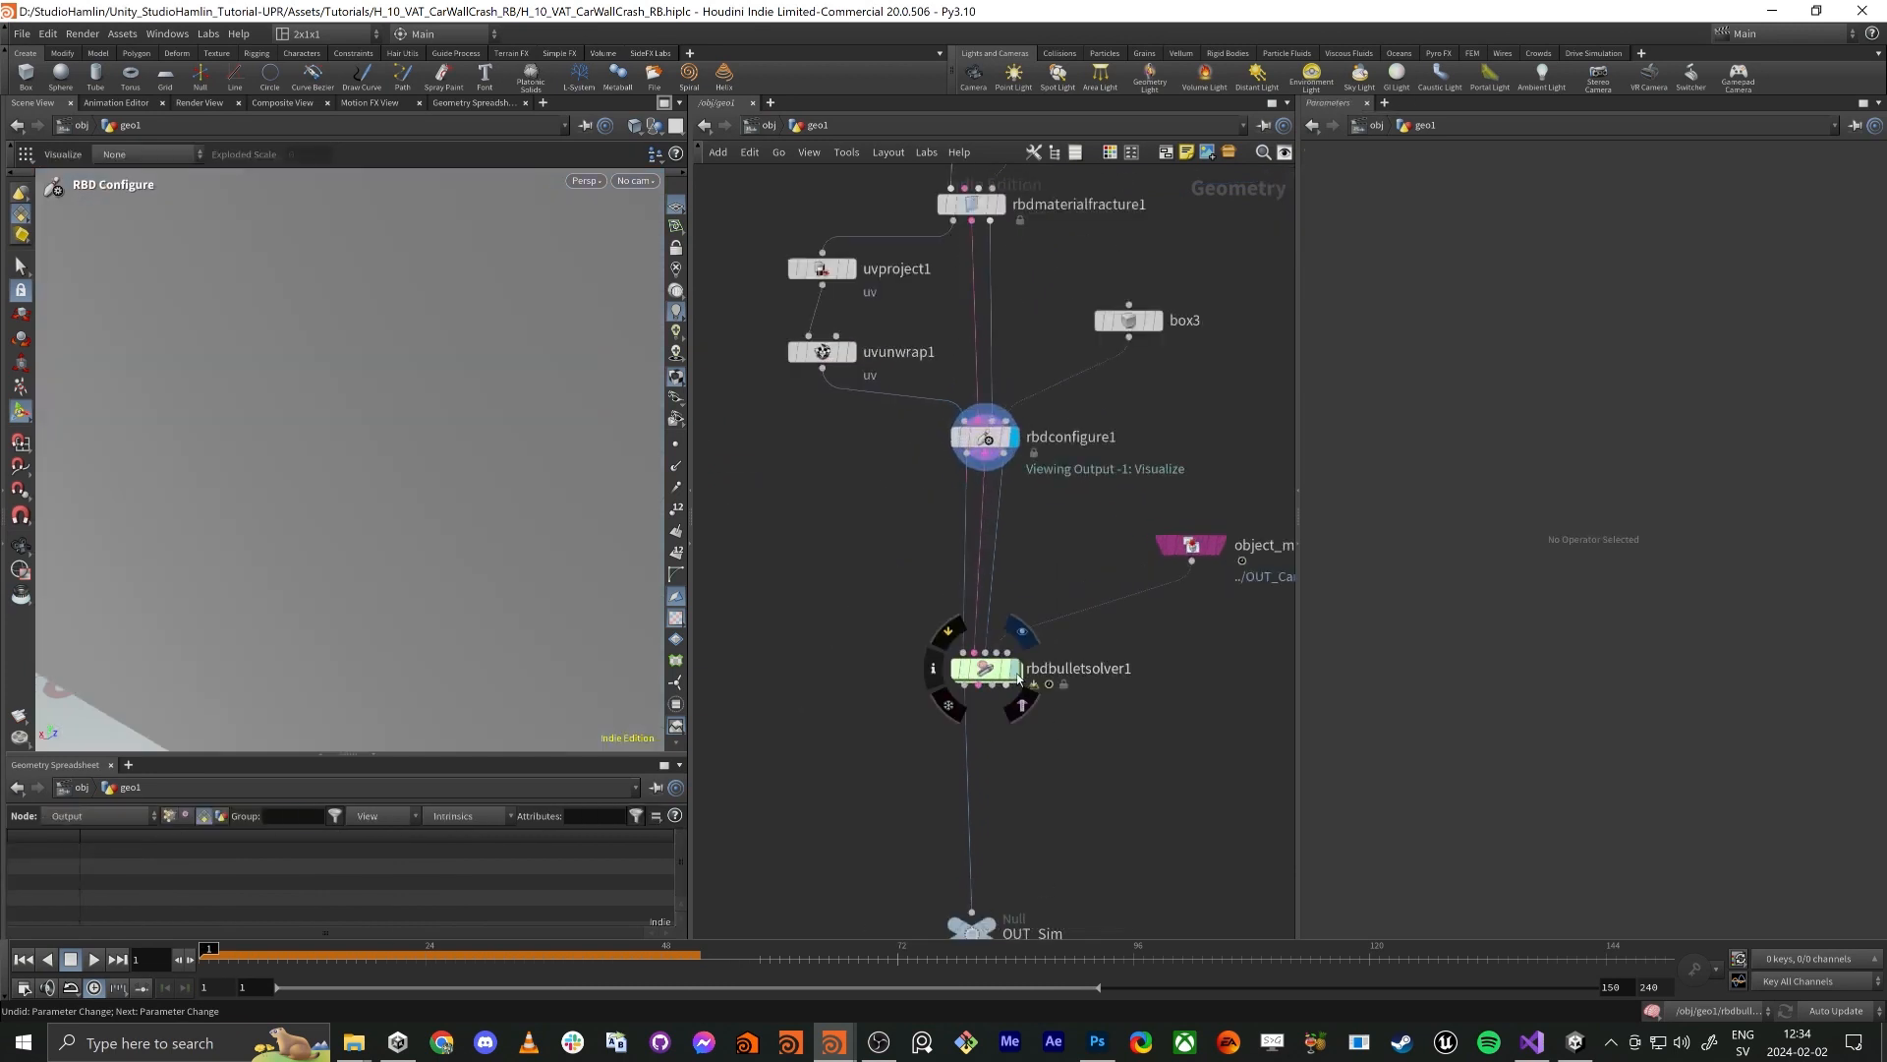
{"action": "left_click", "coordinate": [1017, 677]}
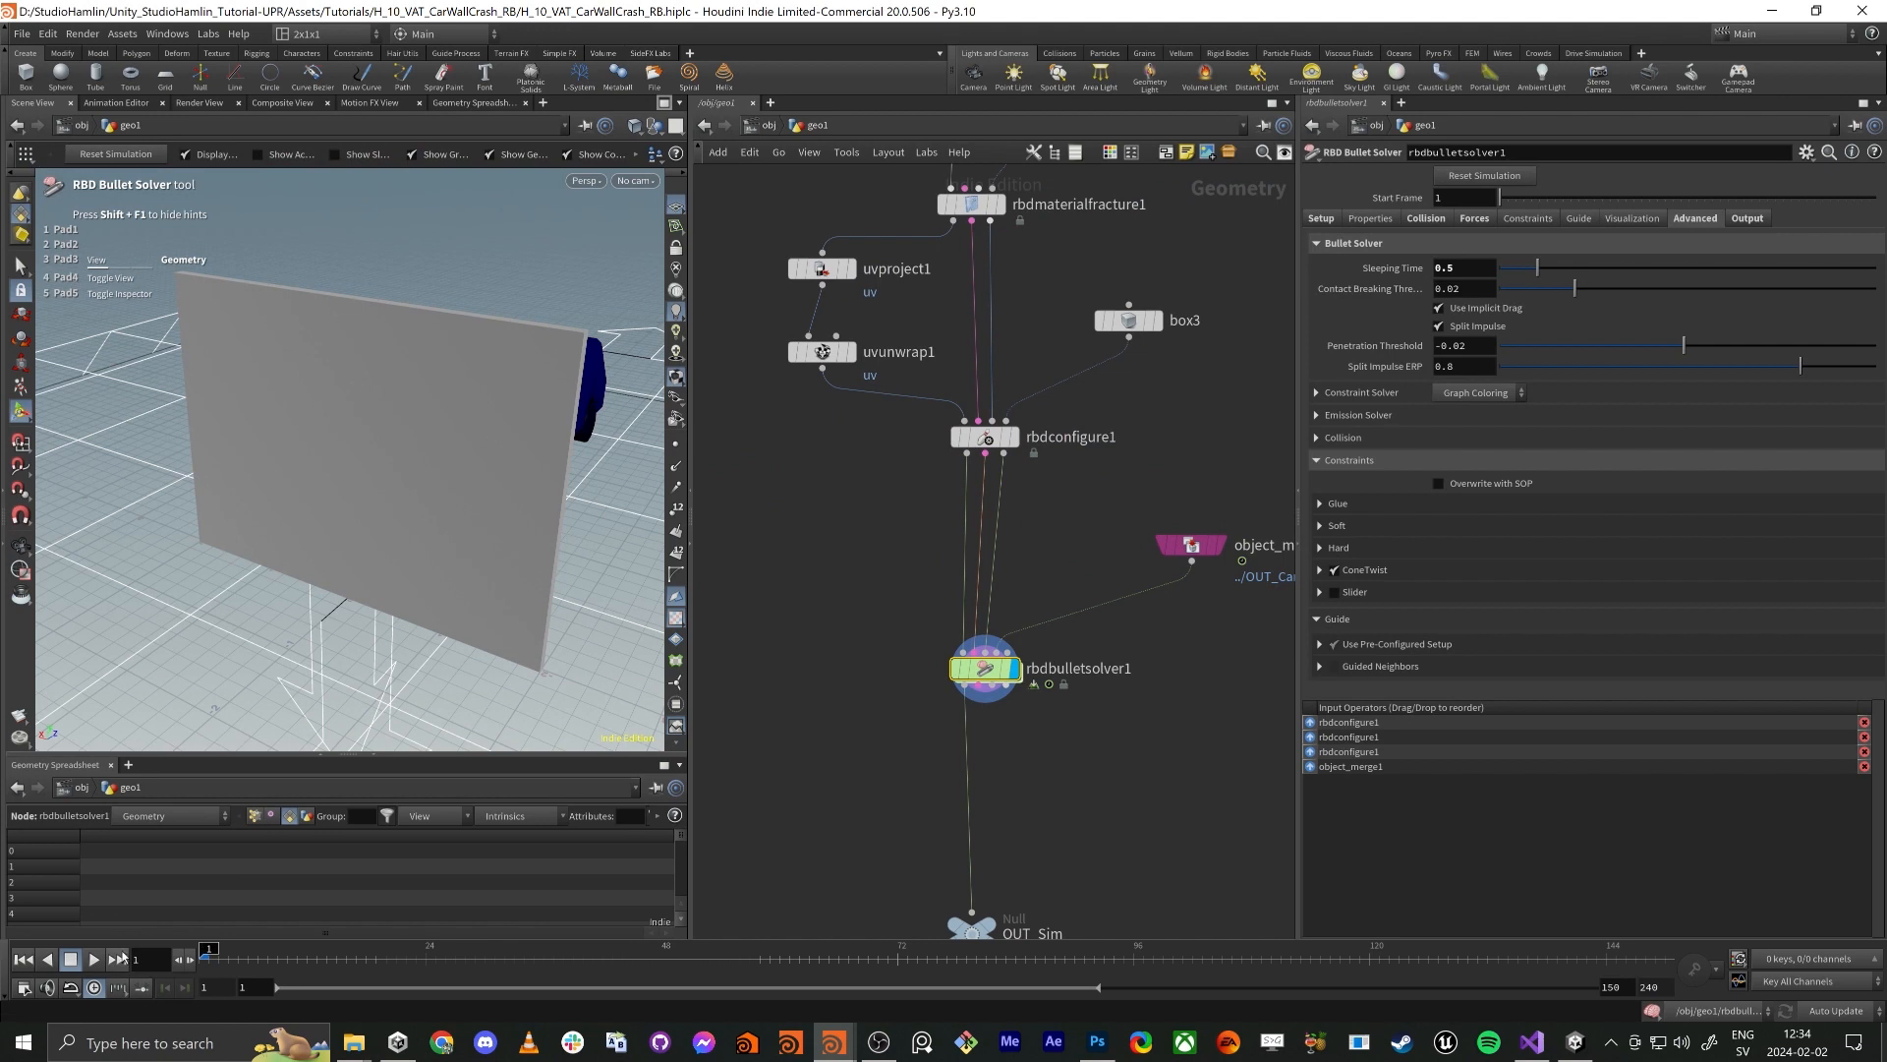
{"action": "left_click", "coordinate": [93, 963]}
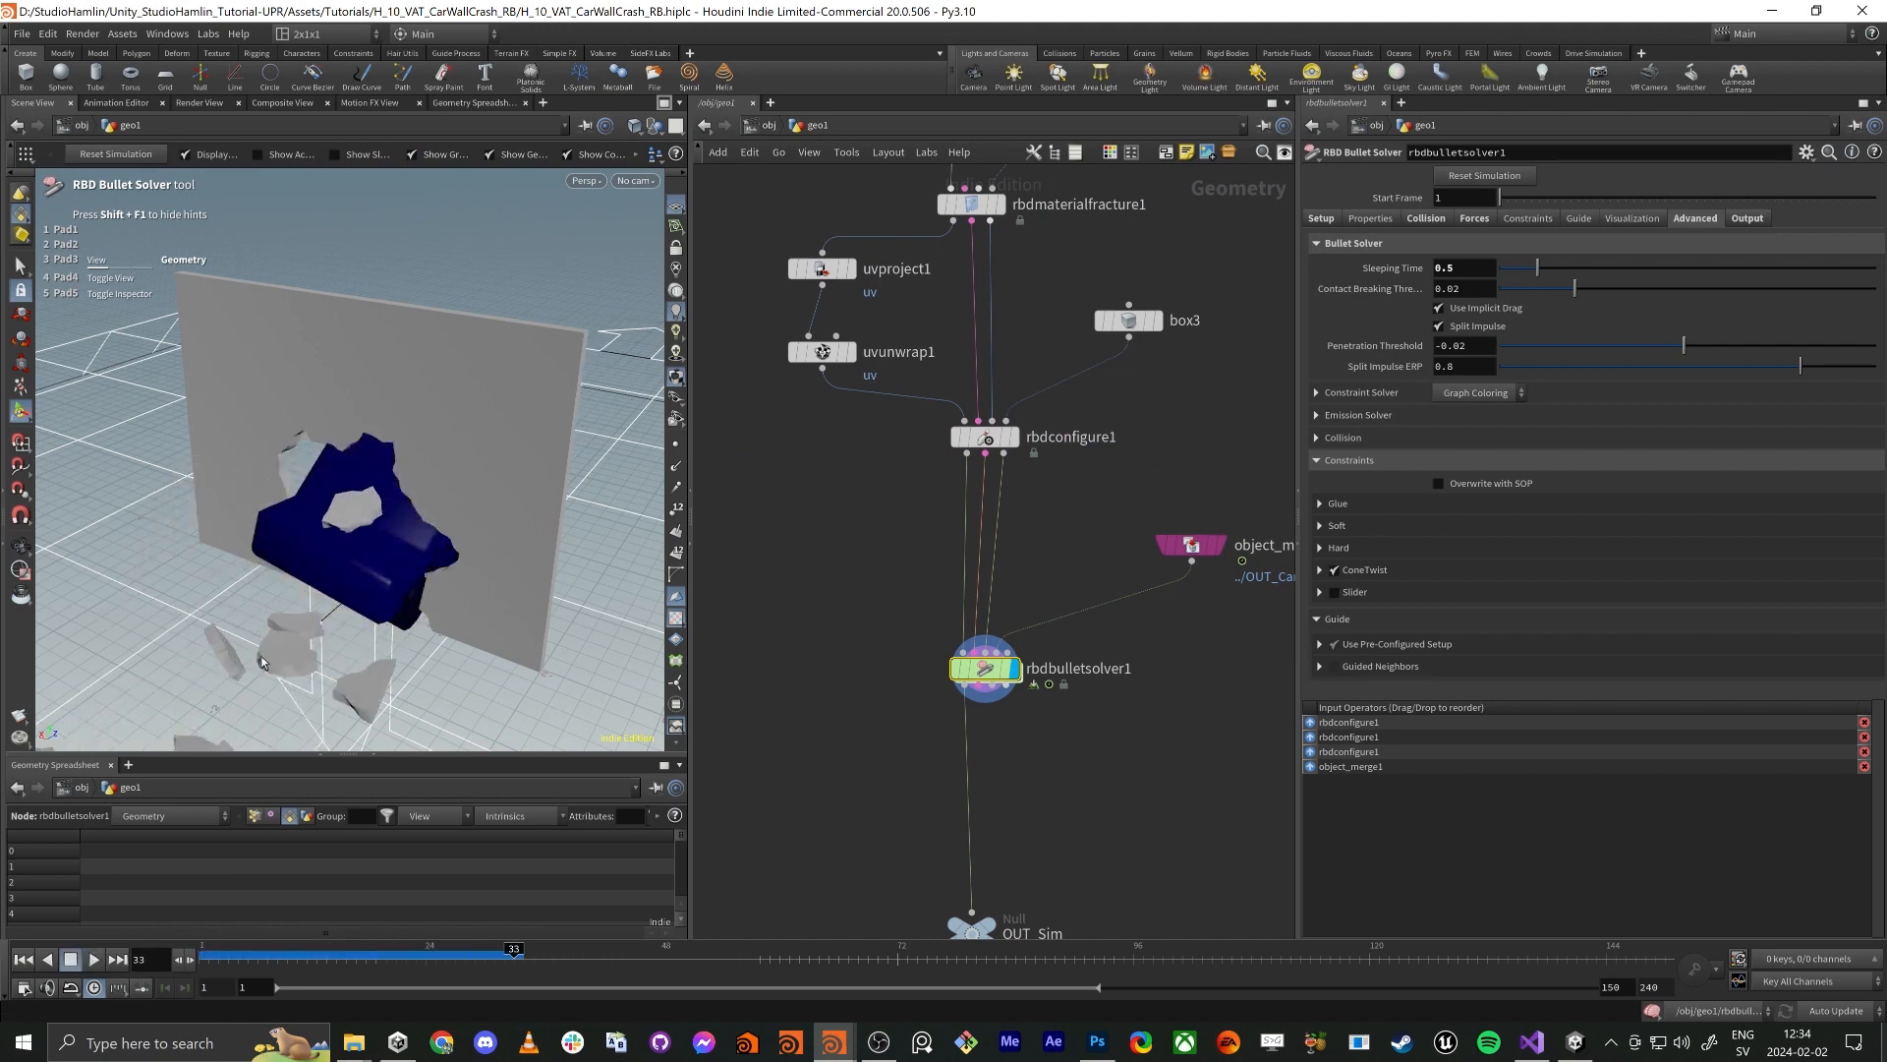
{"action": "left_click_drag", "start_coordinate": [251, 610], "coordinate": [371, 527], "text": "alt"}
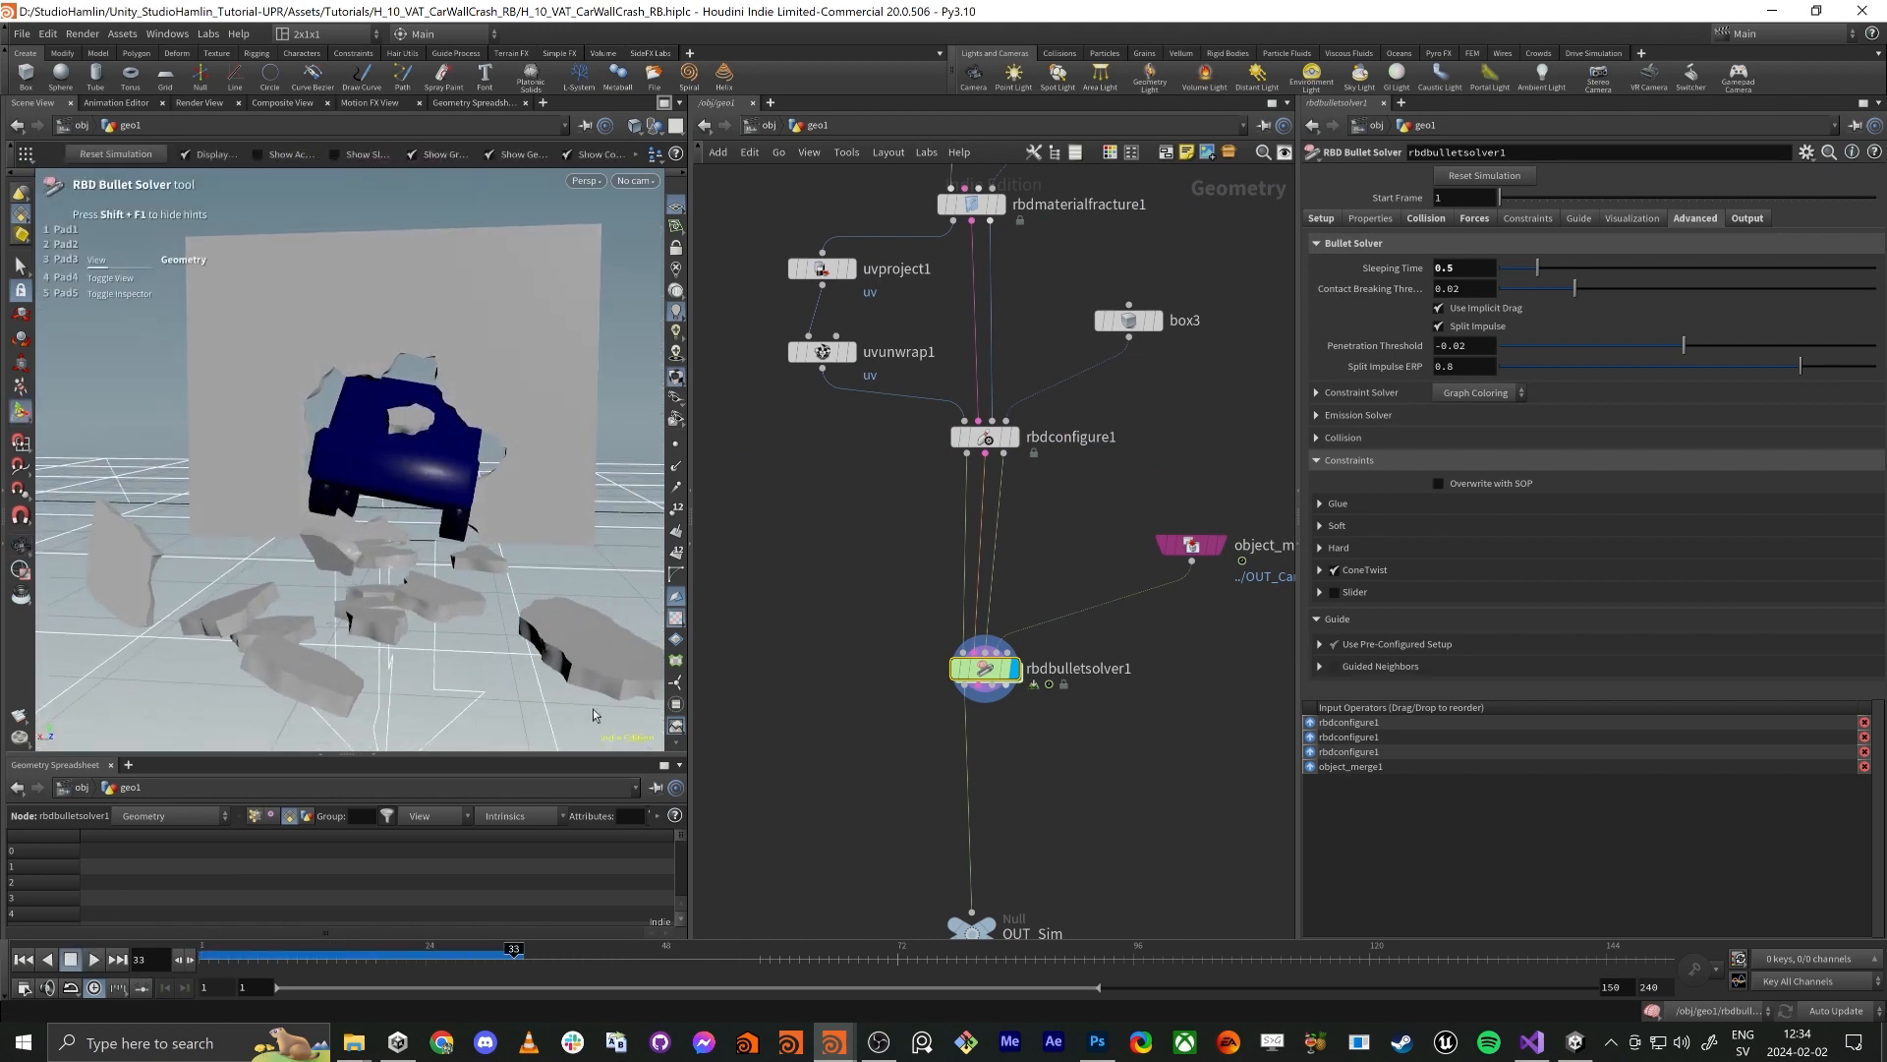
Render all vertex animation textures from vertex_animation_textures1 inside ropnet1 and switch to Unity
{"action": "middle_click_drag", "start_coordinate": [1136, 865], "coordinate": [1100, 545]}
{"action": "double_click", "coordinate": [950, 730]}
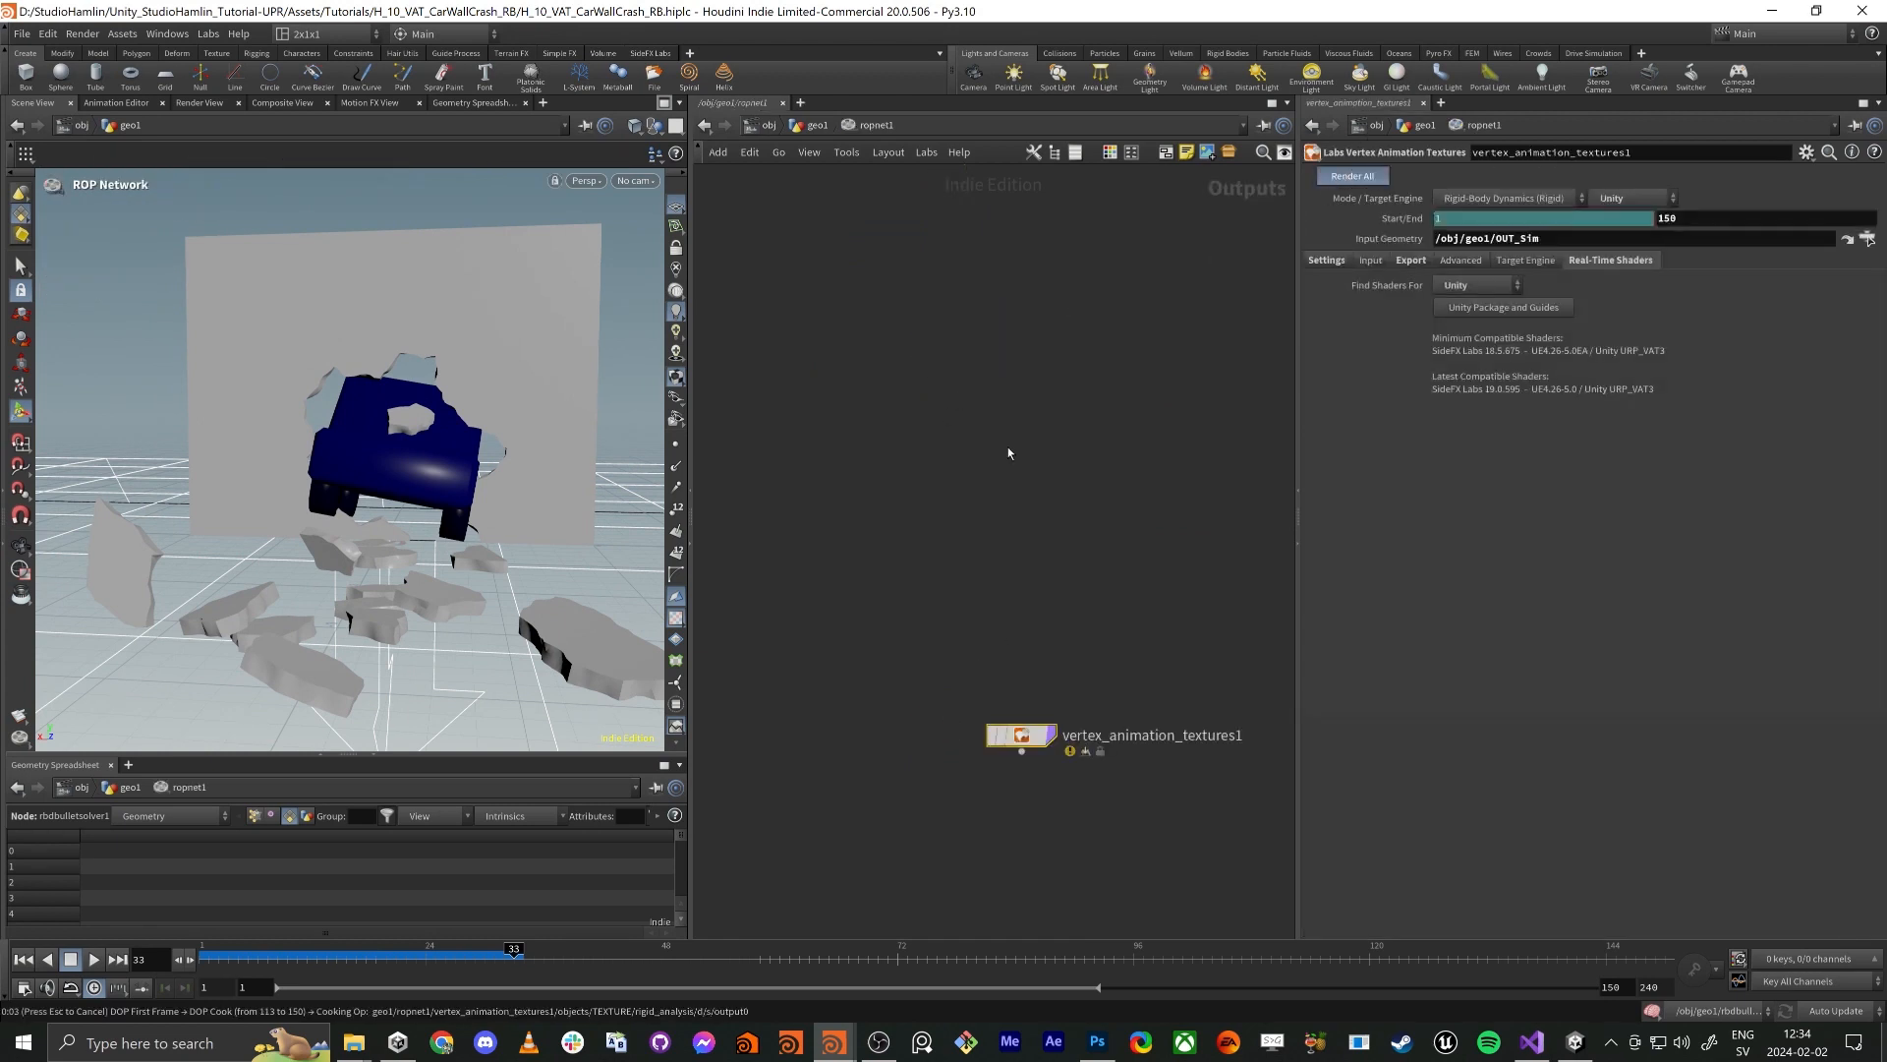
{"action": "key", "text": "alt+Tab"}
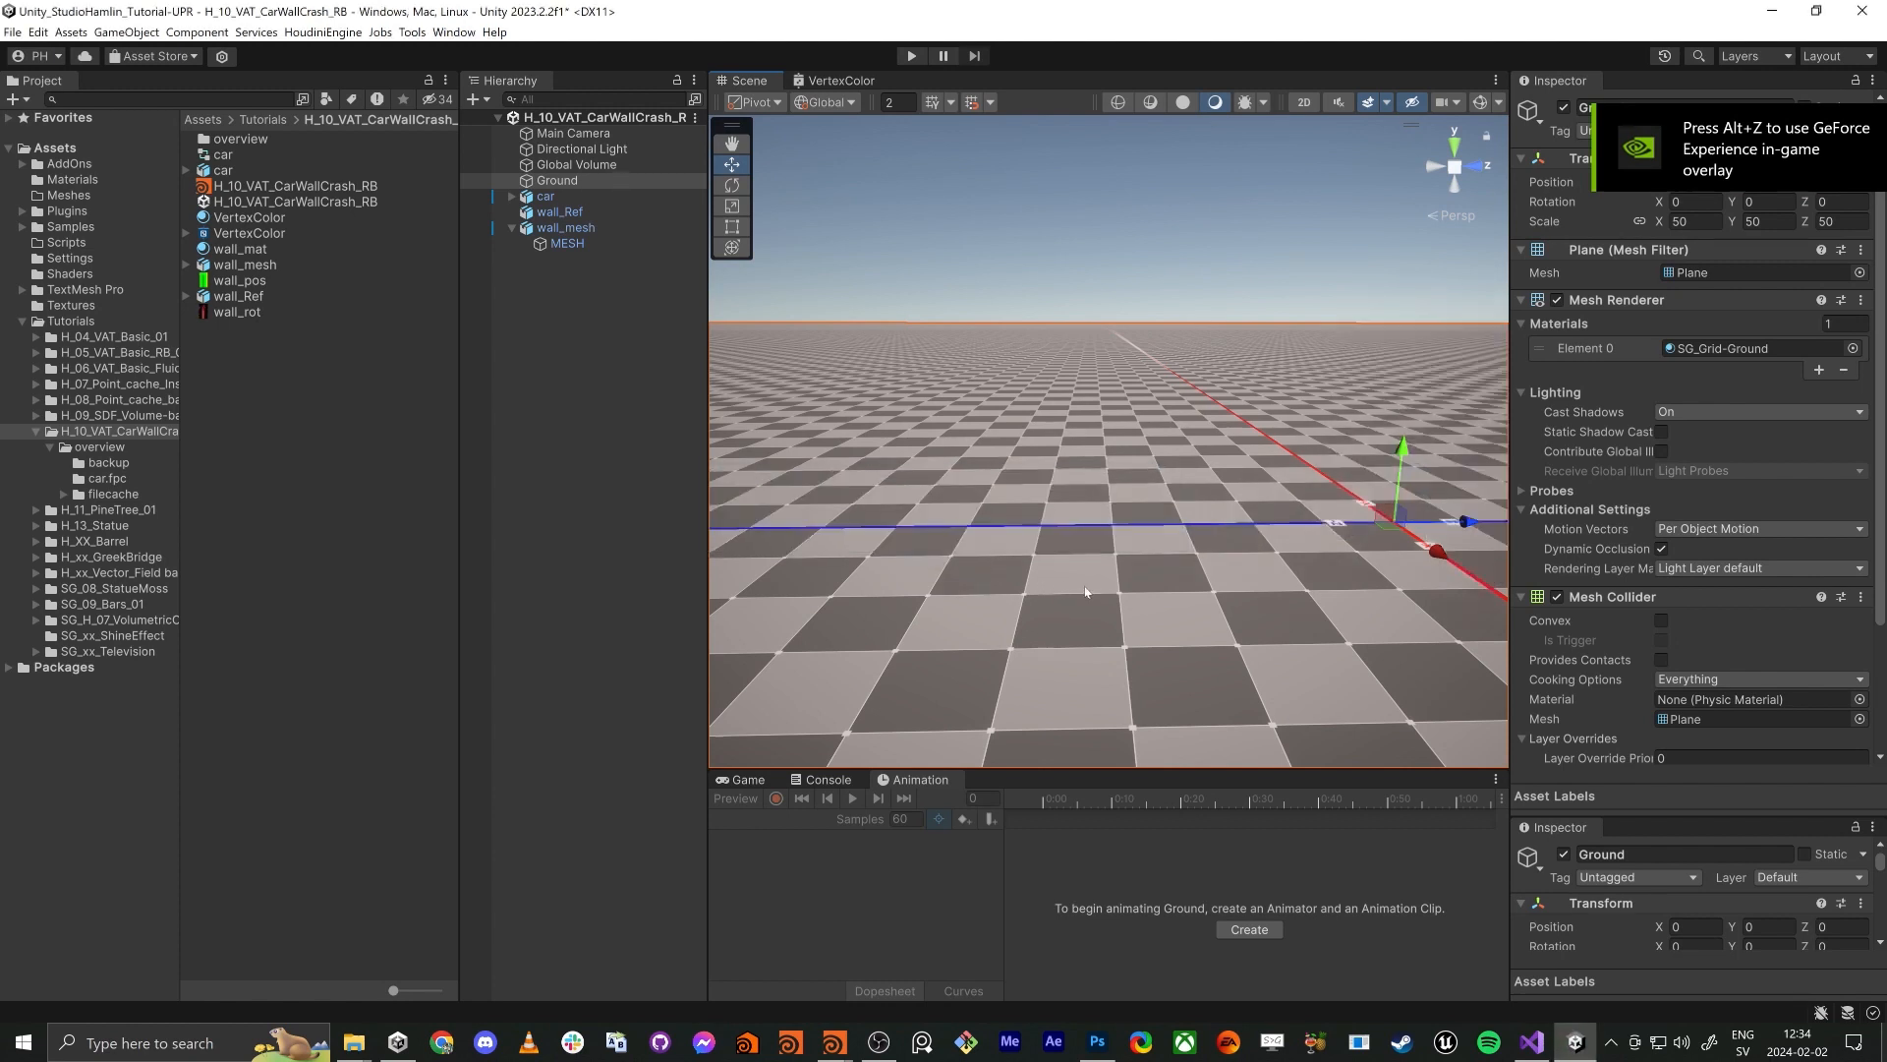
Assign wall_pos as the Position Texture and wall_rot as the Rotation Texture of the wall_mat material
{"action": "left_click", "coordinate": [586, 228]}
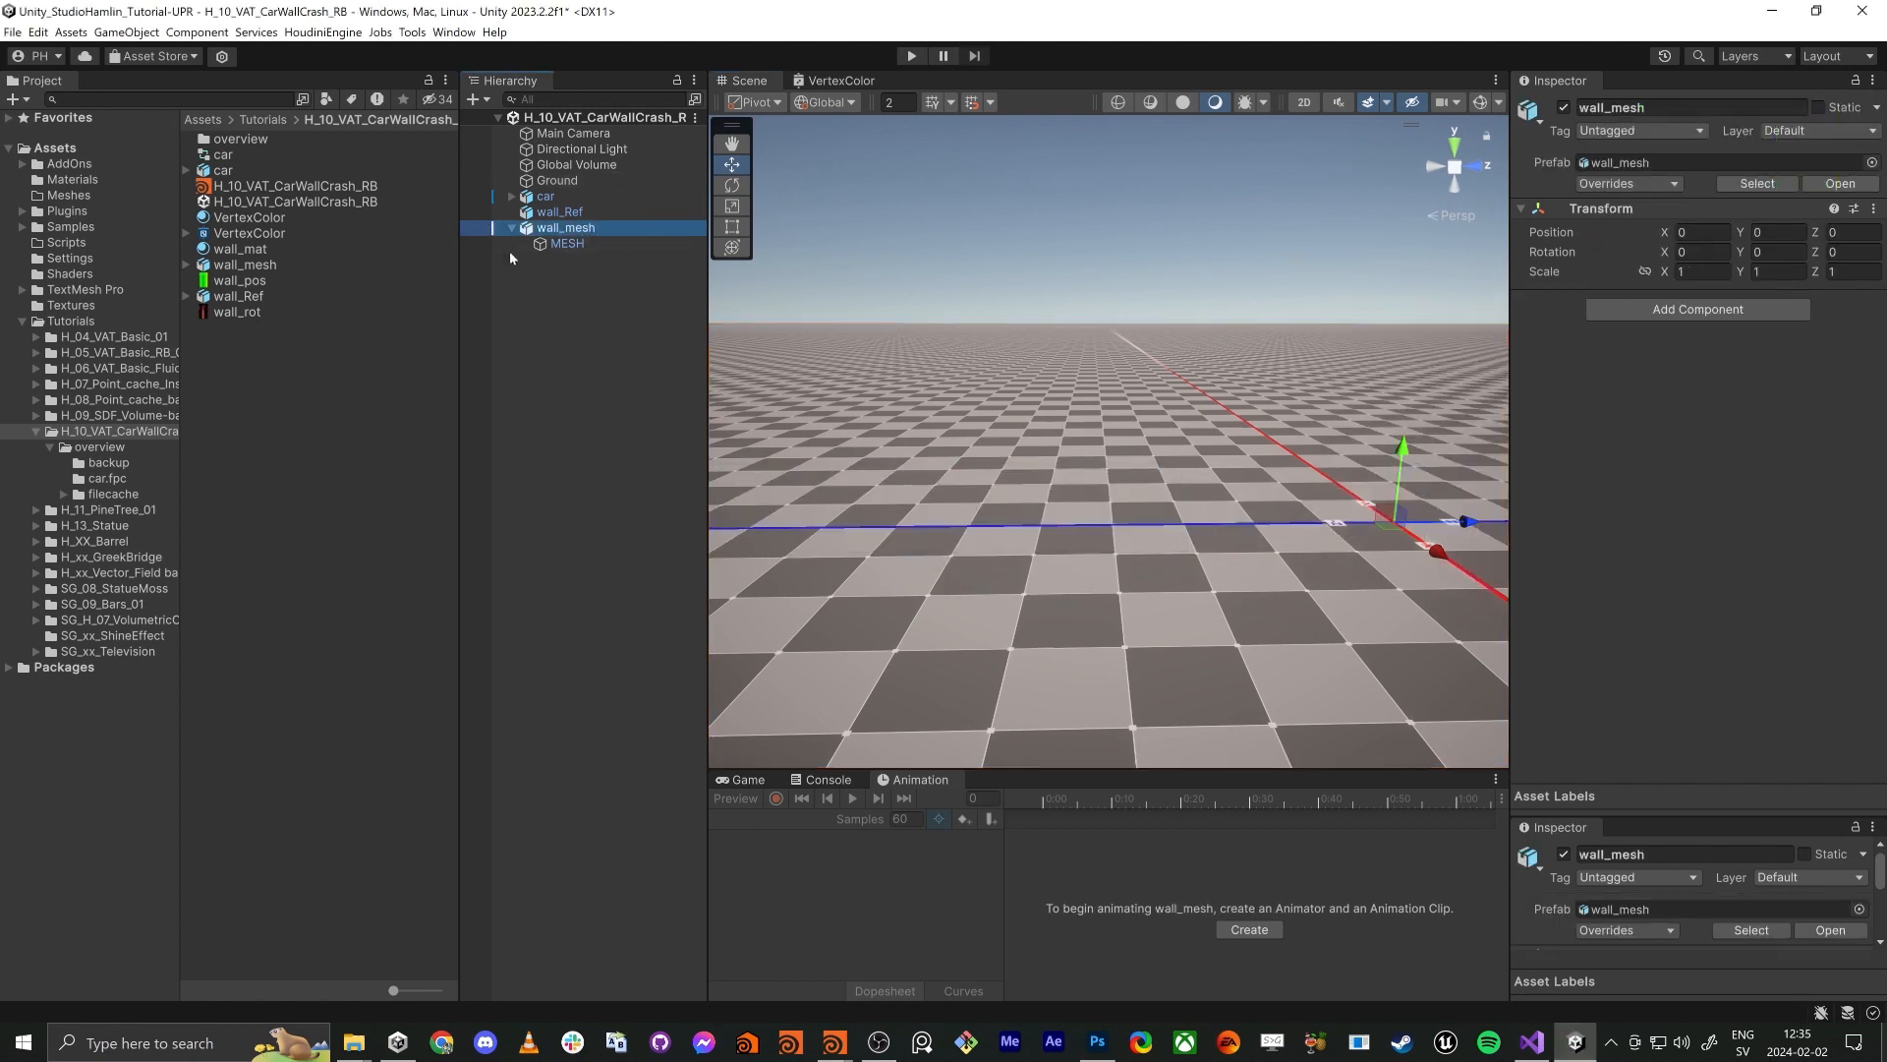
{"action": "left_click", "coordinate": [568, 244]}
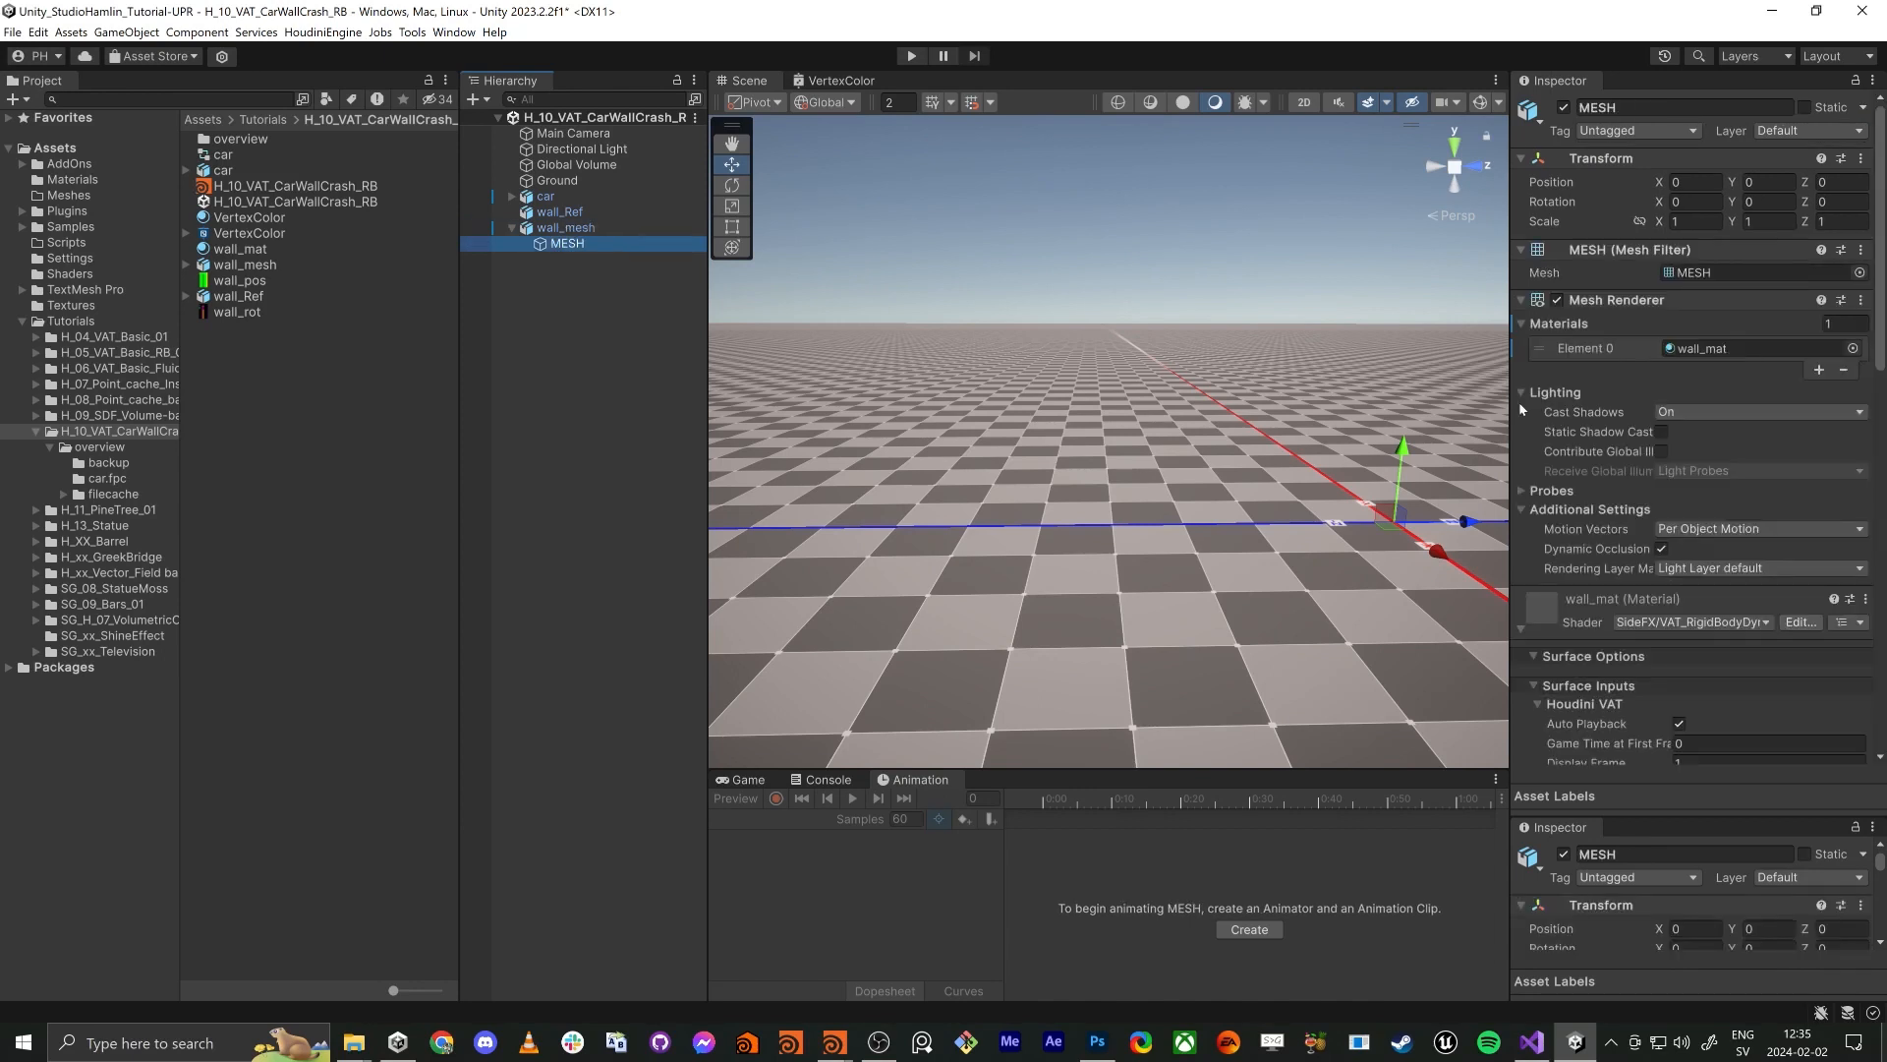
{"action": "left_click", "coordinate": [238, 250]}
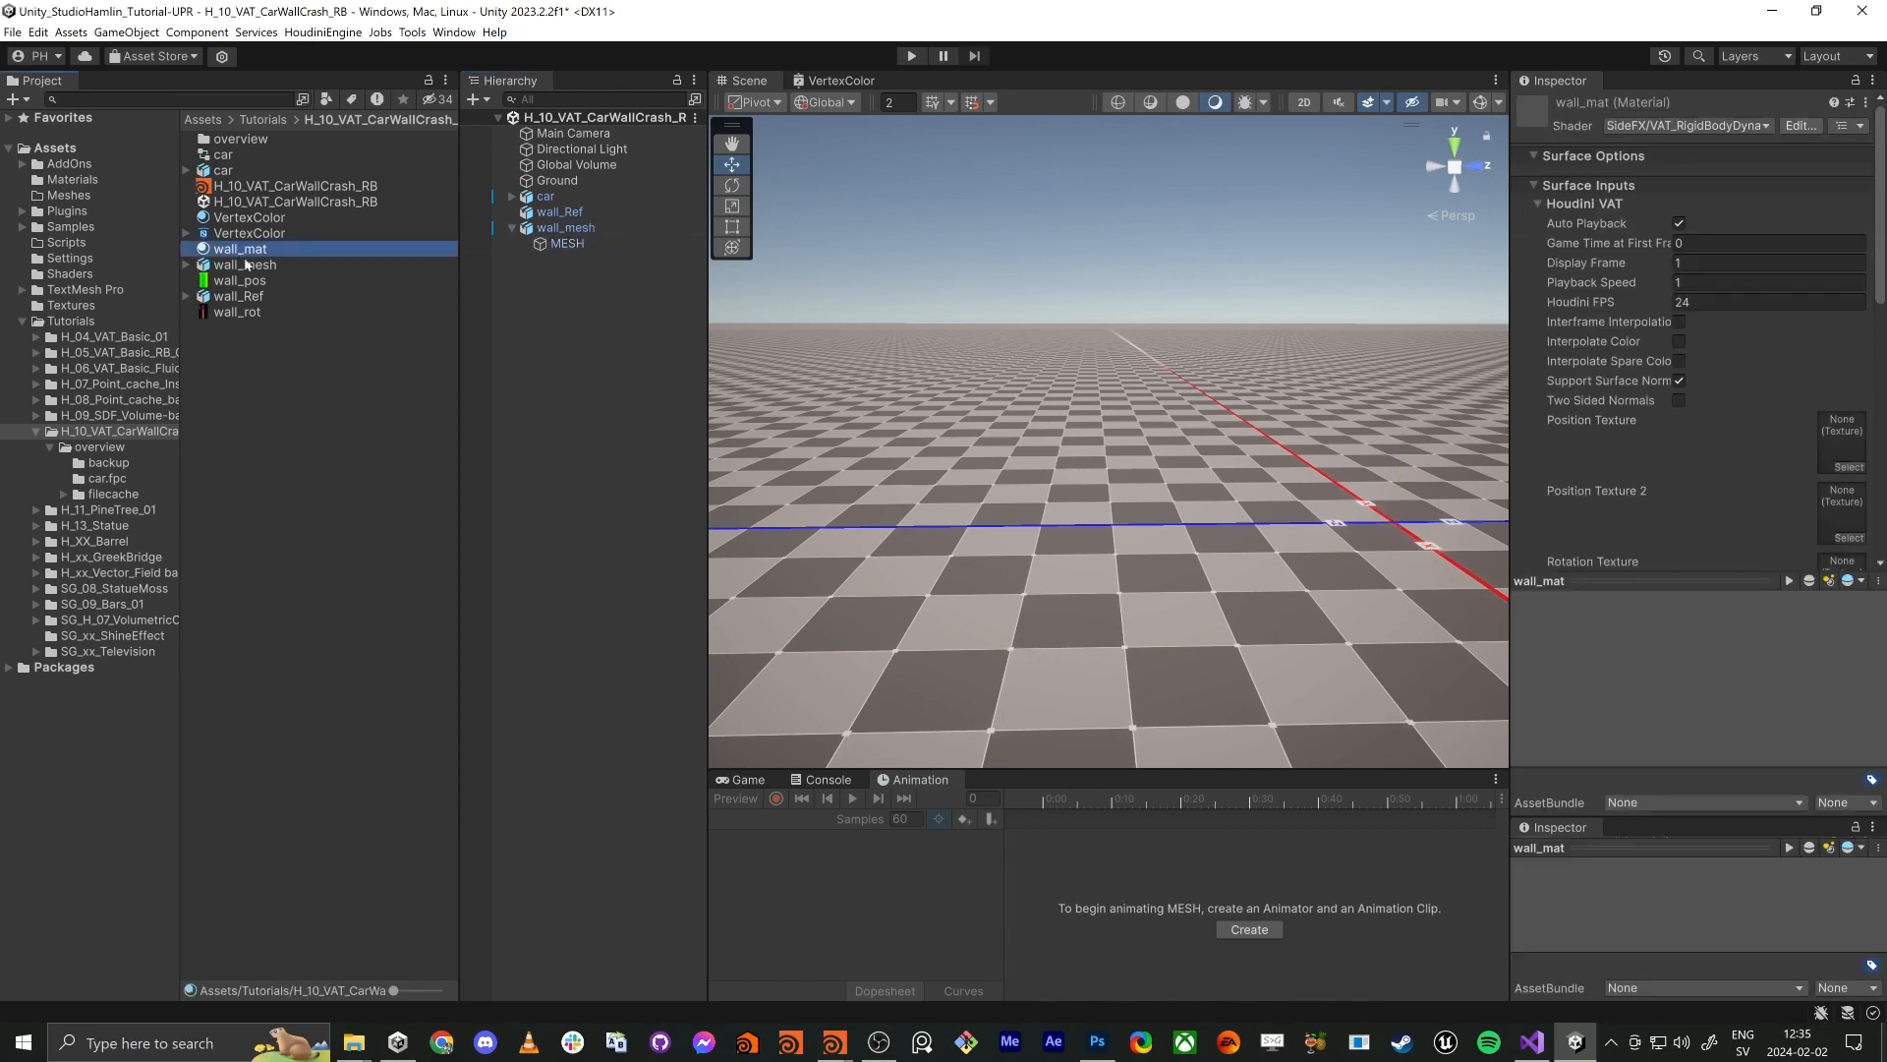
{"action": "scroll", "coordinate": [1834, 439], "scroll_direction": "down", "scroll_amount": 3}
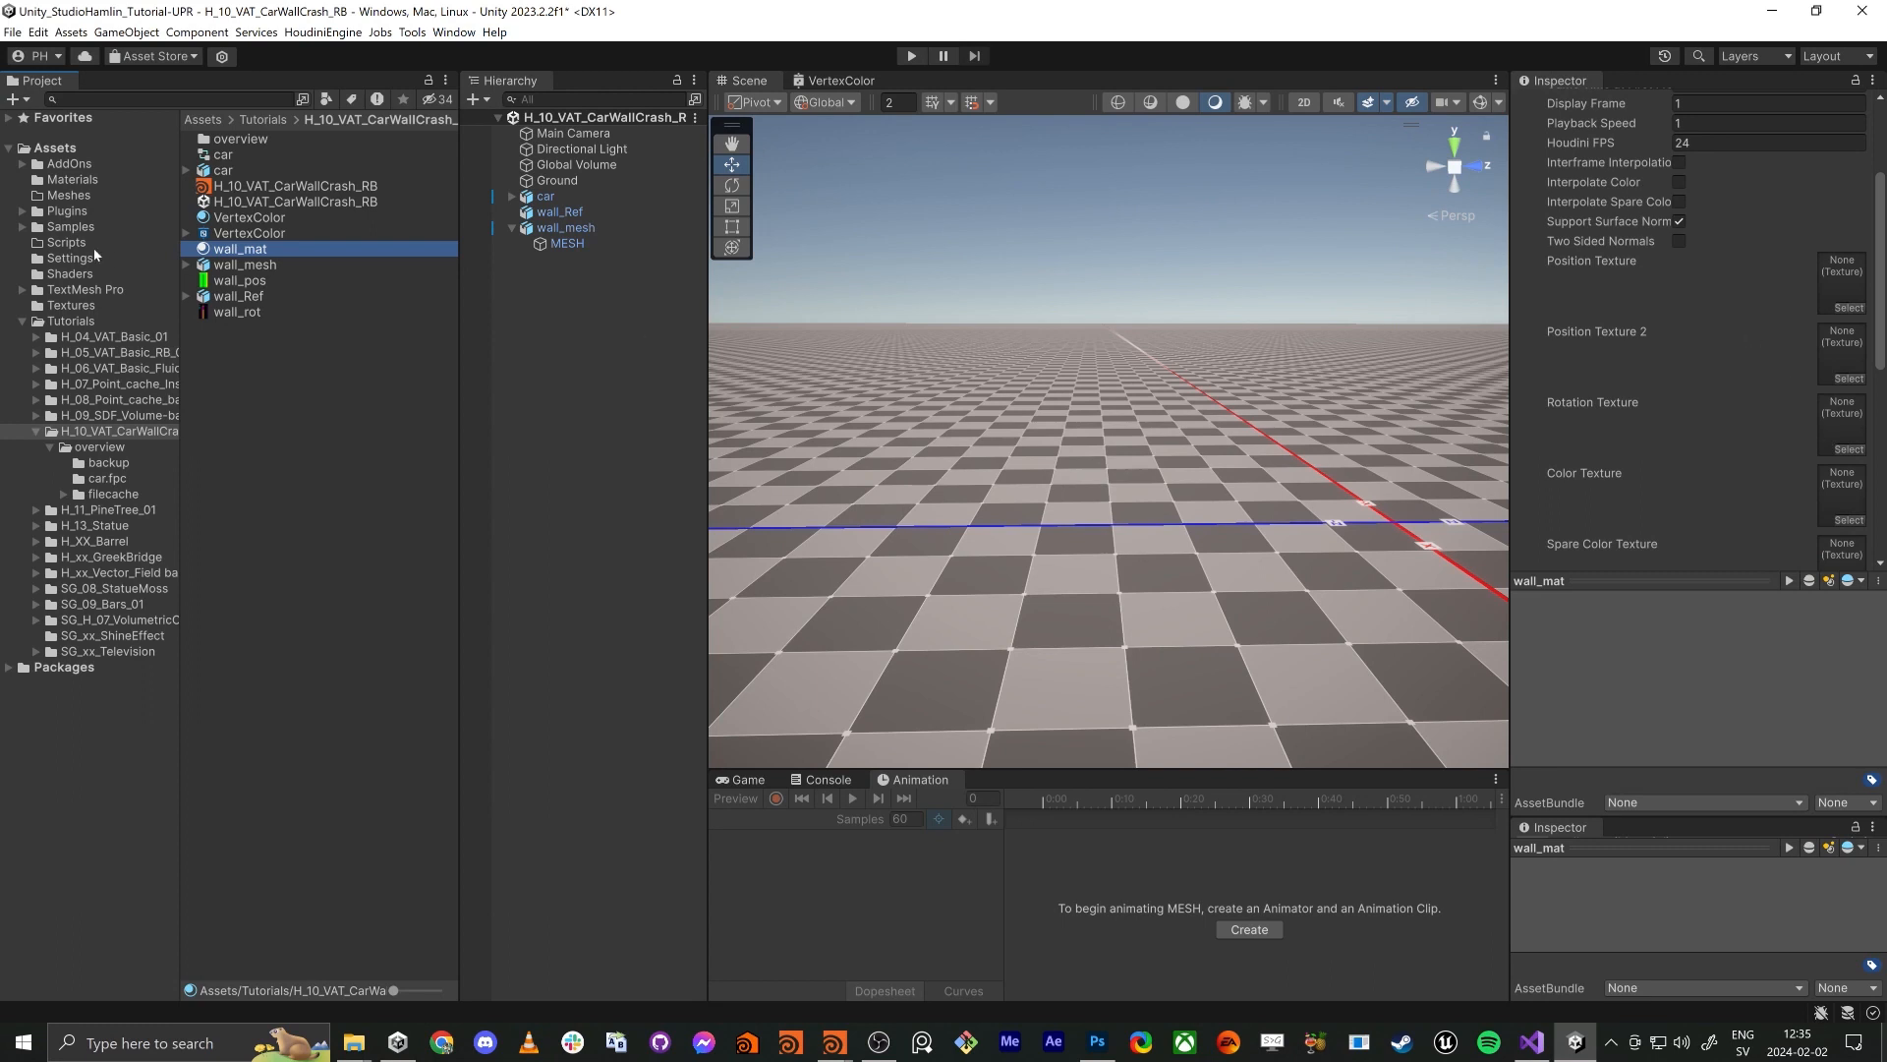
{"action": "left_click_drag", "start_coordinate": [225, 288], "coordinate": [1594, 263]}
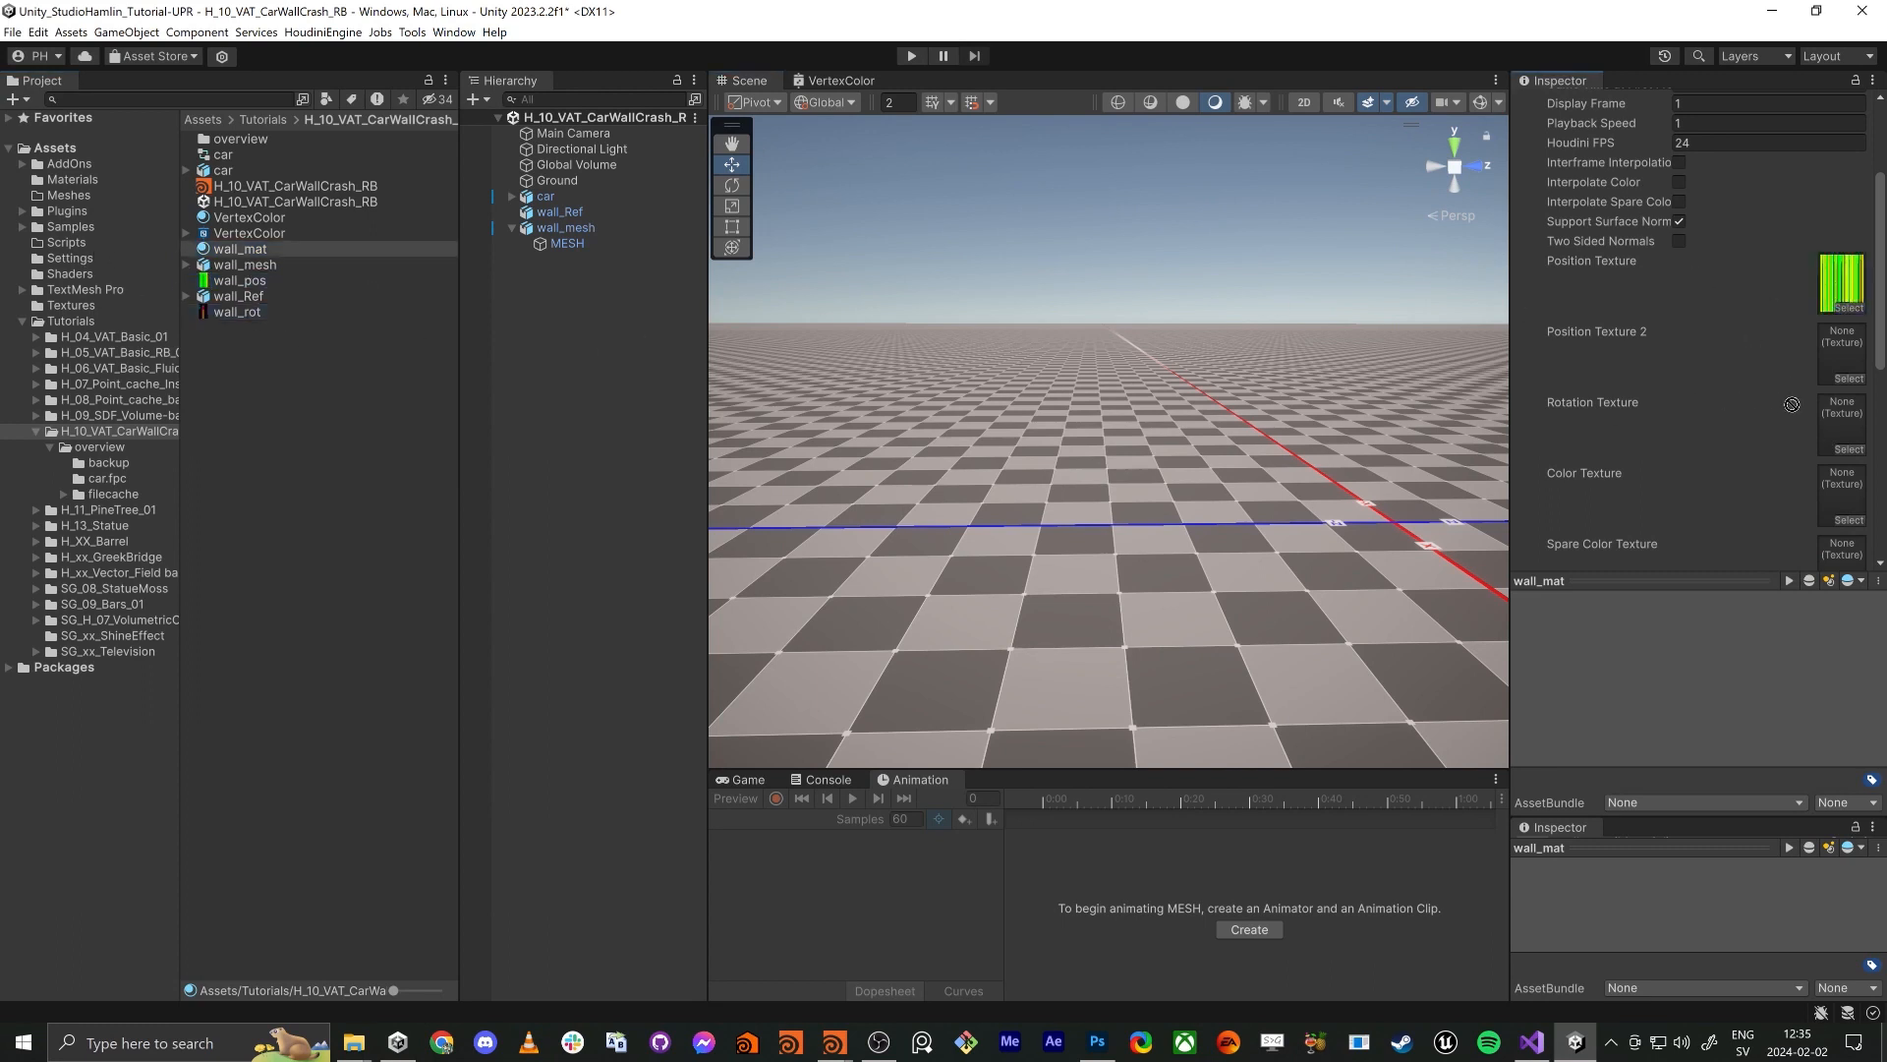
{"action": "left_click_drag", "start_coordinate": [1792, 404], "coordinate": [1840, 422]}
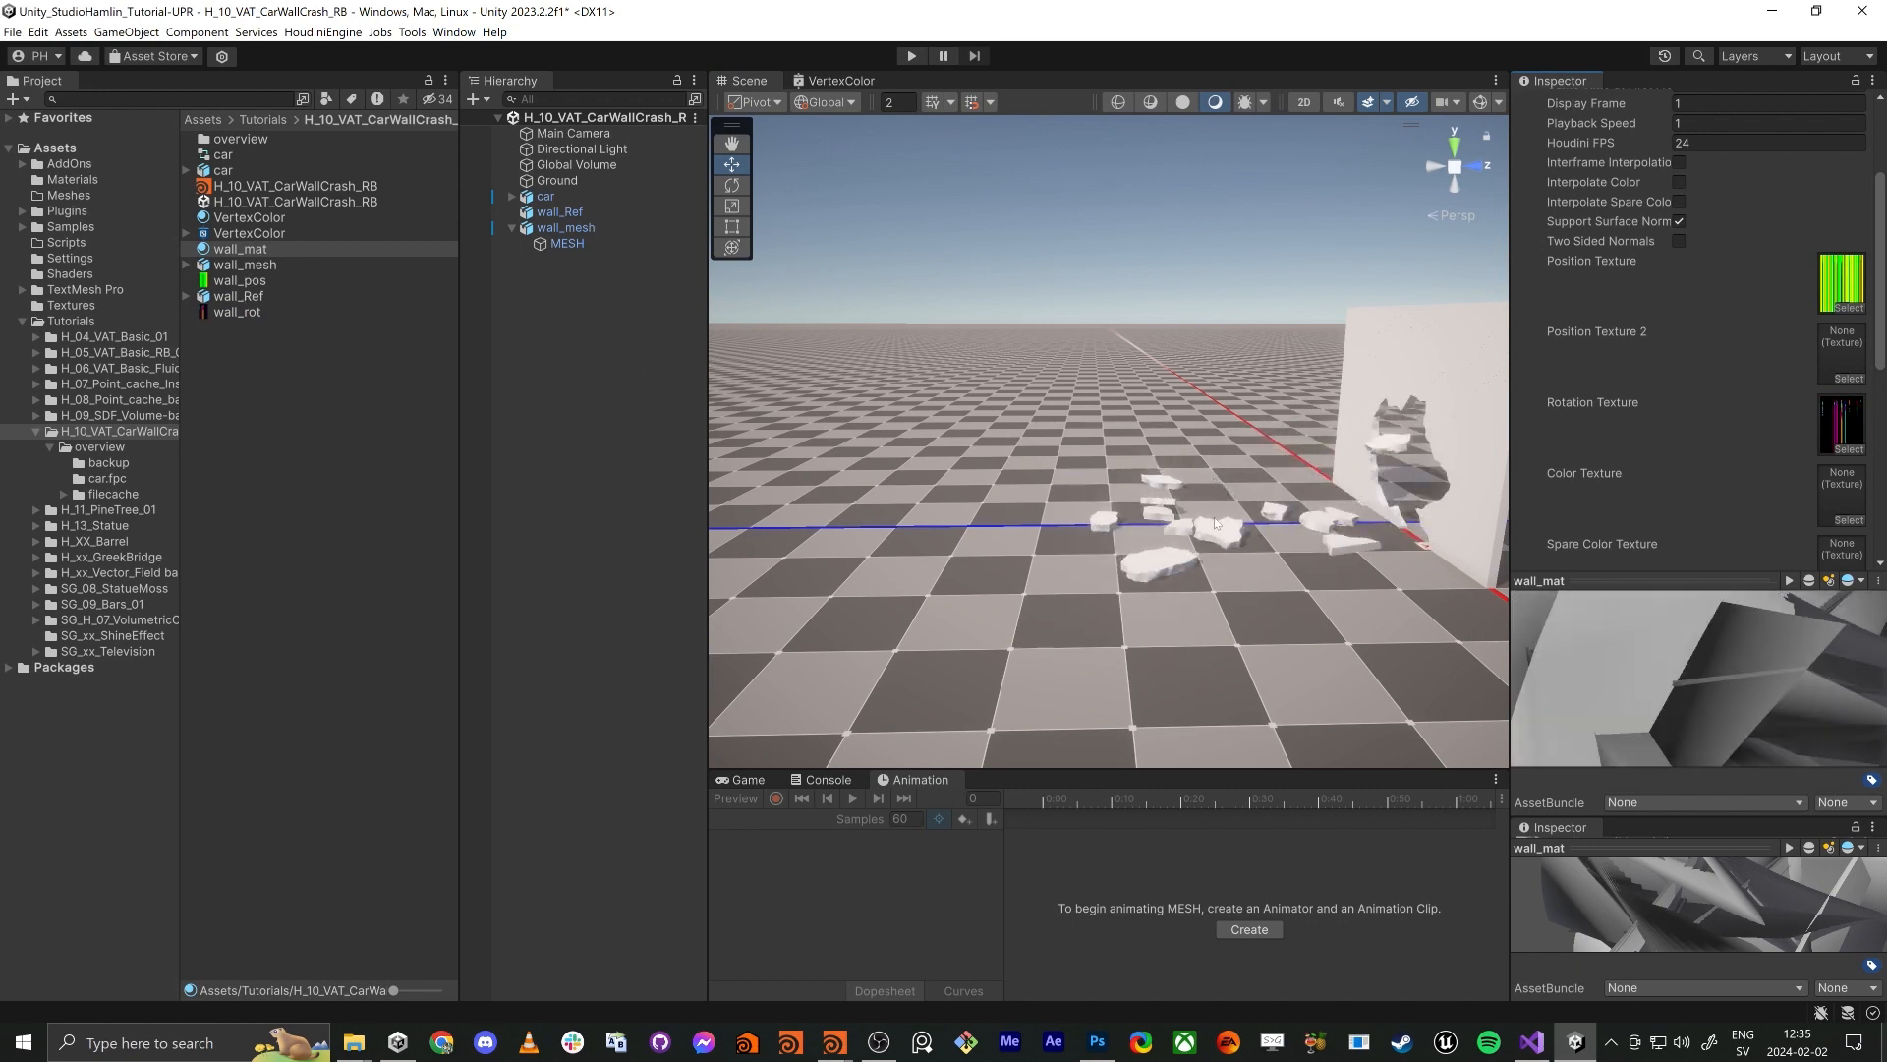
{"action": "right_click_drag", "start_coordinate": [1216, 516], "coordinate": [1216, 511]}
{"action": "left_click_drag", "start_coordinate": [1216, 511], "coordinate": [1289, 527], "text": "alt"}
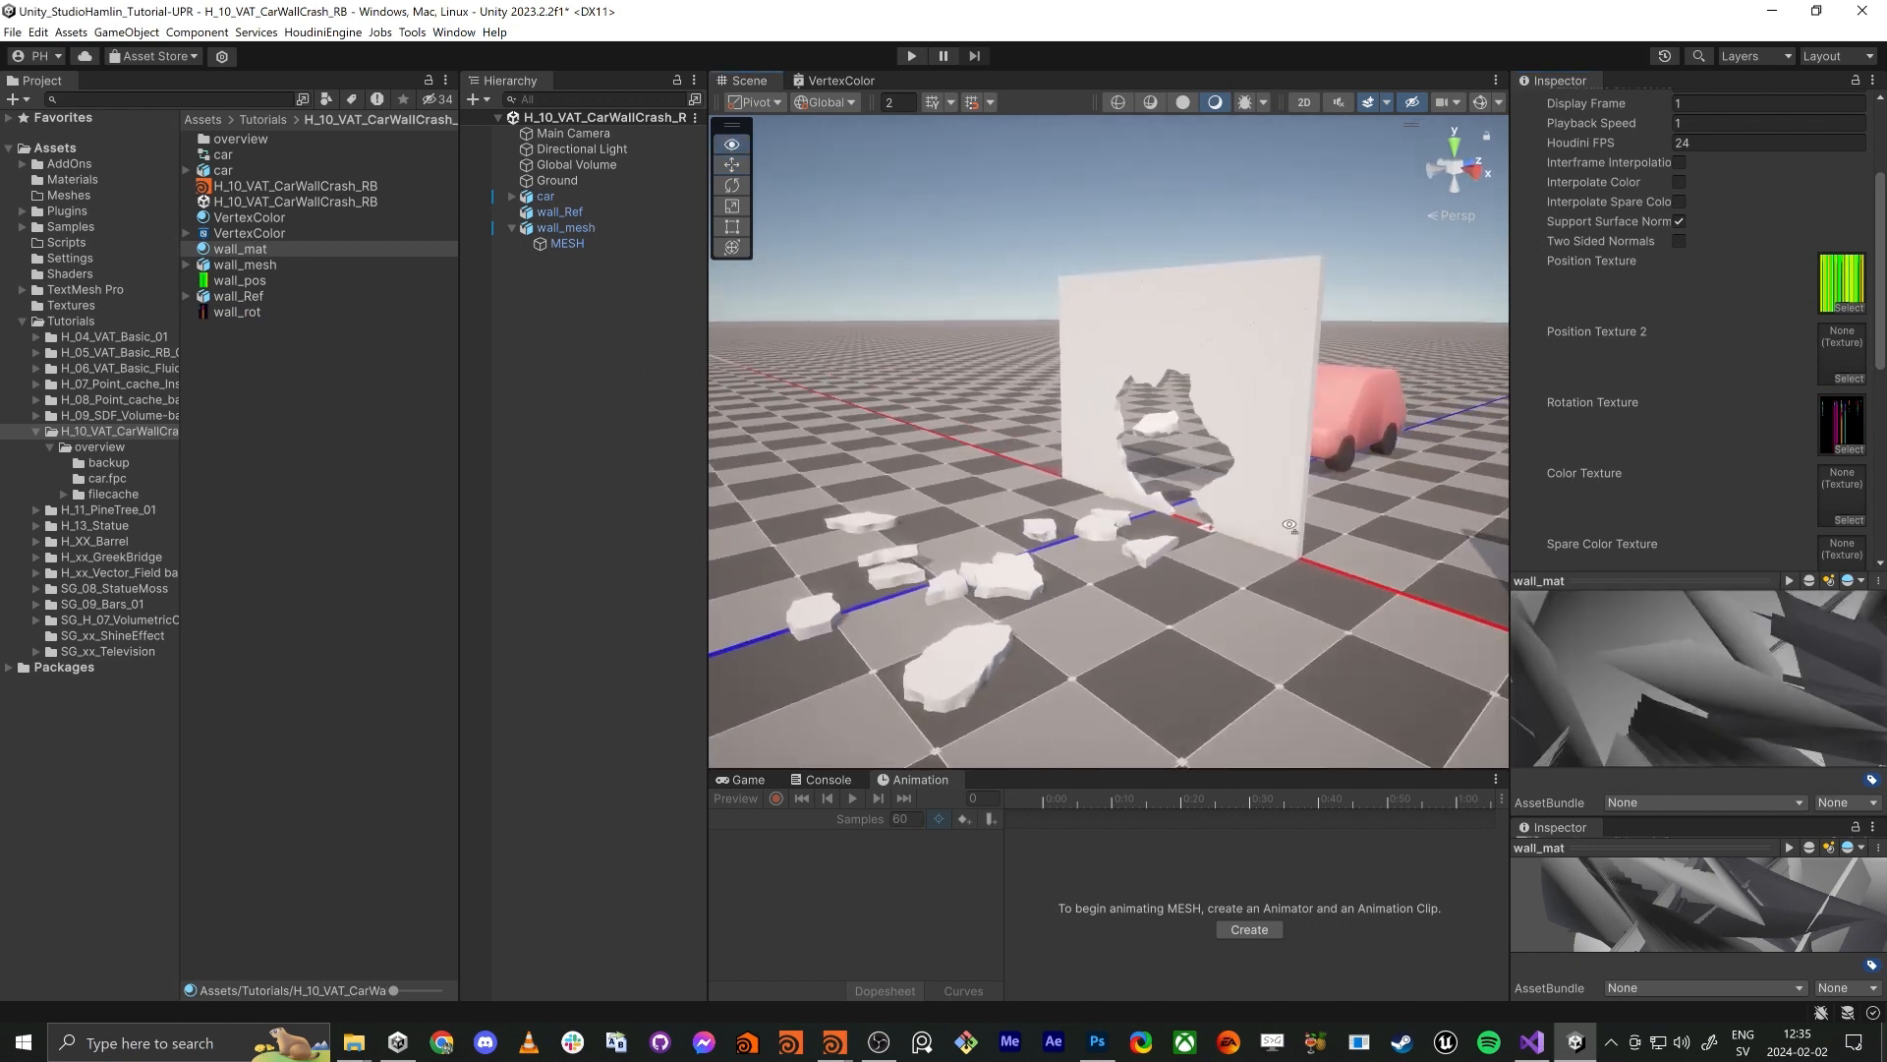
{"action": "key", "text": "w"}
{"action": "right_click_drag", "start_coordinate": [1239, 522], "coordinate": [1154, 522]}
Switch to Houdini and display OUT_Sim to inspect the simulated wall surface for cracks up close
{"action": "key", "text": "alt+Tab"}
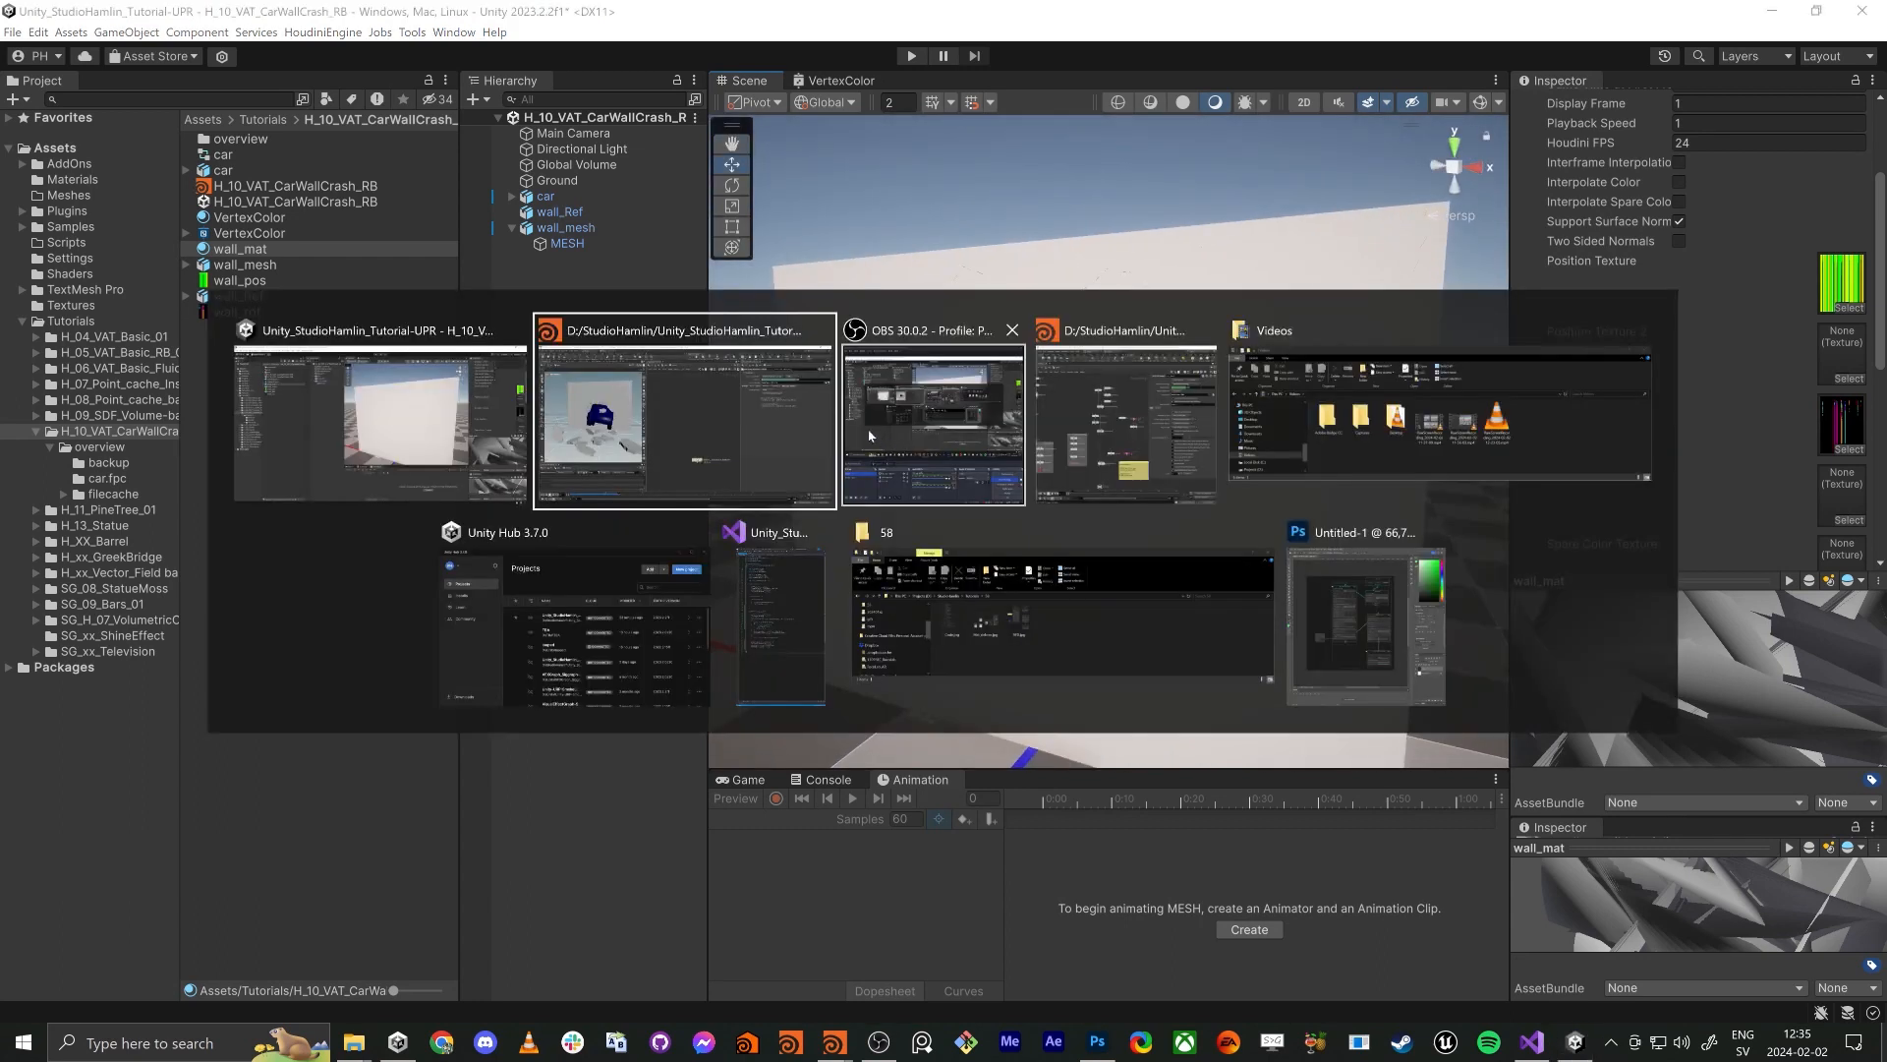
{"action": "right_click_drag", "start_coordinate": [321, 254], "coordinate": [528, 342], "text": "alt"}
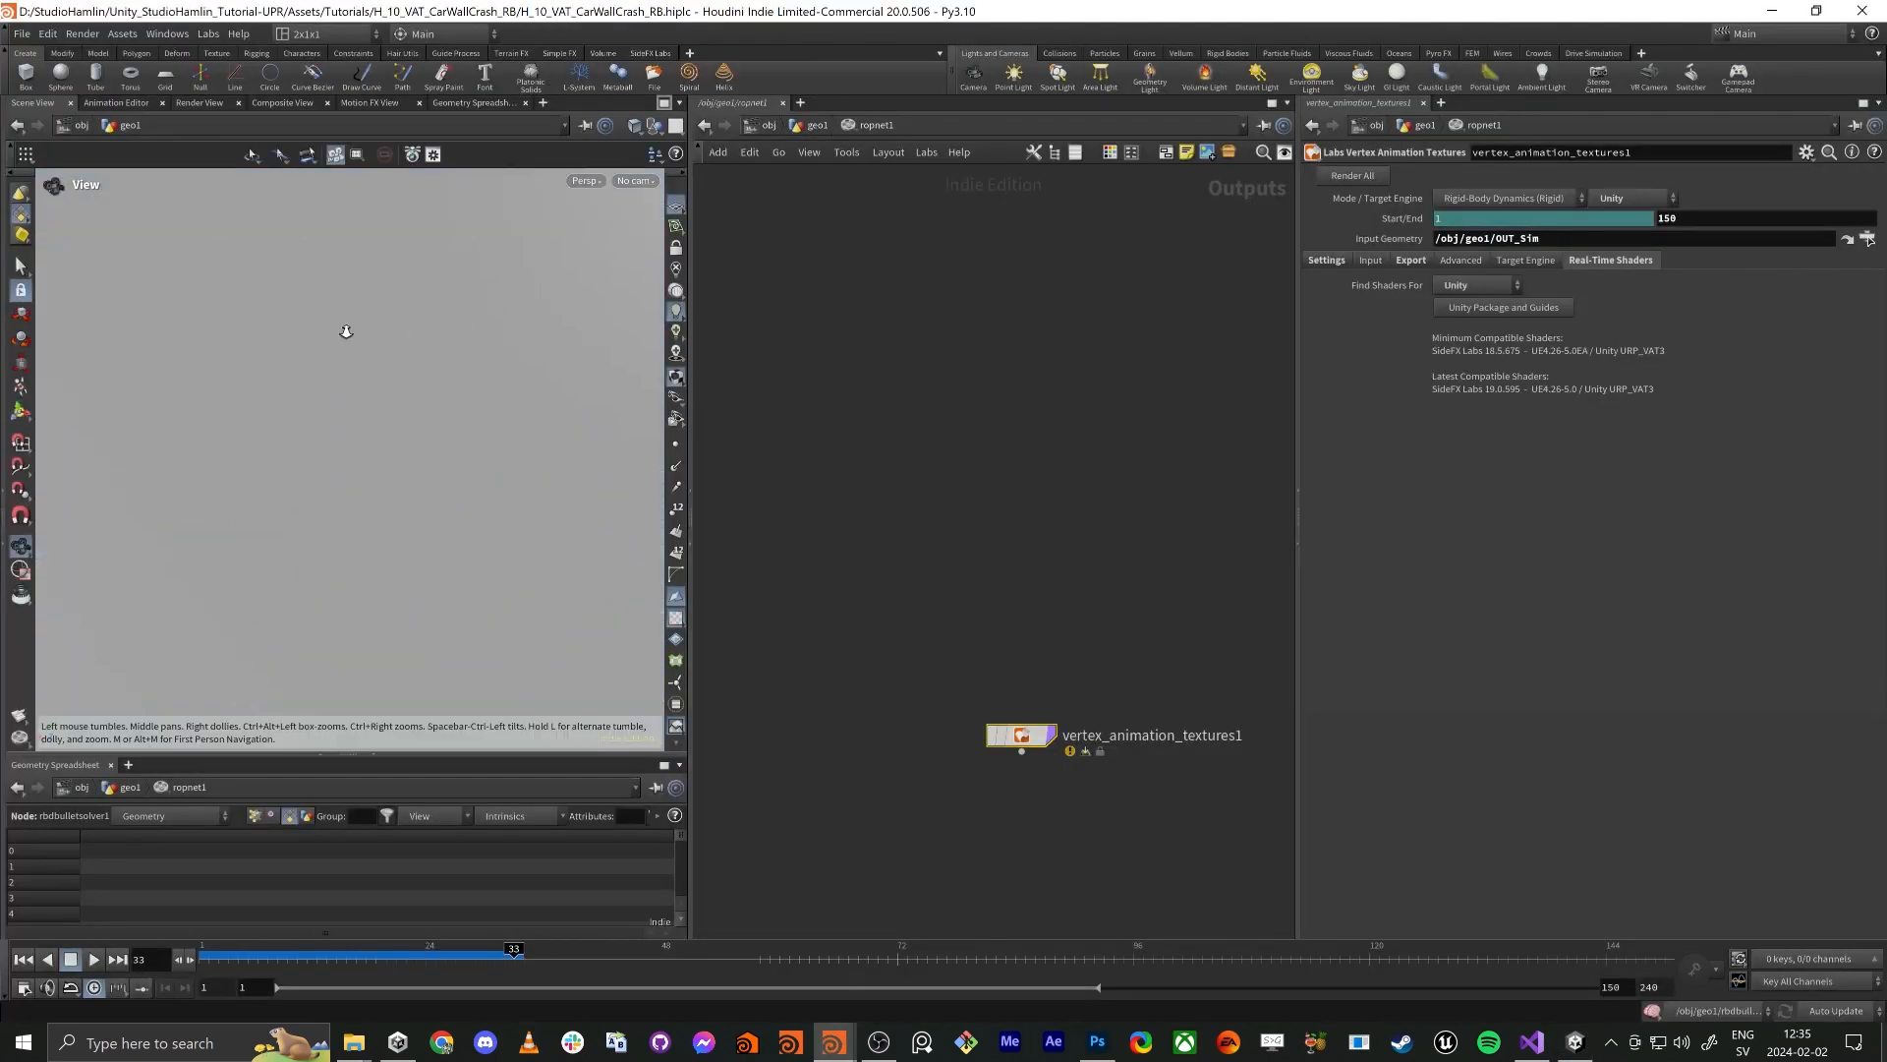
{"action": "left_click_drag", "start_coordinate": [367, 339], "coordinate": [285, 324], "text": "alt"}
{"action": "right_click_drag", "start_coordinate": [285, 325], "coordinate": [237, 341], "text": "alt"}
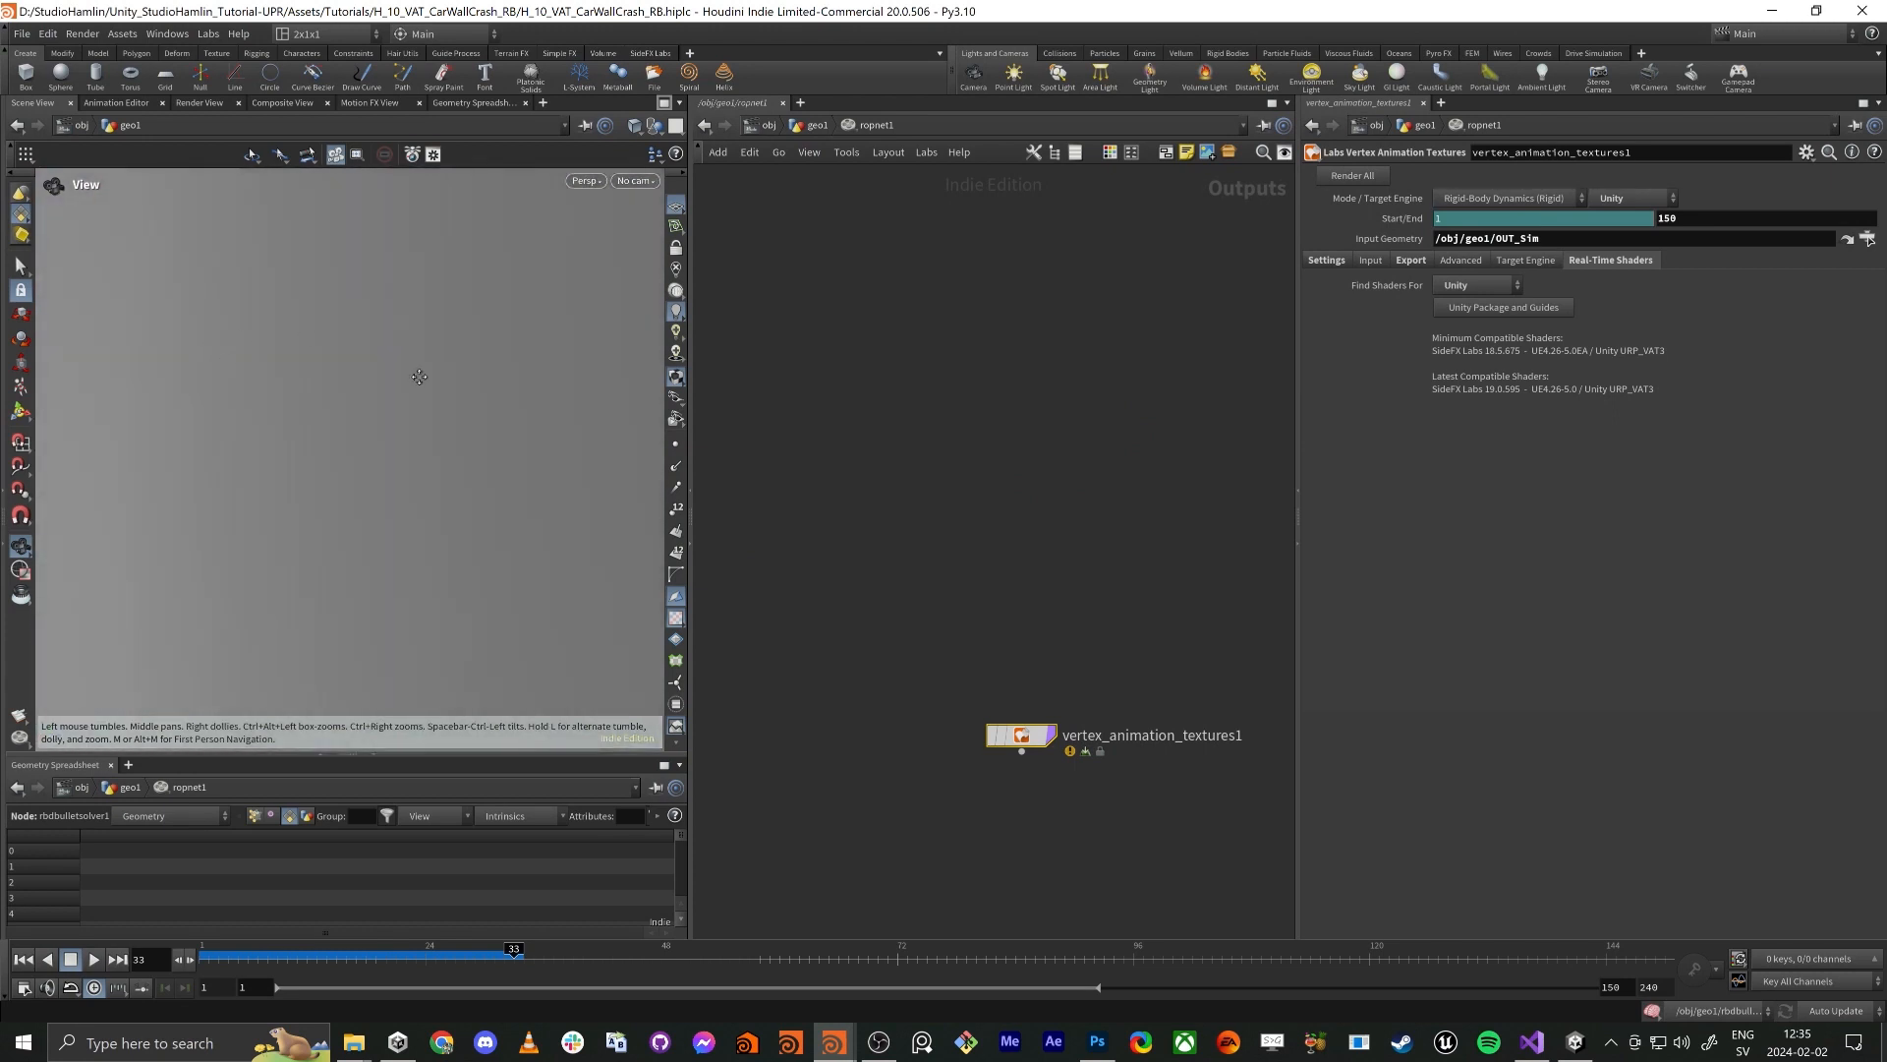
{"action": "right_click_drag", "start_coordinate": [418, 377], "coordinate": [299, 333], "text": "alt"}
{"action": "left_click_drag", "start_coordinate": [299, 333], "coordinate": [550, 344], "text": "alt"}
{"action": "middle_click_drag", "start_coordinate": [1052, 698], "coordinate": [1081, 636]}
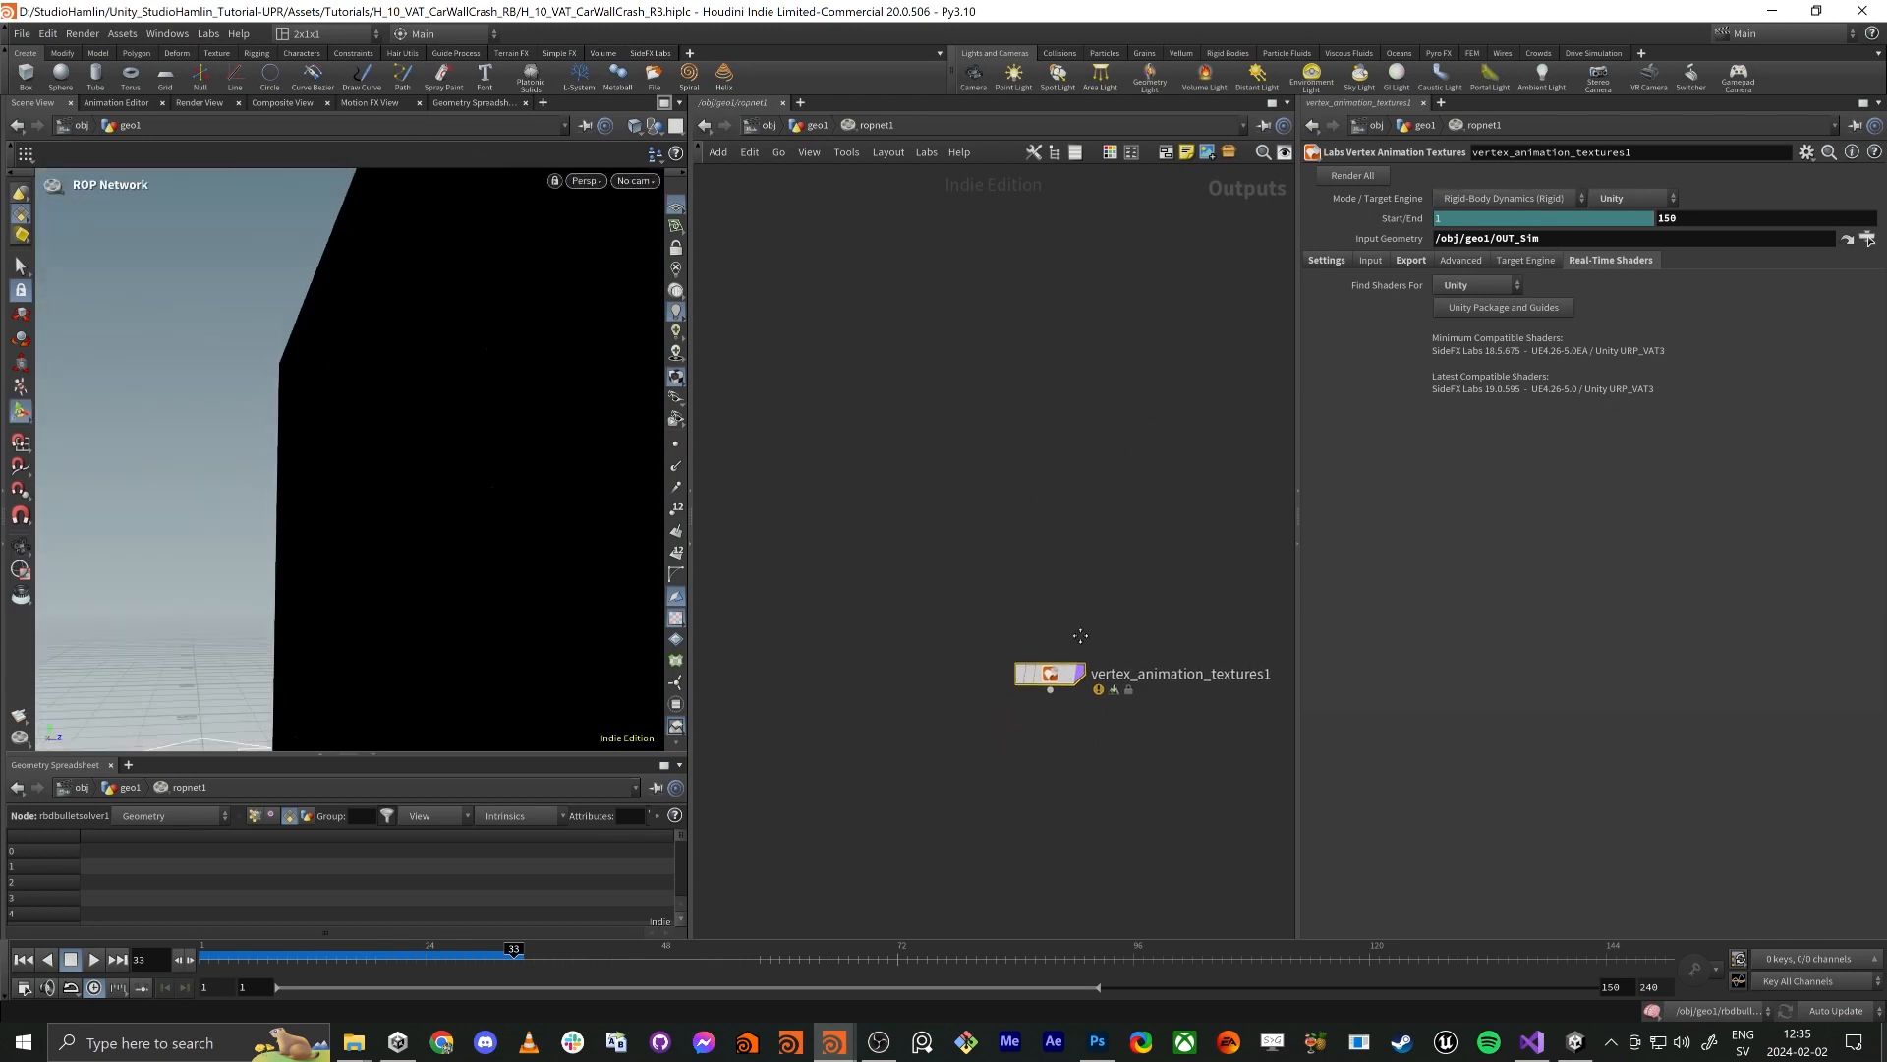
{"action": "key", "text": "u"}
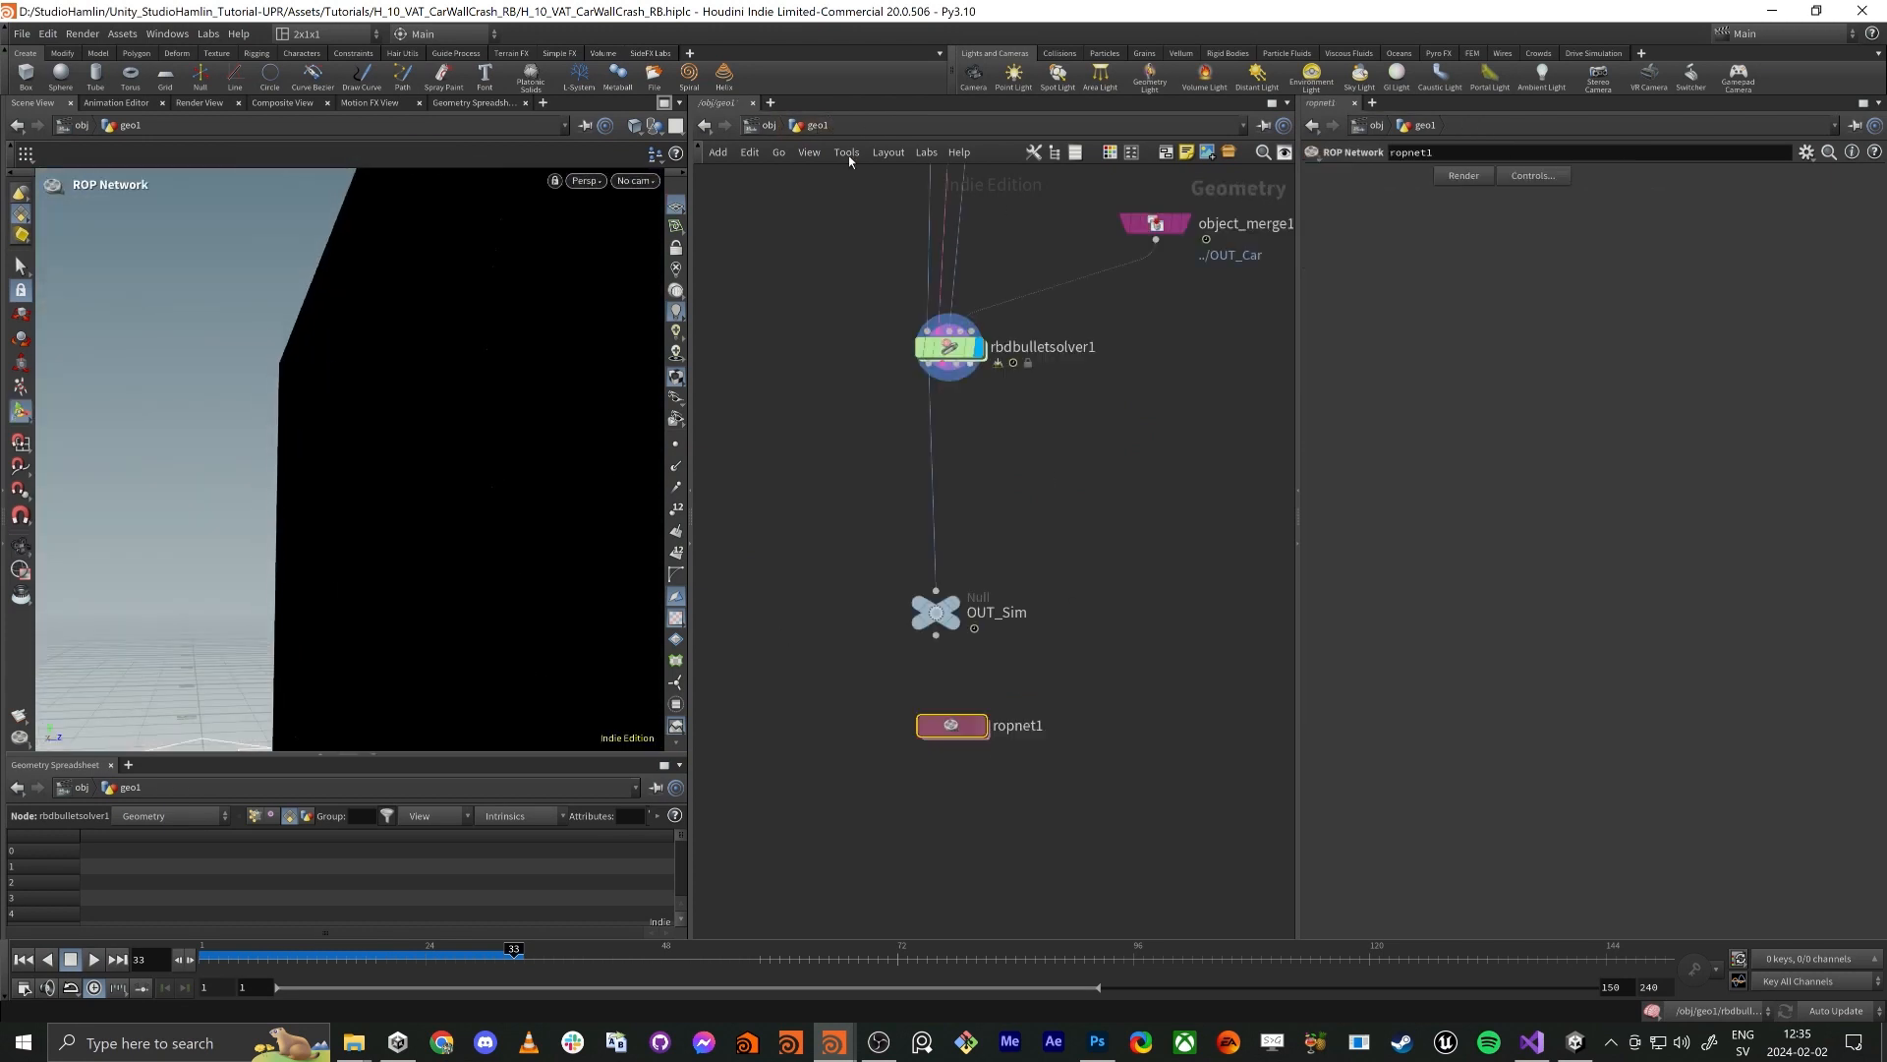
{"action": "left_click", "coordinate": [937, 619]}
{"action": "key", "text": "space+g"}
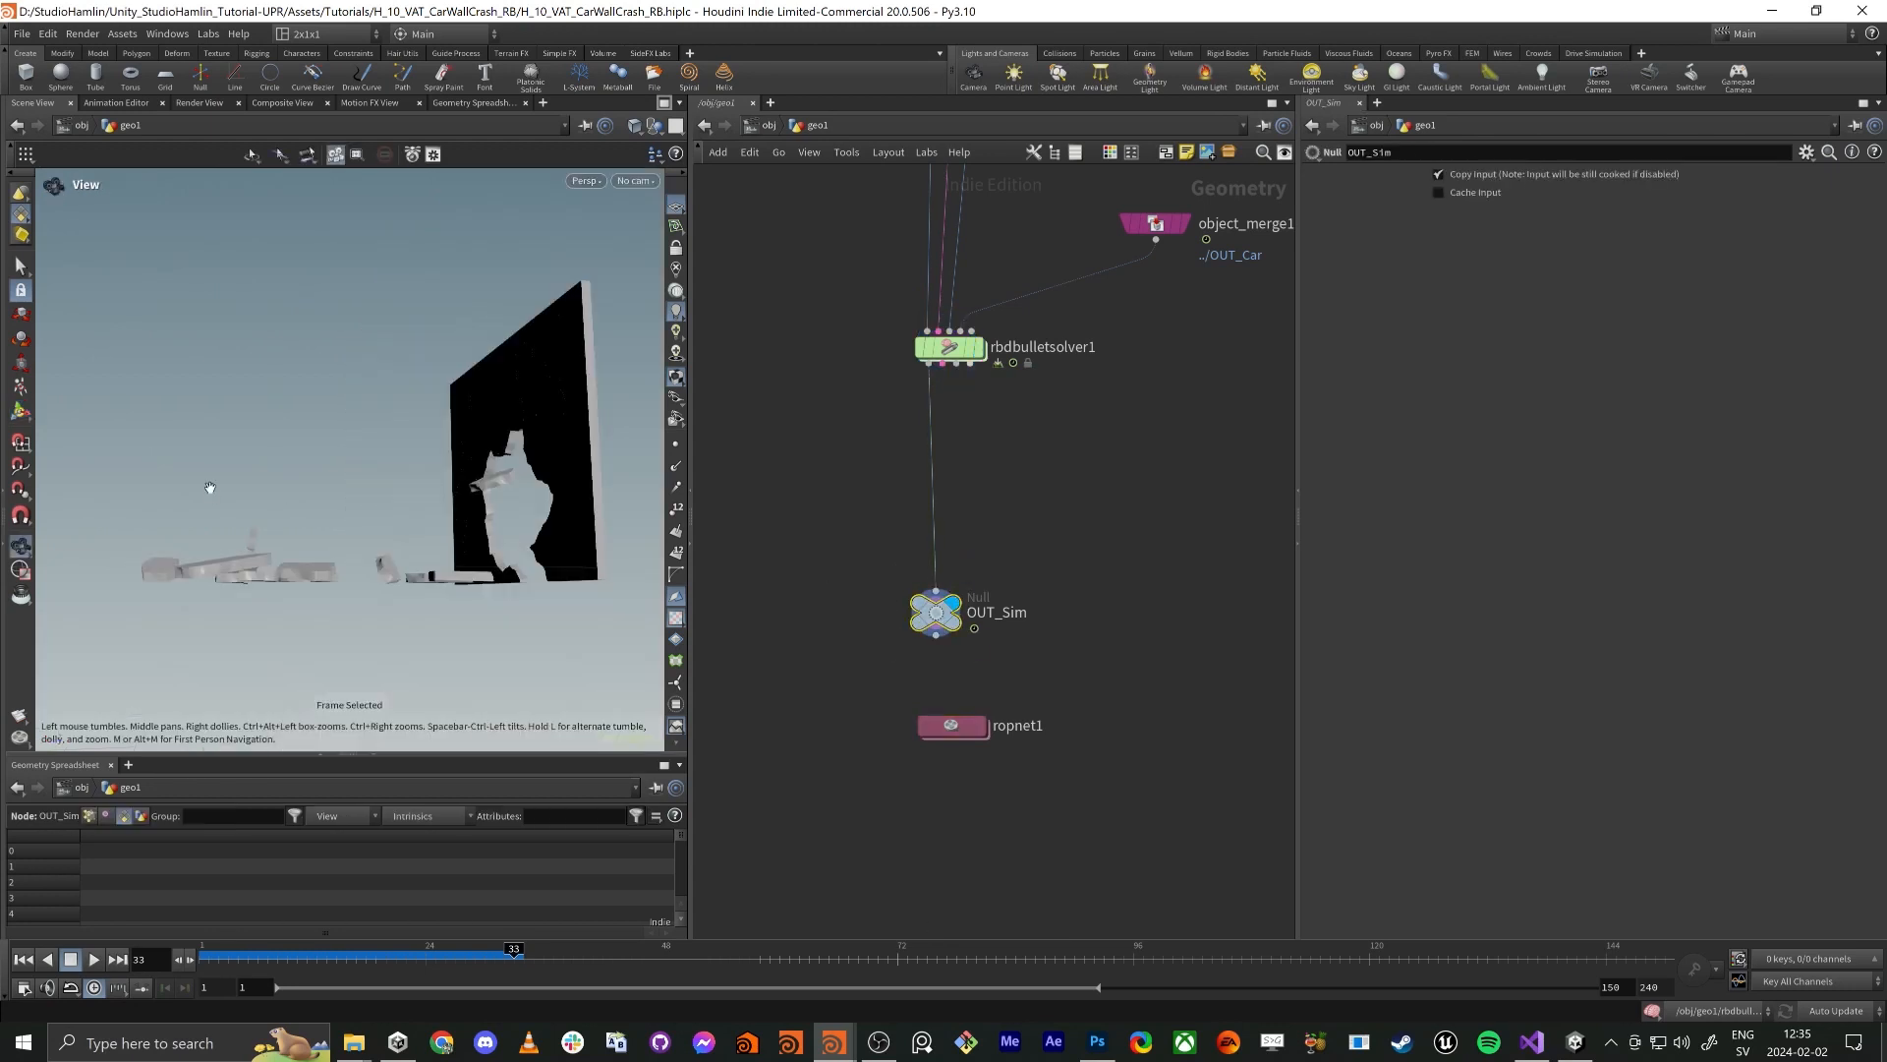
{"action": "left_click_drag", "start_coordinate": [209, 488], "coordinate": [497, 510], "text": "alt"}
{"action": "right_click_drag", "start_coordinate": [497, 511], "coordinate": [232, 478], "text": "alt"}
Switch to Unity, open the wall_pos import settings and examine the fine cracks on the wall
{"action": "key", "text": "alt+Tab"}
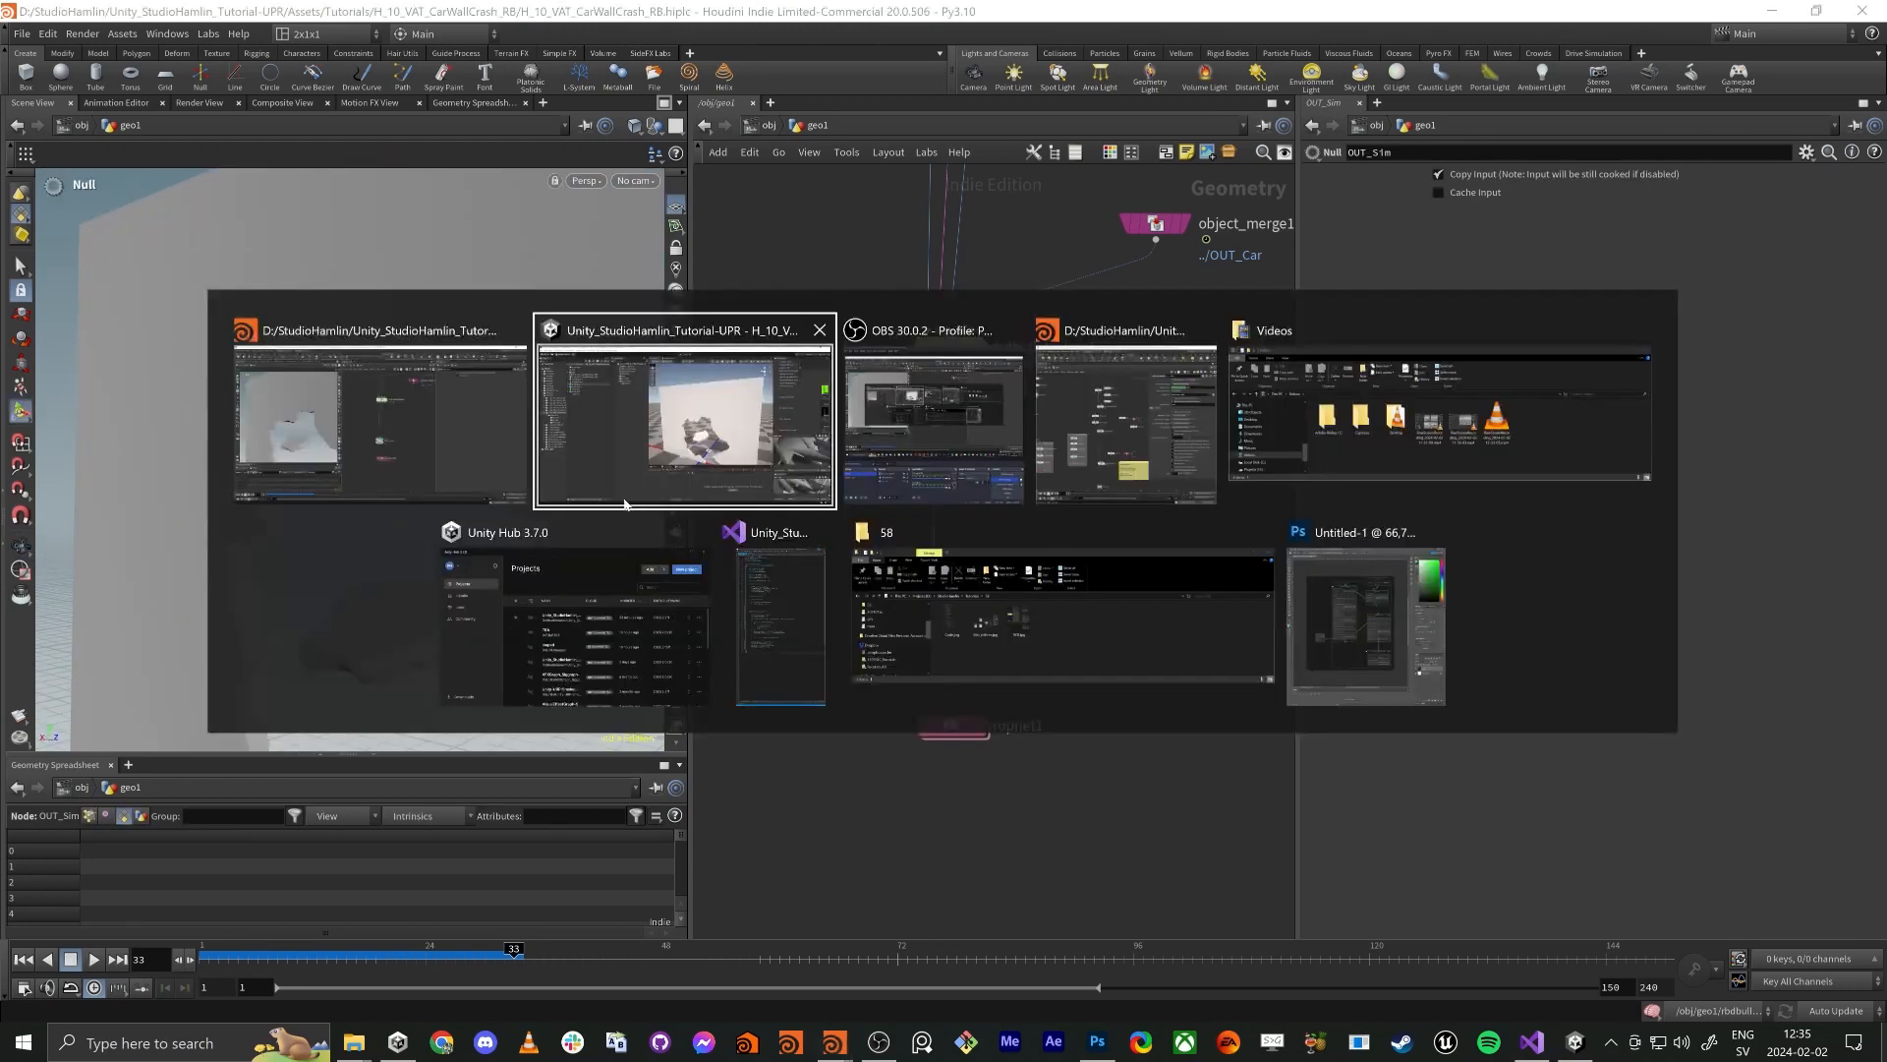
{"action": "left_click", "coordinate": [241, 284]}
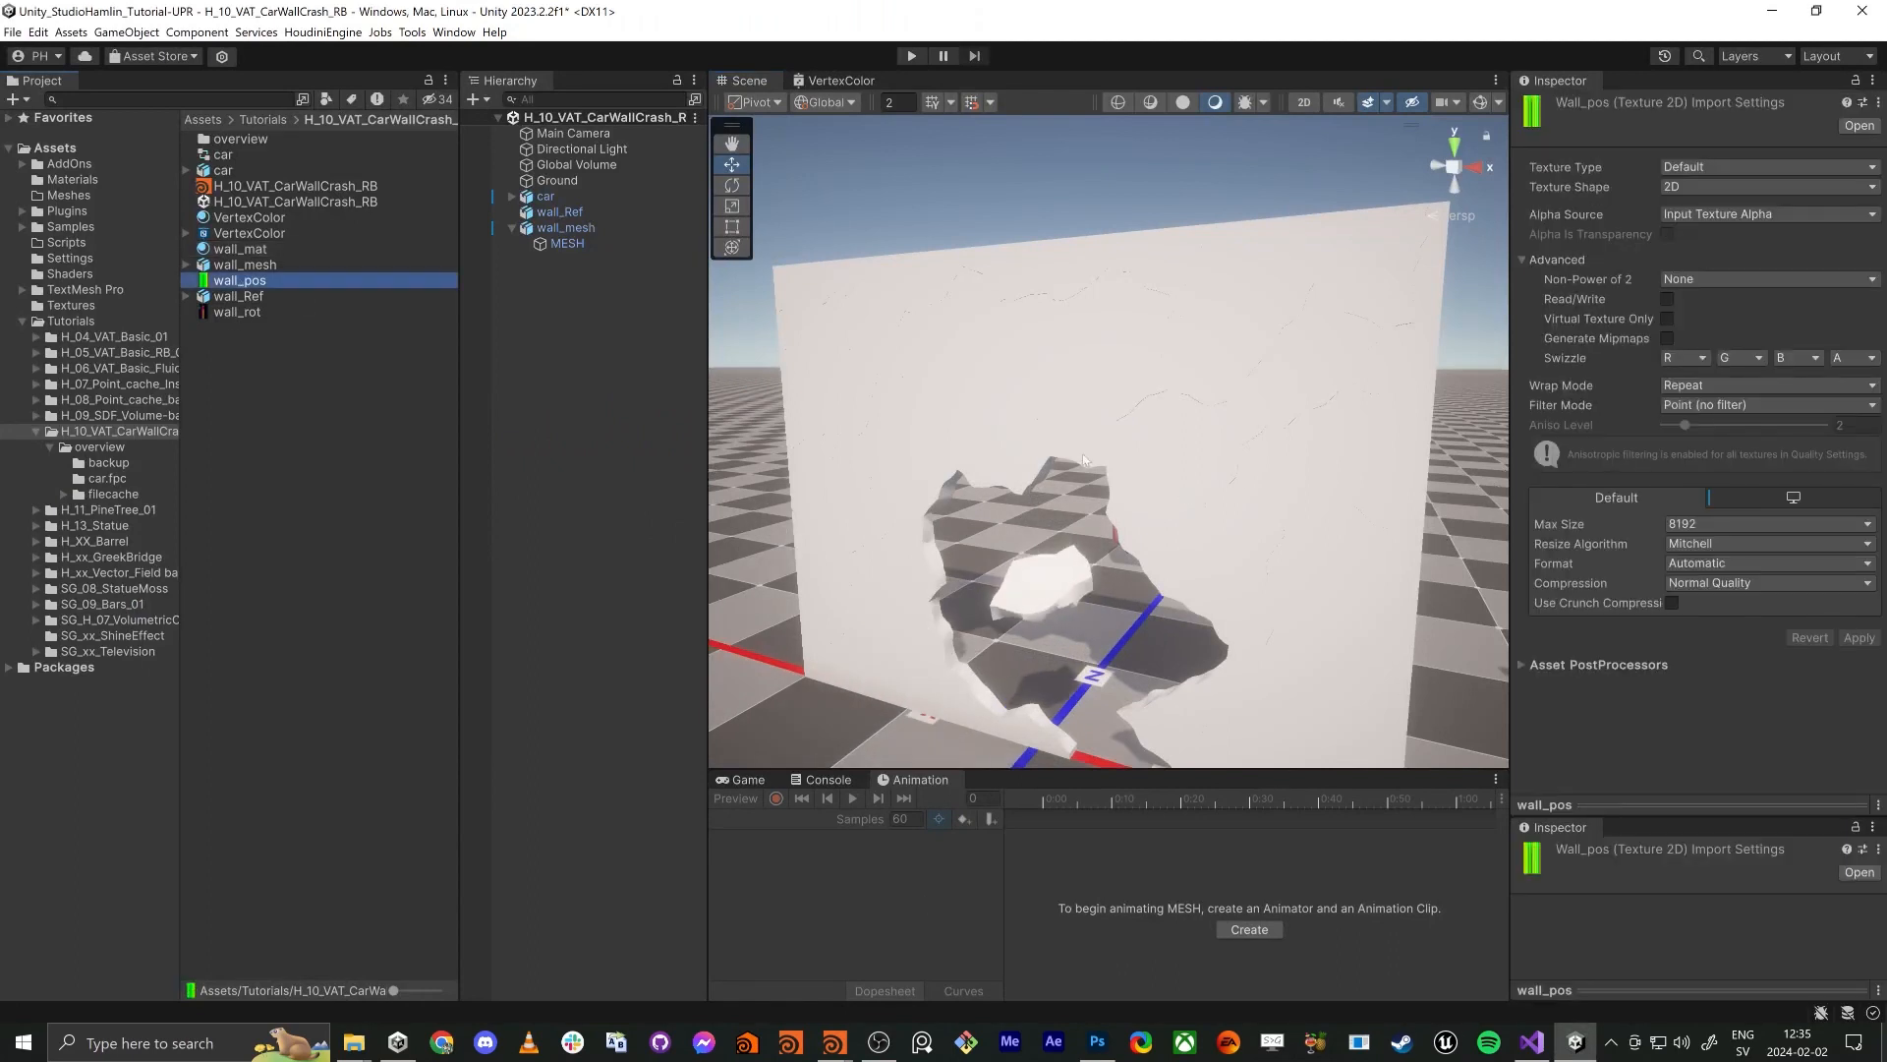
{"action": "right_click_drag", "start_coordinate": [1084, 459], "coordinate": [1048, 348]}
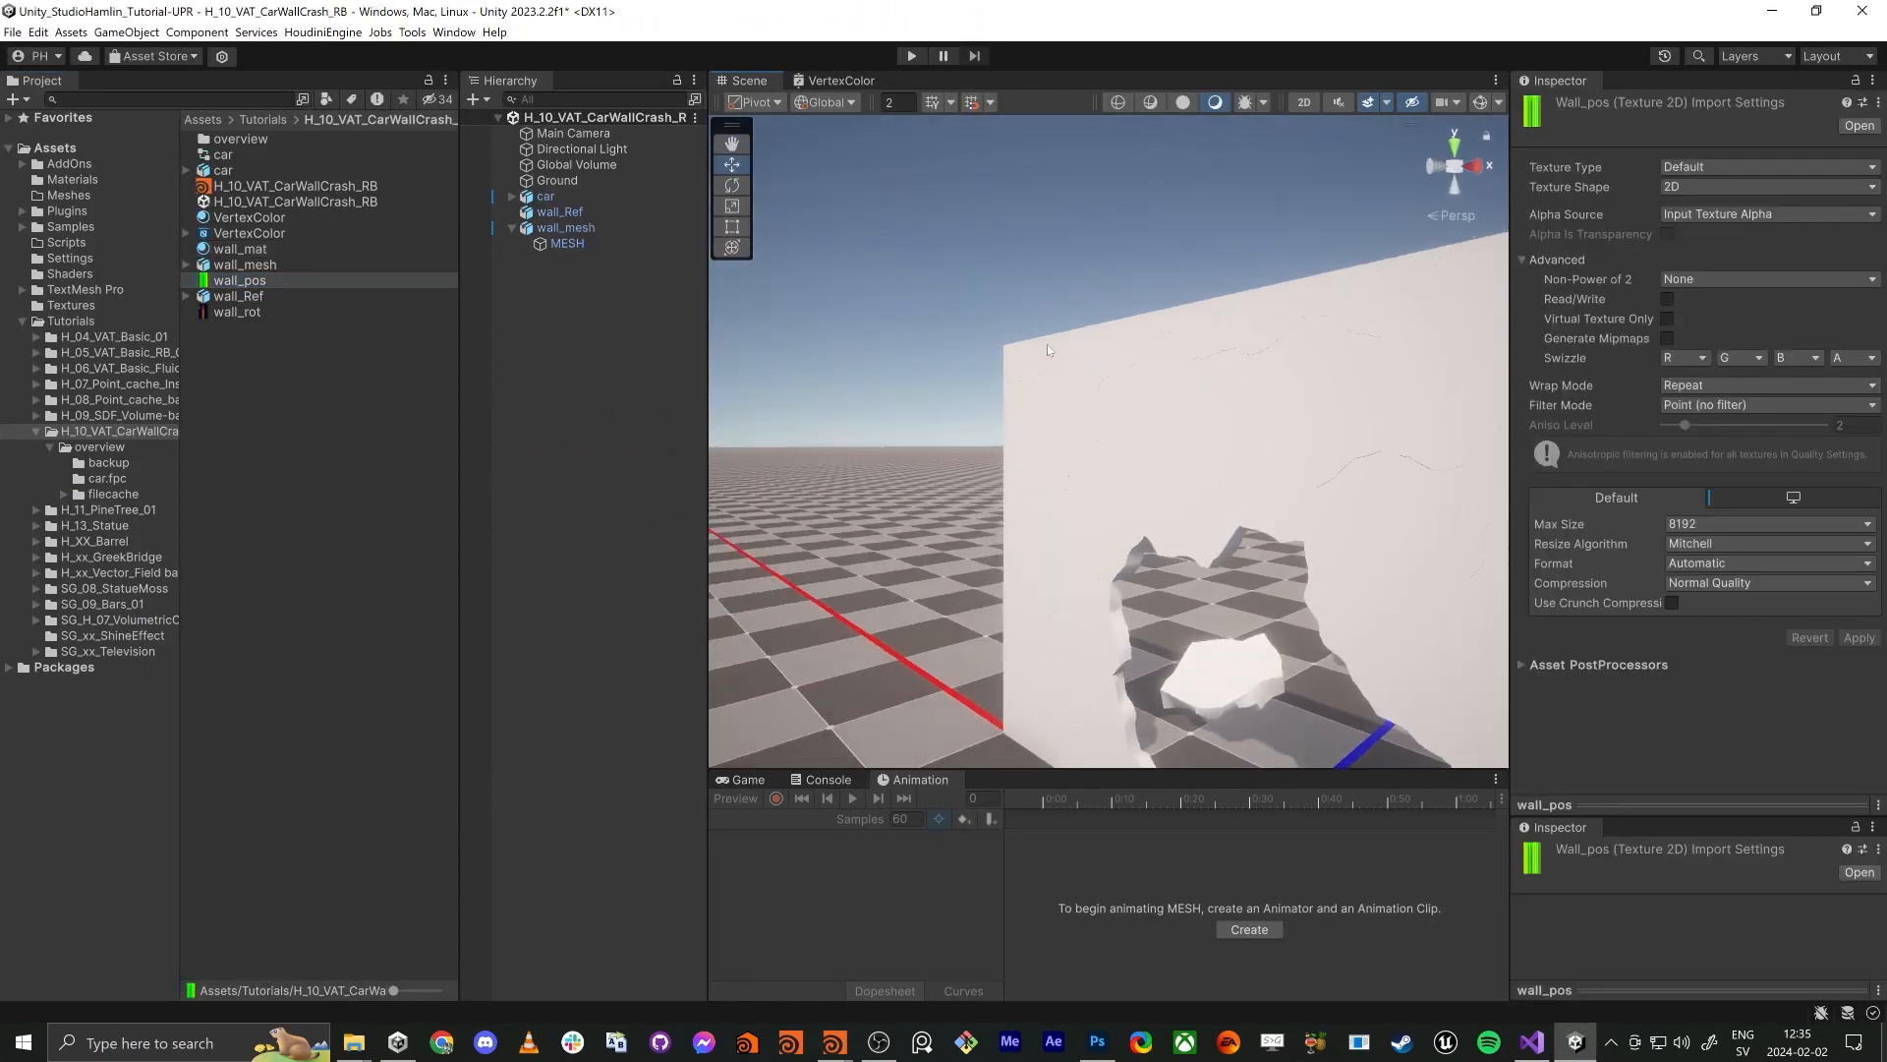
{"action": "middle_click_drag", "start_coordinate": [1048, 350], "coordinate": [985, 354]}
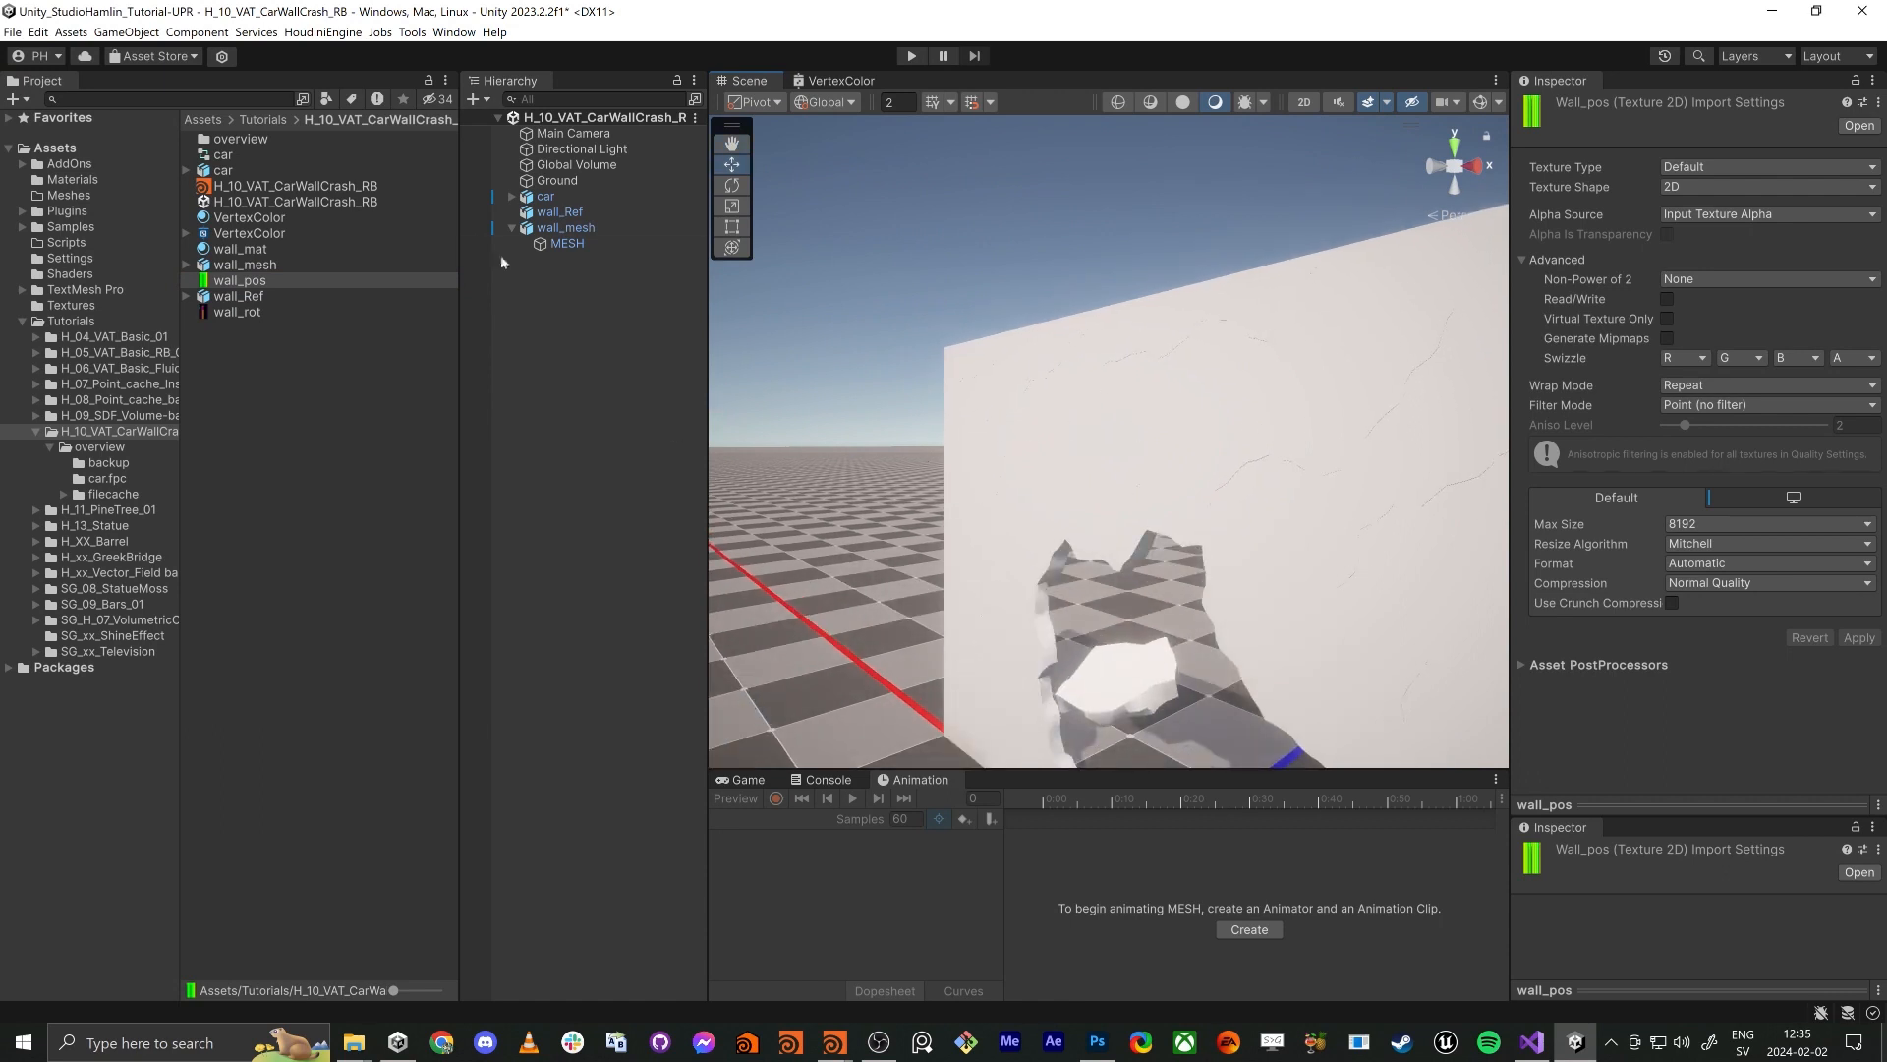
{"action": "right_click_drag", "start_coordinate": [1167, 517], "coordinate": [1123, 433]}
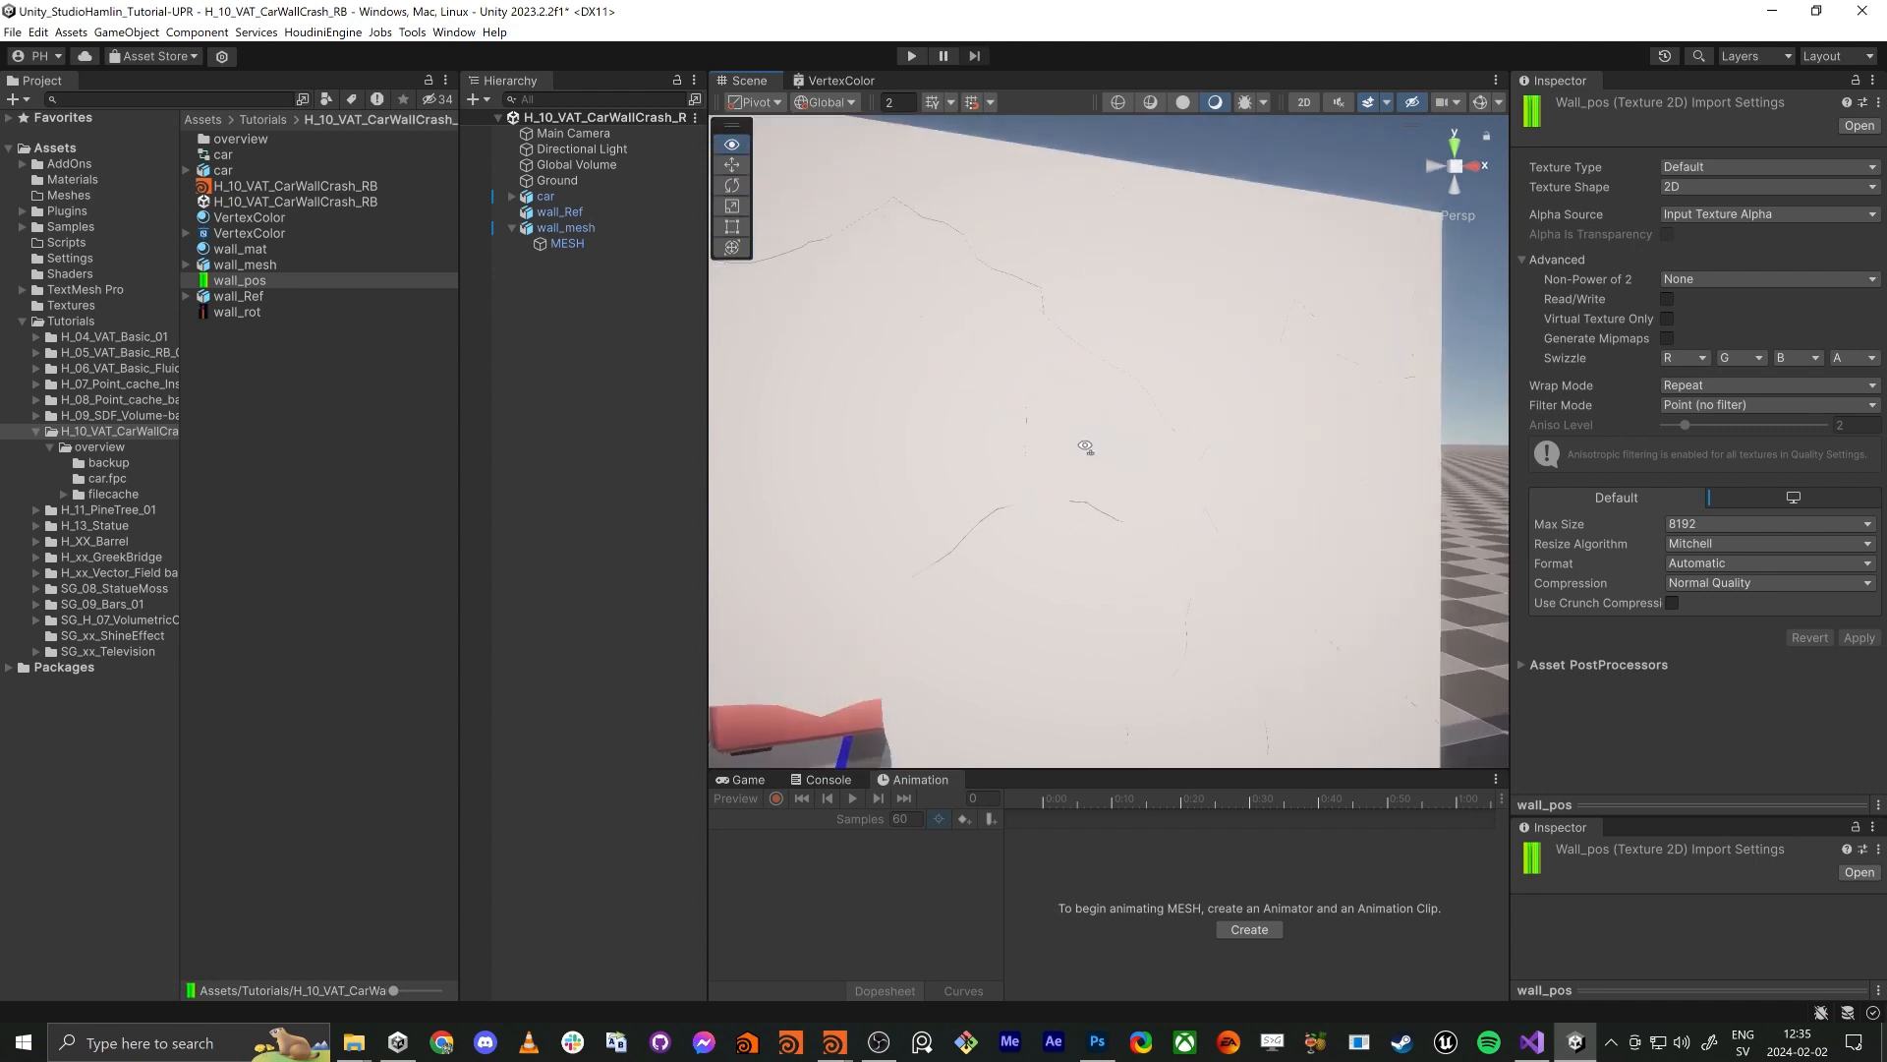
Review the import settings of wall_pos and wall_mesh while comparing them with the wall and its debris
{"action": "left_click", "coordinate": [556, 243]}
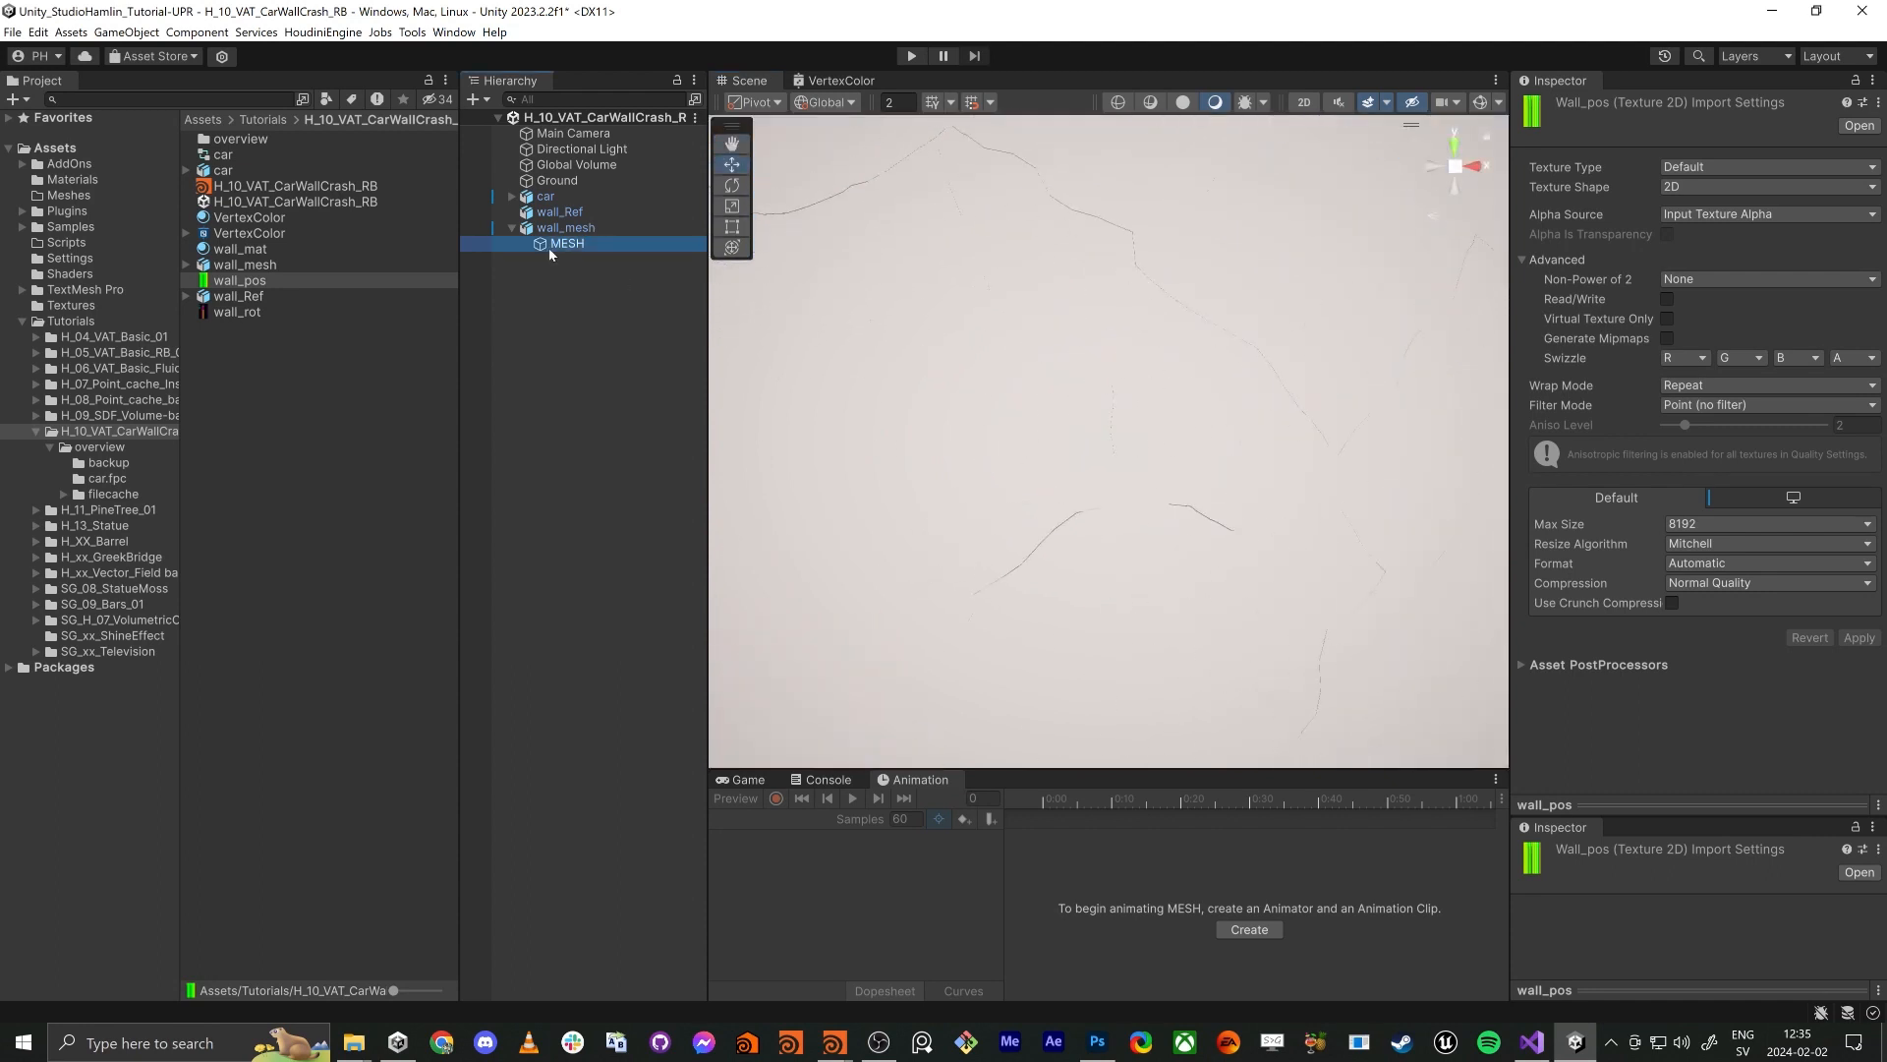
{"action": "left_click", "coordinate": [267, 282]}
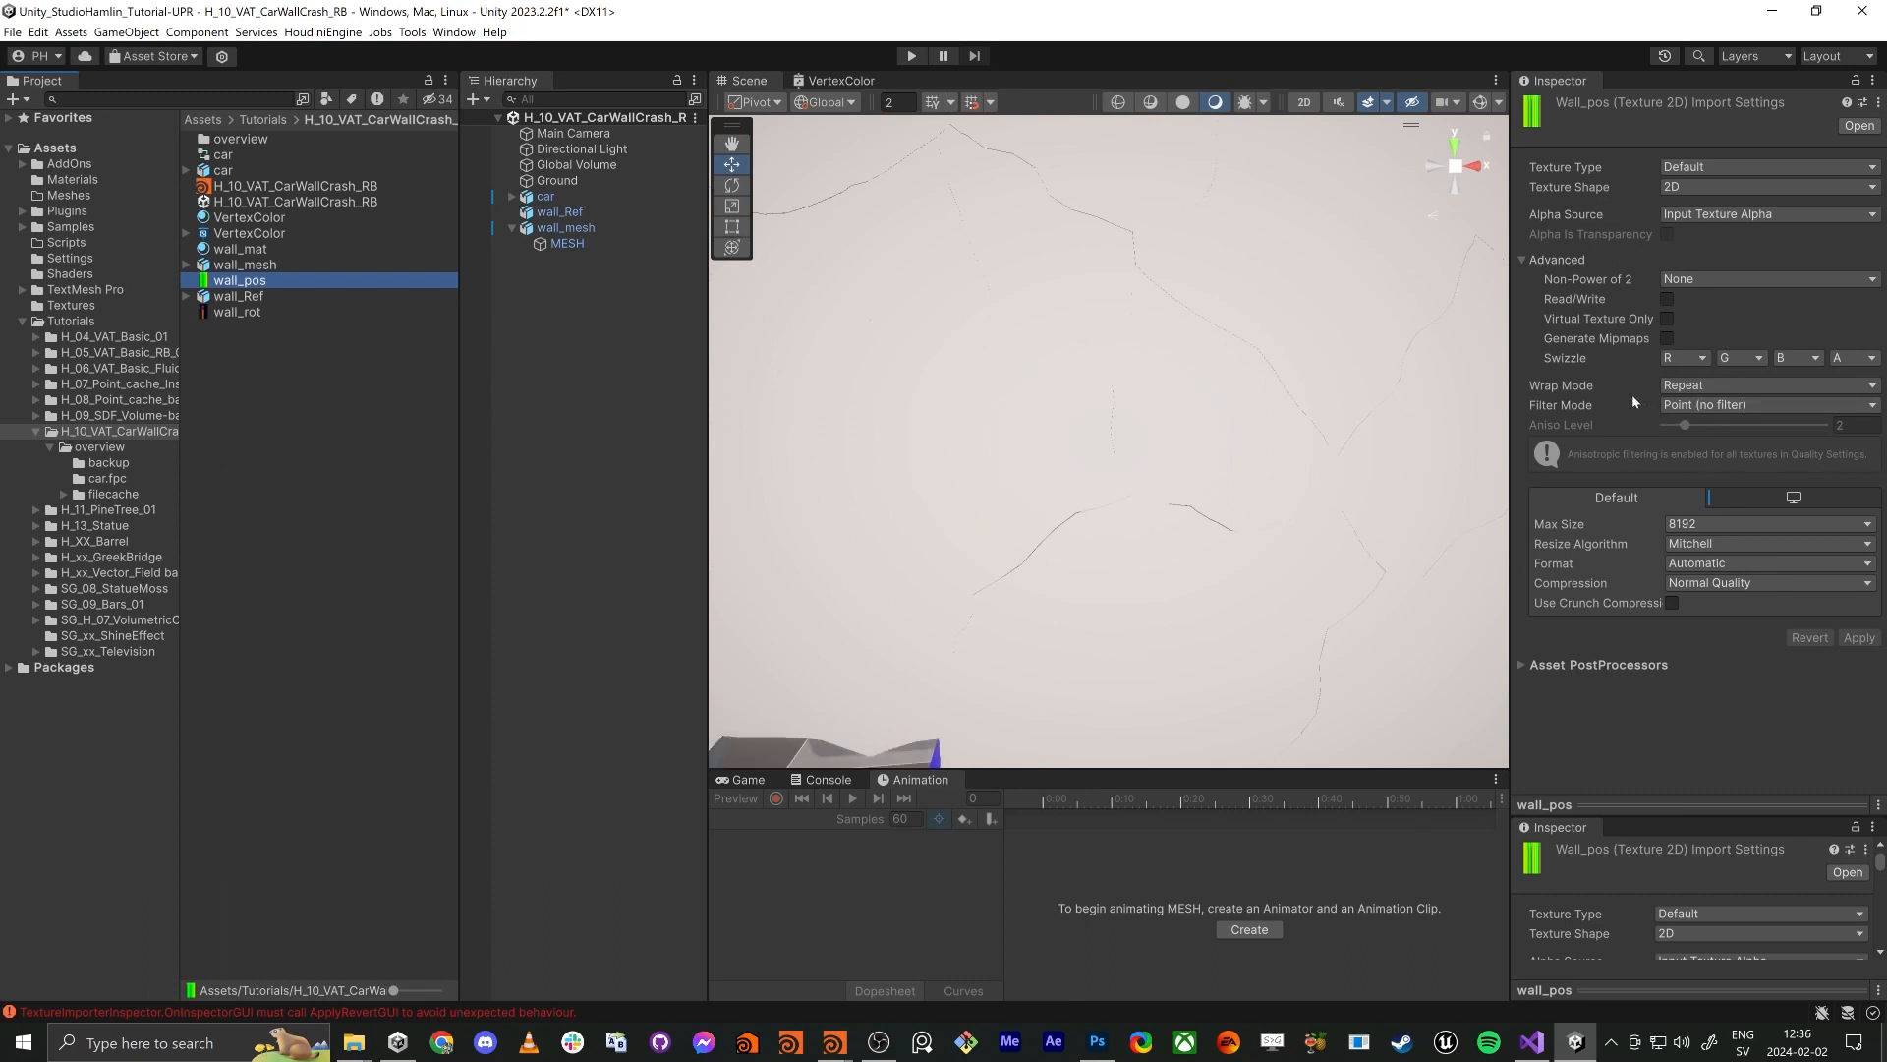
{"action": "left_click_drag", "start_coordinate": [1168, 560], "coordinate": [802, 469], "text": "alt"}
{"action": "left_click", "coordinate": [244, 265]}
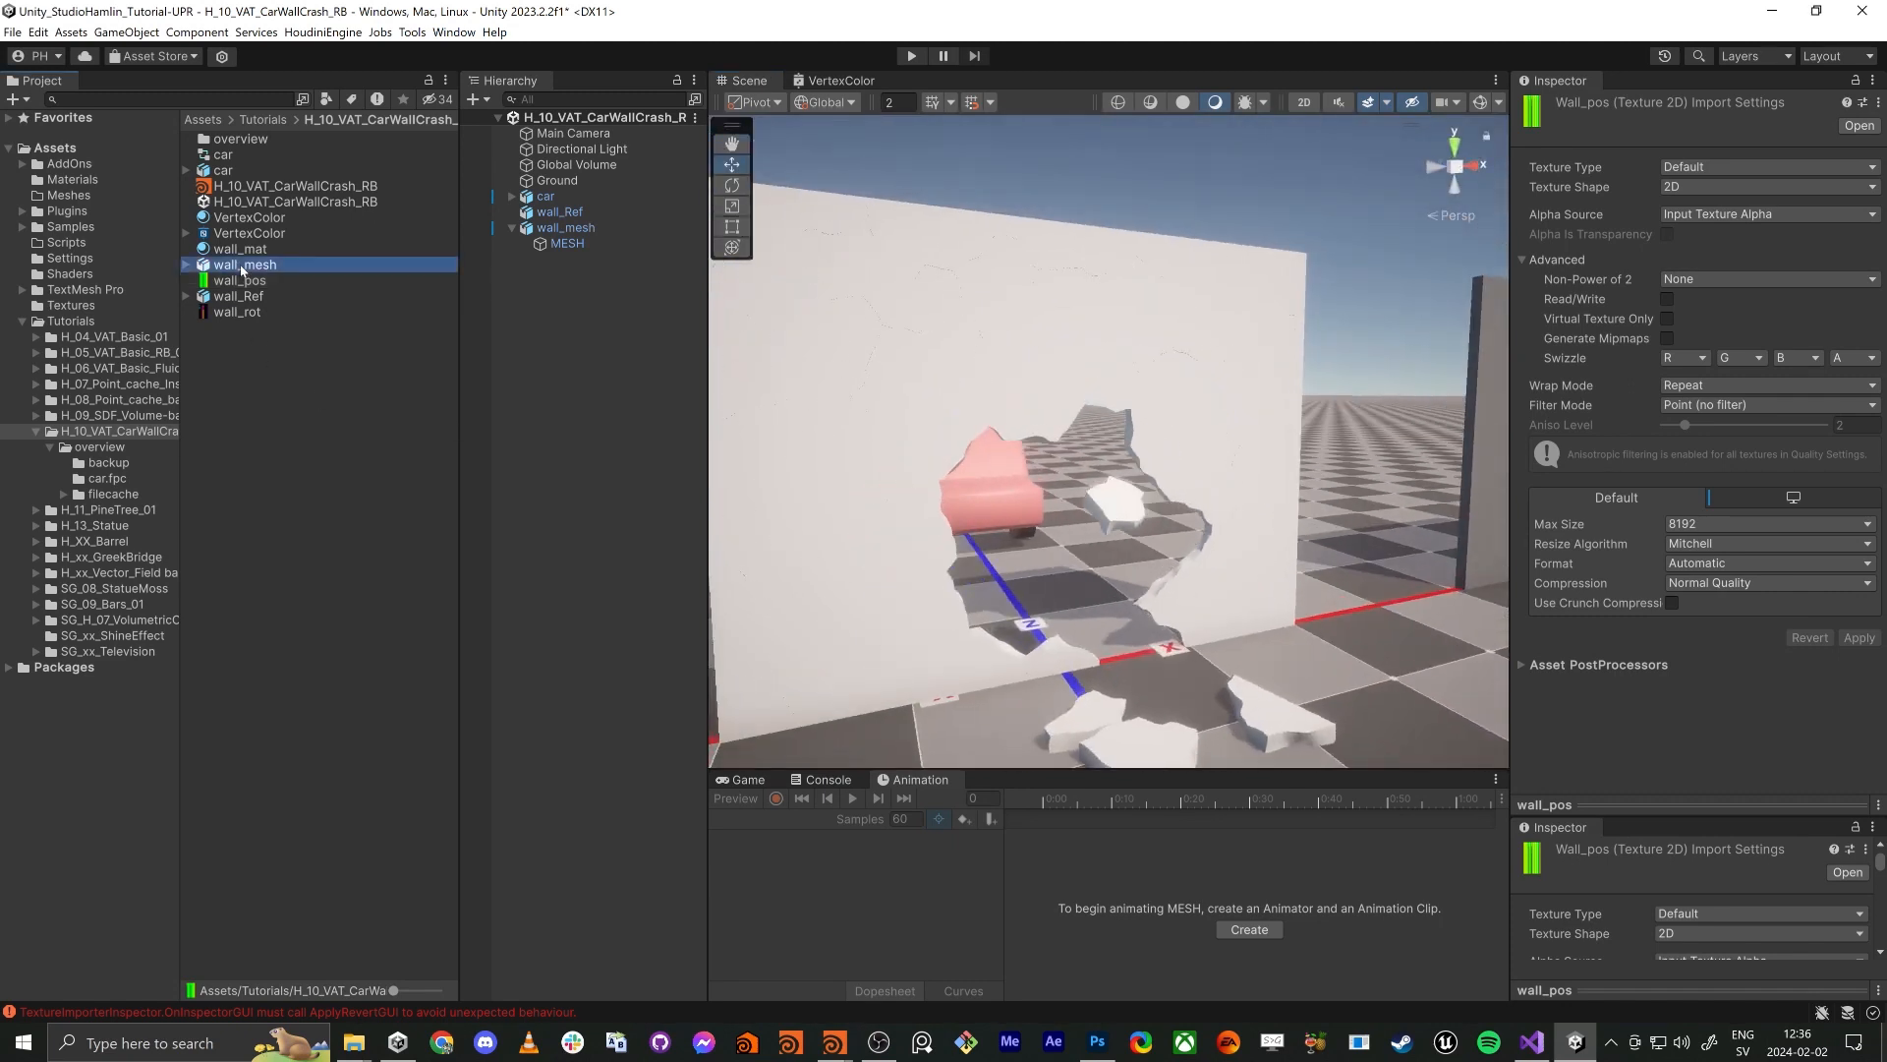
{"action": "left_click_drag", "start_coordinate": [1027, 400], "coordinate": [1073, 518], "text": "alt"}
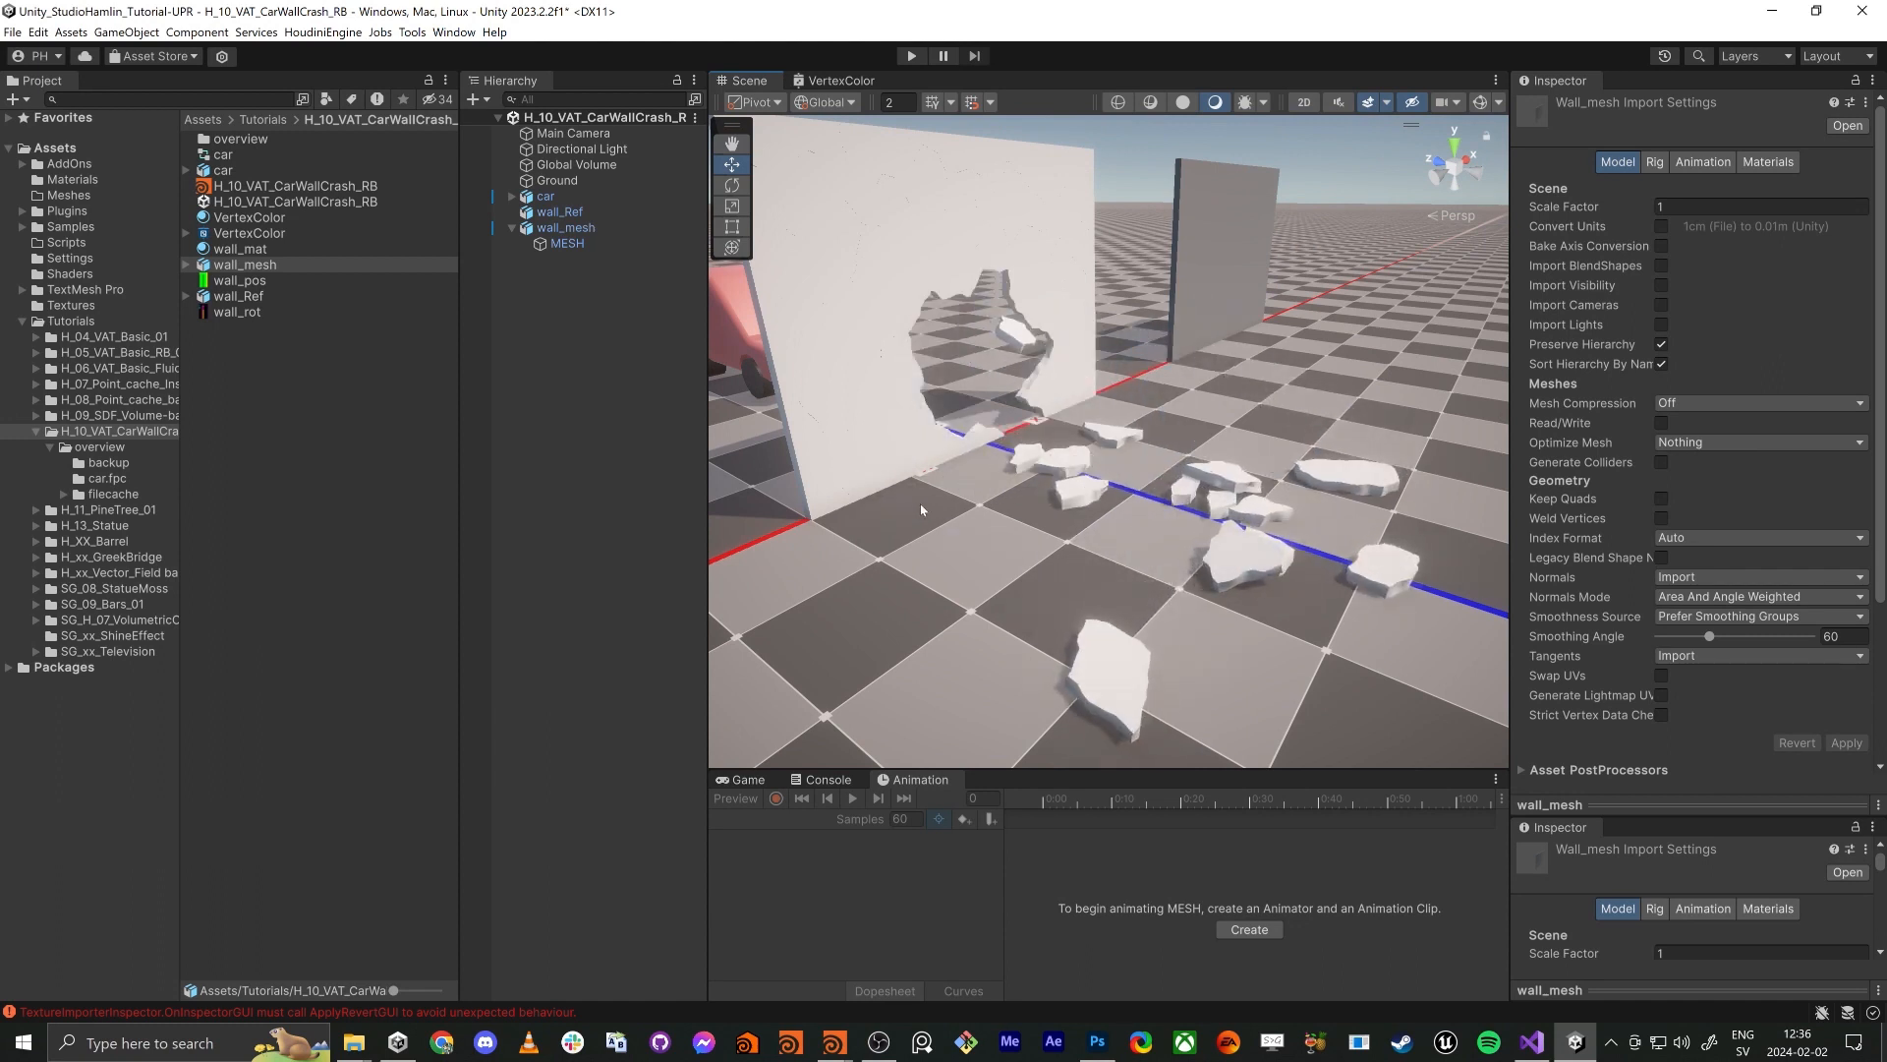
Copy the VAT_RigidBodyDynamics shader from the SideFX package's Shaders folder into the H_10_VAT_CarWallCrash_RB folder
{"action": "left_click", "coordinate": [260, 249]}
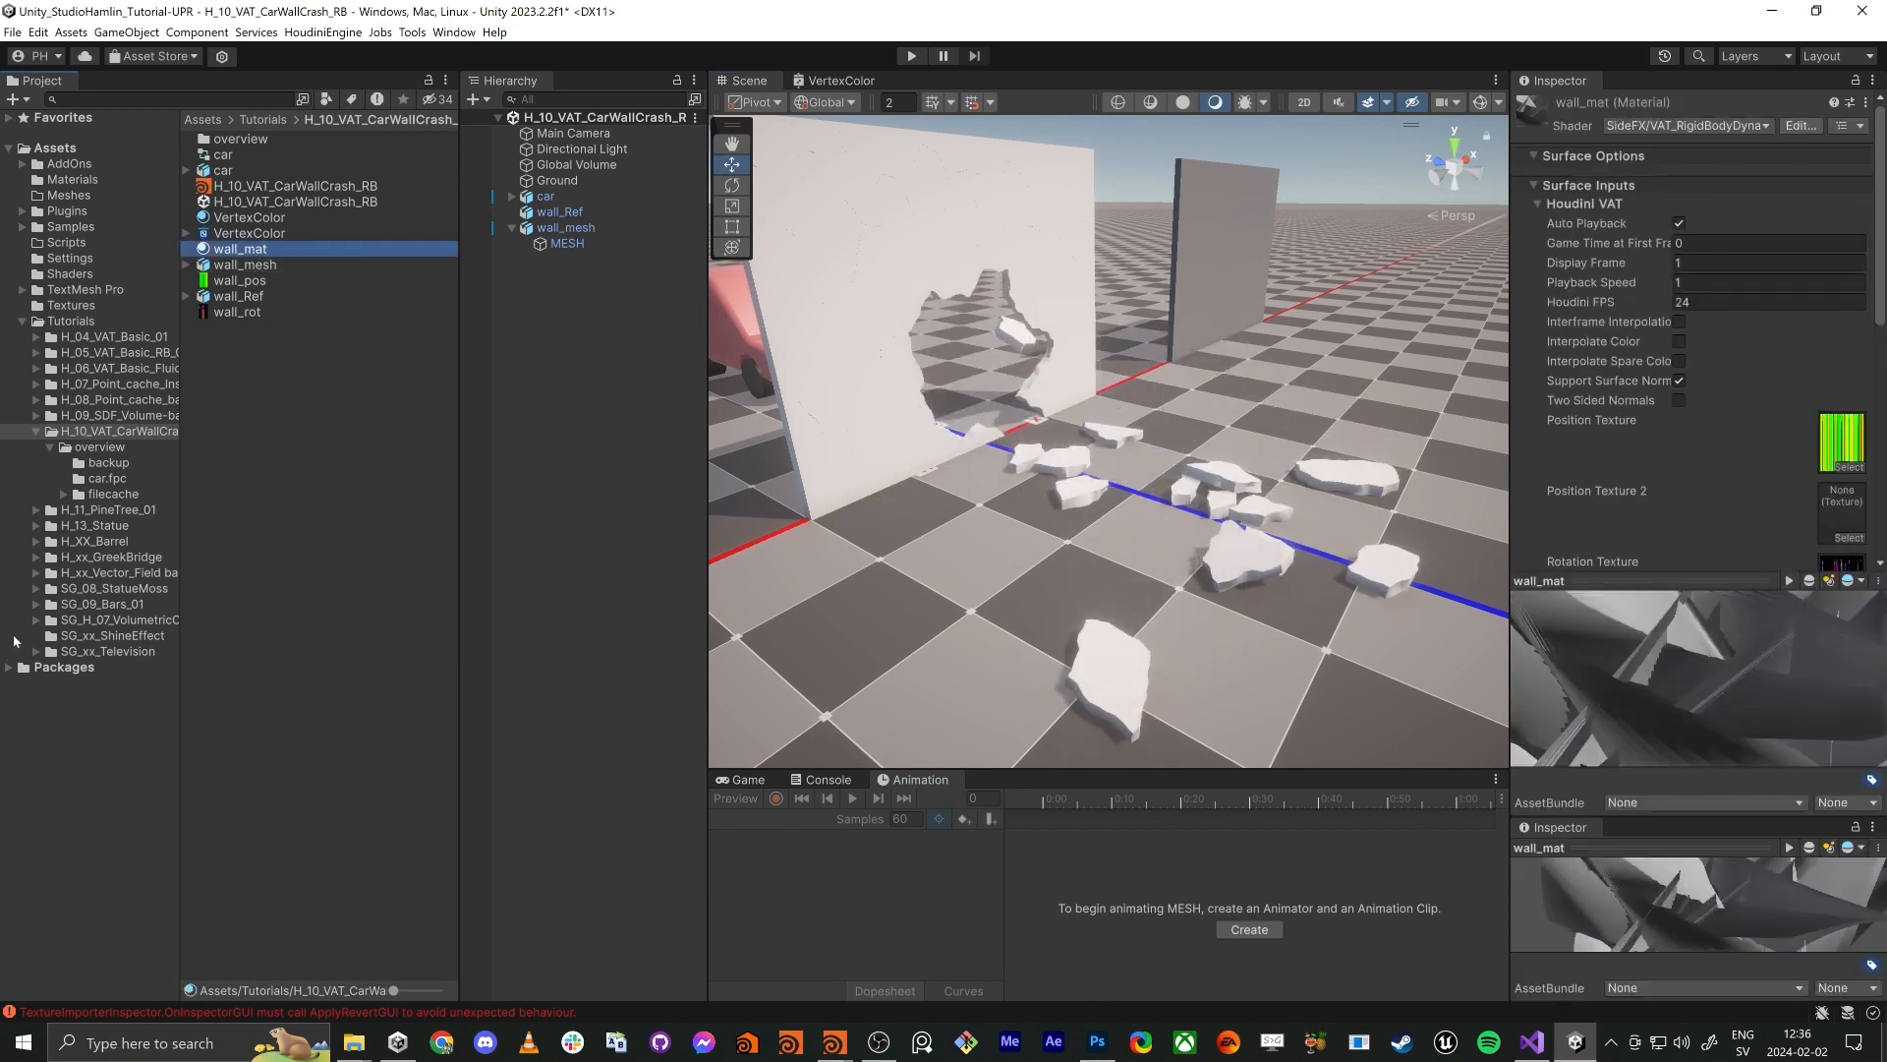
{"action": "left_click", "coordinate": [9, 669]}
{"action": "scroll", "coordinate": [64, 760], "scroll_direction": "down", "scroll_amount": 6}
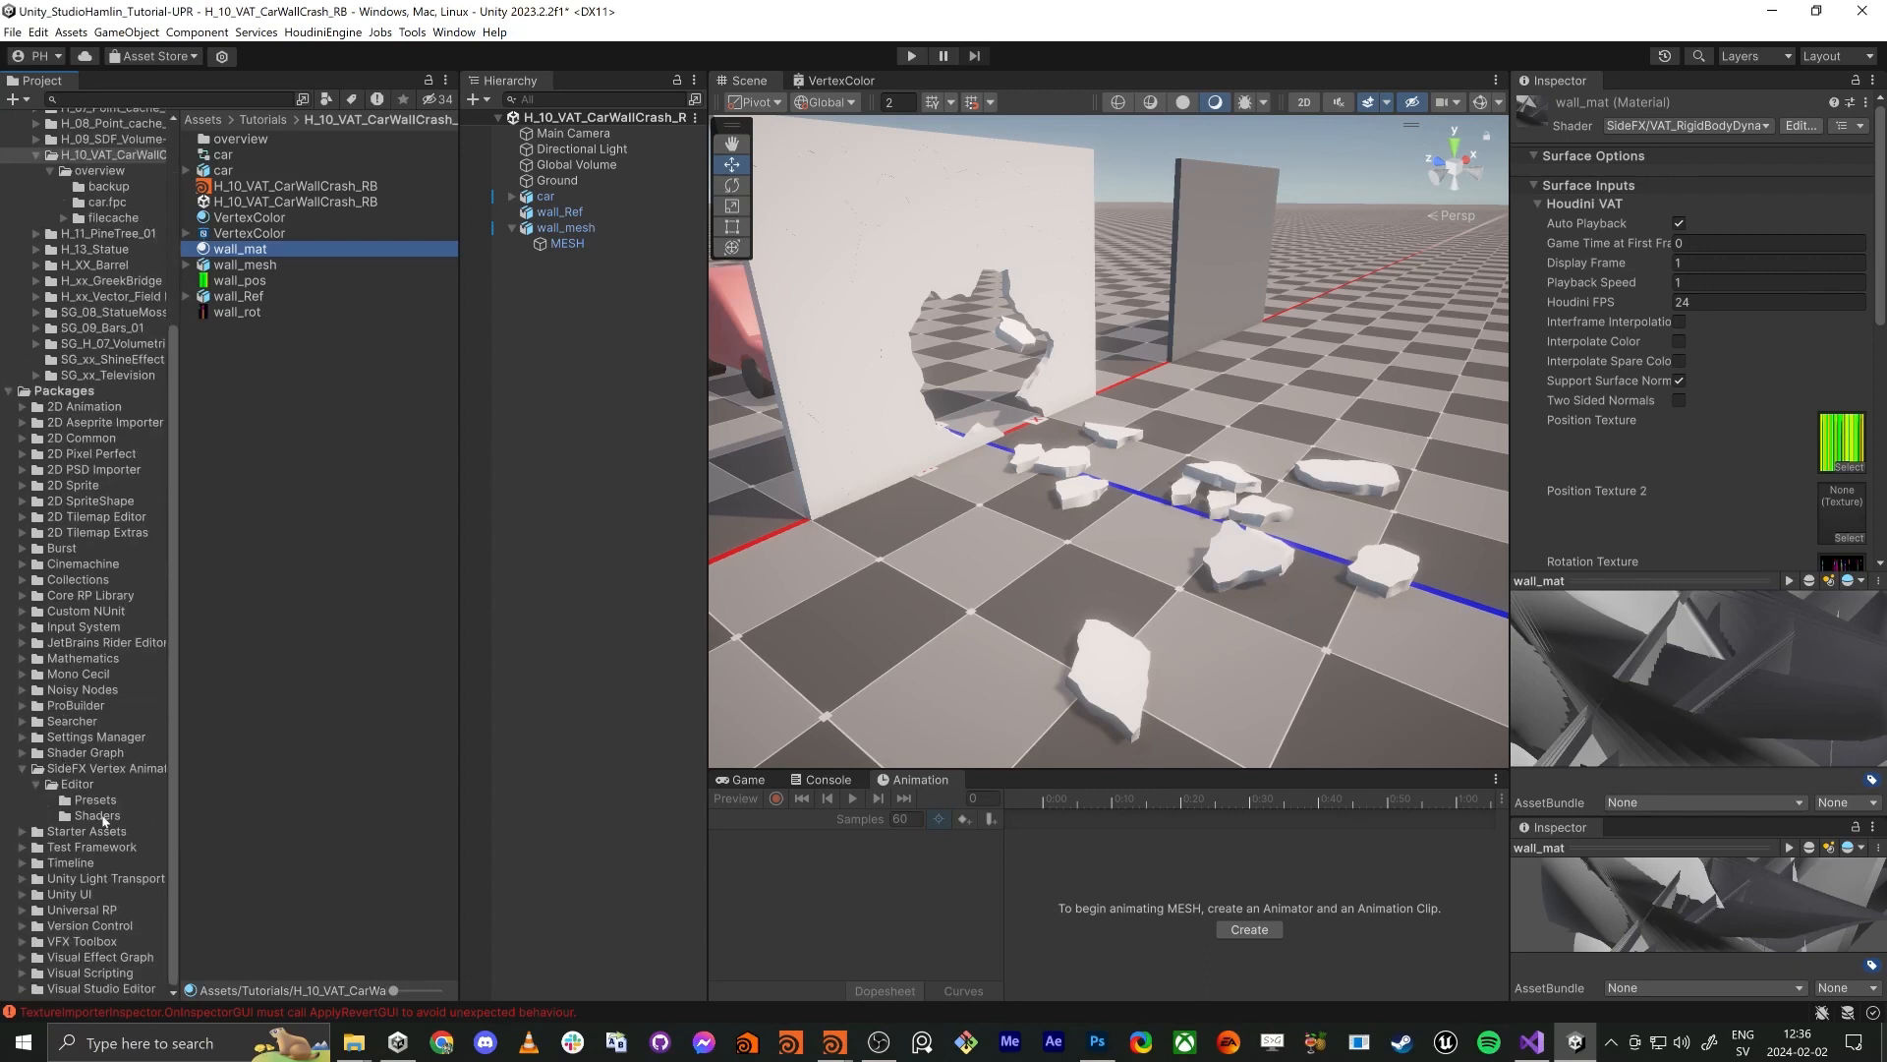
{"action": "left_click", "coordinate": [98, 815]}
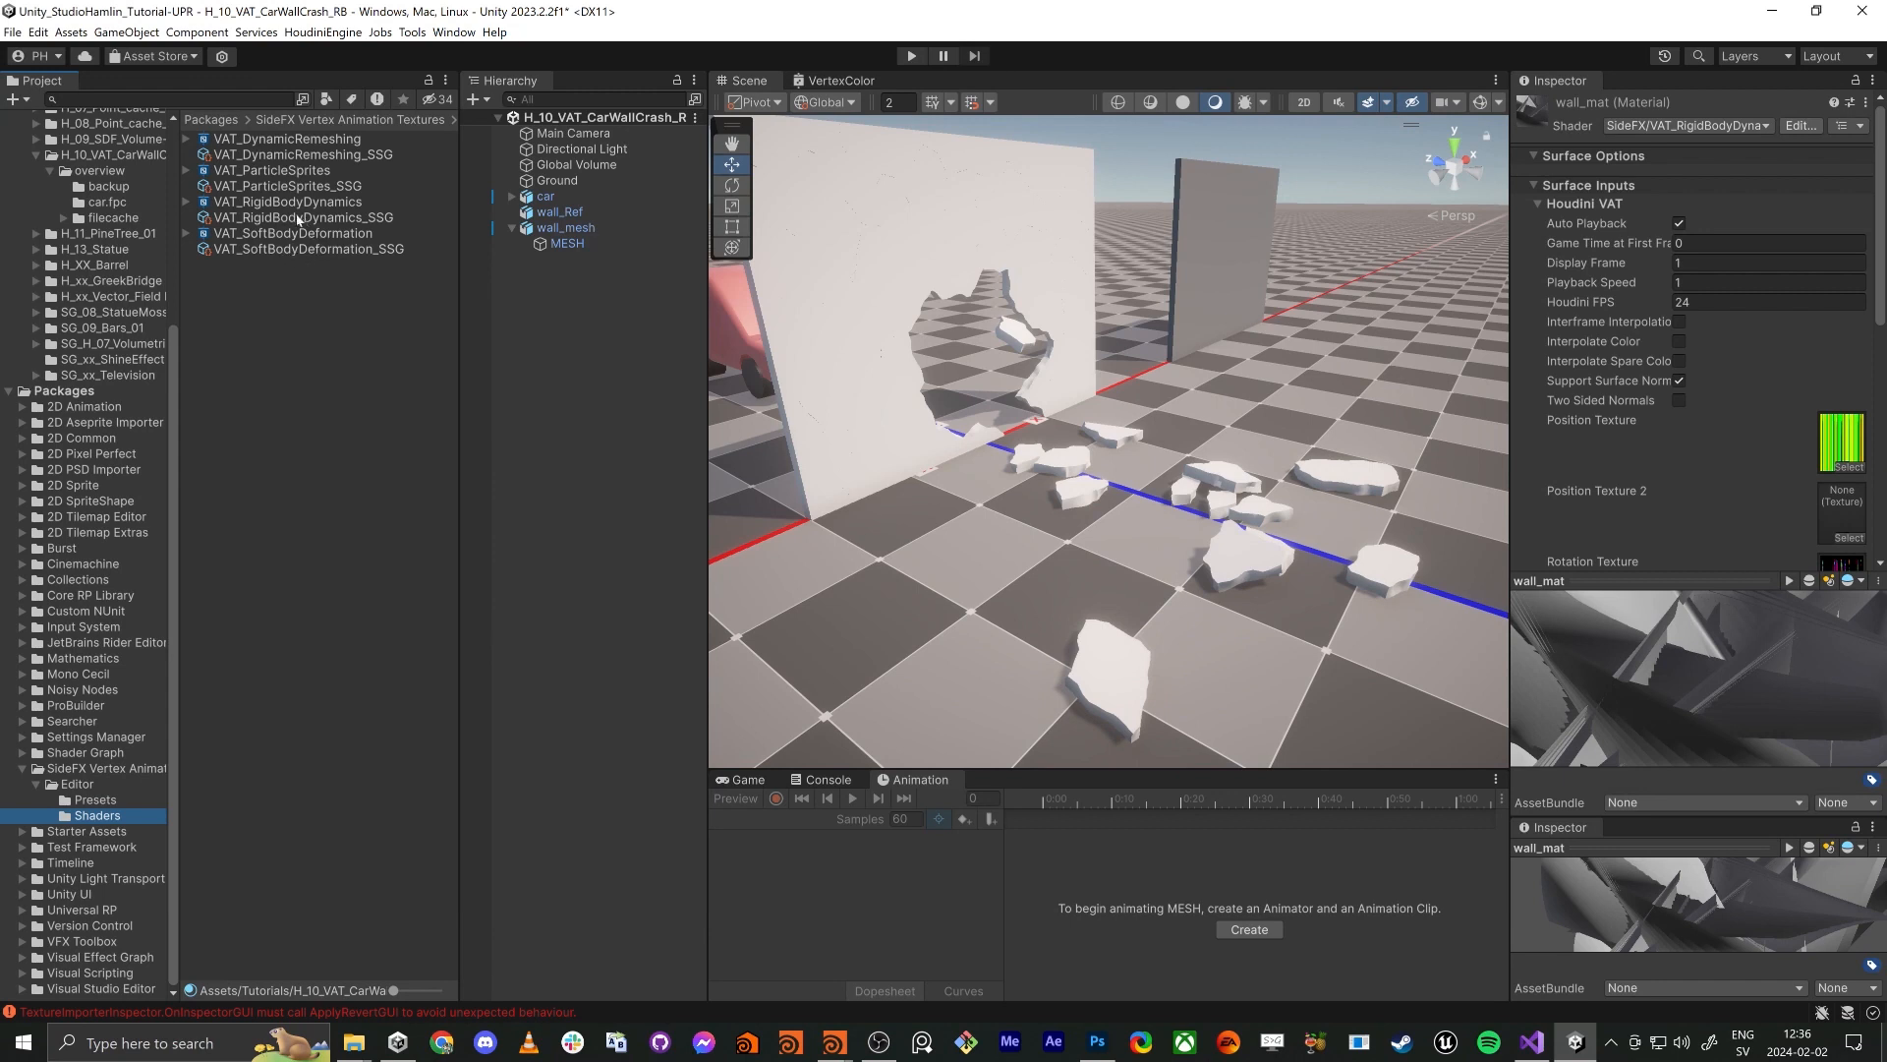
{"action": "left_click", "coordinate": [232, 204]}
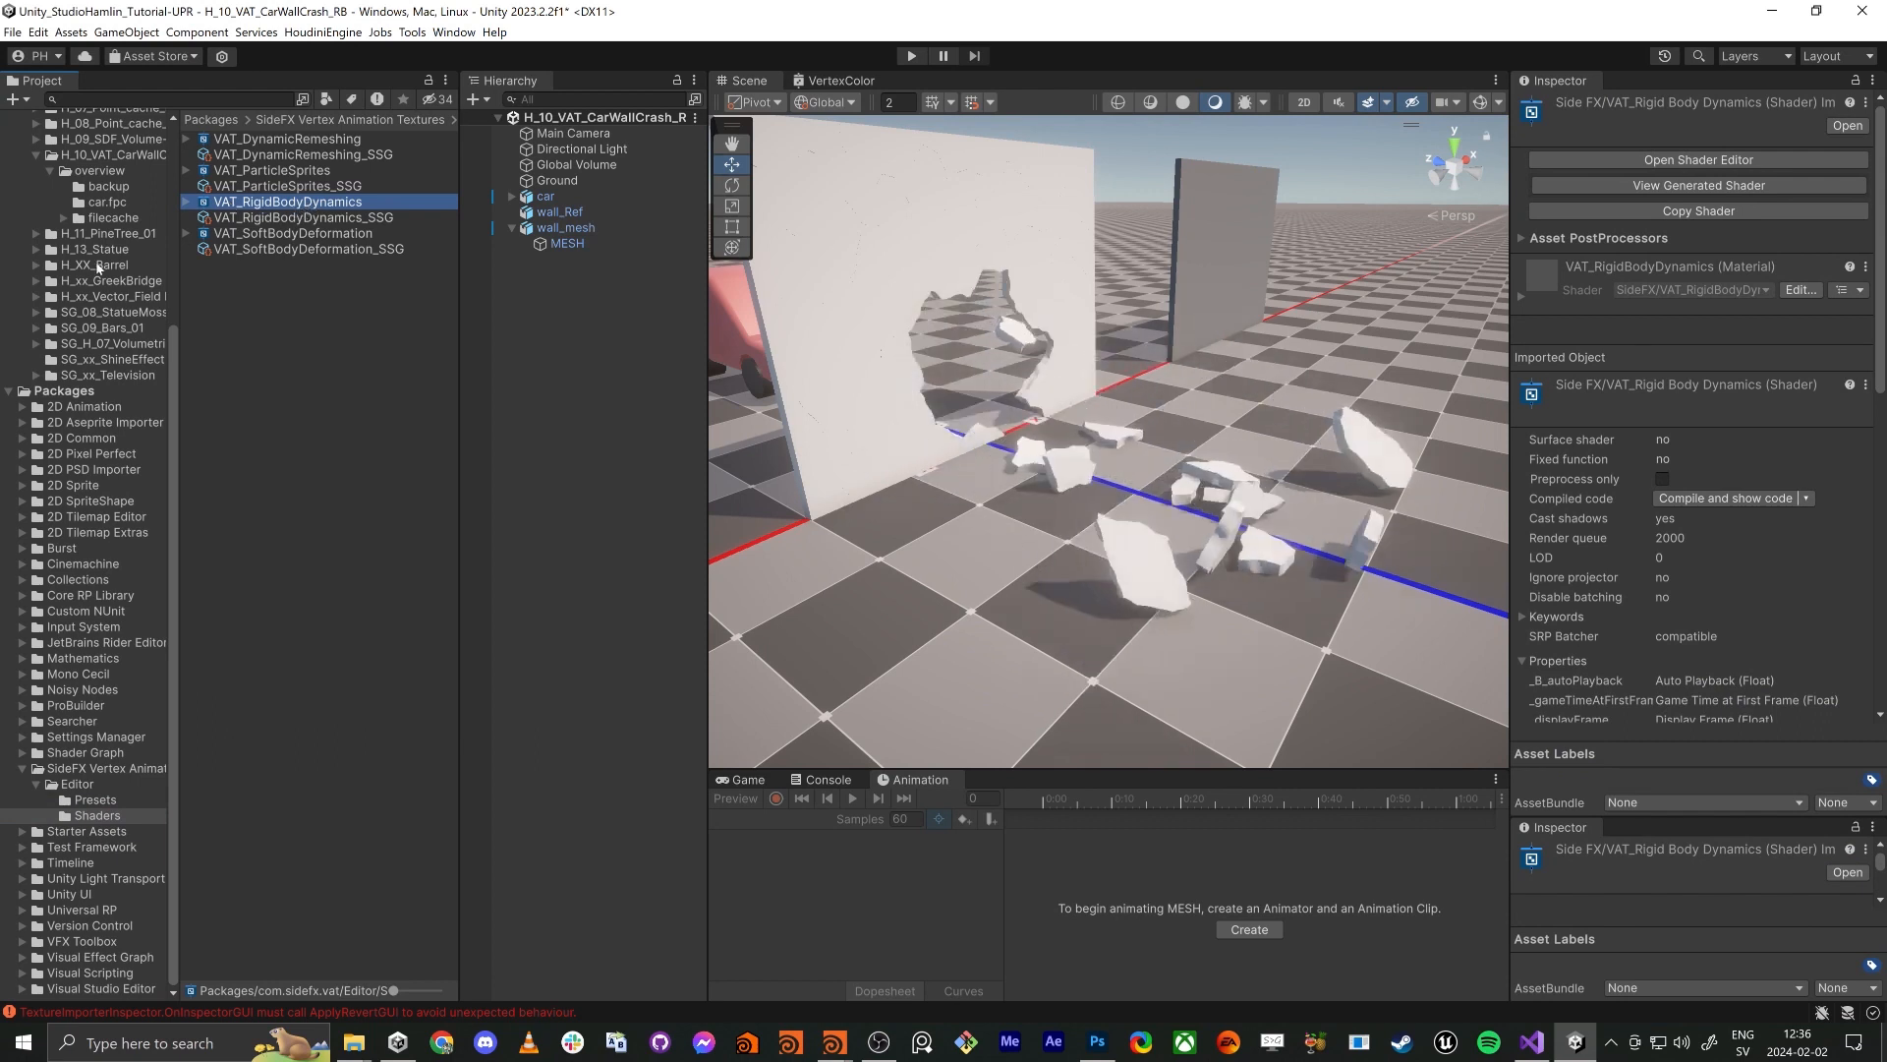
{"action": "scroll", "coordinate": [122, 418], "scroll_direction": "up", "scroll_amount": 5}
{"action": "left_click_drag", "start_coordinate": [178, 462], "coordinate": [242, 475]}
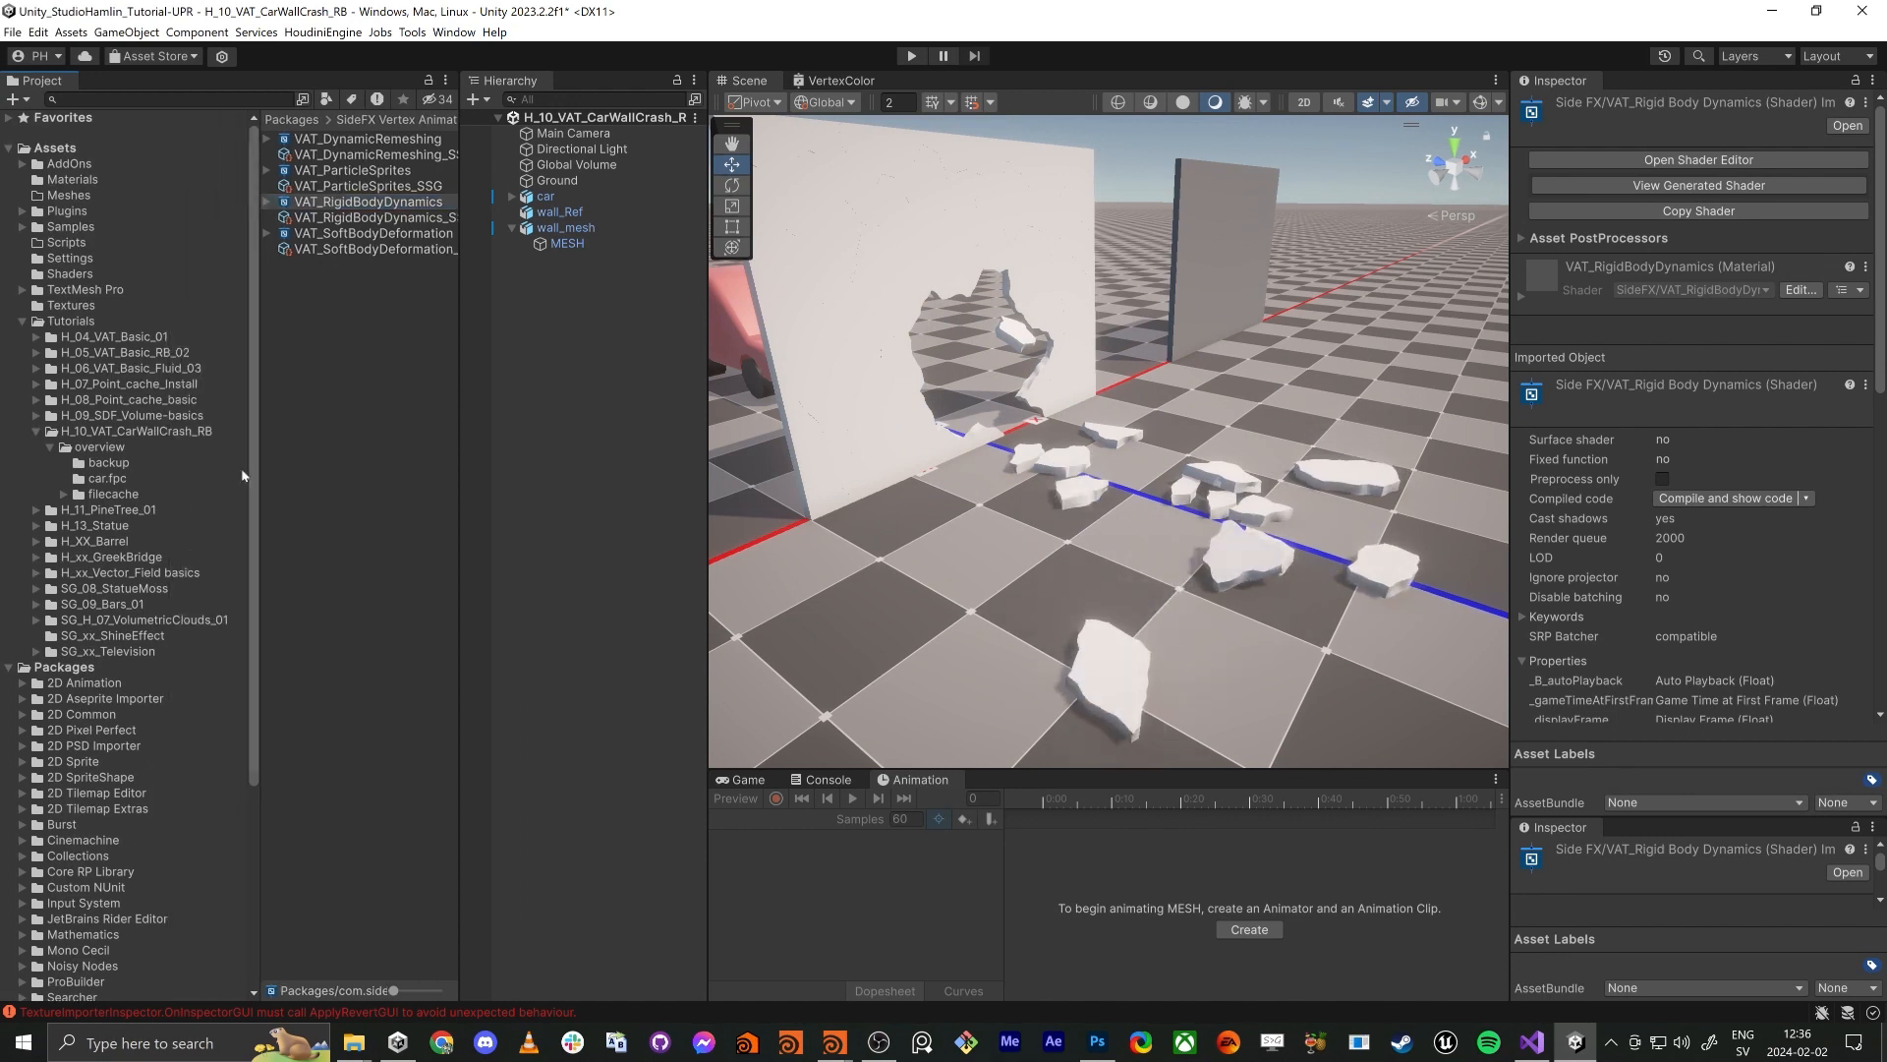
{"action": "left_click", "coordinate": [163, 433]}
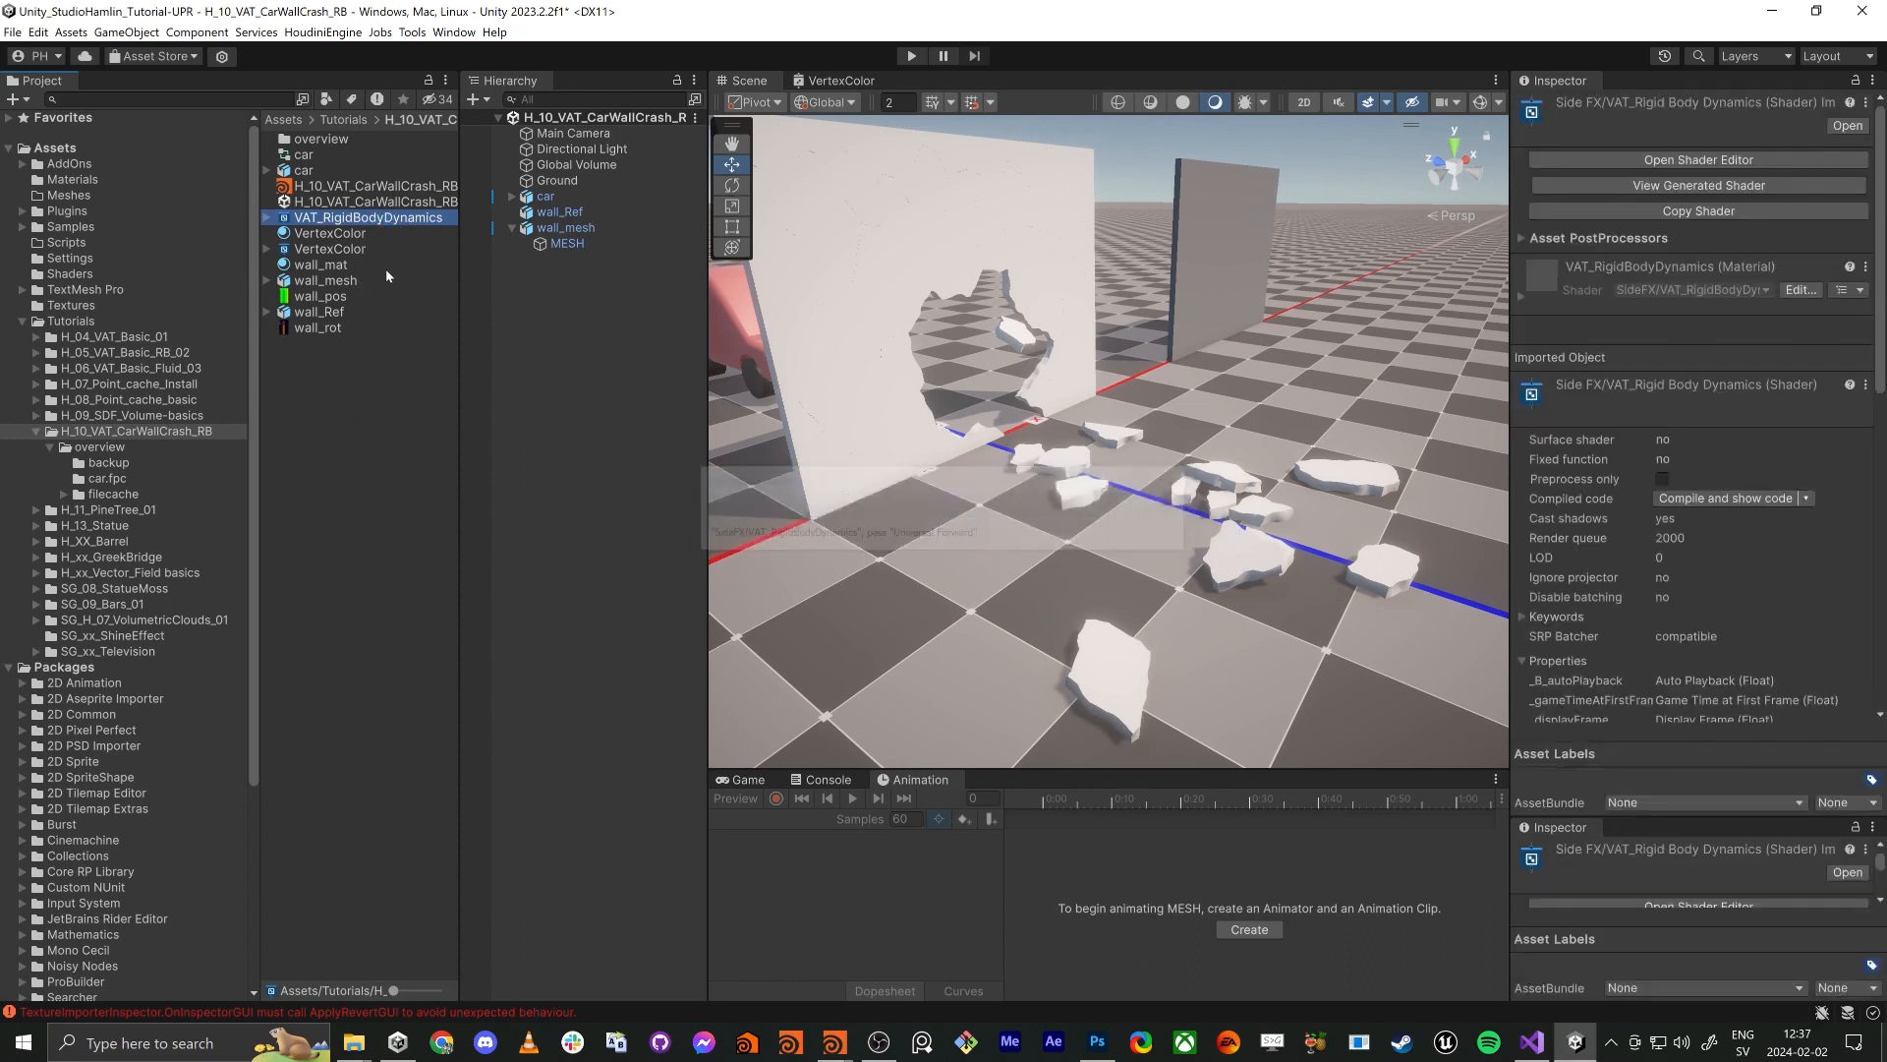
Rename the copied VAT_RigidBodyDynamics shader as H_10_VAT_CarWallCrash
{"action": "left_click", "coordinate": [323, 267]}
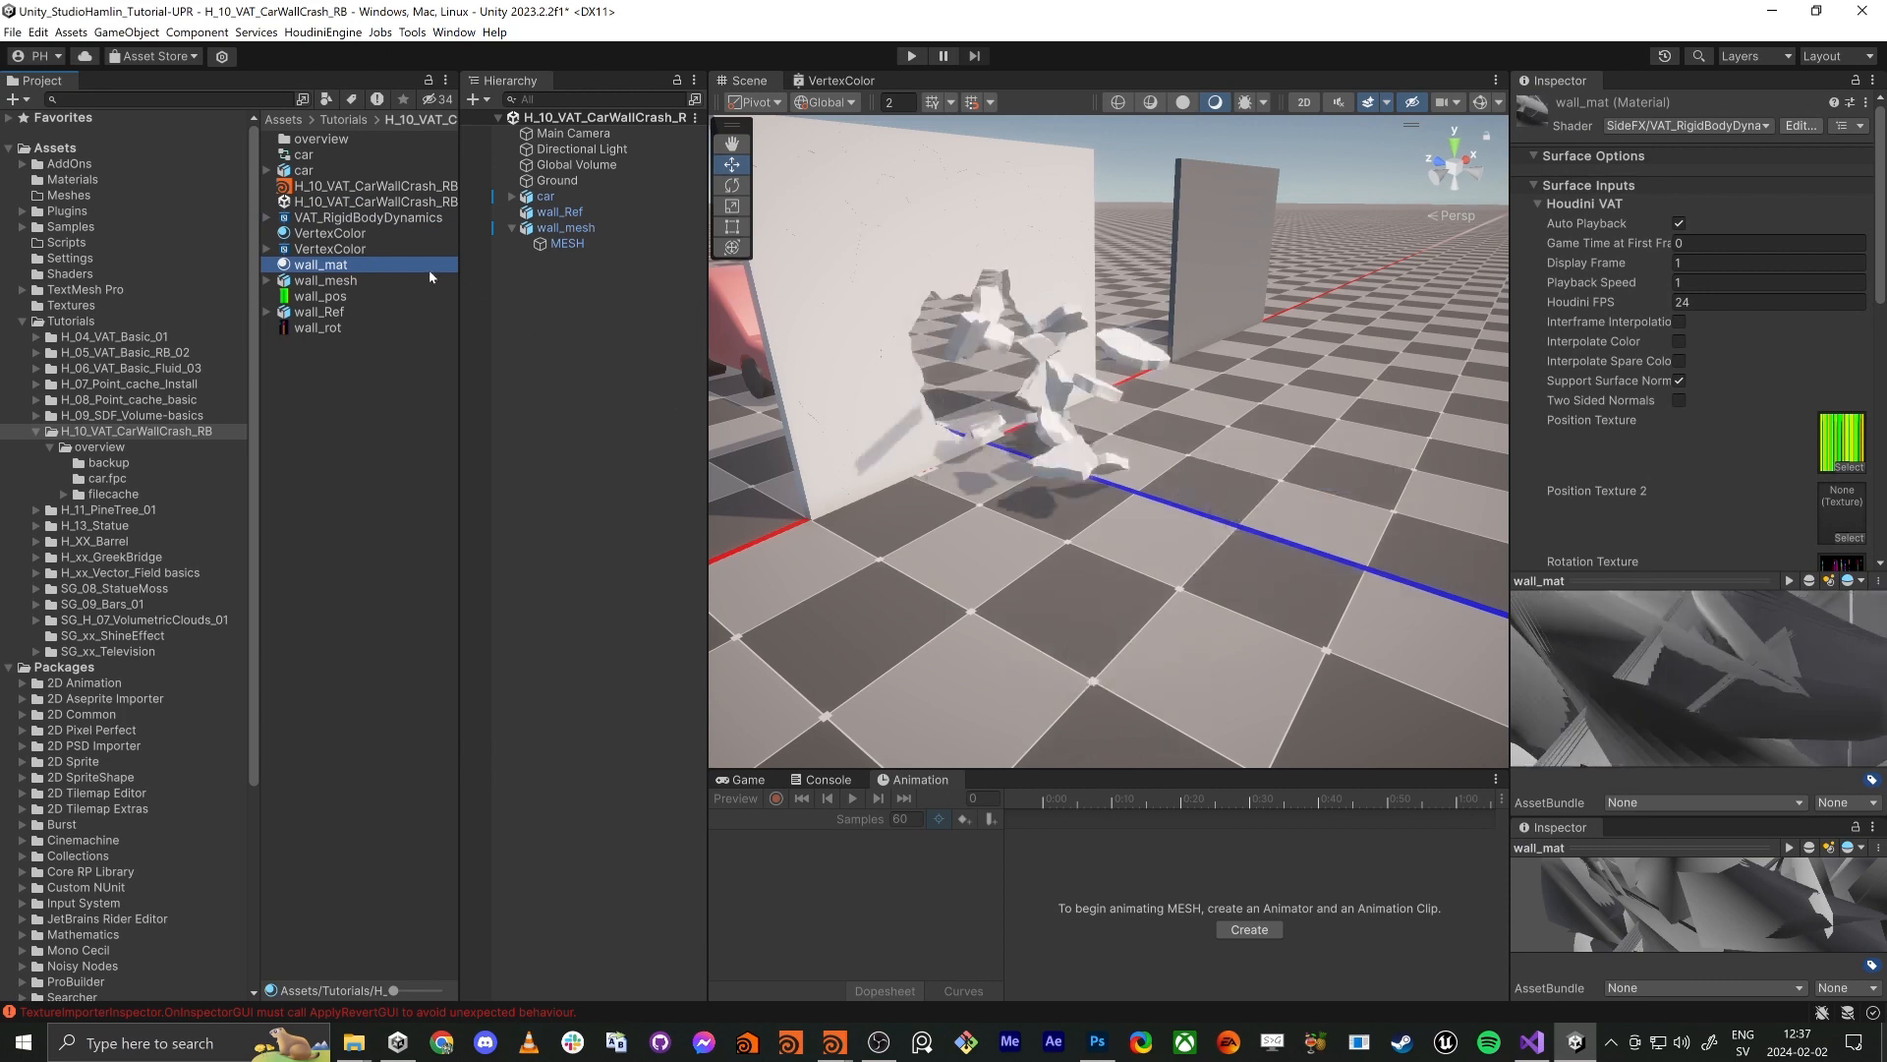
{"action": "left_click", "coordinate": [316, 217]}
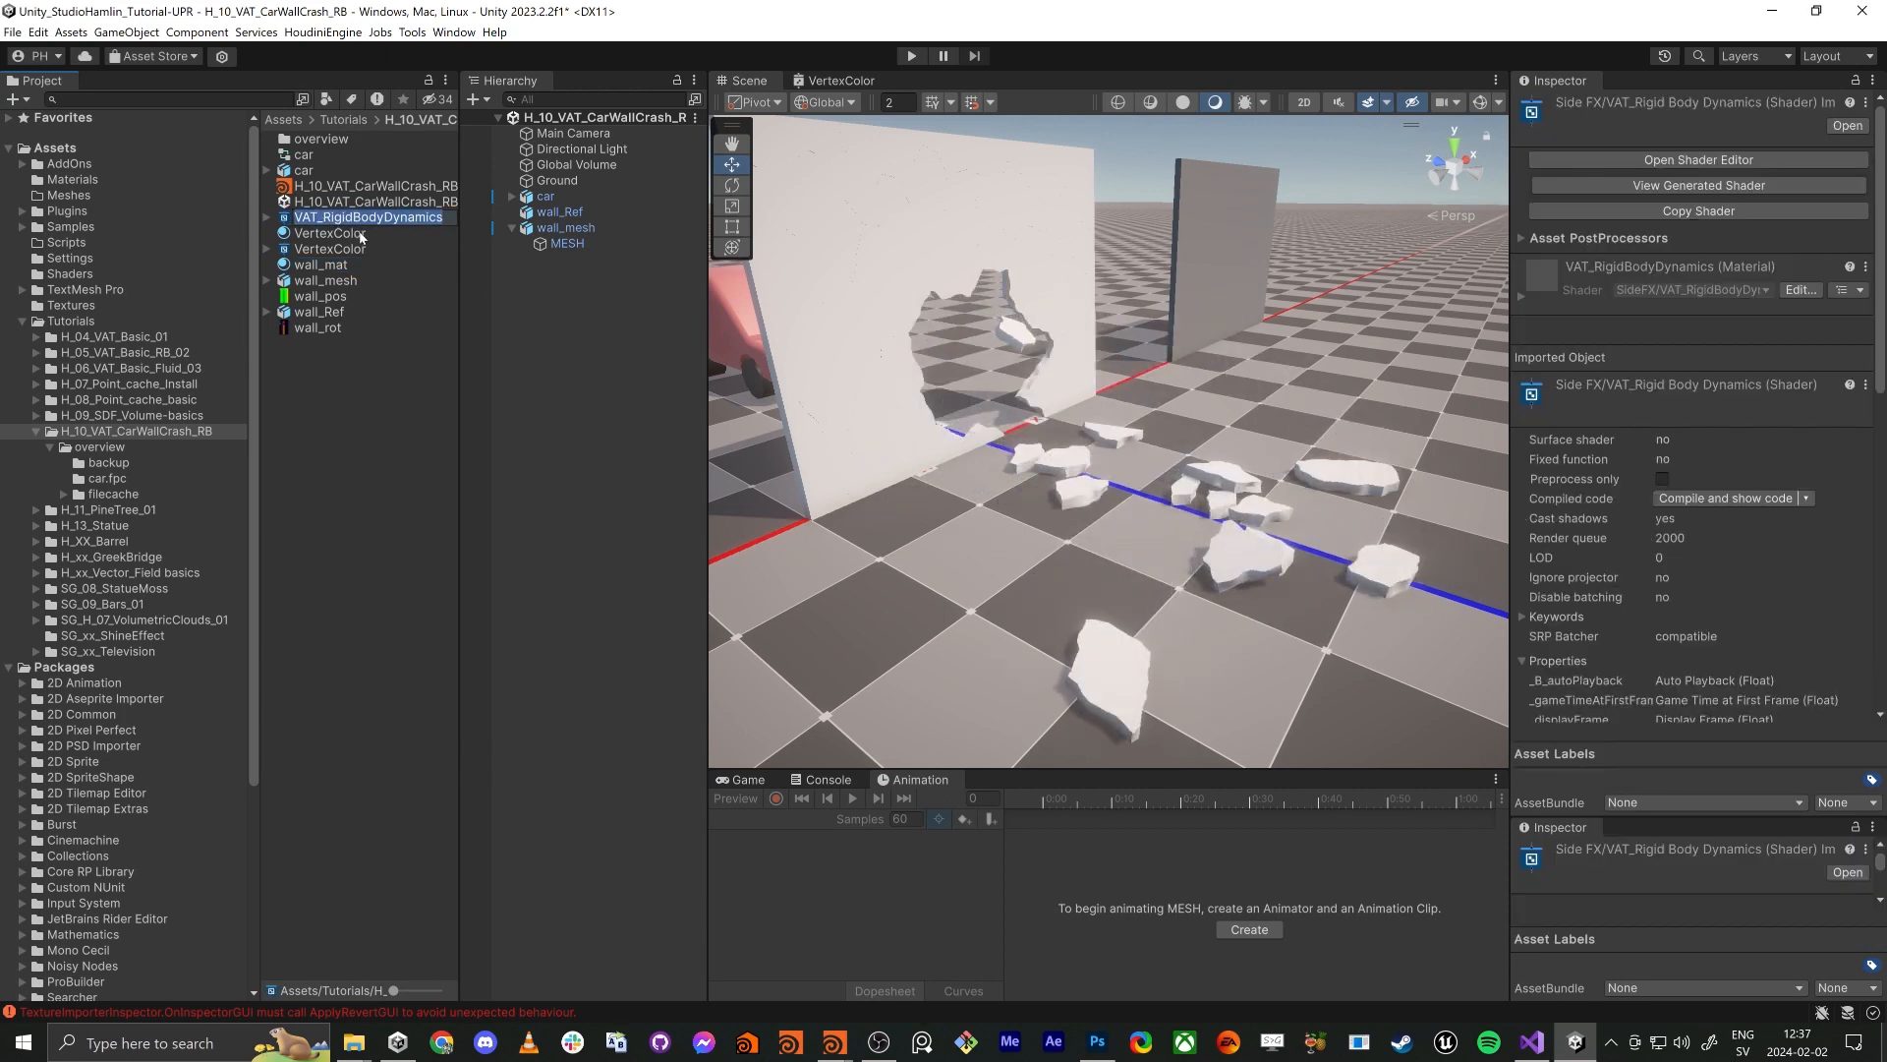
{"action": "type", "text": "H_10"}
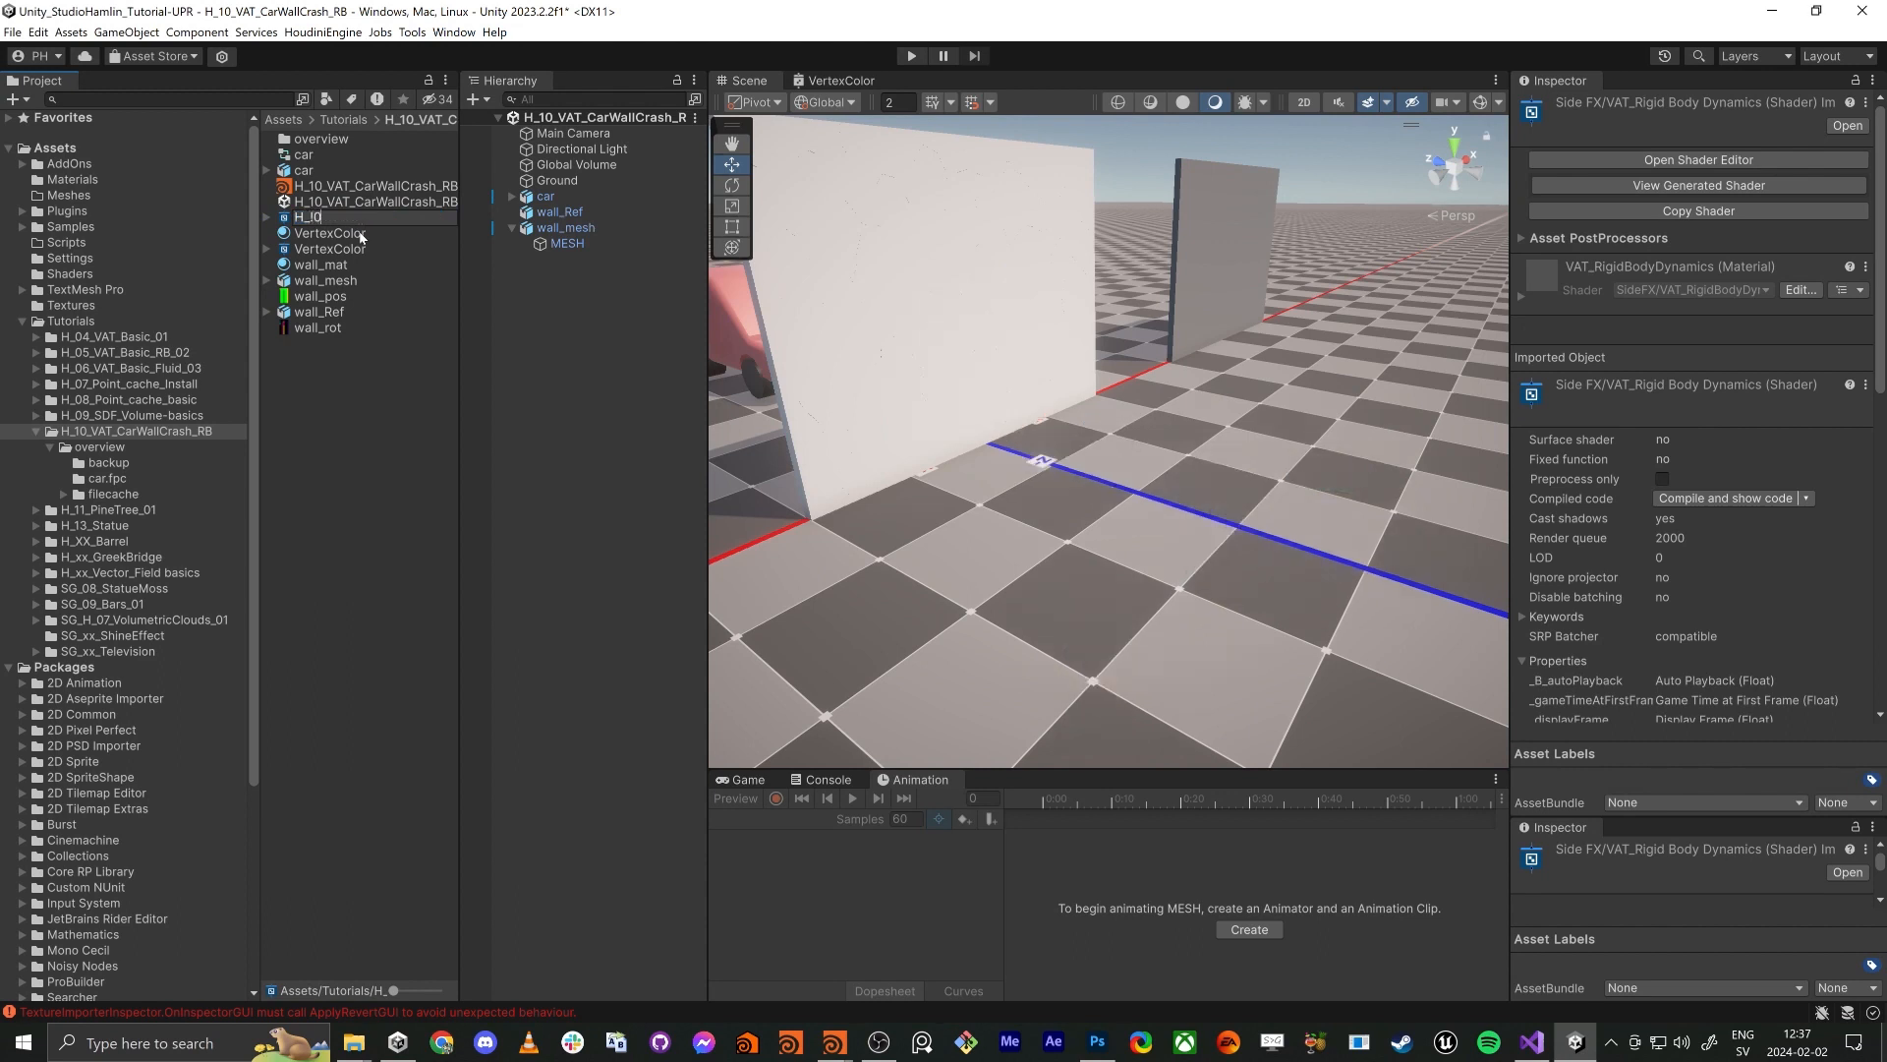
{"action": "type", "text": "_Vat"}
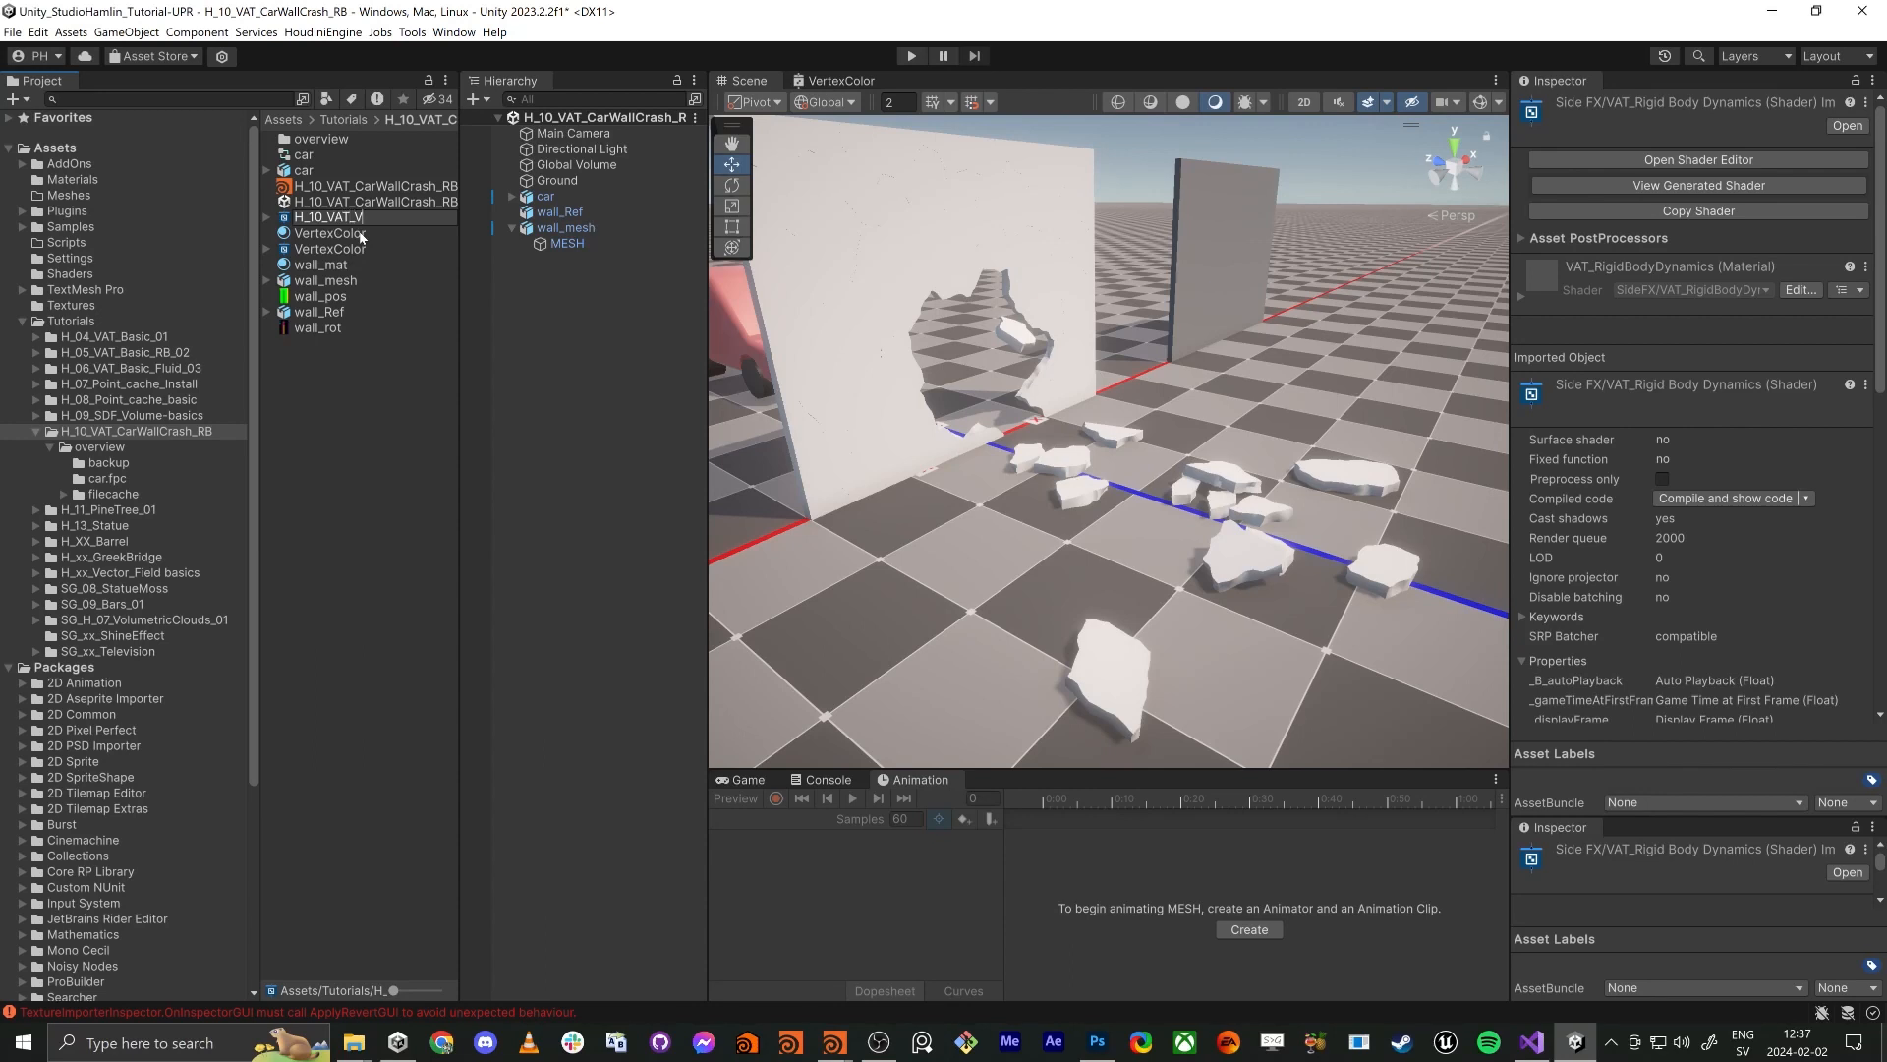
{"action": "type", "text": "rWallCrash"}
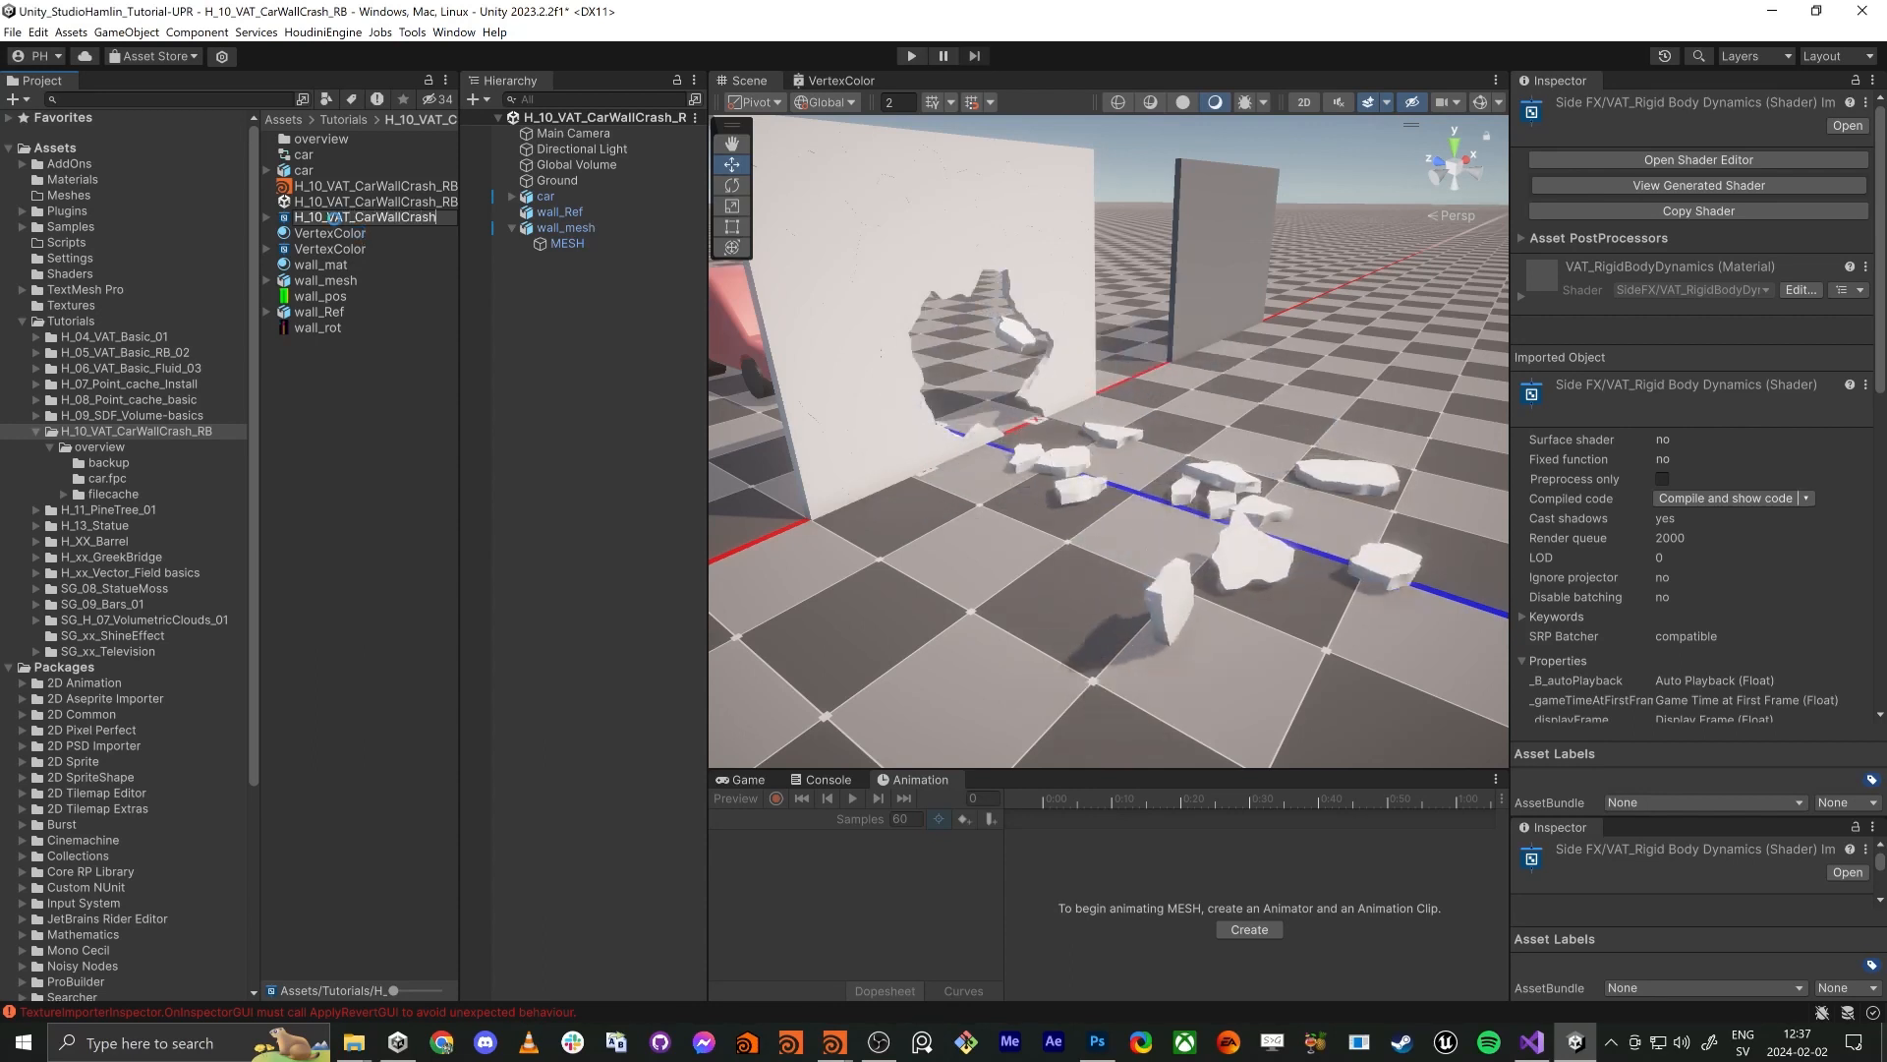
{"action": "key", "text": "Return"}
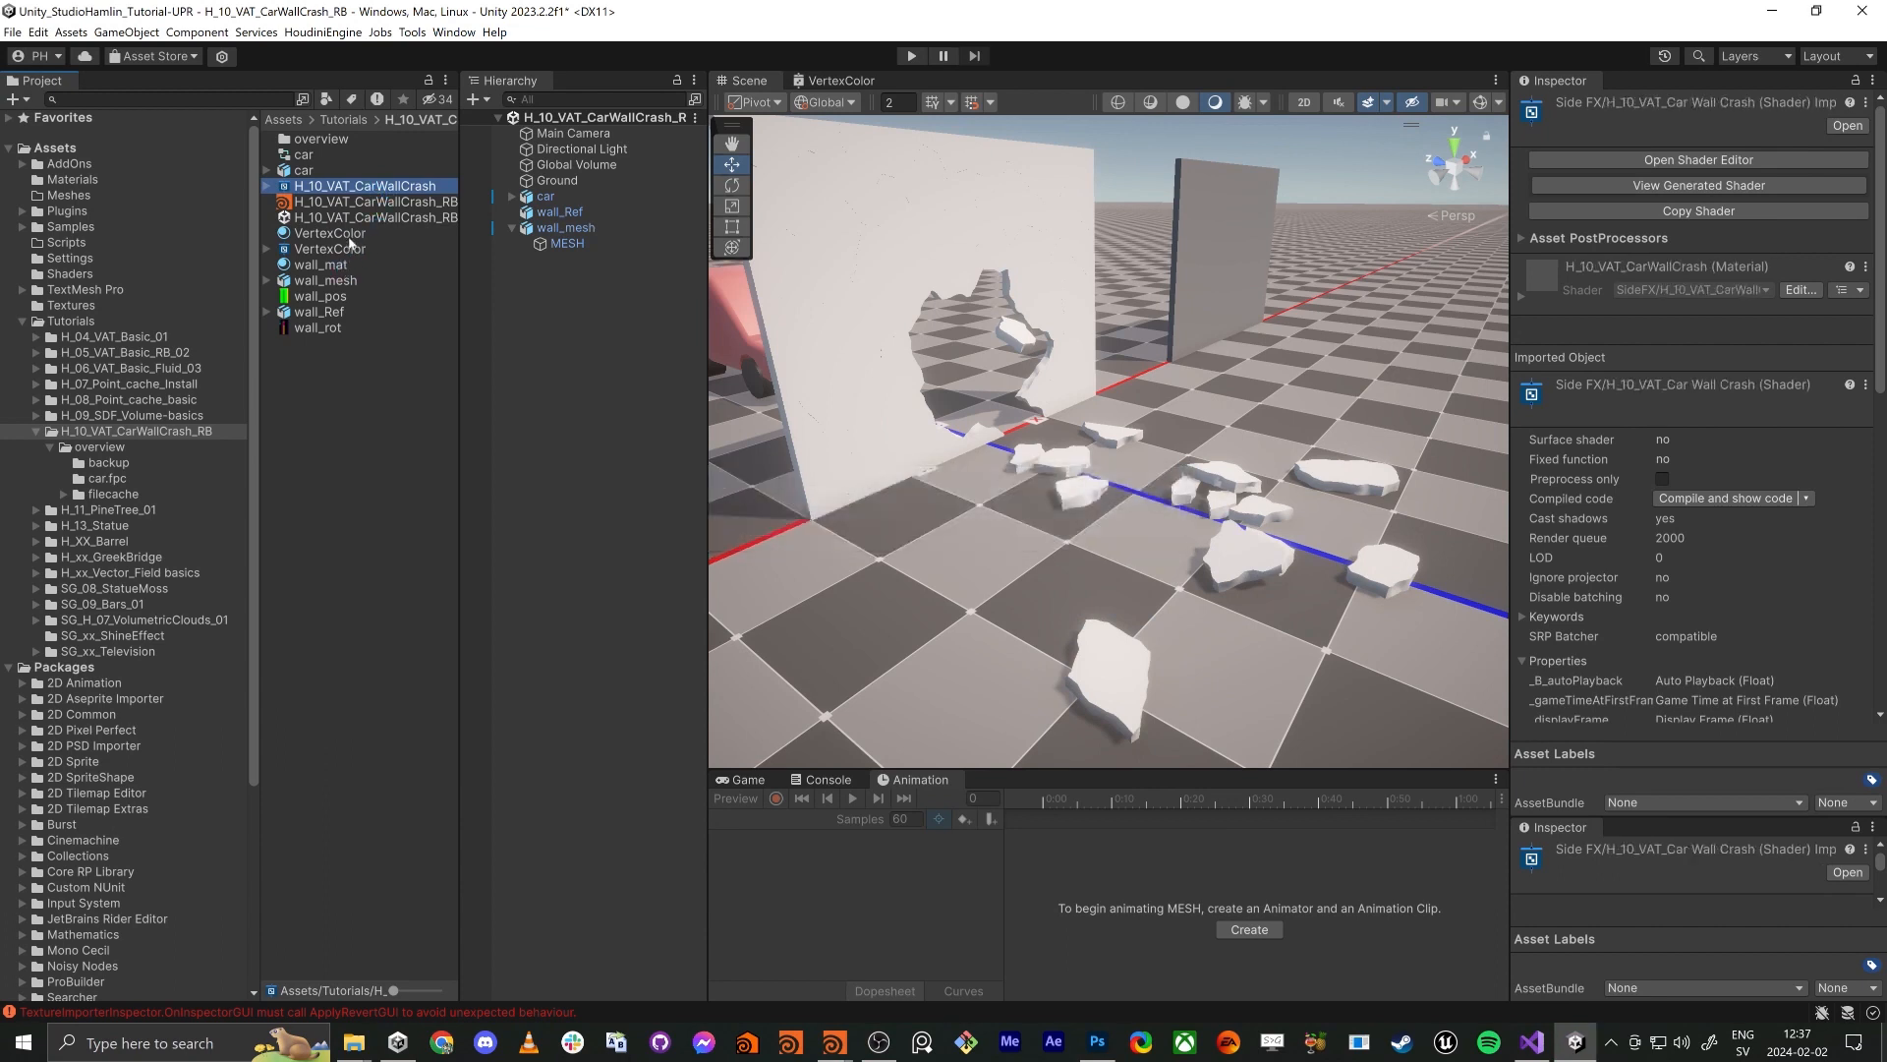
Switch the wall_mat material's shader to SideFX/H_10_VAT_CarWallCrash
{"action": "left_click", "coordinate": [334, 266]}
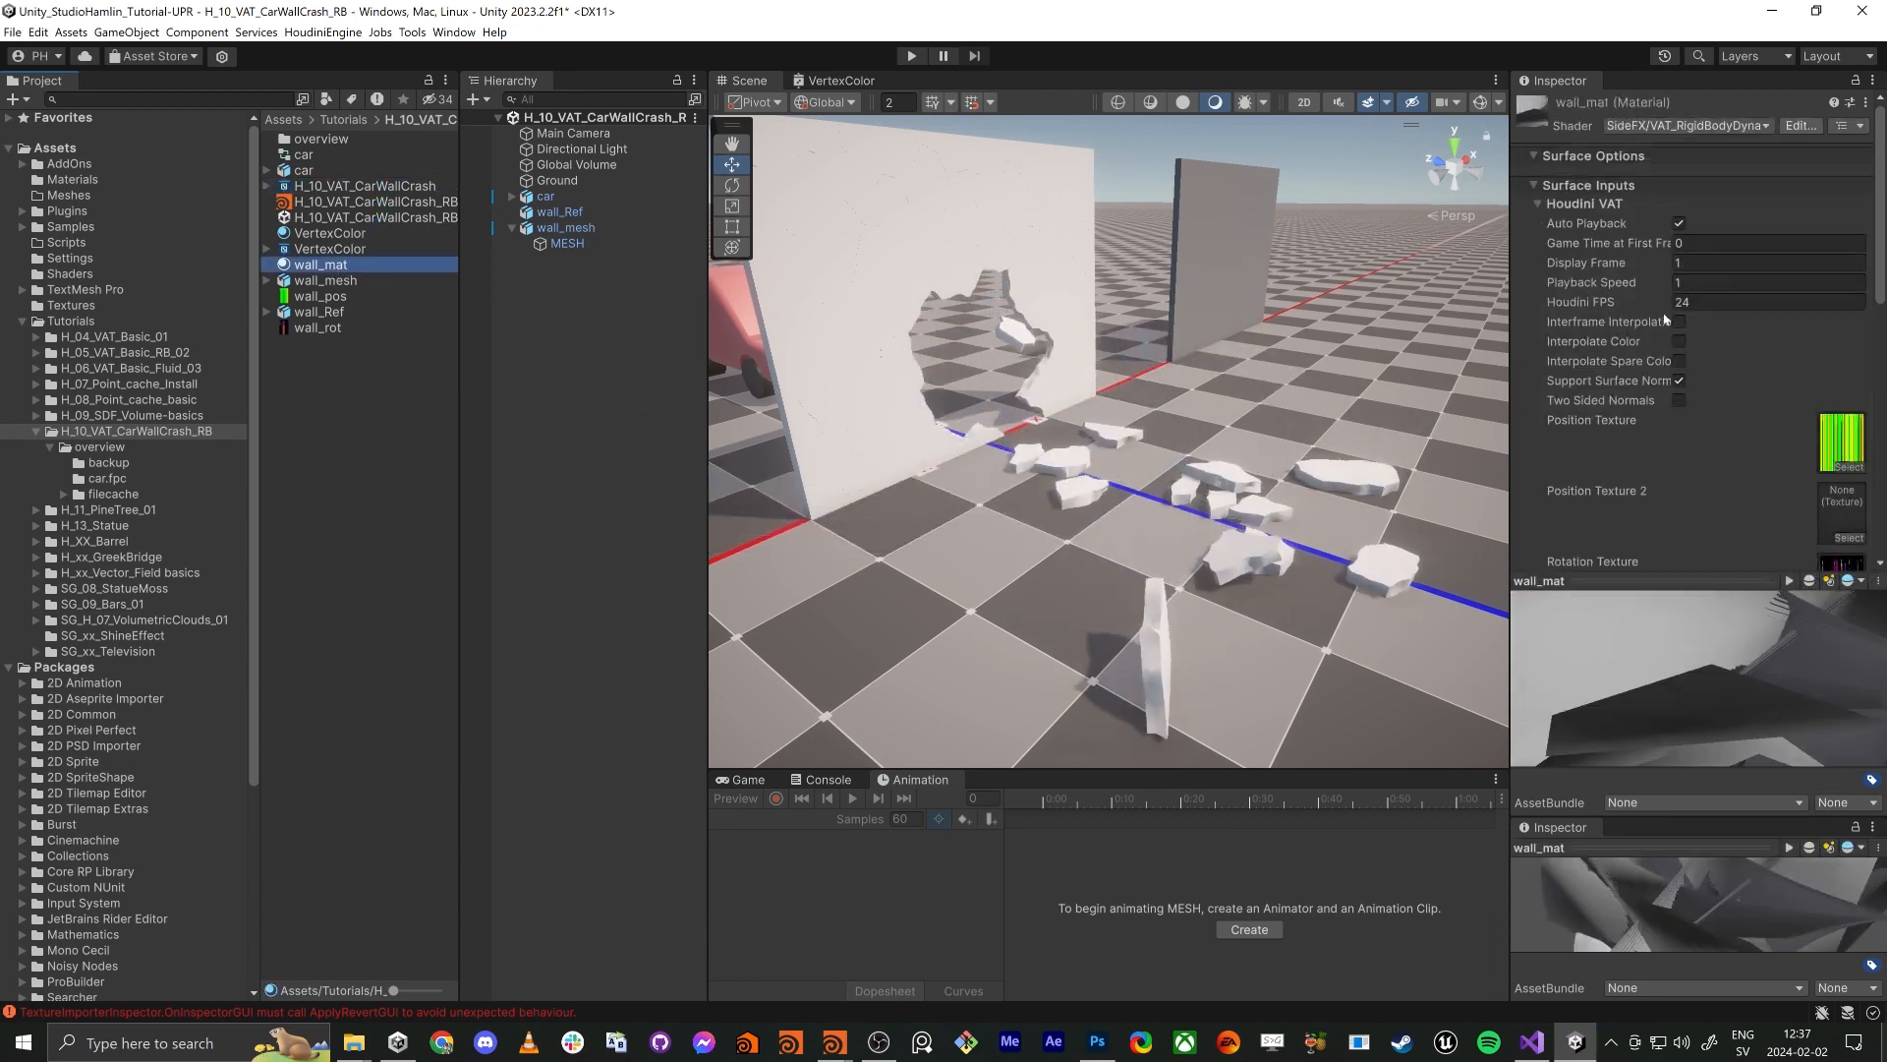
{"action": "left_click", "coordinate": [1654, 127]}
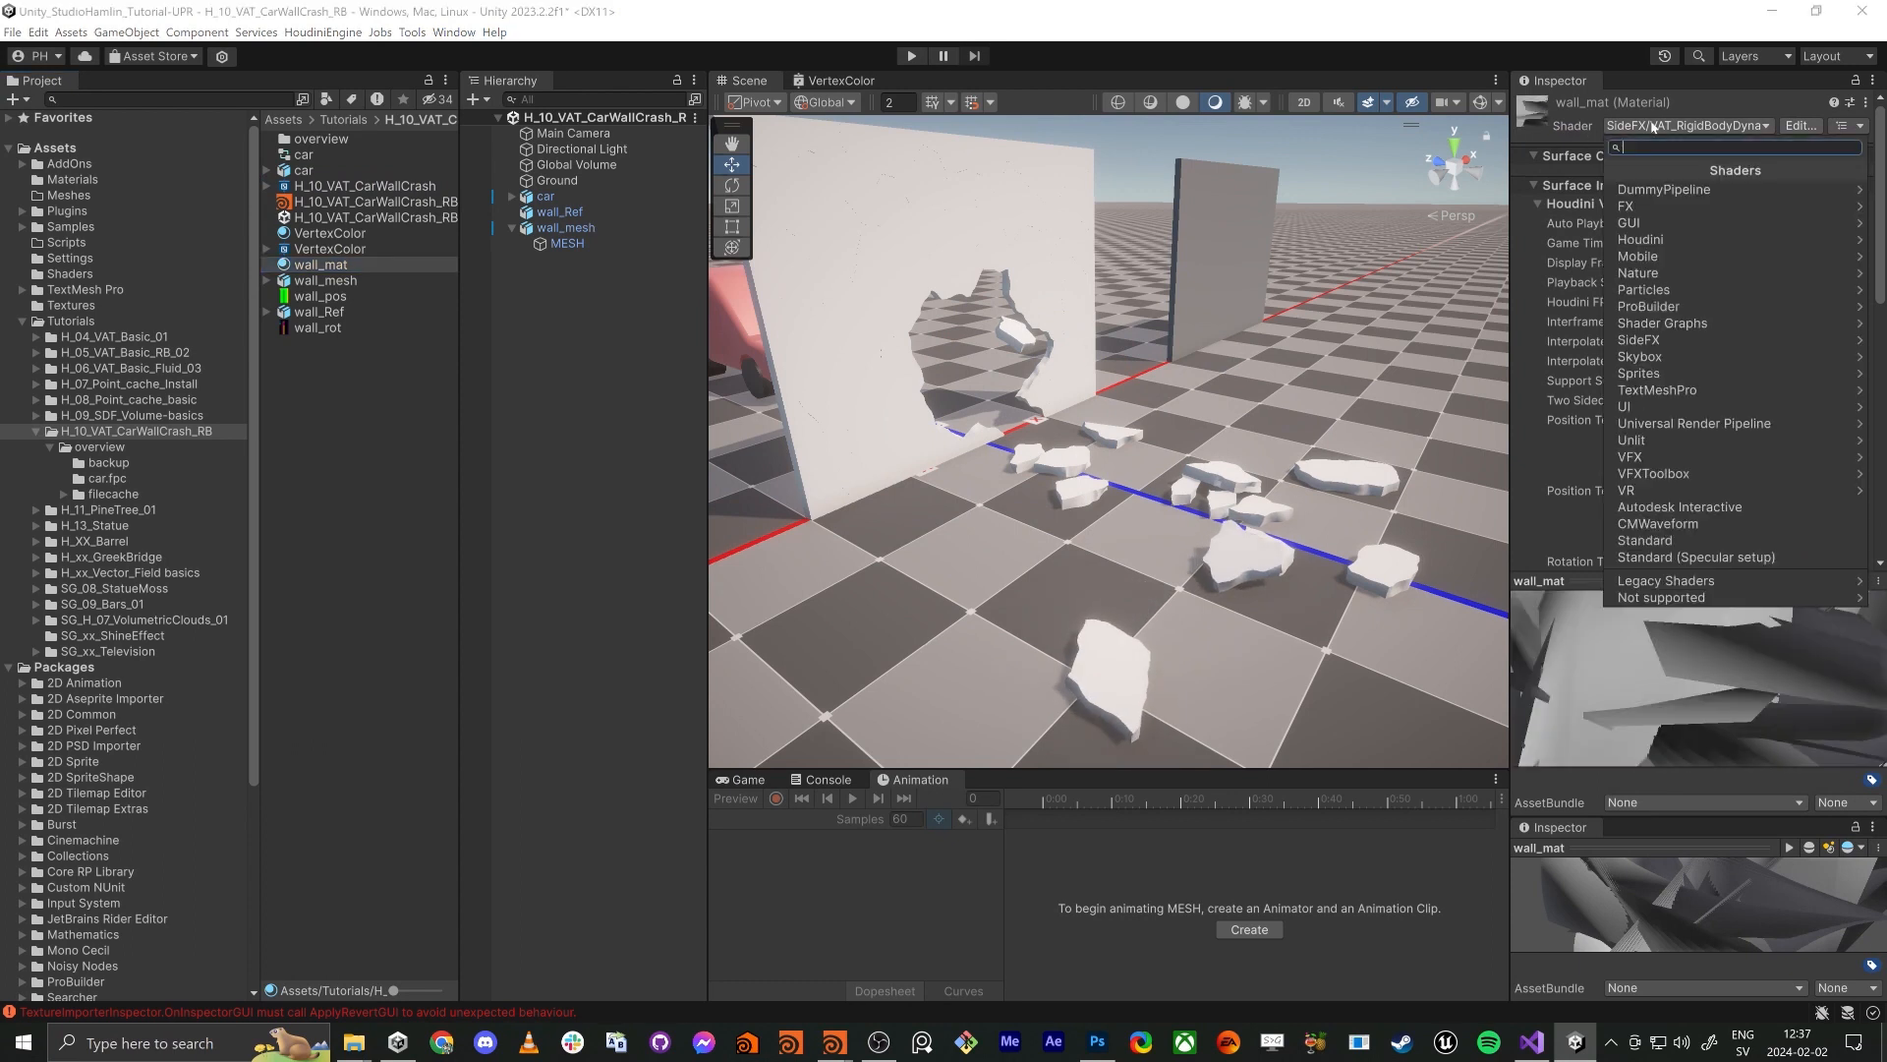
{"action": "left_click", "coordinate": [1671, 323]}
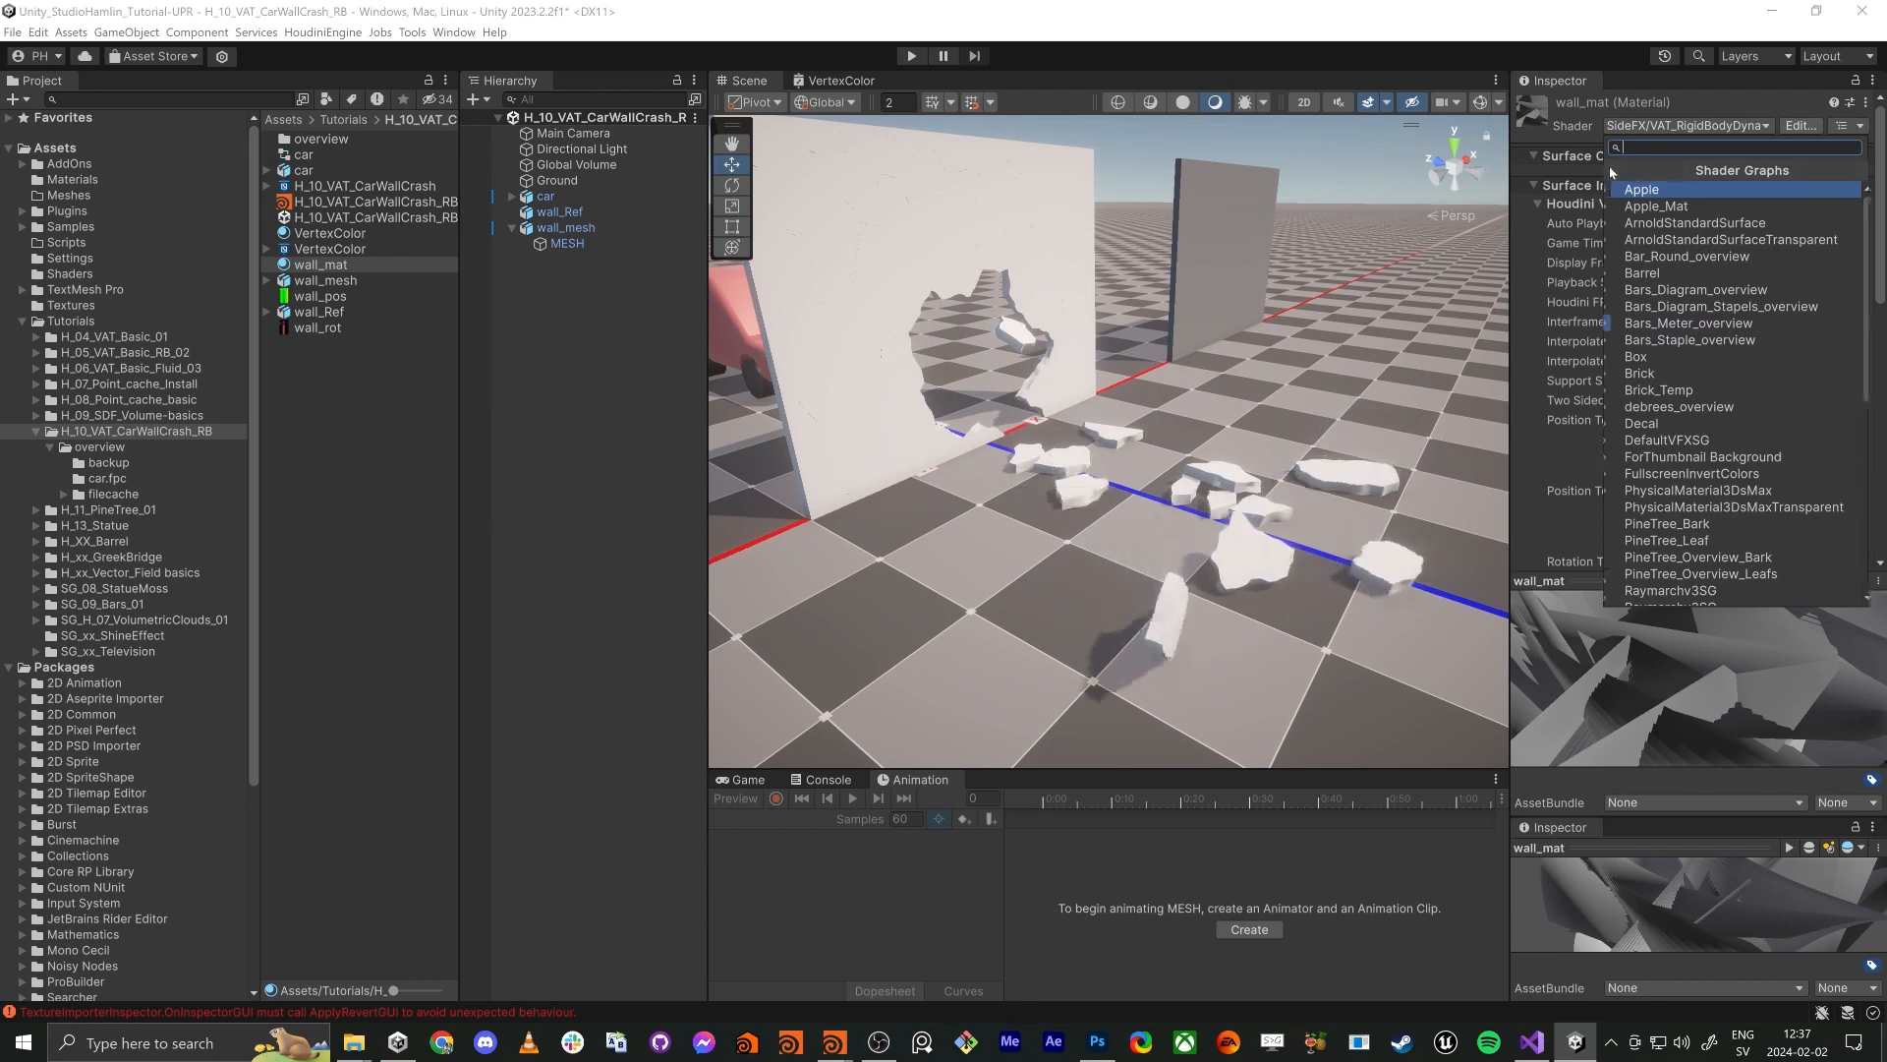
{"action": "left_click", "coordinate": [1661, 172]}
{"action": "left_click", "coordinate": [1656, 340]}
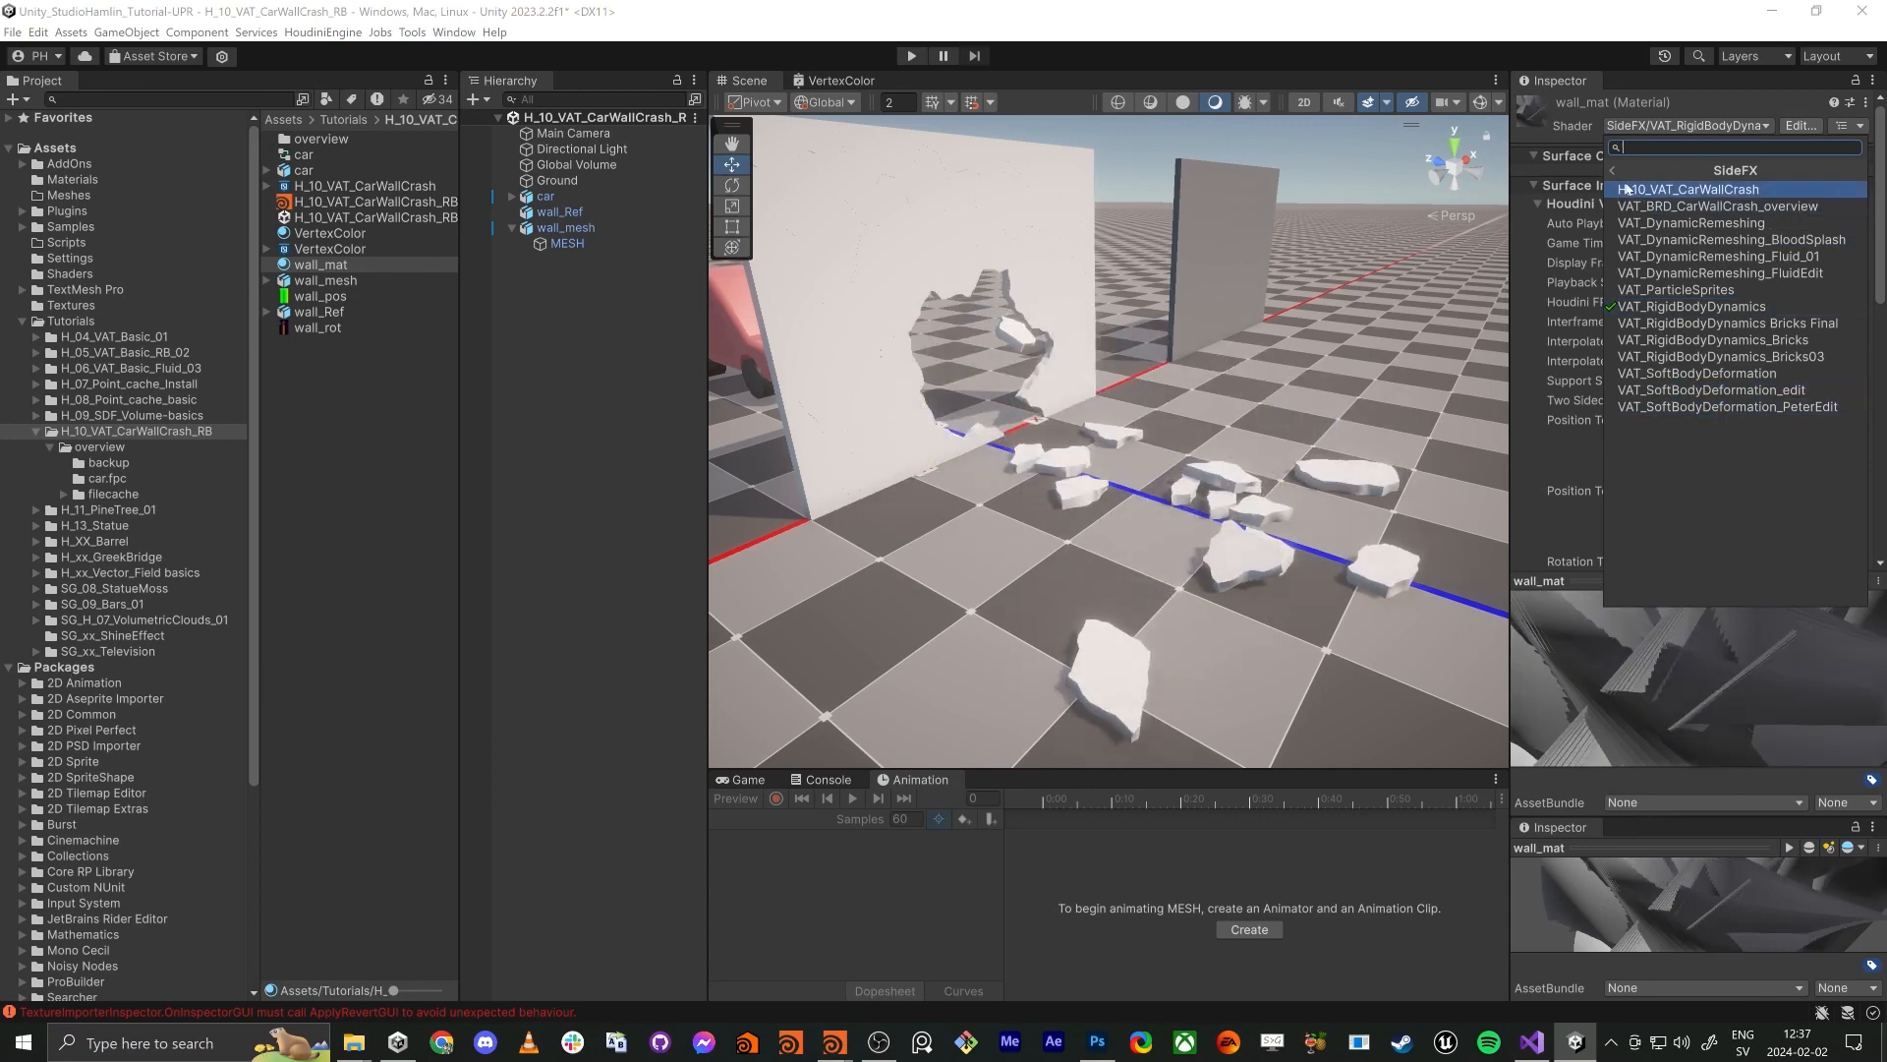
{"action": "left_click", "coordinate": [1726, 190]}
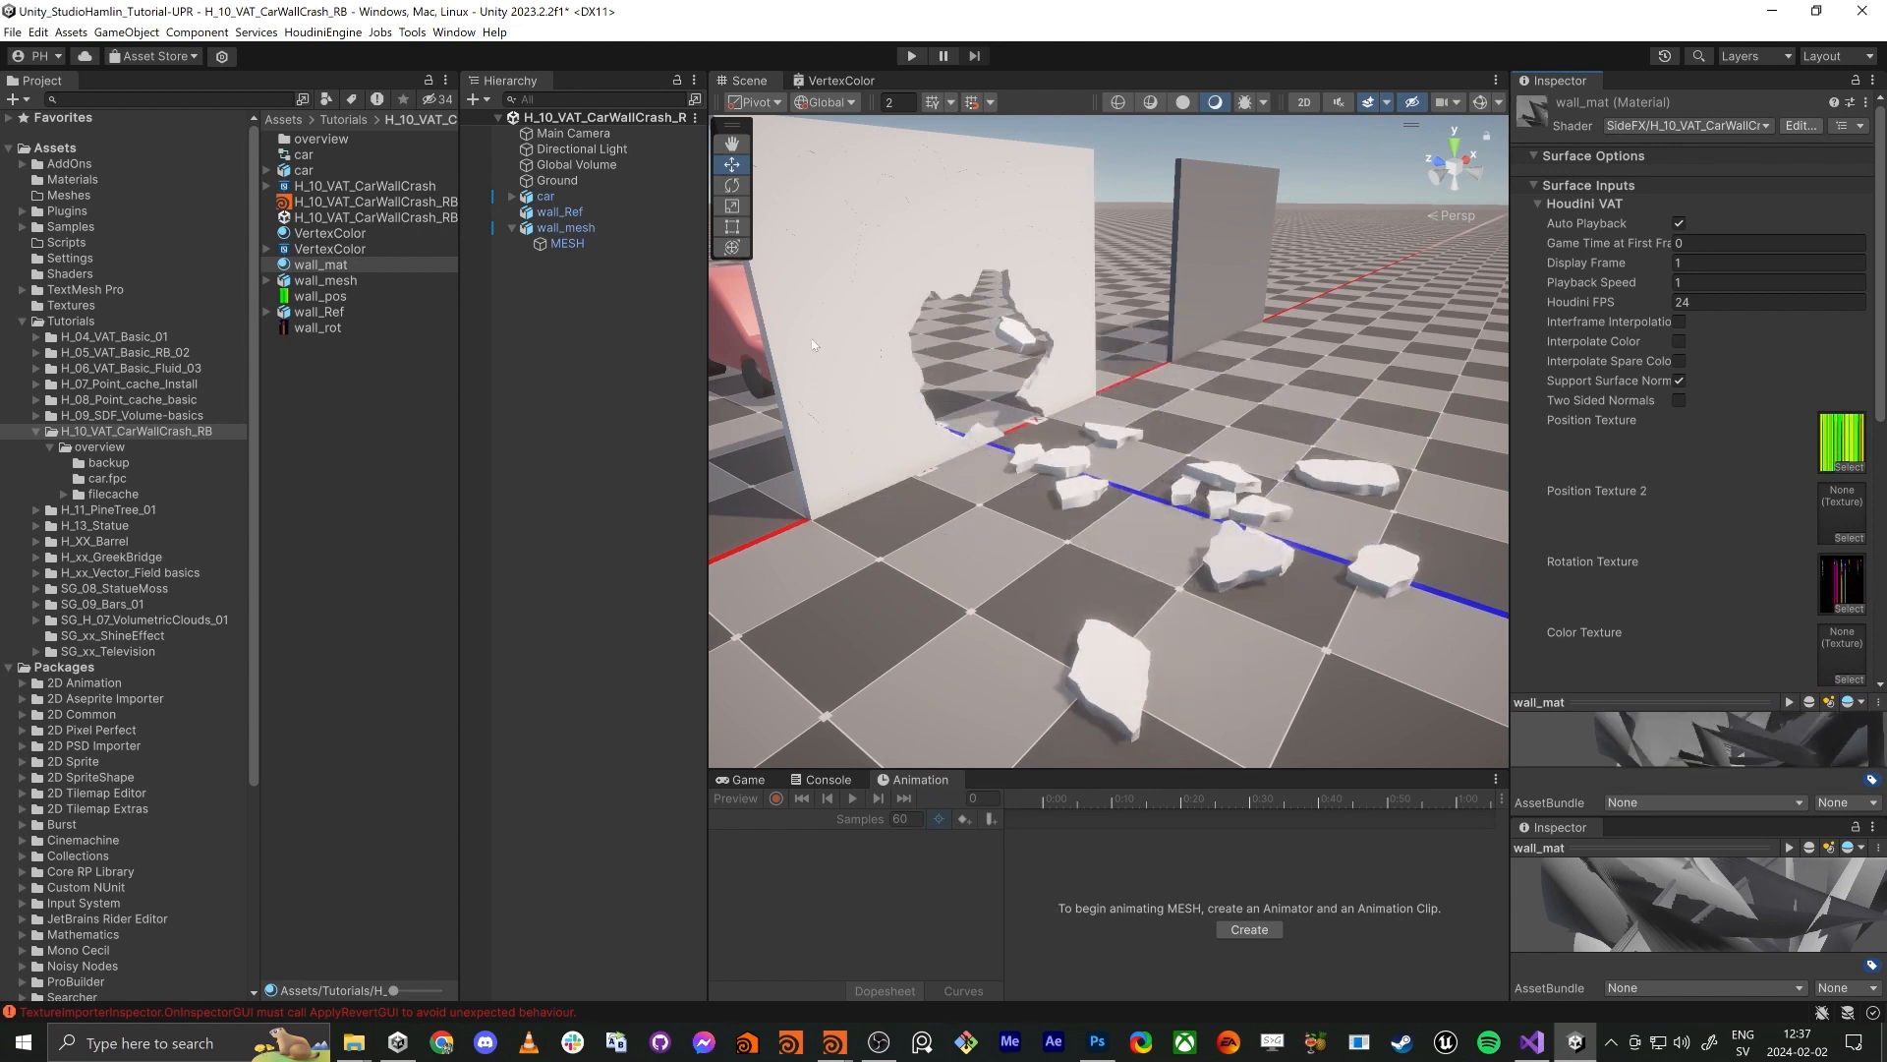
Open the H_10_VAT_CarWallCrash shader graph, maximize its view and bring the whole node network into sight
{"action": "double_click", "coordinate": [375, 187]}
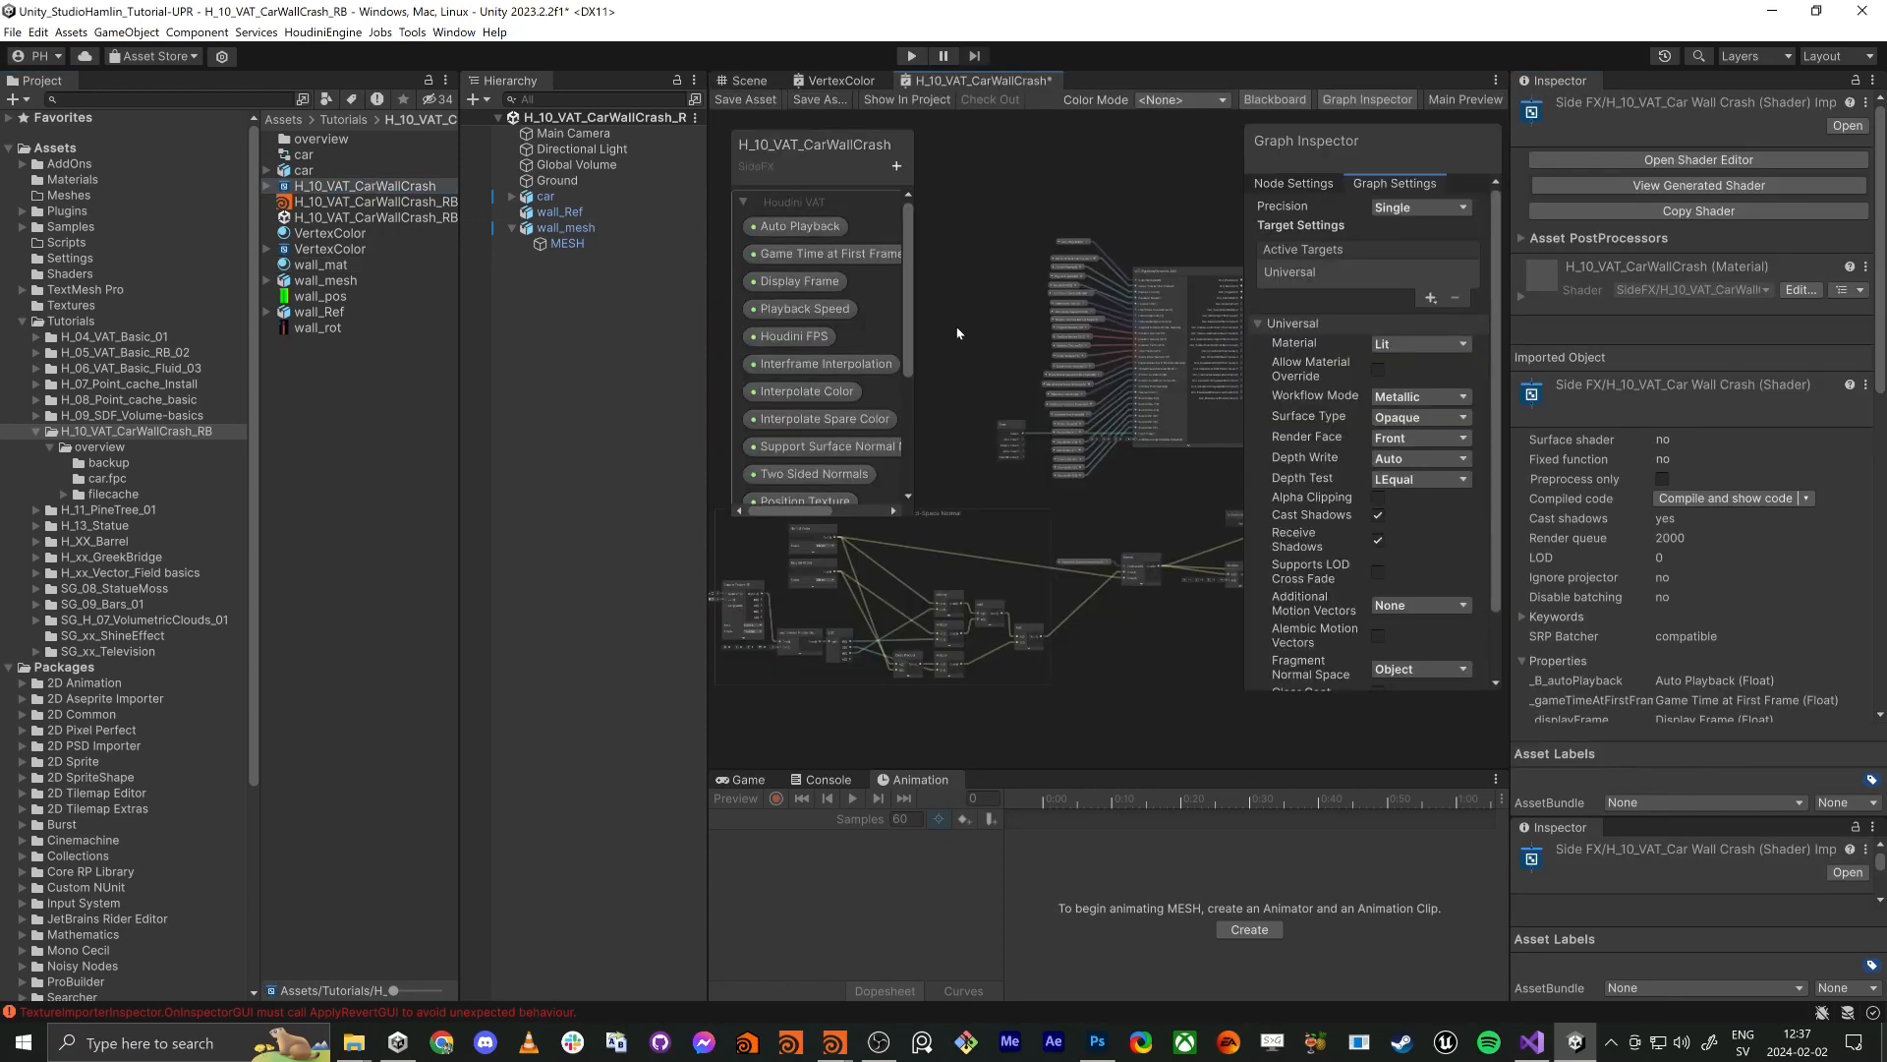
{"action": "key", "text": "shift+space"}
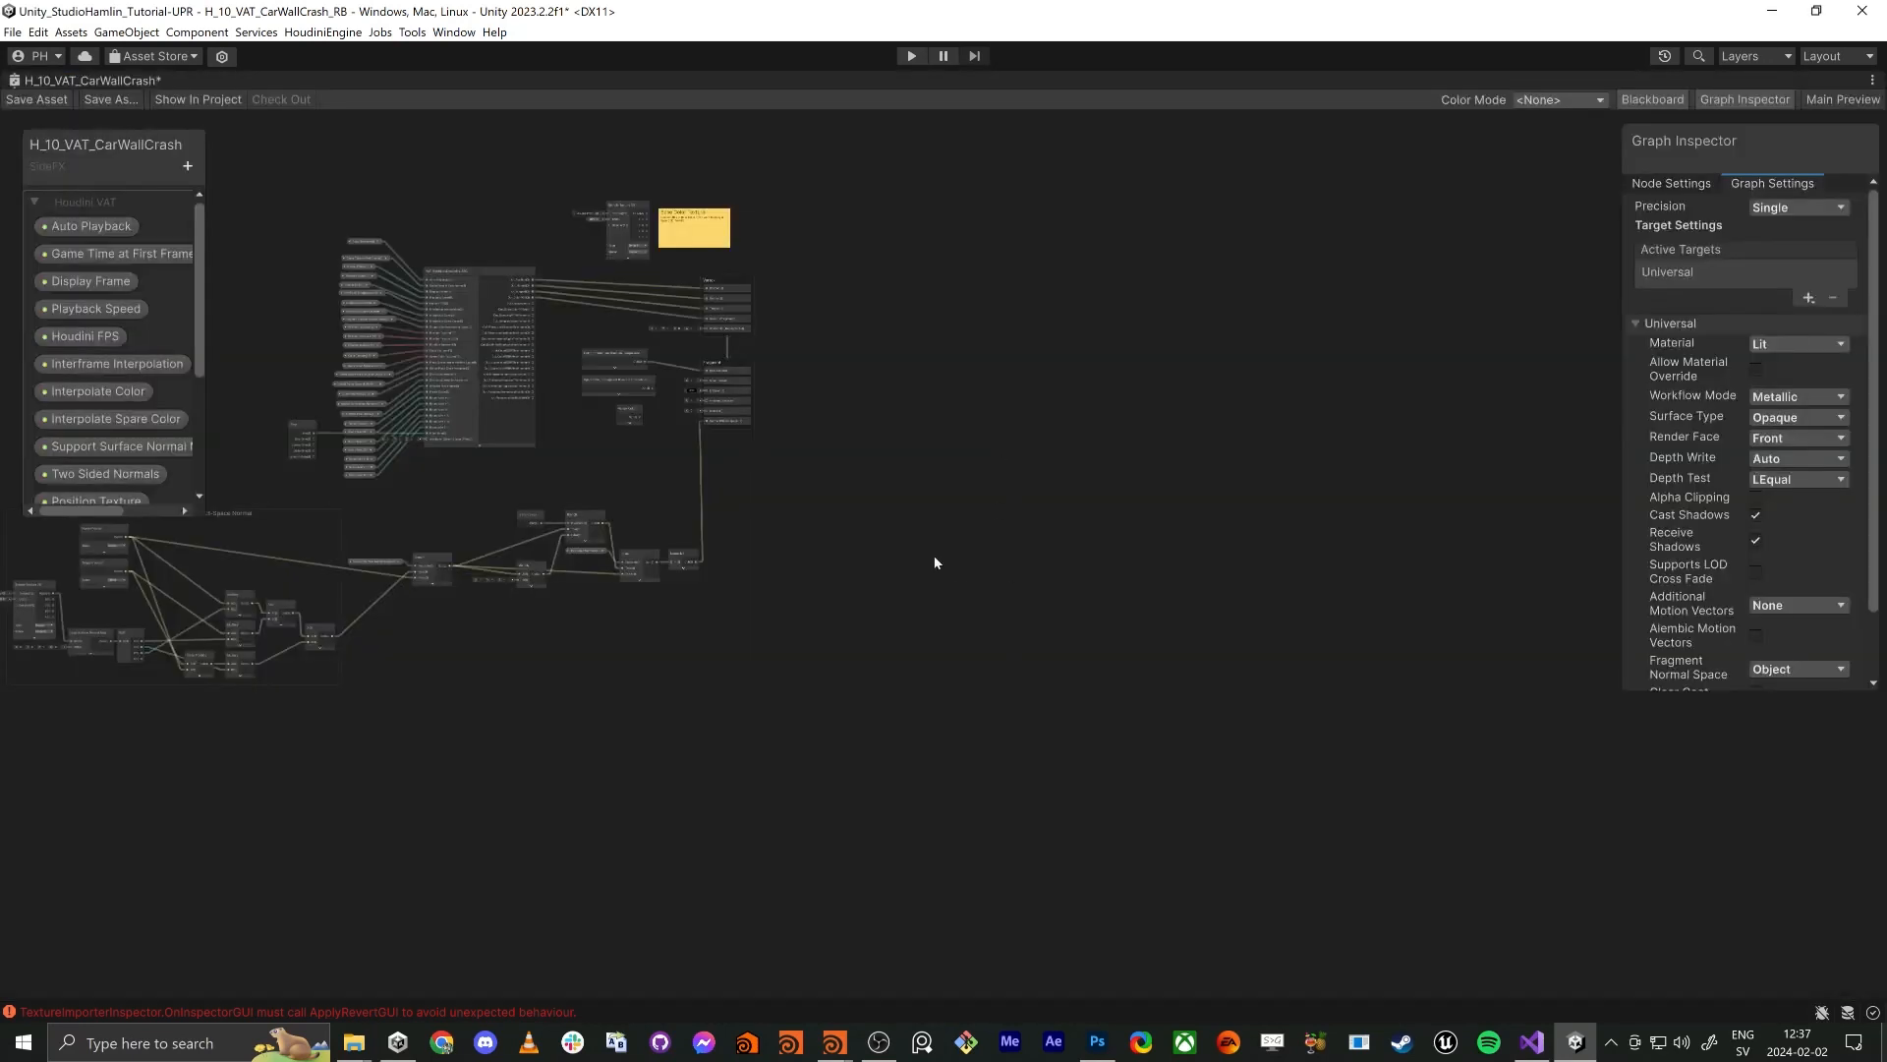
{"action": "middle_click_drag", "start_coordinate": [935, 562], "coordinate": [1255, 611]}
{"action": "scroll", "coordinate": [1255, 612], "scroll_direction": "up", "scroll_amount": 1}
{"action": "scroll", "coordinate": [1215, 647], "scroll_direction": "down", "scroll_amount": 1}
{"action": "scroll", "coordinate": [1166, 685], "scroll_direction": "up", "scroll_amount": 4}
{"action": "scroll", "coordinate": [747, 598], "scroll_direction": "down", "scroll_amount": 4}
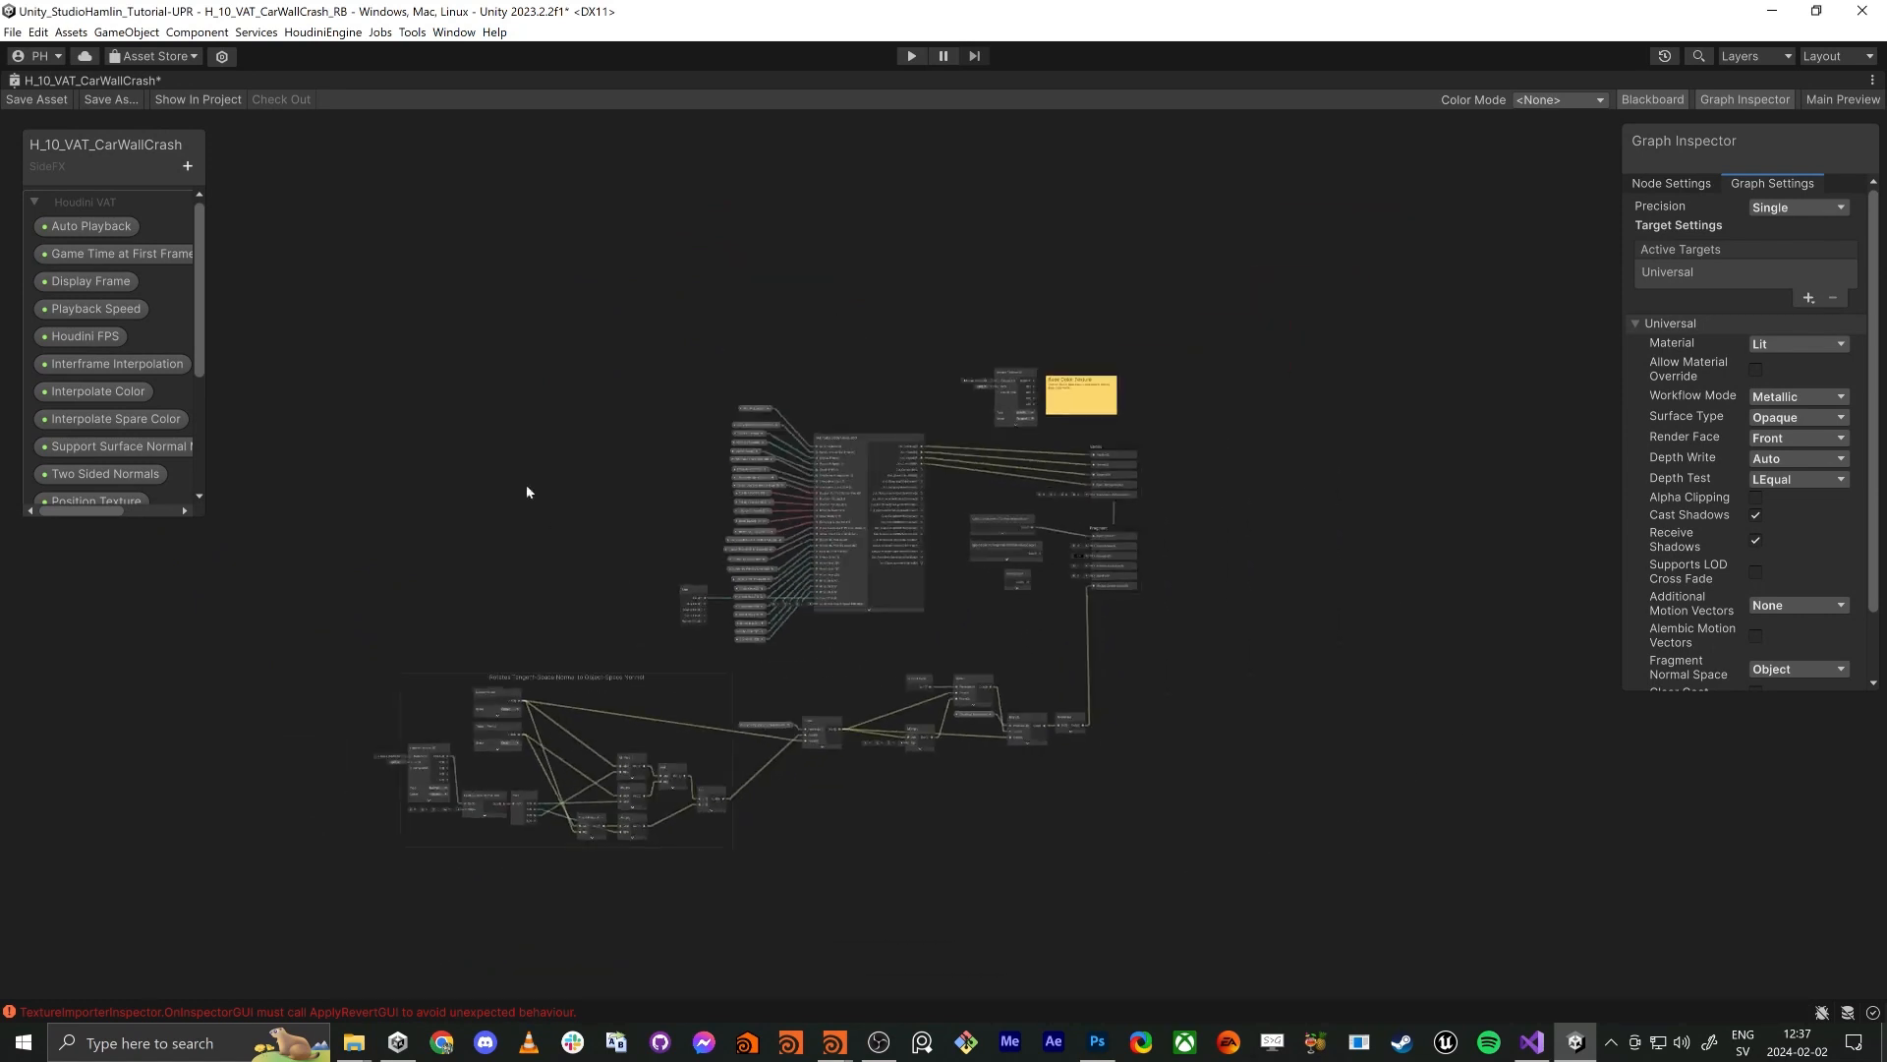
{"action": "left_click_drag", "start_coordinate": [1162, 881], "coordinate": [1152, 875]}
{"action": "scroll", "coordinate": [900, 664], "scroll_direction": "up", "scroll_amount": 6}
{"action": "scroll", "coordinate": [606, 570], "scroll_direction": "down", "scroll_amount": 1}
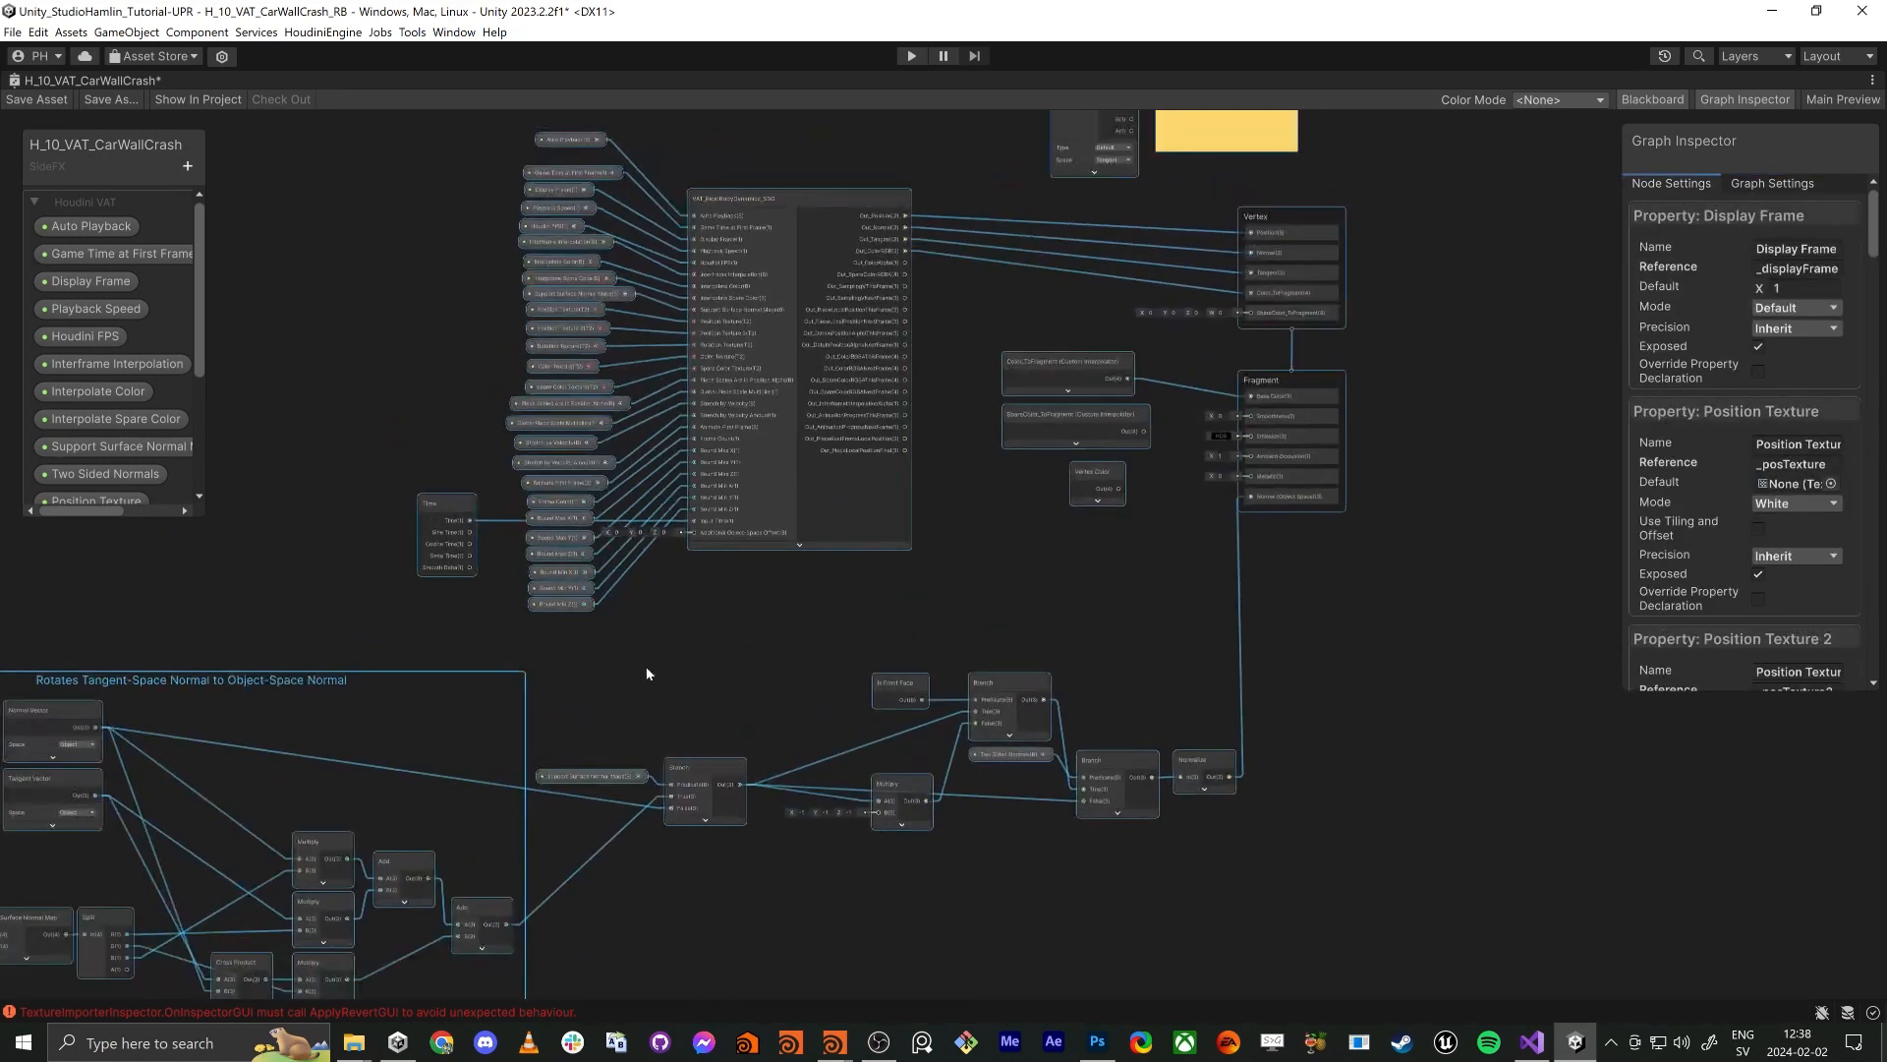
Examine the VAT property nodes and the Fragment block's Base Color input in the shader graph
{"action": "middle_click_drag", "start_coordinate": [706, 668], "coordinate": [836, 651]}
{"action": "left_click", "coordinate": [835, 650]}
{"action": "left_click_drag", "start_coordinate": [583, 282], "coordinate": [586, 277]}
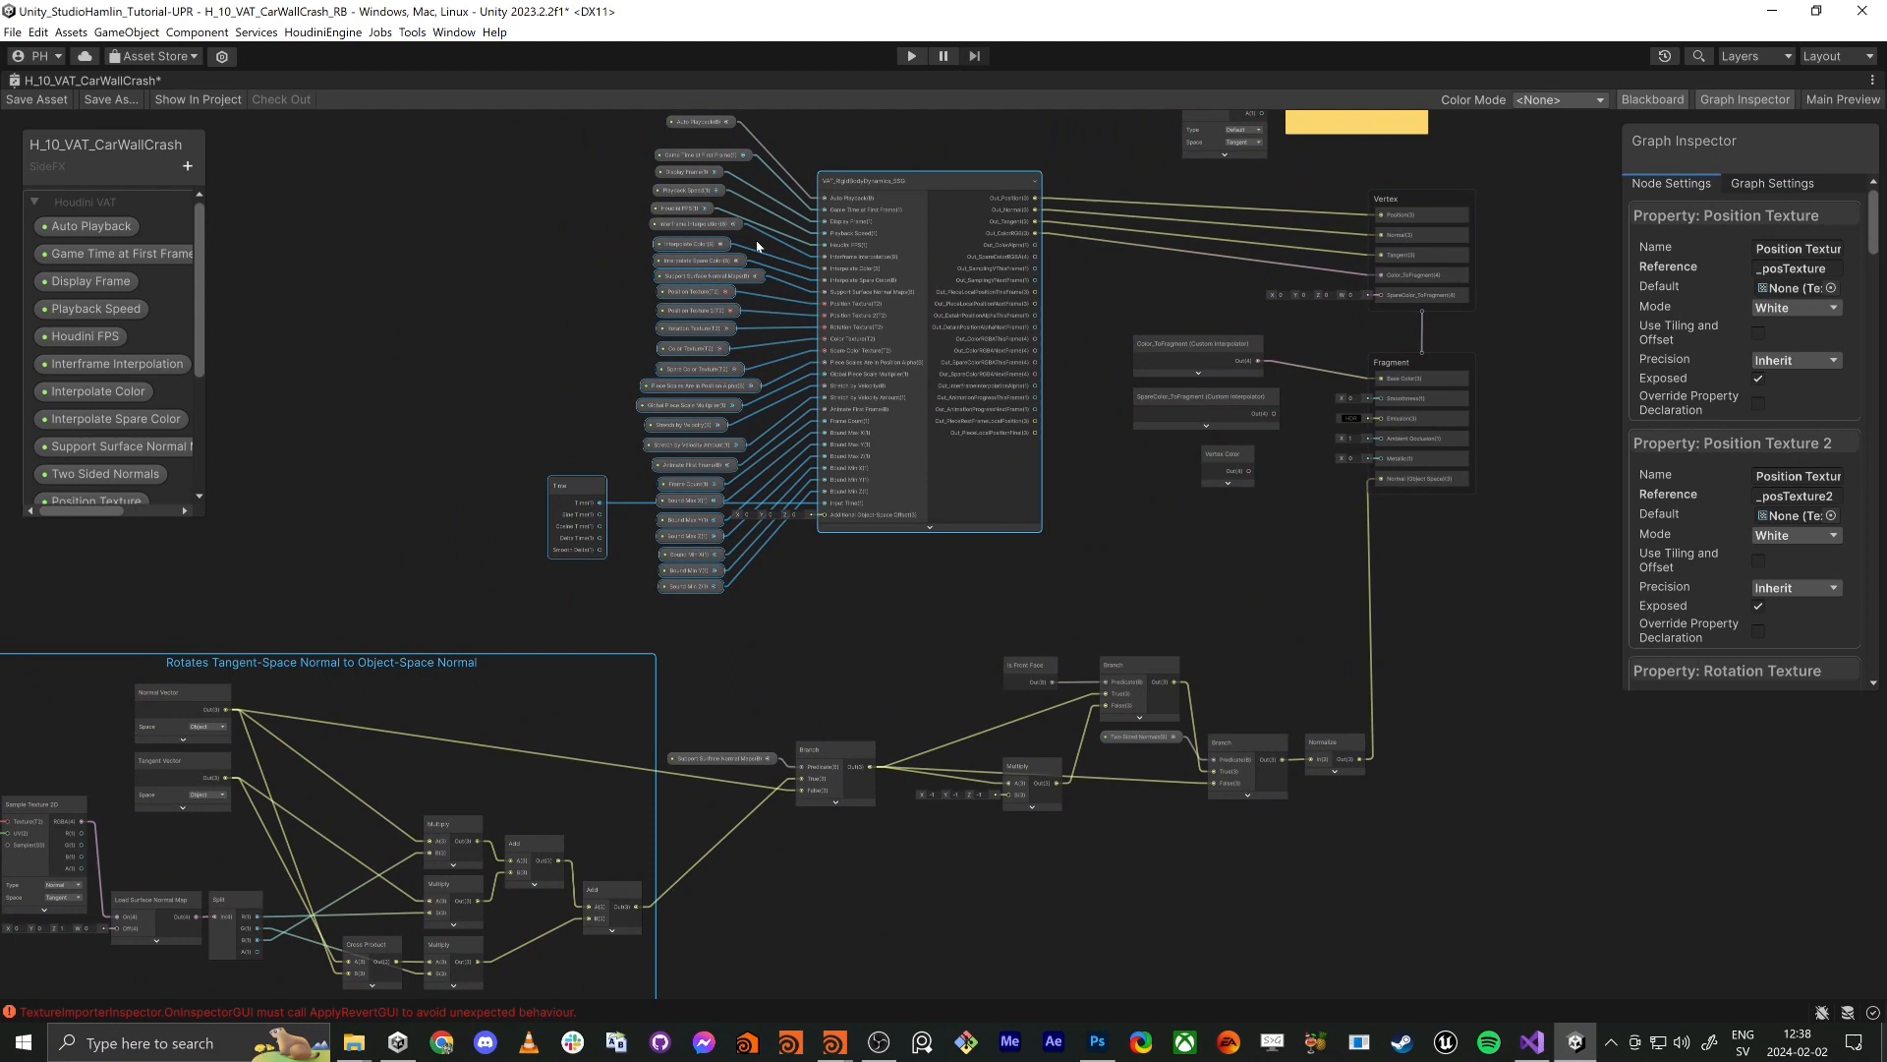
{"action": "left_click", "coordinate": [612, 299]}
{"action": "middle_click_drag", "start_coordinate": [1390, 360], "coordinate": [950, 501]}
{"action": "scroll", "coordinate": [951, 501], "scroll_direction": "up", "scroll_amount": 1}
{"action": "scroll", "coordinate": [954, 507], "scroll_direction": "up", "scroll_amount": 6}
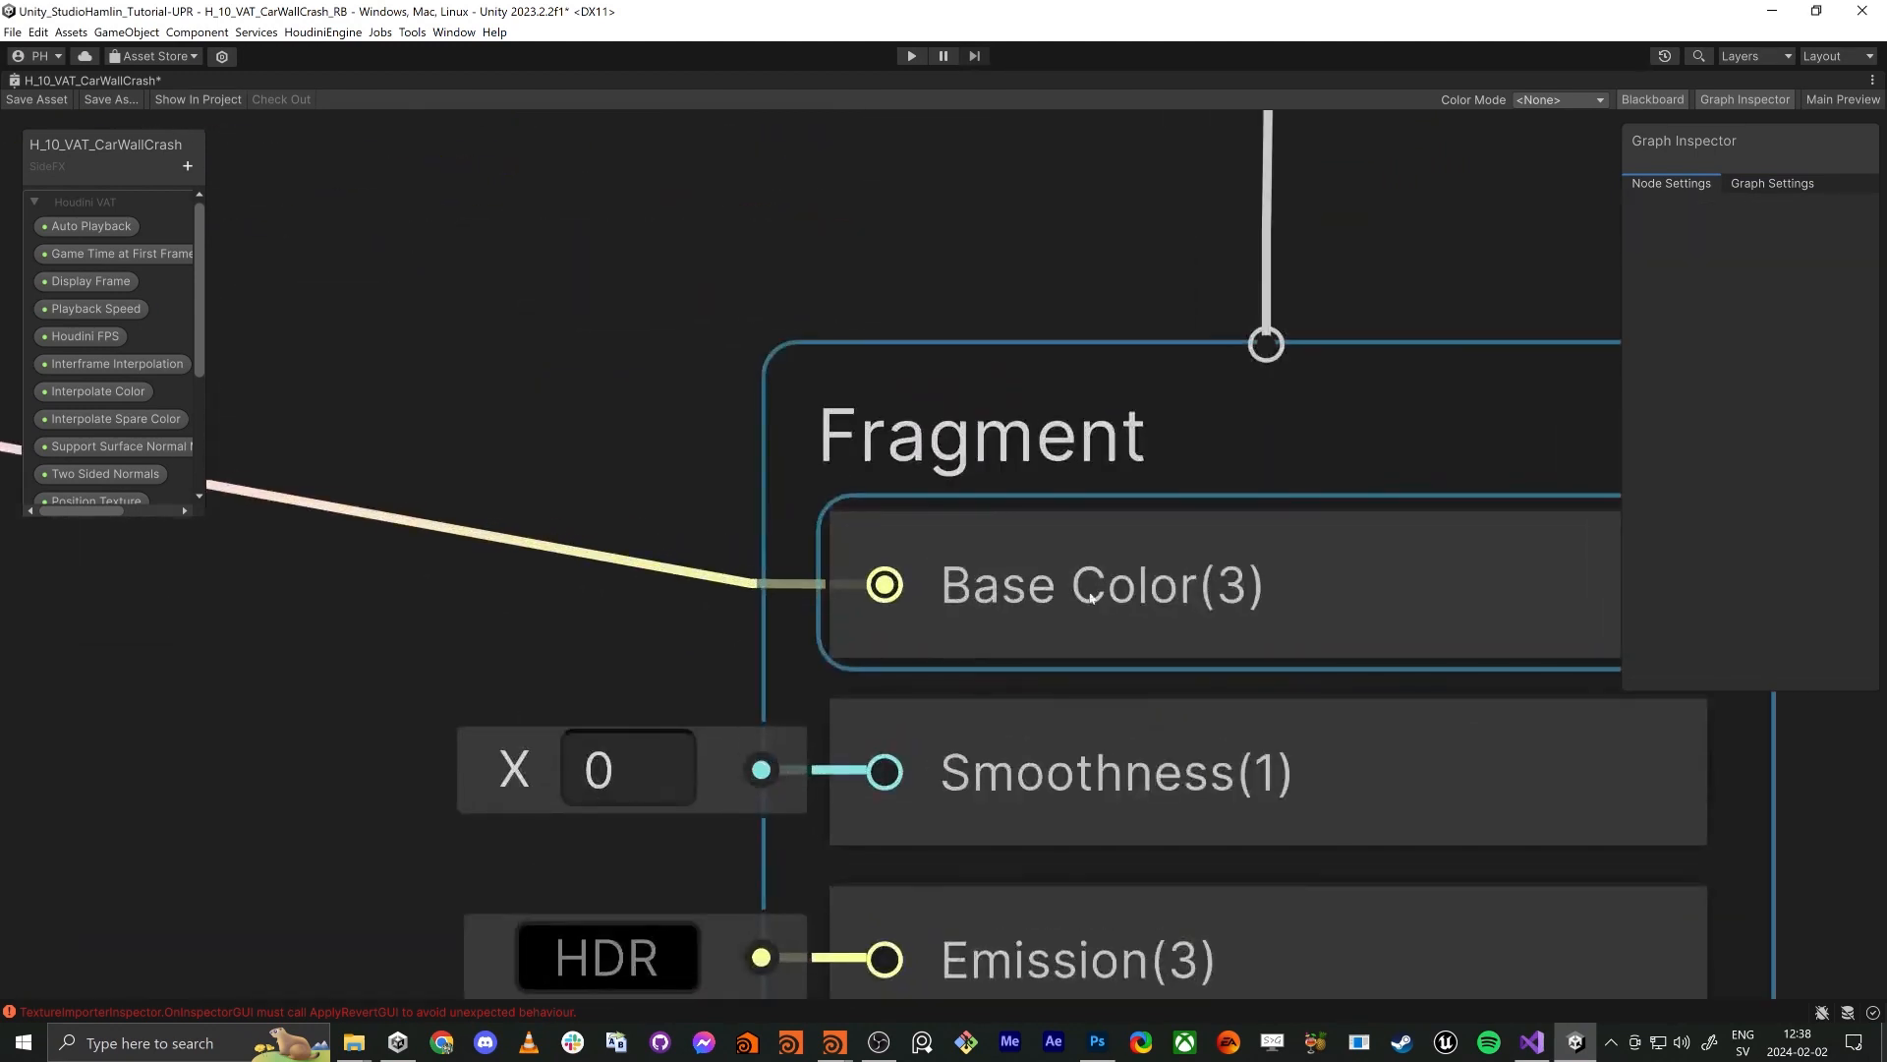
{"action": "scroll", "coordinate": [910, 591], "scroll_direction": "down", "scroll_amount": 5}
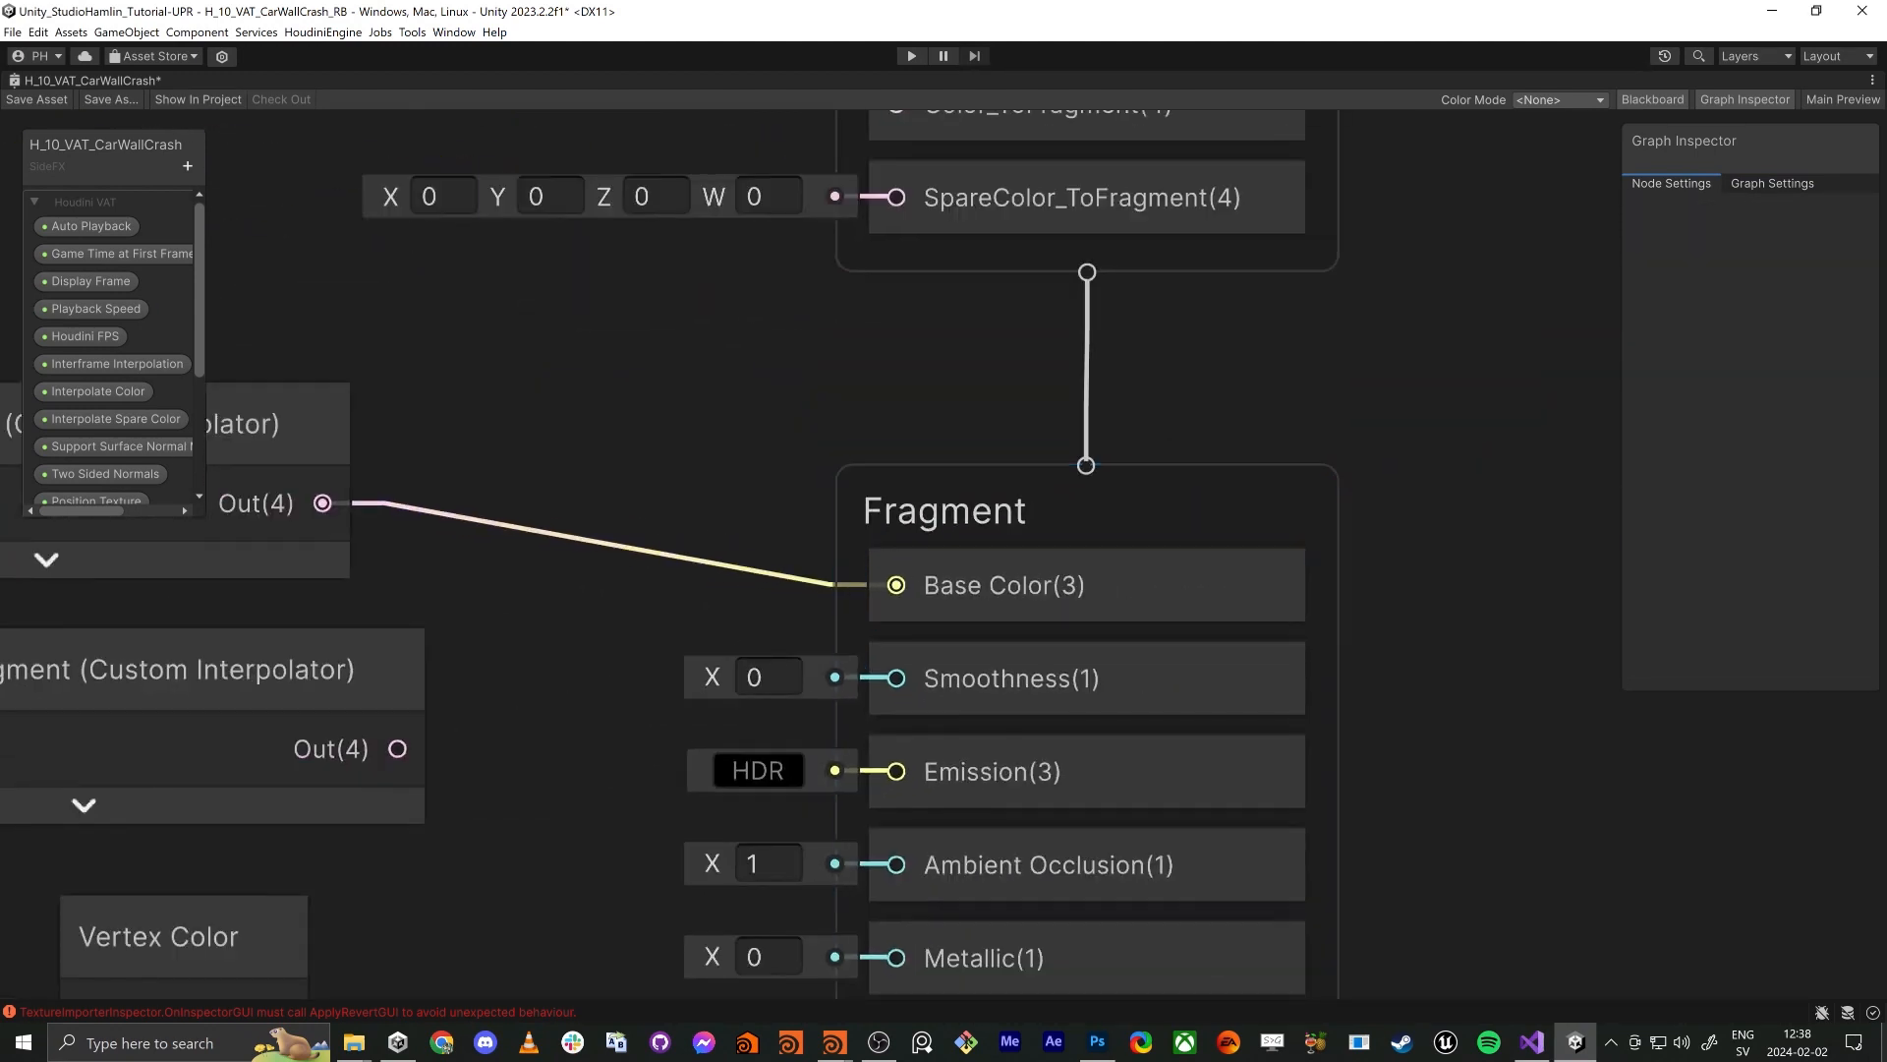
{"action": "left_click", "coordinate": [755, 329]}
{"action": "scroll", "coordinate": [876, 426], "scroll_direction": "down", "scroll_amount": 3}
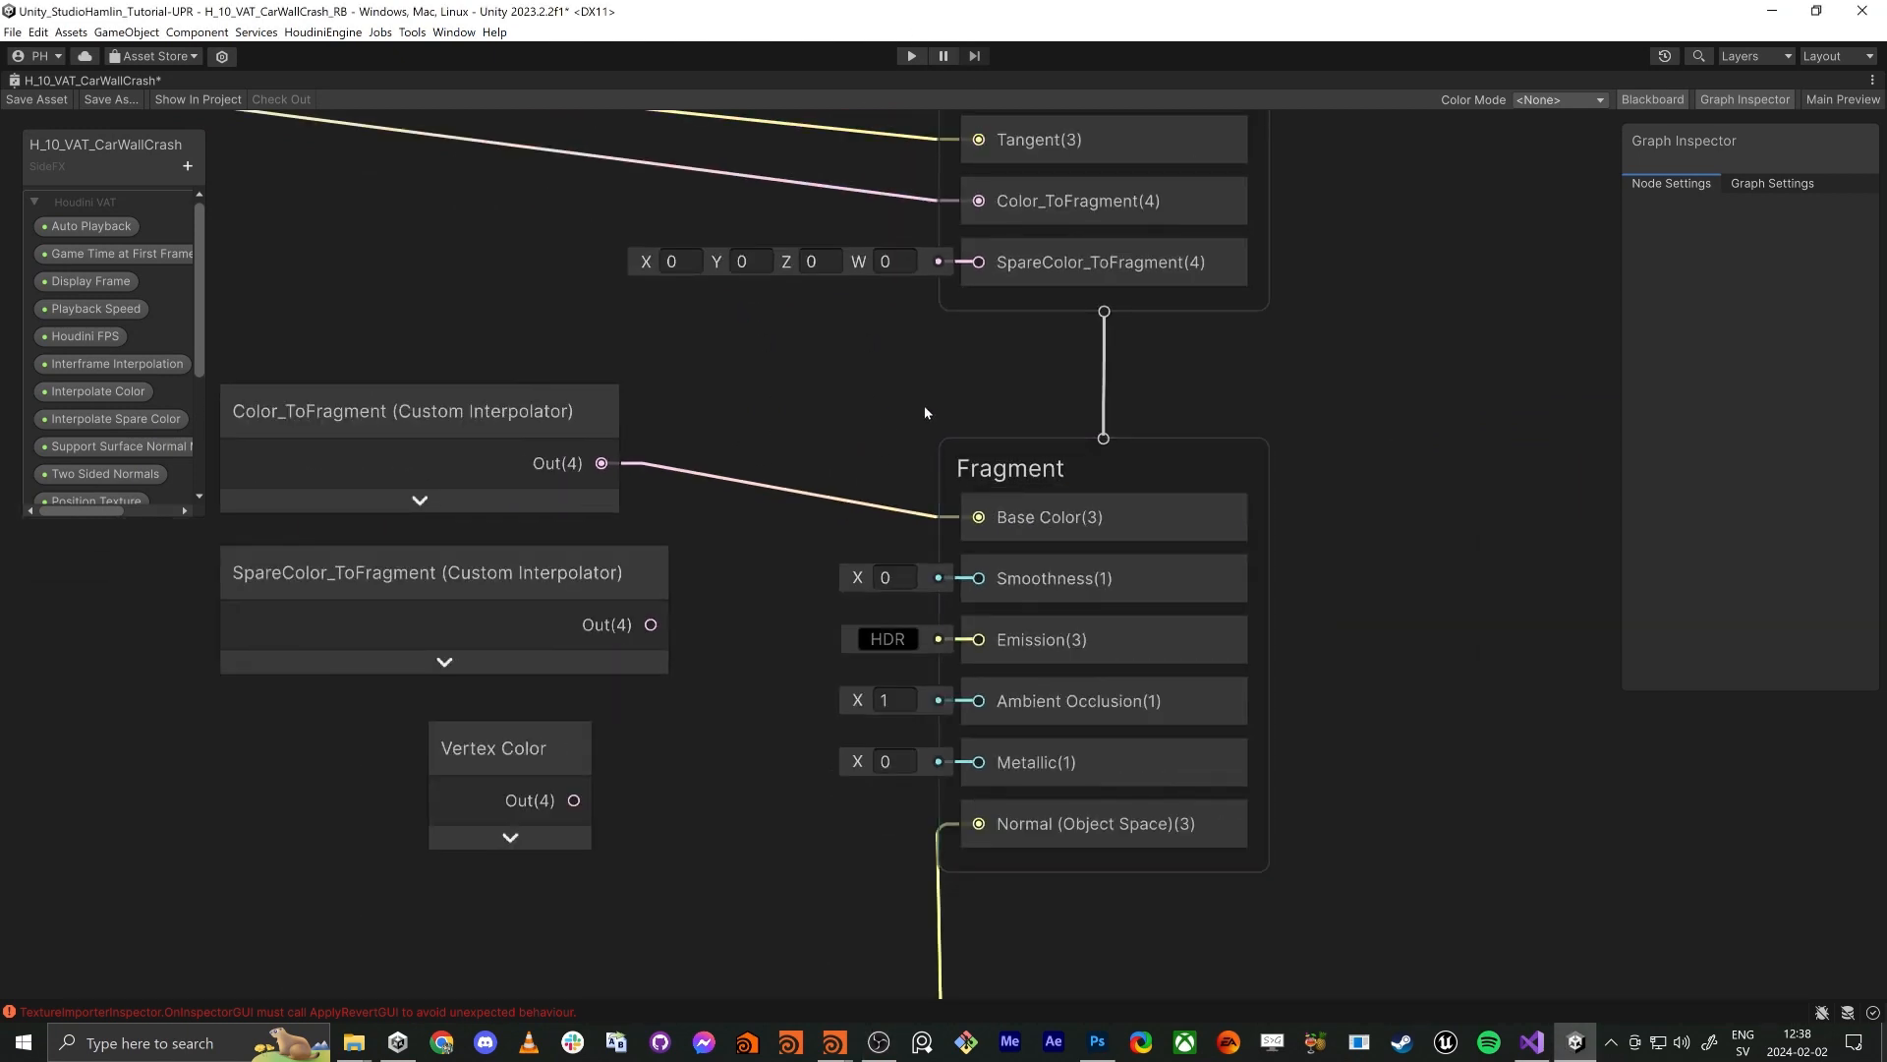
Add a Simple Noise node in the empty area beside the Vertex and Fragment blocks
{"action": "middle_click_drag", "start_coordinate": [942, 412], "coordinate": [788, 328]}
{"action": "middle_click_drag", "start_coordinate": [1297, 427], "coordinate": [800, 433]}
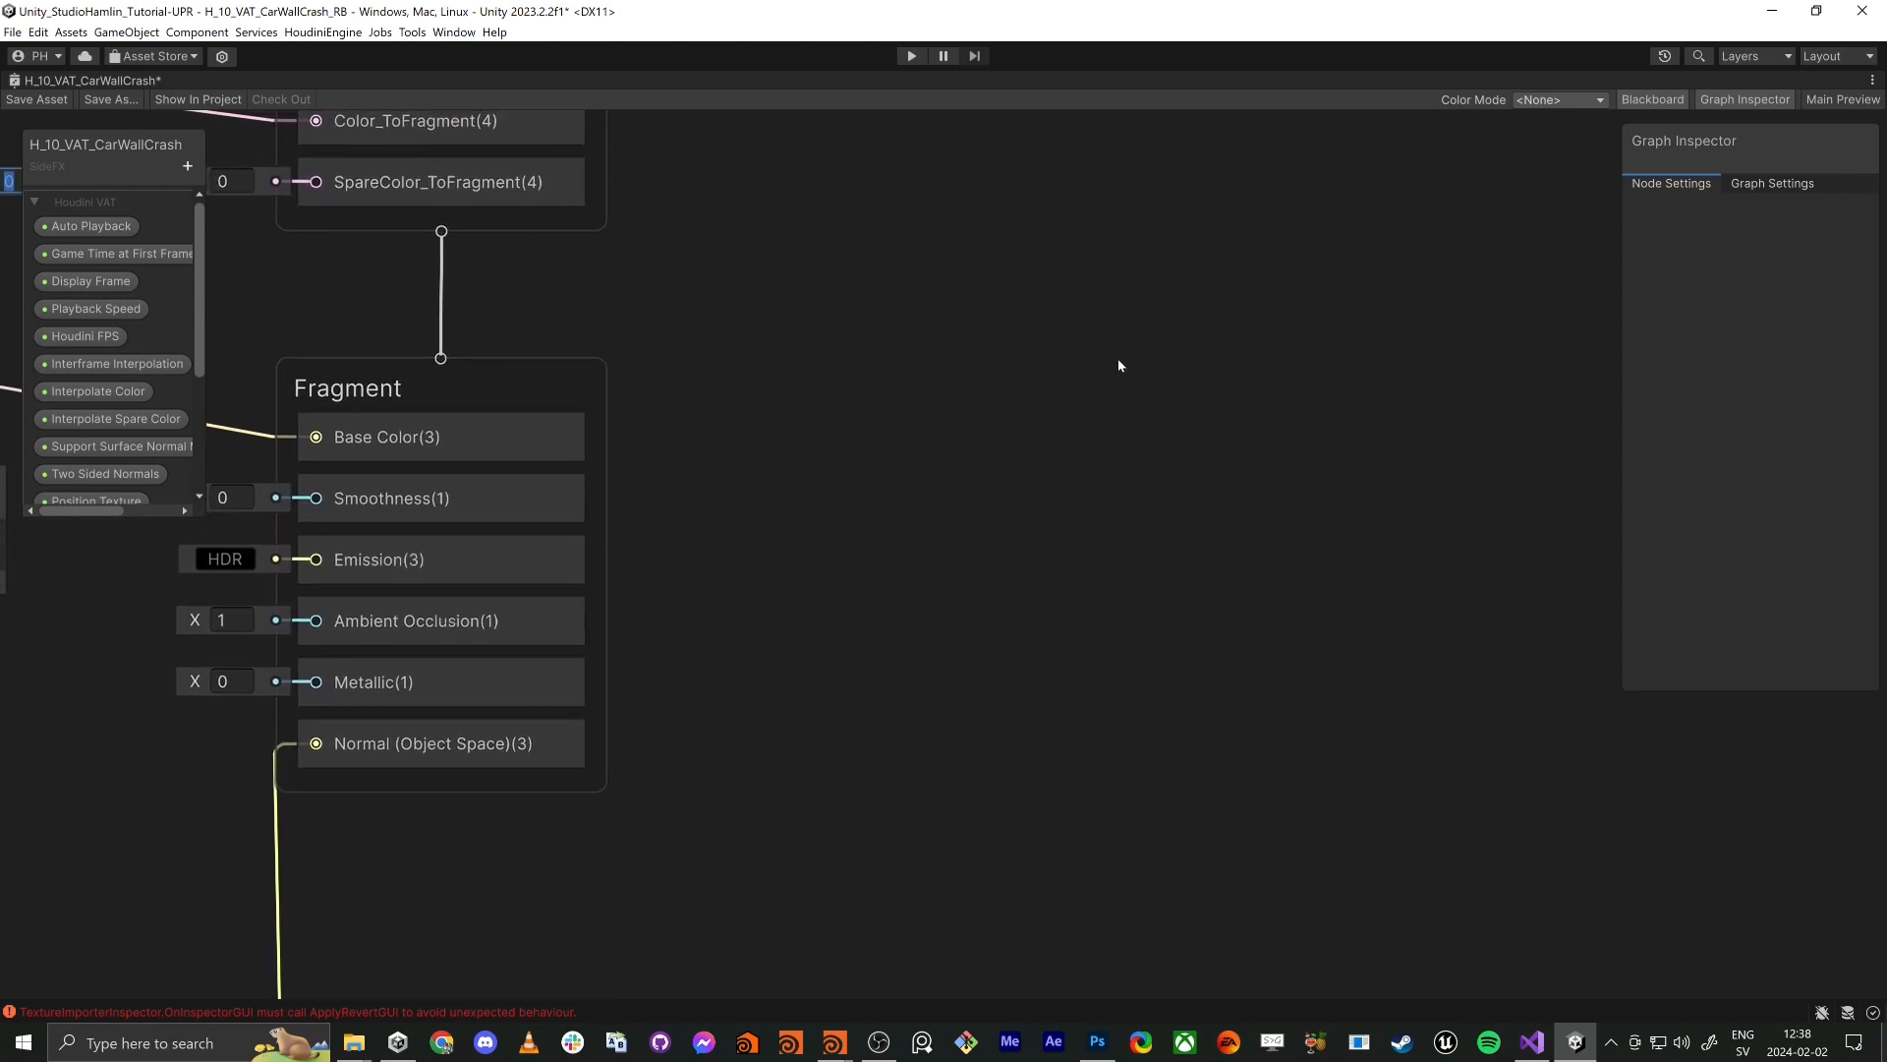
{"action": "key", "text": "space"}
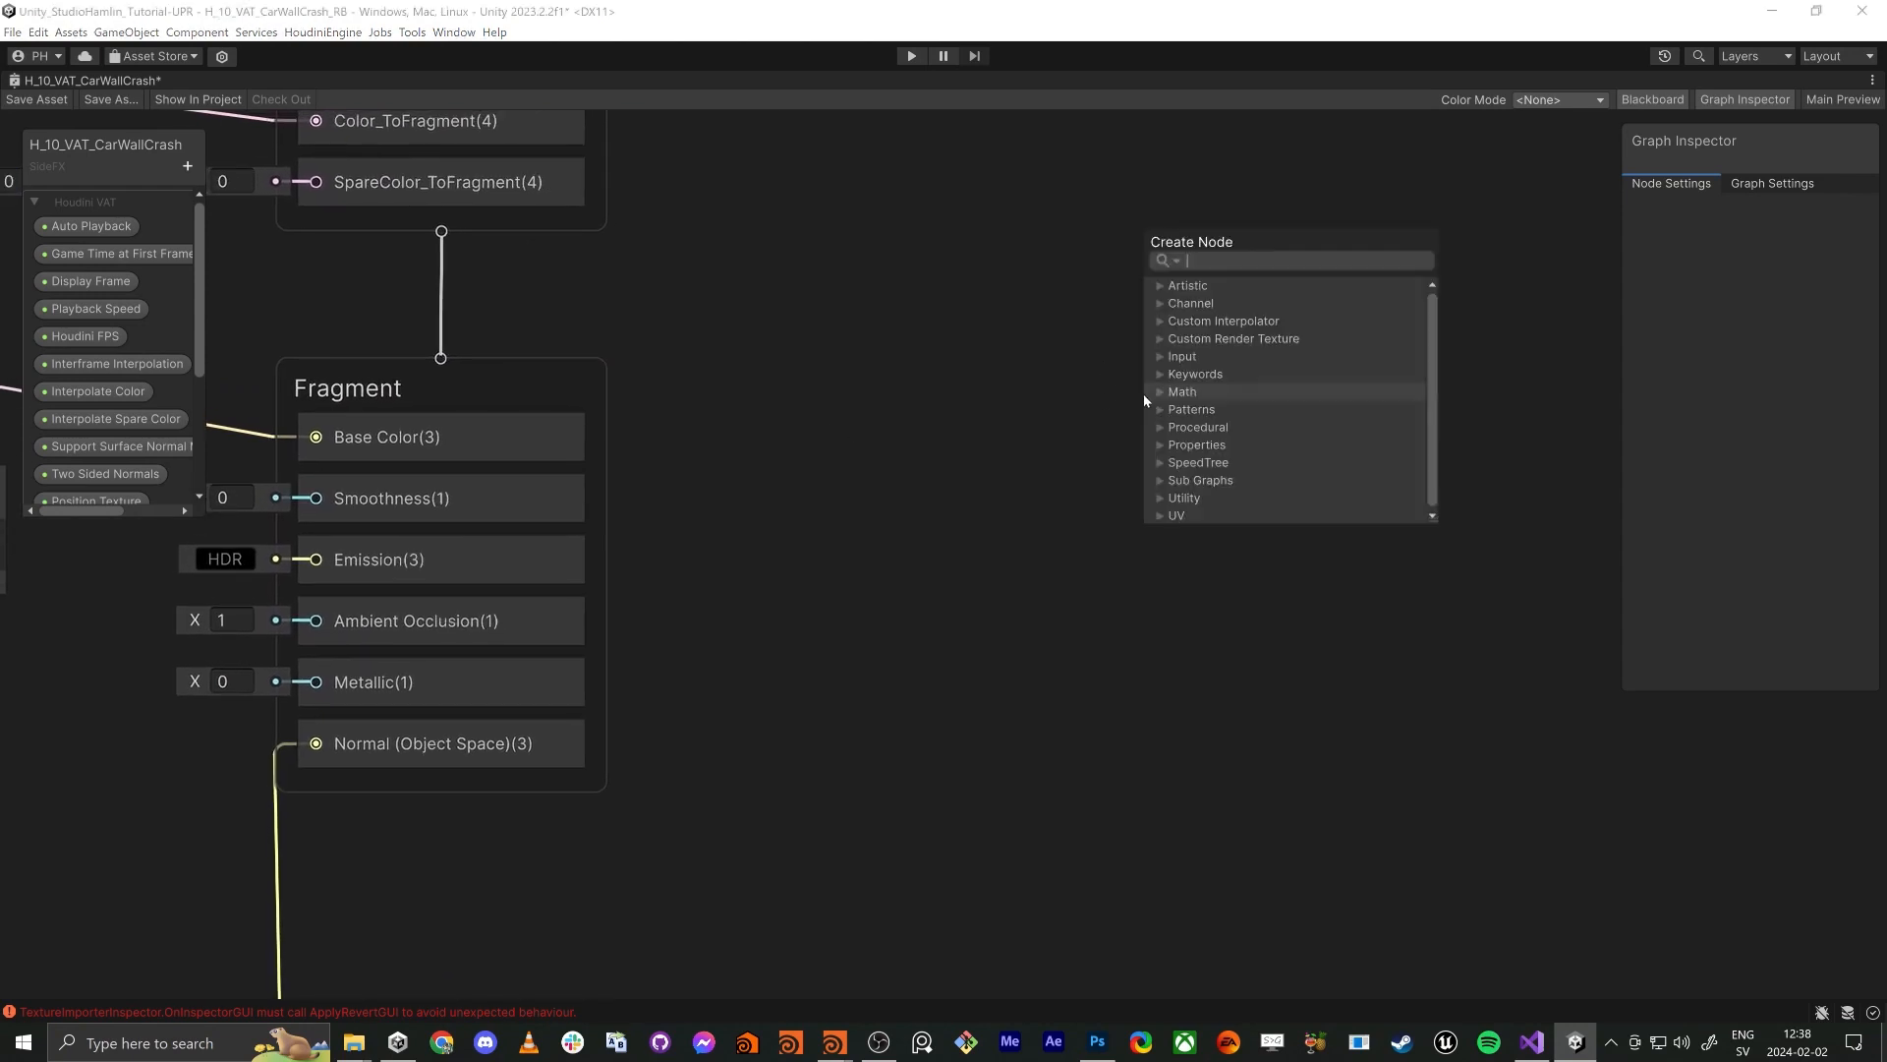
{"action": "type", "text": "simp no"}
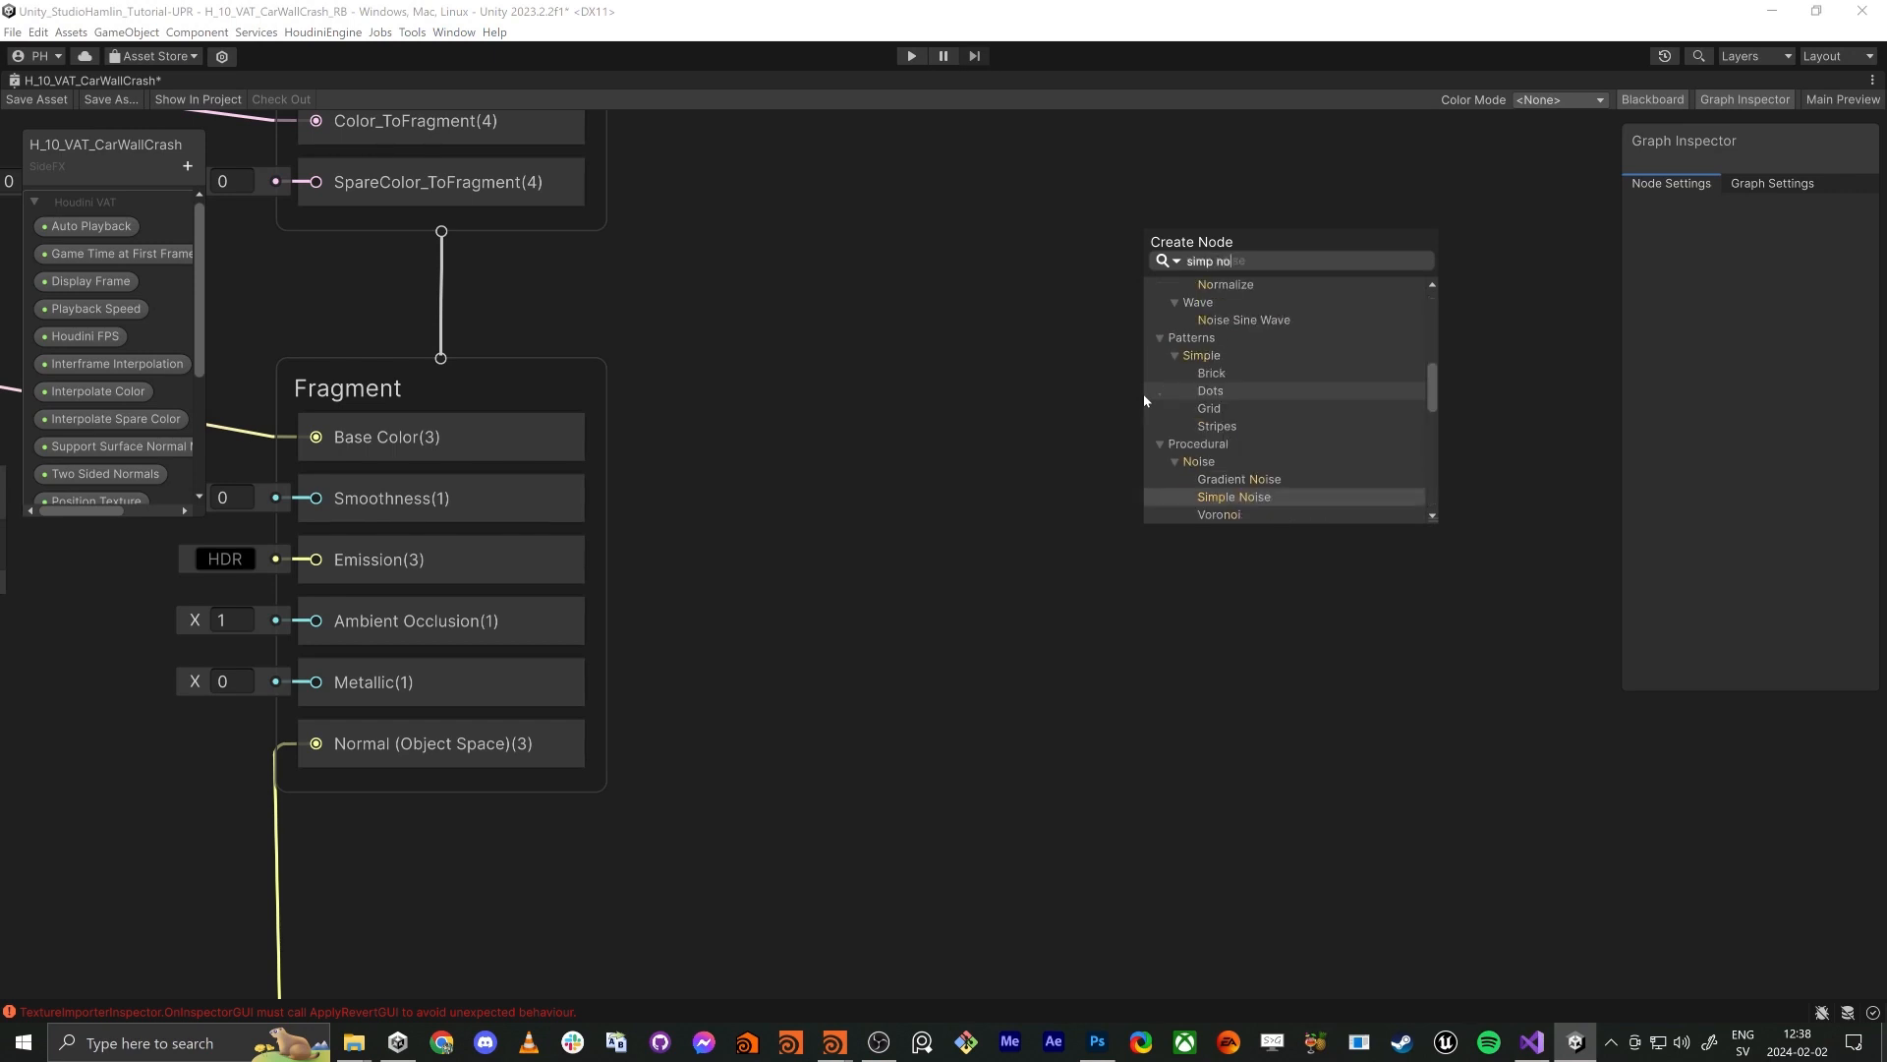
{"action": "left_click", "coordinate": [1256, 500]}
{"action": "left_click_drag", "start_coordinate": [1264, 445], "coordinate": [941, 202]}
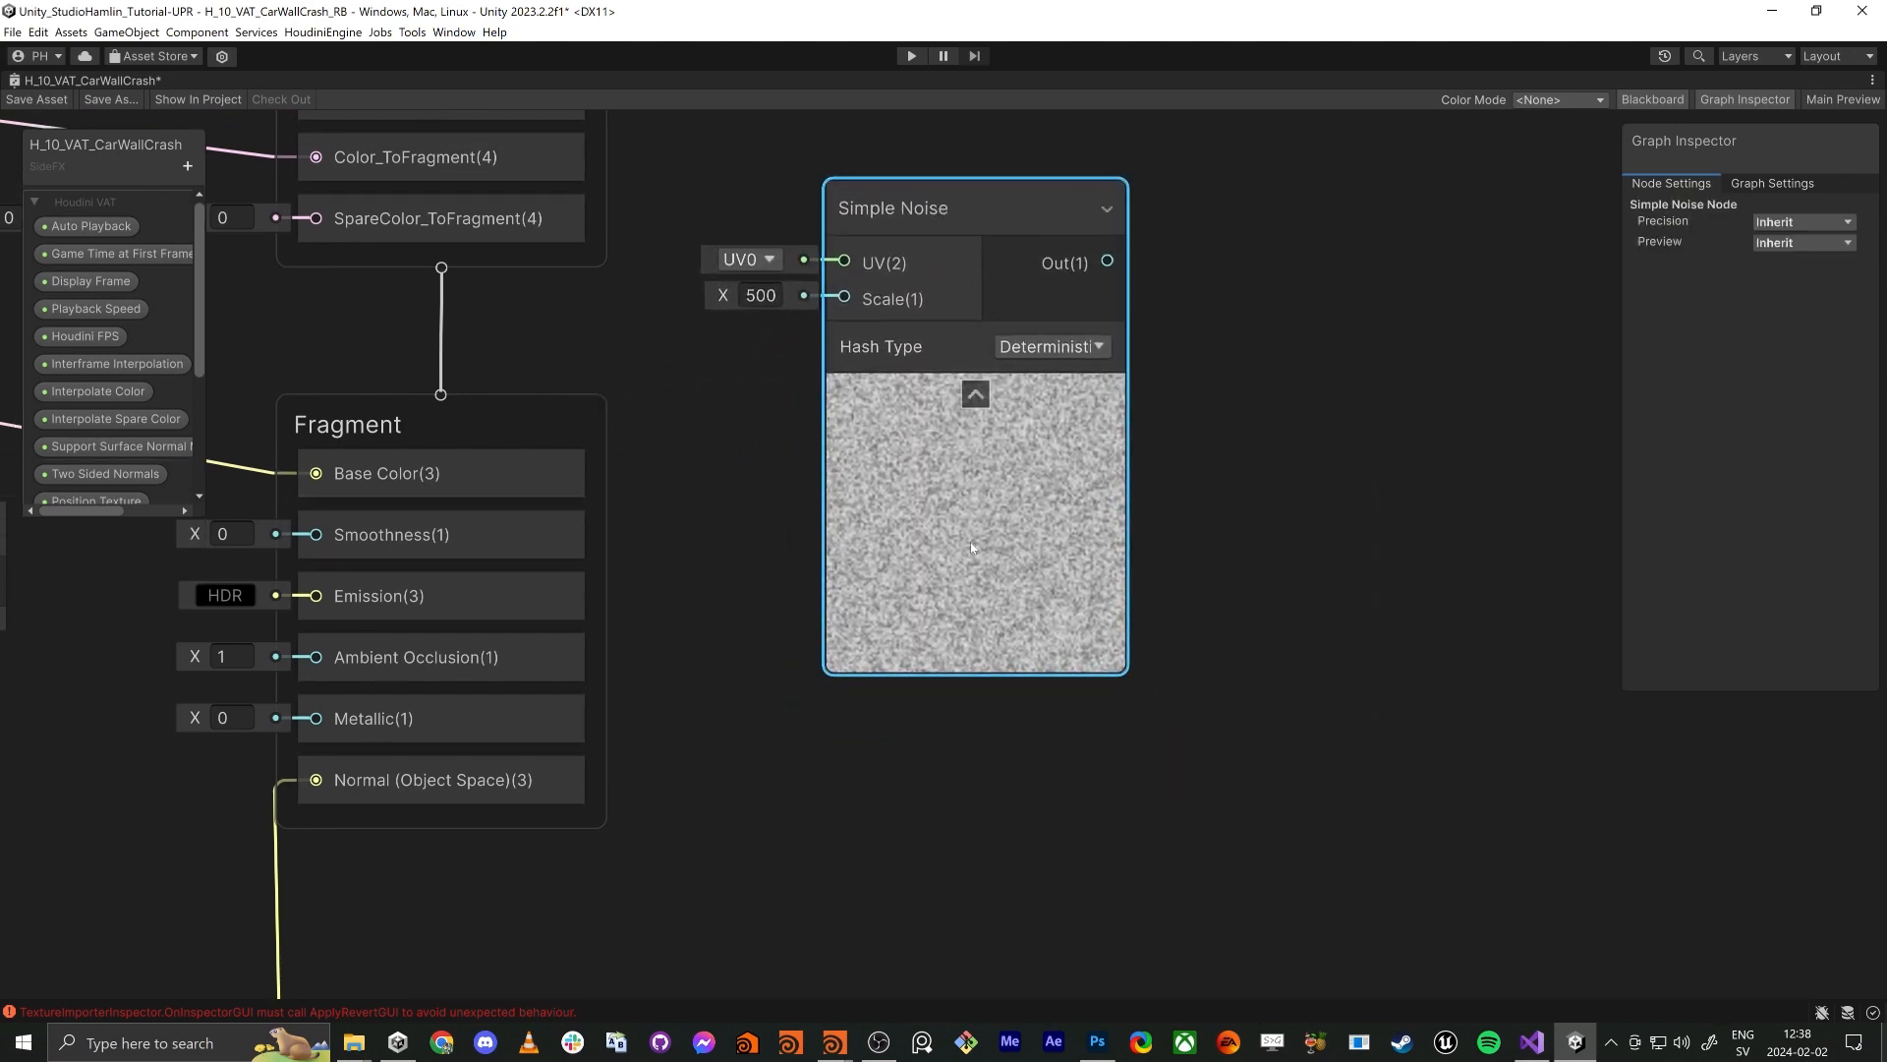
Duplicate the Simple Noise node, place the copy below the original and set its Scale to 50
{"action": "key", "text": "ctrl+c"}
{"action": "key", "text": "ctrl+v"}
{"action": "left_click_drag", "start_coordinate": [1001, 752], "coordinate": [899, 739]}
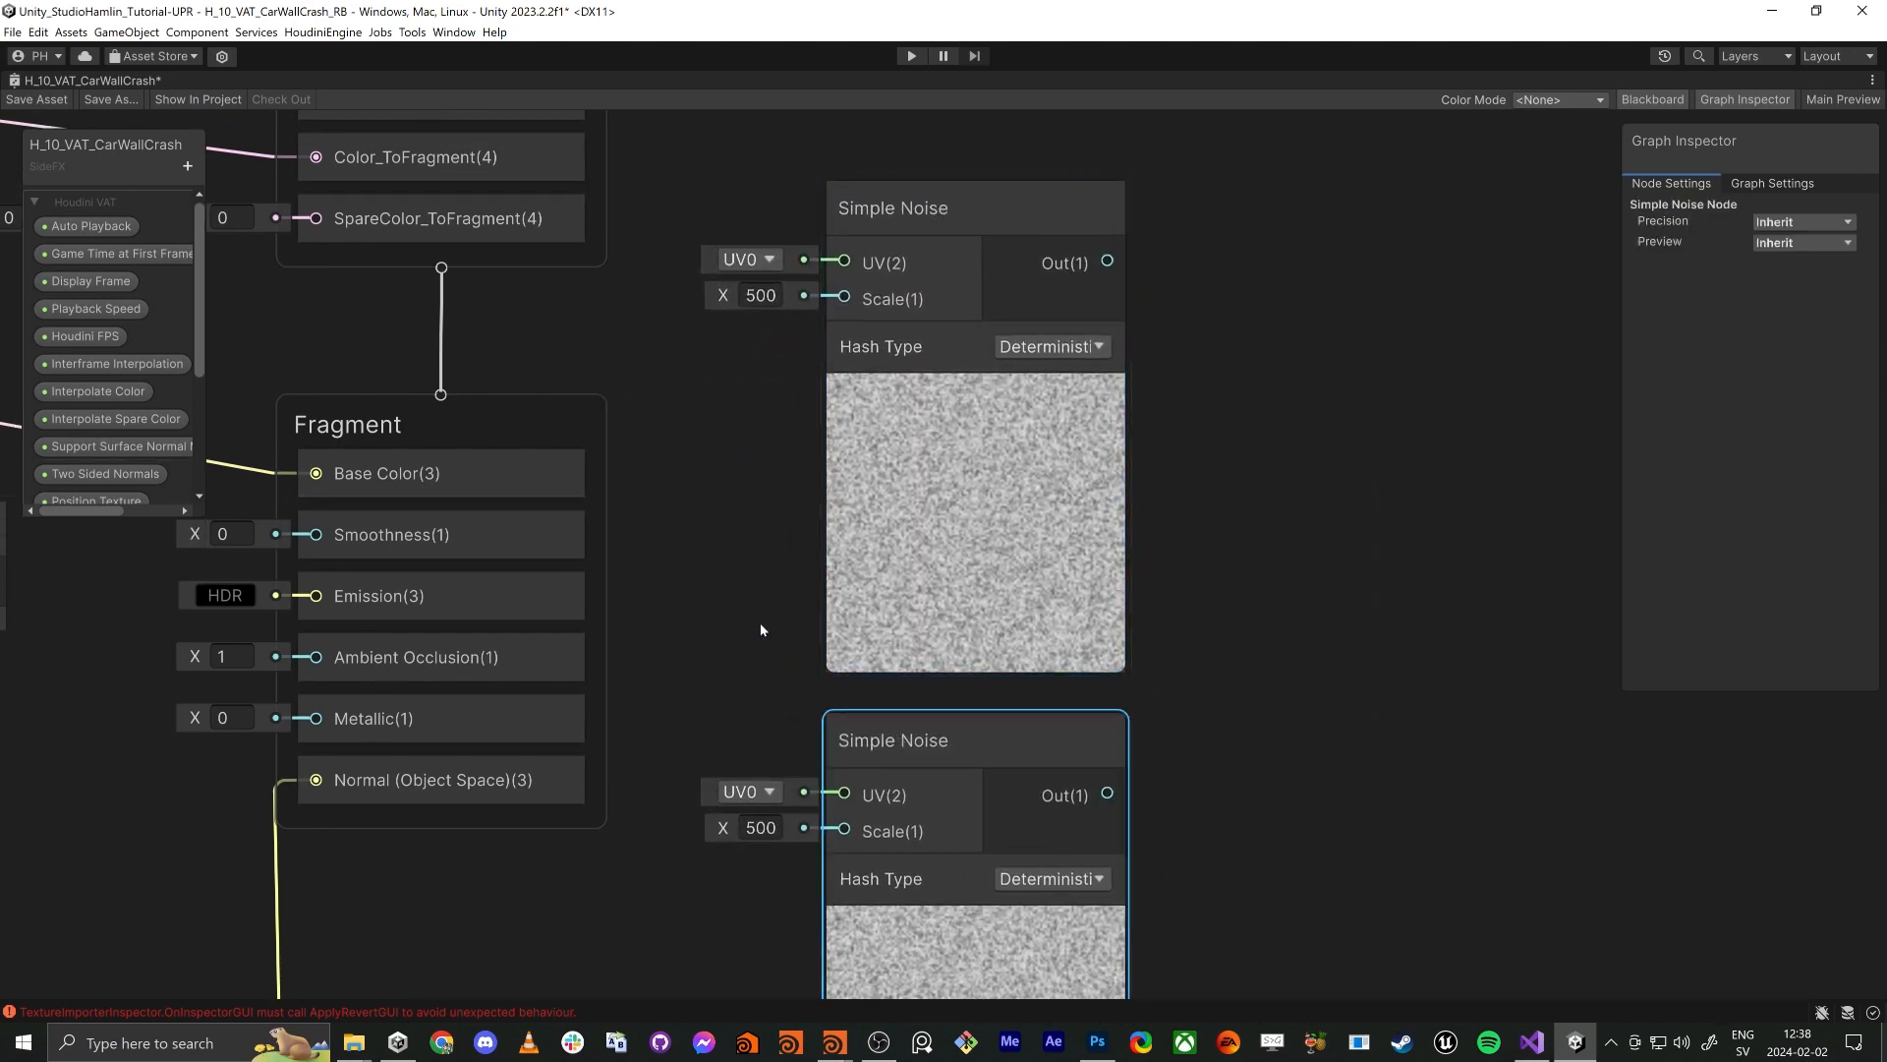
{"action": "middle_click_drag", "start_coordinate": [762, 629], "coordinate": [814, 459]}
{"action": "left_click", "coordinate": [799, 676]}
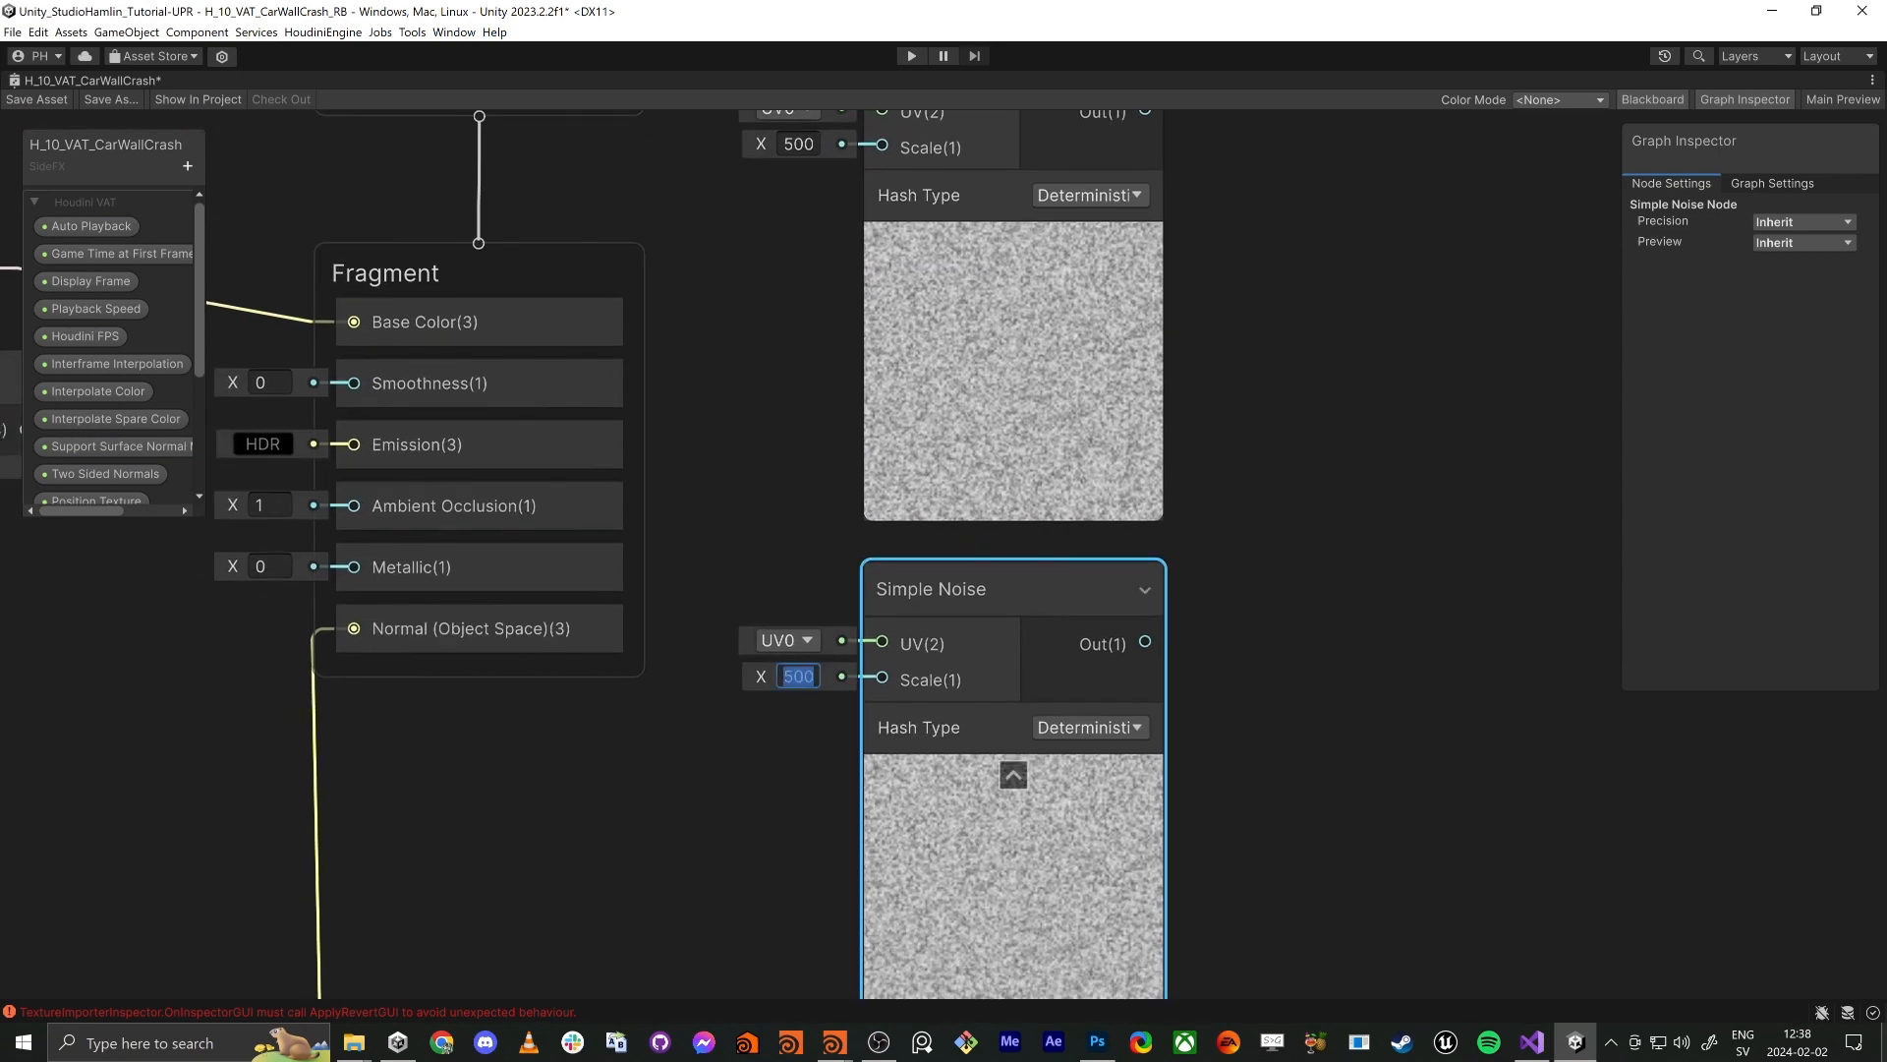
{"action": "type", "text": "50"}
{"action": "key", "text": "Return"}
Add a Multiply node with the output of the Simple Noise at scale 500 connected to its A input
{"action": "scroll", "coordinate": [1313, 613], "scroll_direction": "down", "scroll_amount": 2}
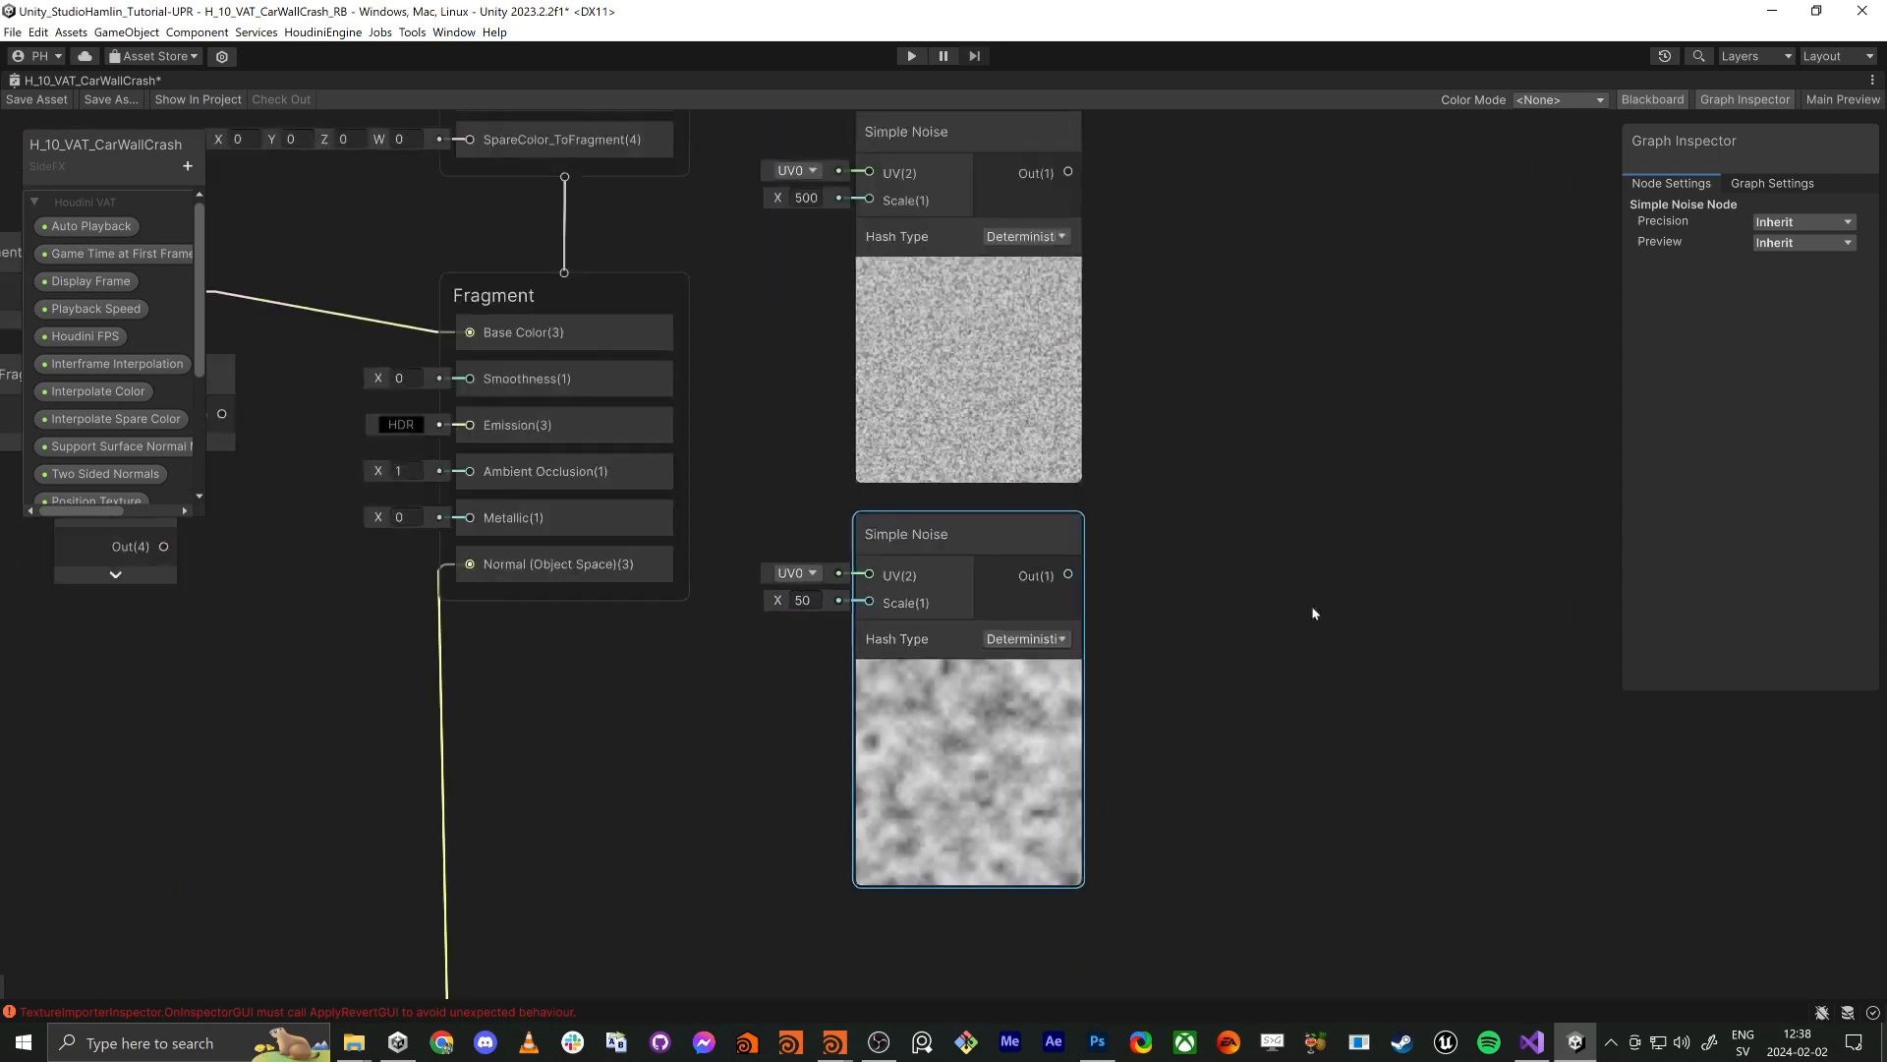
{"action": "middle_click_drag", "start_coordinate": [1313, 613], "coordinate": [1249, 715]}
{"action": "left_click_drag", "start_coordinate": [1005, 273], "coordinate": [1319, 429]}
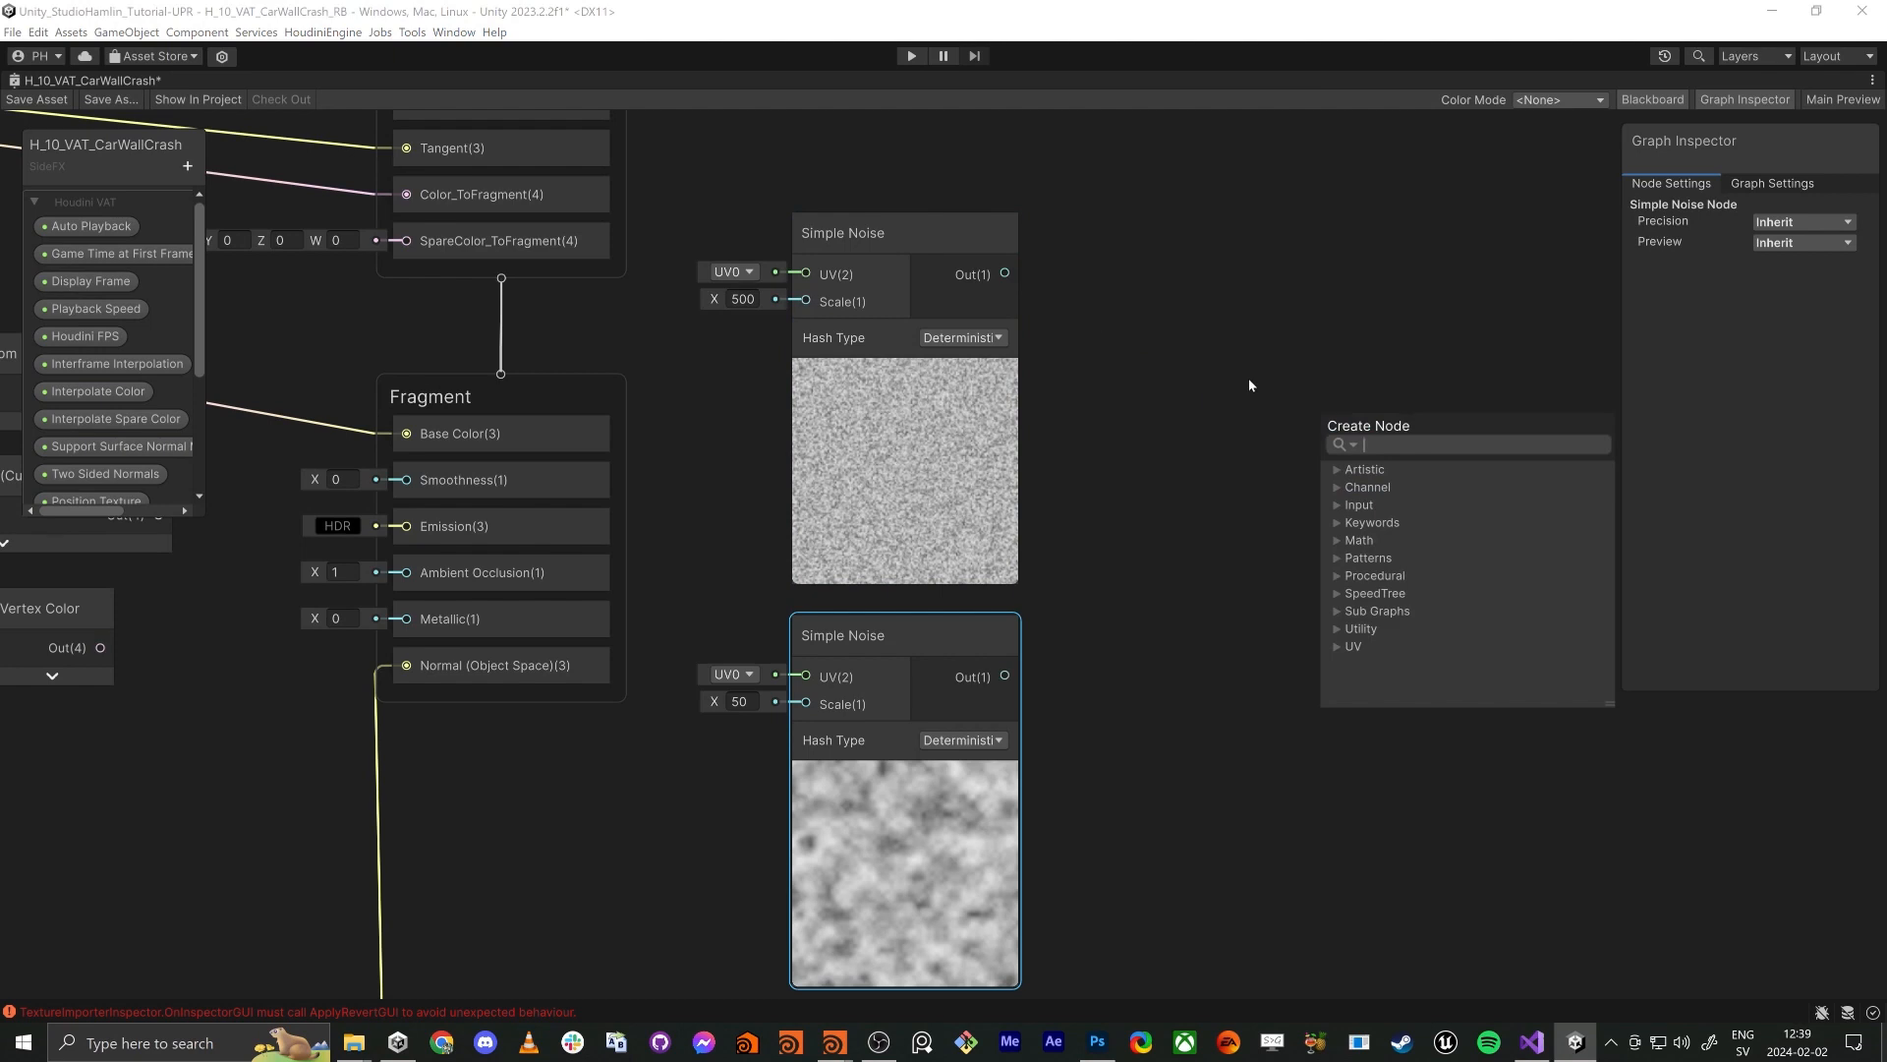
{"action": "type", "text": "mu"}
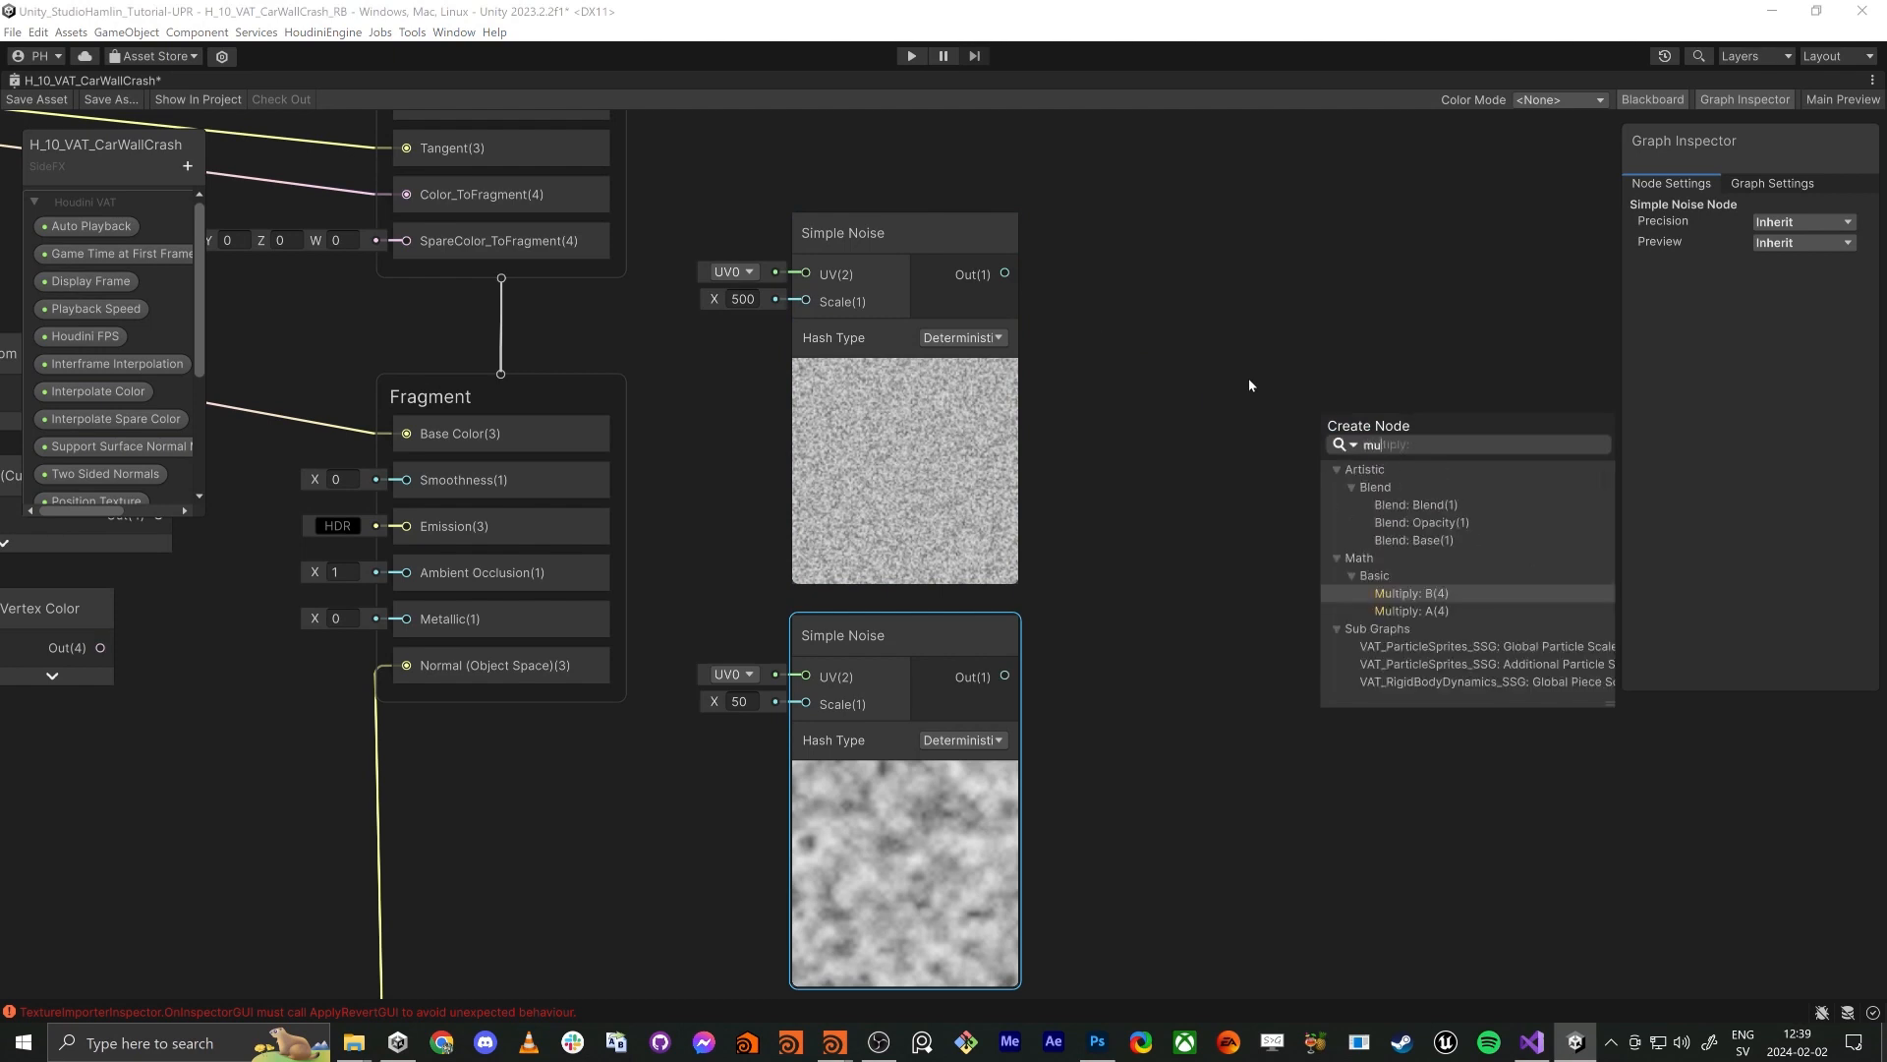
{"action": "type", "text": "lti"}
{"action": "key", "text": "Return"}
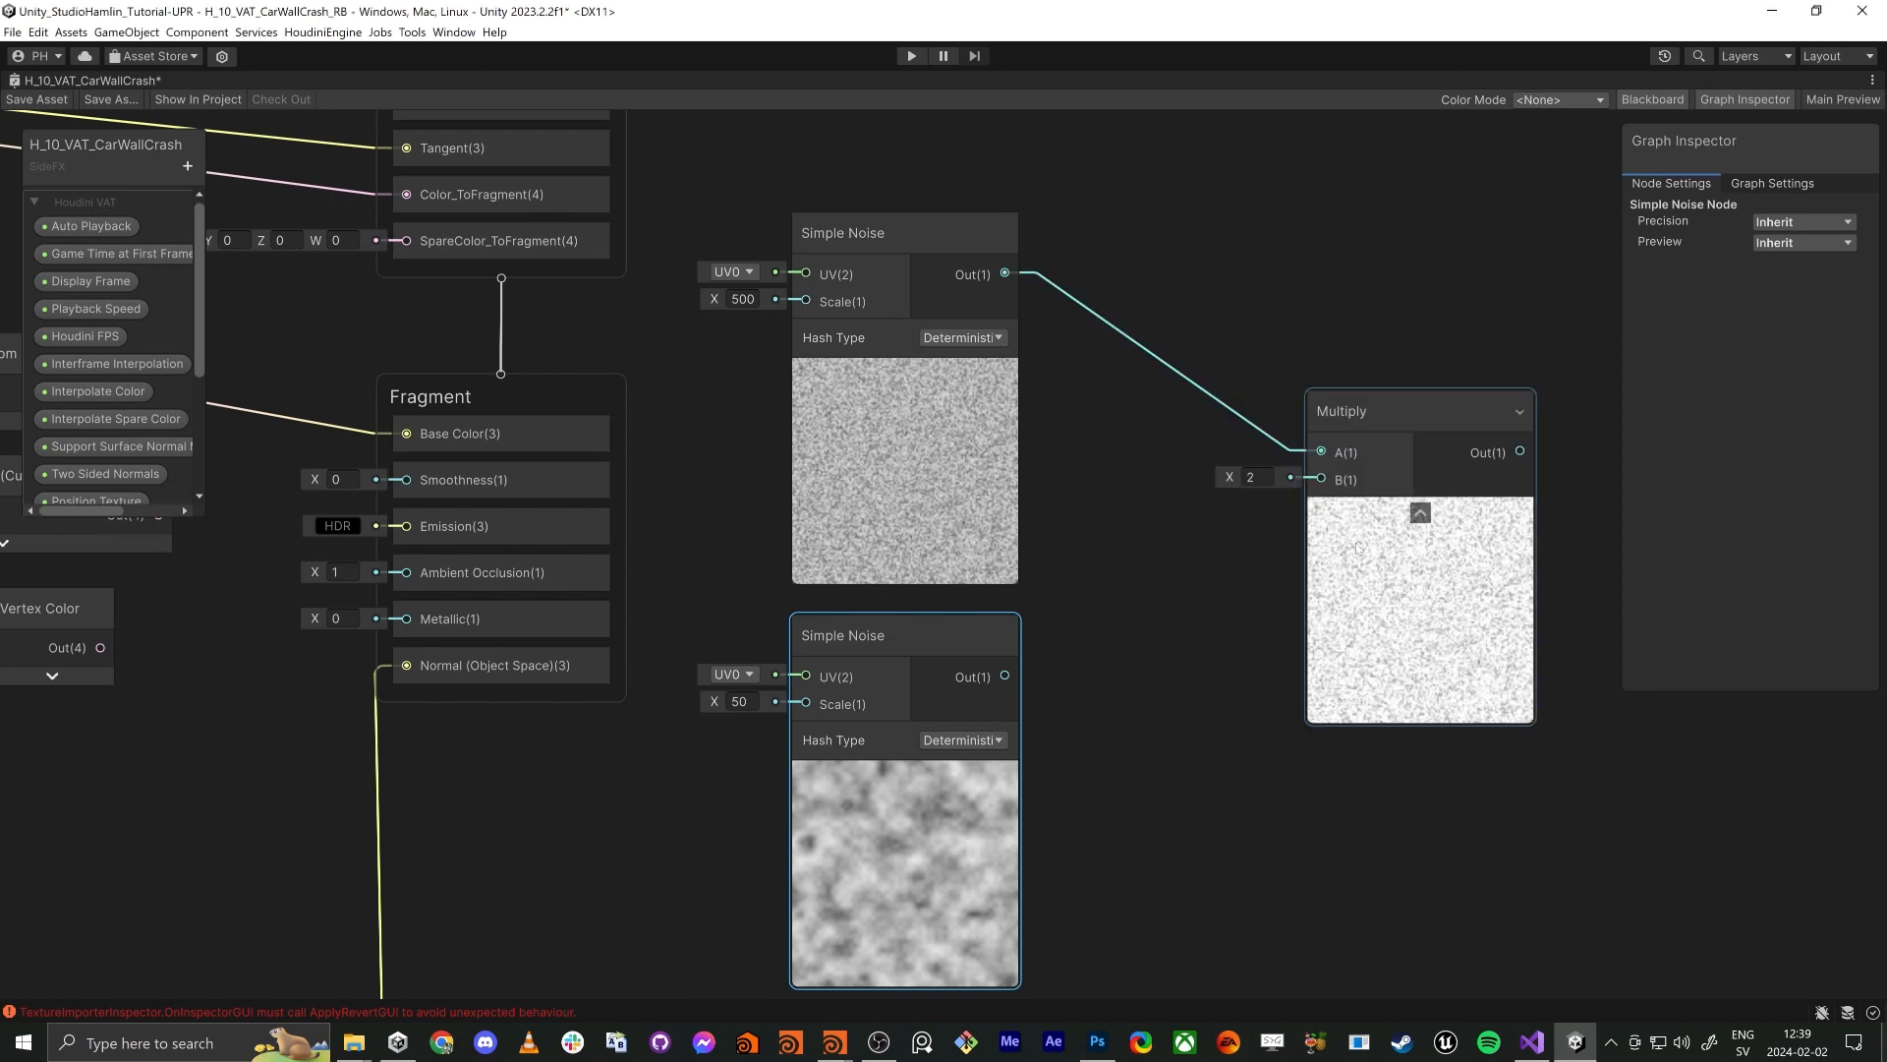
Connect the scale 50 Simple Noise to the Multiply node's B input and the Multiply output to the Fragment block's Base Color
{"action": "left_click_drag", "start_coordinate": [1317, 485], "coordinate": [1005, 676]}
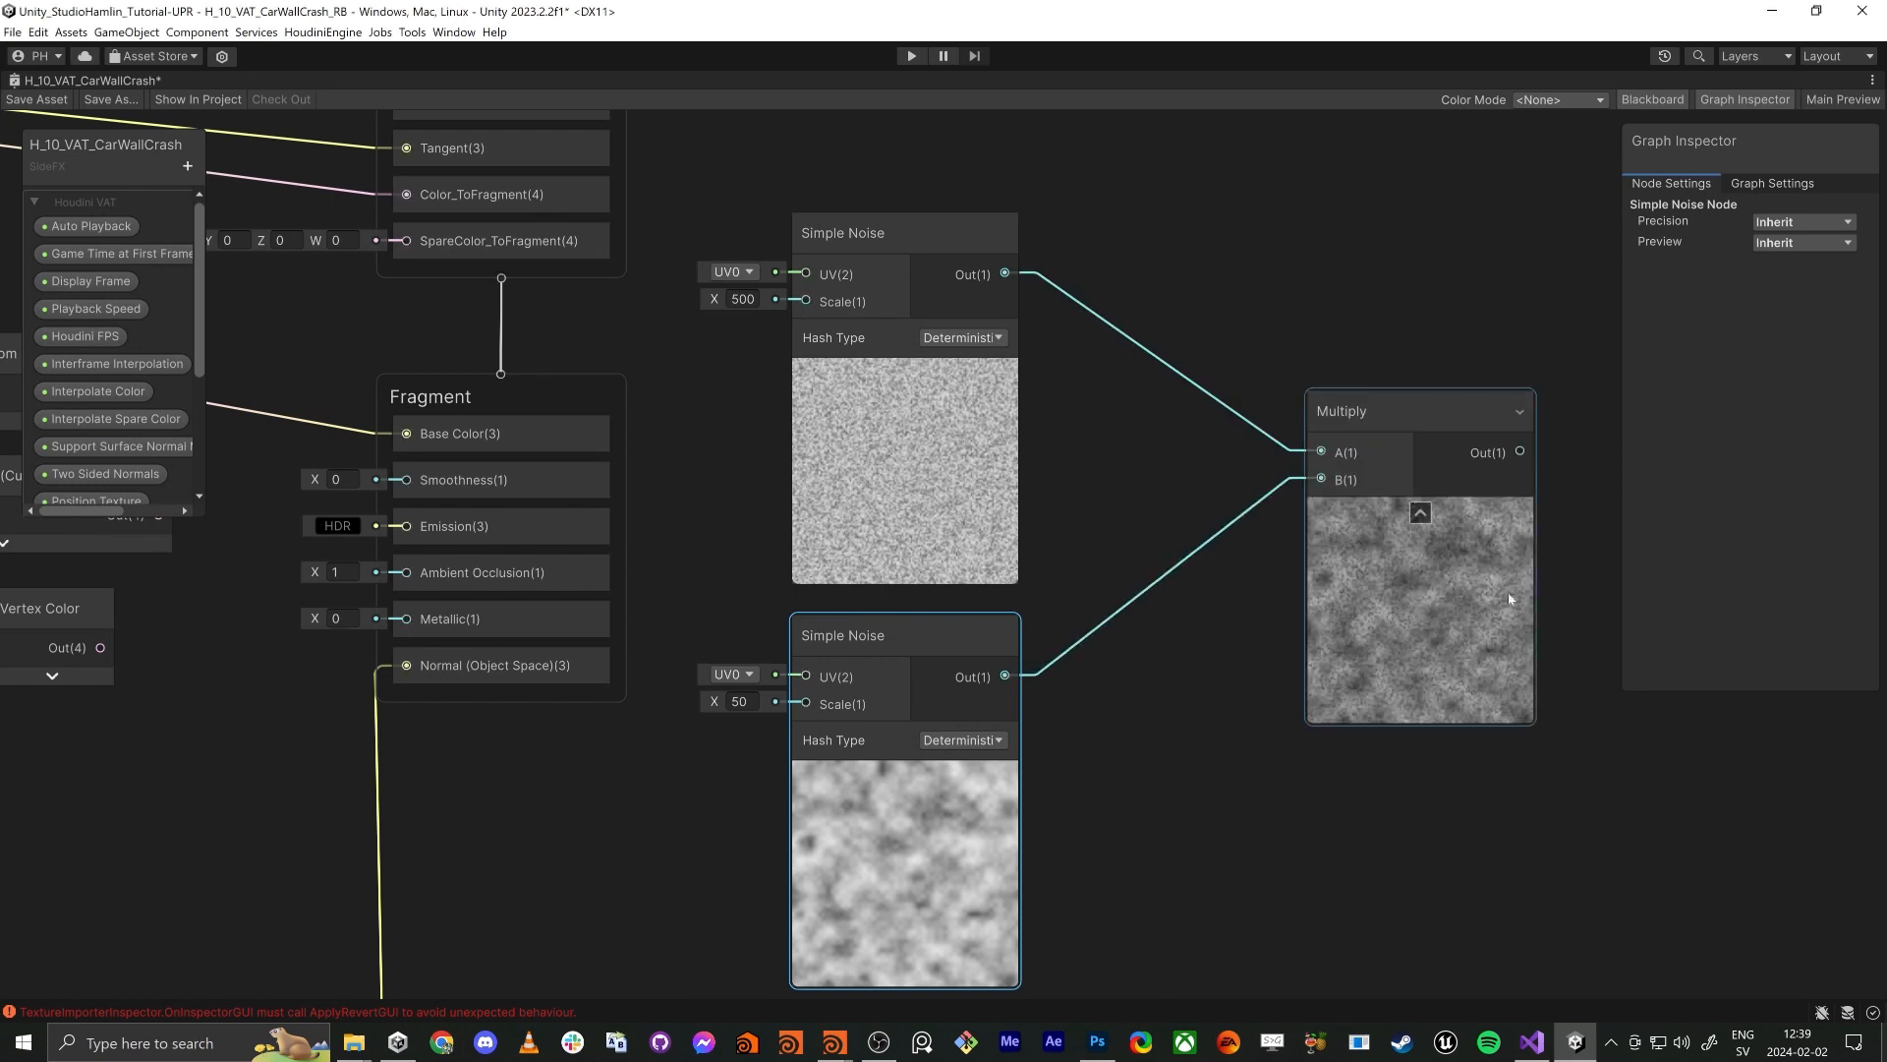
{"action": "left_click_drag", "start_coordinate": [1514, 454], "coordinate": [406, 435]}
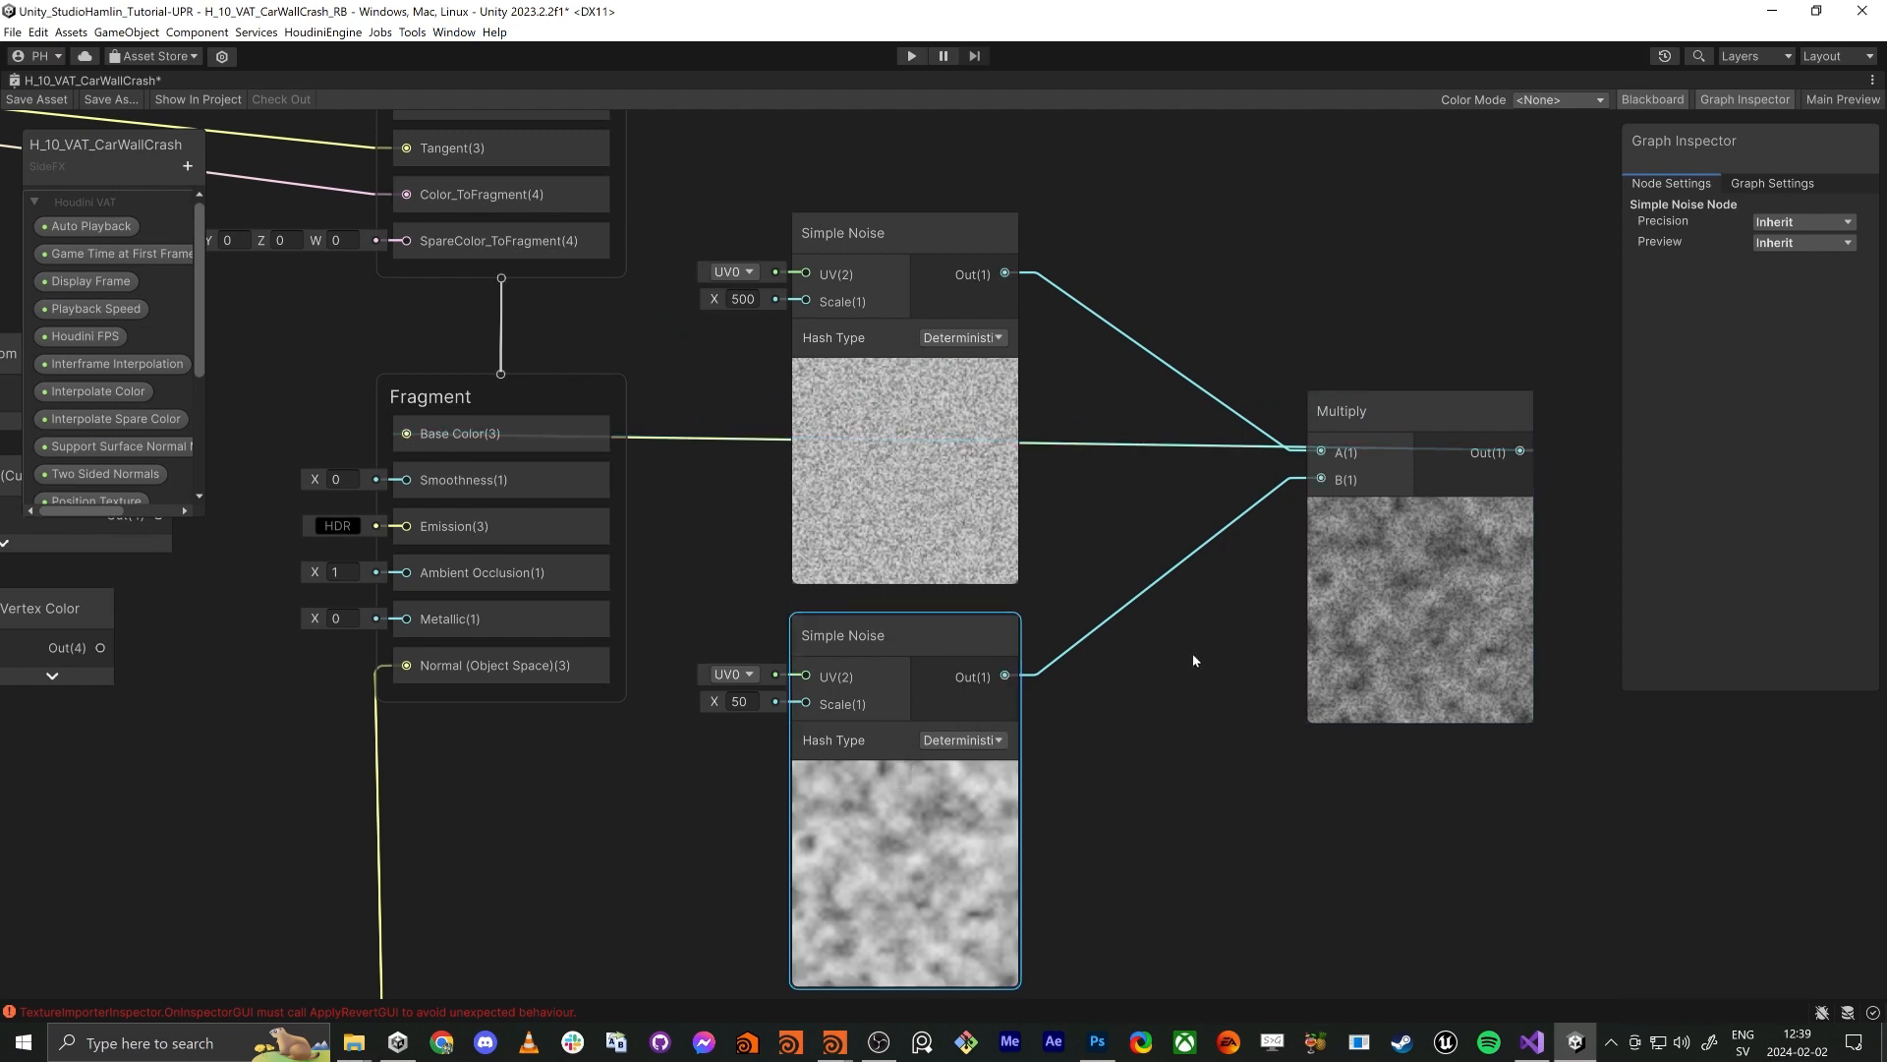
Add a Remap node fed by the scale 50 Simple Noise and set its In Min Max X to 0
{"action": "middle_click_drag", "start_coordinate": [1120, 701], "coordinate": [988, 632]}
{"action": "left_click_drag", "start_coordinate": [871, 606], "coordinate": [1109, 818]}
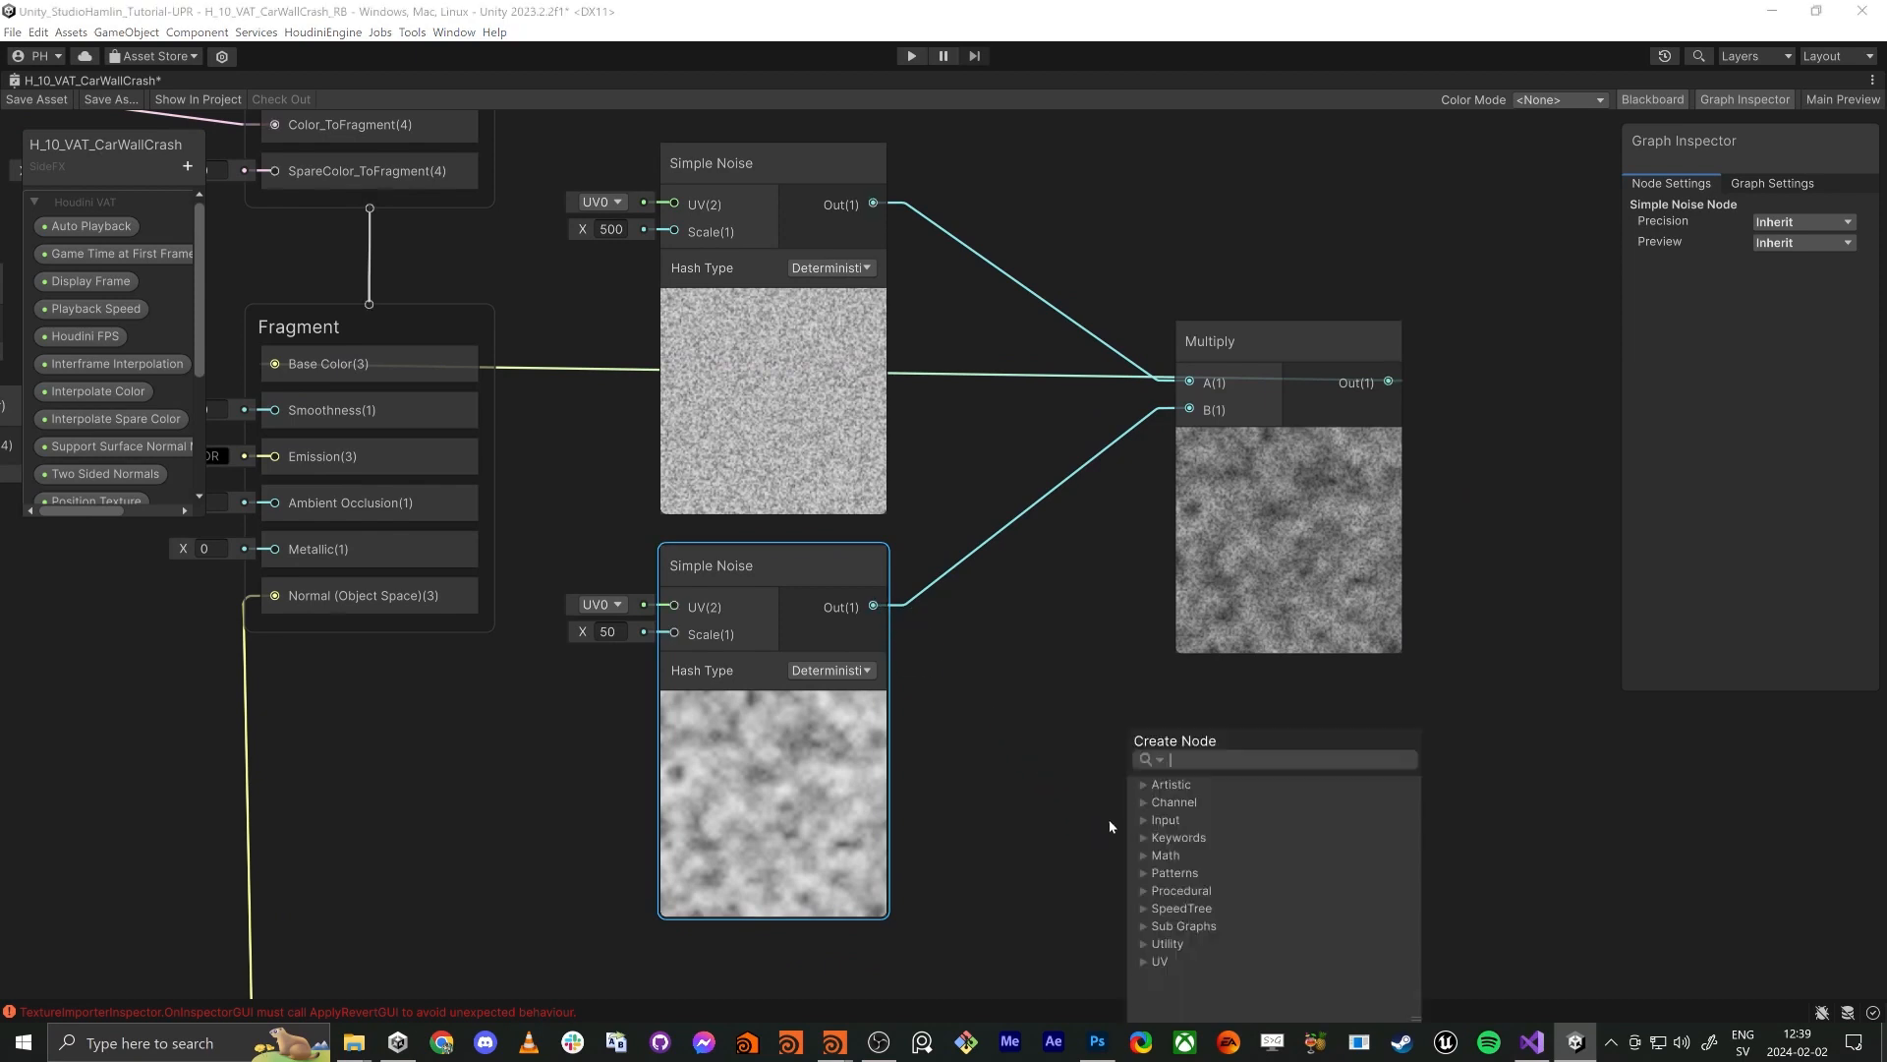
{"action": "type", "text": "rema"}
{"action": "key", "text": "Return"}
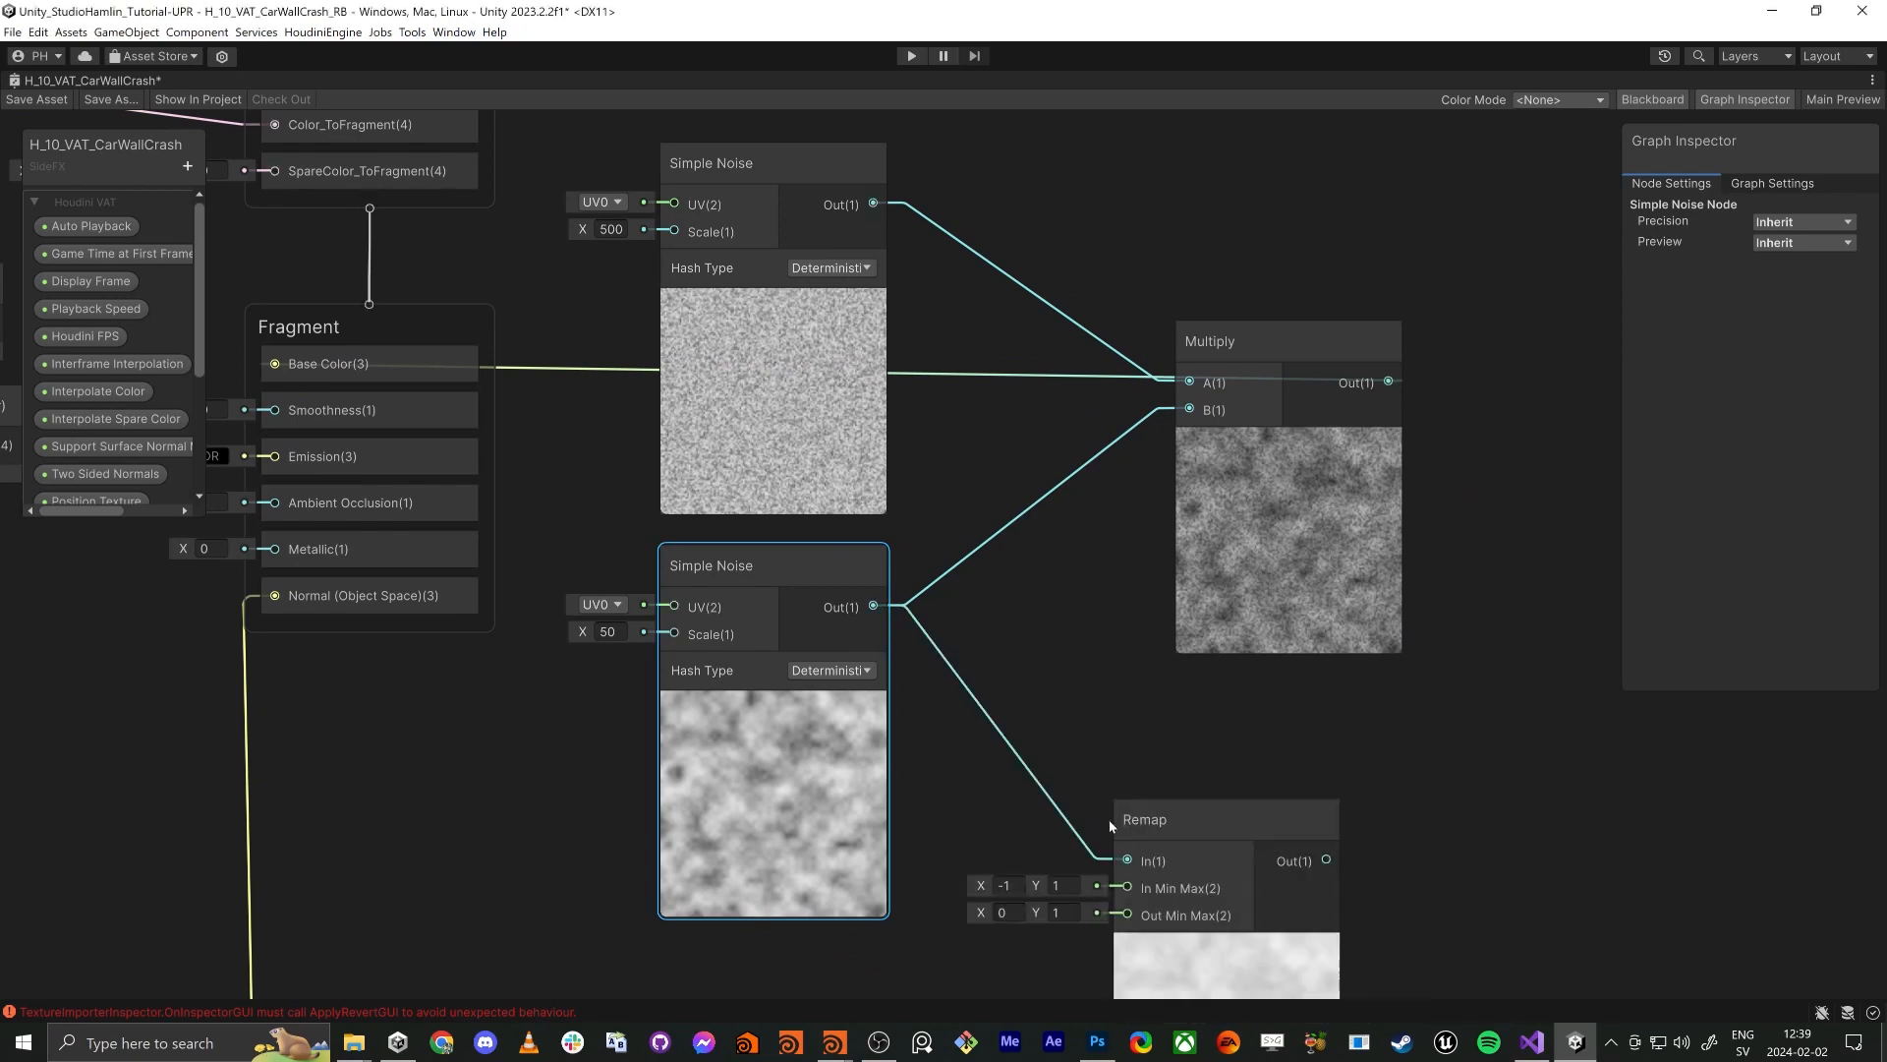
{"action": "middle_click_drag", "start_coordinate": [978, 810], "coordinate": [999, 730]}
{"action": "left_click", "coordinate": [1031, 805]}
{"action": "type", "text": "0"}
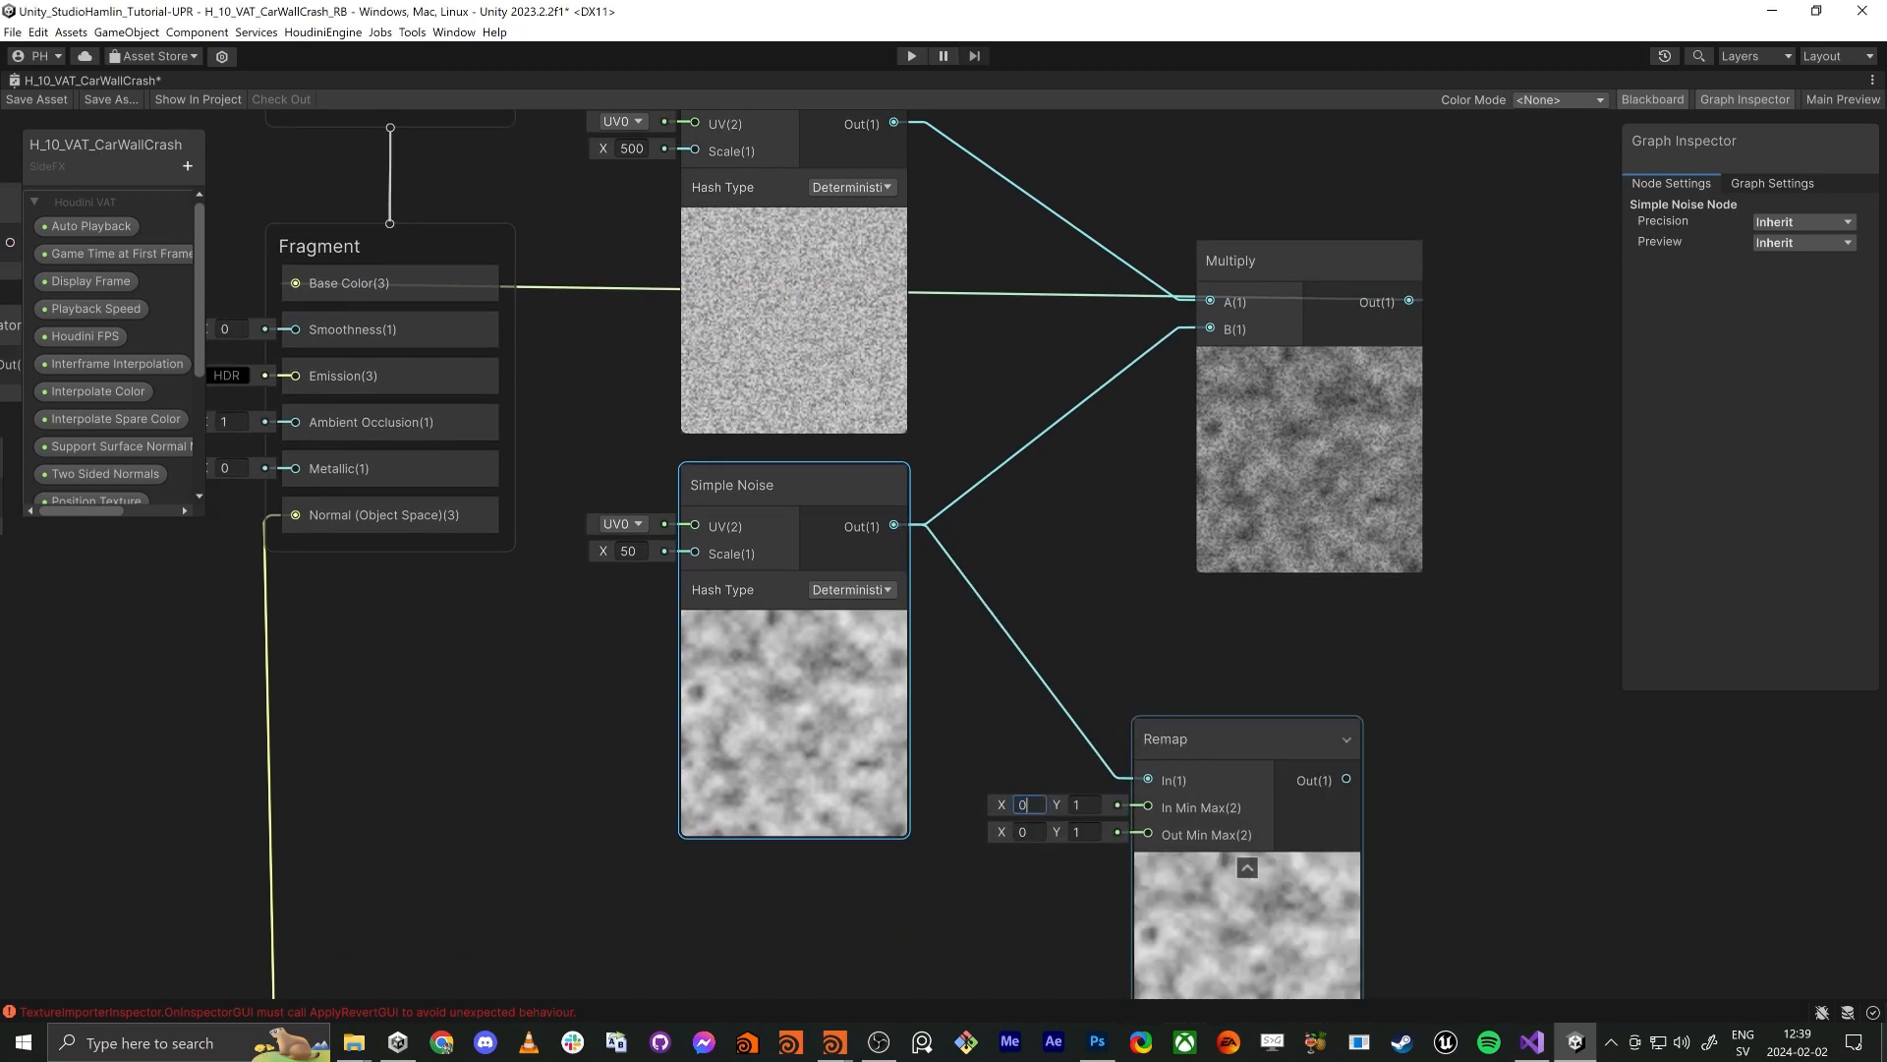
{"action": "key", "text": "Return"}
Set the Remap node's Out Min Max X to 0.37 and connect its output to the Multiply node's B input
{"action": "middle_click_drag", "start_coordinate": [1119, 563], "coordinate": [1072, 399]}
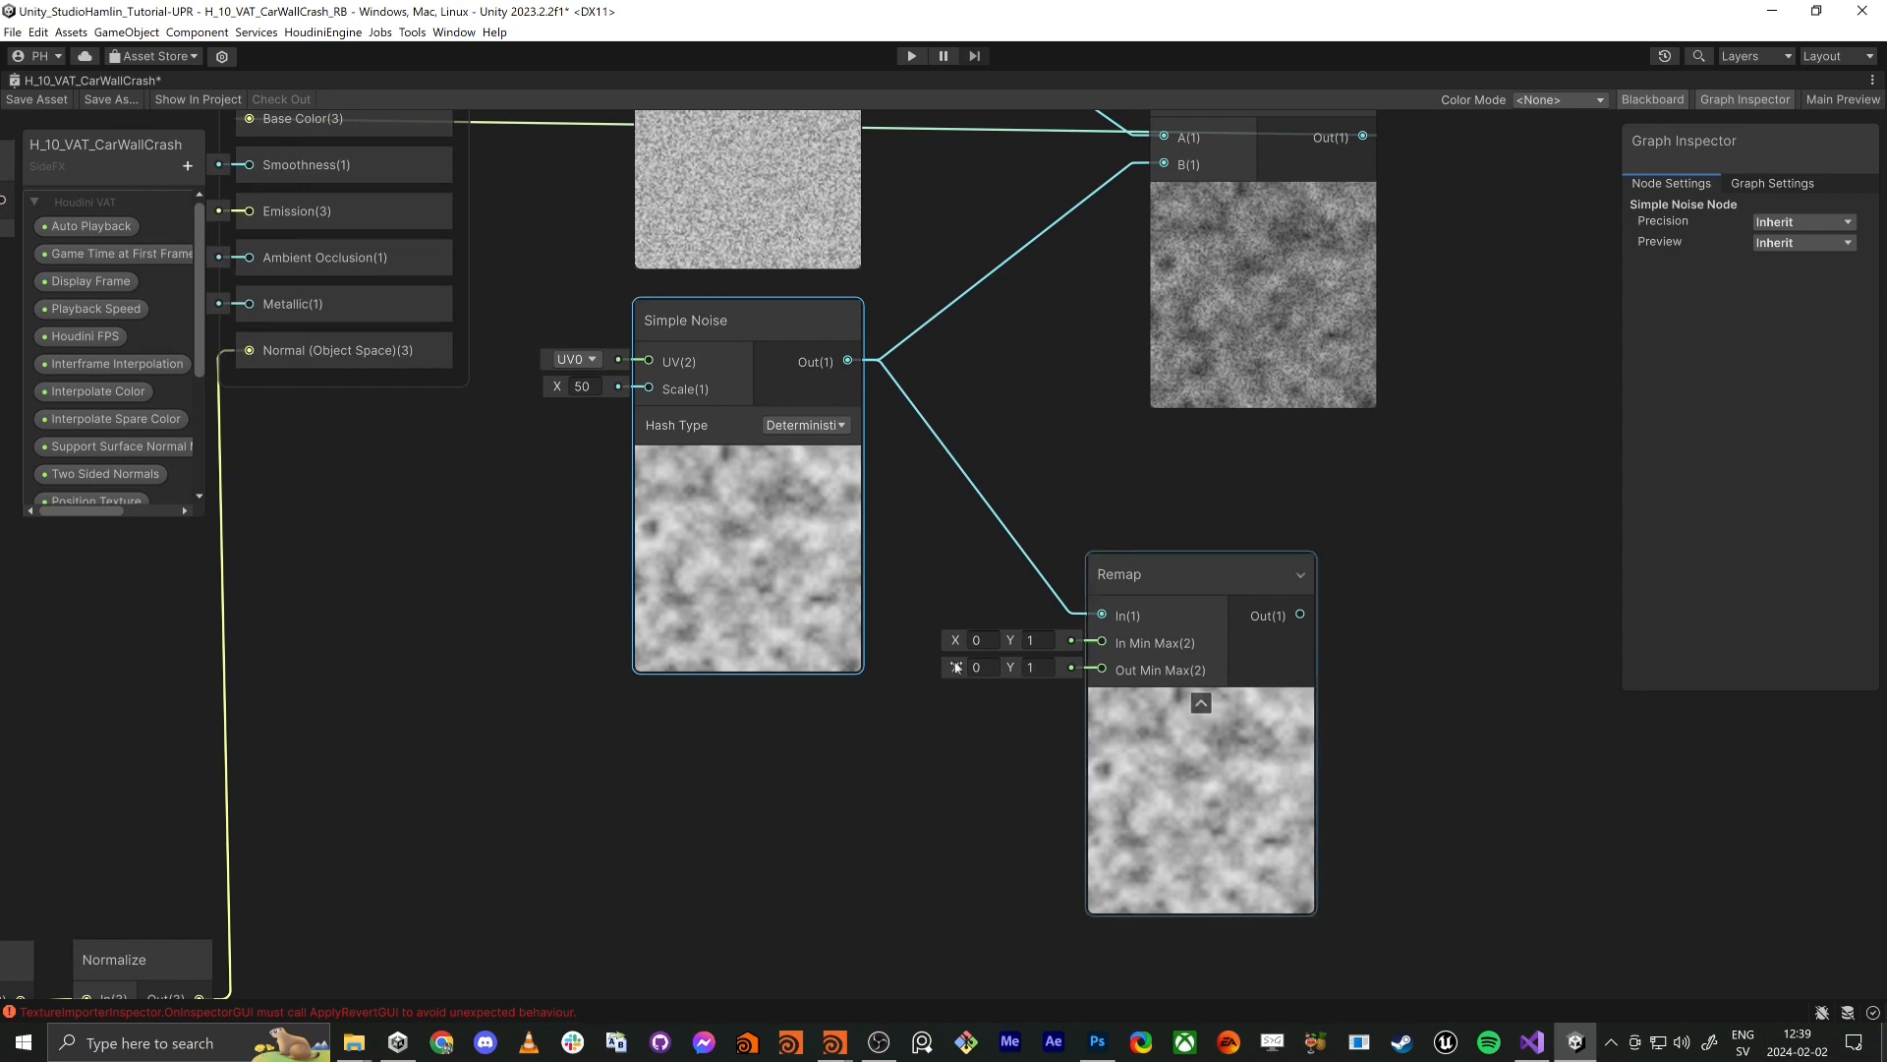
{"action": "mouse_move", "coordinate": [956, 666]}
{"action": "left_mouse_down"}
{"action": "mouse_move", "coordinate": [991, 666]}
{"action": "mouse_move", "coordinate": [955, 673]}
{"action": "left_mouse_up"}
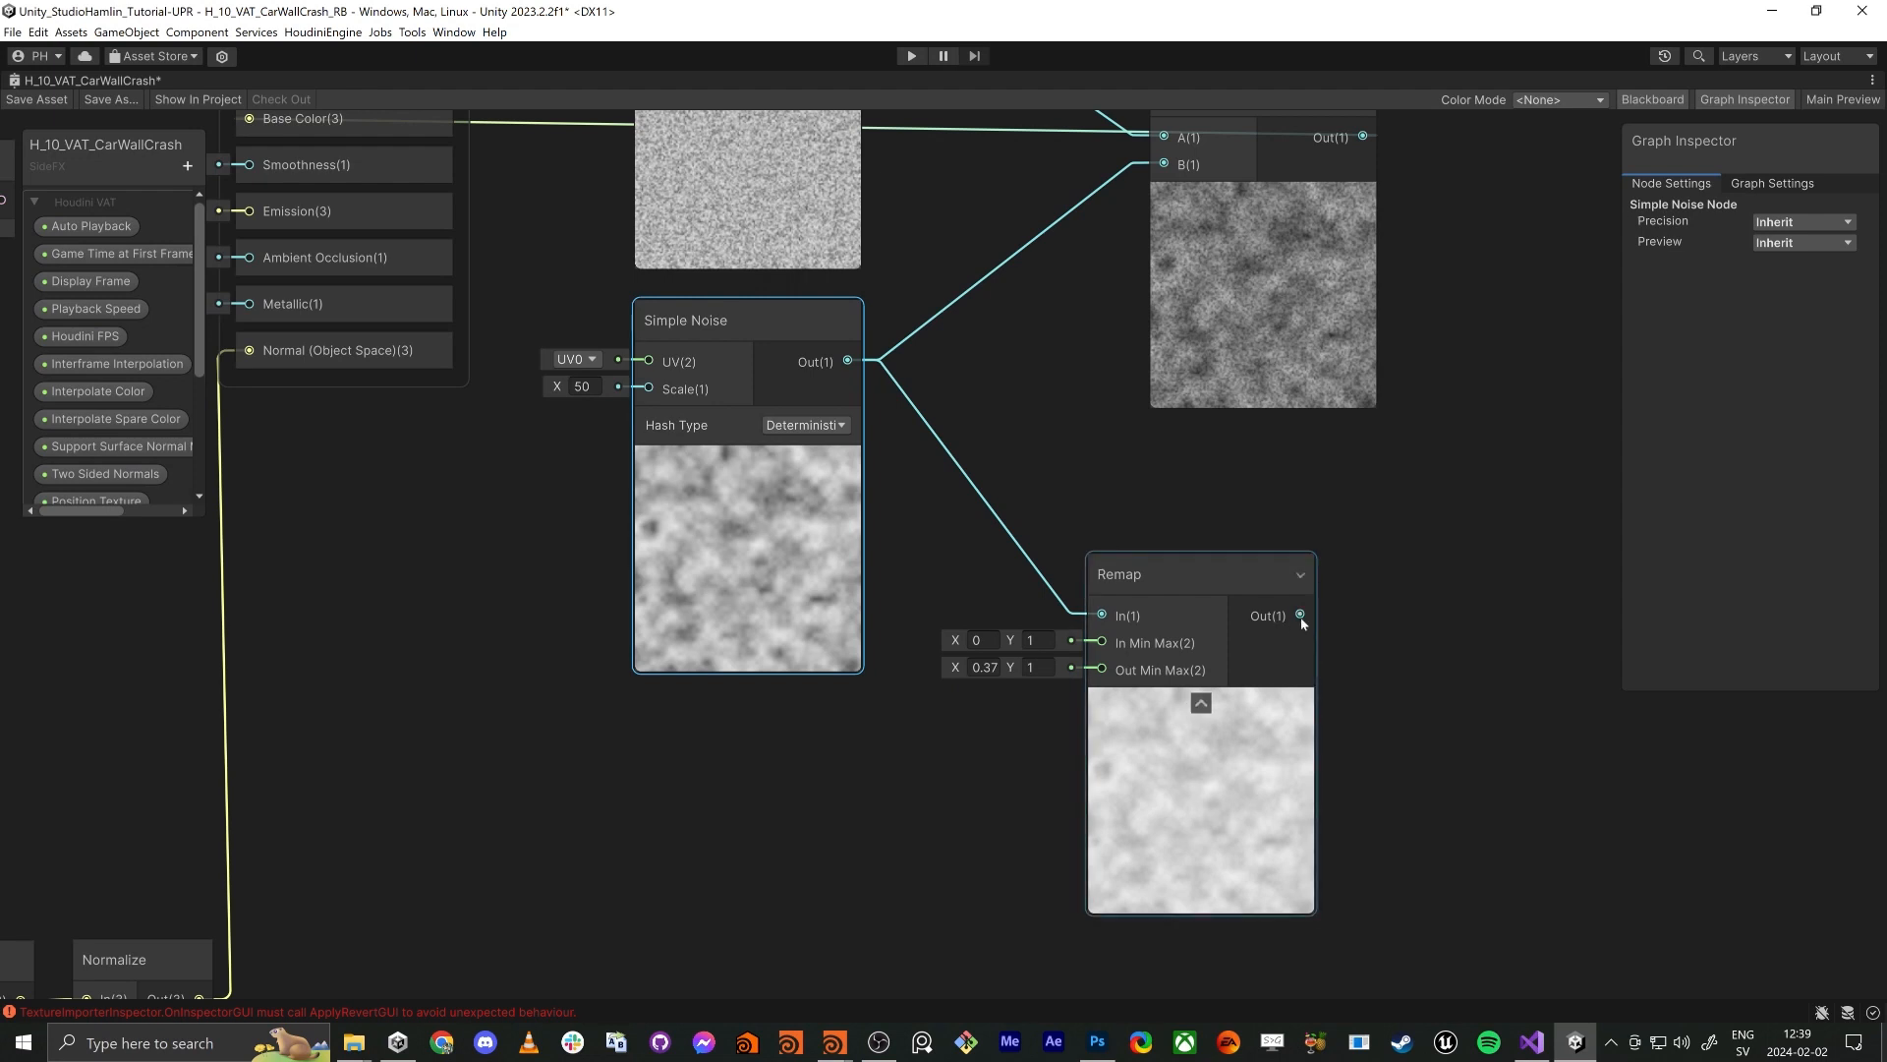
{"action": "left_click_drag", "start_coordinate": [1302, 617], "coordinate": [1163, 264]}
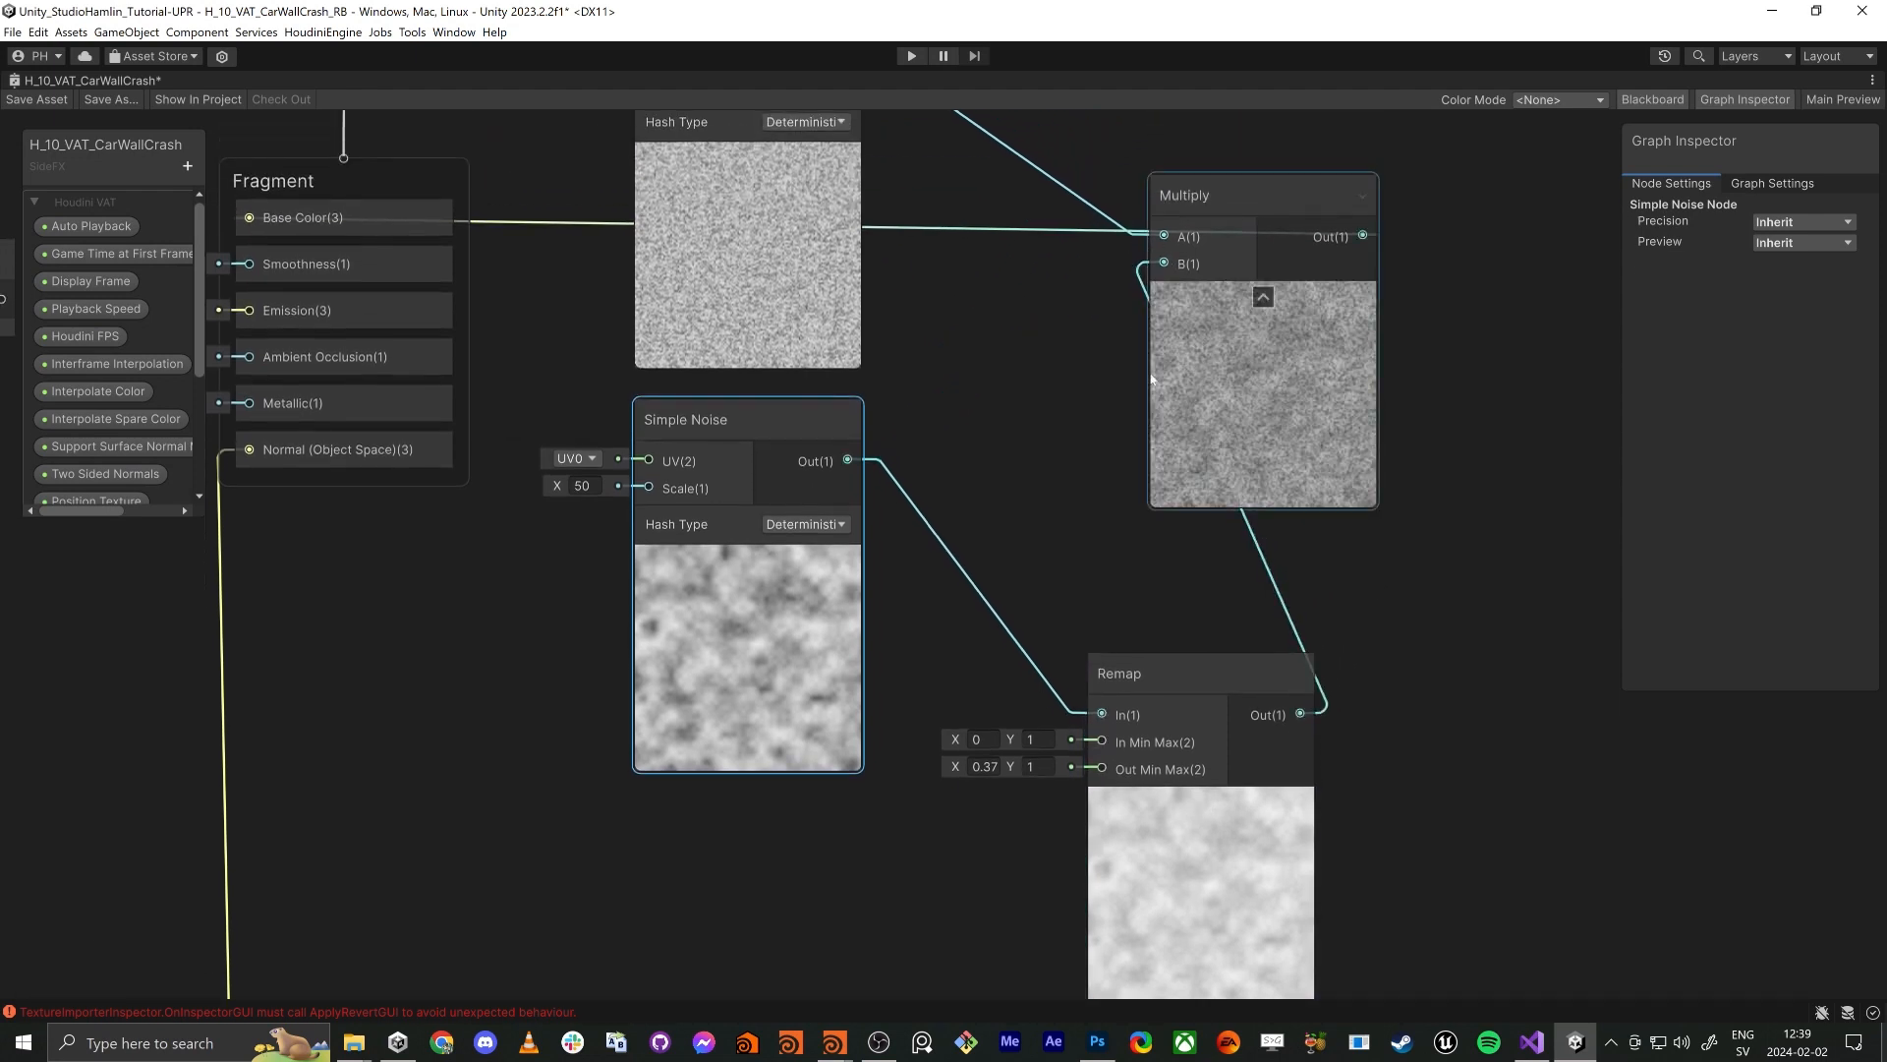
Arrange the two Simple Noise, Remap and Multiply nodes together and move them as a group above the VAT property nodes
{"action": "left_click_drag", "start_coordinate": [1120, 675], "coordinate": [1020, 567]}
{"action": "left_click_drag", "start_coordinate": [1238, 195], "coordinate": [1482, 231]}
{"action": "middle_click_drag", "start_coordinate": [1025, 364], "coordinate": [1052, 540]}
{"action": "left_click_drag", "start_coordinate": [788, 216], "coordinate": [1182, 319]}
{"action": "scroll", "coordinate": [1109, 328], "scroll_direction": "down", "scroll_amount": 5}
{"action": "middle_click_drag", "start_coordinate": [1026, 245], "coordinate": [1346, 233]}
{"action": "scroll", "coordinate": [1346, 233], "scroll_direction": "down", "scroll_amount": 3}
{"action": "left_click_drag", "start_coordinate": [1257, 226], "coordinate": [1500, 542]}
{"action": "left_click_drag", "start_coordinate": [1527, 305], "coordinate": [696, 307]}
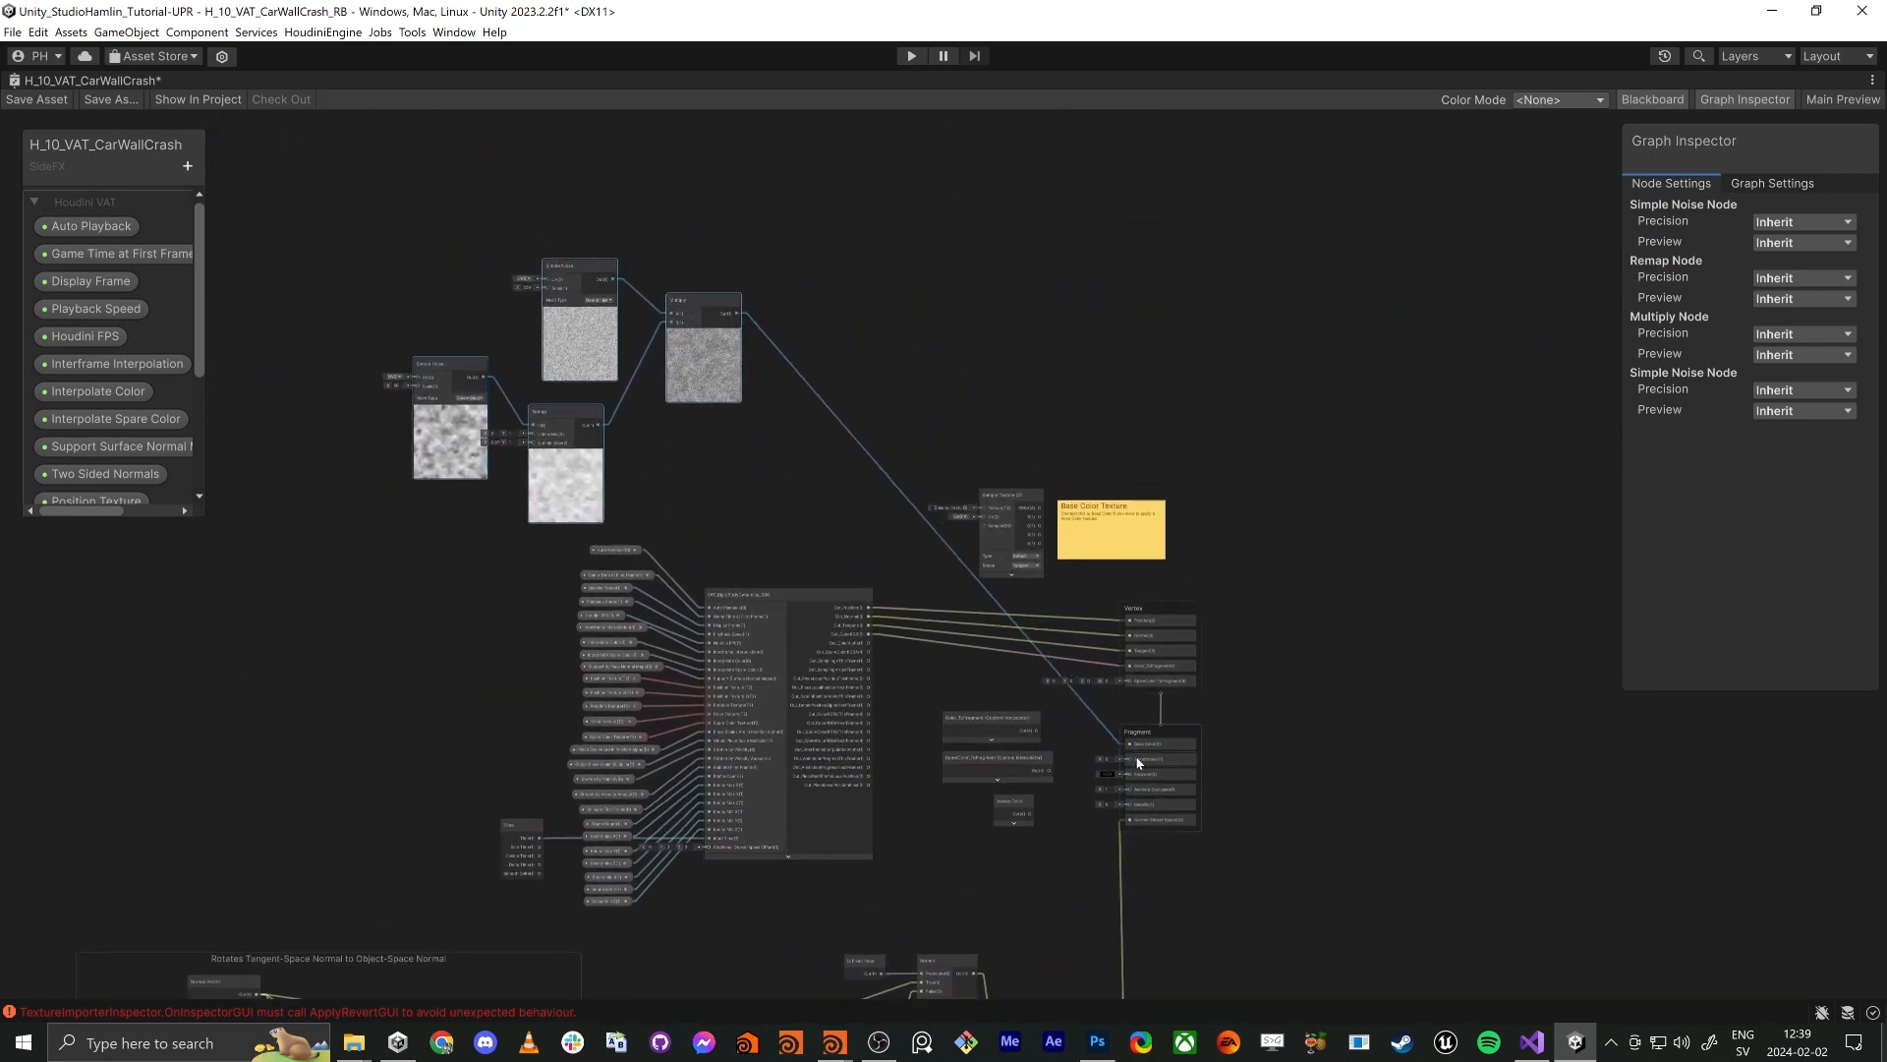
Save the shader graph with the noise network connected to Base Color
{"action": "scroll", "coordinate": [1139, 763], "scroll_direction": "up", "scroll_amount": 5}
{"action": "middle_click_drag", "start_coordinate": [614, 281], "coordinate": [847, 552]}
{"action": "middle_click_drag", "start_coordinate": [423, 256], "coordinate": [1329, 653]}
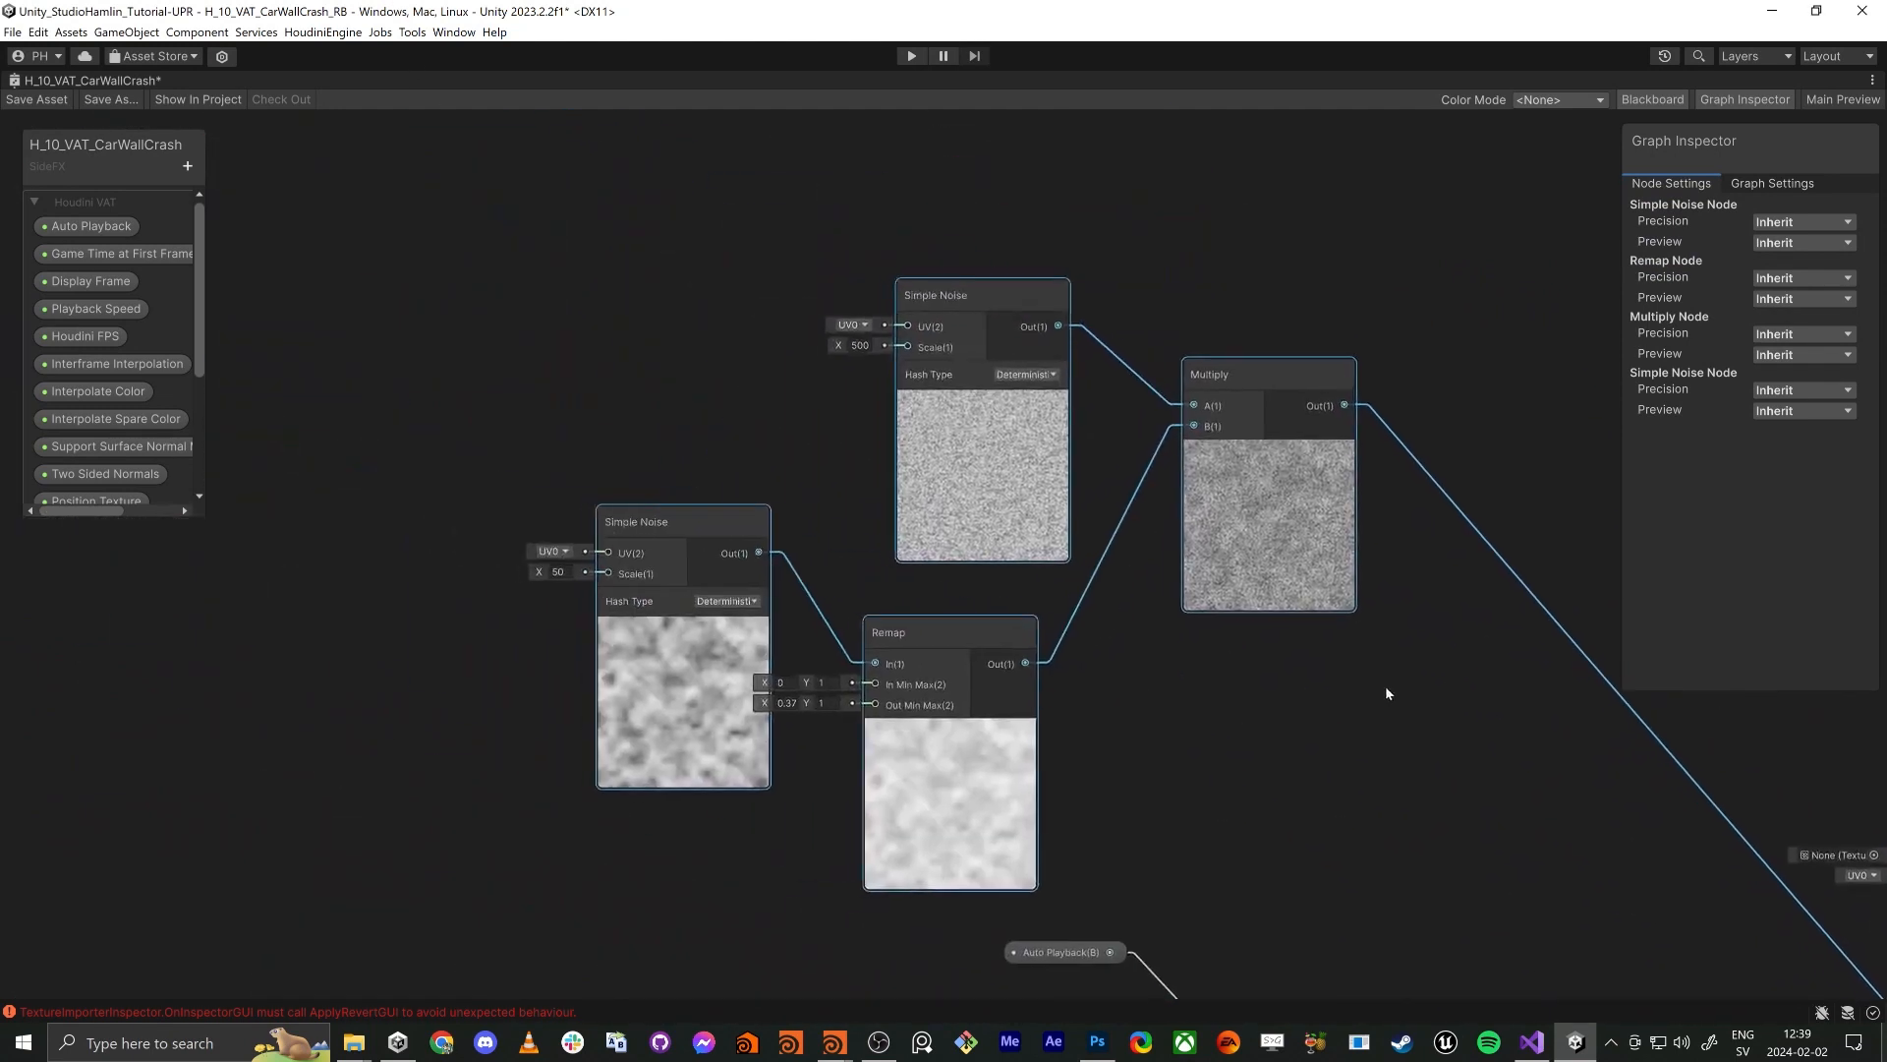
{"action": "key", "text": "ctrl+s"}
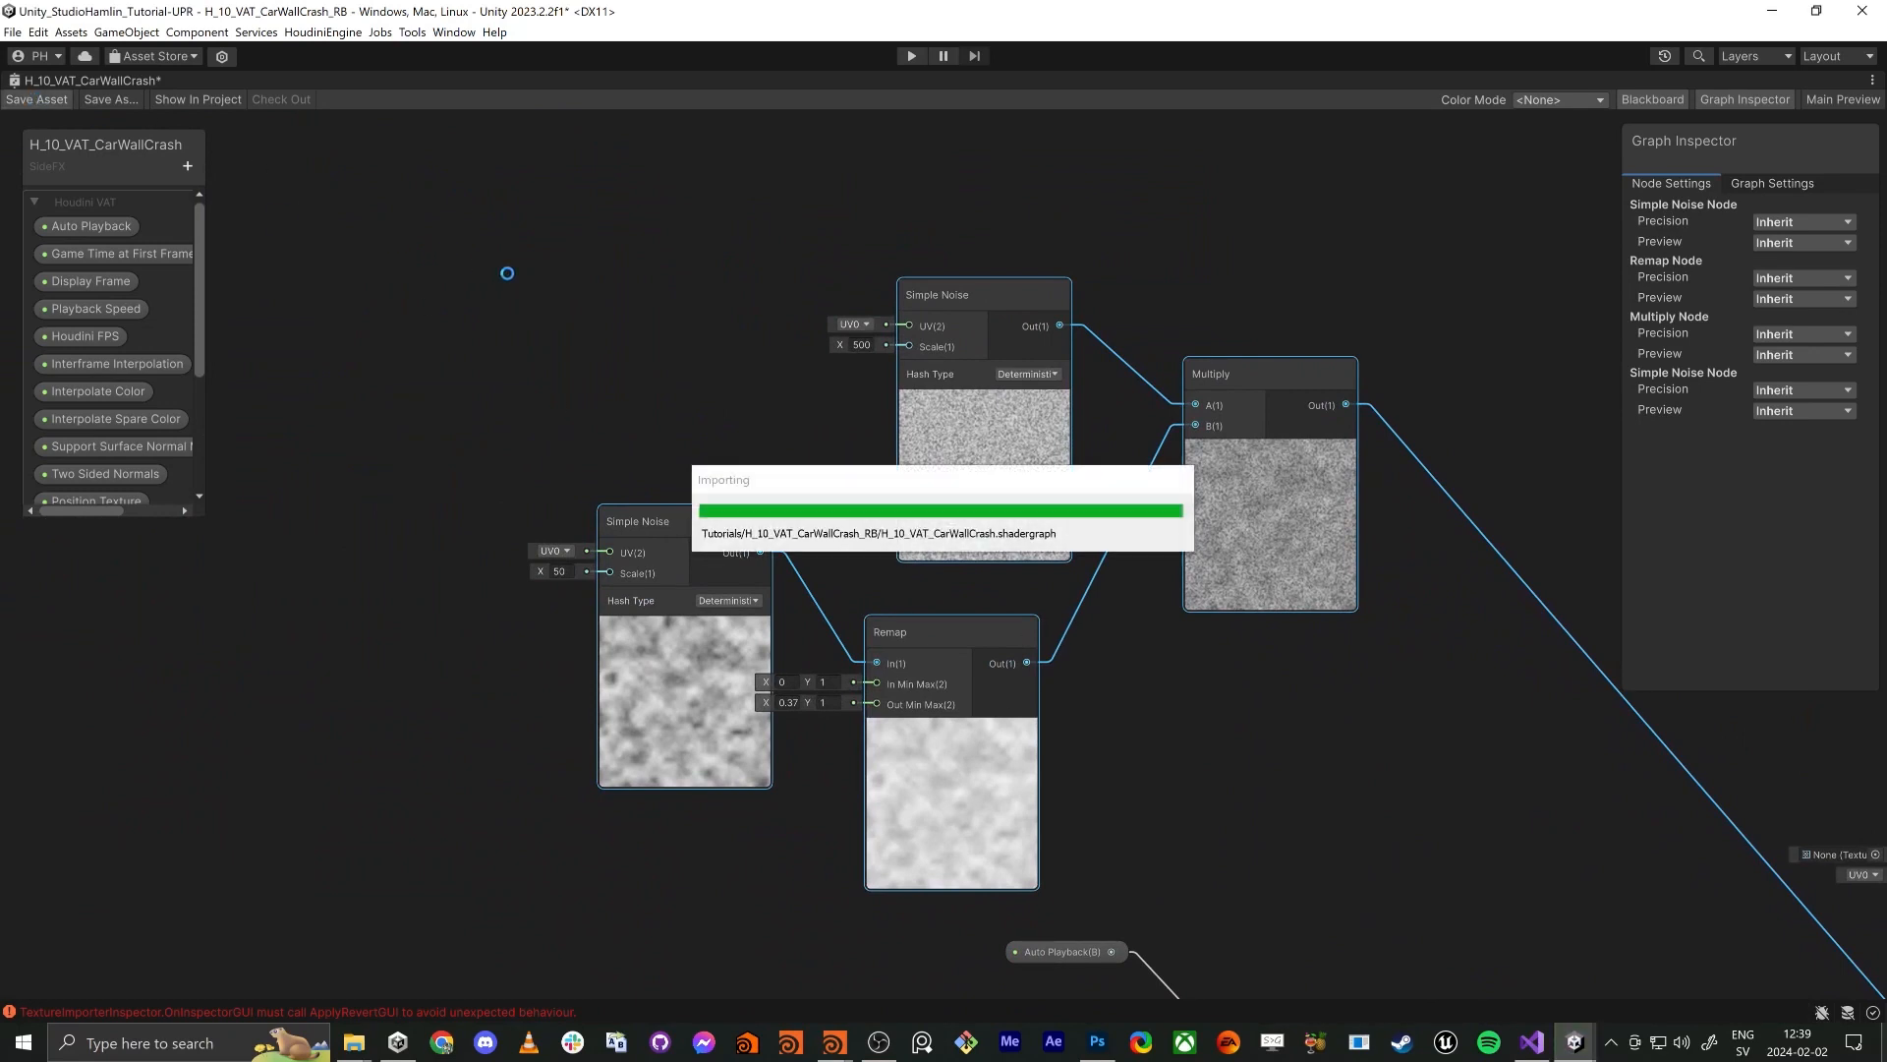
Return to the Scene view in the full editor layout and inspect the noise texture on the broken wall and debris
{"action": "left_click", "coordinate": [686, 408]}
{"action": "key", "text": "shift+space"}
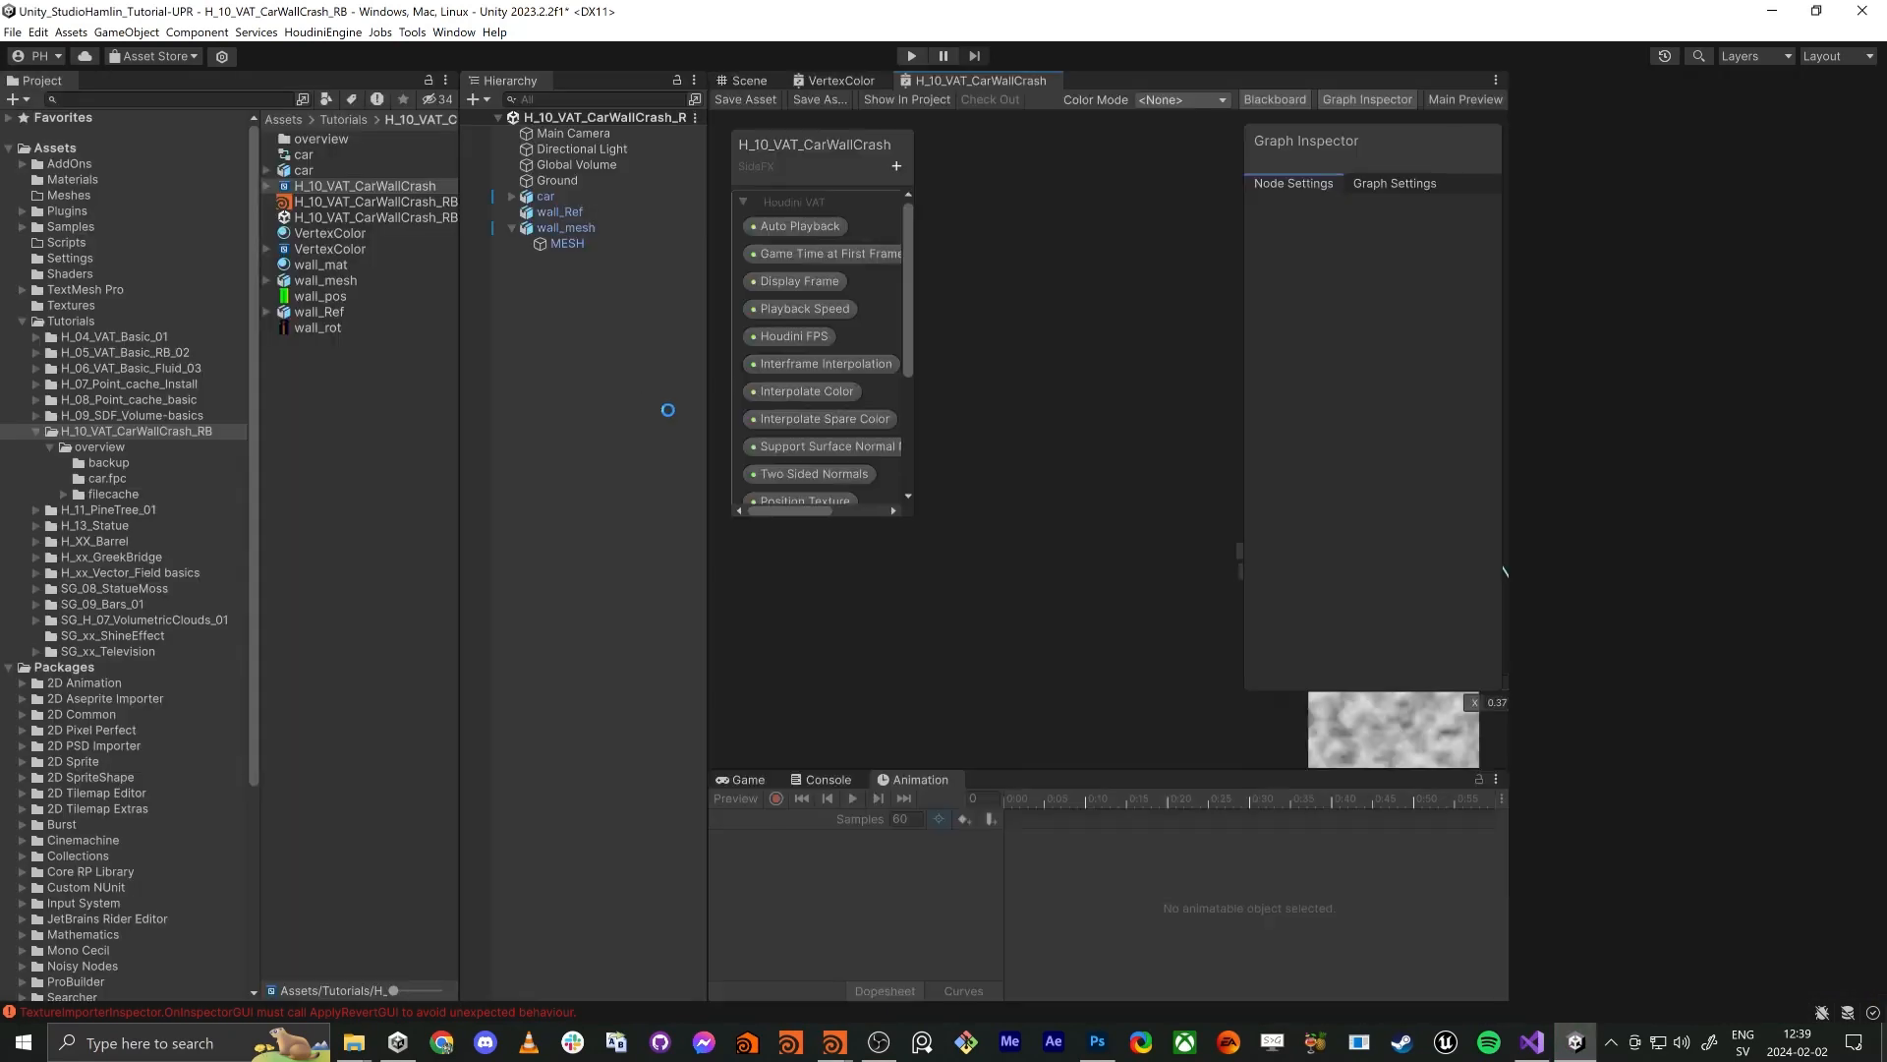
{"action": "left_click", "coordinate": [747, 79]}
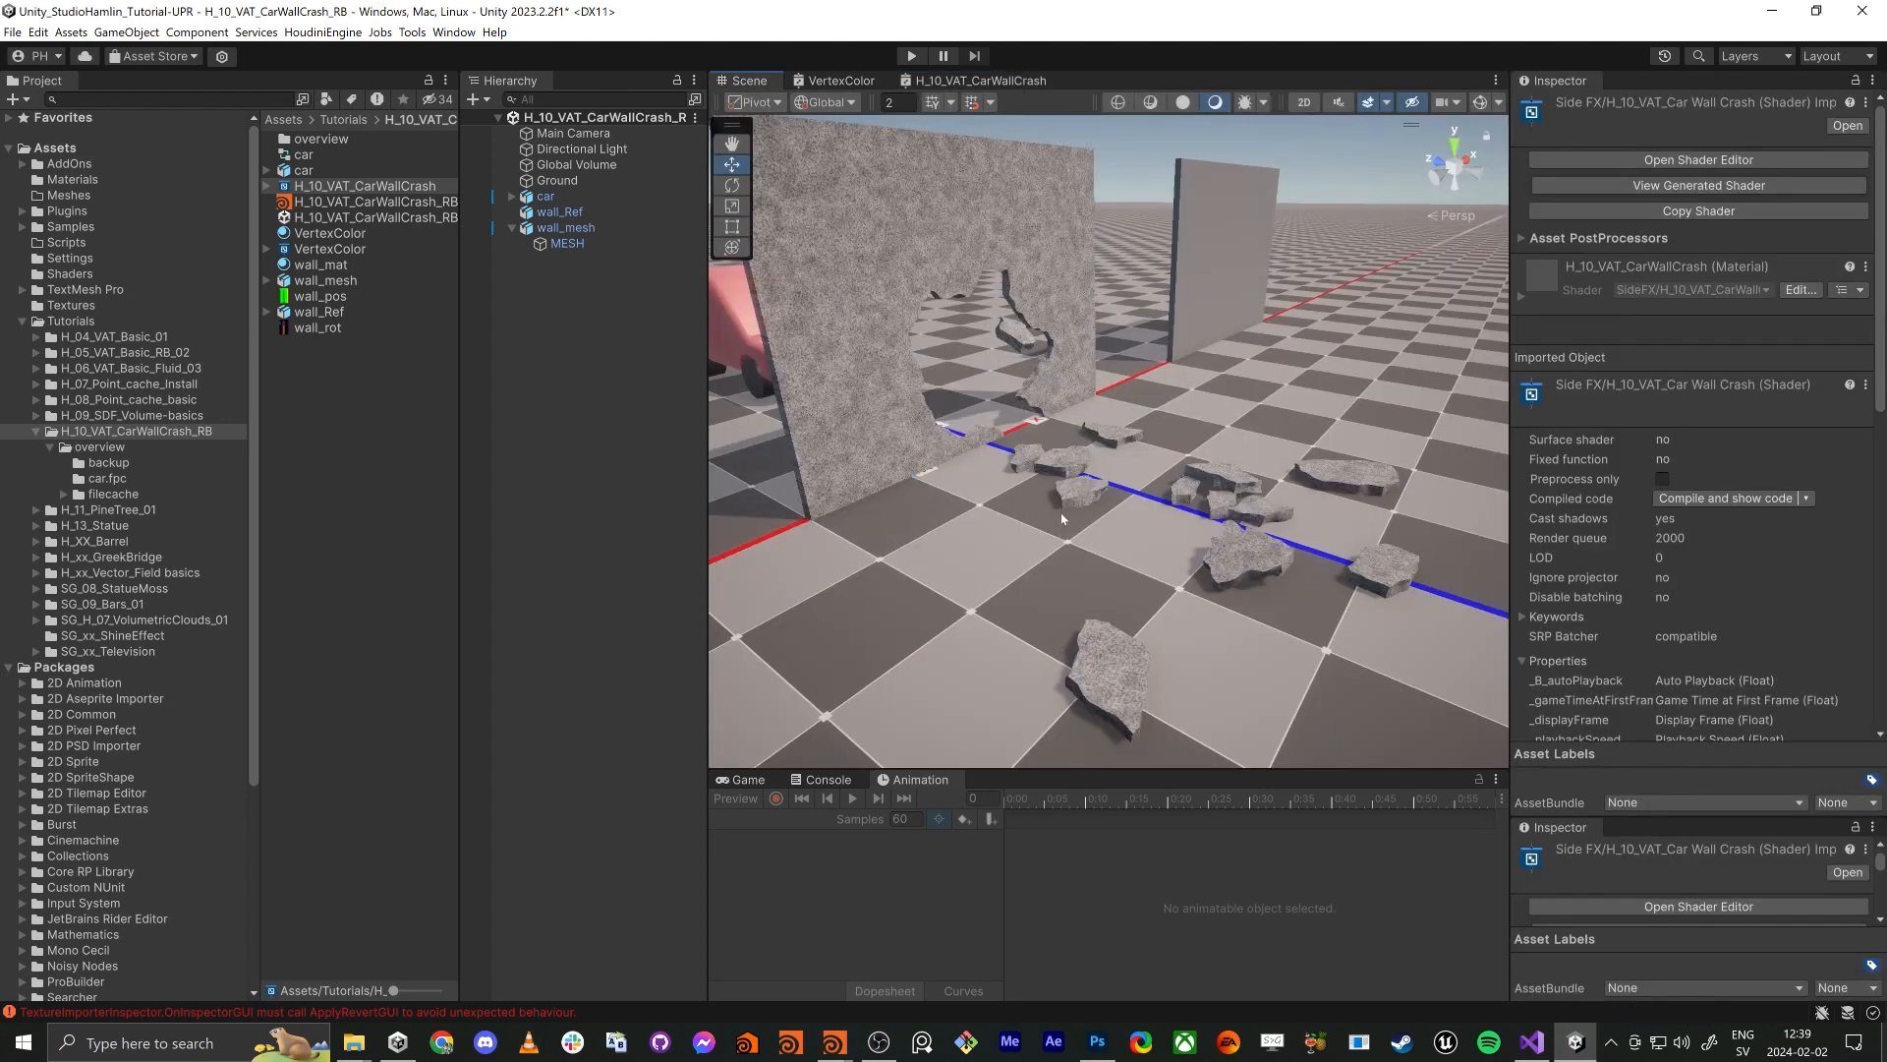
{"action": "right_click_drag", "start_coordinate": [1061, 519], "coordinate": [1008, 501]}
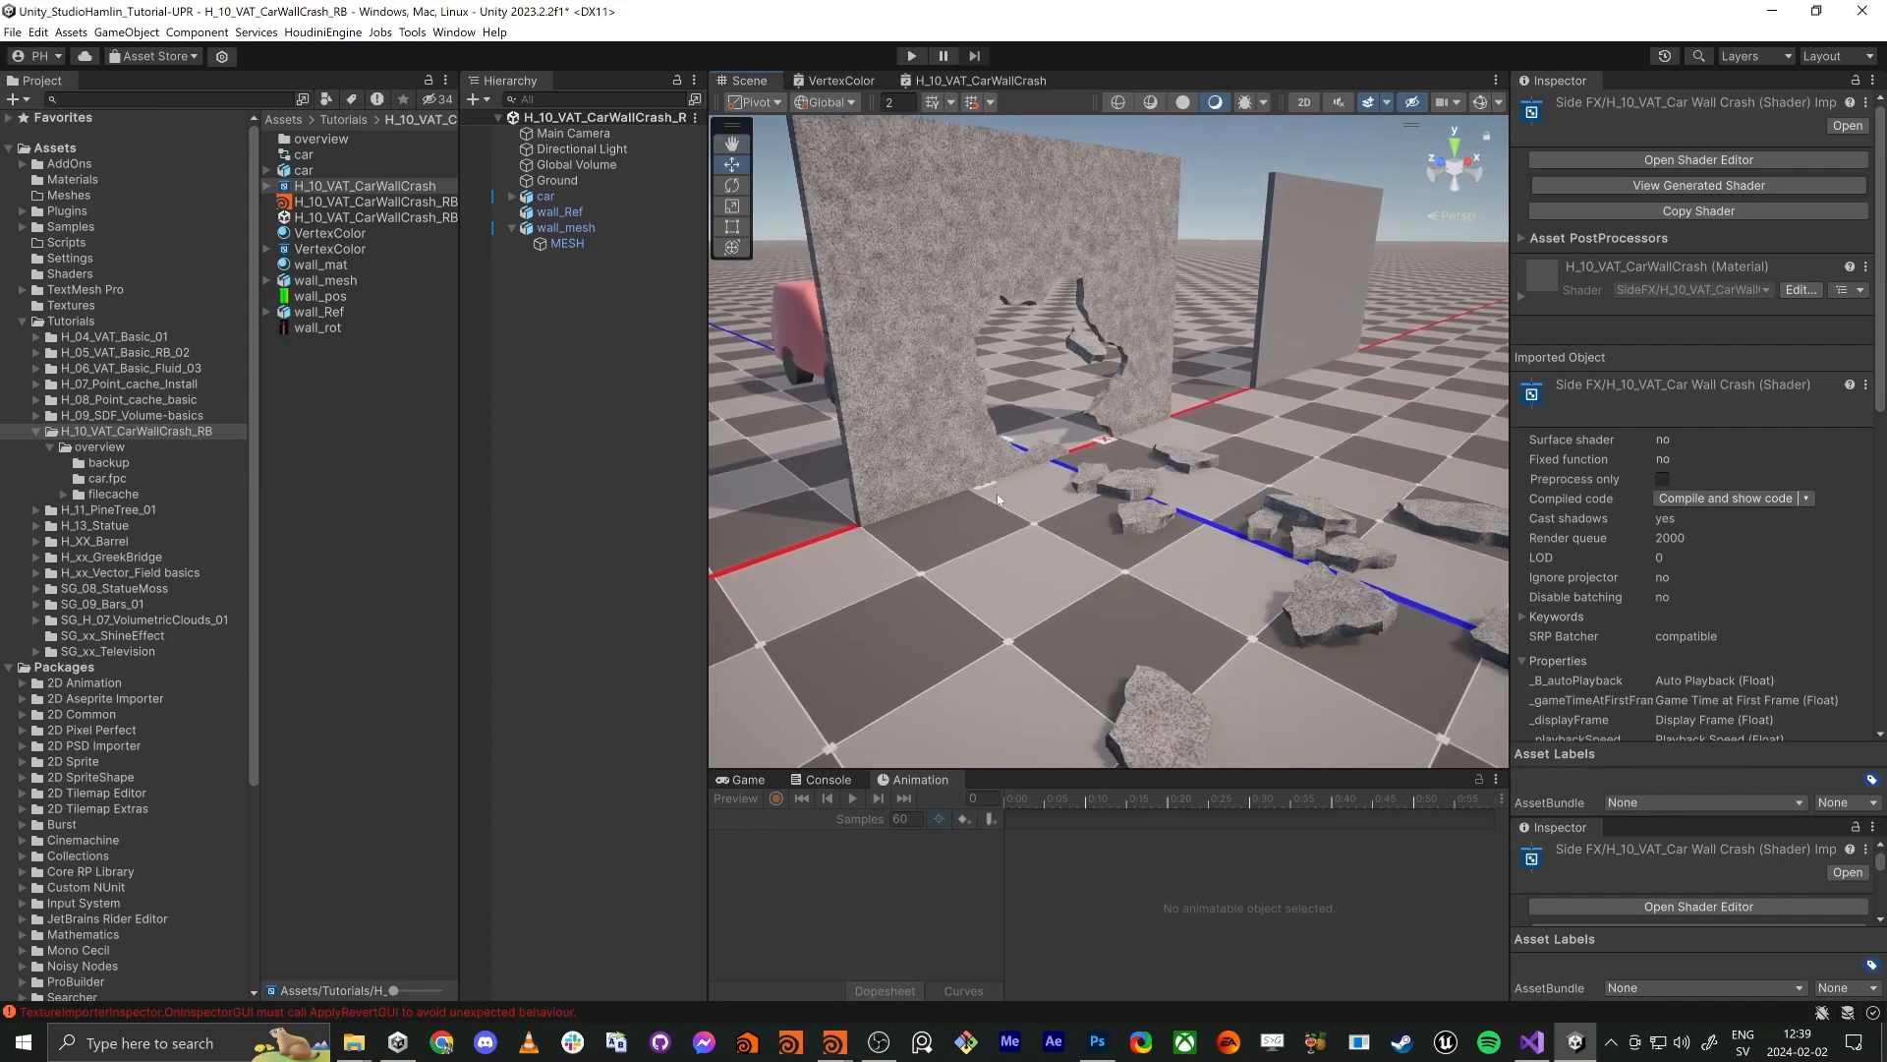
{"action": "right_click_drag", "start_coordinate": [997, 494], "coordinate": [1005, 494]}
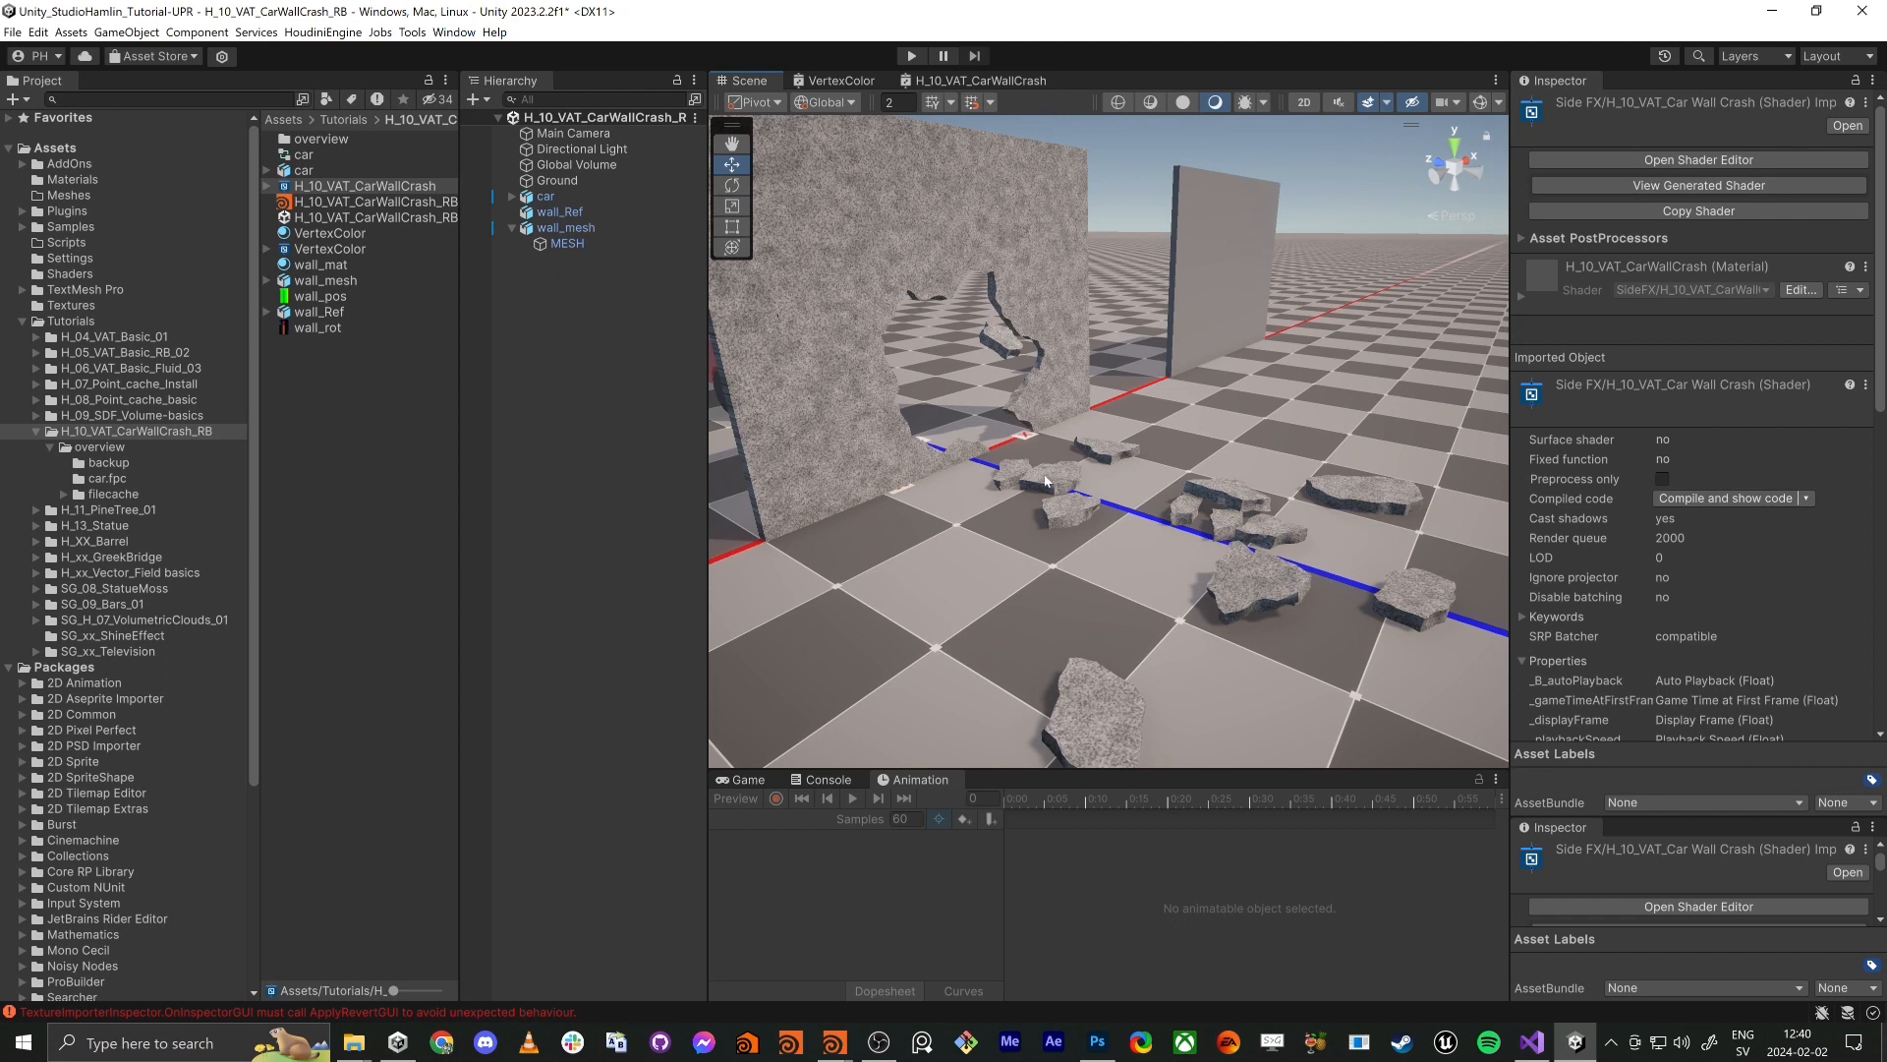
{"action": "right_click_drag", "start_coordinate": [1046, 481], "coordinate": [907, 466]}
Switch to Houdini and display the rbdmaterialfracture1 node with the whole fractured wall in view
{"action": "key", "text": "alt+Tab"}
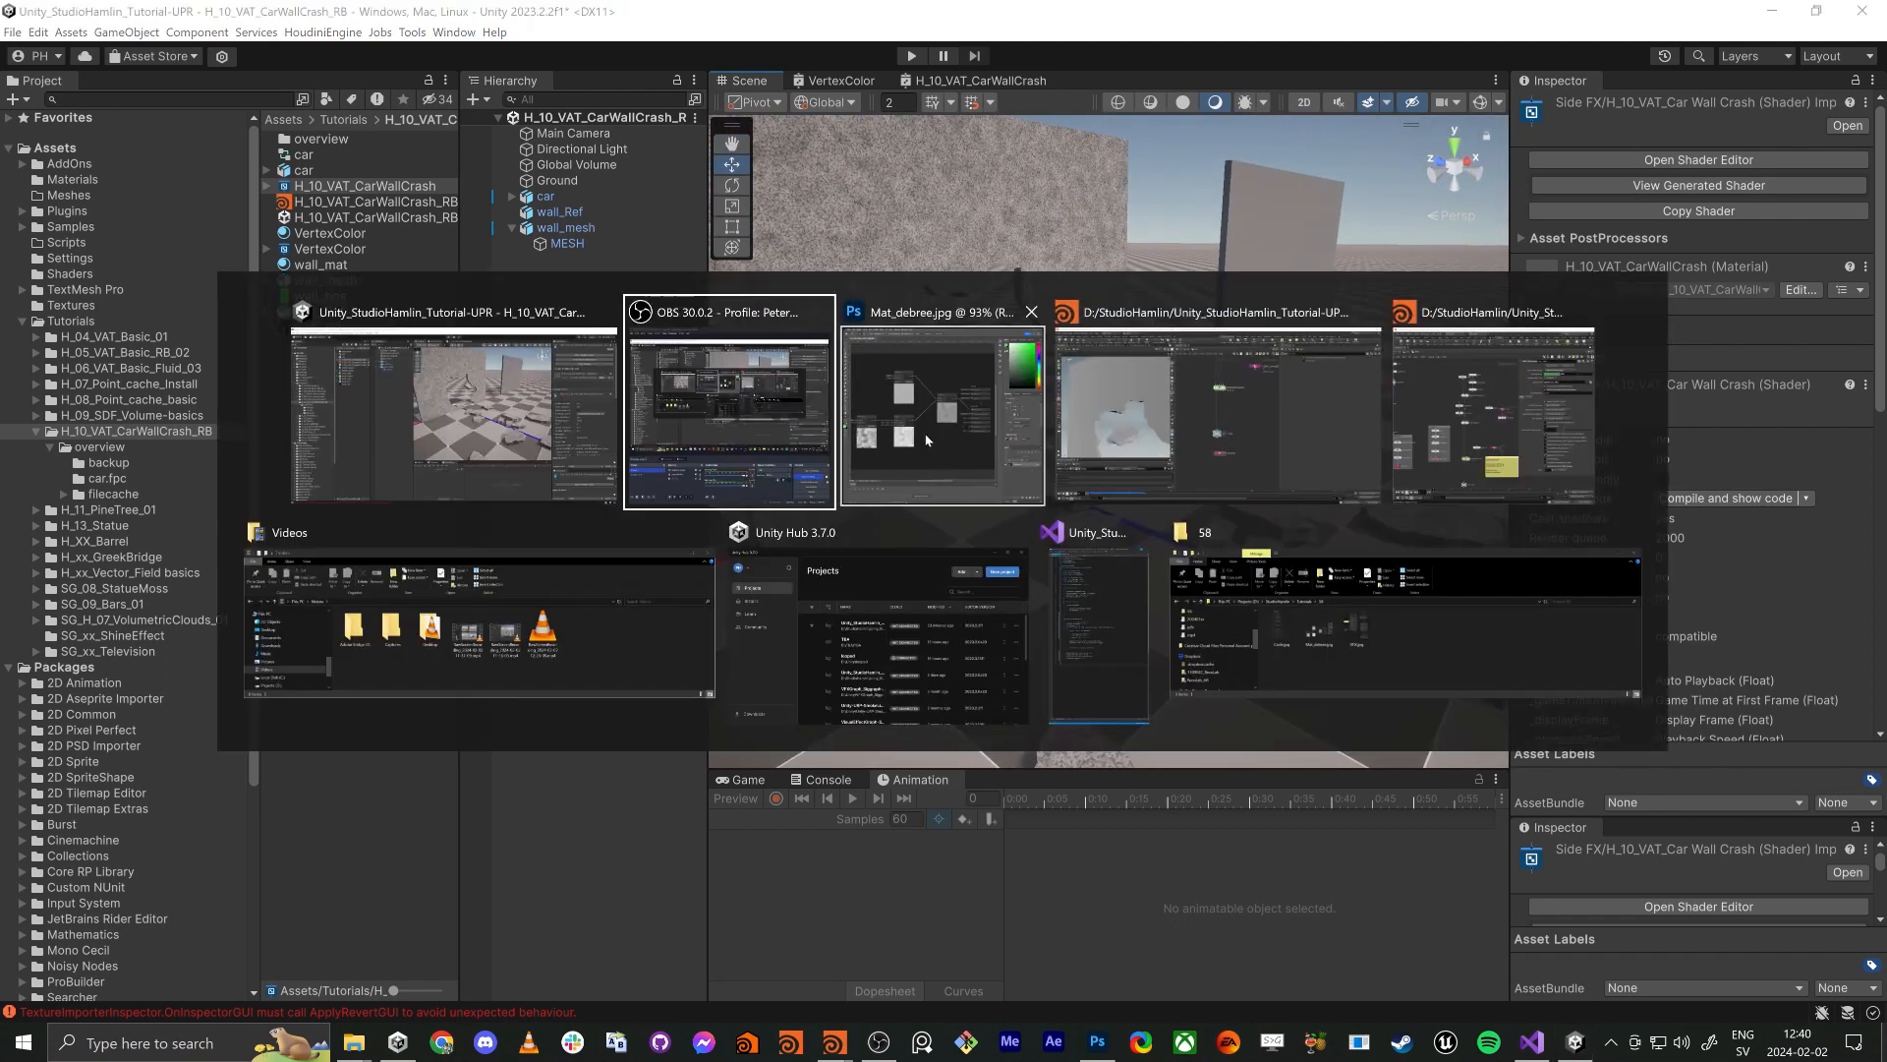
{"action": "left_click", "coordinate": [1267, 442]}
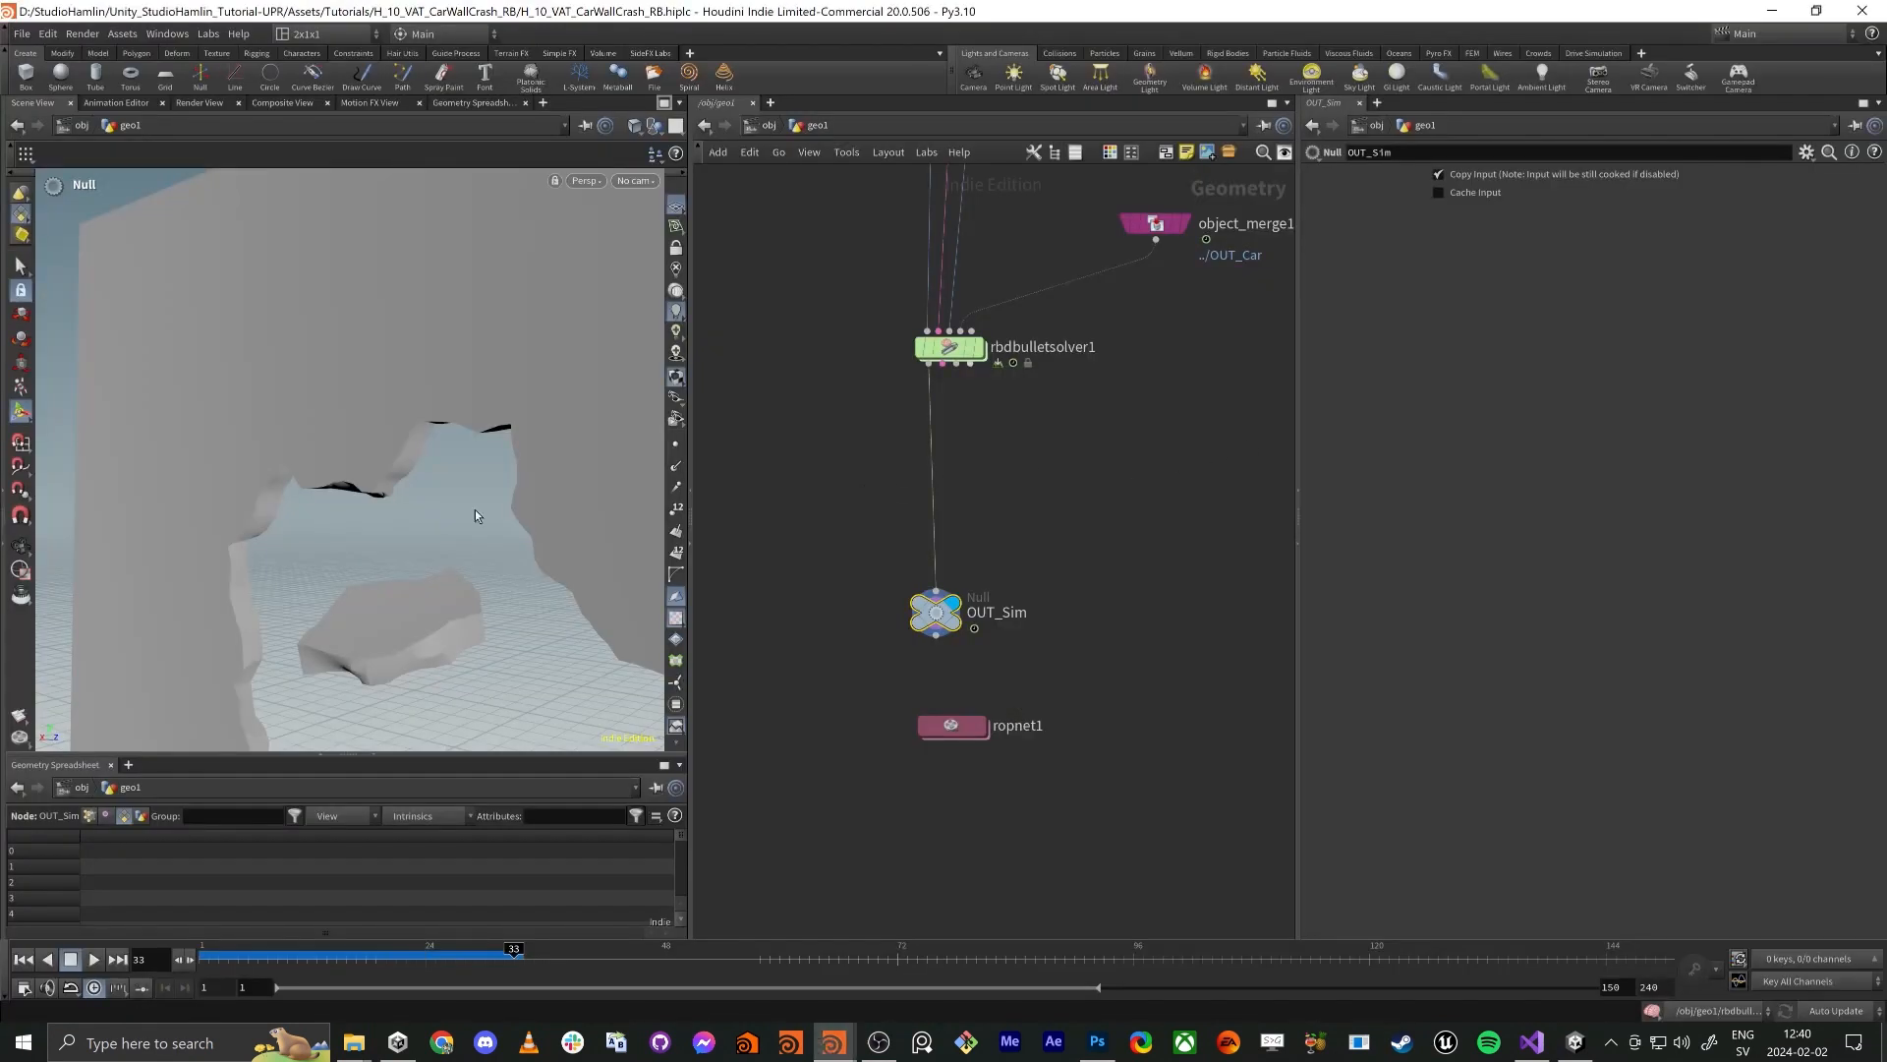
{"action": "middle_click_drag", "start_coordinate": [811, 494], "coordinate": [876, 833]}
{"action": "scroll", "coordinate": [876, 832], "scroll_direction": "down", "scroll_amount": 3}
{"action": "scroll", "coordinate": [932, 538], "scroll_direction": "up", "scroll_amount": 5}
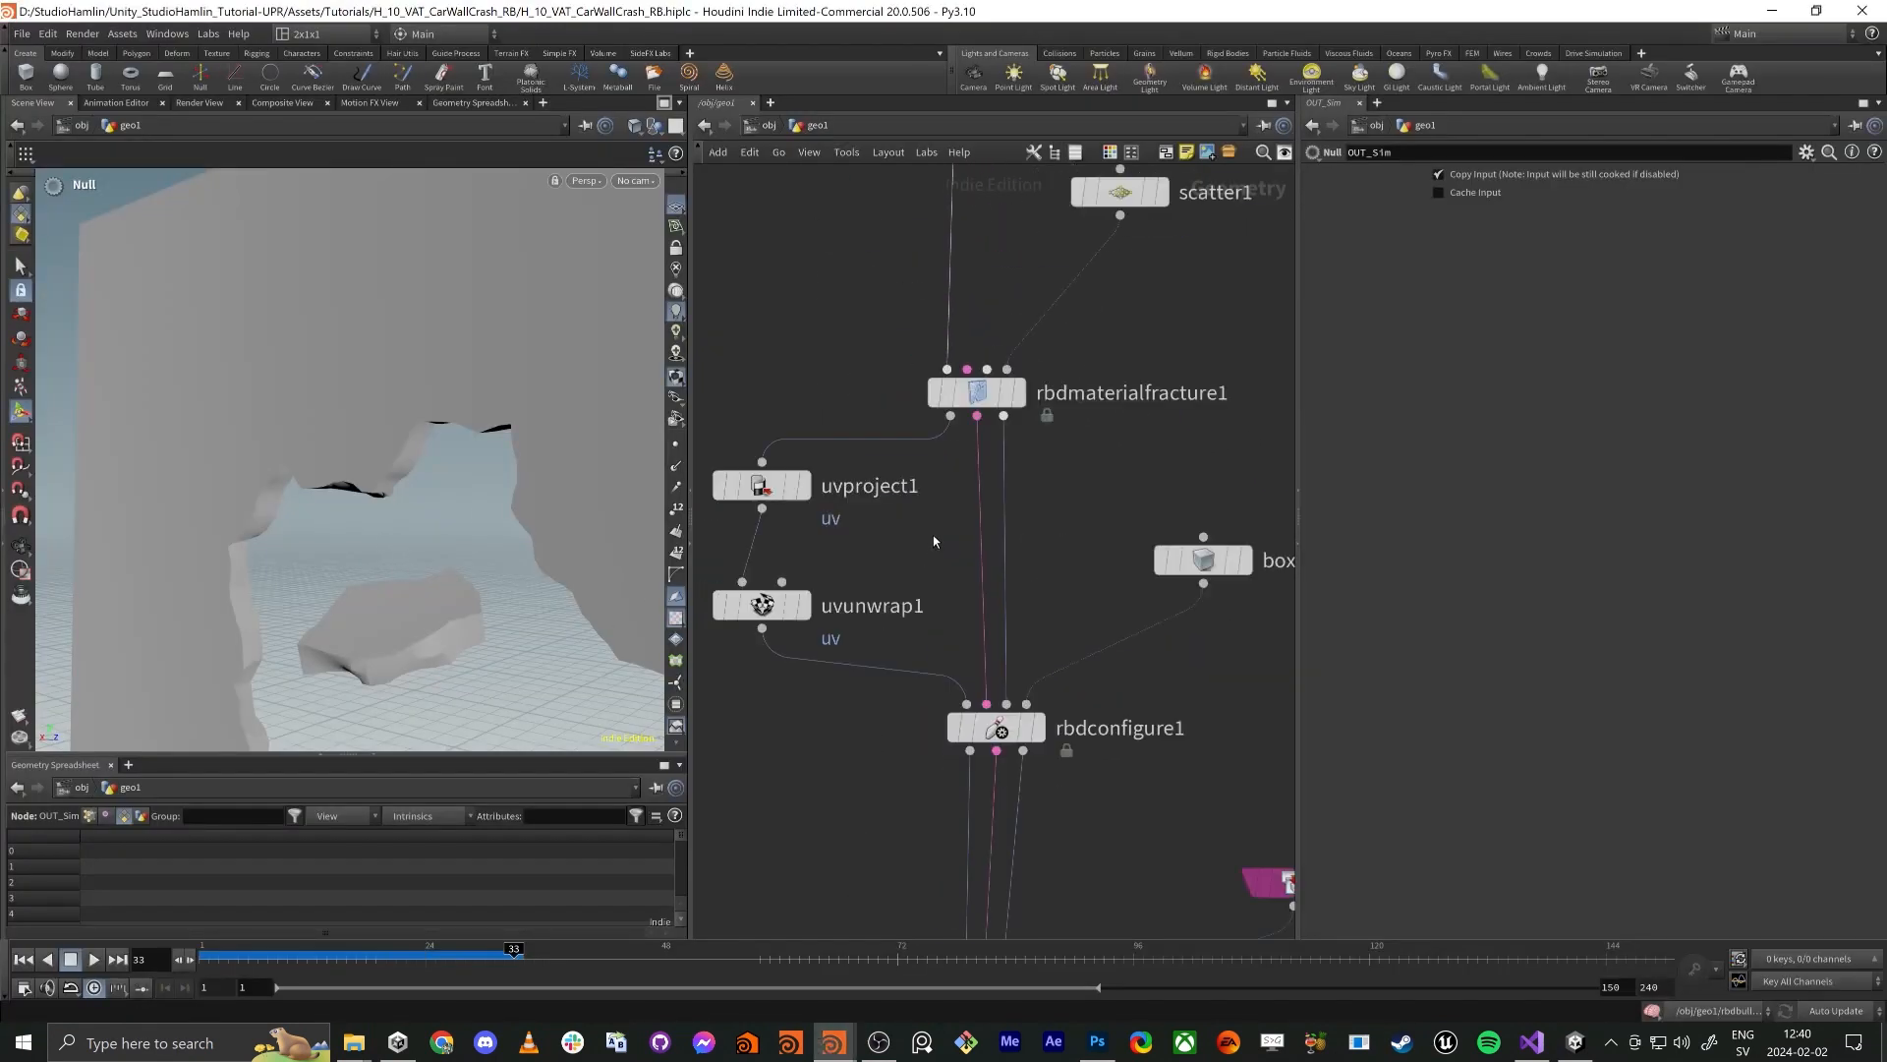
{"action": "left_click", "coordinate": [1019, 392]}
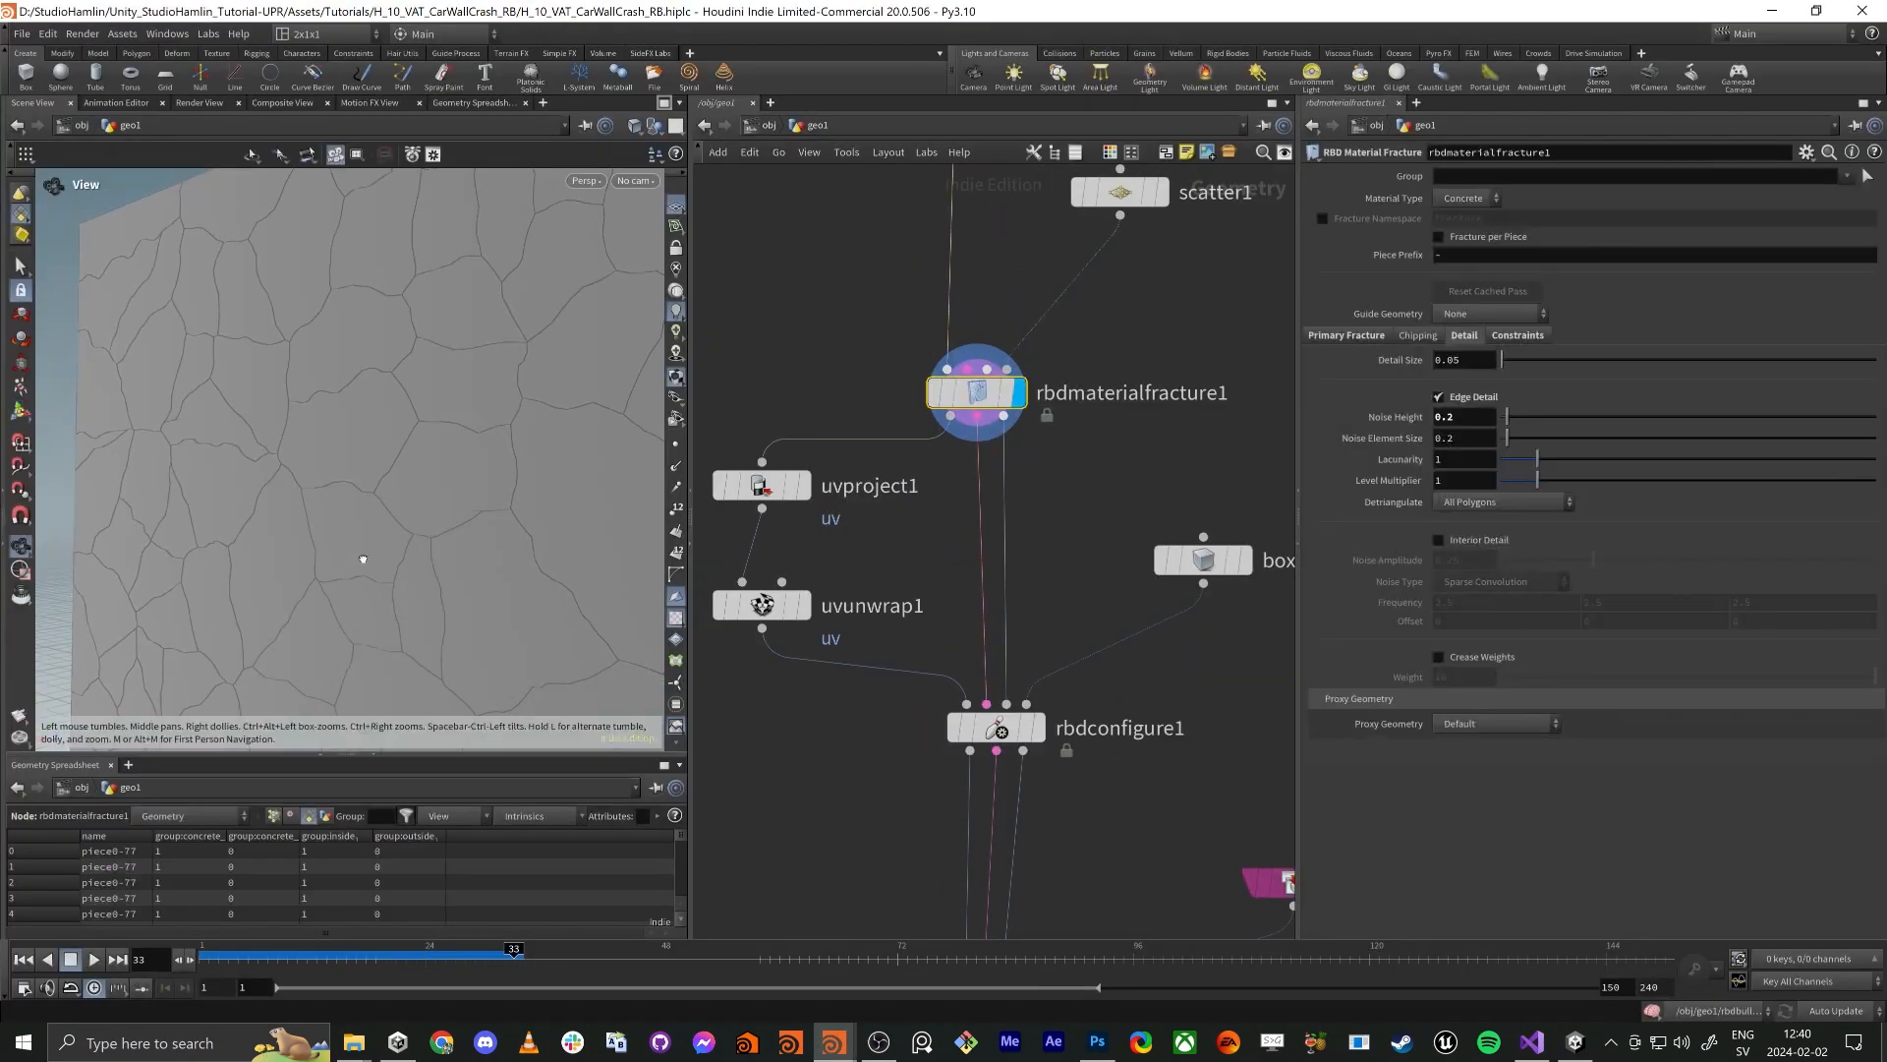
{"action": "left_click_drag", "start_coordinate": [314, 617], "coordinate": [451, 560]}
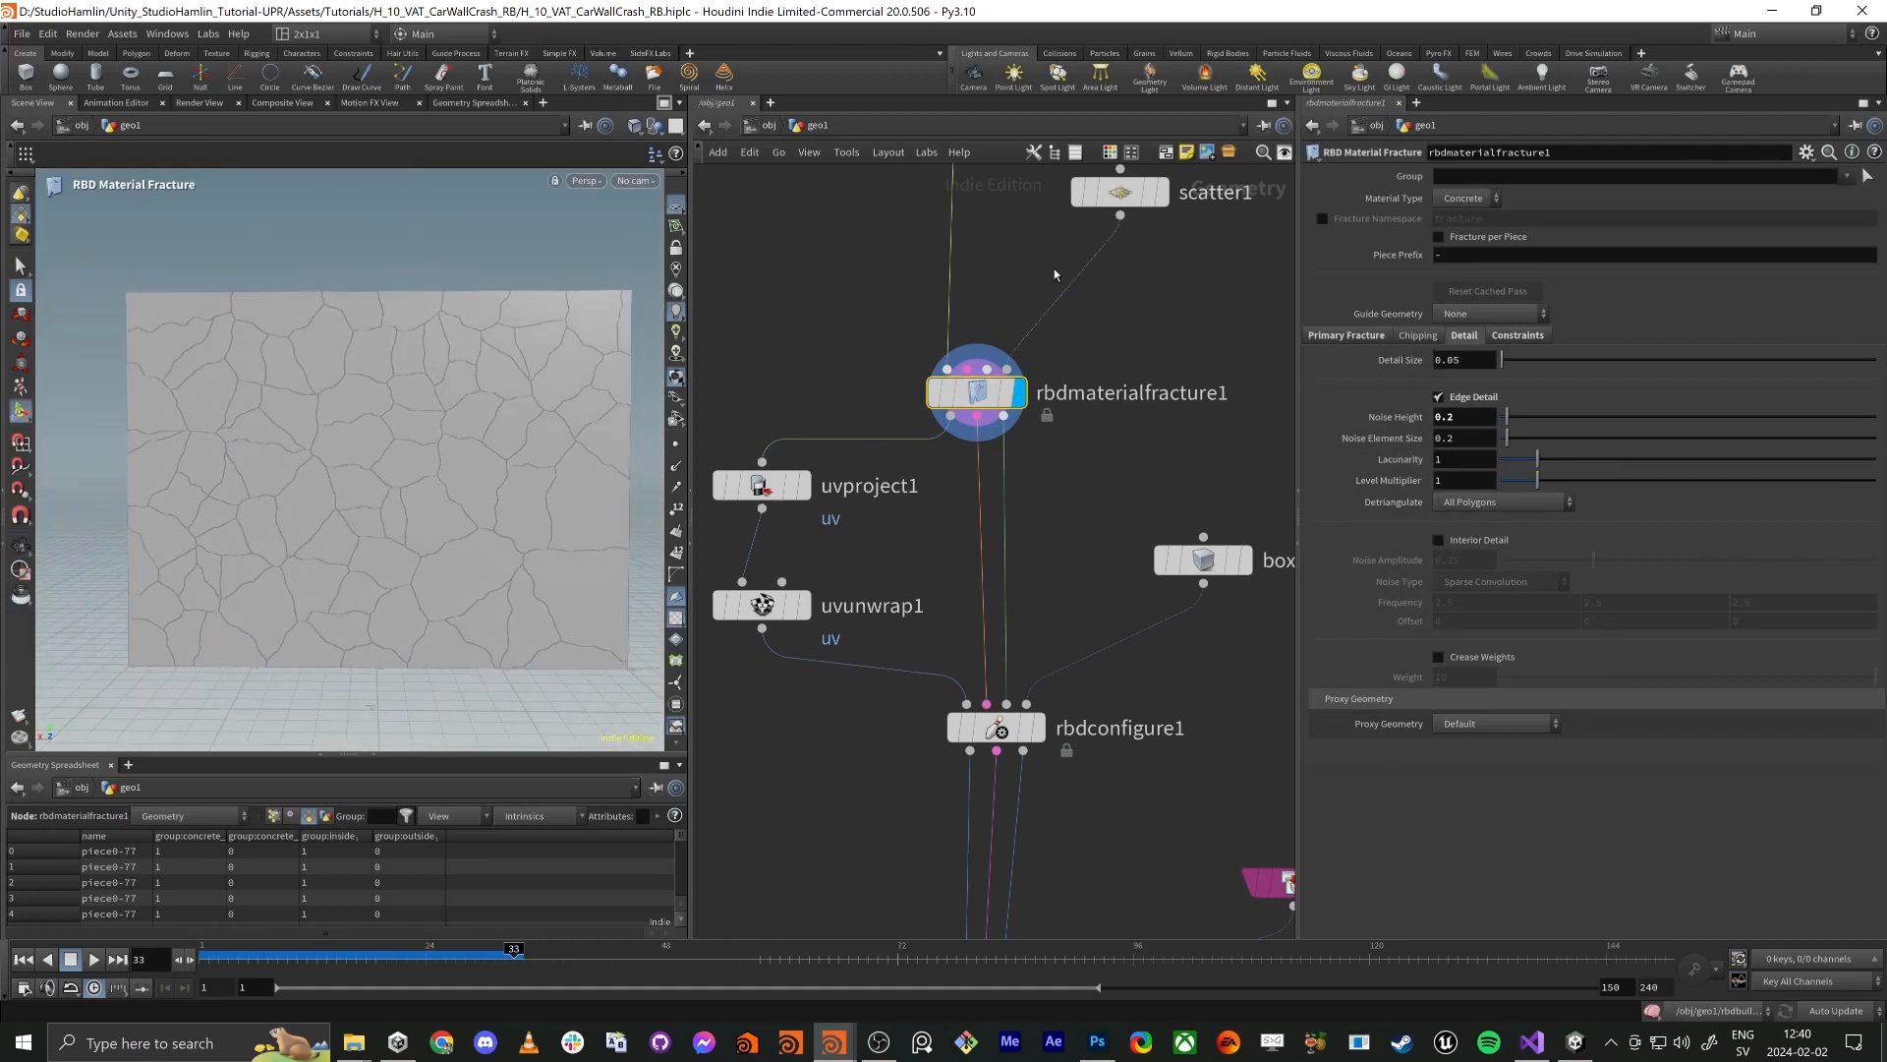
Set the scatter1 node's Force Total Count to 150
{"action": "left_click", "coordinate": [1158, 190]}
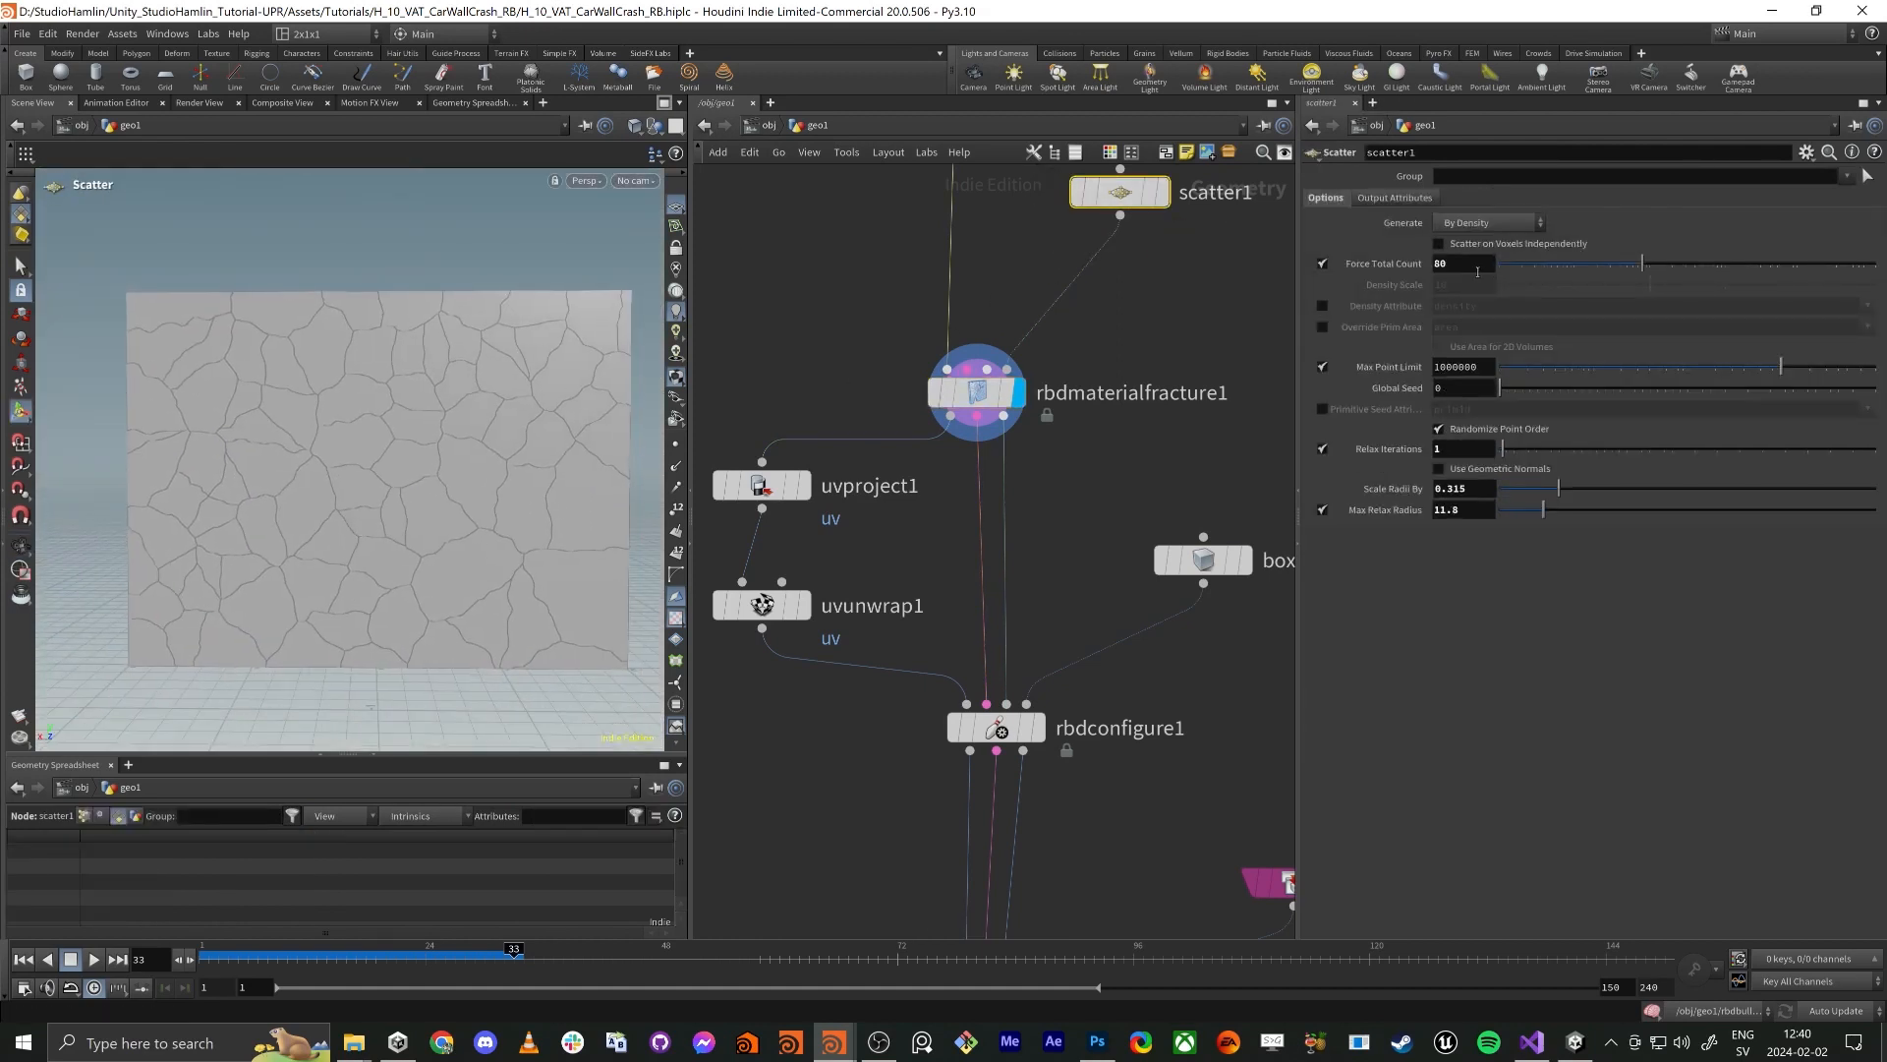
{"action": "type", "text": "150"}
{"action": "key", "text": "Return"}
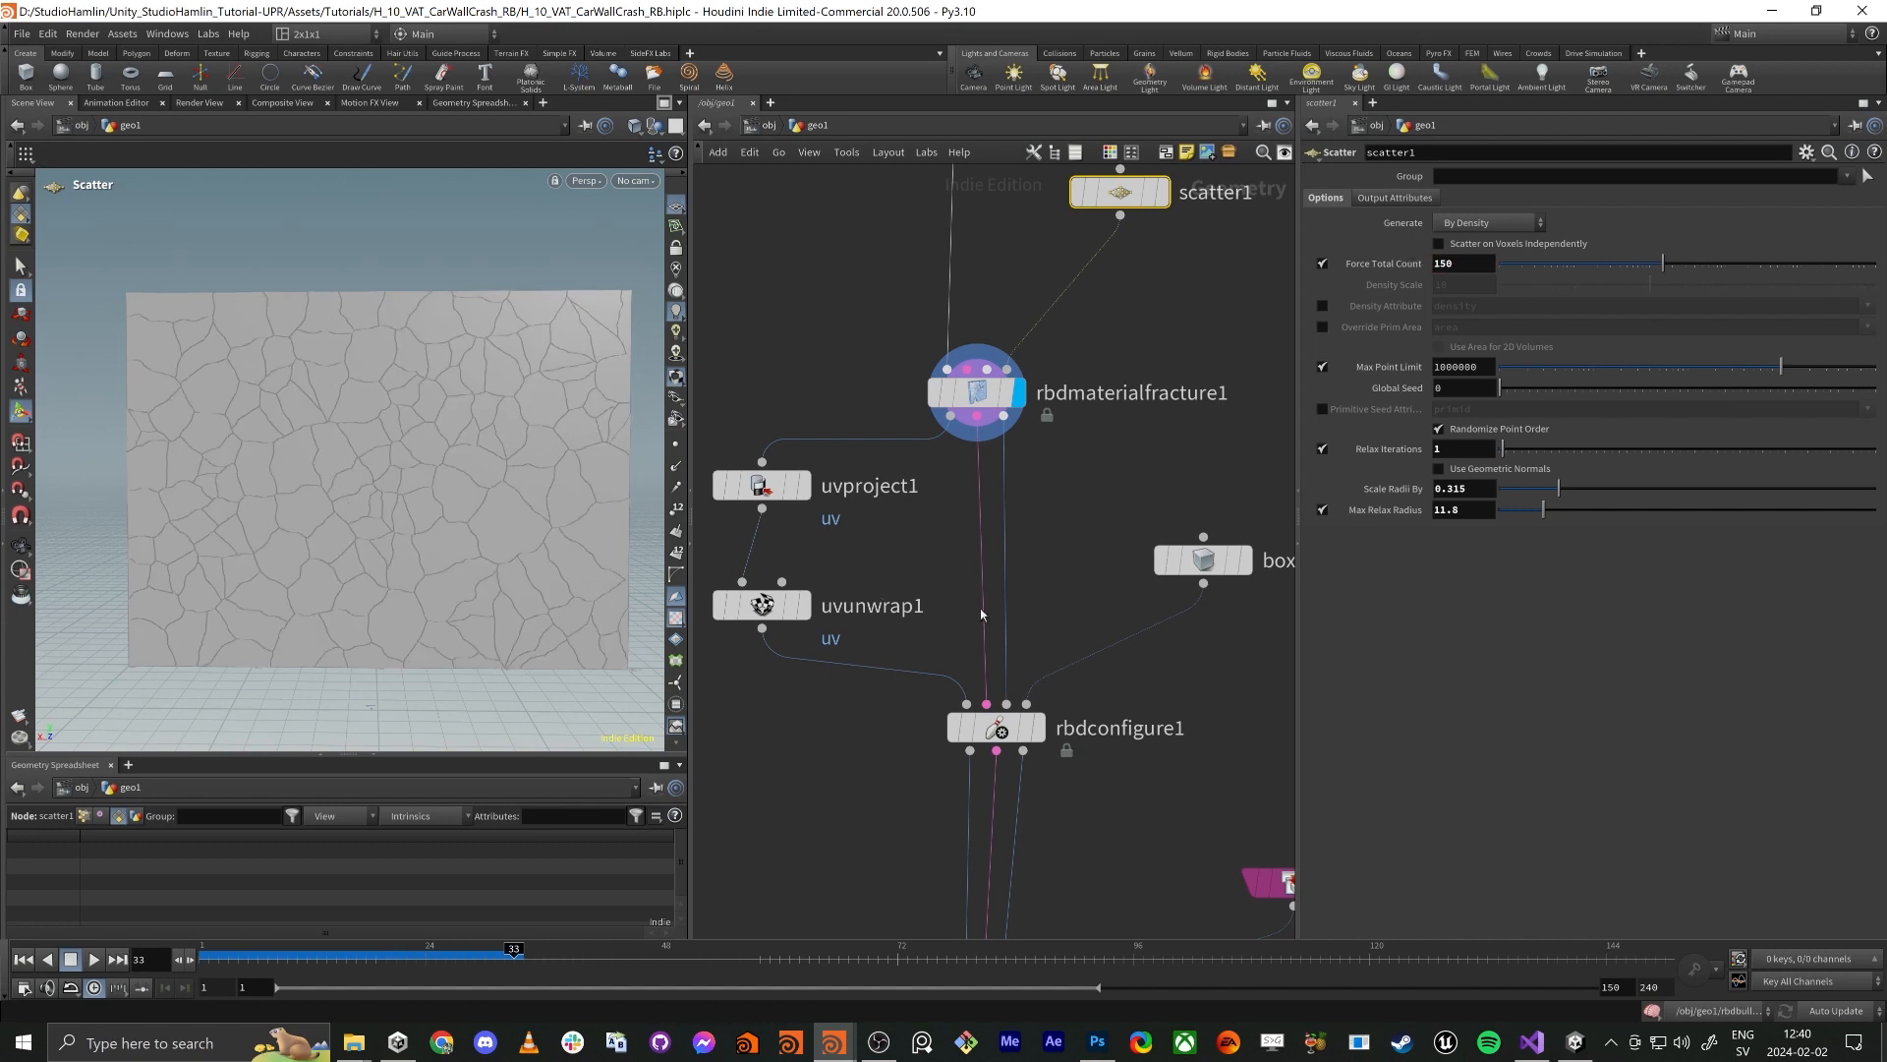
Display rbdbulletsolver1 and play the car crash simulation from the start with the more finely fractured wall
{"action": "middle_click_drag", "start_coordinate": [981, 614], "coordinate": [962, 229]}
{"action": "left_click", "coordinate": [1019, 676]}
{"action": "left_click", "coordinate": [978, 677]}
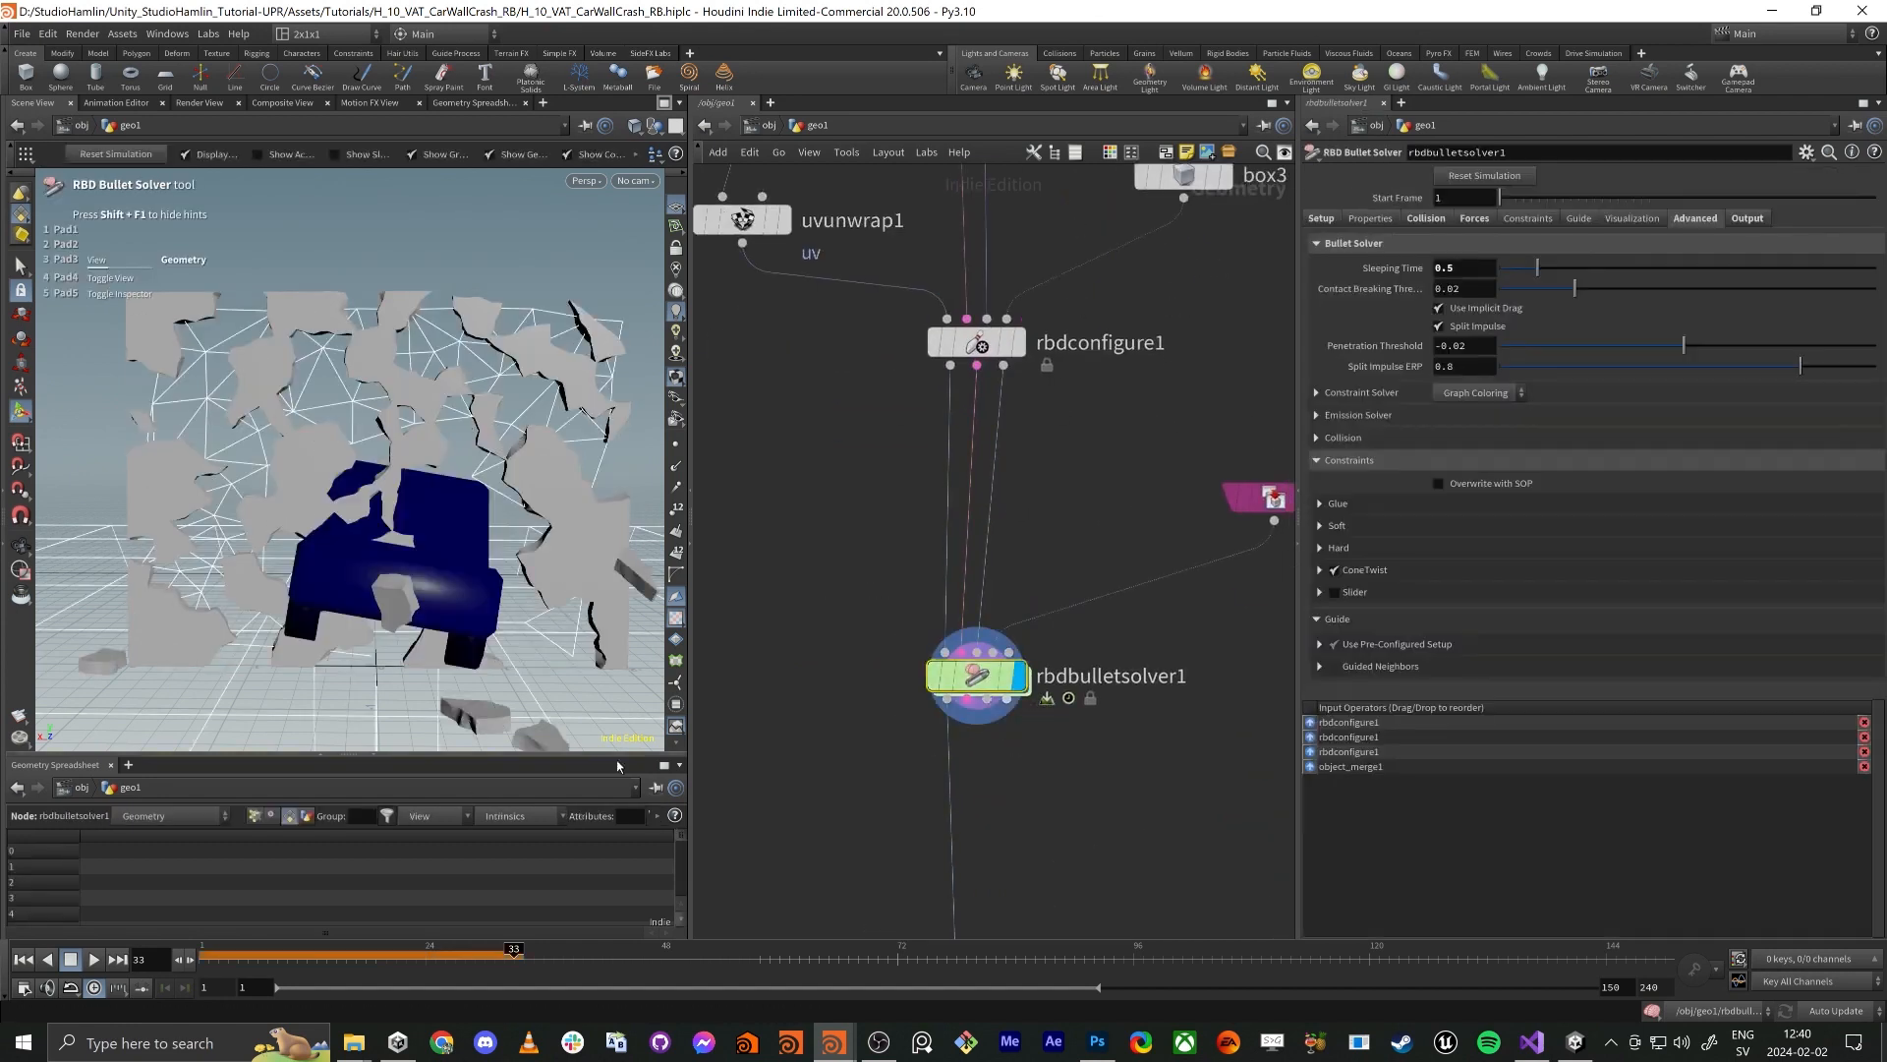
{"action": "left_click_drag", "start_coordinate": [232, 963], "coordinate": [170, 960]}
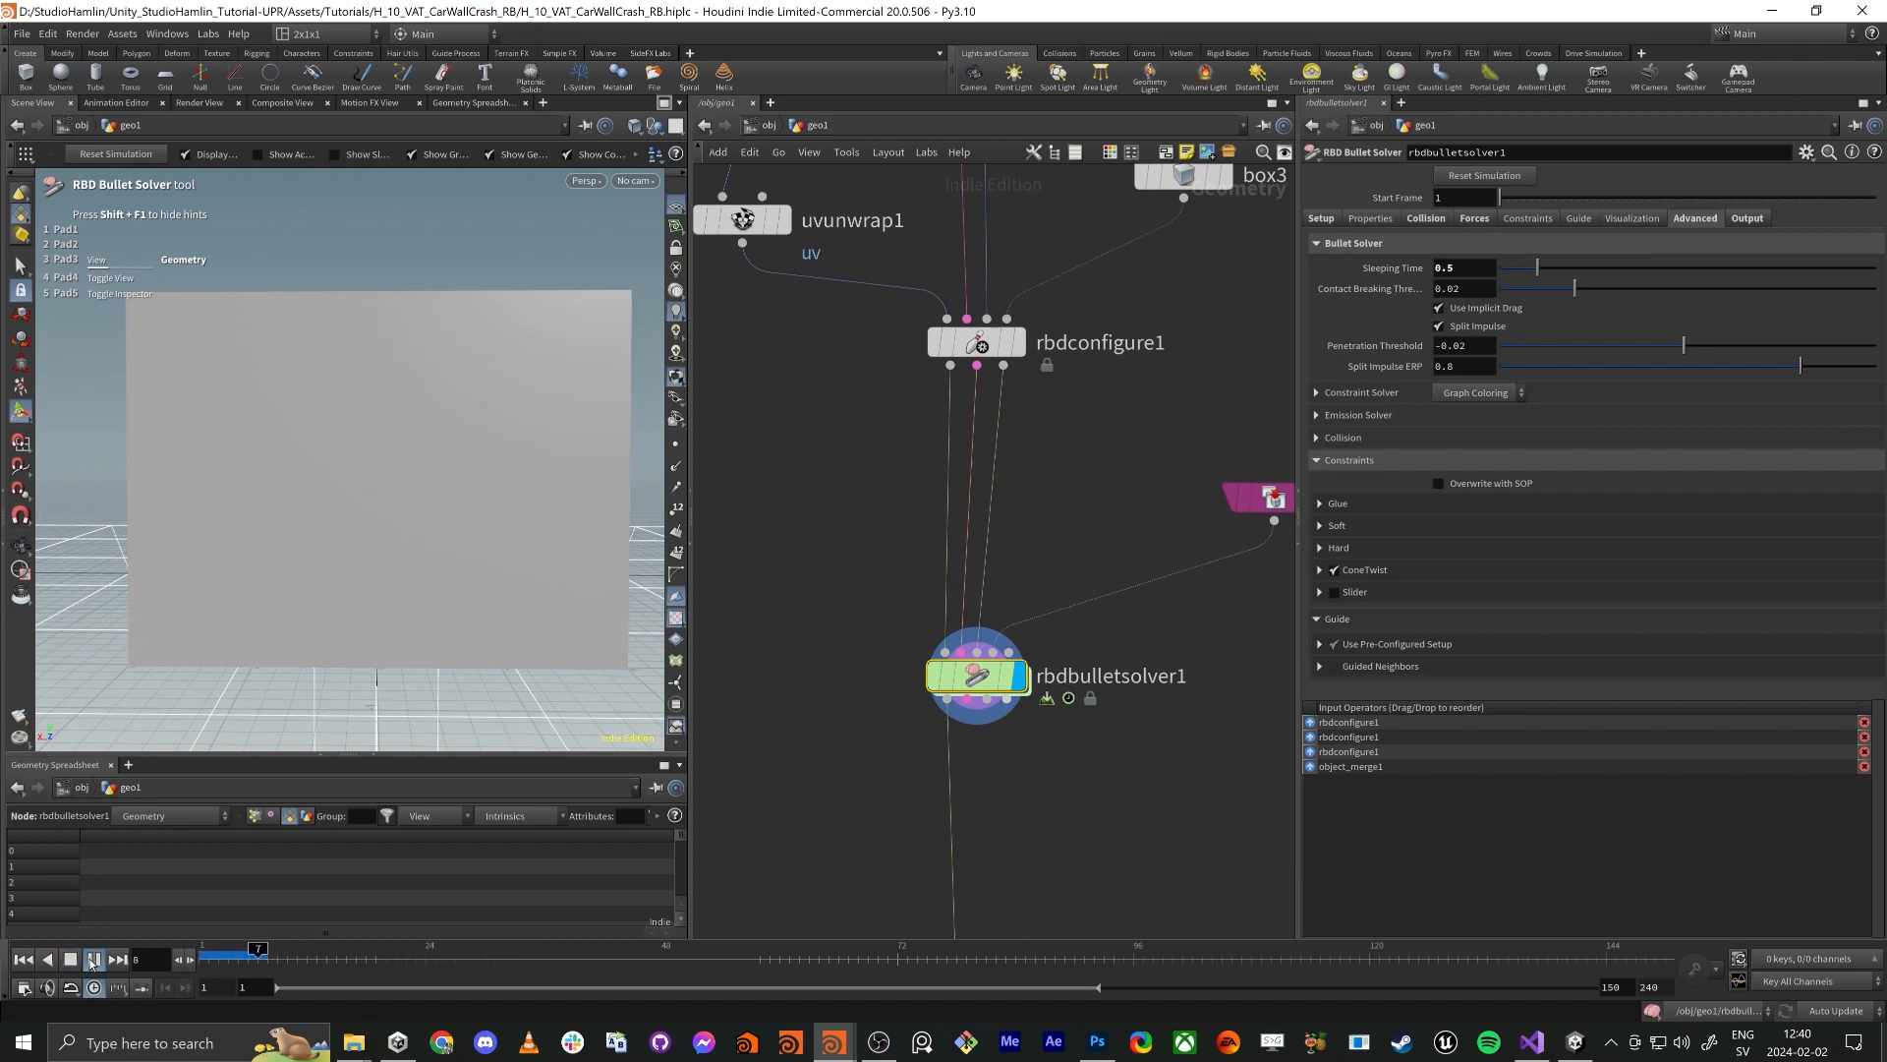
{"action": "left_click", "coordinate": [91, 963]}
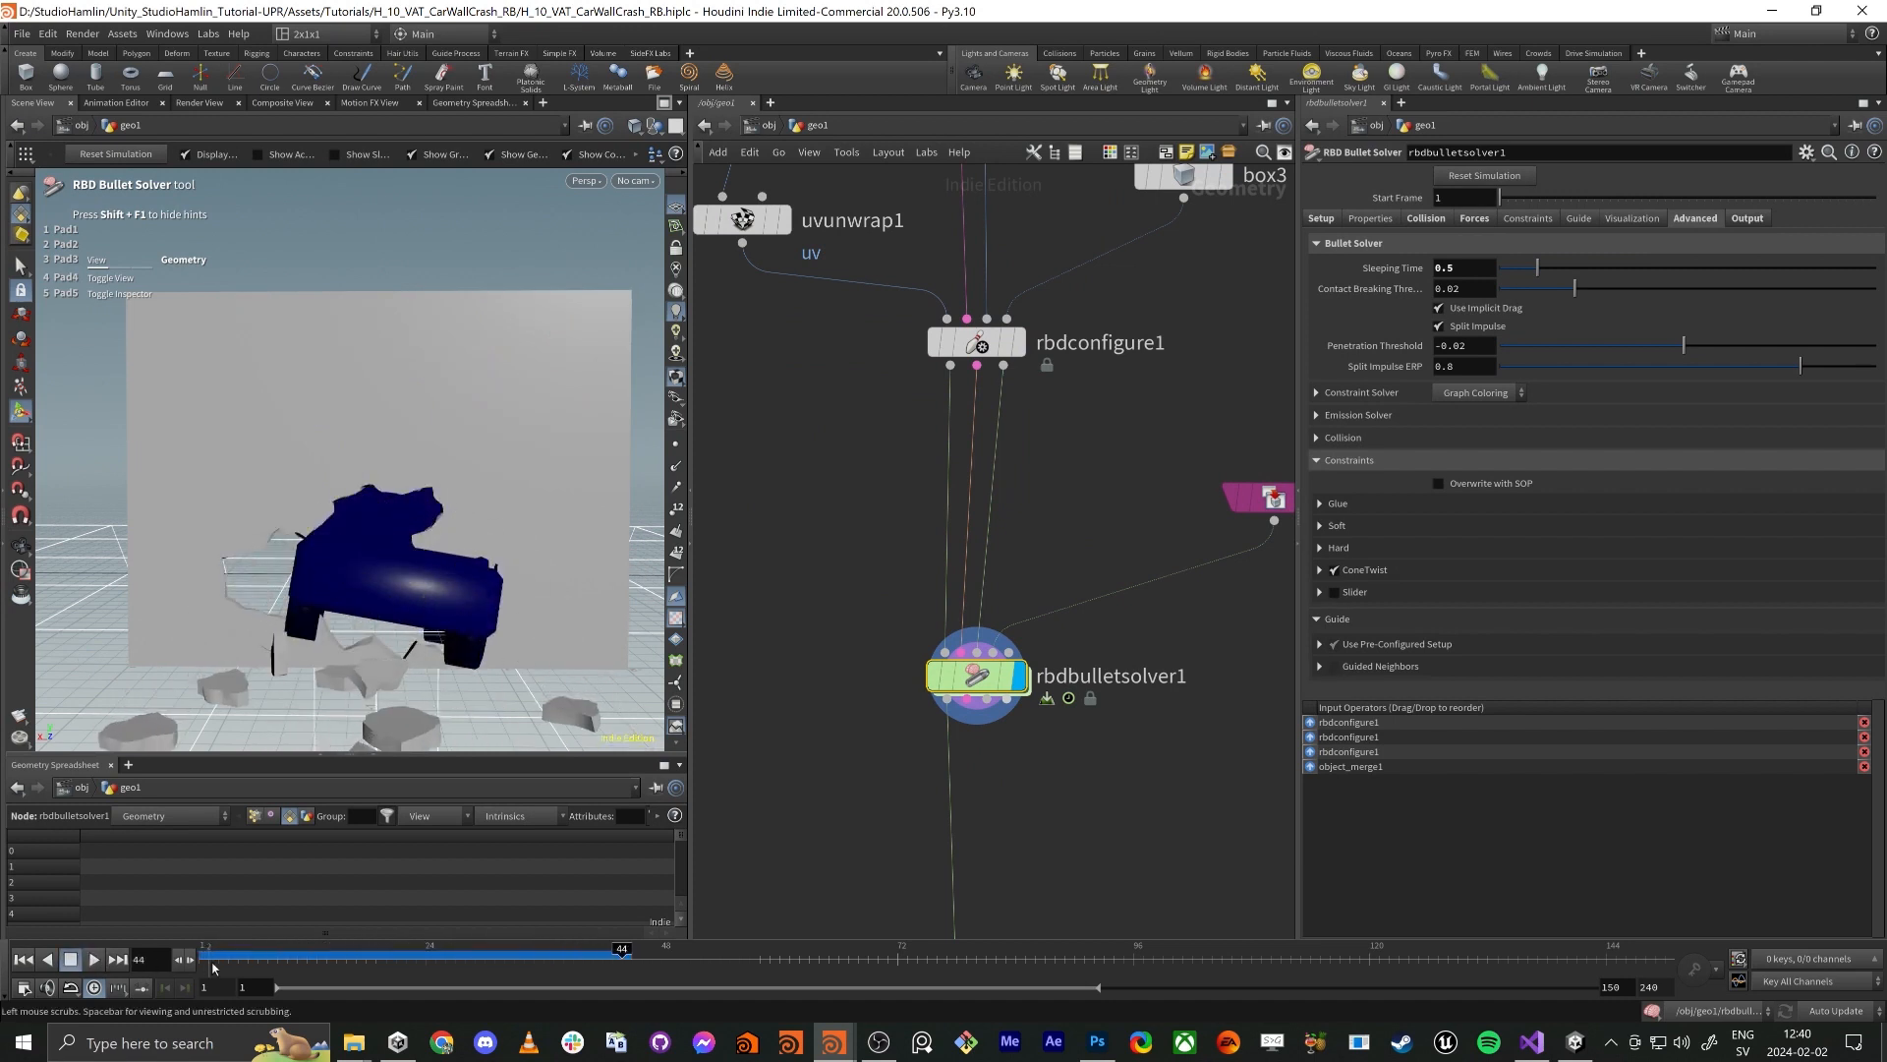
{"action": "left_click", "coordinate": [212, 968]}
{"action": "mouse_move", "coordinate": [288, 949]}
{"action": "left_mouse_down"}
{"action": "mouse_move", "coordinate": [330, 959]}
{"action": "mouse_move", "coordinate": [268, 961]}
{"action": "left_mouse_up"}
Set the scatter1 node's Force Total Count to 20 and display the rbdmaterialfracture1 result
{"action": "middle_click_drag", "start_coordinate": [1203, 315], "coordinate": [1132, 632]}
{"action": "middle_click_drag", "start_coordinate": [1003, 405], "coordinate": [993, 578]}
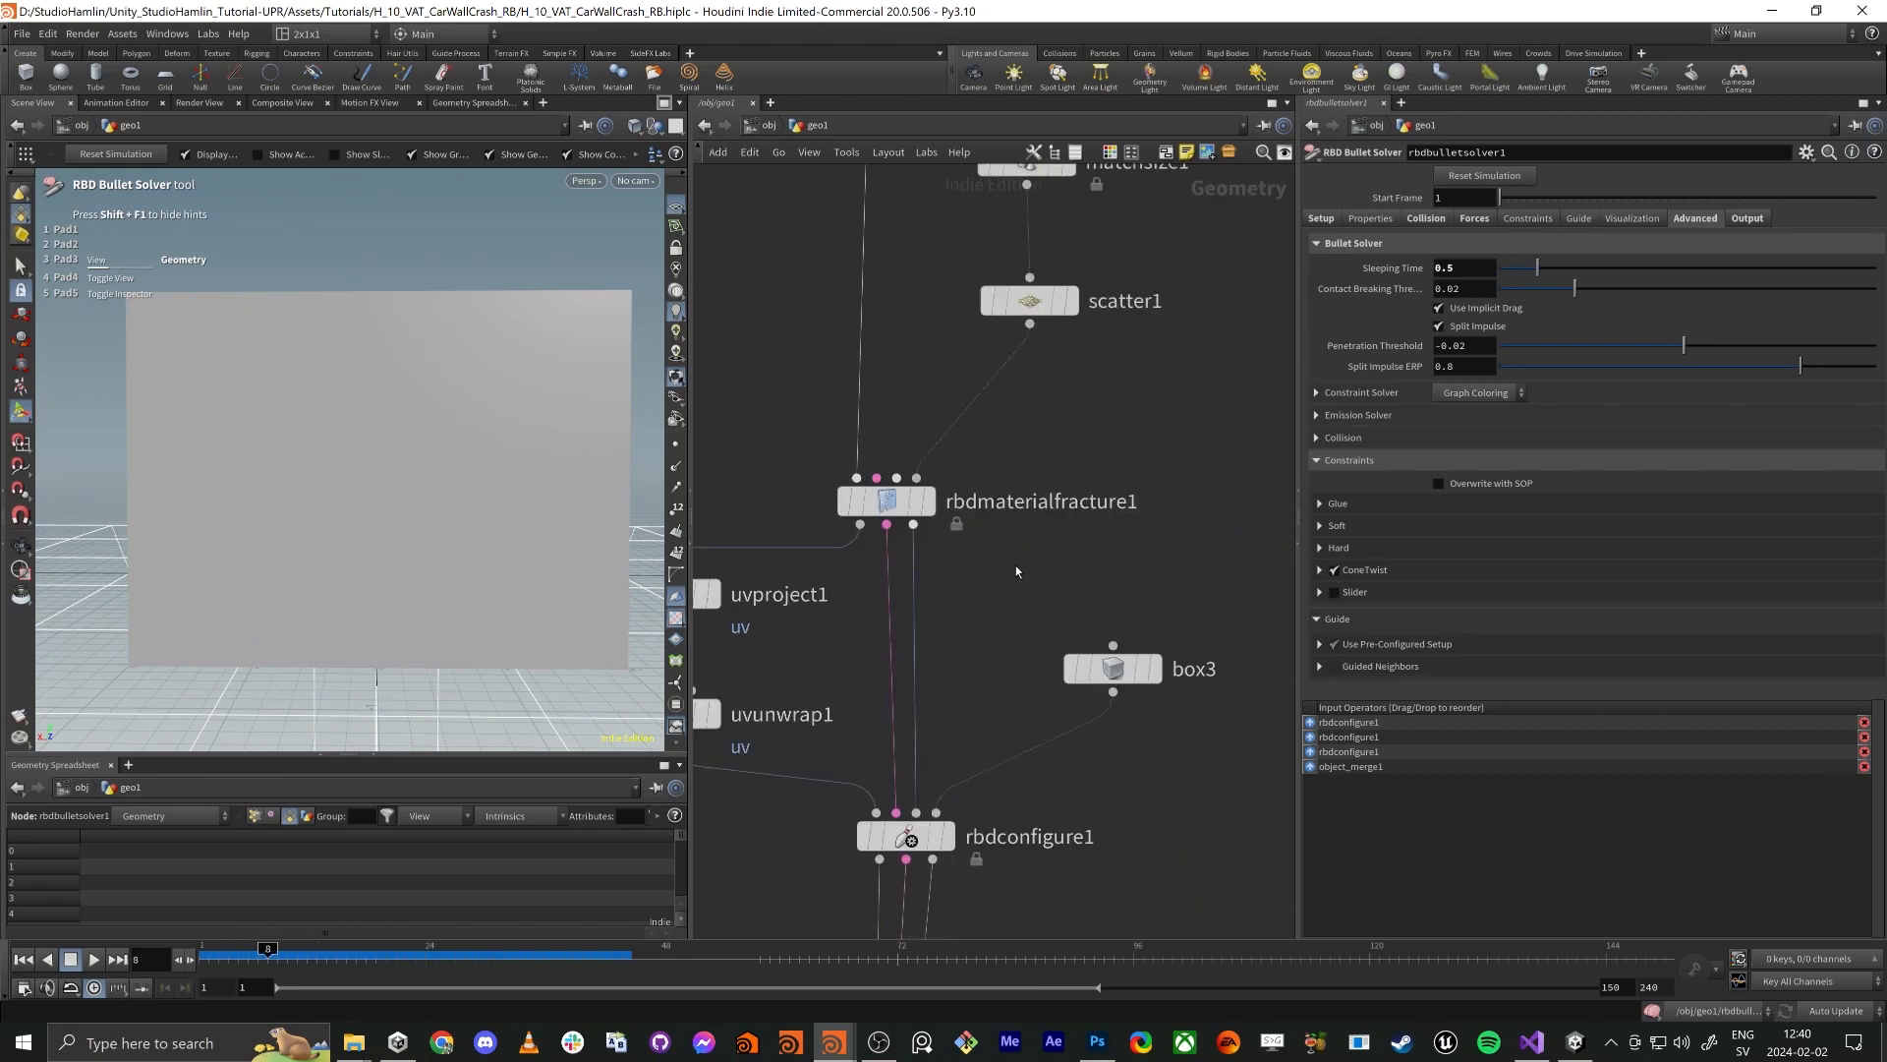
{"action": "left_click", "coordinate": [1044, 308]}
{"action": "left_click_drag", "start_coordinate": [1523, 266], "coordinate": [1531, 275]}
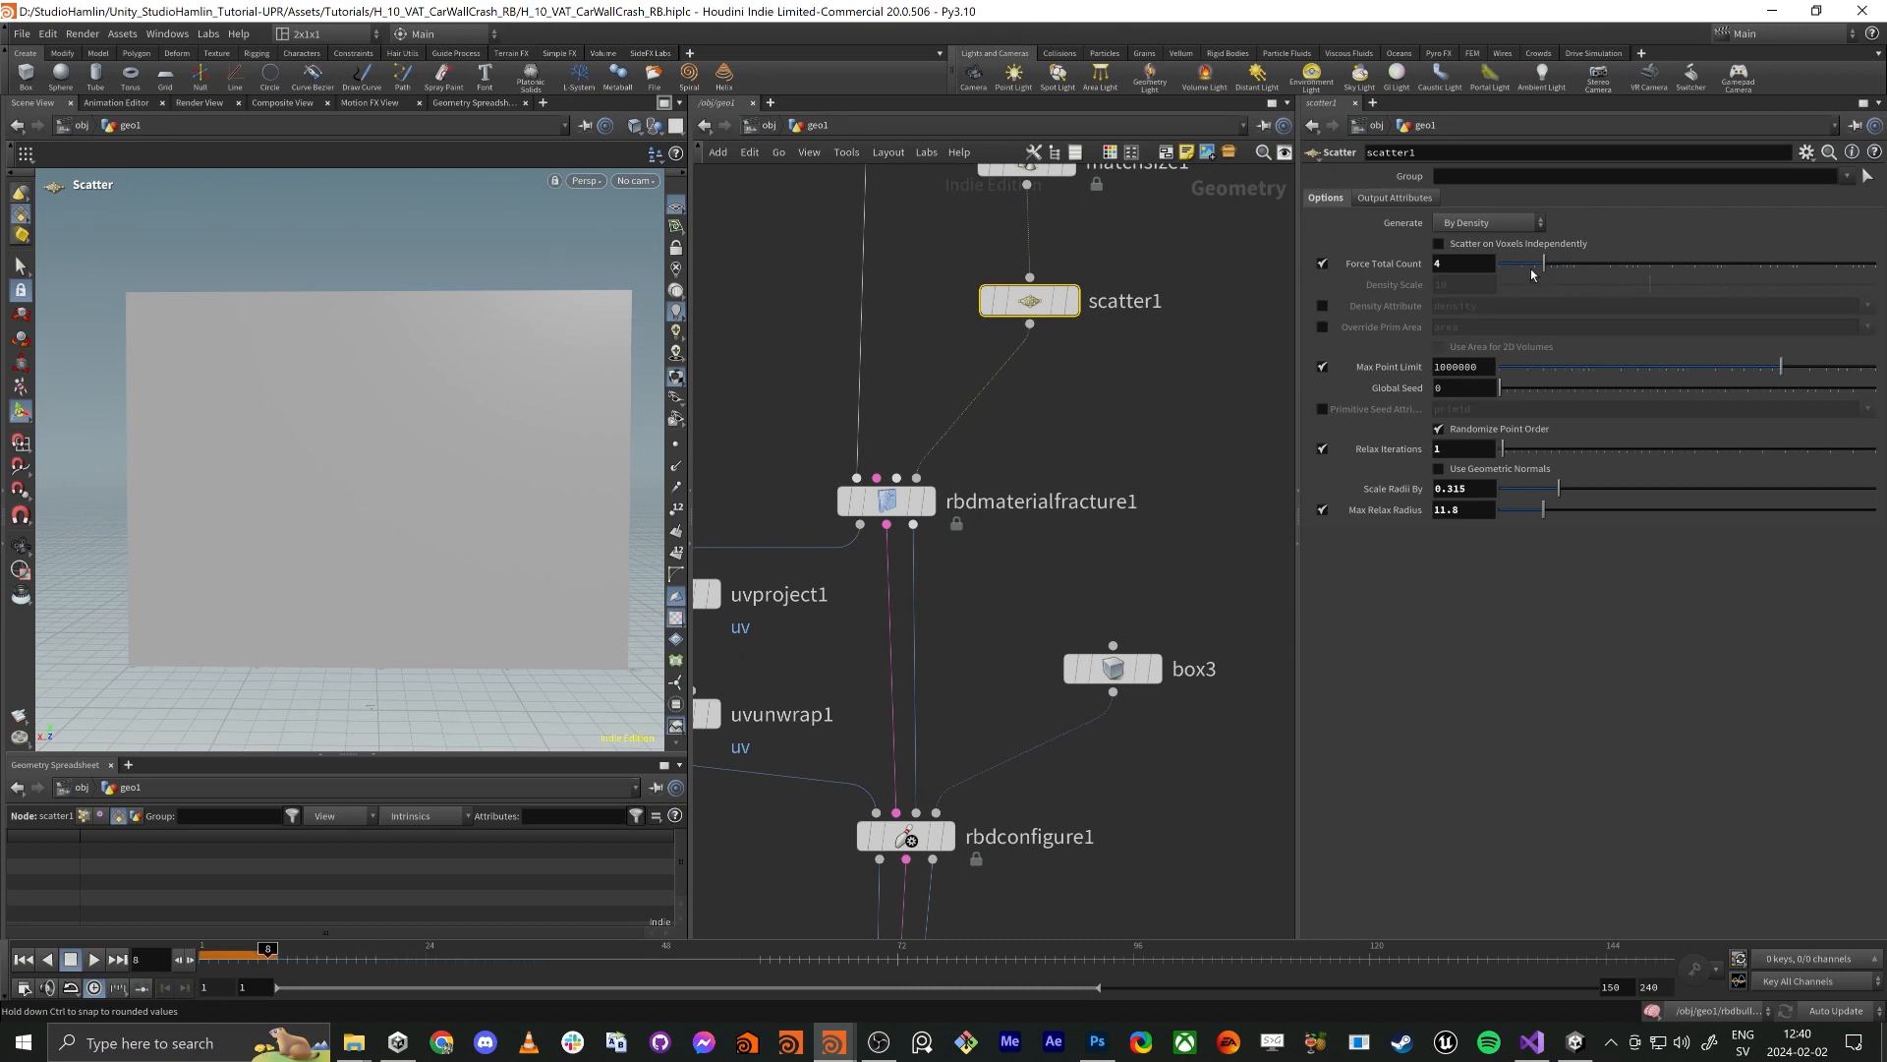
{"action": "middle_click_drag", "start_coordinate": [1153, 494], "coordinate": [1195, 212]}
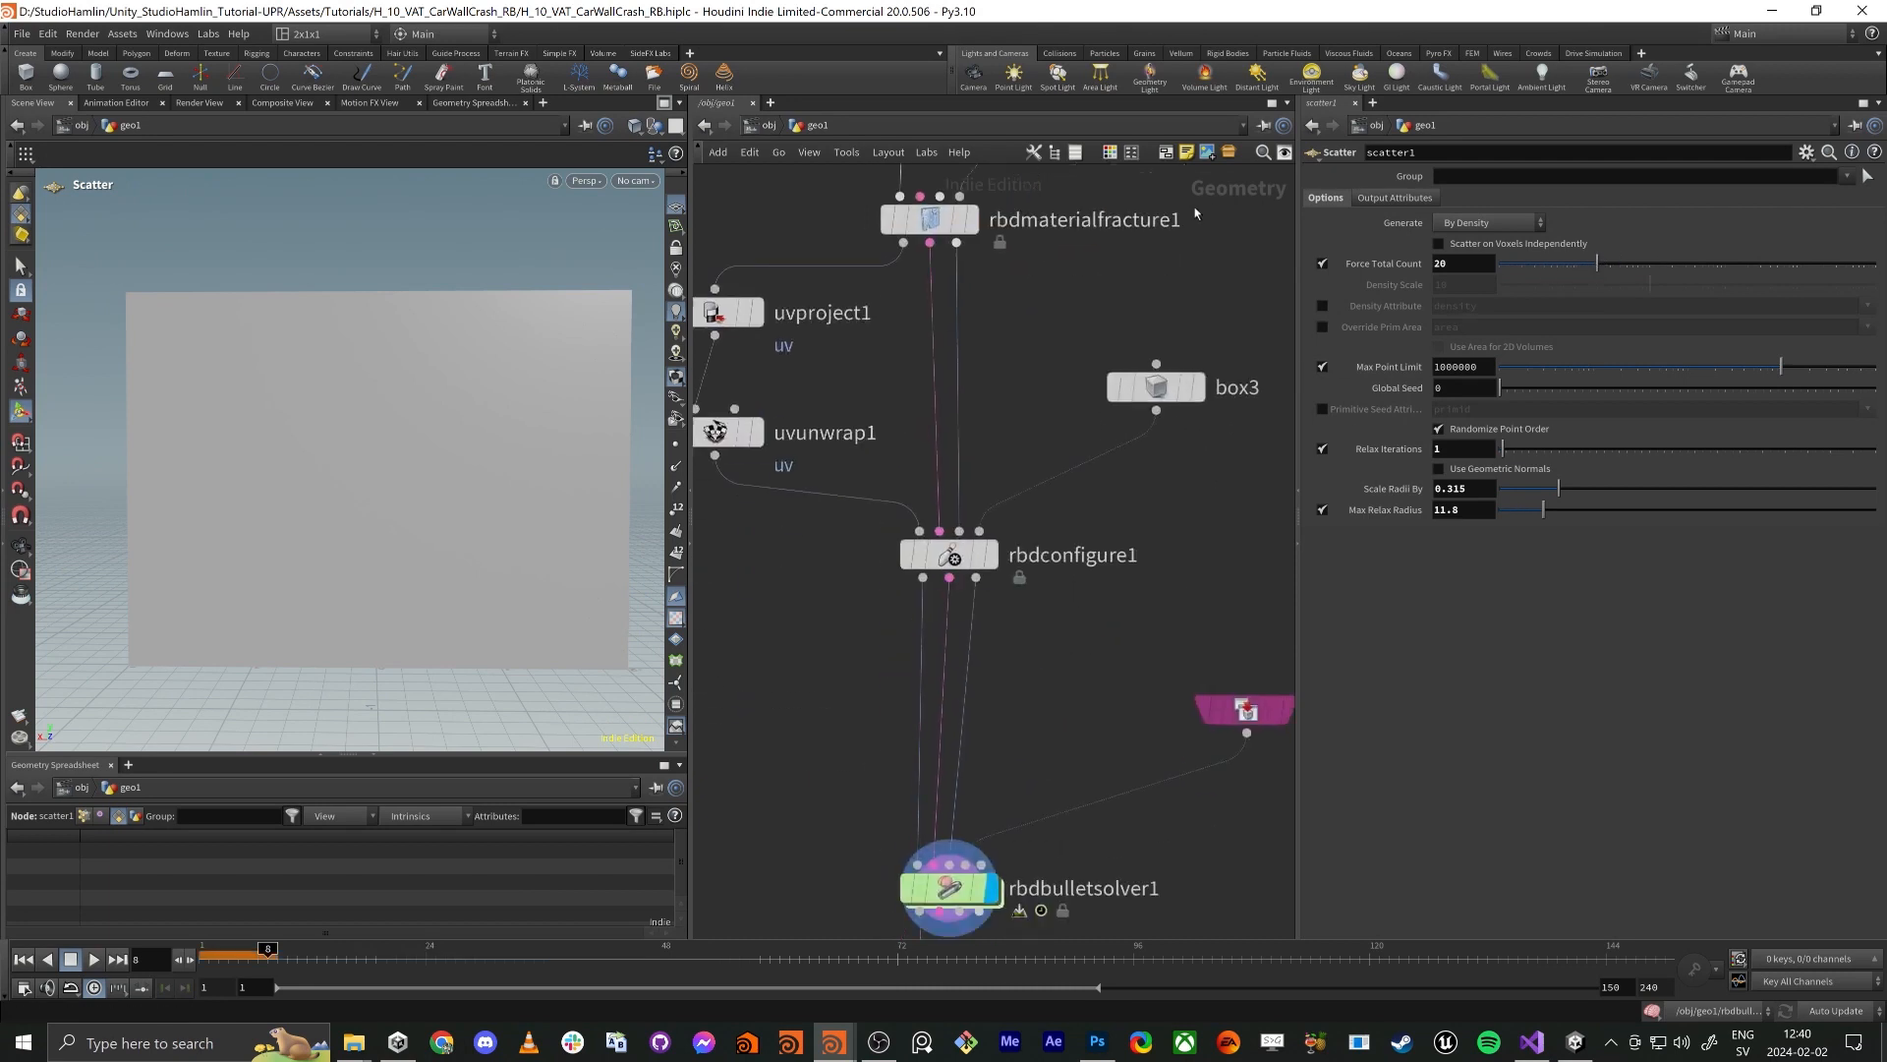
{"action": "left_click", "coordinate": [971, 219]}
{"action": "left_click", "coordinate": [928, 219]}
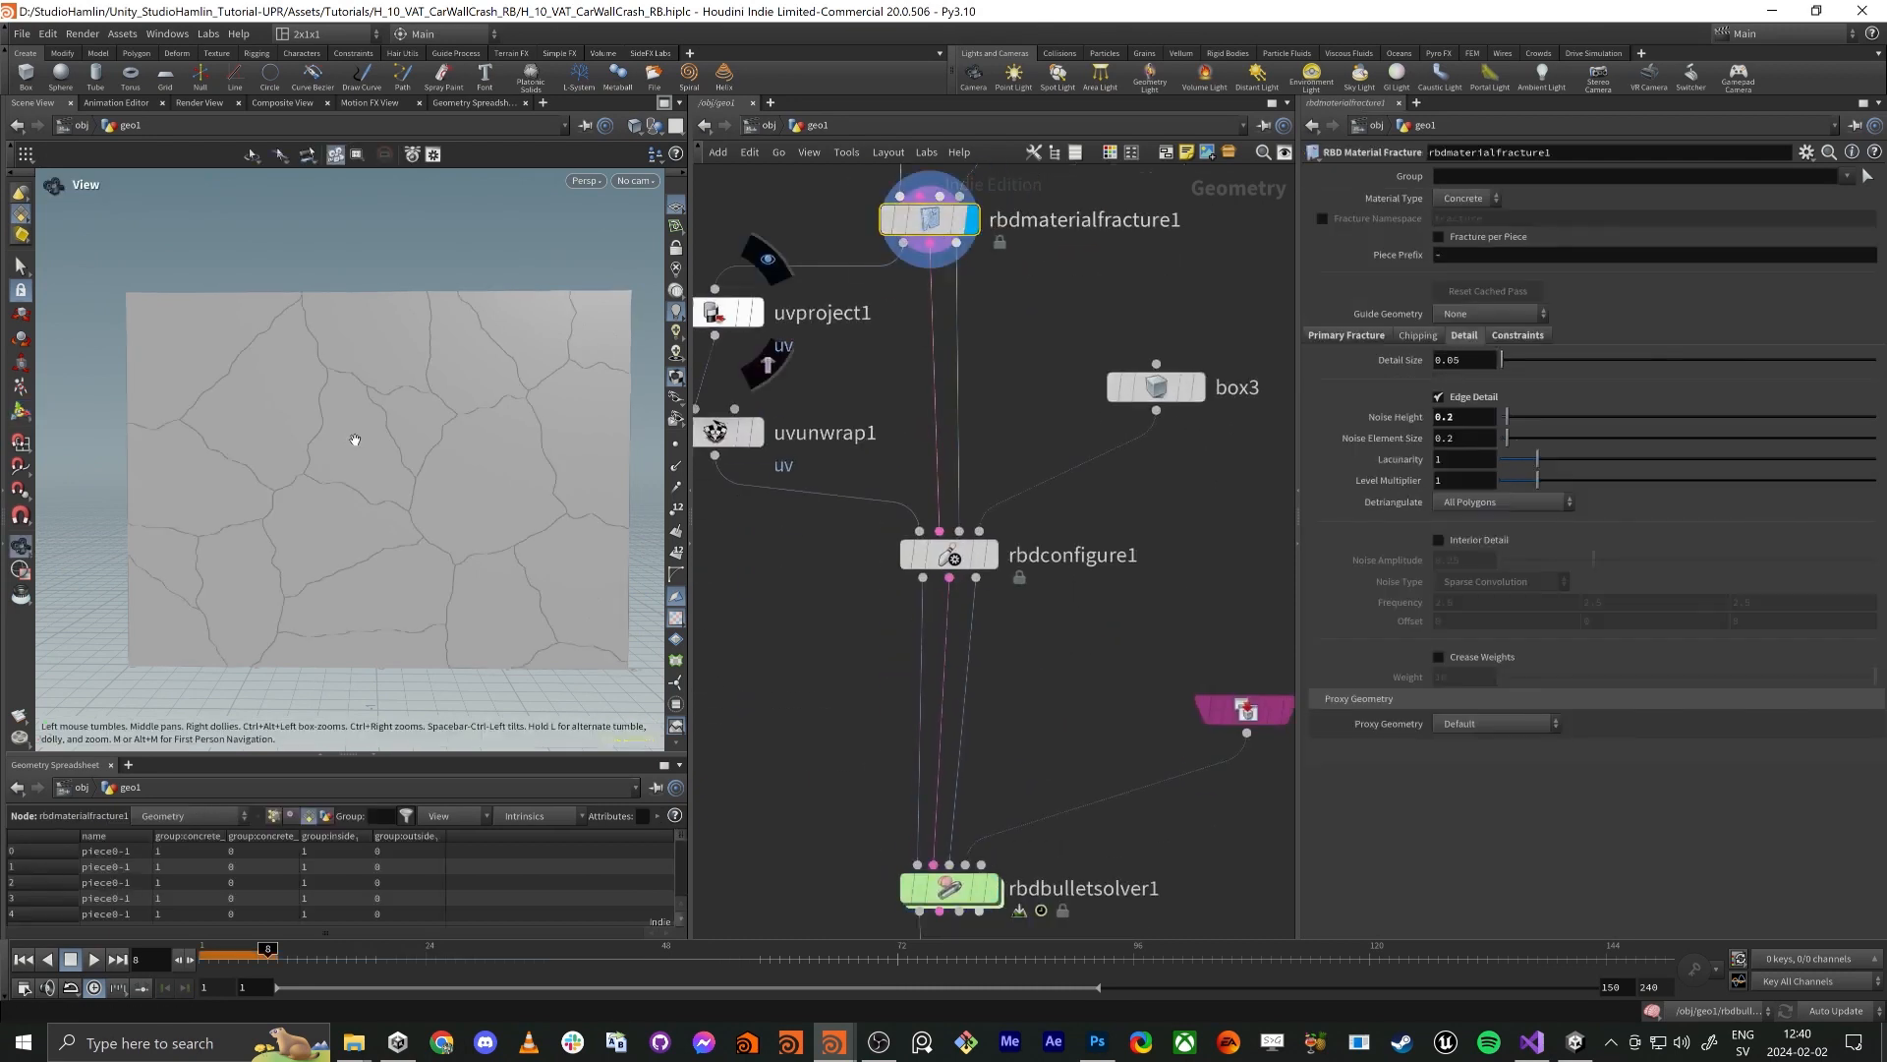
Display rbdbulletsolver1 again, replay the simulation with the larger wall pieces and inspect the crash at an angle
{"action": "left_click", "coordinate": [993, 888]}
{"action": "left_click", "coordinate": [949, 887]}
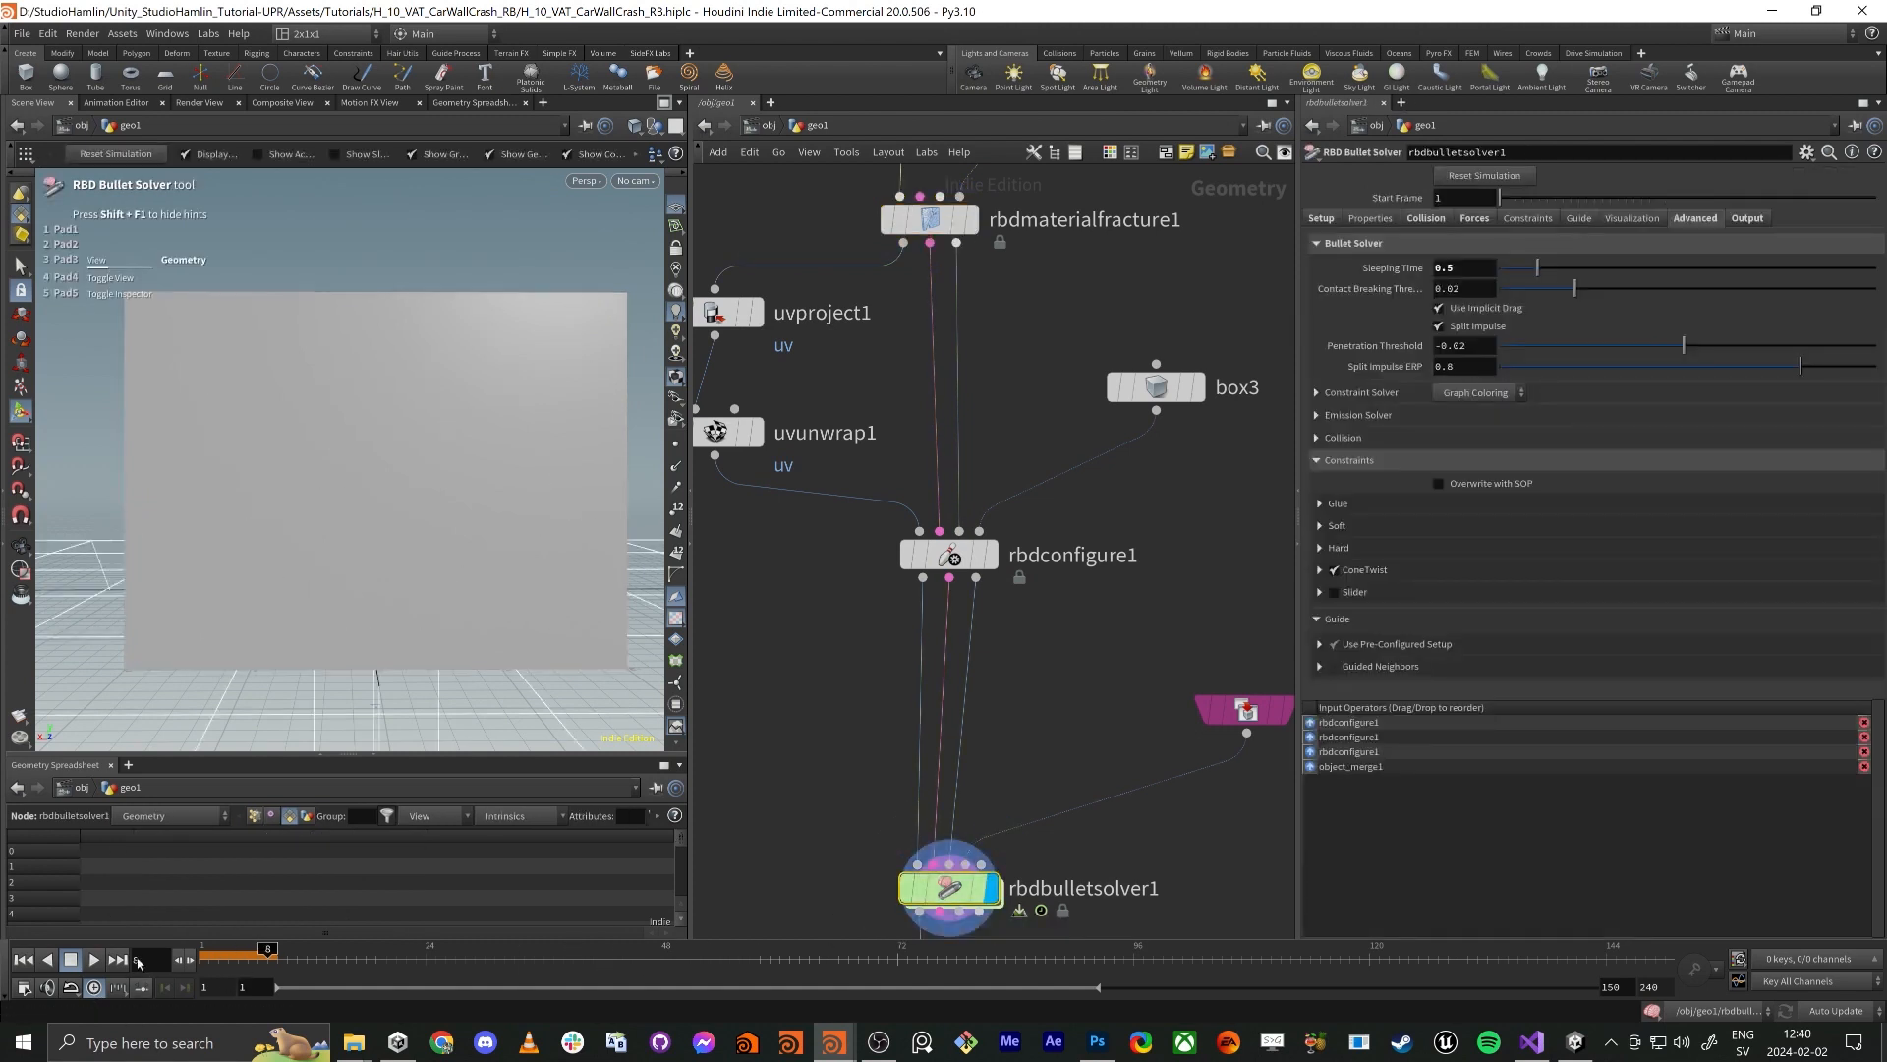
{"action": "left_click", "coordinate": [207, 959]}
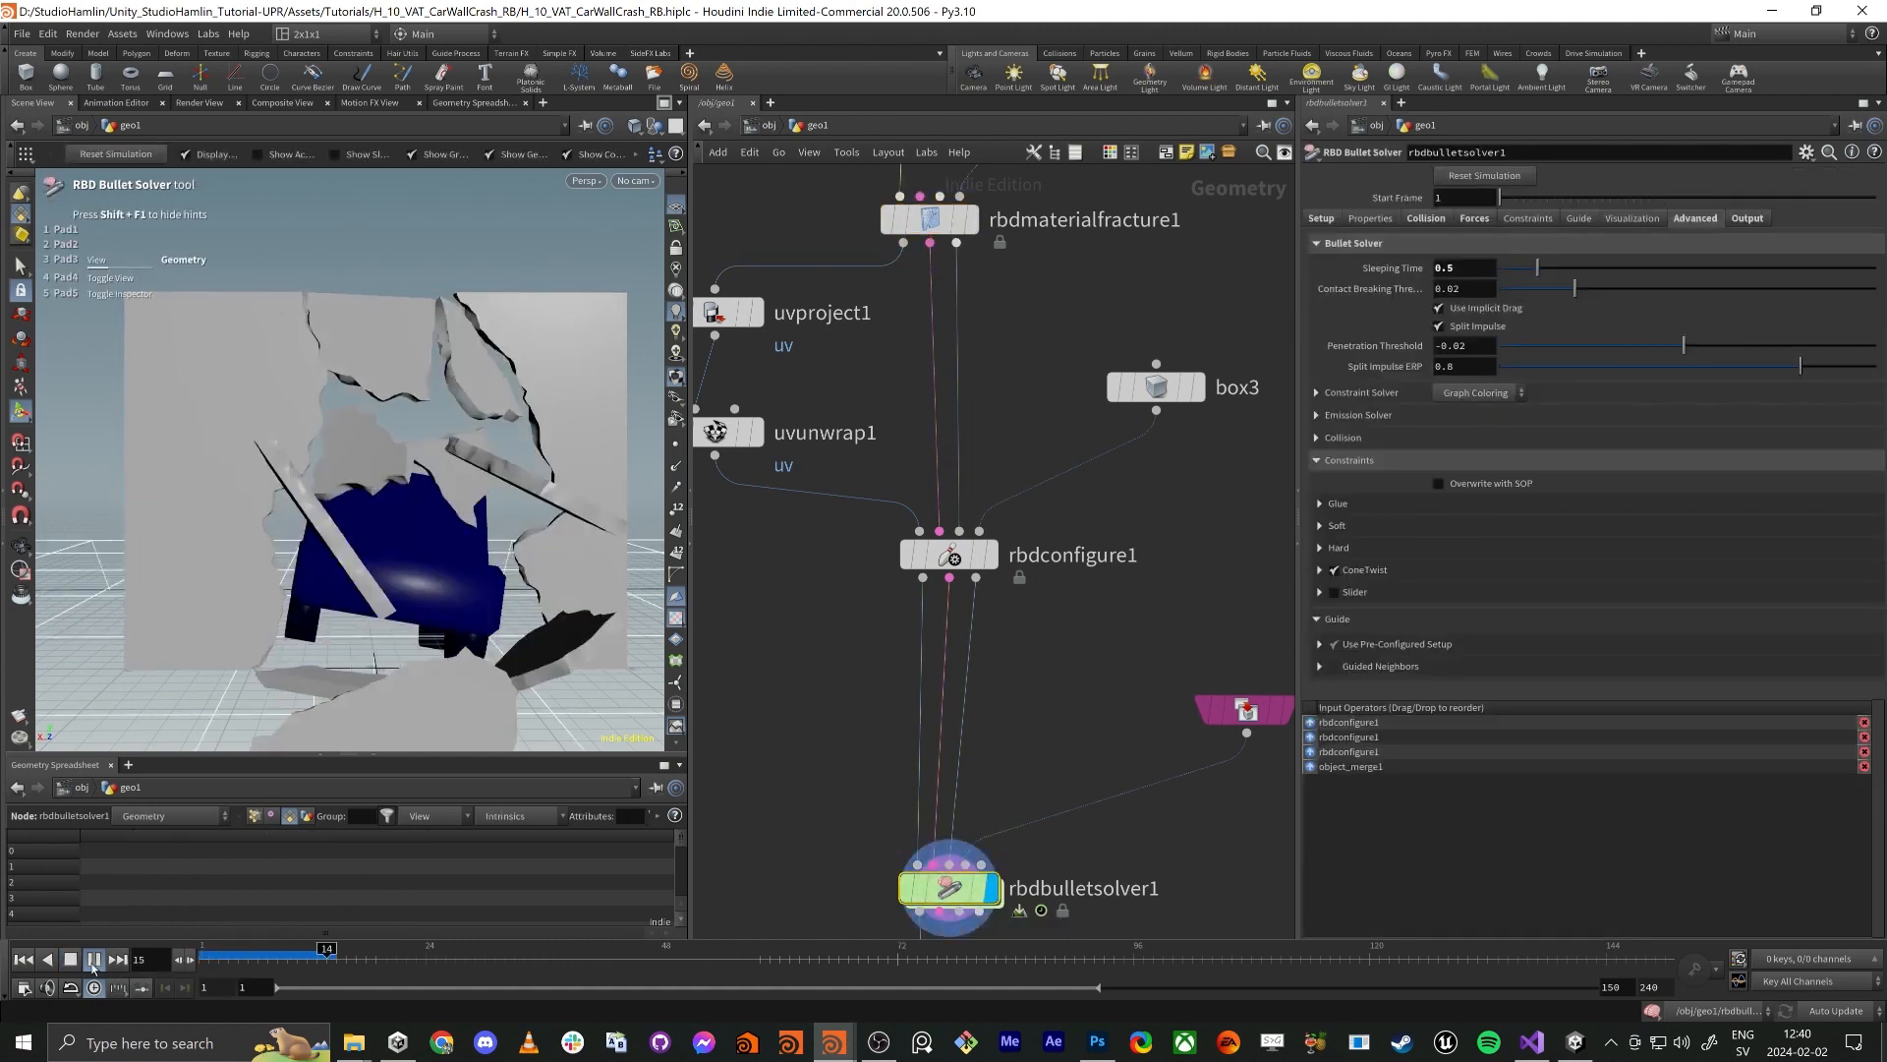
{"action": "left_click", "coordinate": [94, 962]}
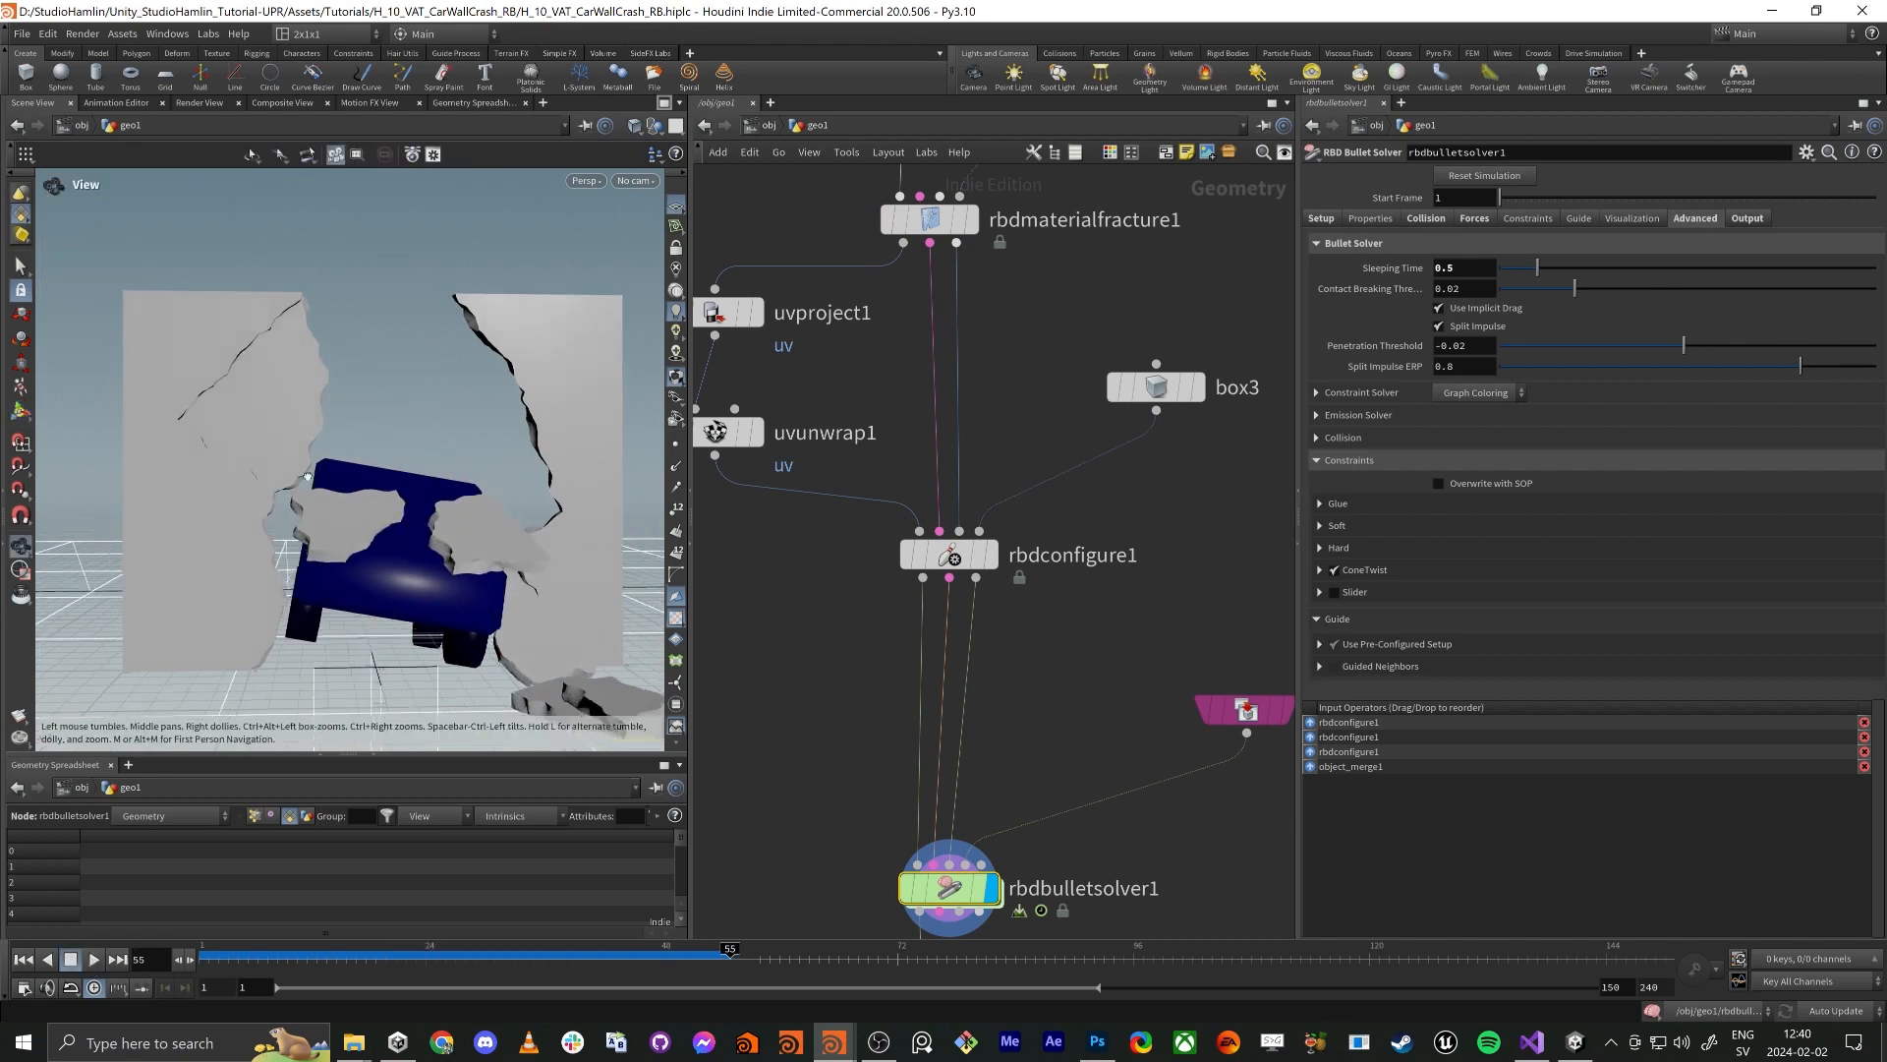
{"action": "scroll", "coordinate": [305, 536], "scroll_direction": "down", "scroll_amount": 3}
{"action": "left_click_drag", "start_coordinate": [305, 535], "coordinate": [482, 575], "text": "alt"}
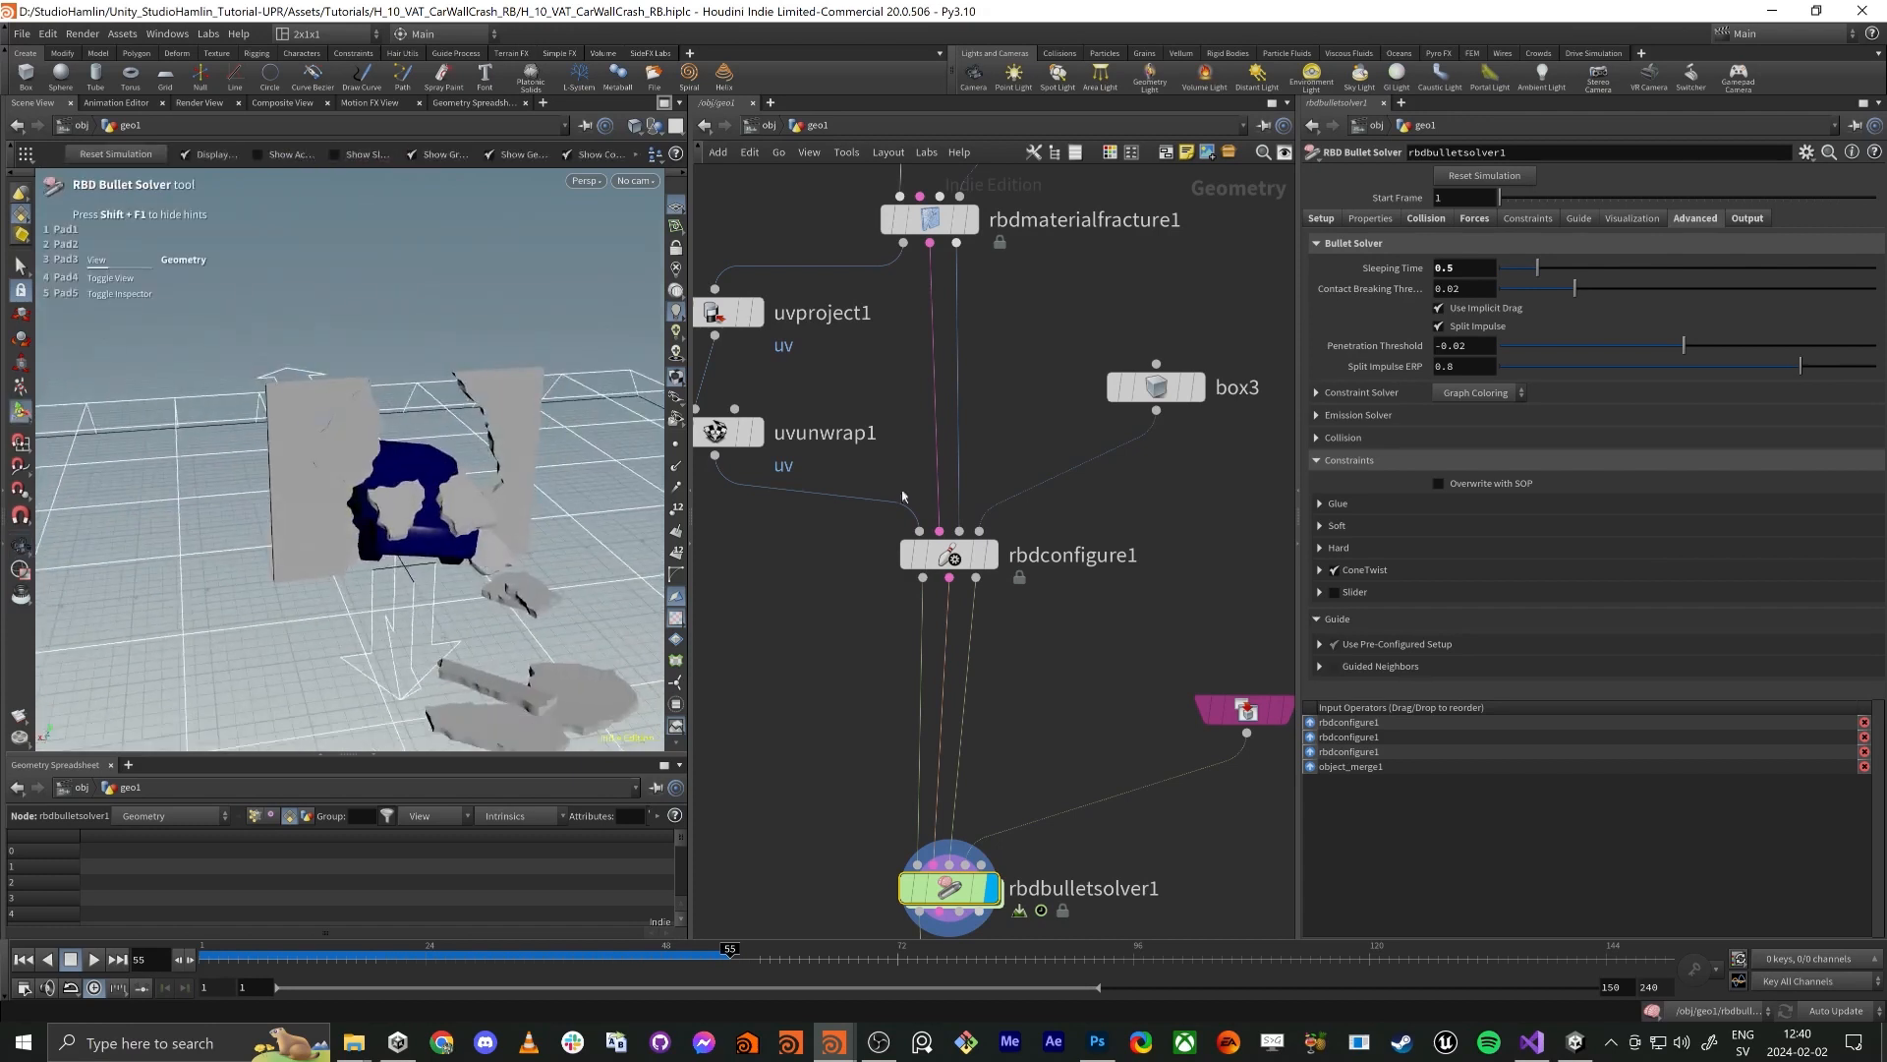
Set the scatter1 node's Force Total Count to 80
{"action": "scroll", "coordinate": [1037, 368], "scroll_direction": "down", "scroll_amount": 3}
{"action": "middle_click_drag", "start_coordinate": [1043, 360], "coordinate": [971, 613]}
{"action": "left_click_drag", "start_coordinate": [1037, 372], "coordinate": [1035, 370]}
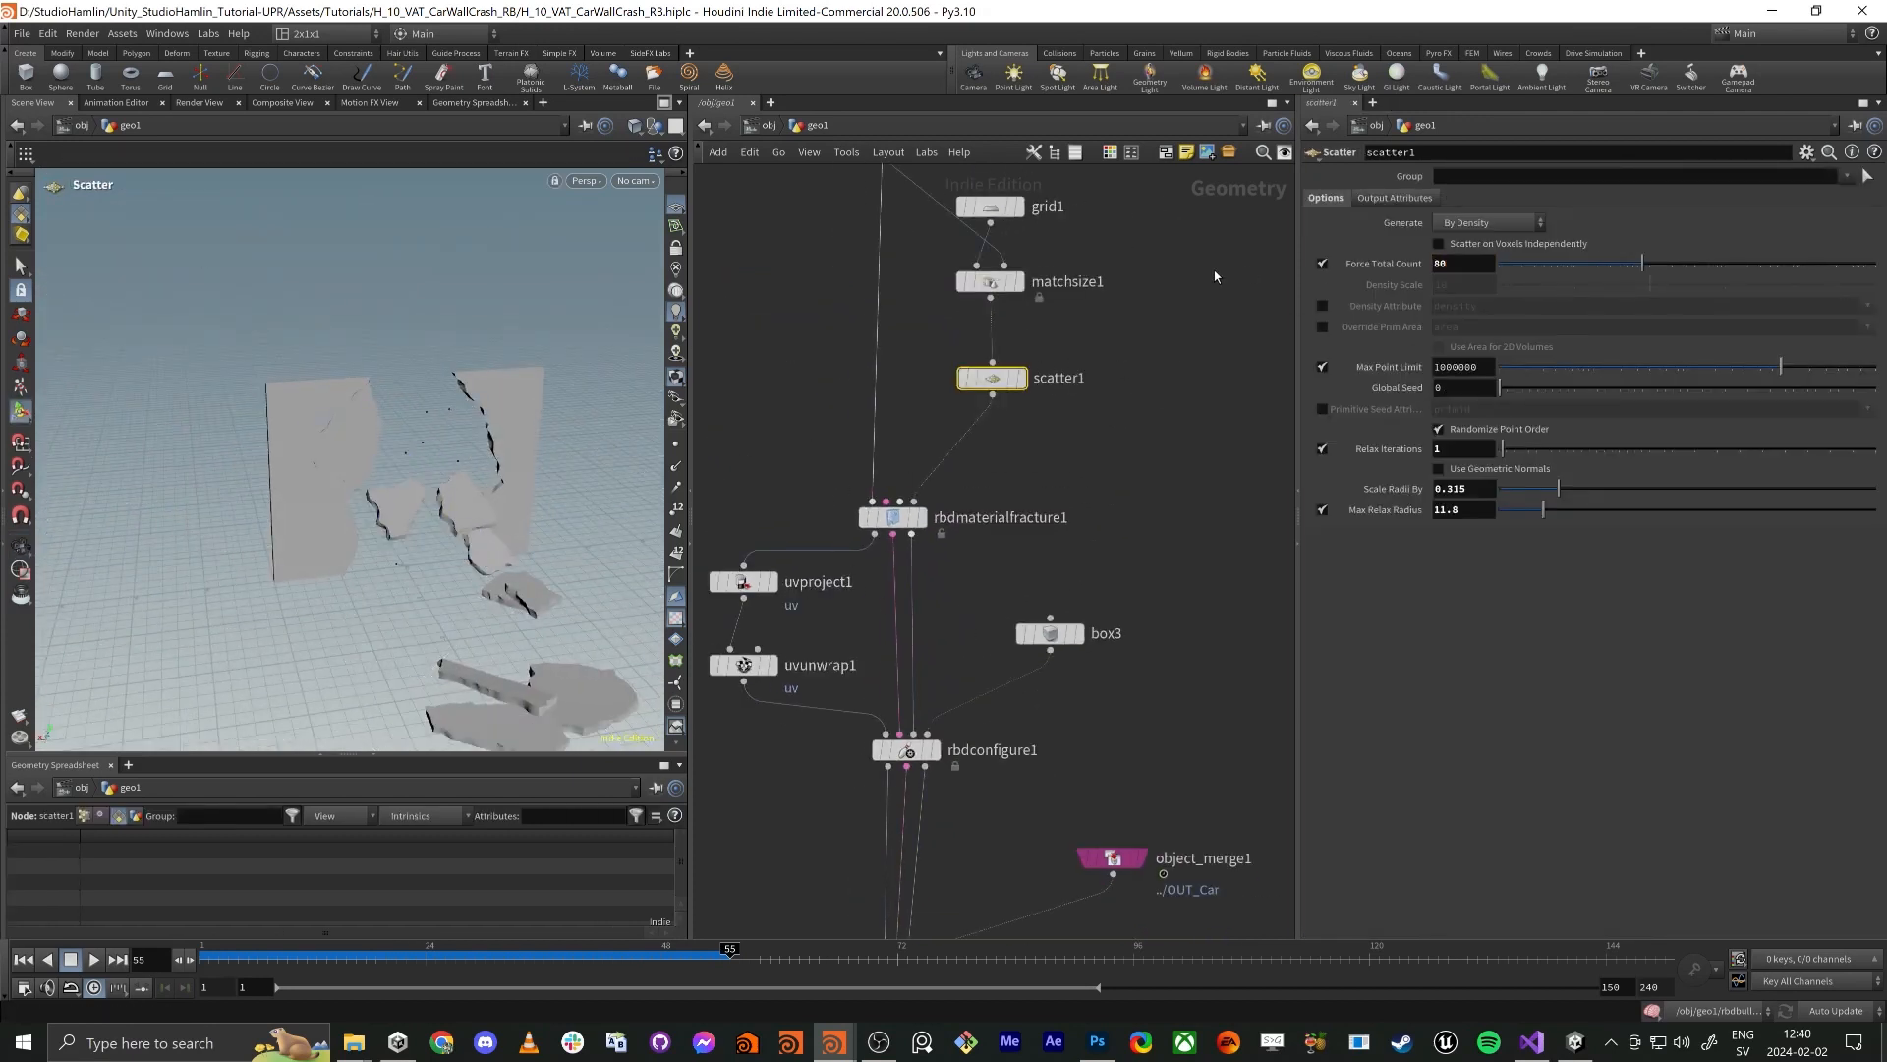
{"action": "middle_click_drag", "start_coordinate": [917, 822], "coordinate": [979, 524]}
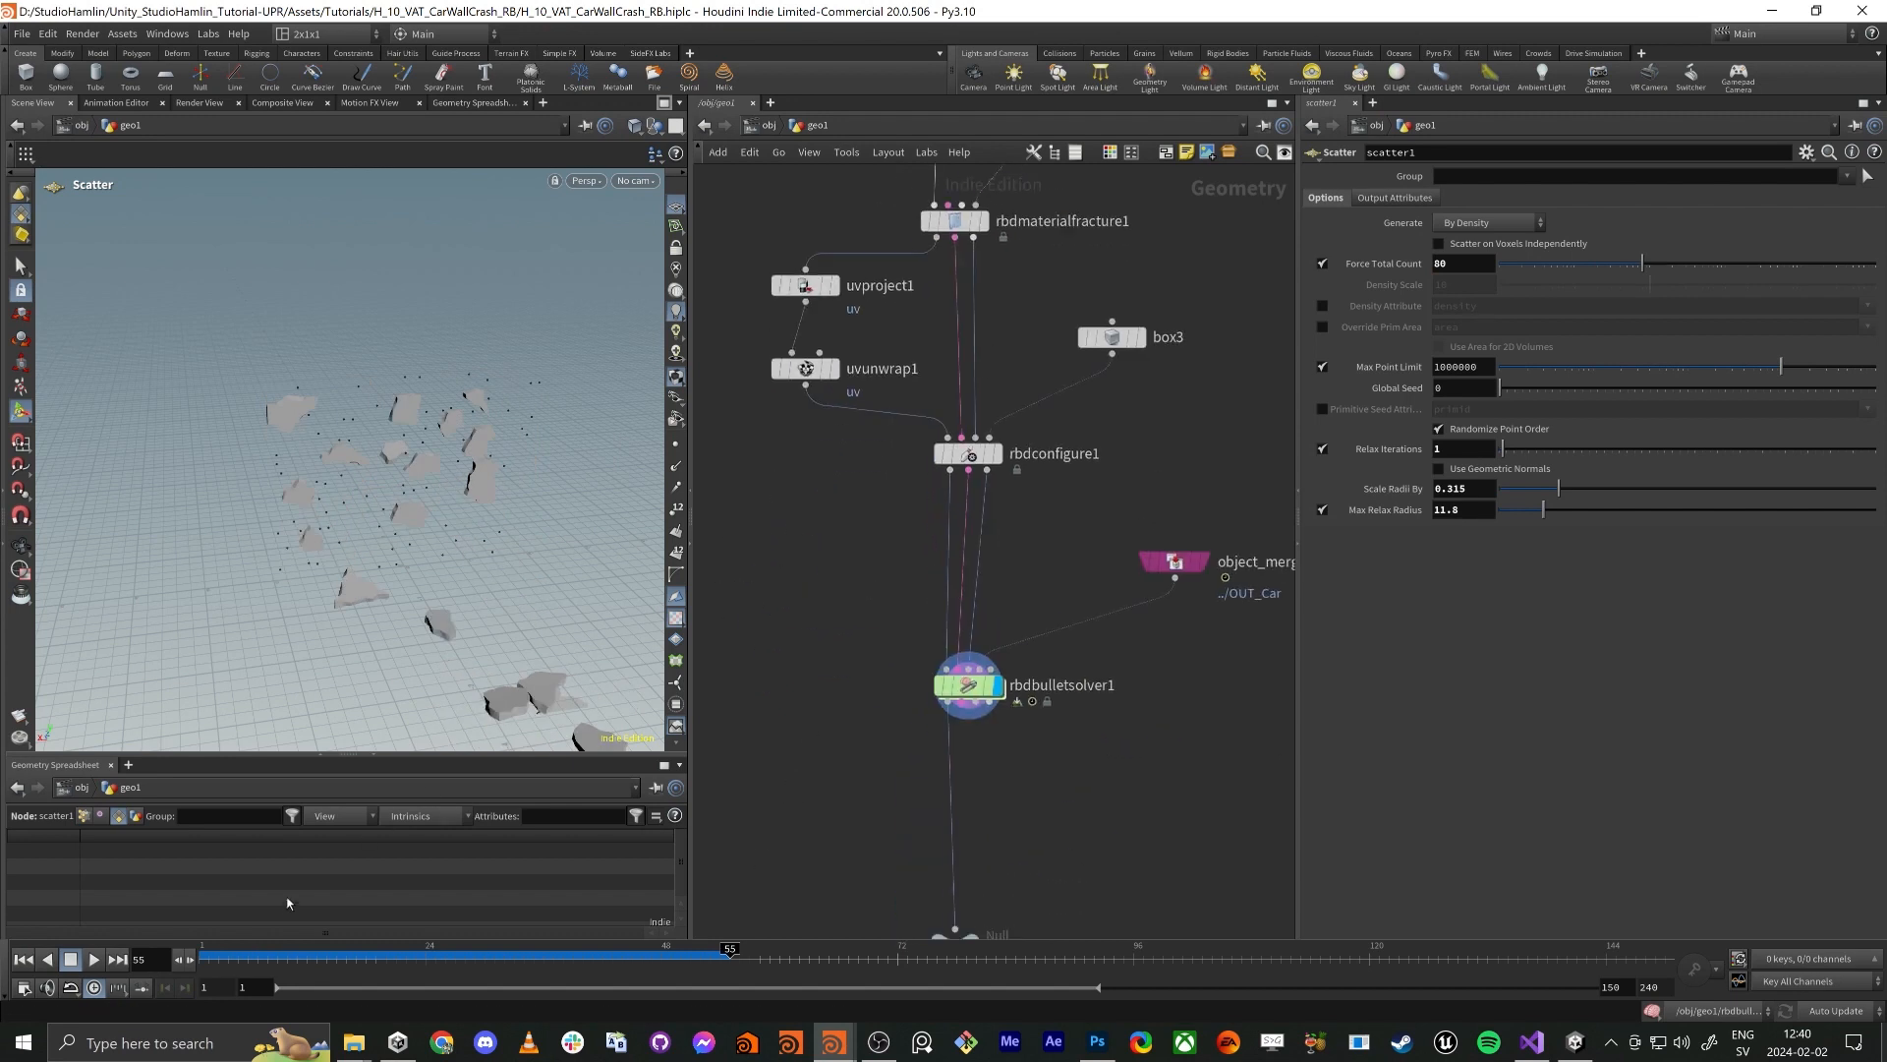
Return the simulation to frame 1 and render all vertex animation textures from the vertex_animation_textures1 node inside ropnet1
{"action": "left_click", "coordinate": [202, 954]}
{"action": "left_click_drag", "start_coordinate": [344, 962], "coordinate": [168, 938]}
{"action": "middle_click_drag", "start_coordinate": [836, 810], "coordinate": [866, 616]}
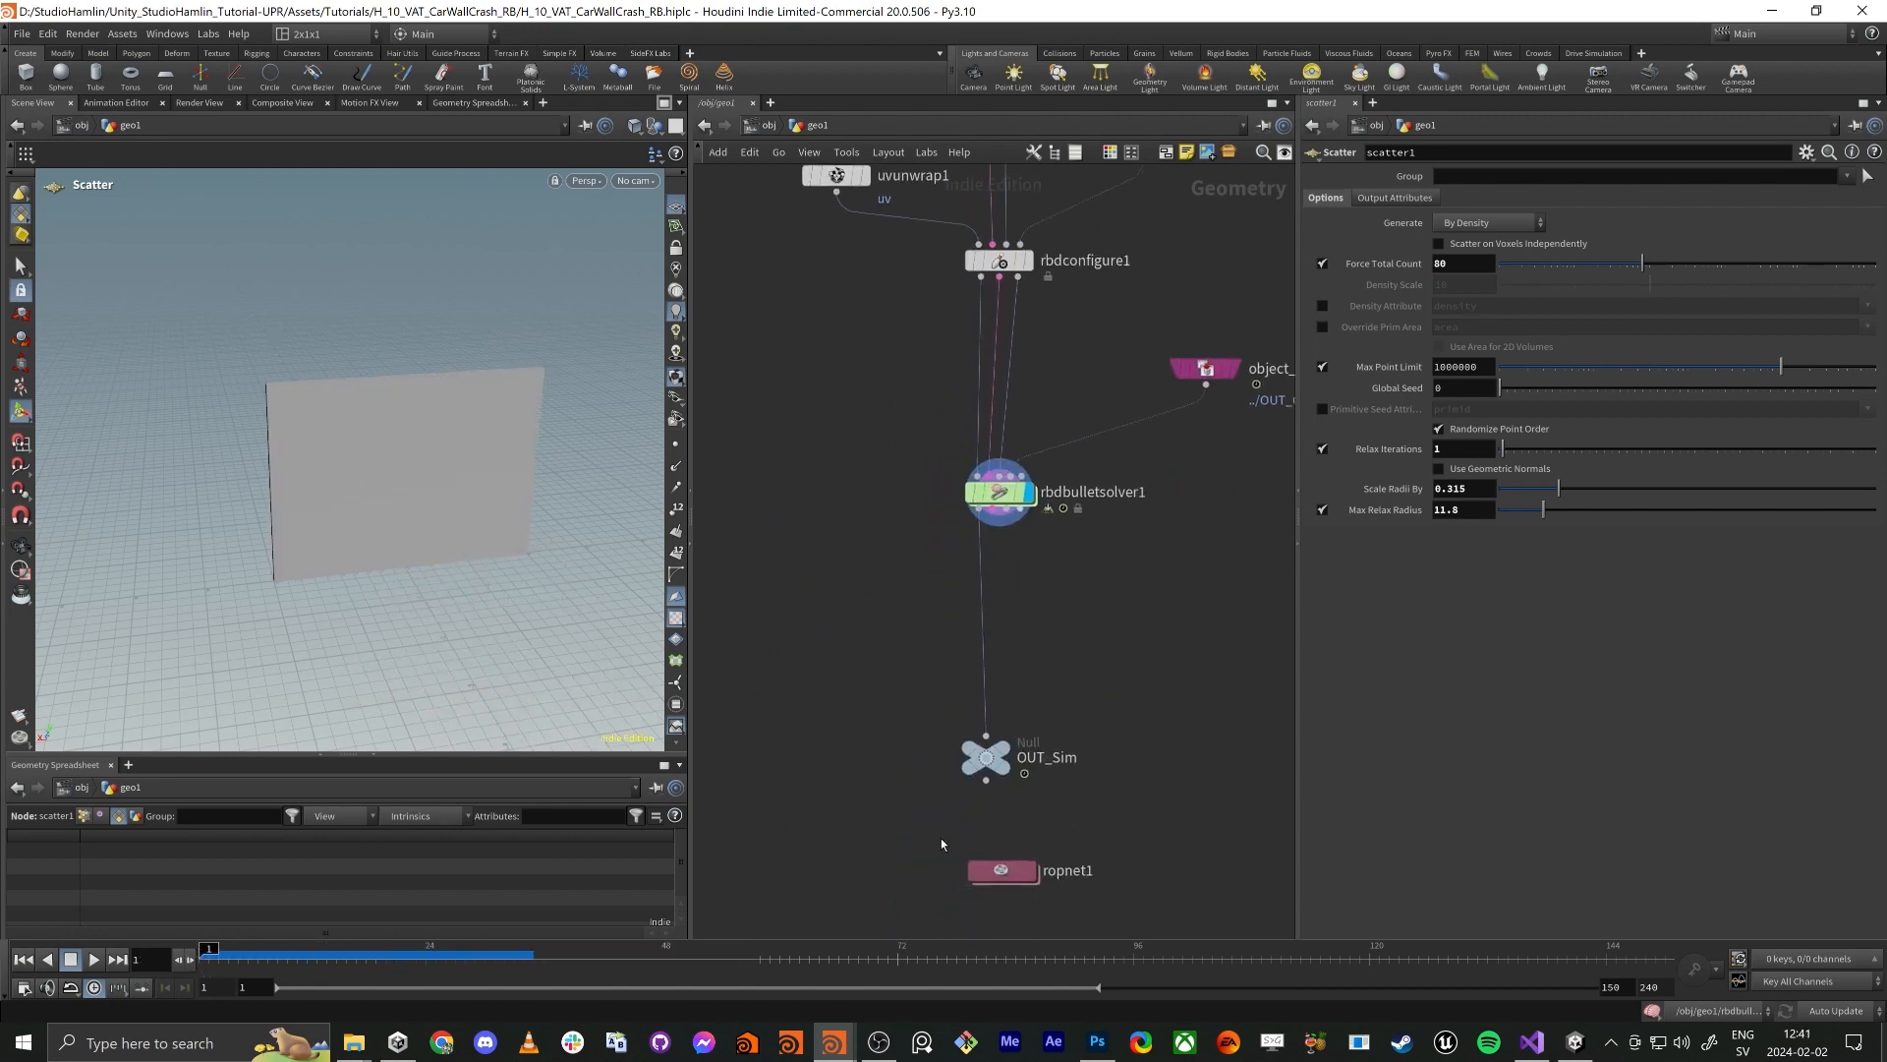
{"action": "double_click", "coordinate": [1000, 870]}
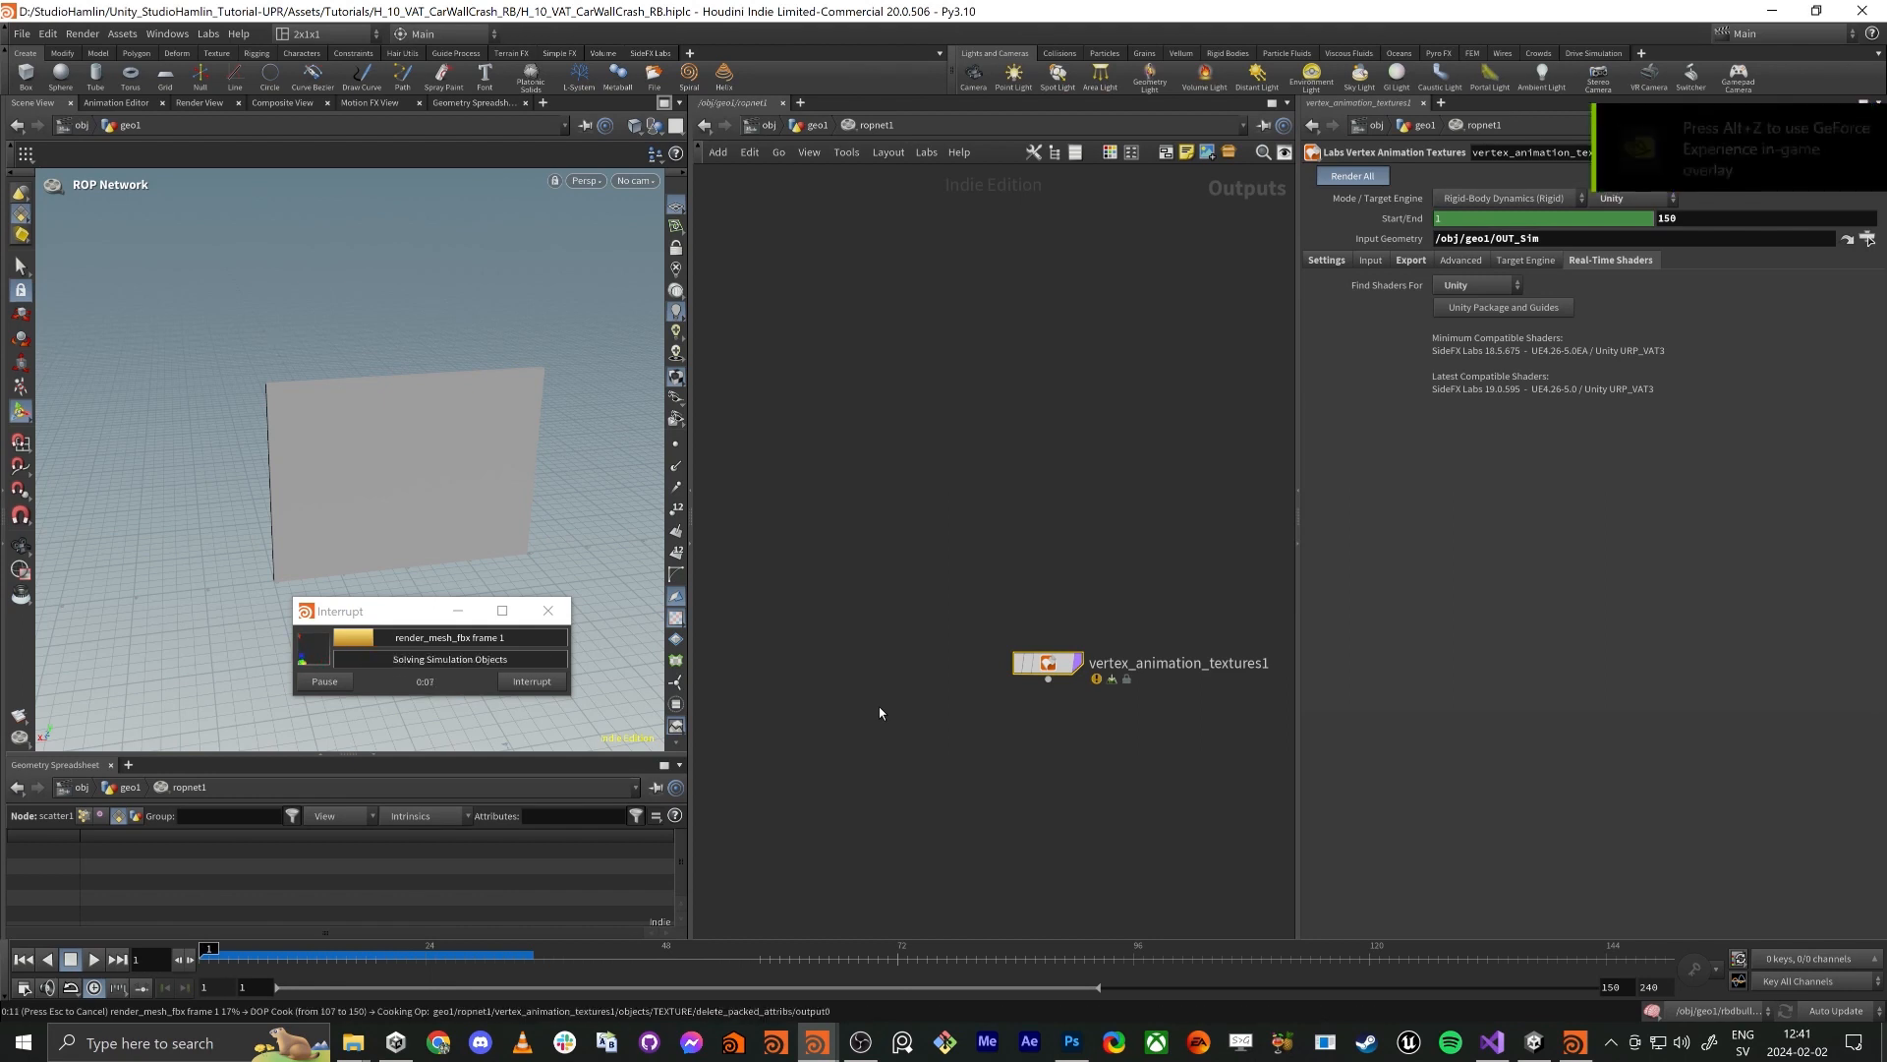
{"action": "key", "text": "u"}
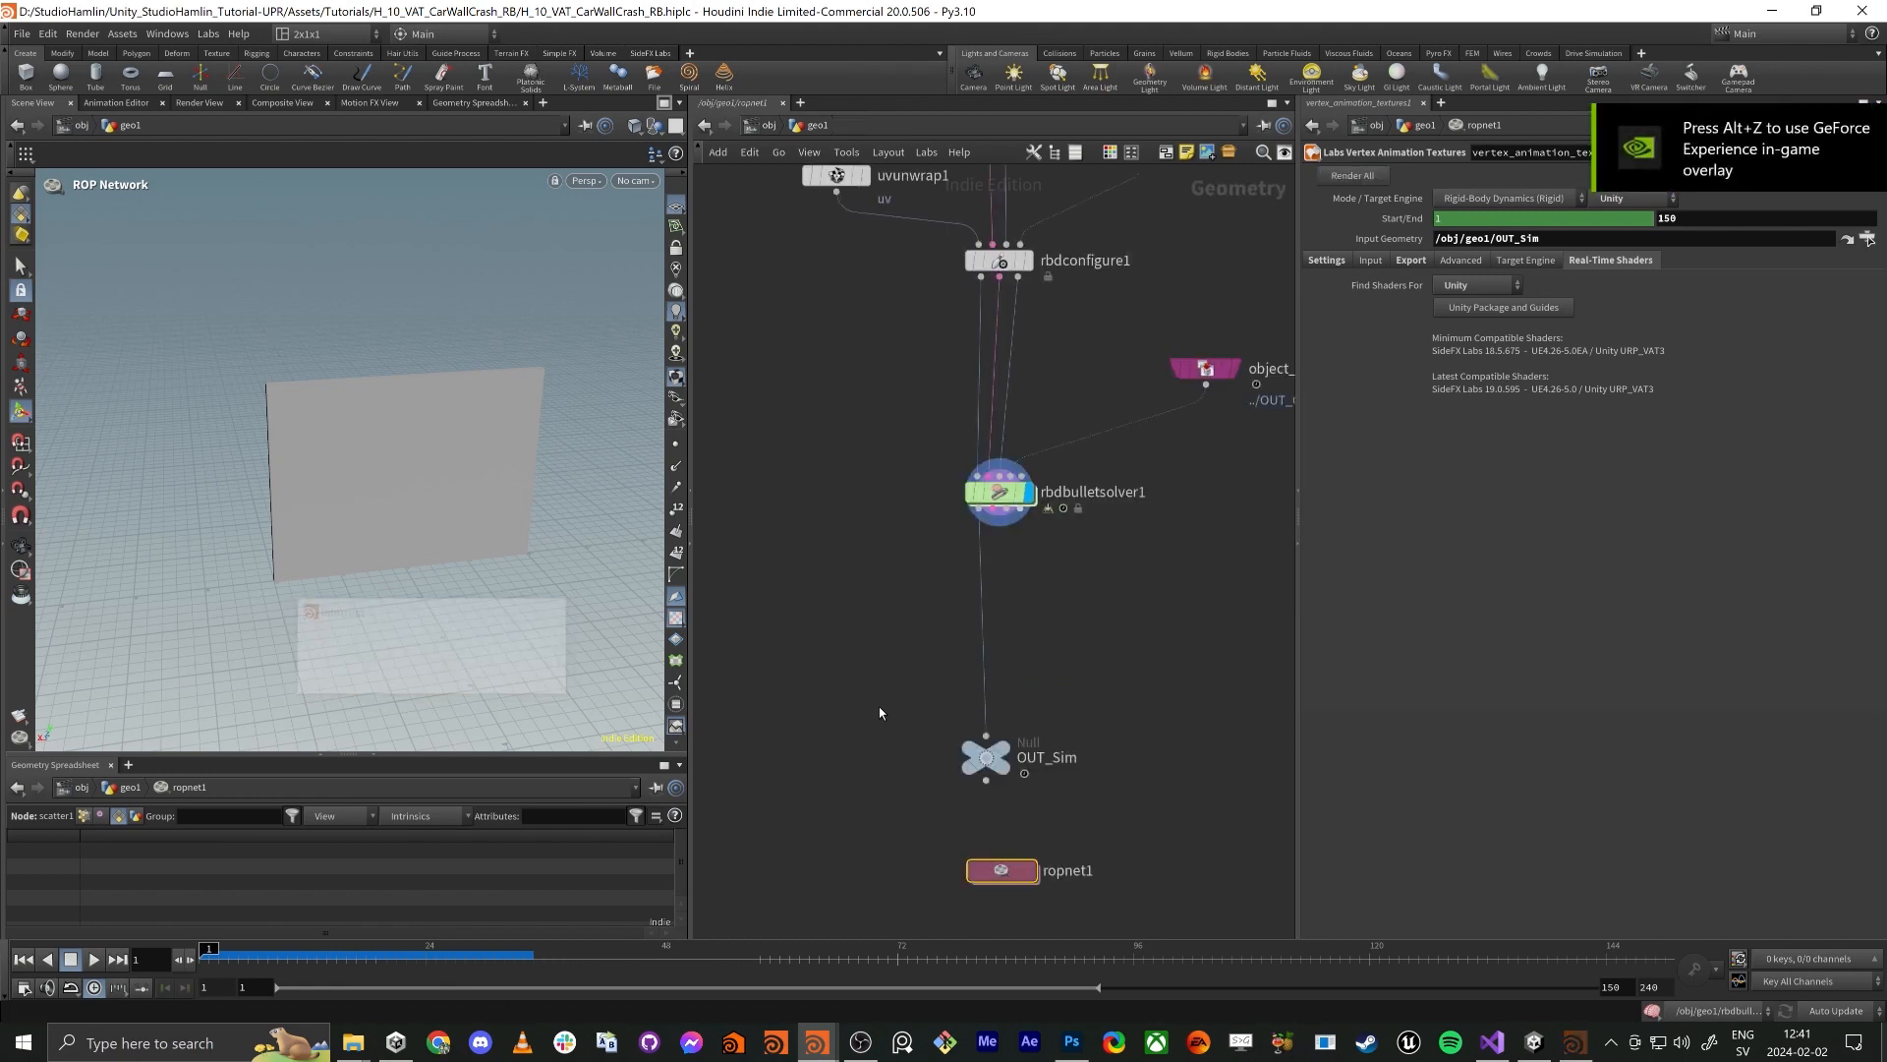
Switch to Unity and assign wall_pos as the Position Texture and wall_rot as the Rotation Texture of the wall_mat material
{"action": "key", "text": "alt+Tab"}
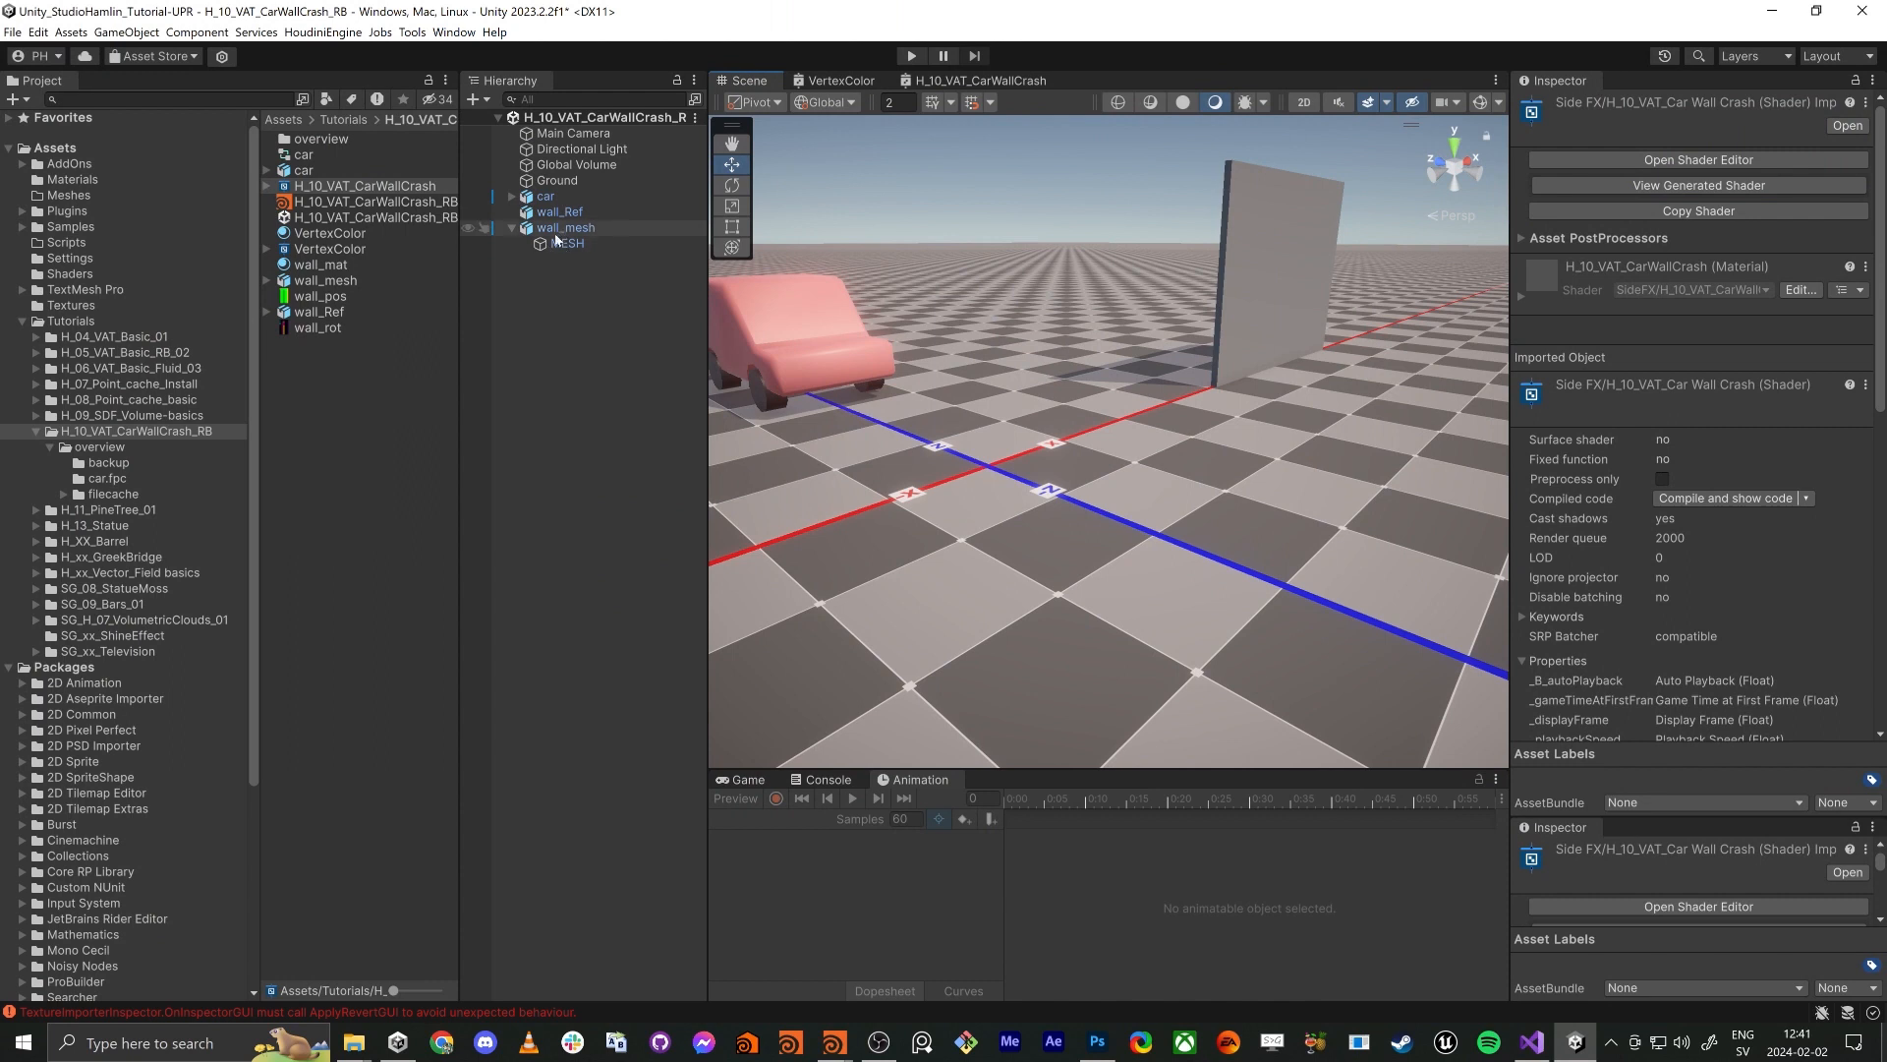
{"action": "left_click", "coordinate": [322, 266]}
{"action": "scroll", "coordinate": [1760, 393], "scroll_direction": "down", "scroll_amount": 7}
{"action": "left_click_drag", "start_coordinate": [330, 298], "coordinate": [1678, 393]}
{"action": "scroll", "coordinate": [1706, 295], "scroll_direction": "up", "scroll_amount": 1}
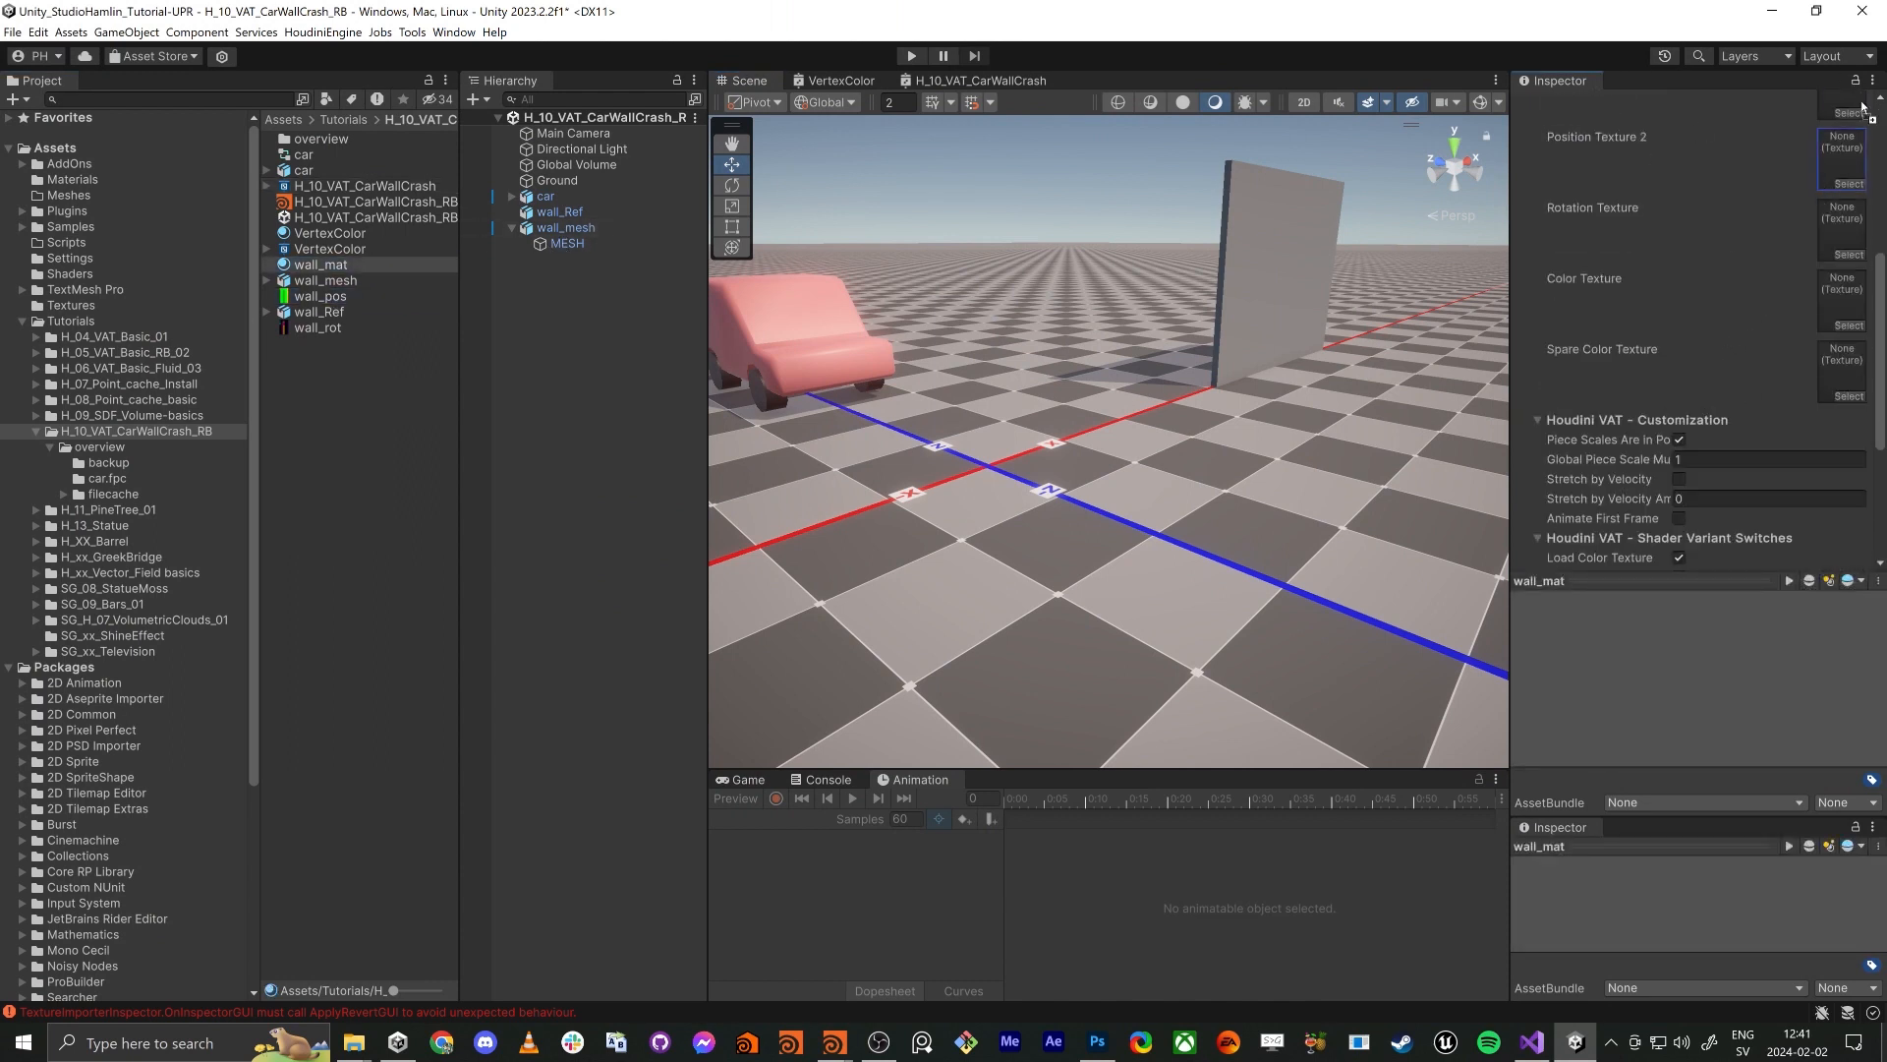
{"action": "scroll", "coordinate": [1813, 444], "scroll_direction": "up", "scroll_amount": 7}
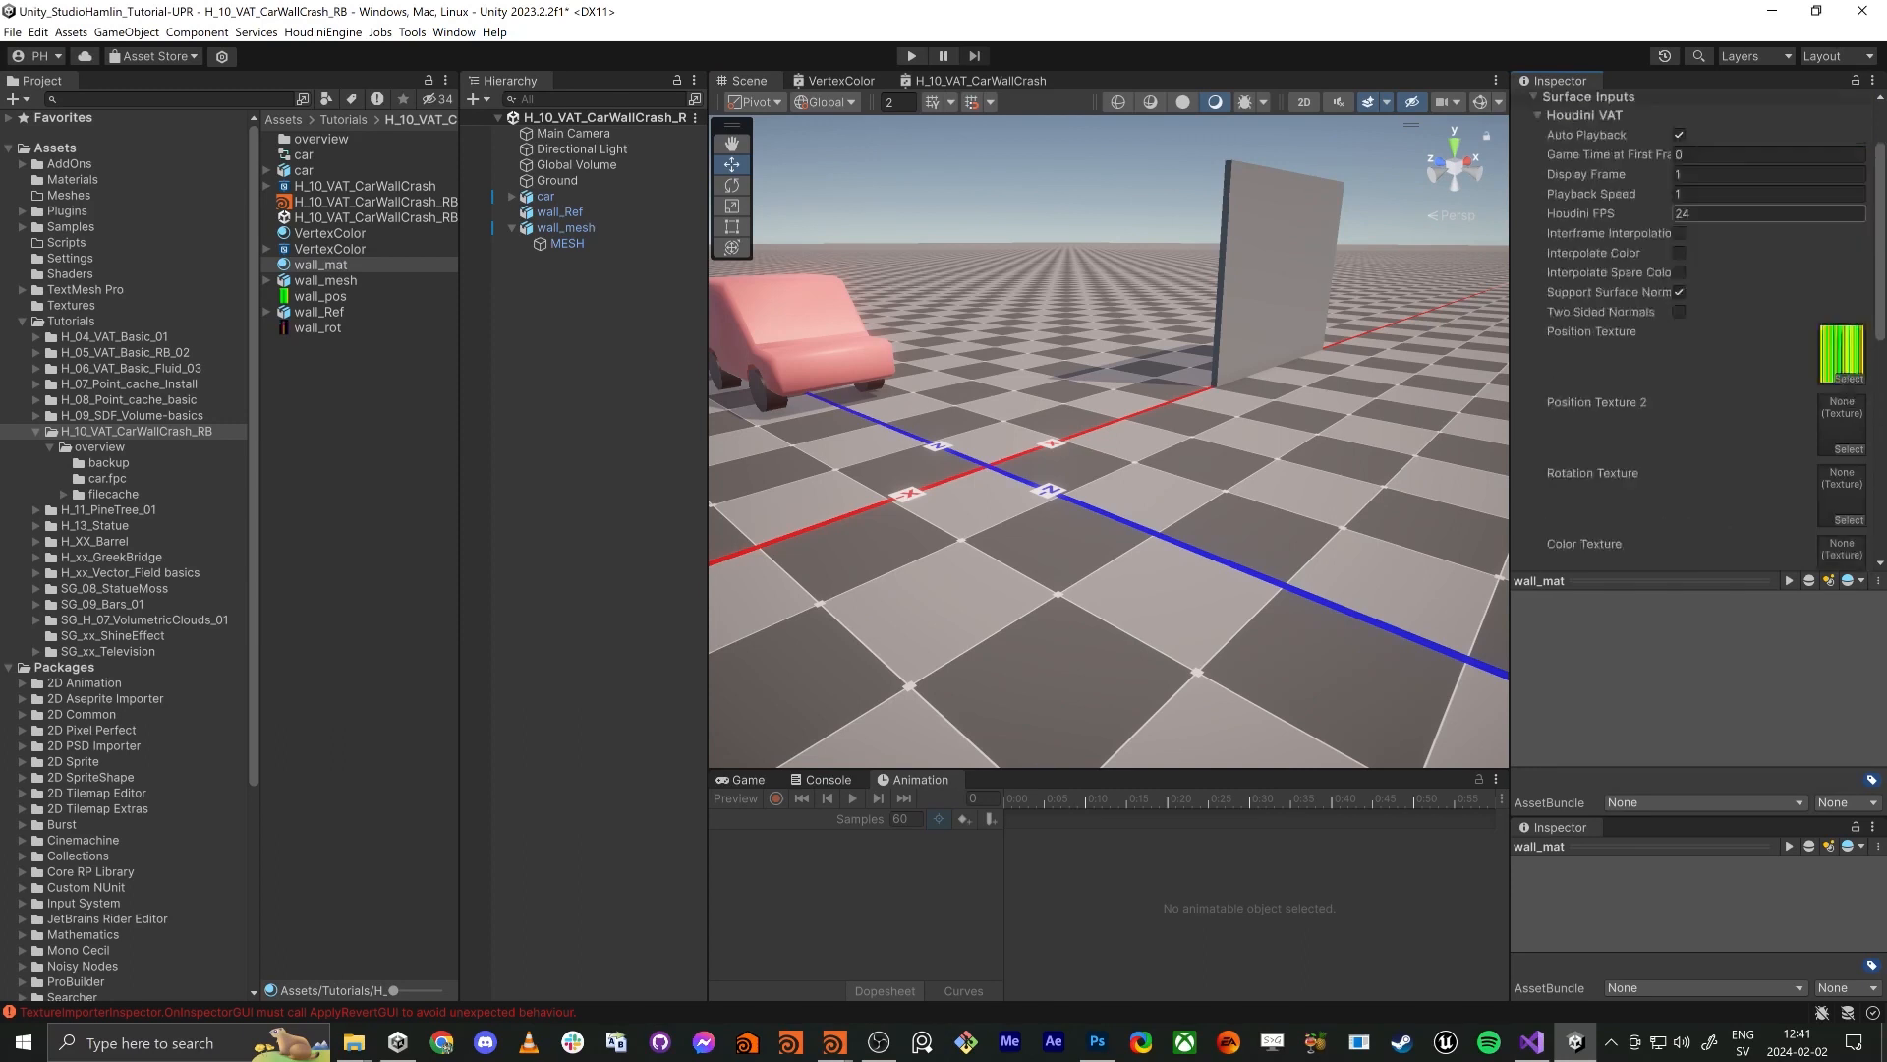
{"action": "scroll", "coordinate": [1813, 442], "scroll_direction": "down", "scroll_amount": 4}
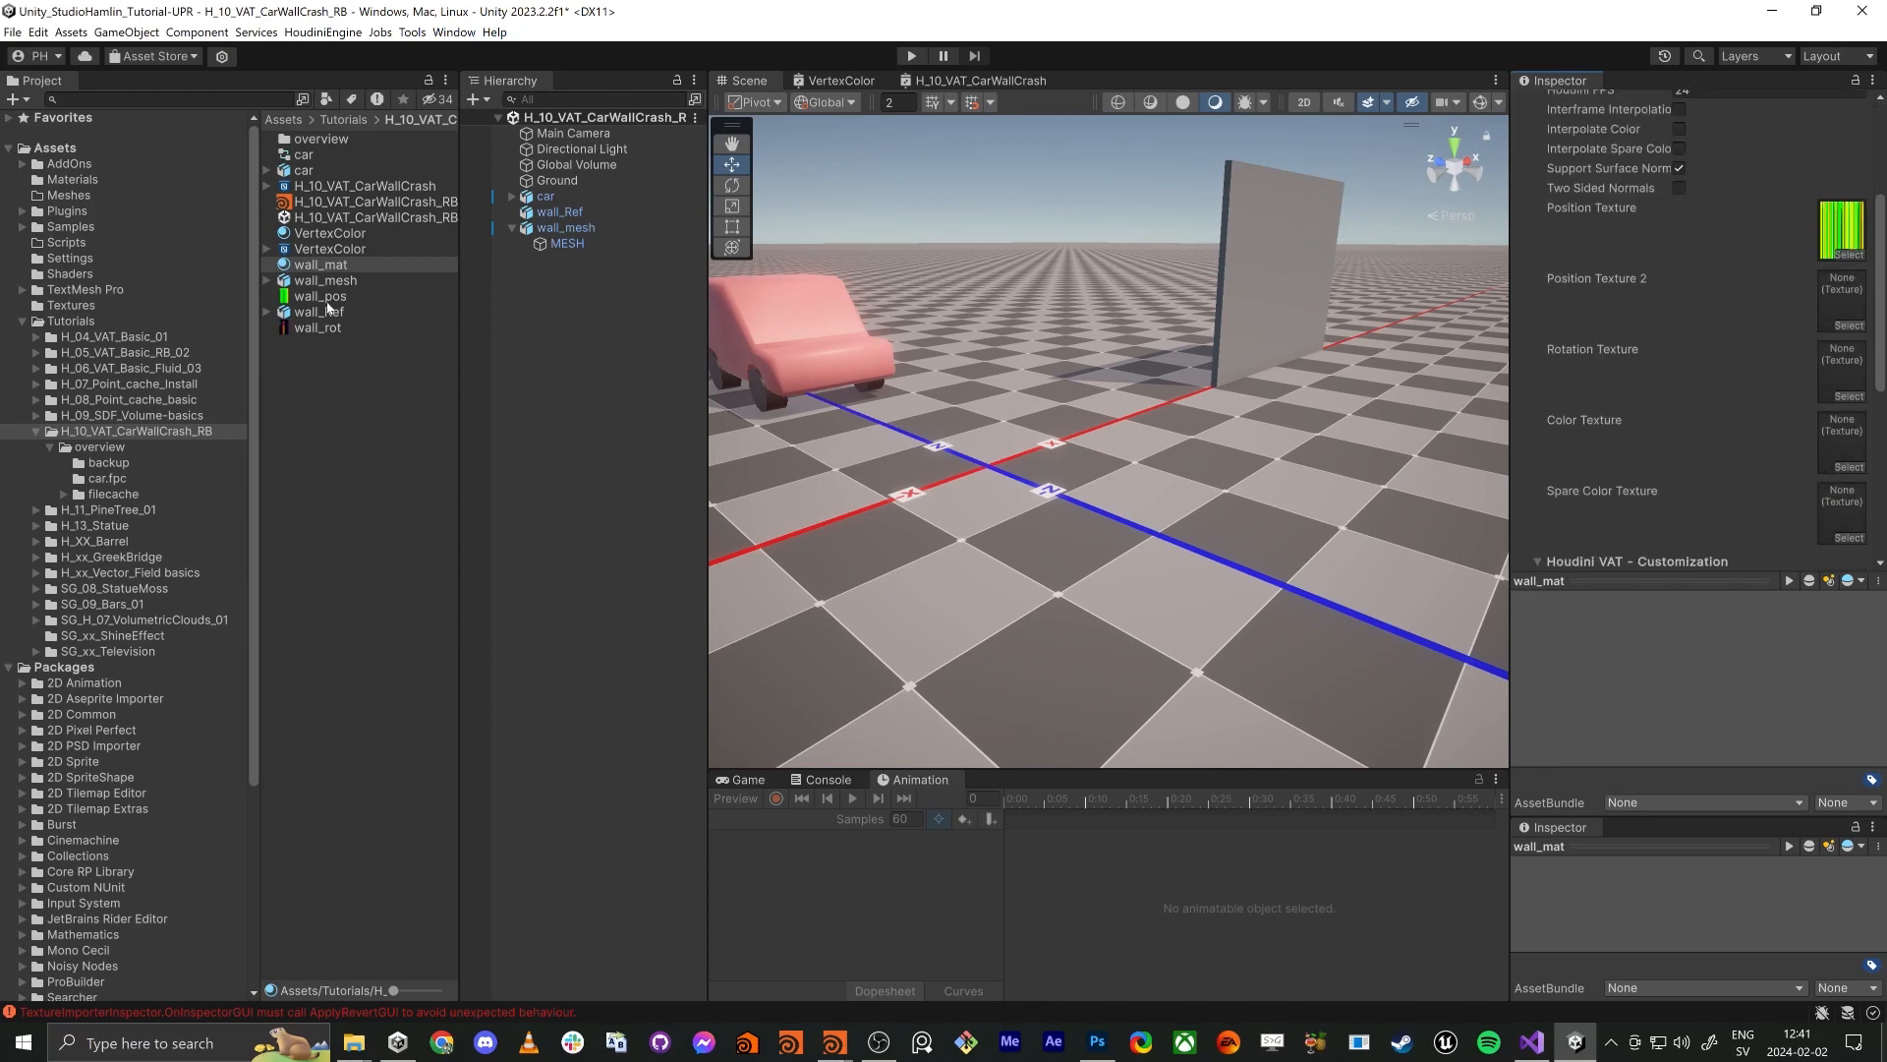
{"action": "left_click_drag", "start_coordinate": [322, 328], "coordinate": [1687, 416]}
{"action": "left_click_drag", "start_coordinate": [1844, 380], "coordinate": [1845, 381]}
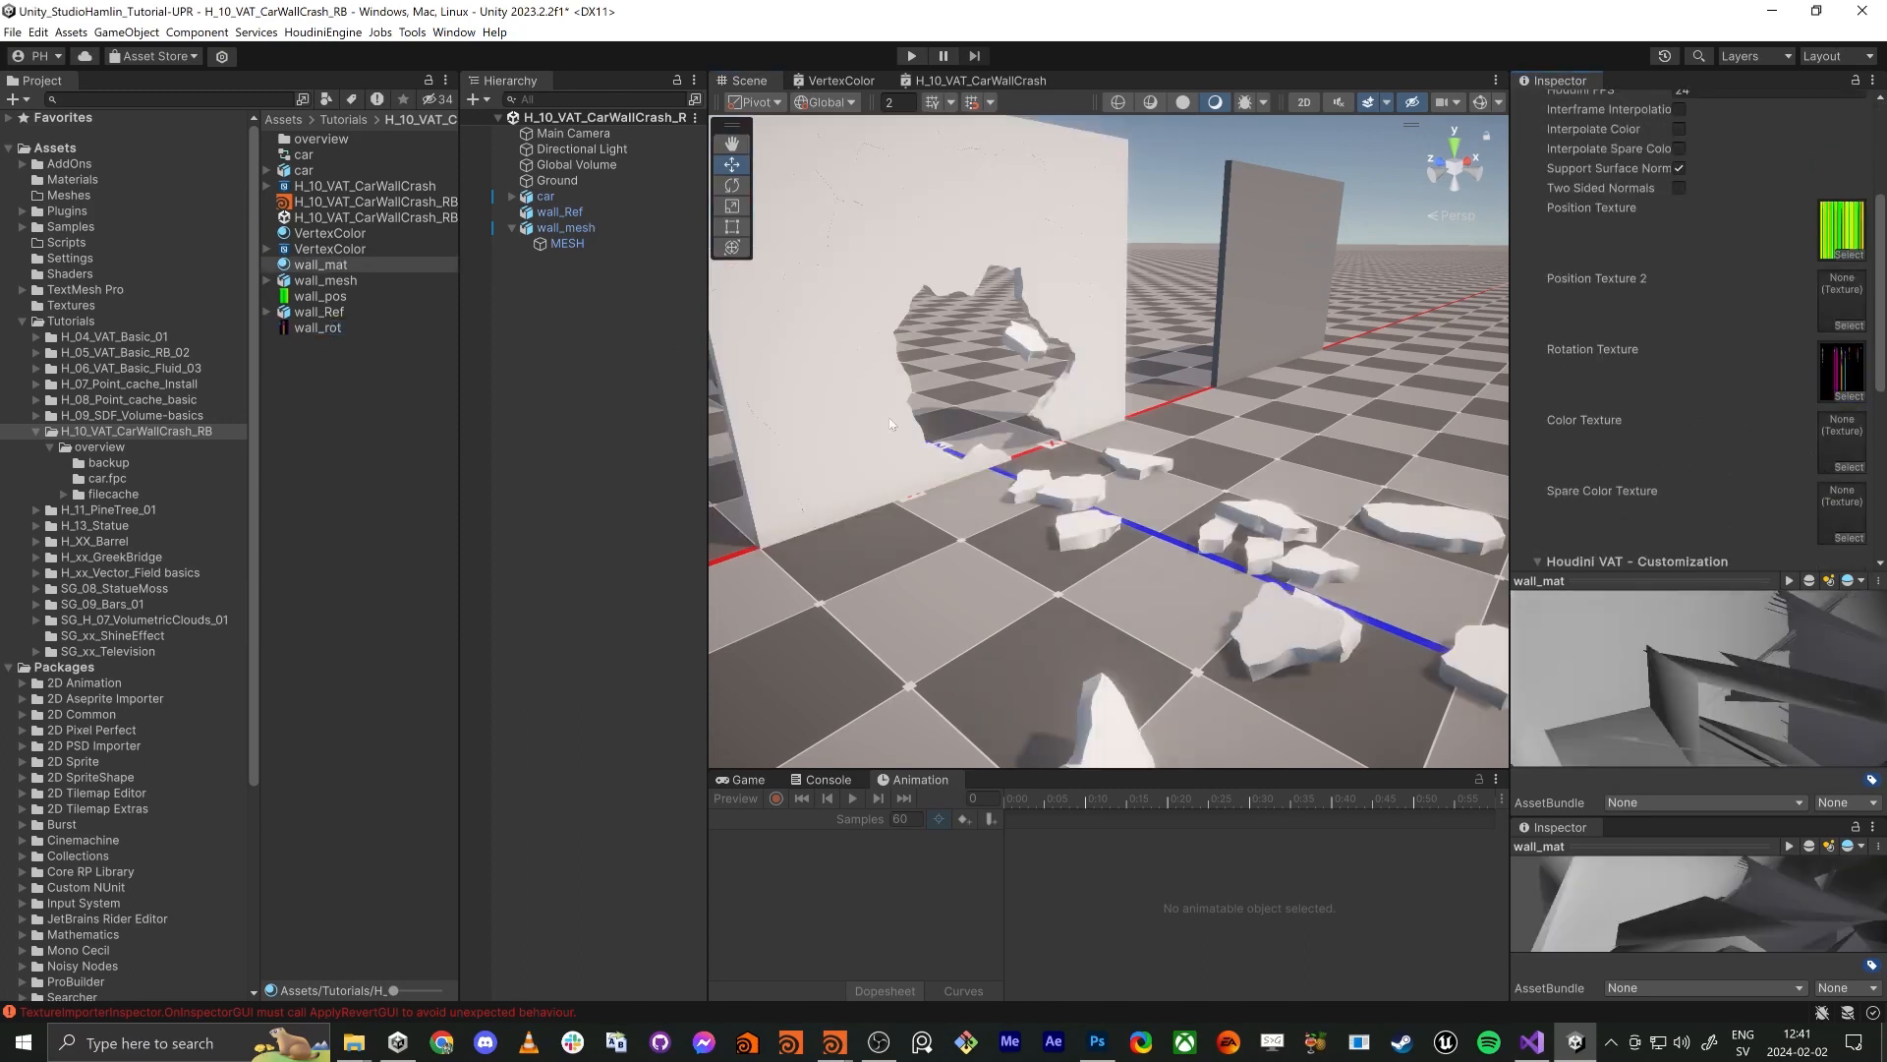
Change the wall_mat material's shader to the custom SideFX/H_10_VAT_CarWallCrash shader graph
{"action": "right_click_drag", "start_coordinate": [981, 430], "coordinate": [963, 312]}
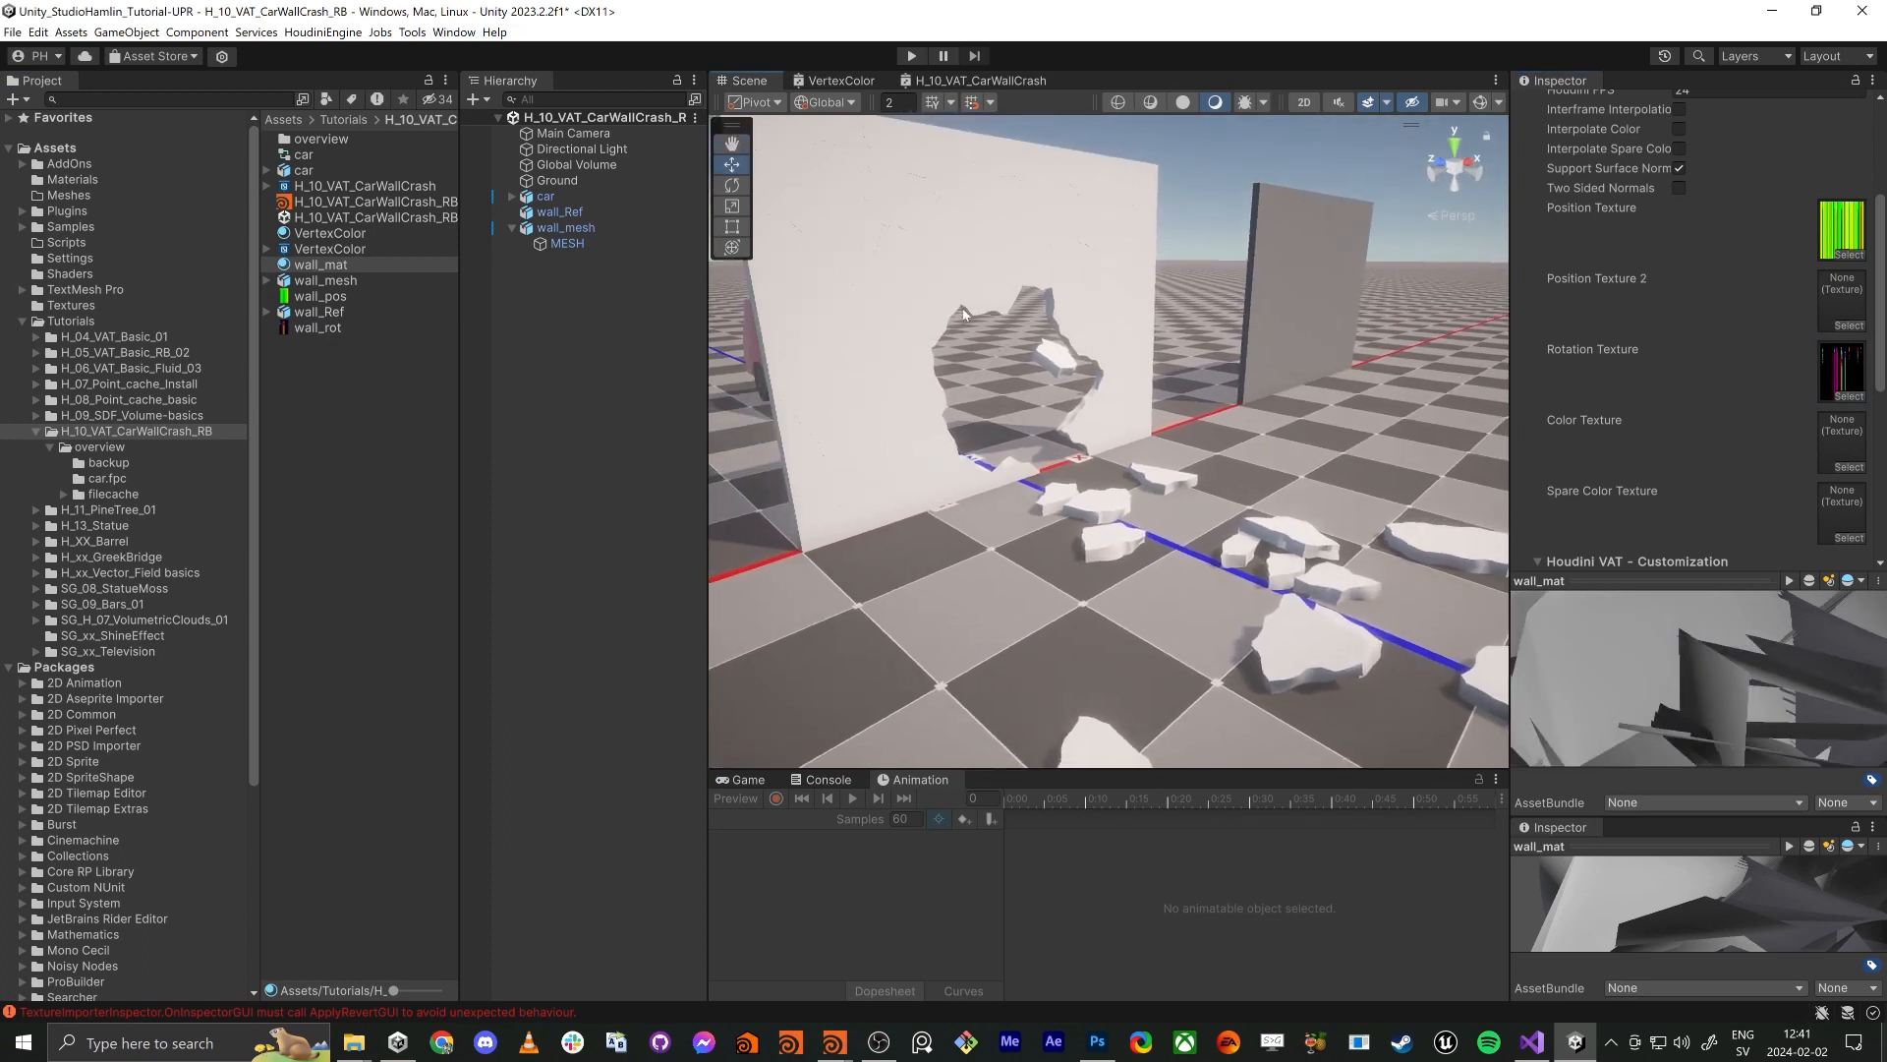
{"action": "right_click_drag", "start_coordinate": [998, 490], "coordinate": [1019, 453]}
{"action": "key", "text": "s"}
{"action": "key", "text": "a"}
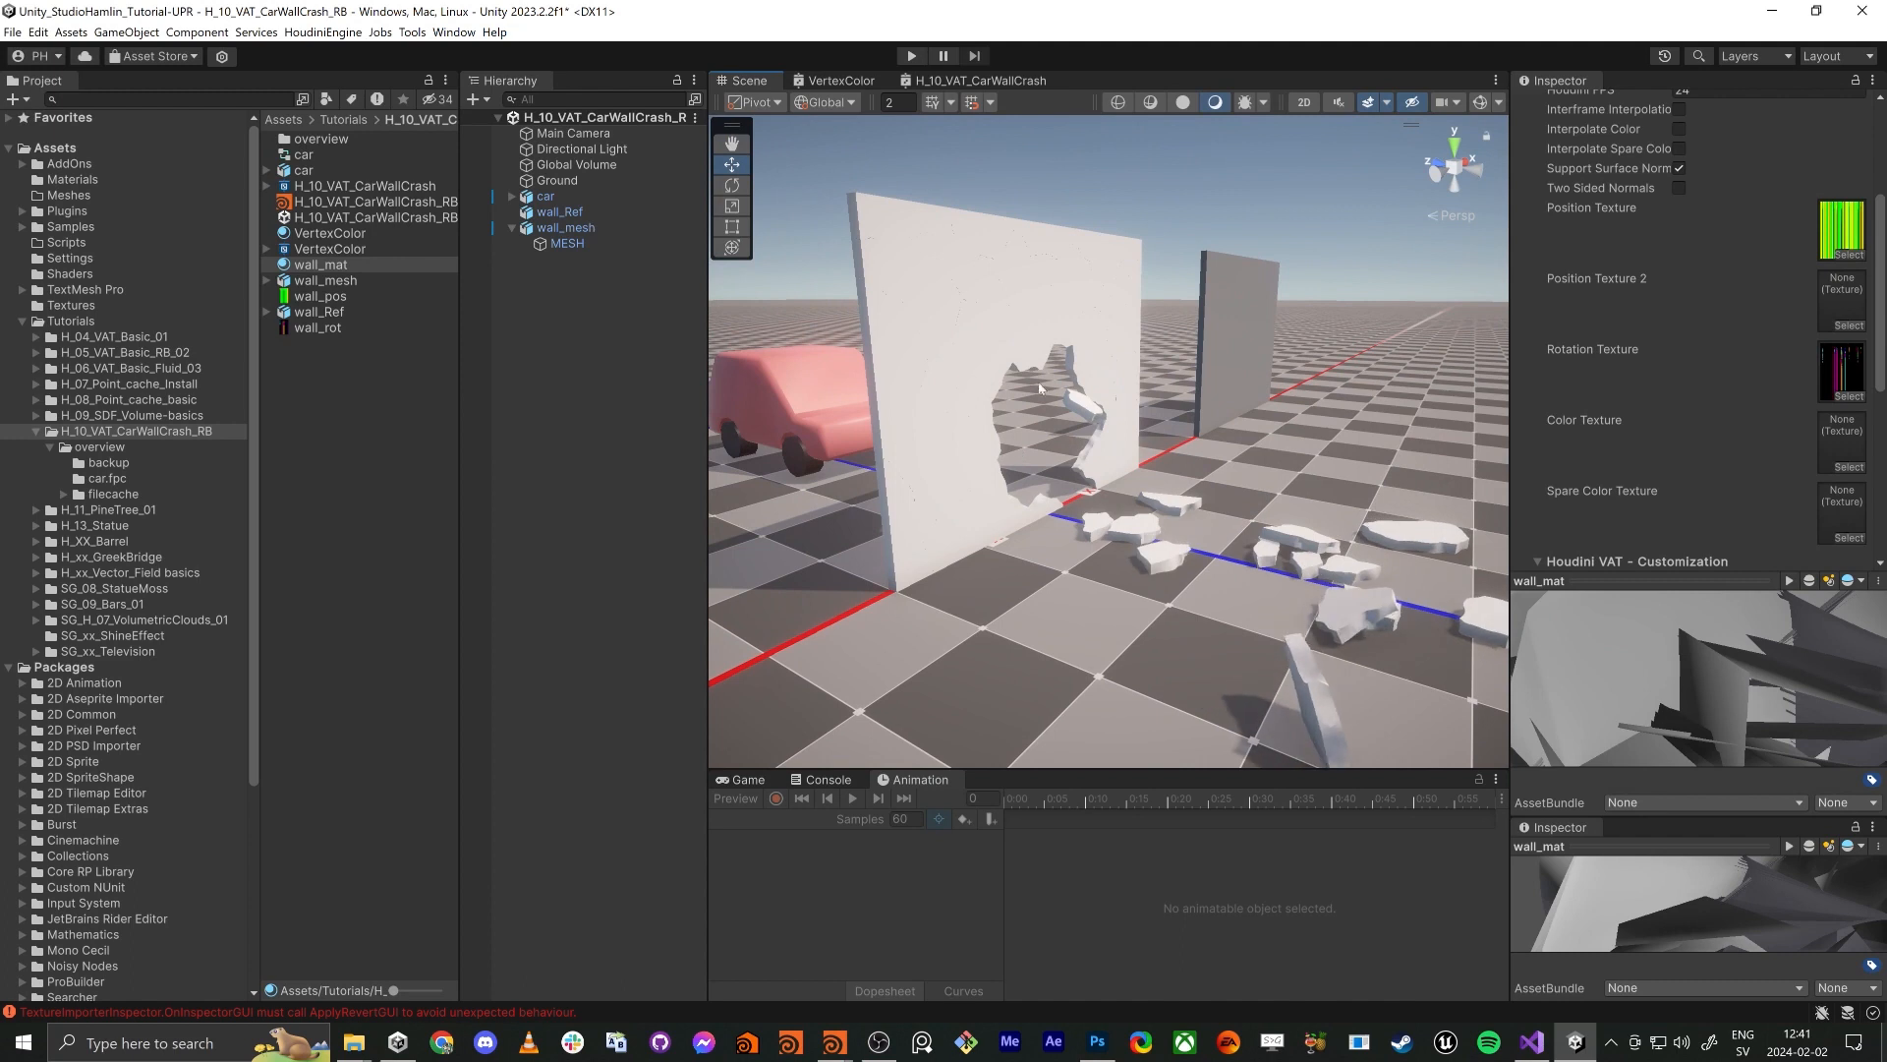
{"action": "left_click", "coordinate": [307, 264]}
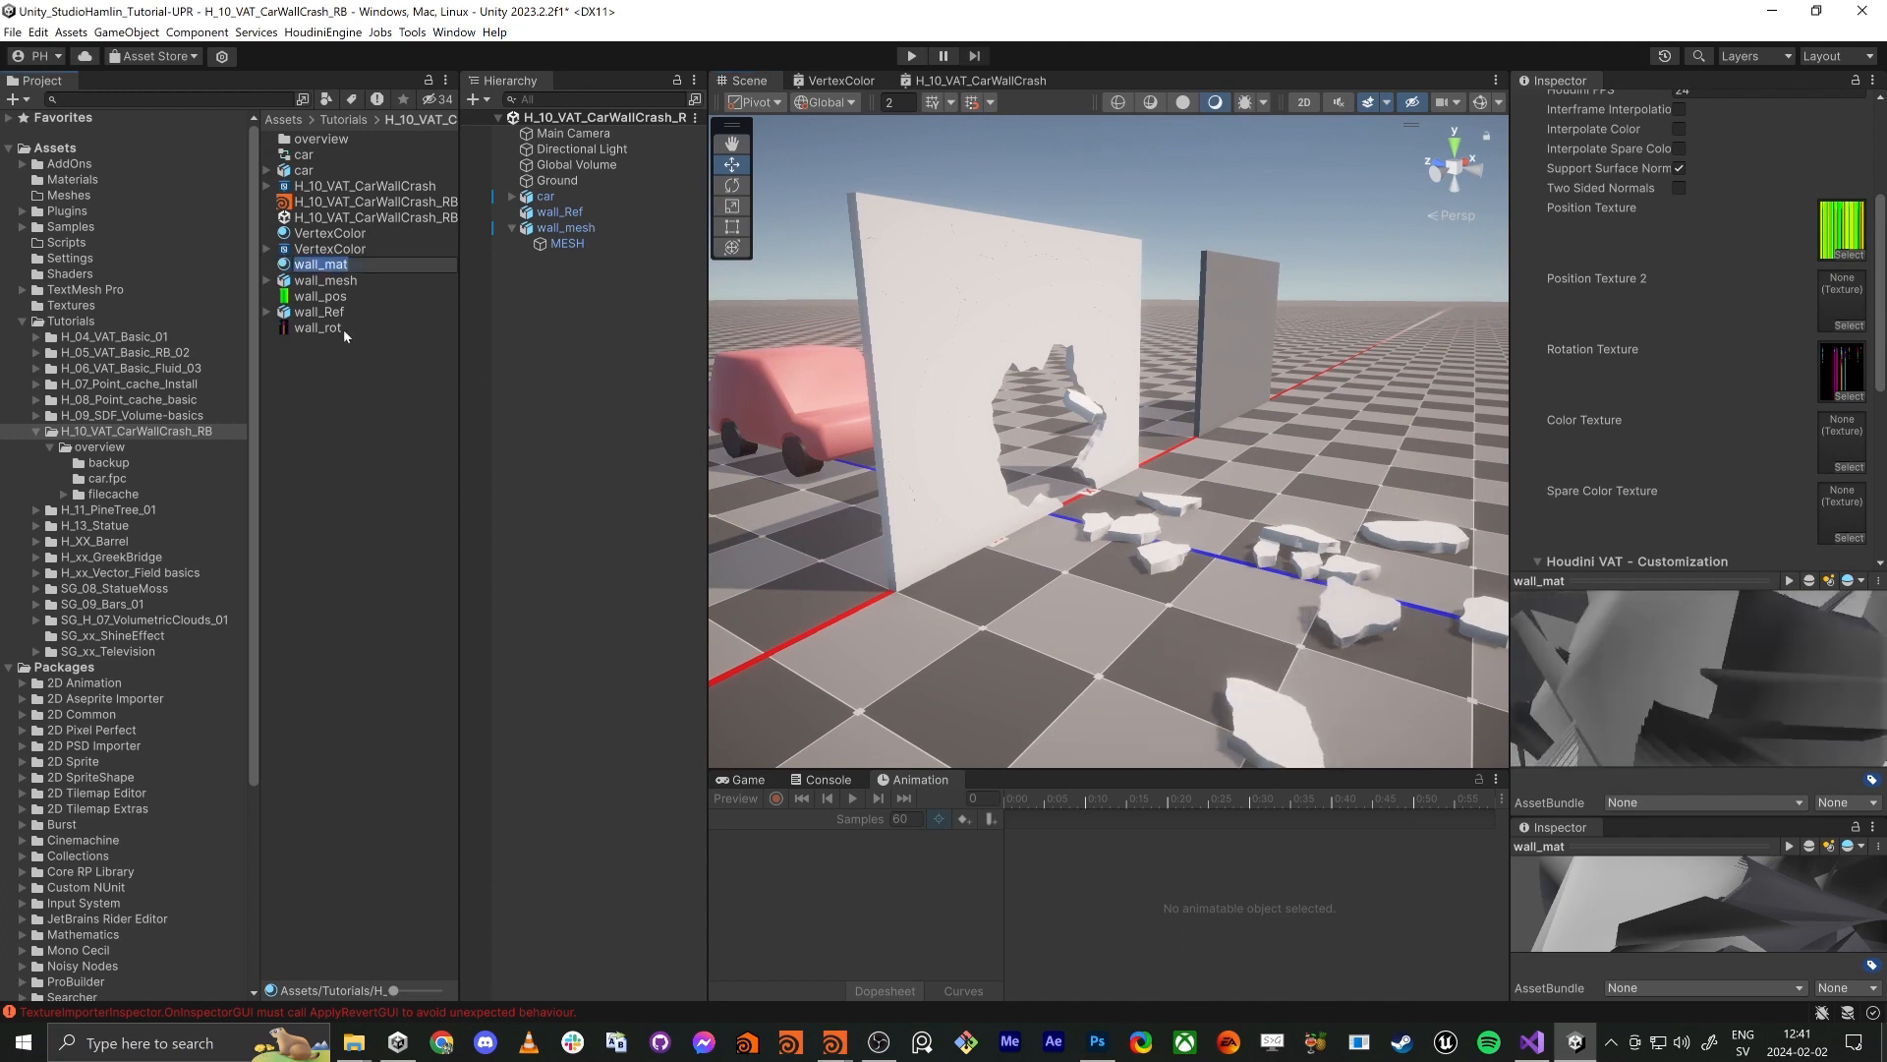
{"action": "scroll", "coordinate": [1690, 295], "scroll_direction": "up", "scroll_amount": 5}
{"action": "left_click", "coordinate": [1688, 125]}
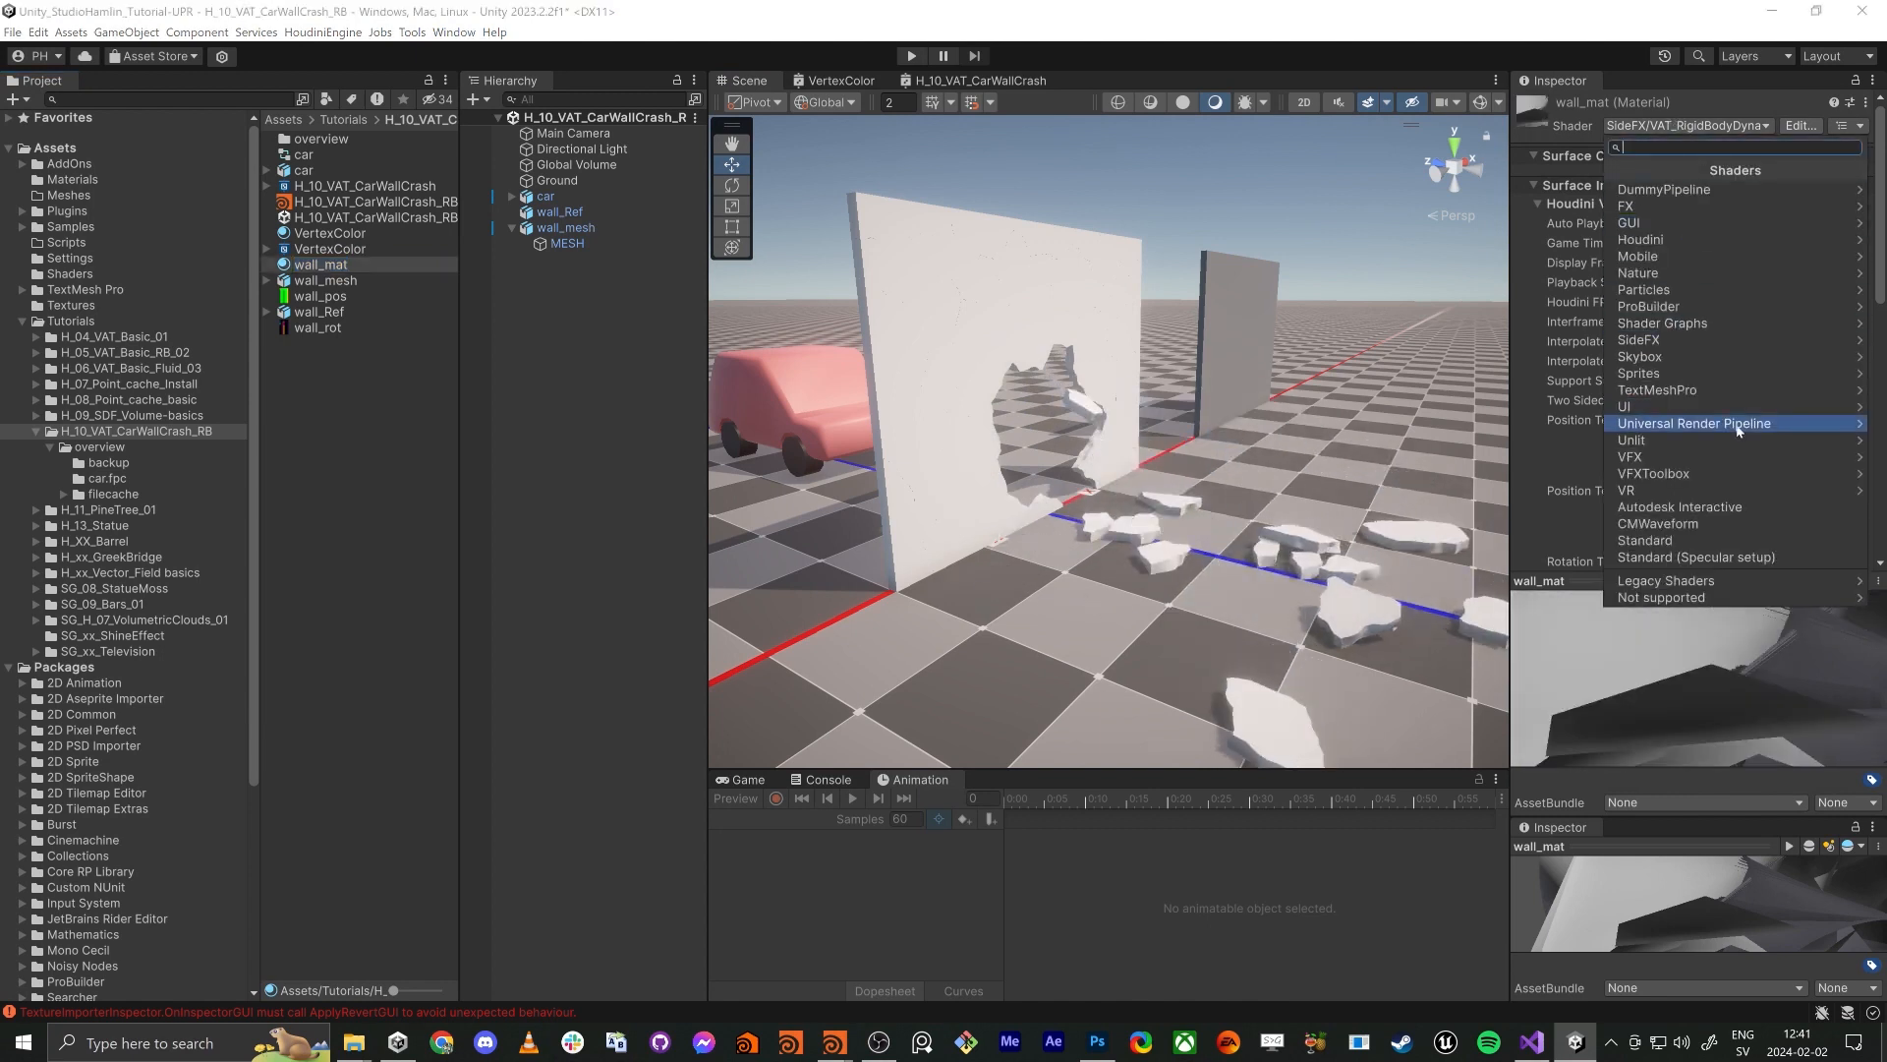
{"action": "left_click", "coordinate": [1661, 339]}
{"action": "left_click", "coordinate": [1676, 219]}
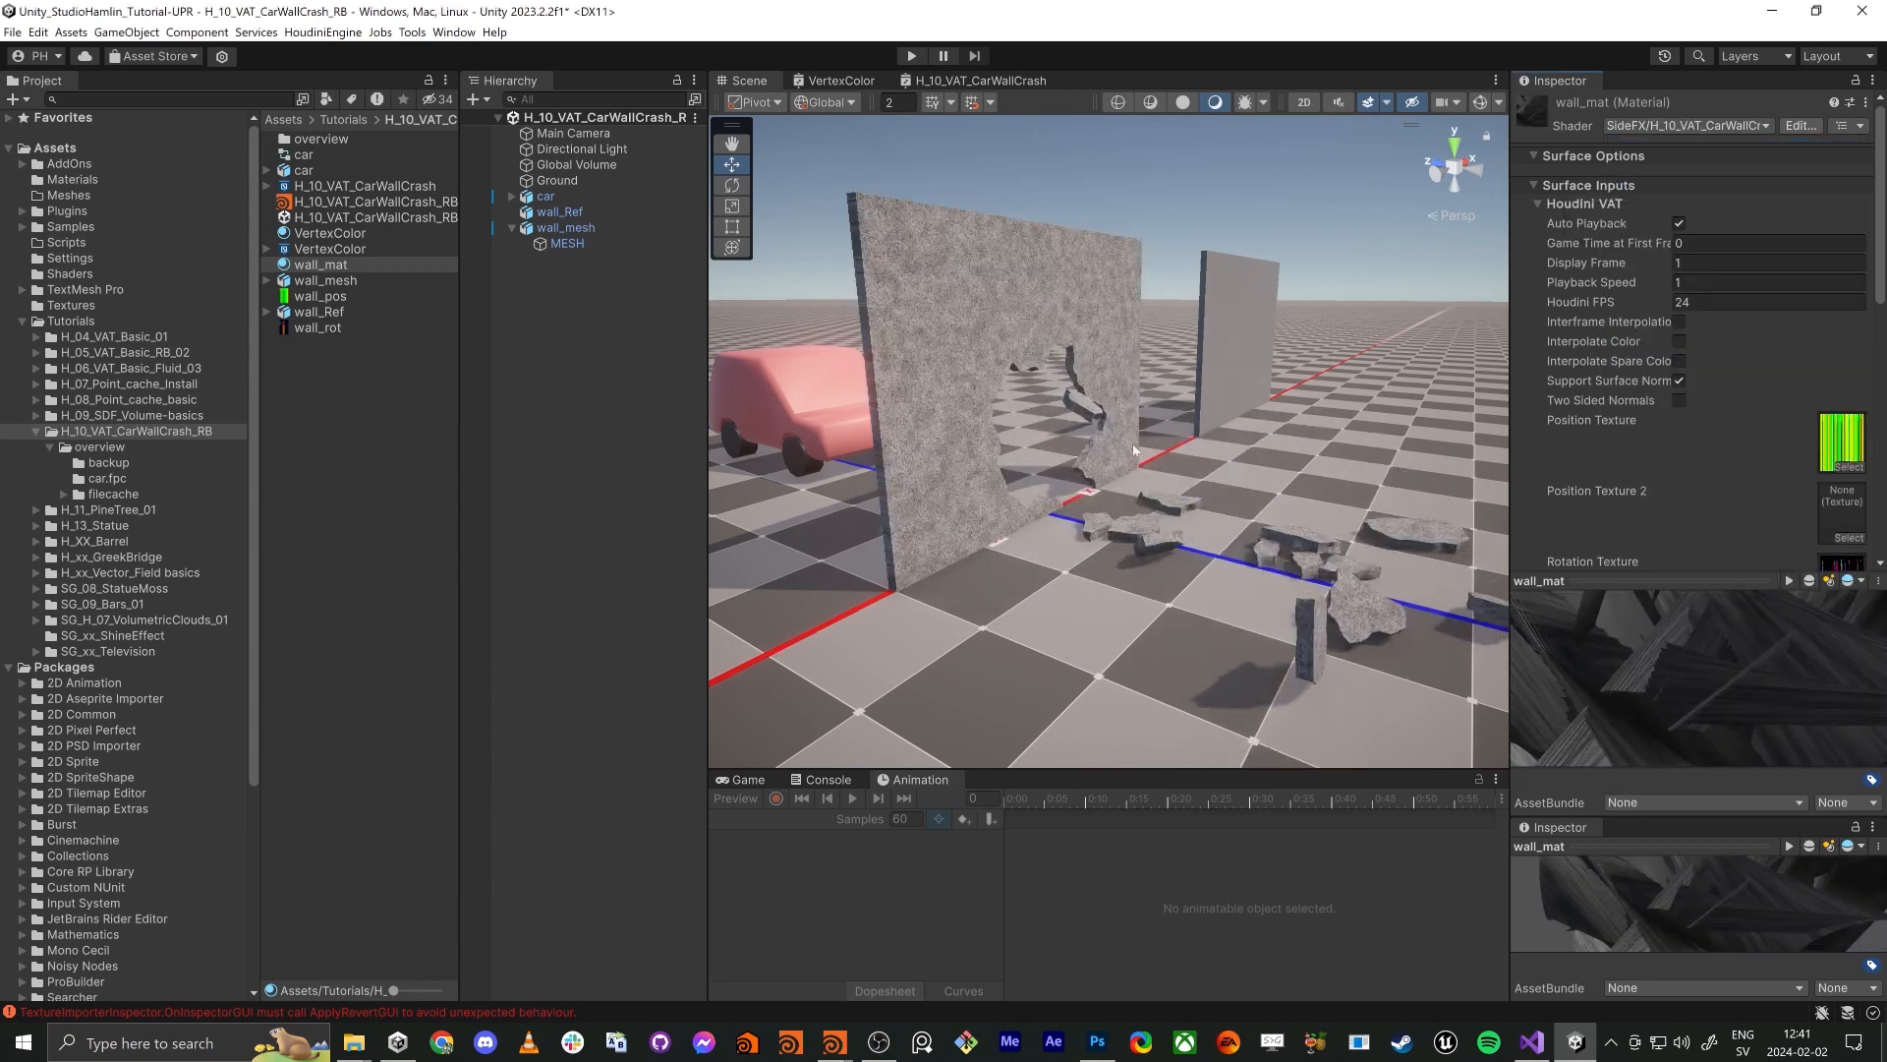
Inspect the textured fractured wall and scrub the car's animation to frame 16 to compare the car with the hole
{"action": "left_click_drag", "start_coordinate": [1134, 451], "coordinate": [1133, 493], "text": "alt"}
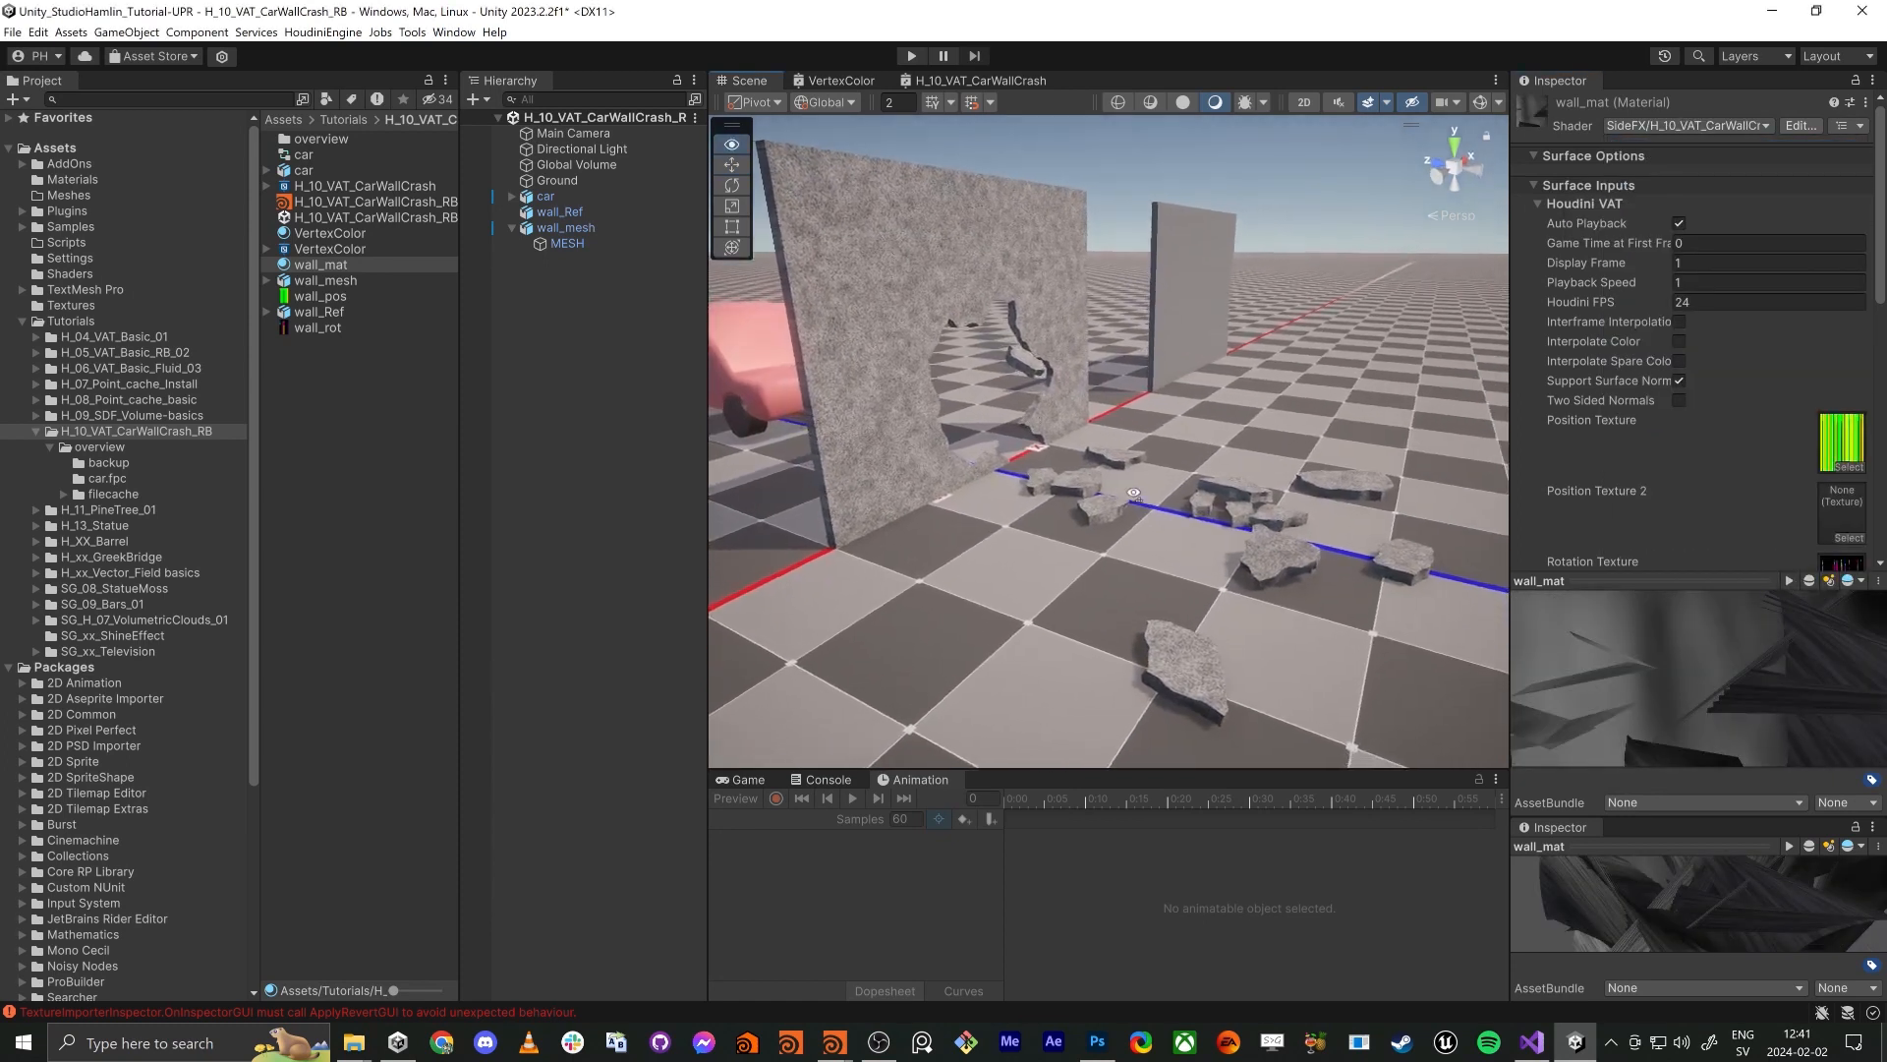
{"action": "left_click_drag", "start_coordinate": [1019, 480], "coordinate": [1069, 491], "text": "alt"}
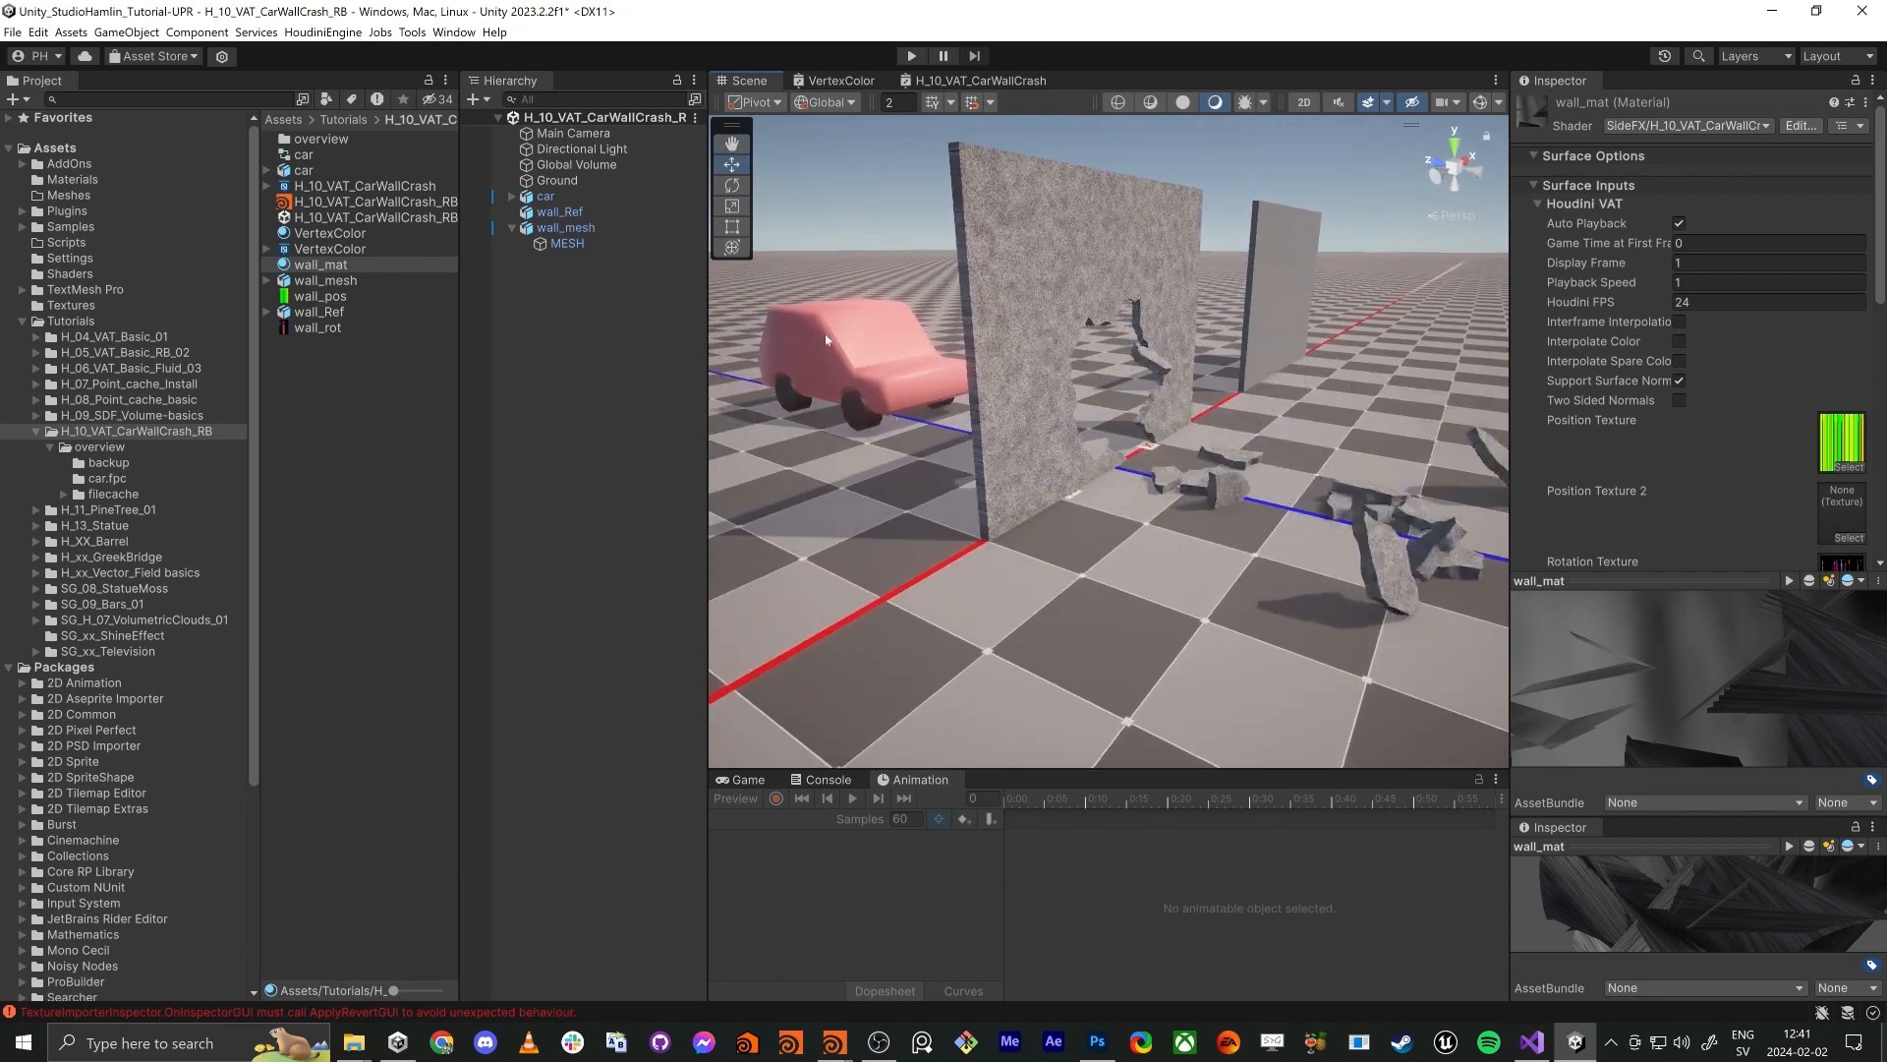
{"action": "left_click", "coordinate": [788, 332]}
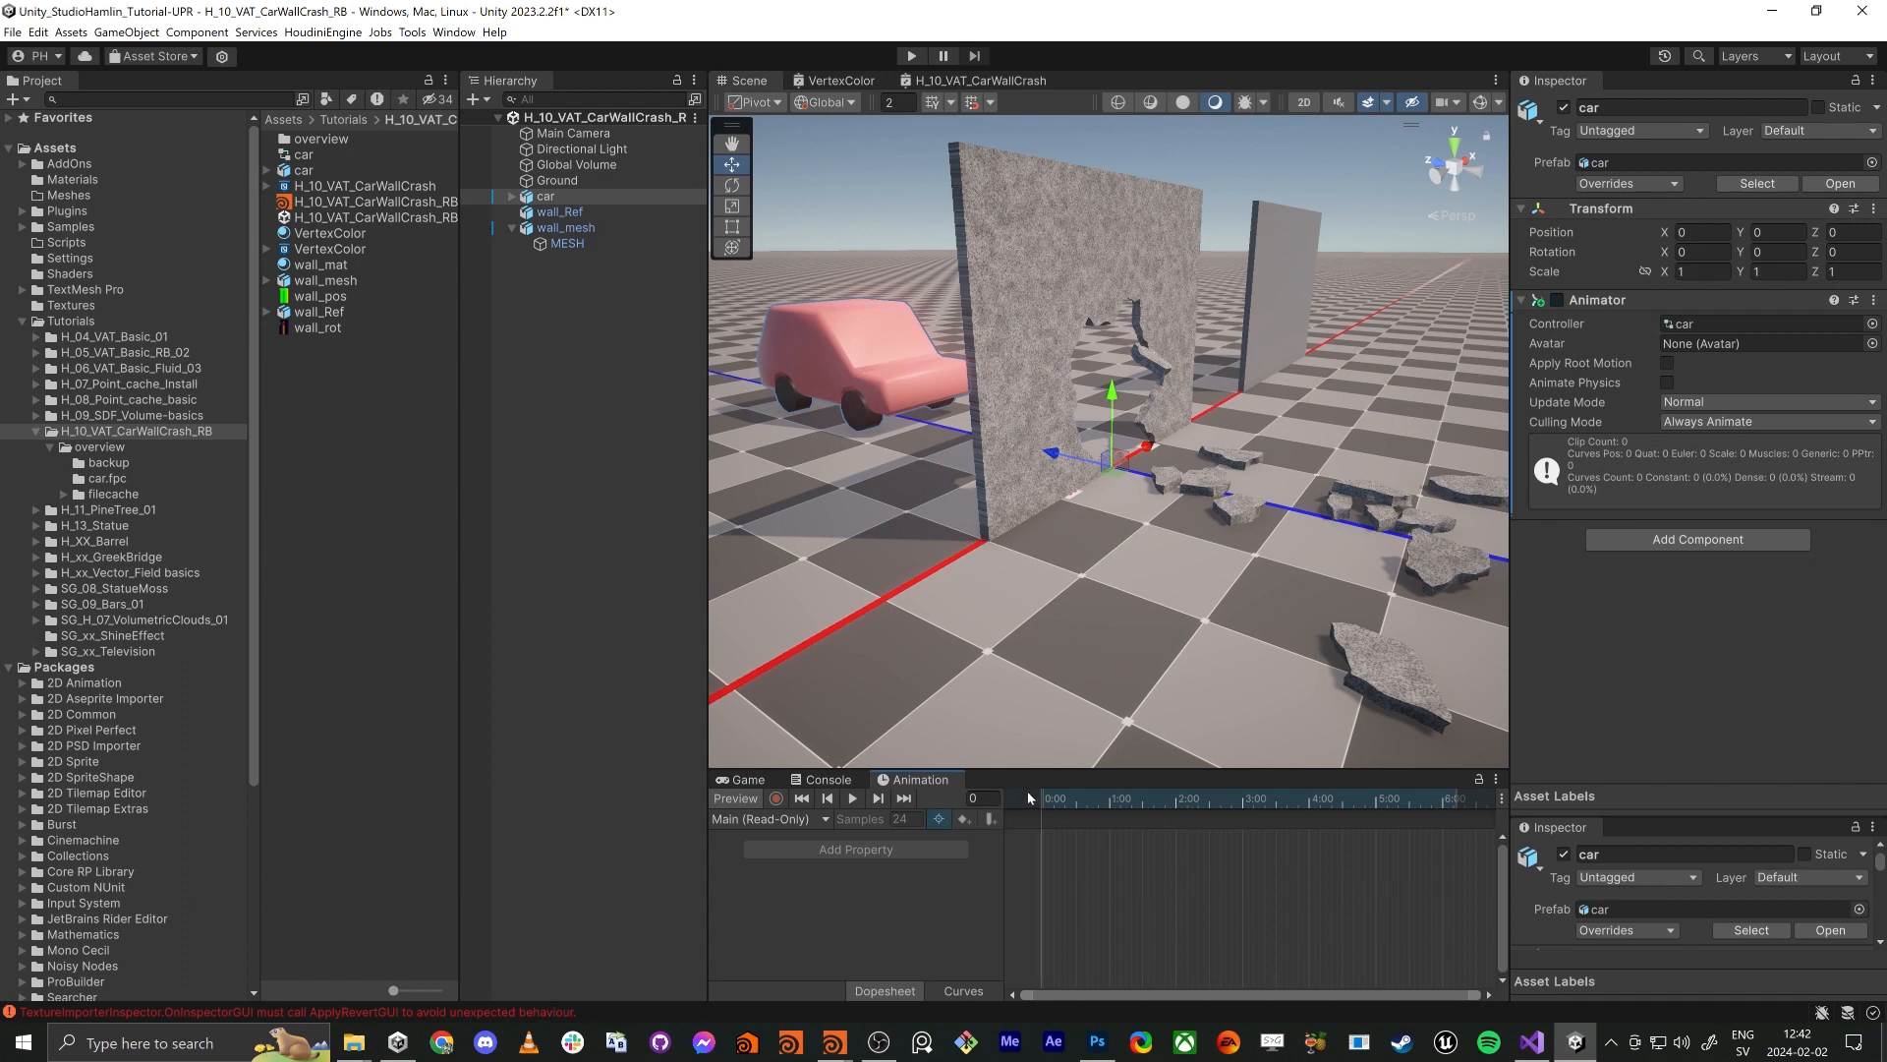
{"action": "left_click_drag", "start_coordinate": [1030, 799], "coordinate": [1088, 785]}
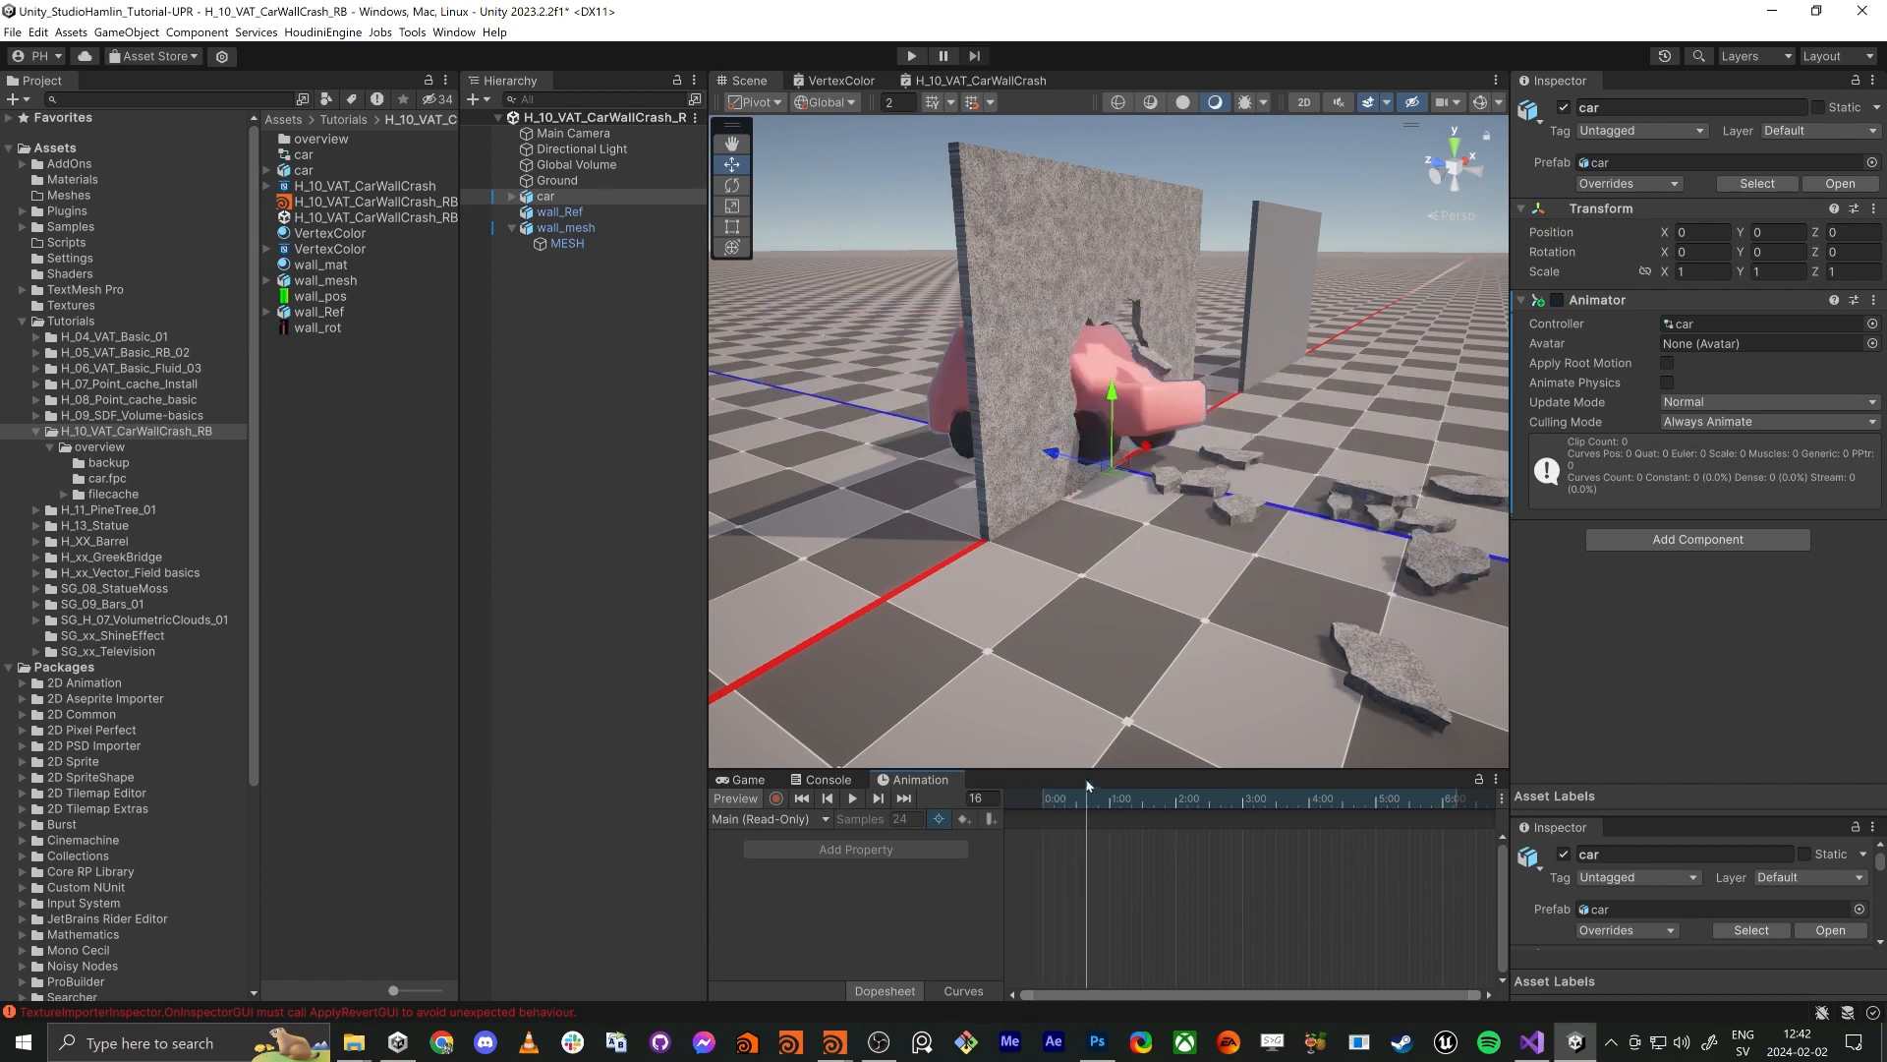